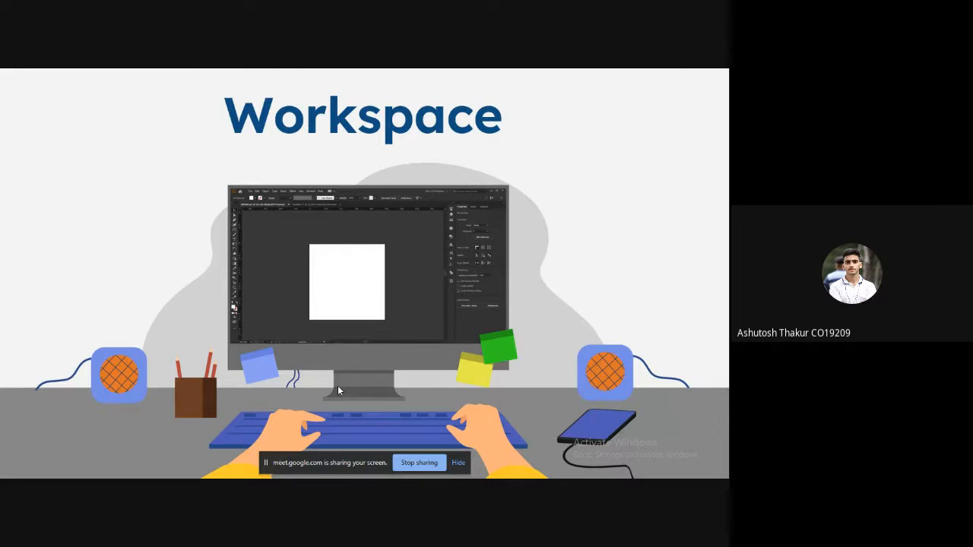
# Advance the slide show to the labelled workspace overview slide, and switch to Adobe Illustrator.
pyautogui.press('Right')
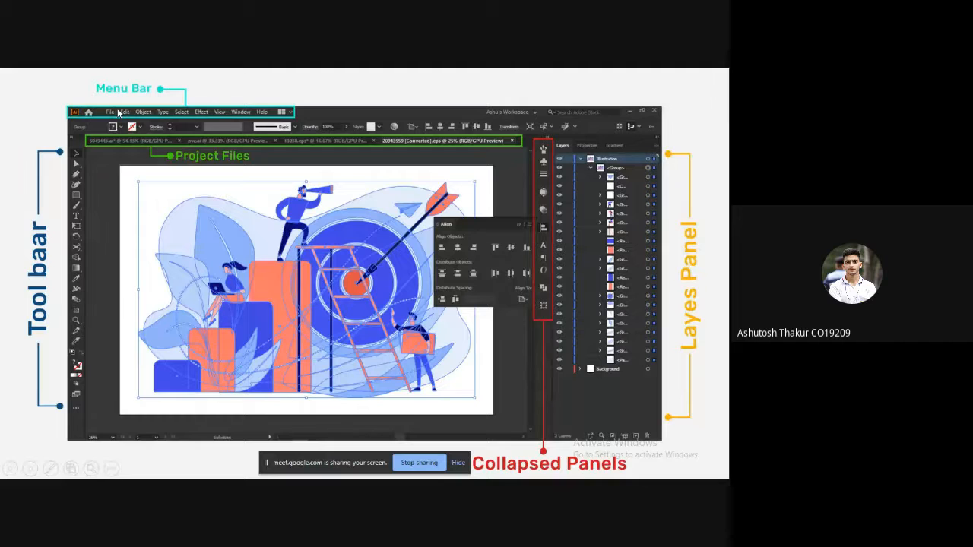
pyautogui.hotkey('alt', 'Tab')
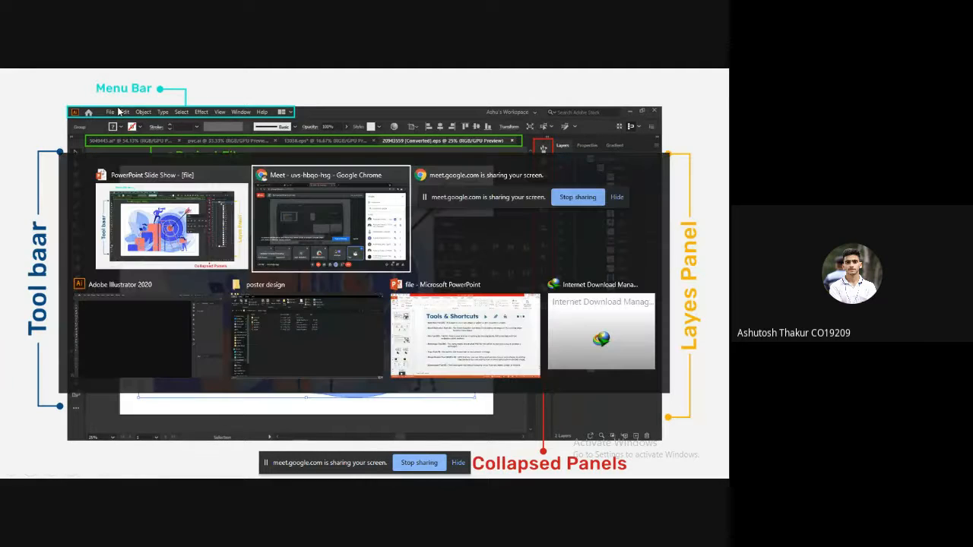
pyautogui.hotkey('alt', 'Tab')
pyautogui.hotkey('alt', 'Tab')
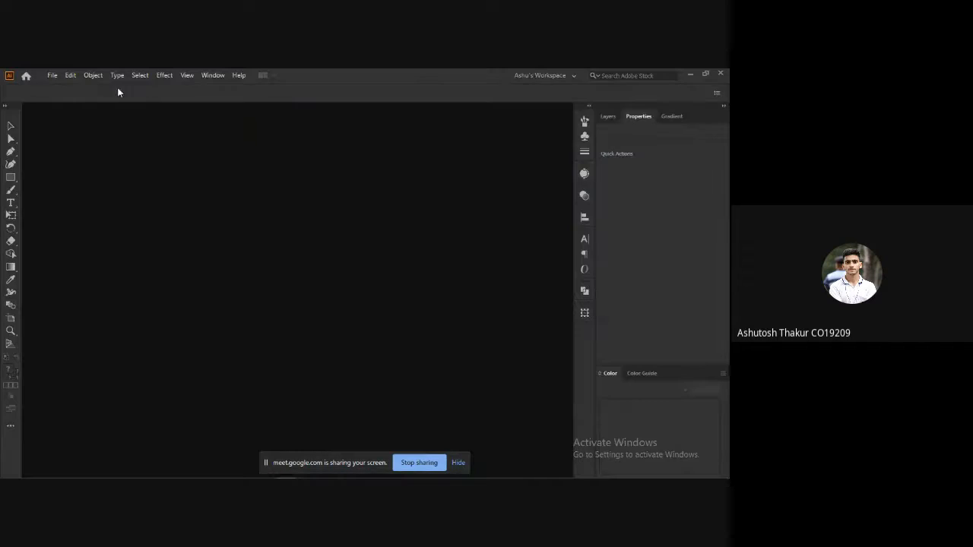
# Create a new 1080 × 1080 px document with Pixels as the unit.
pyautogui.click(53, 76)
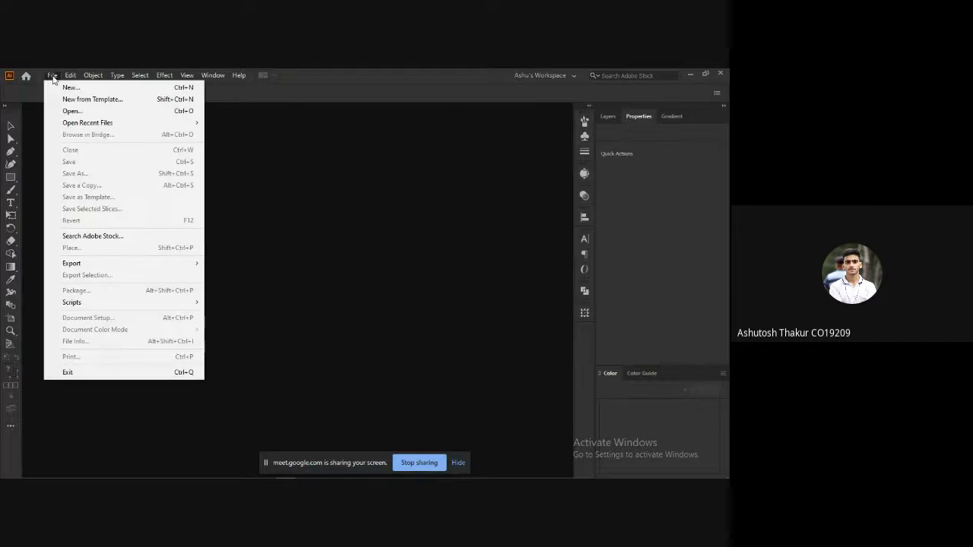
pyautogui.click(65, 88)
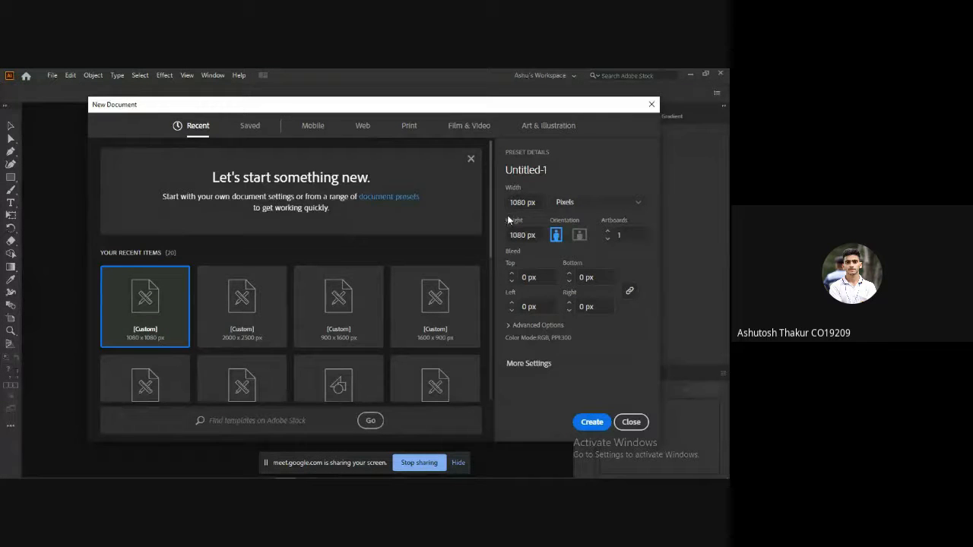
pyautogui.click(591, 204)
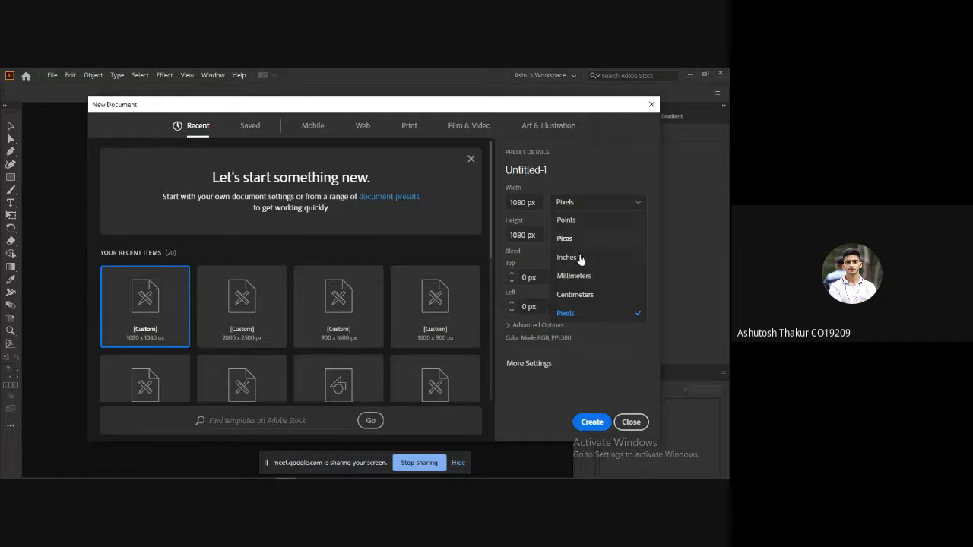
pyautogui.click(566, 314)
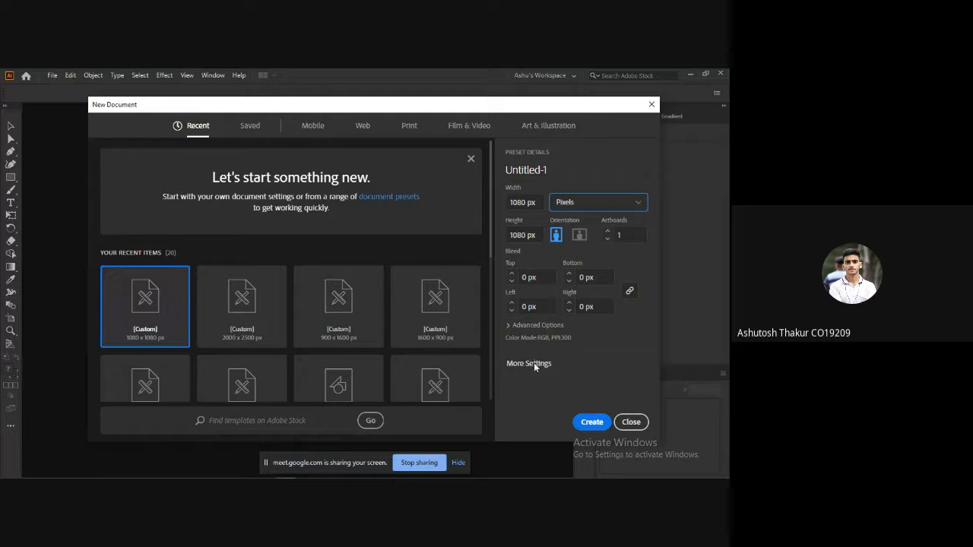
pyautogui.click(589, 423)
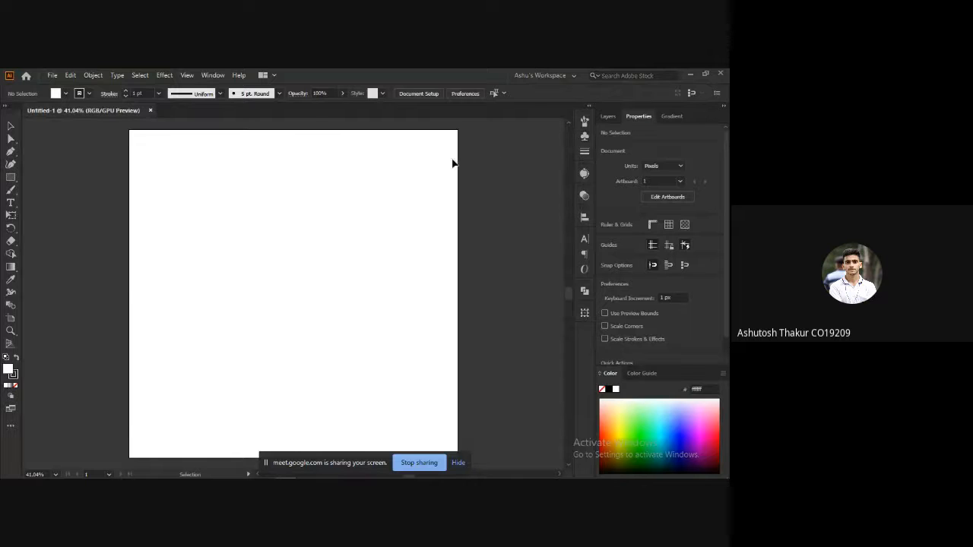
# Switch to the slide show, advance it to the Tools & Shortcuts slide, and return to Illustrator.
pyautogui.hotkey('alt', 'Tab')
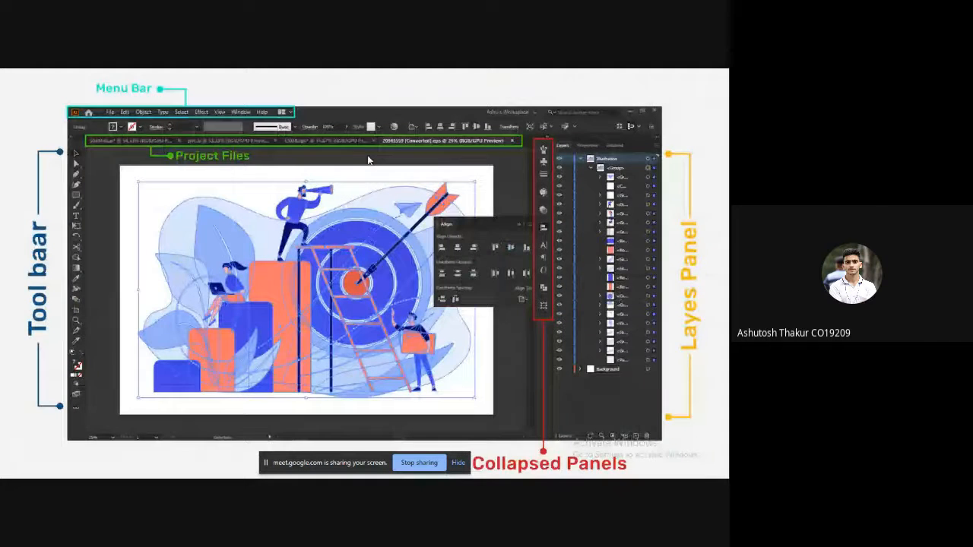
pyautogui.click(410, 158)
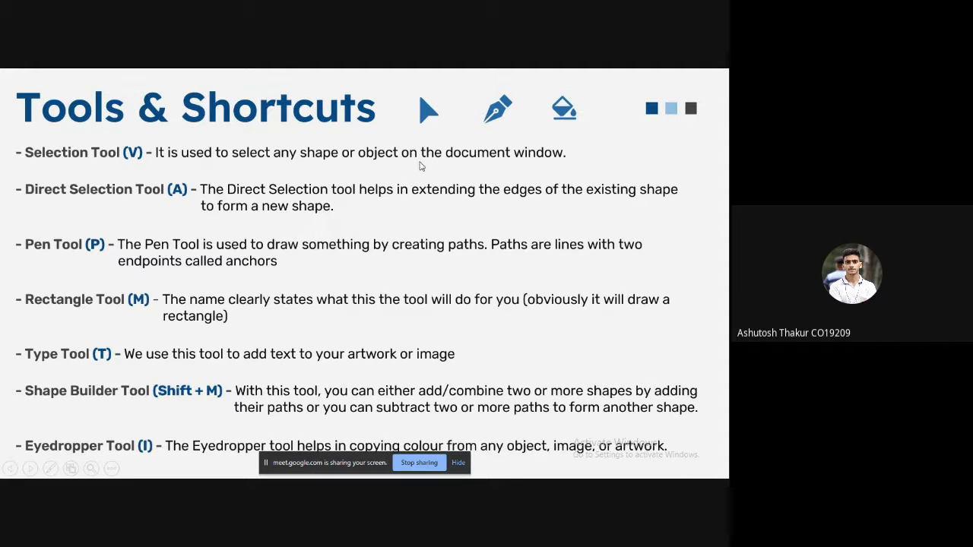
pyautogui.hotkey('alt', 'Tab')
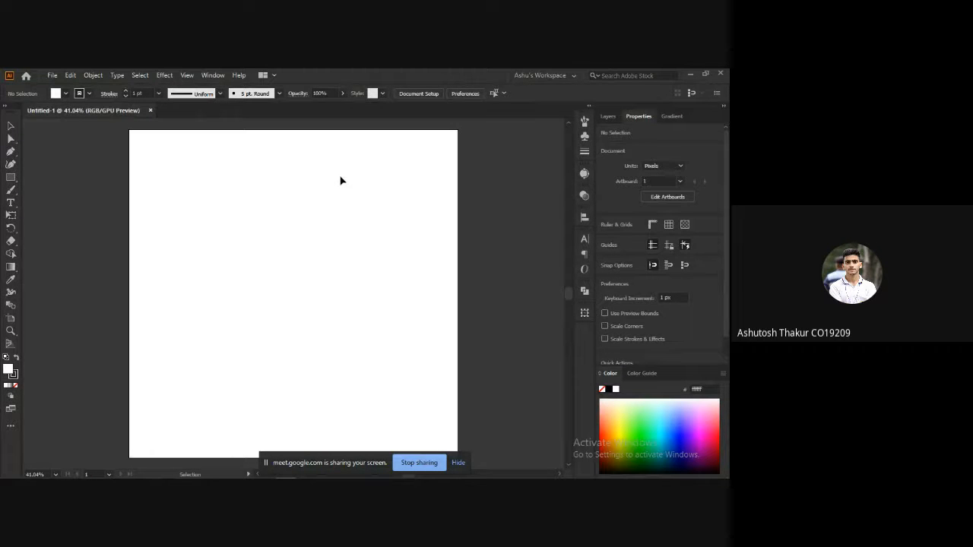
# Draw a rectangle about 277 × 296 px in the artboard's upper-left area and fill it with red d82a2a.
pyautogui.press('m')
pyautogui.moveTo(190, 177)
pyautogui.mouseDown()
pyautogui.moveTo(274, 267)
pyautogui.moveTo(279, 232)
pyautogui.mouseUp()
pyautogui.press('v')
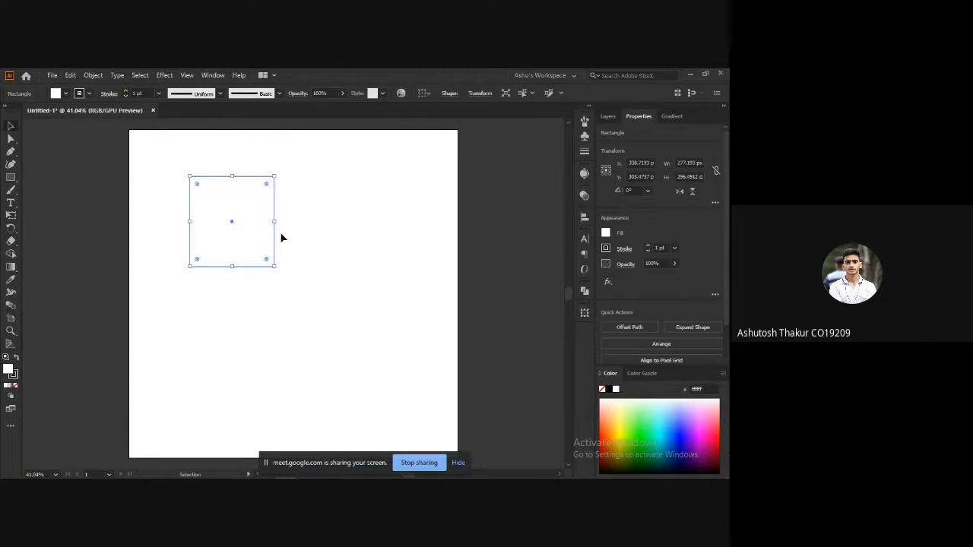
pyautogui.doubleClick(9, 370)
pyautogui.moveTo(541, 184); pyautogui.dragTo(559, 178)
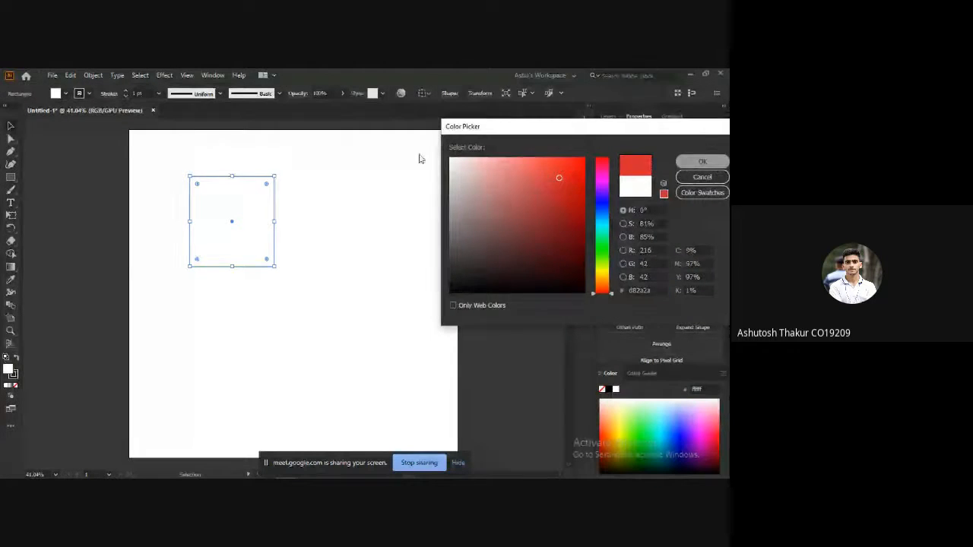
pyautogui.click(700, 161)
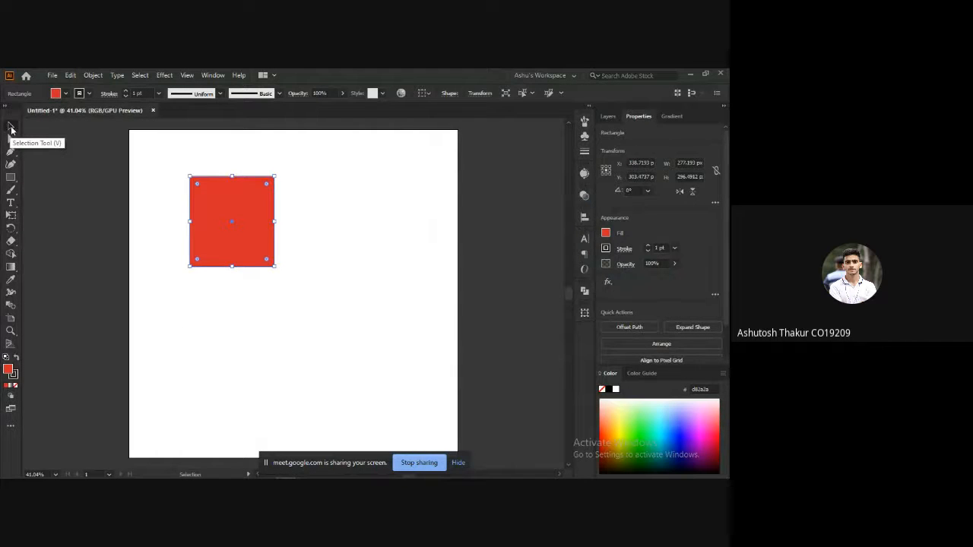
# Move the red rectangle rightward to about X 505 px with the Selection tool, deselect it and select it again.
pyautogui.click(10, 127)
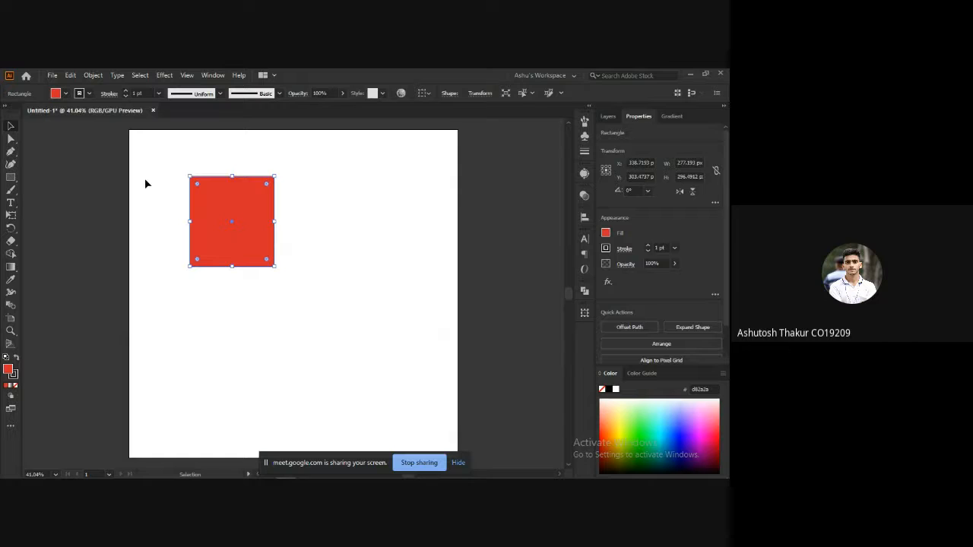
pyautogui.moveTo(232, 222); pyautogui.dragTo(285, 224)
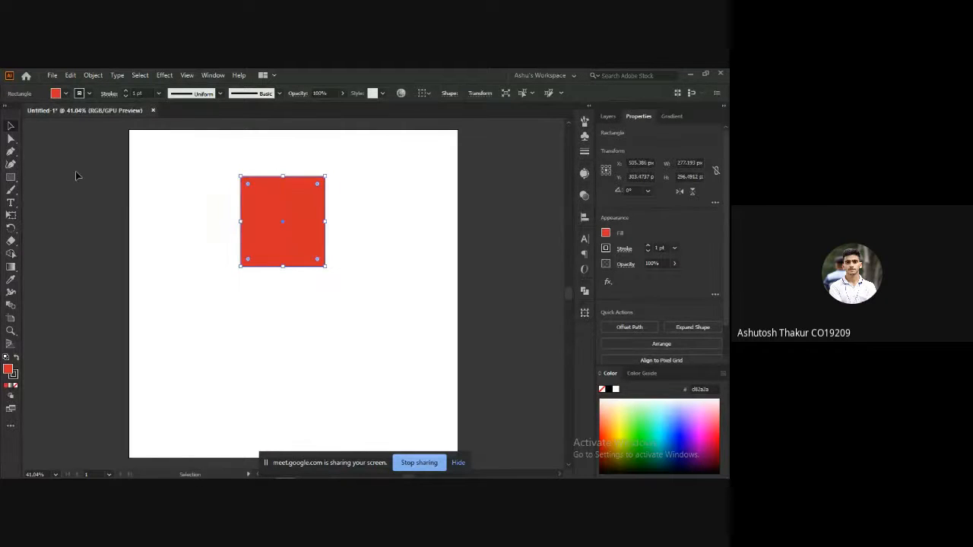
pyautogui.click(180, 184)
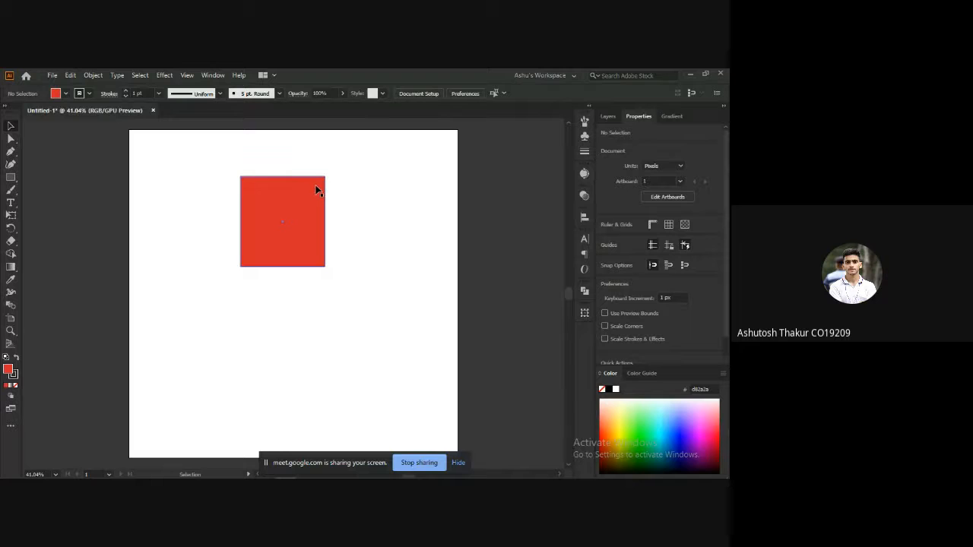
pyautogui.click(269, 218)
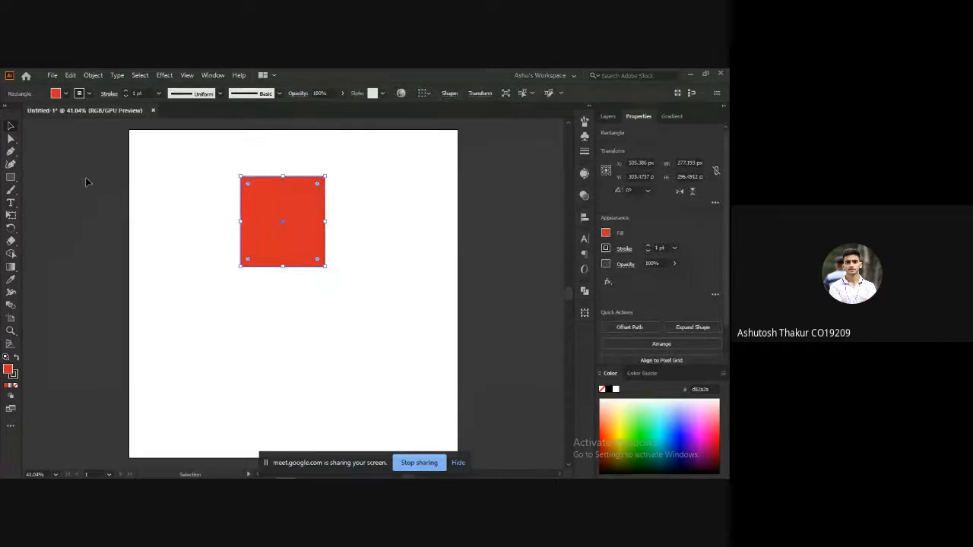
# Consult the Tools & Shortcuts slide, and pick the red rectangle's upper corner anchors in Illustrator with the Direct Selection tool.
pyautogui.hotkey('alt', 'Tab')
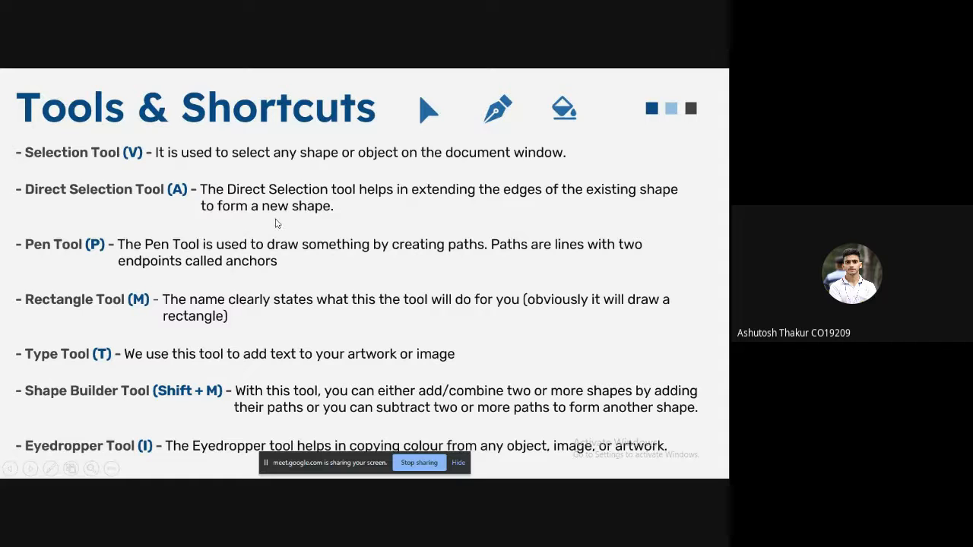
pyautogui.hotkey('alt', 'Tab')
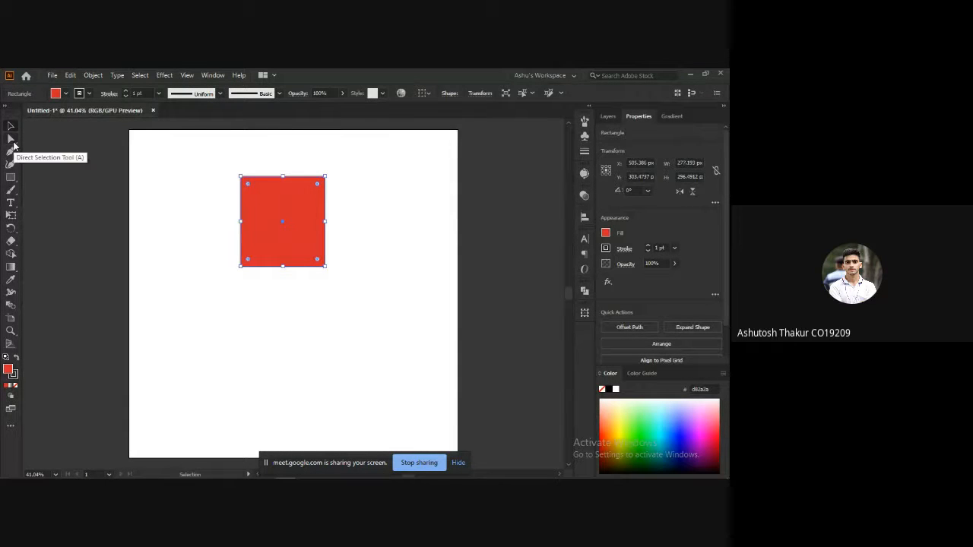
pyautogui.click(12, 142)
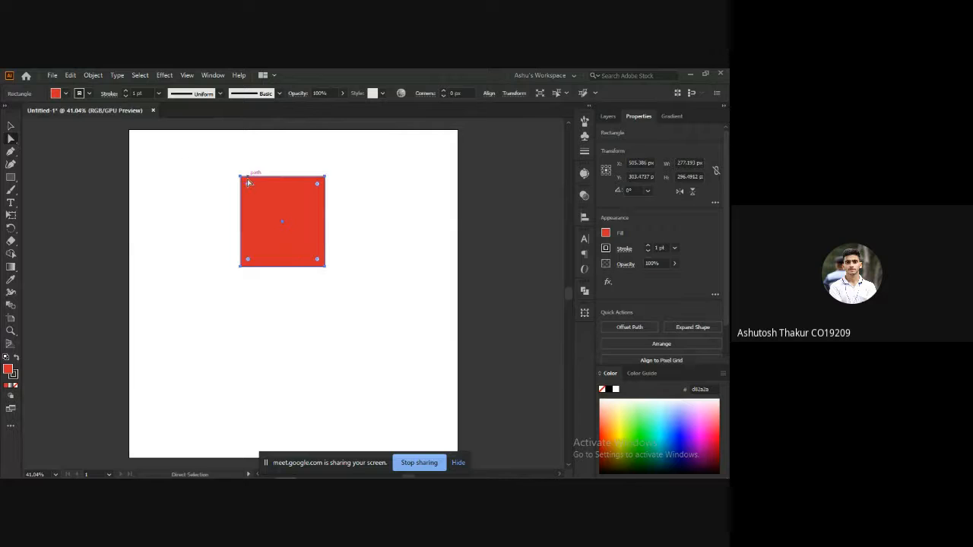
pyautogui.keyDown('alt'); pyautogui.scroll(2, 251, 184); pyautogui.keyUp('alt')
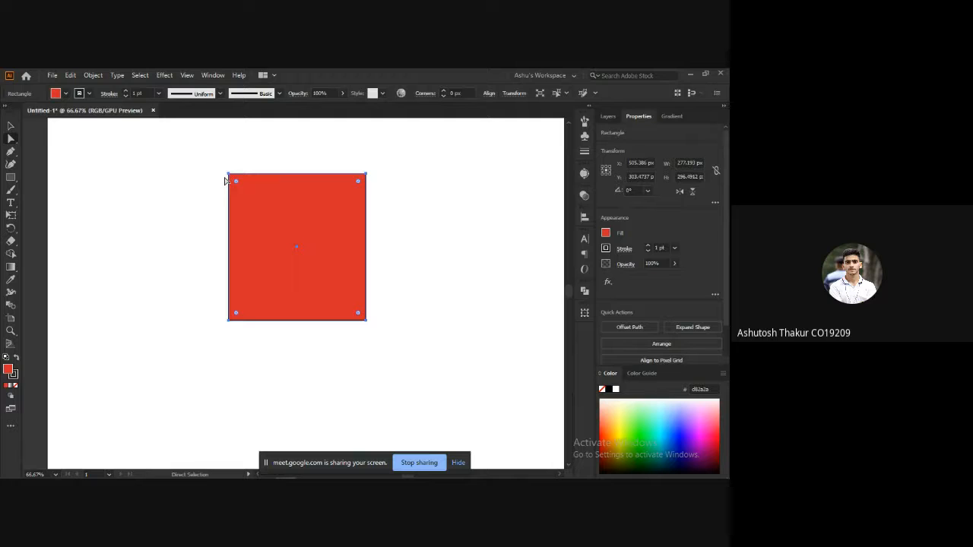
pyautogui.click(180, 180)
pyautogui.click(242, 191)
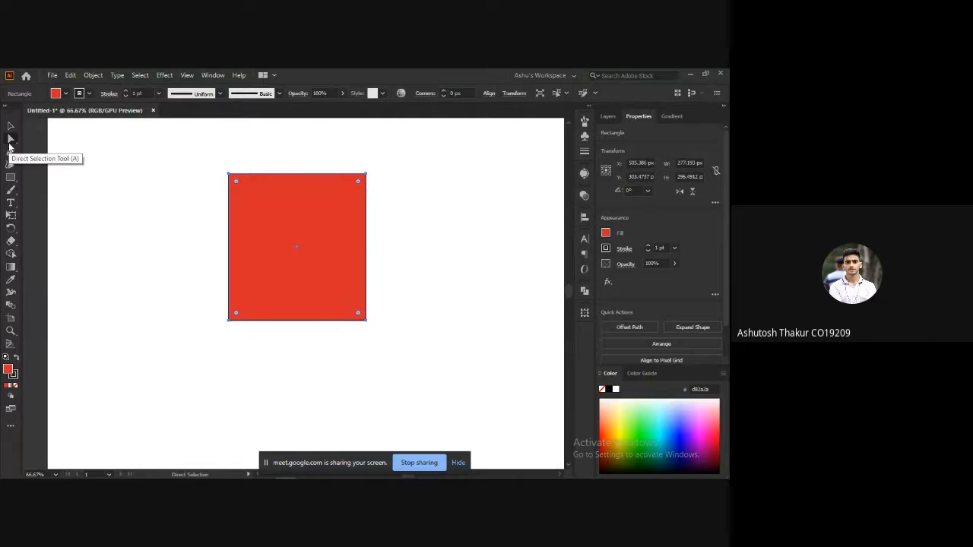
pyautogui.click(11, 140)
pyautogui.click(230, 174)
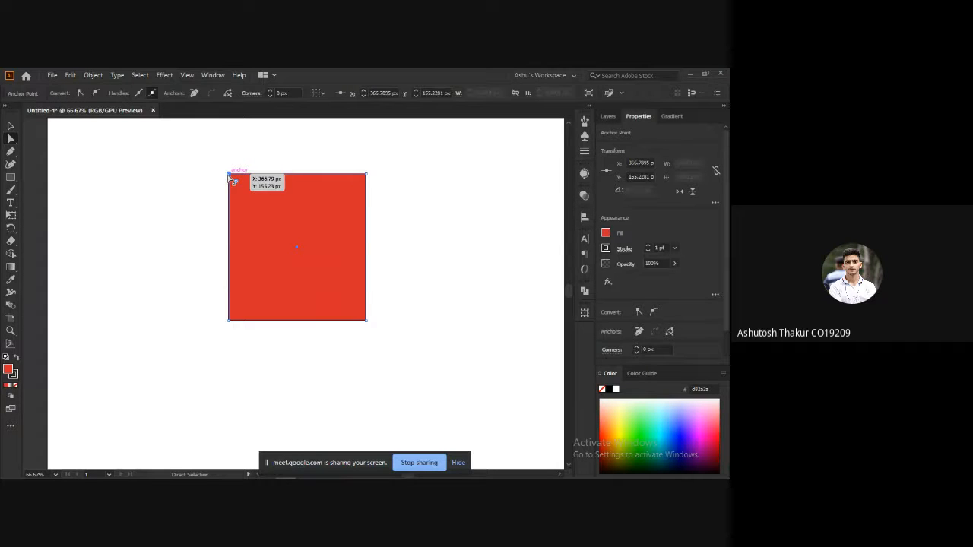
pyautogui.click(366, 174)
# Reshape the rectangle into an irregular quadrilateral, moving its upper corner anchors to about (407, 180) px and (770, 150) px.
pyautogui.moveTo(233, 175); pyautogui.dragTo(190, 195)
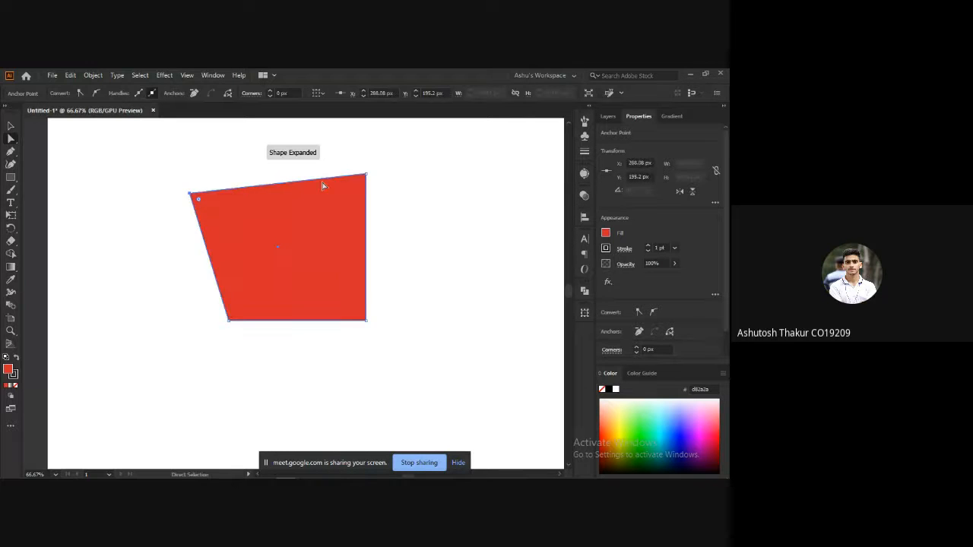
pyautogui.moveTo(365, 174); pyautogui.dragTo(402, 198)
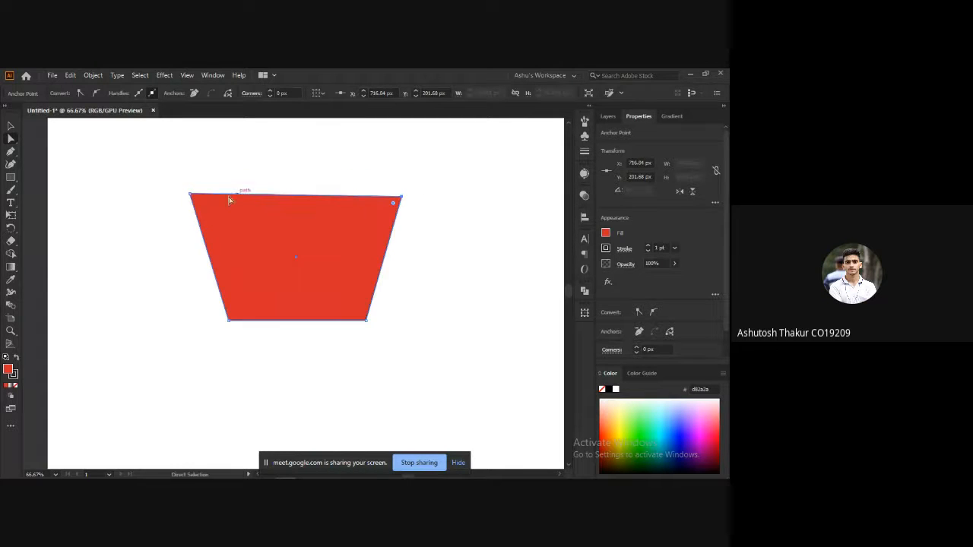
pyautogui.moveTo(190, 195); pyautogui.dragTo(248, 185)
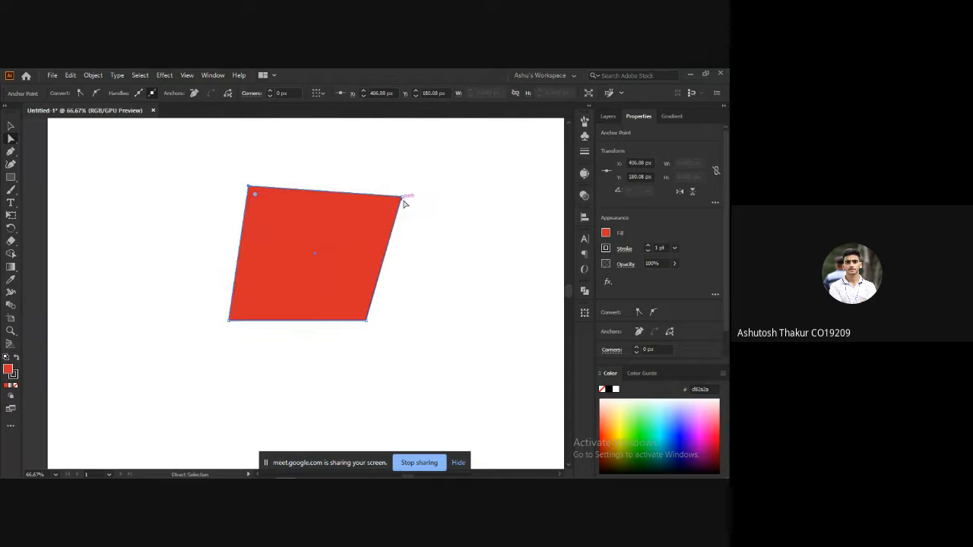
pyautogui.moveTo(401, 196); pyautogui.dragTo(427, 171)
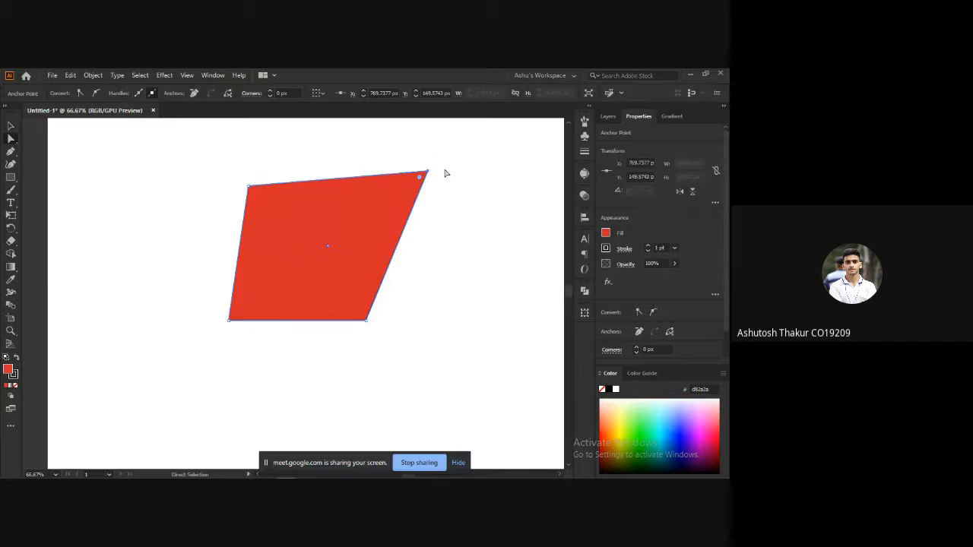
# Move the reshaped red shape to the artboard's upper-left corner, at about X 220, Y 180 px, and activate the Pen tool.
pyautogui.hotkey('alt', 'Tab')
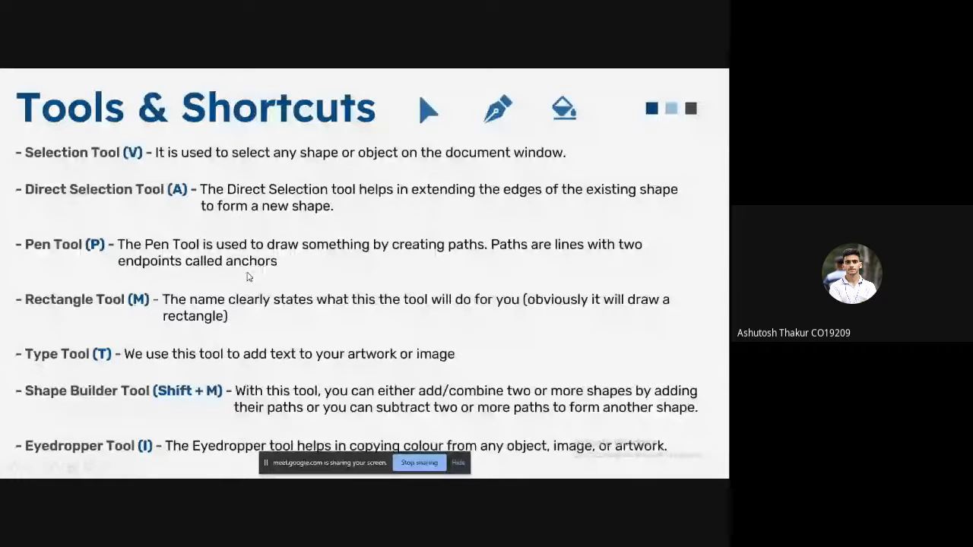
pyautogui.hotkey('alt', 'Tab')
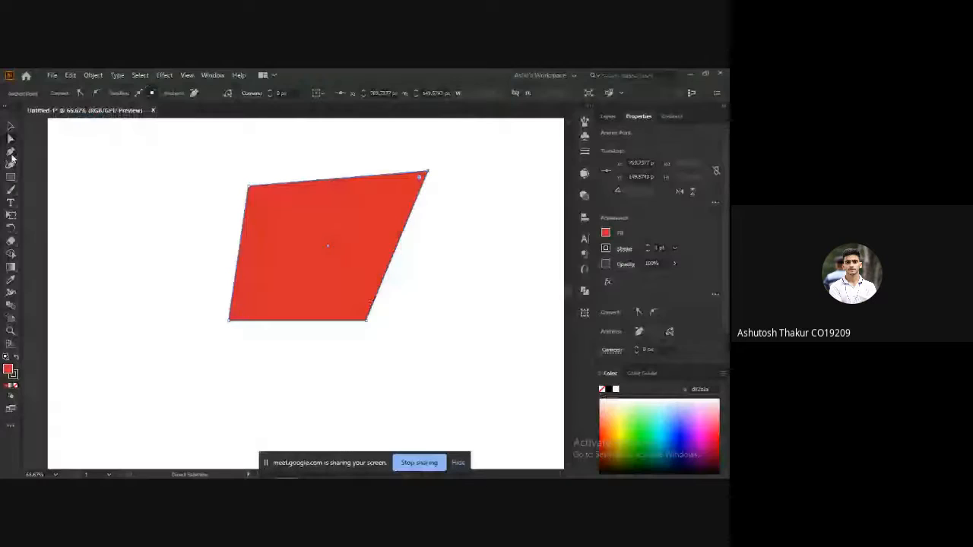
pyautogui.click(10, 153)
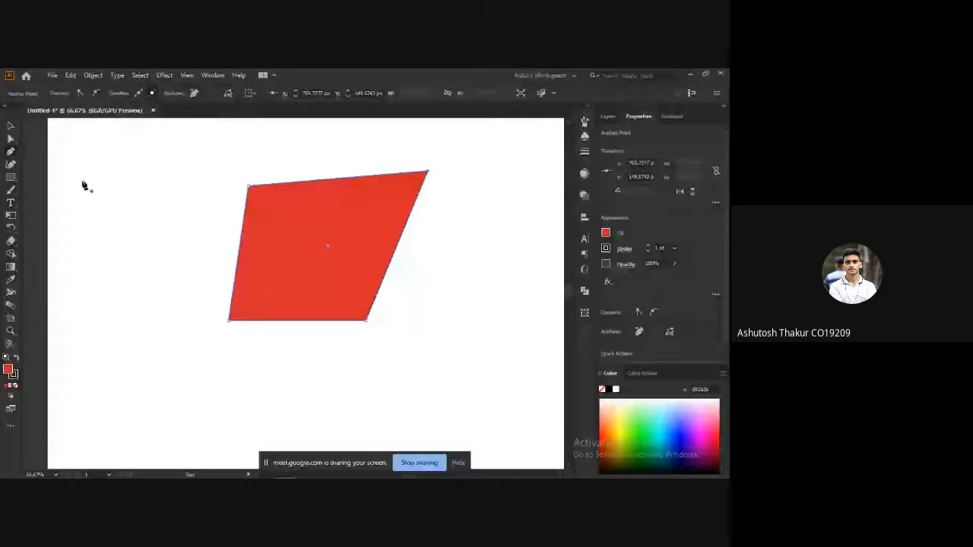
pyautogui.scroll(-2, 193, 206)
pyautogui.press('v')
pyautogui.moveTo(231, 251); pyautogui.dragTo(169, 235)
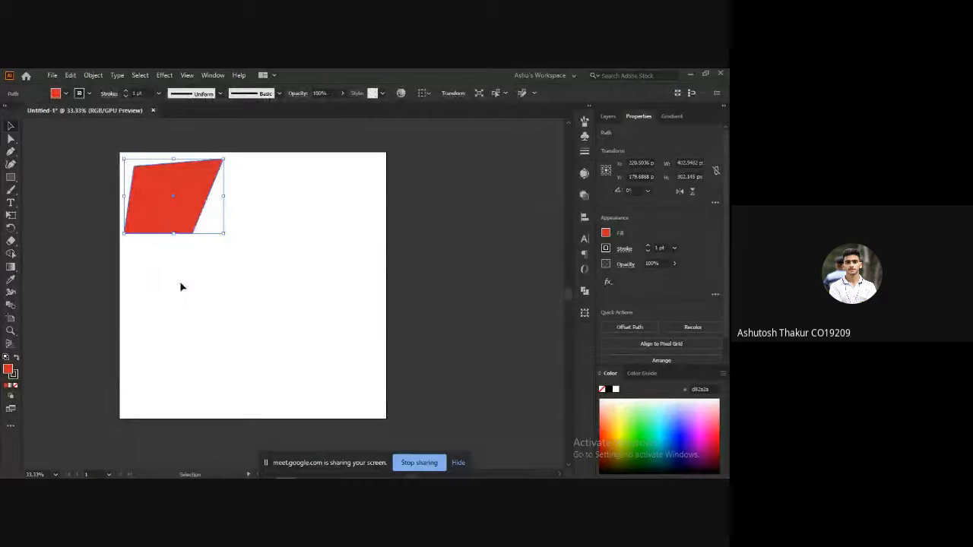
pyautogui.press('c')
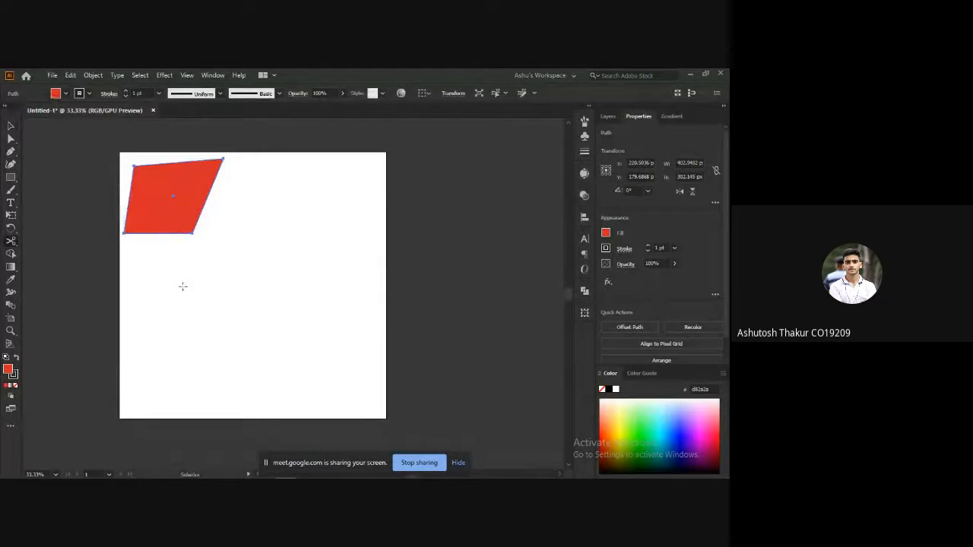
pyautogui.scroll(2, 183, 288)
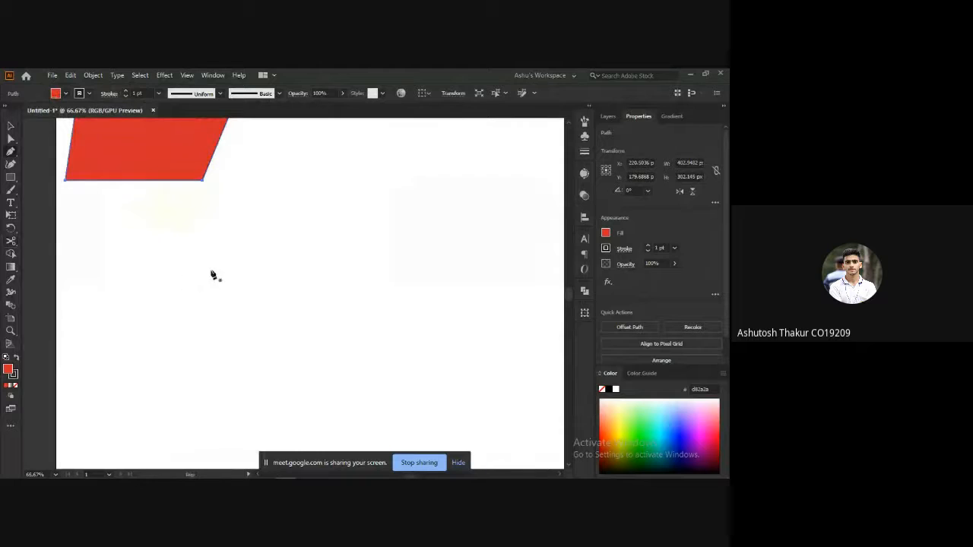
pyautogui.scroll(-1, 212, 275)
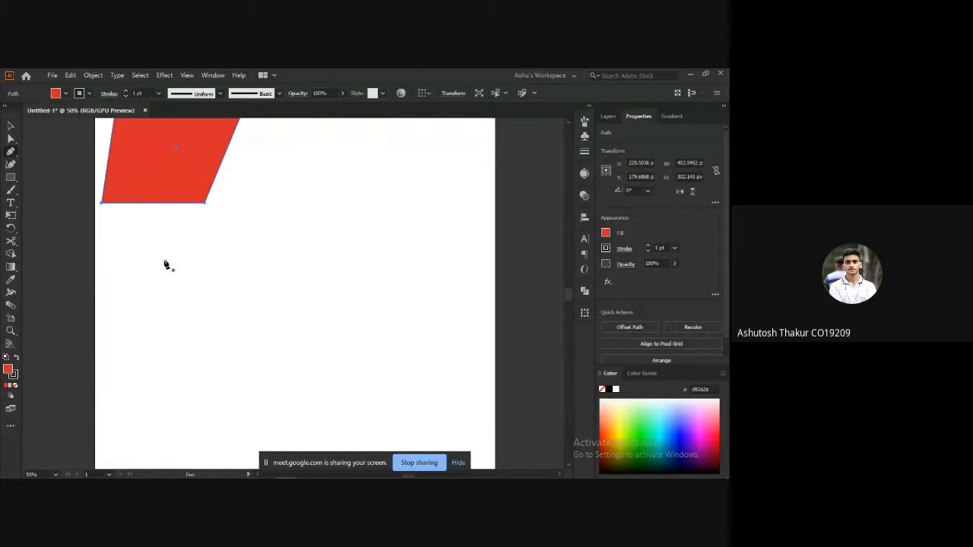
# Draw a closed seven-sided polygon about 553 × 275 px with the Pen tool below the red quadrilateral.
pyautogui.scroll(-1, 169, 271)
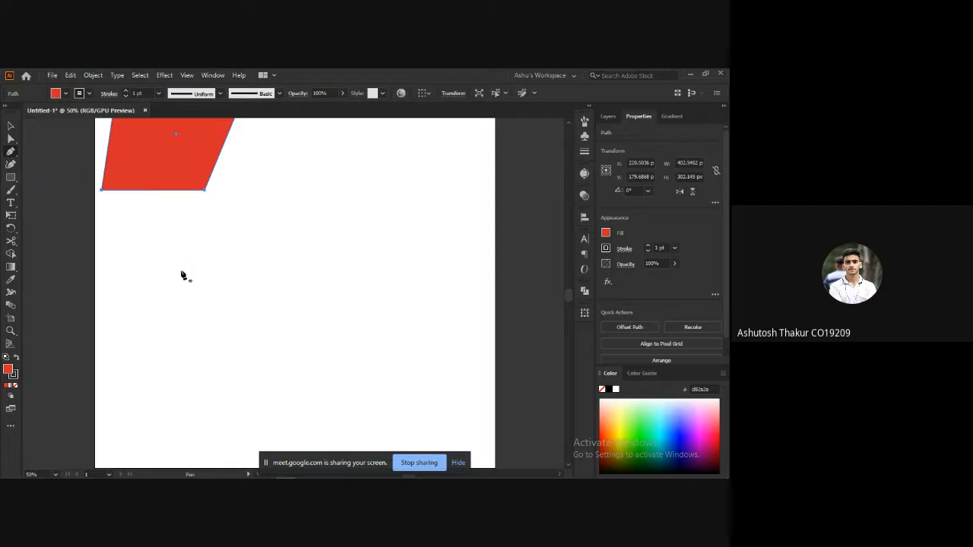
pyautogui.click(181, 270)
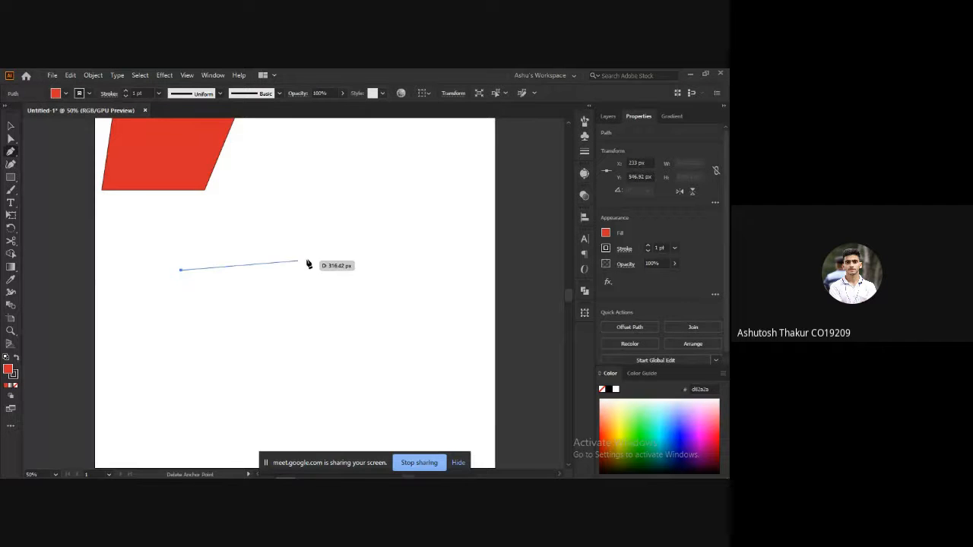
pyautogui.click(360, 237)
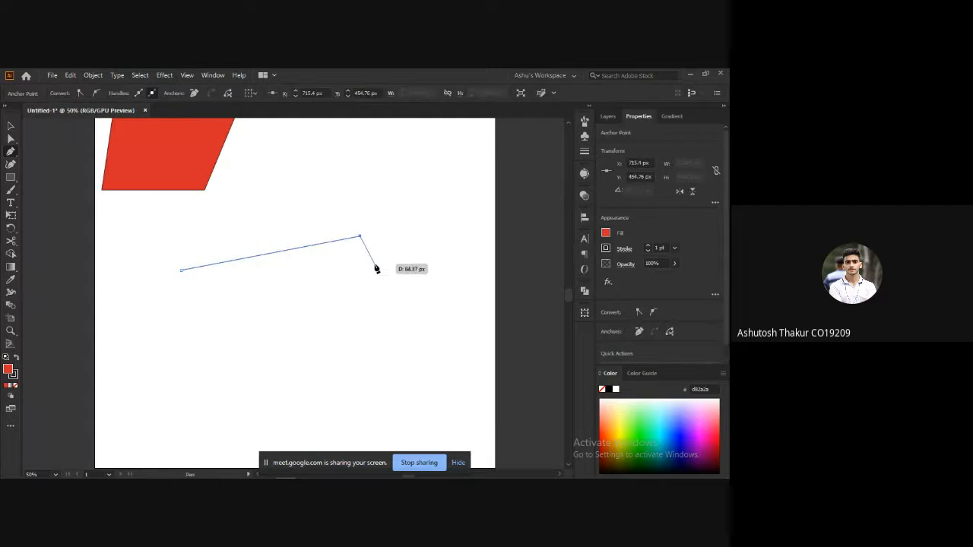
pyautogui.click(374, 265)
pyautogui.click(348, 306)
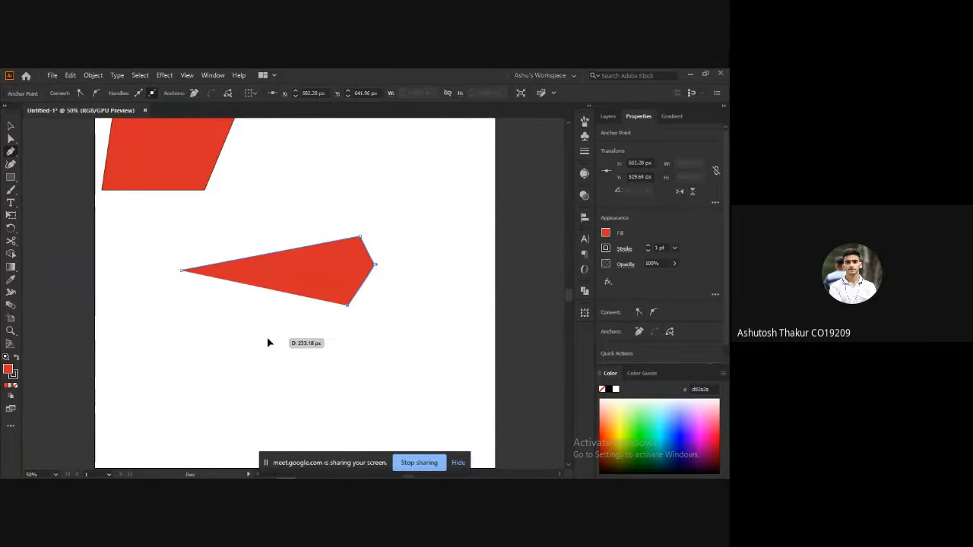
pyautogui.click(268, 336)
pyautogui.click(218, 331)
pyautogui.click(168, 303)
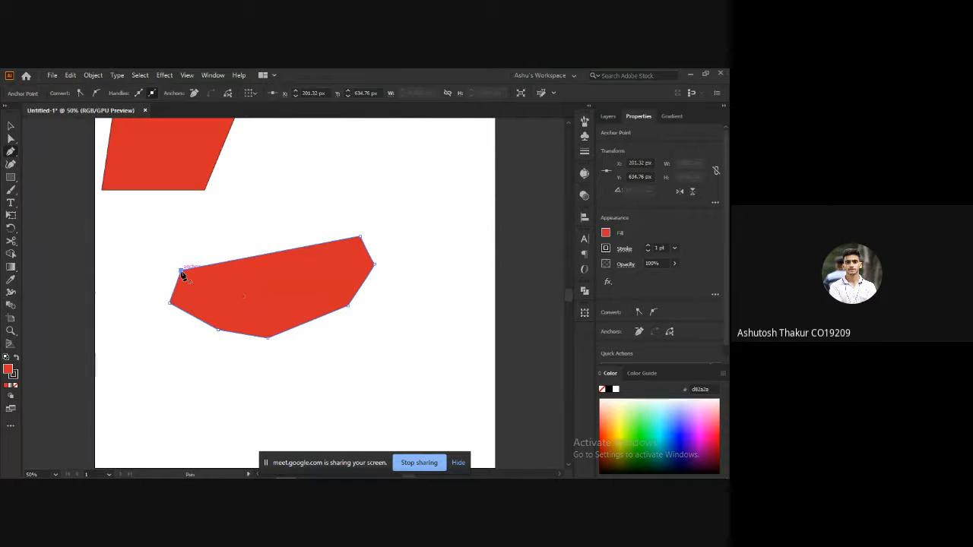
pyautogui.click(181, 270)
pyautogui.press('v')
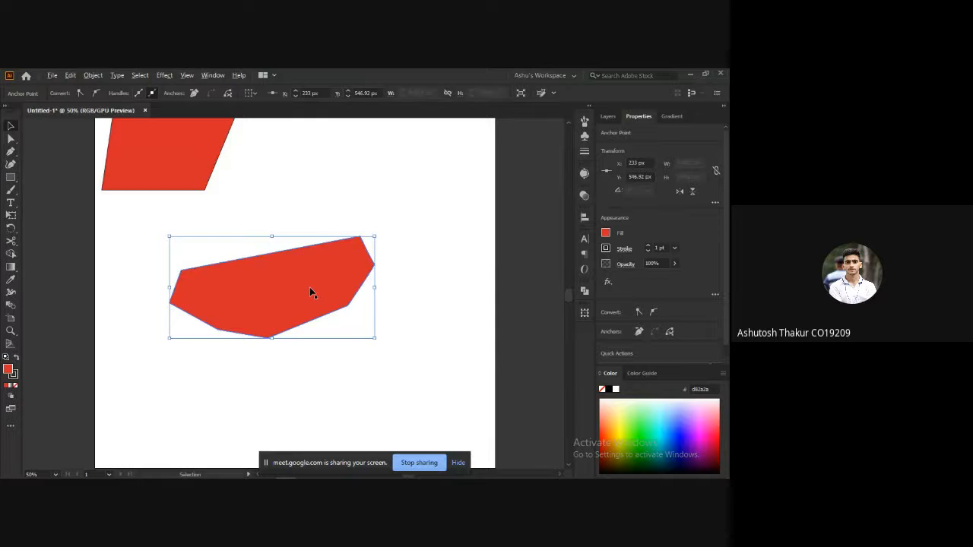
# Move the polygon beside the quadrilateral, to about X 661, Y 288 px, and delete both shapes.
pyautogui.hotkey('ctrl', '-')
pyautogui.moveTo(302, 281); pyautogui.dragTo(339, 213)
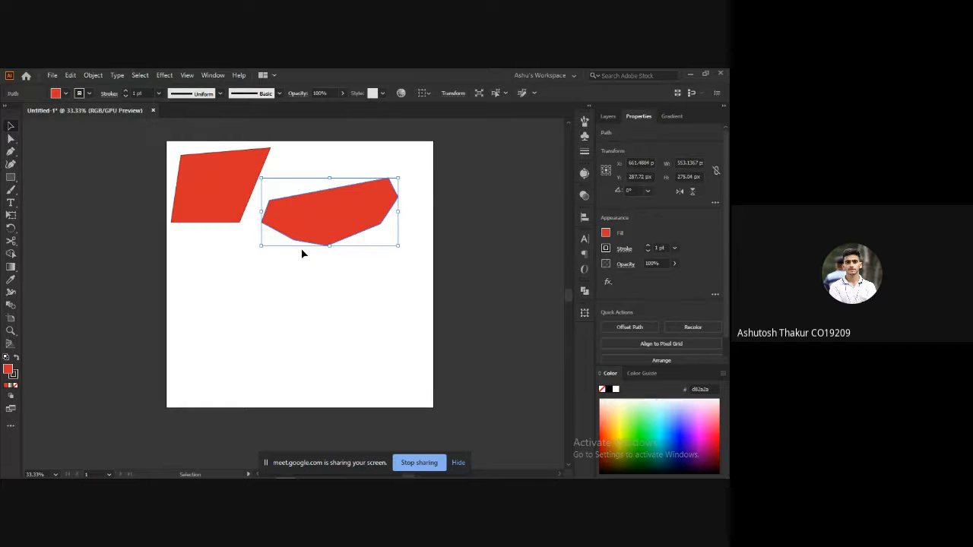
pyautogui.press('Delete')
pyautogui.click(232, 210)
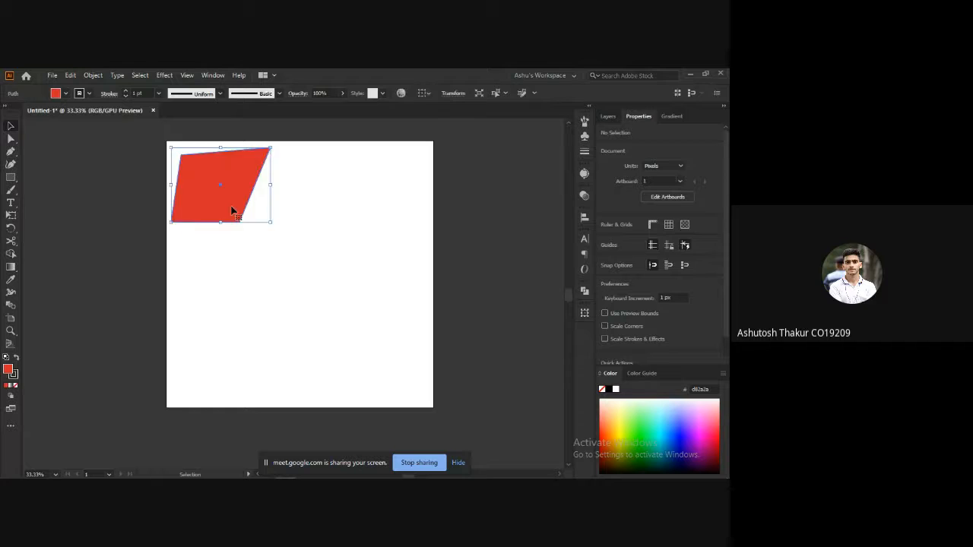
pyautogui.press('Delete')
# Draw a closed triangle with the Pen tool in the artboard's upper half, with its apex at about X 499, Y 195 px.
pyautogui.press('p')
pyautogui.scroll(1, 252, 232)
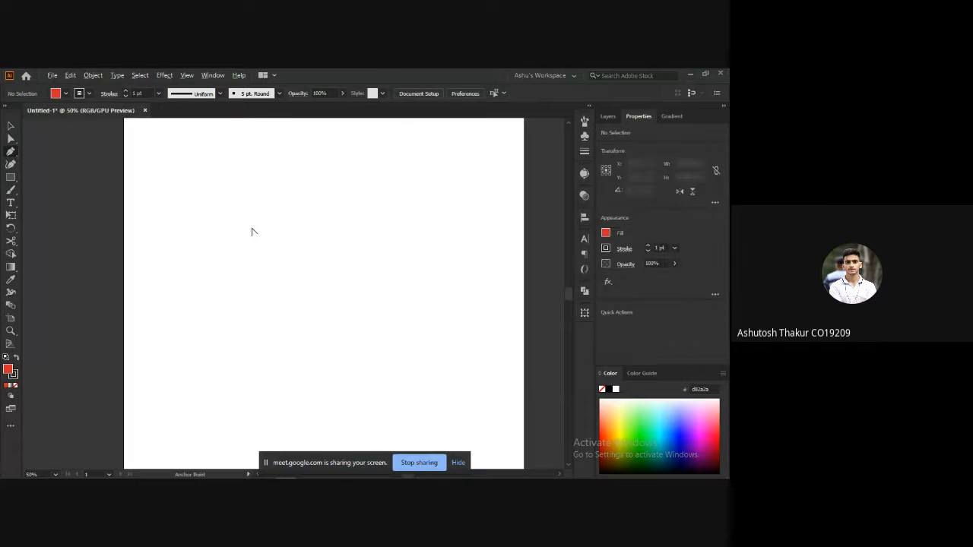
pyautogui.scroll(-1, 253, 231)
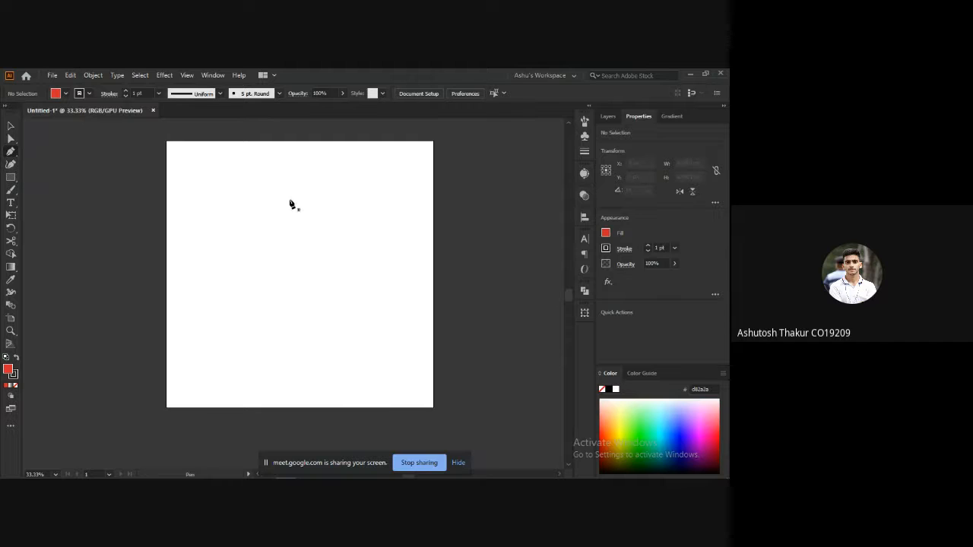
pyautogui.scroll(1, 289, 202)
pyautogui.scroll(2, 288, 202)
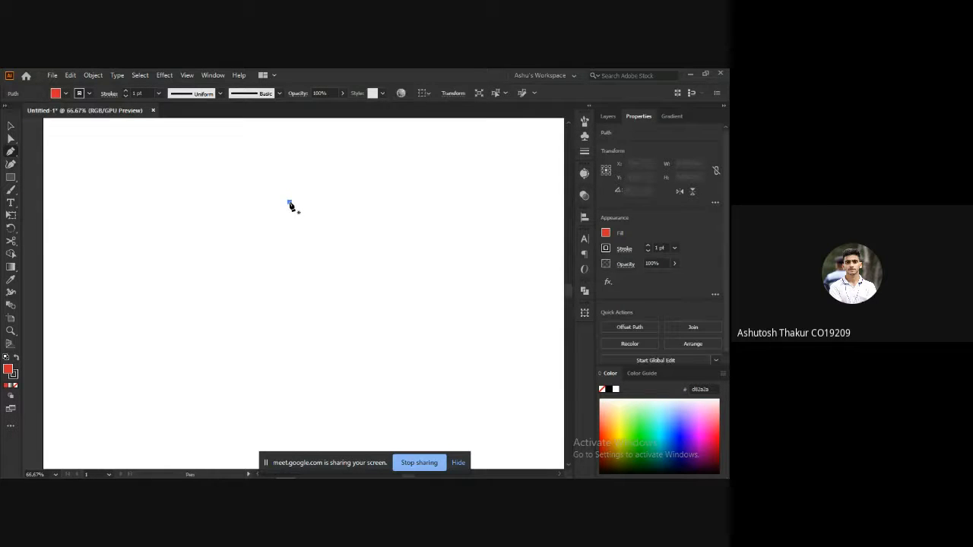
pyautogui.scroll(-2, 289, 206)
pyautogui.click(288, 202)
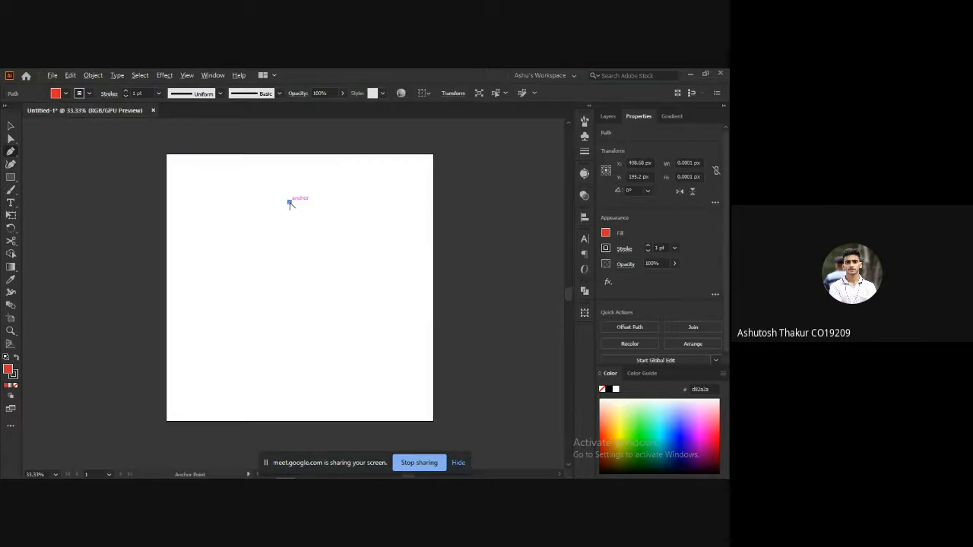
pyautogui.click(261, 254)
pyautogui.click(322, 254)
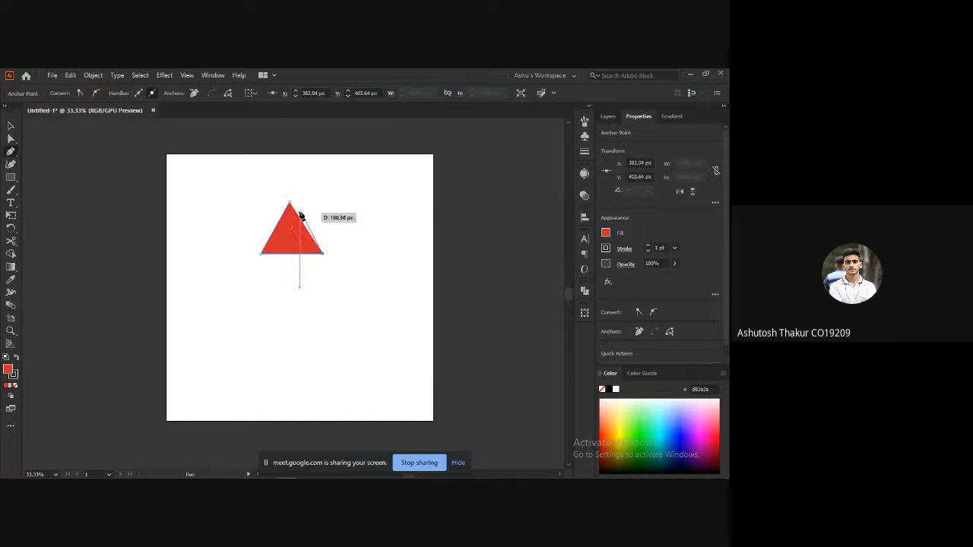
pyautogui.click(289, 202)
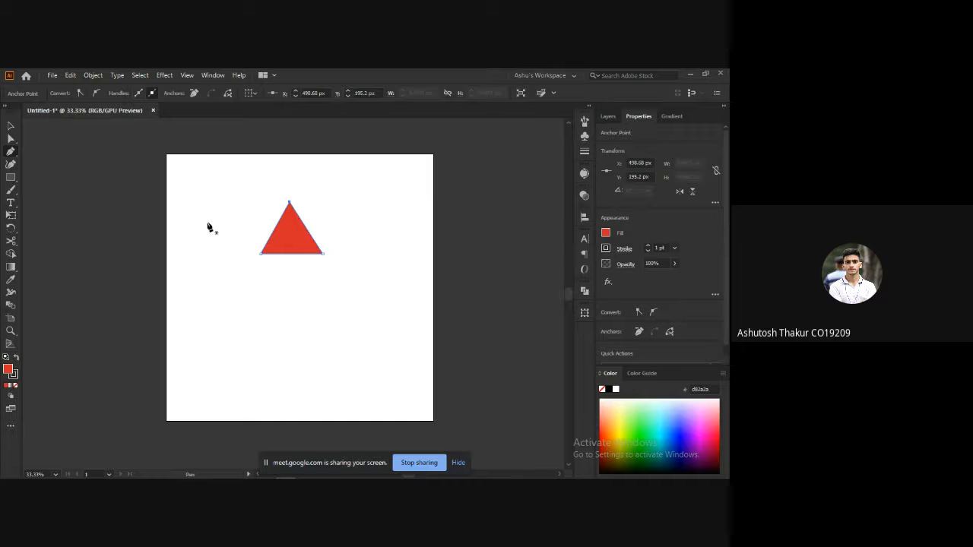
pyautogui.press('v')
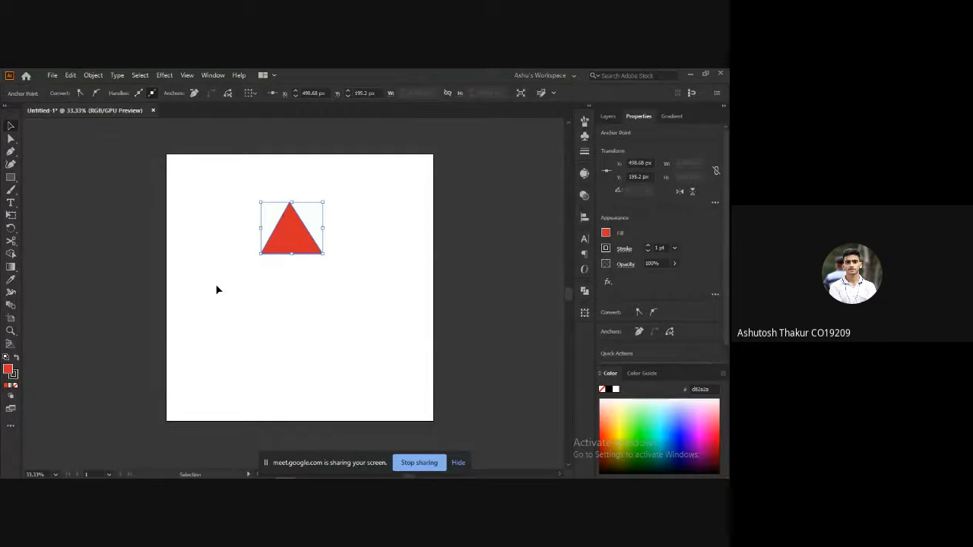
# Draw a closed curved shape about 531 × 409 px below the triangle, using the Pen tool's curve handles.
pyautogui.press('p')
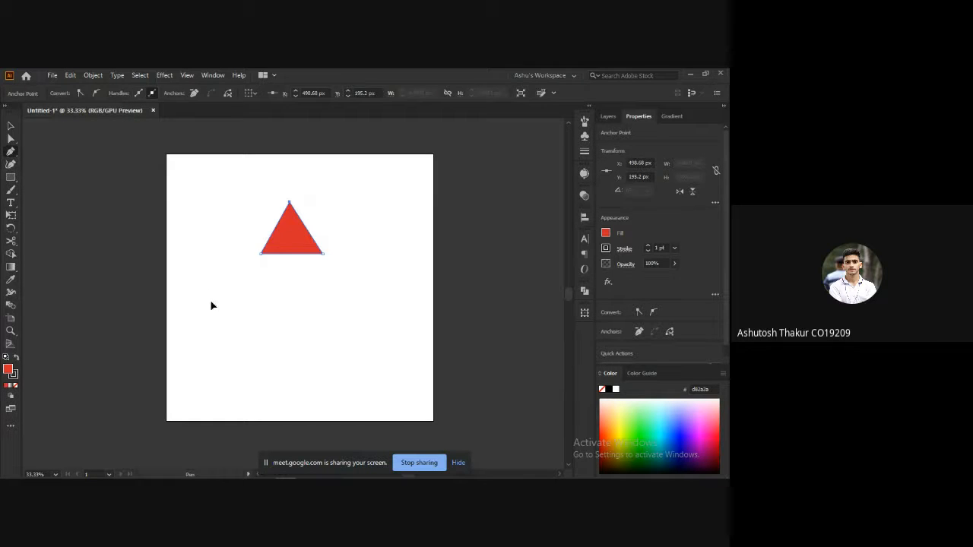
pyautogui.click(211, 301)
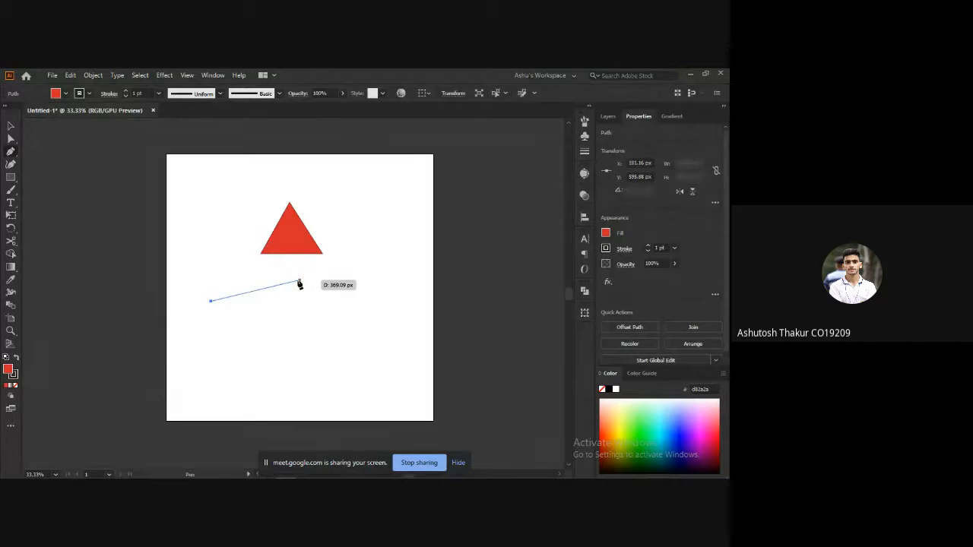
pyautogui.moveTo(297, 280); pyautogui.dragTo(349, 307)
pyautogui.moveTo(328, 346); pyautogui.dragTo(224, 357)
pyautogui.moveTo(211, 323); pyautogui.dragTo(207, 310)
pyautogui.click(211, 302)
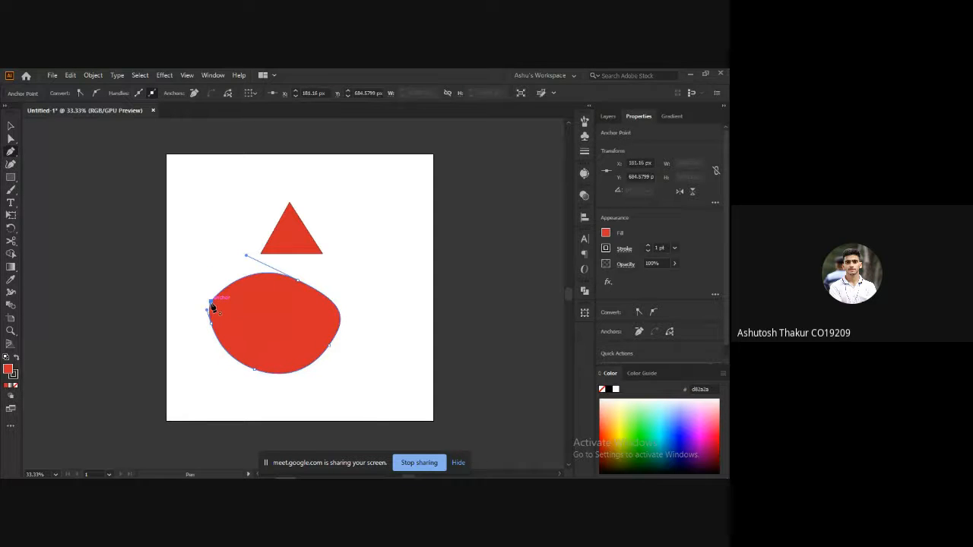
# Delete the curved shape and the triangle to empty the artboard.
pyautogui.press('v')
pyautogui.click(273, 335)
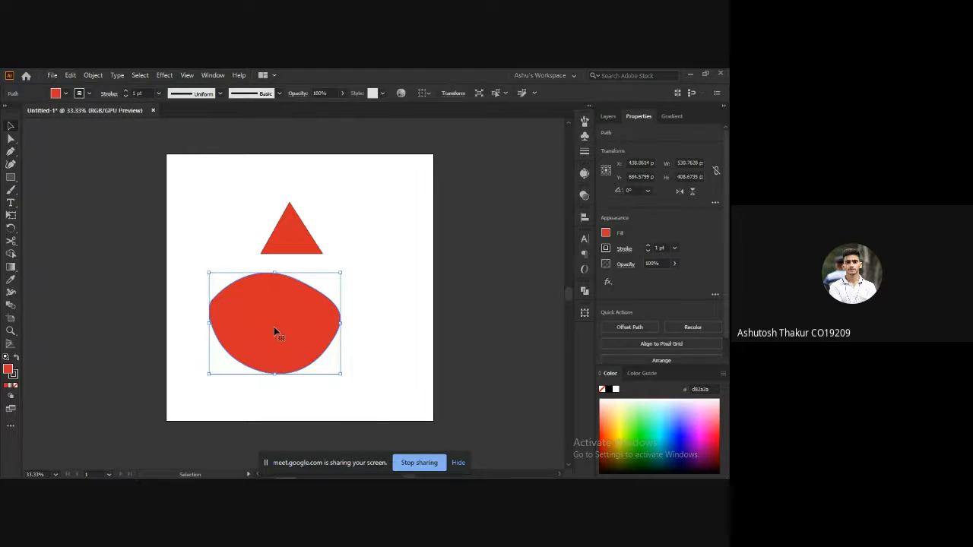
pyautogui.press('Delete')
pyautogui.click(273, 242)
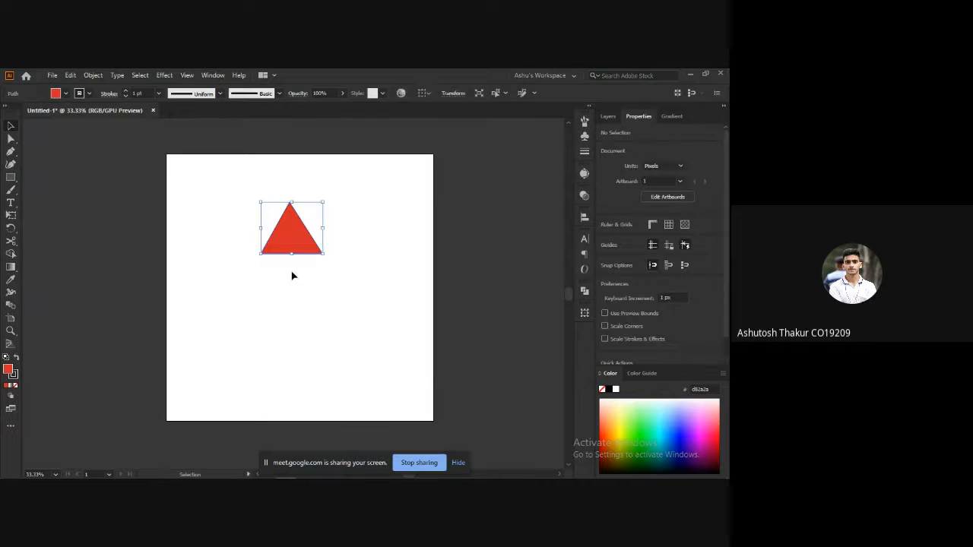
pyautogui.press('Delete')
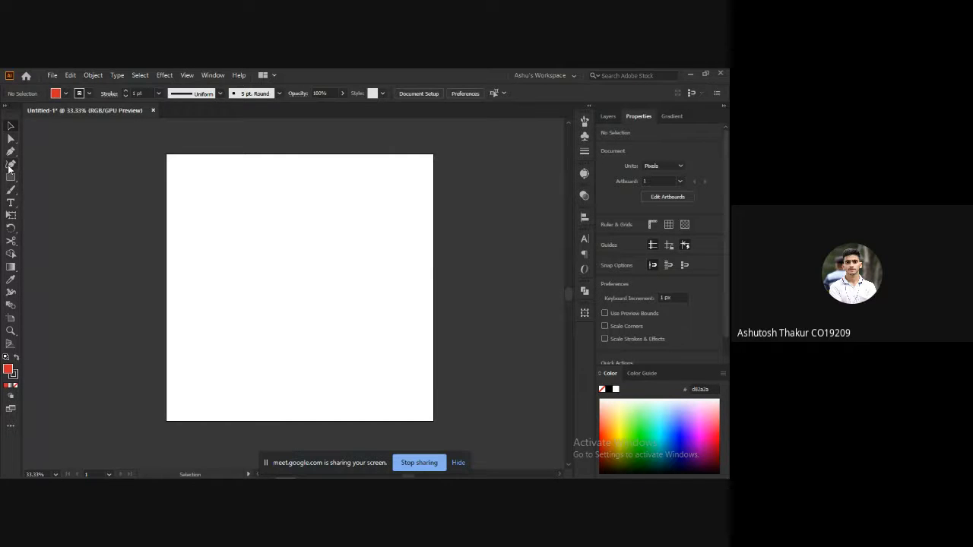
# Consult the Tools & Shortcuts slide, and draw and delete a trial rectangle about 308 × 365 px on Illustrator's artboard.
pyautogui.hotkey('alt', 'Tab')
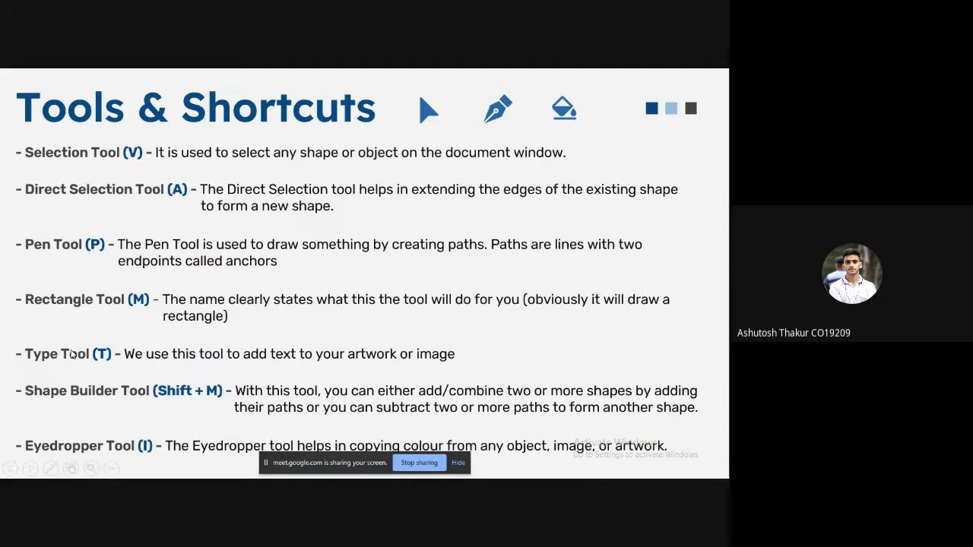
pyautogui.hotkey('alt', 'Tab')
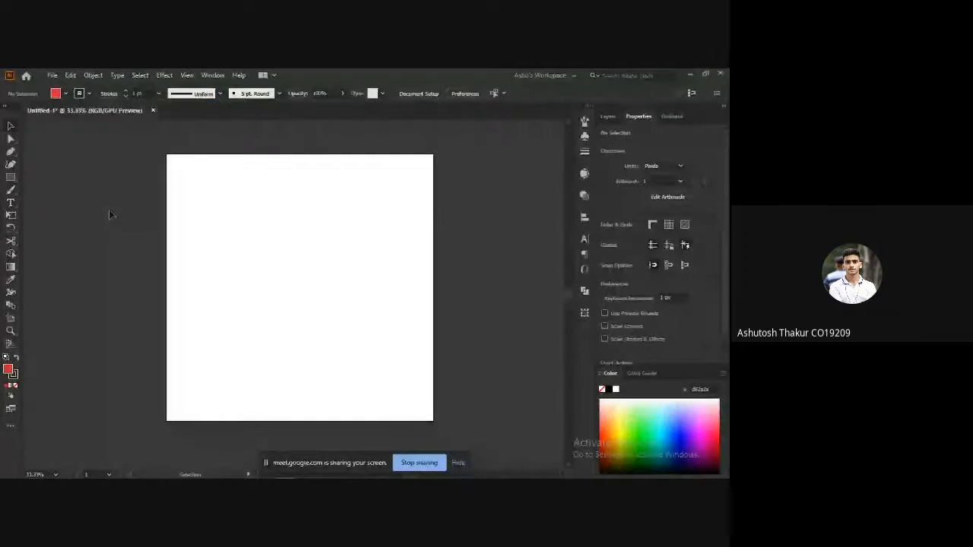
pyautogui.press('m')
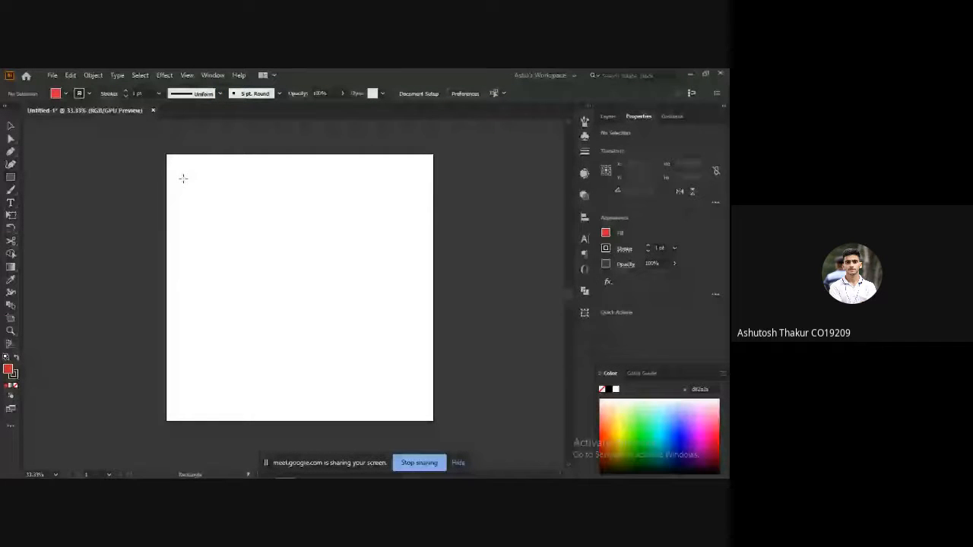
pyautogui.moveTo(182, 178); pyautogui.dragTo(261, 268)
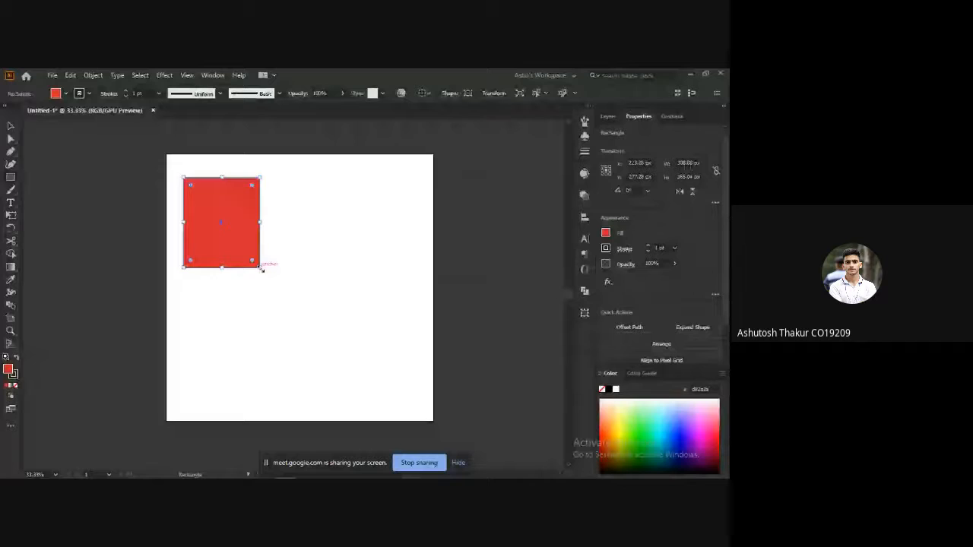
pyautogui.press('v')
pyautogui.press('Delete')
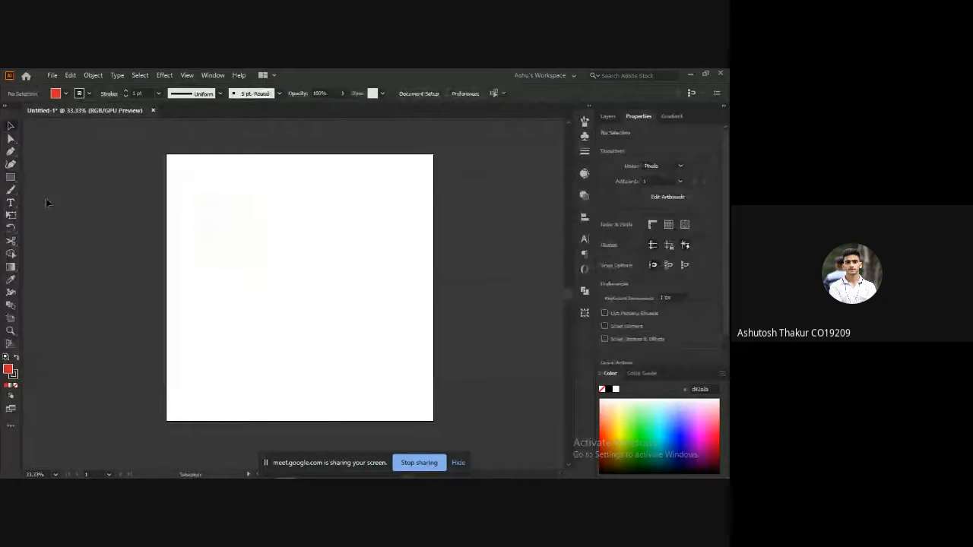
# Draw a red rectangle about 343 × 460 px near the artboard's upper-left corner with the Rectangle tool.
pyautogui.click(14, 180)
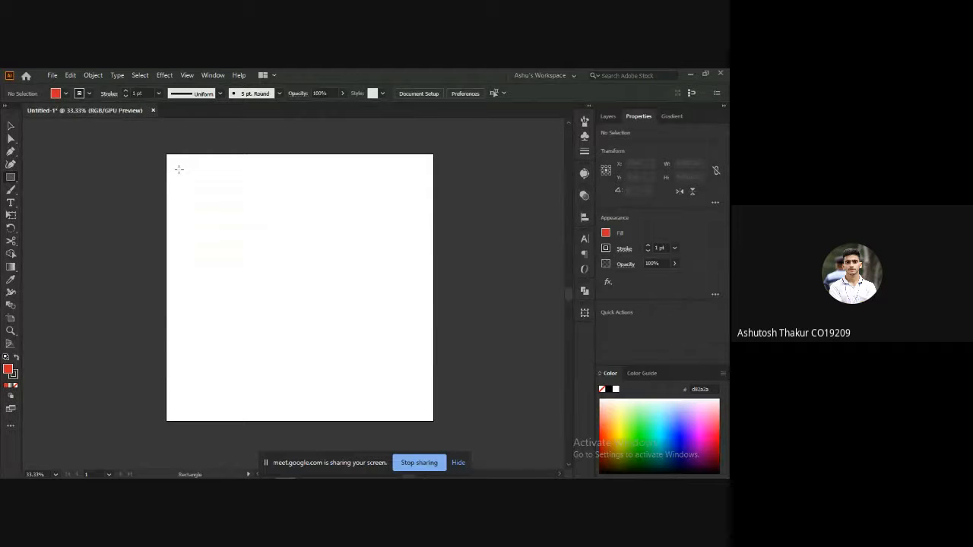
pyautogui.moveTo(179, 168); pyautogui.dragTo(264, 284)
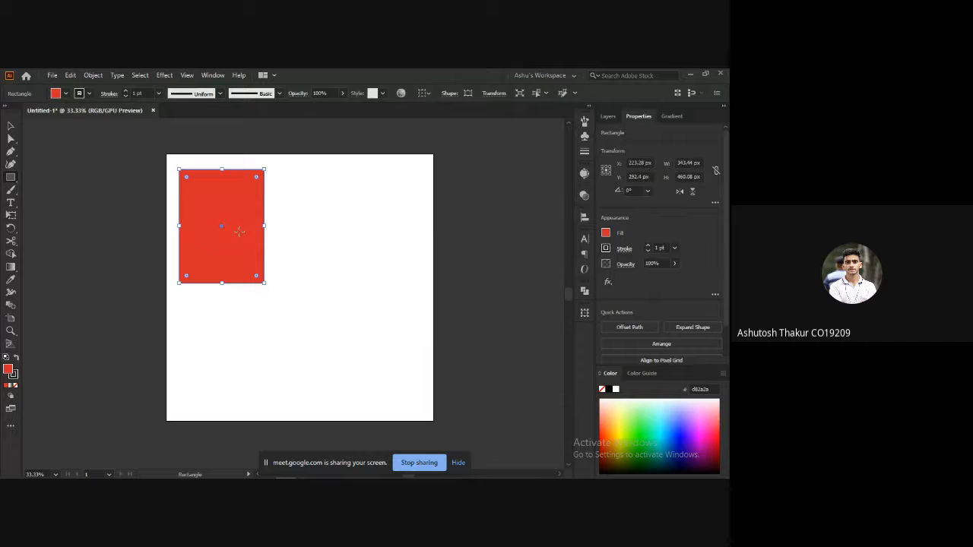
pyautogui.press('v')
# Stretch the rectangle to about 536 × 579 px and move it off the artboard's left side, to about X -292, Y 272 px.
pyautogui.scroll(1, 233, 226)
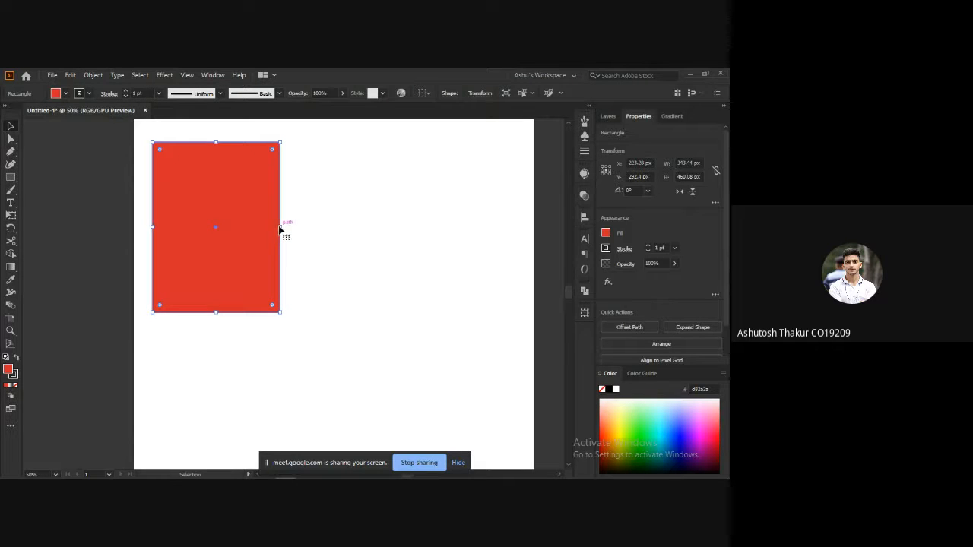
pyautogui.moveTo(280, 228); pyautogui.dragTo(348, 226)
pyautogui.scroll(-1, 348, 227)
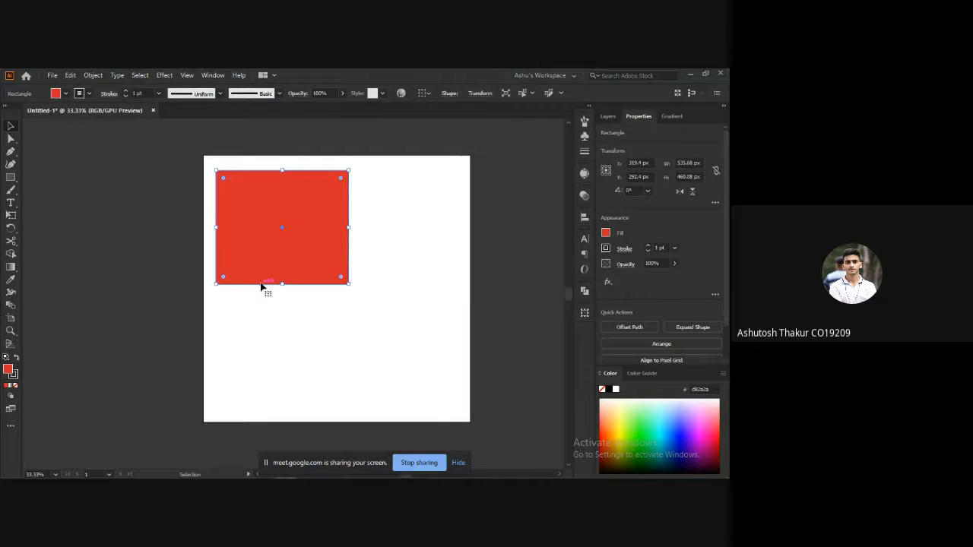
pyautogui.moveTo(281, 287); pyautogui.dragTo(284, 314)
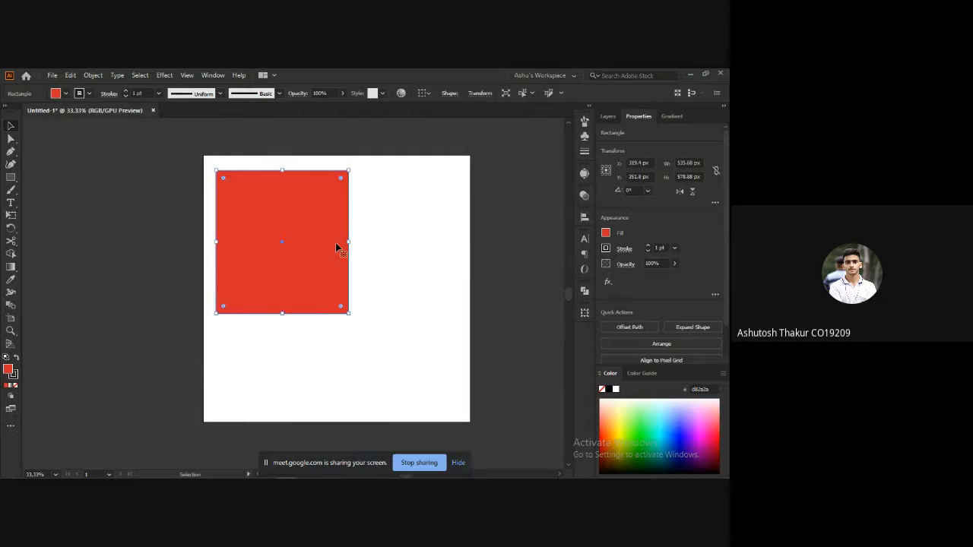
pyautogui.moveTo(310, 247); pyautogui.dragTo(178, 215)
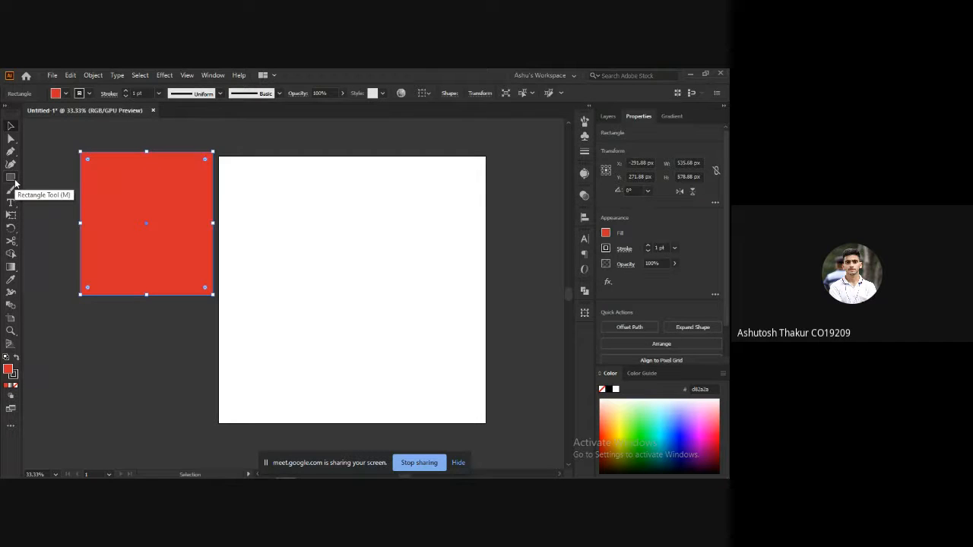
# Draw a large circle in the artboard's upper-left area with the Ellipse tool, and a flat ellipse about 285 × 143 px beside it.
pyautogui.click(14, 181)
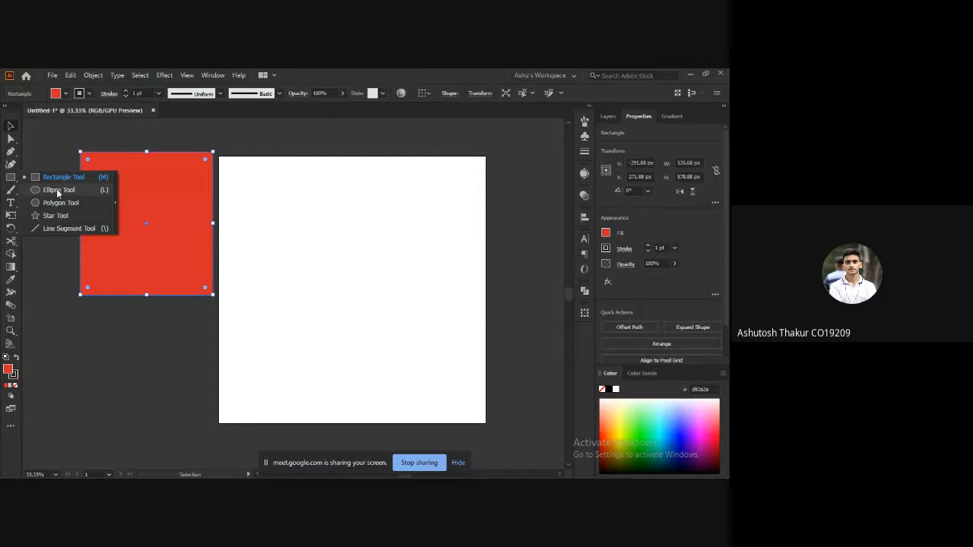
pyautogui.click(82, 190)
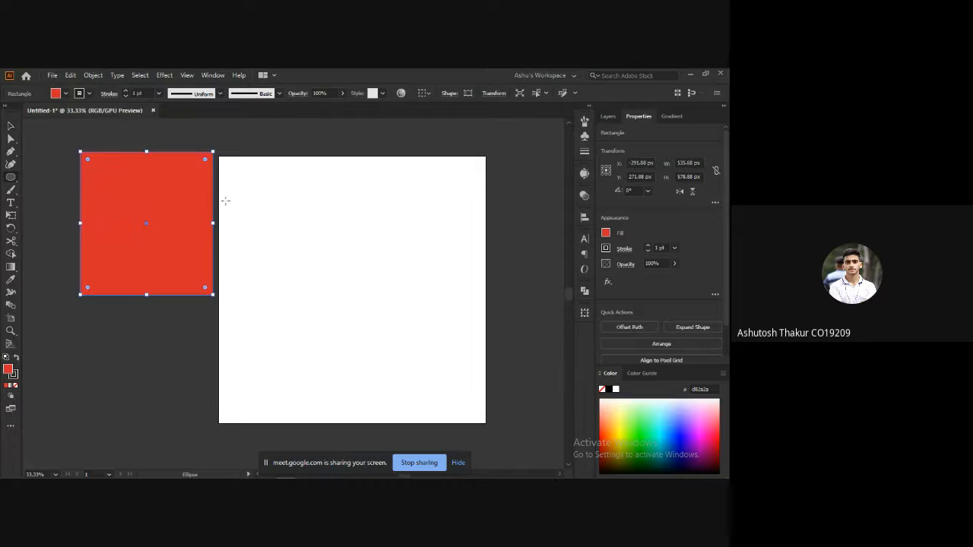
pyautogui.moveTo(252, 185); pyautogui.dragTo(365, 298)
pyautogui.moveTo(403, 204); pyautogui.dragTo(476, 237)
pyautogui.press('v')
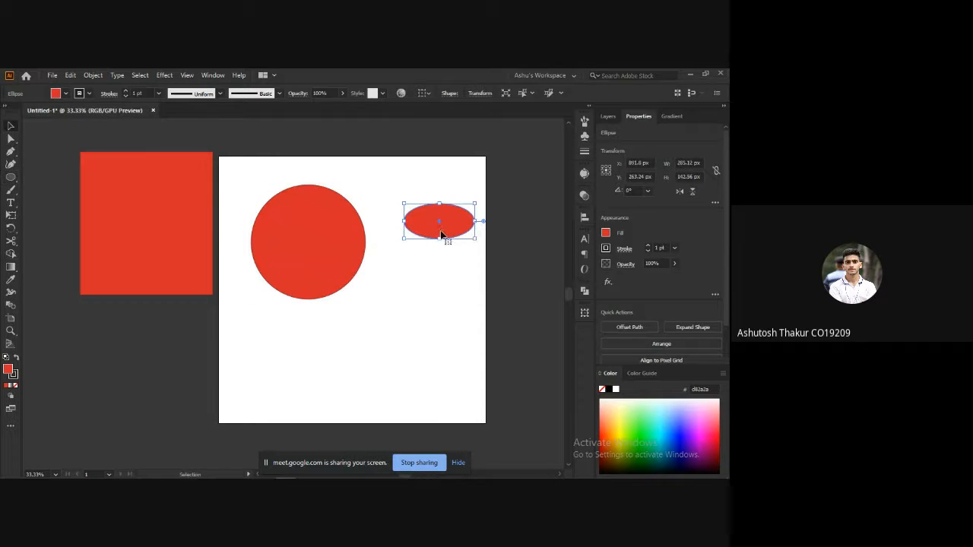
# Delete the flat ellipse and the large circle from the artboard.
pyautogui.press('Delete')
pyautogui.click(335, 246)
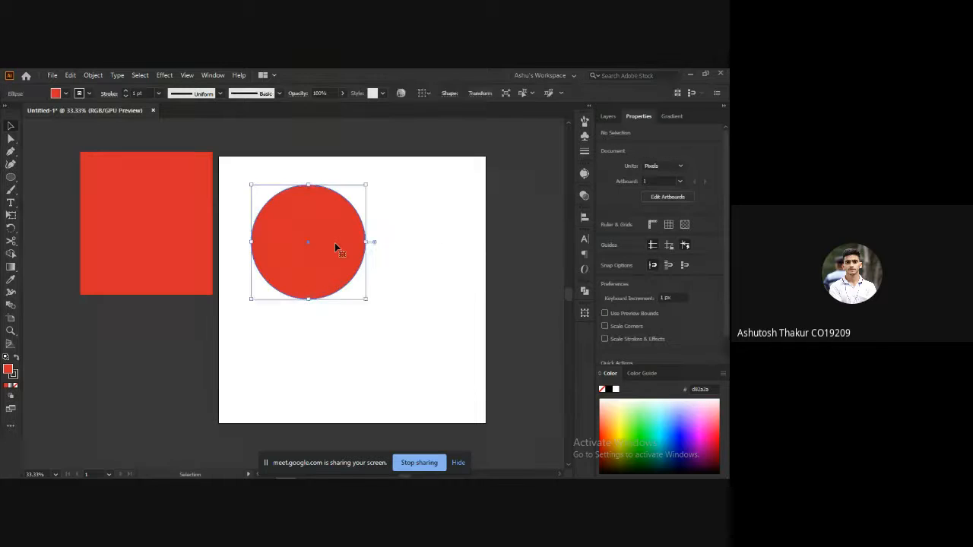
pyautogui.press('Delete')
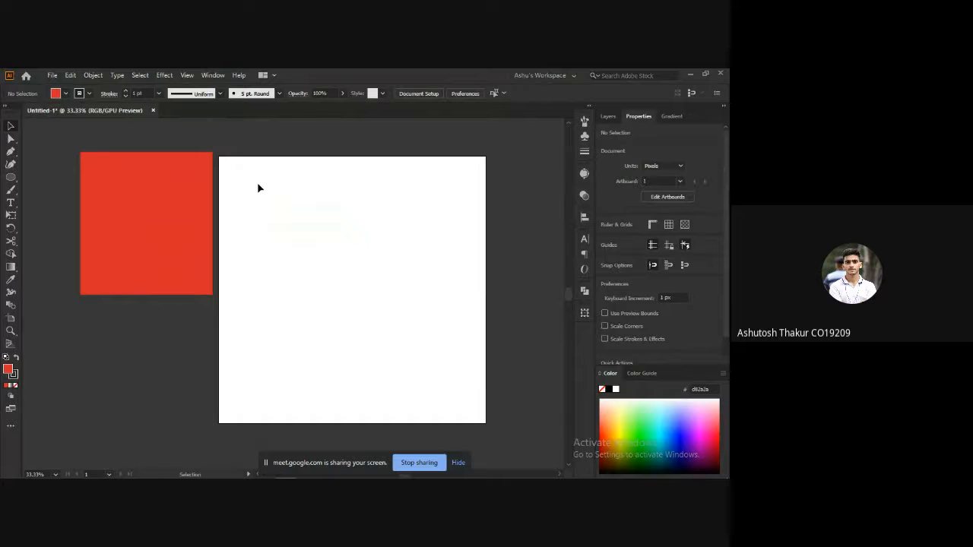
# Draw a flat ellipse about 430 × 222 px in the artboard's upper-left area, and a circle about 393 px across below it.
pyautogui.press('l')
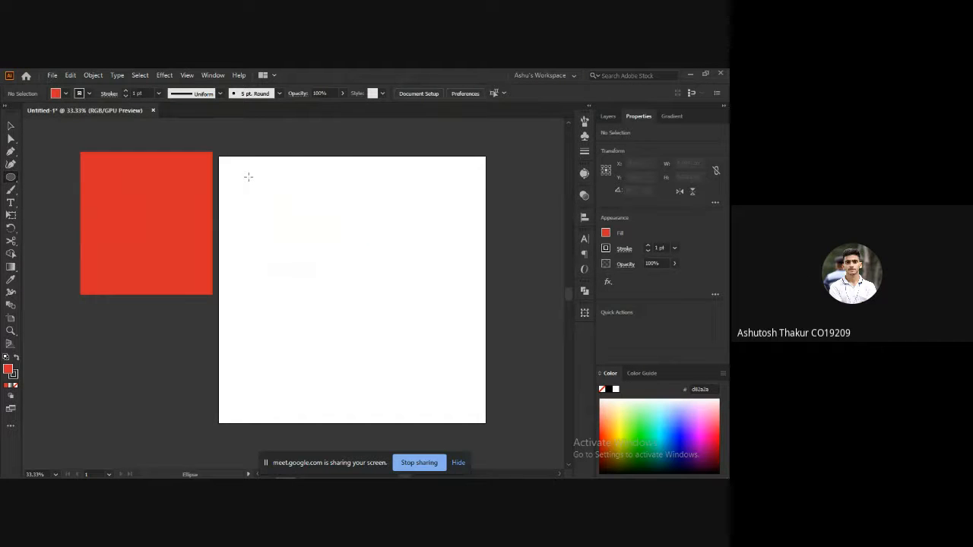
pyautogui.moveTo(248, 177); pyautogui.dragTo(355, 229)
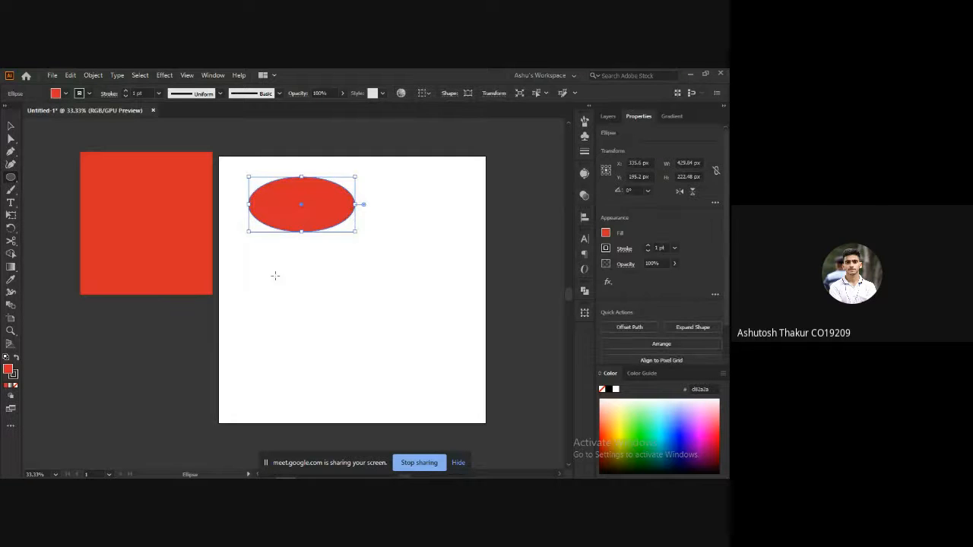
pyautogui.moveTo(261, 266); pyautogui.dragTo(354, 362)
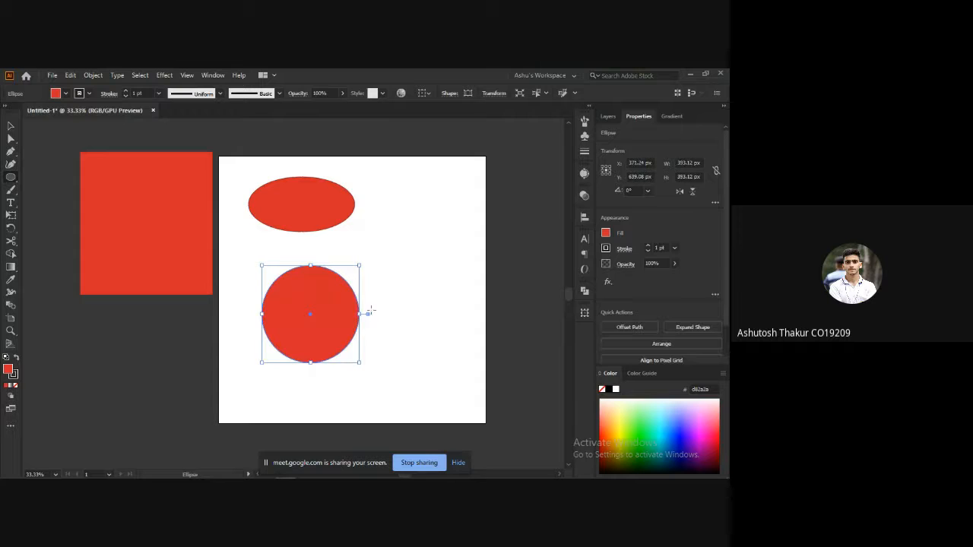
# Move the circle to just below the flat ellipse, at about X 216, Y 503 px, and delete both shapes.
pyautogui.press('v')
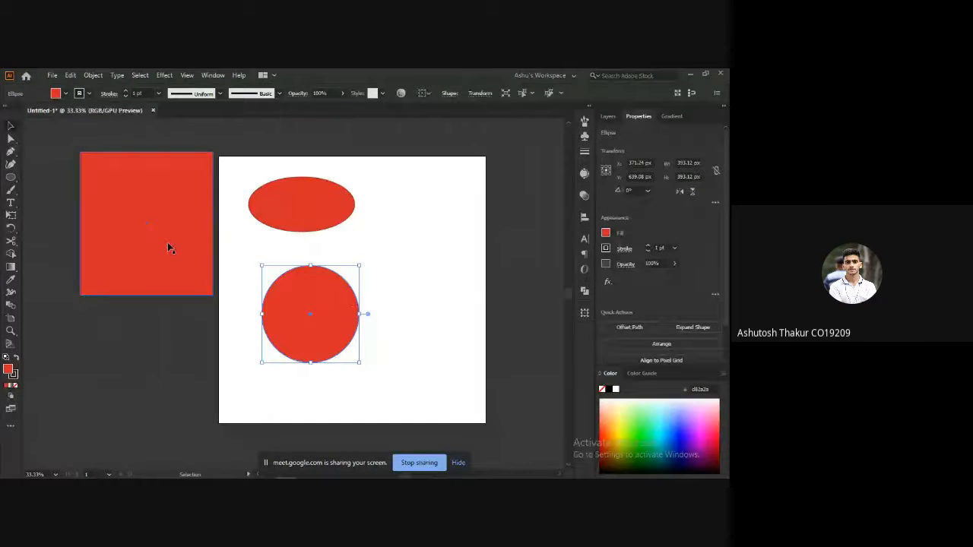
pyautogui.moveTo(322, 302); pyautogui.dragTo(258, 269)
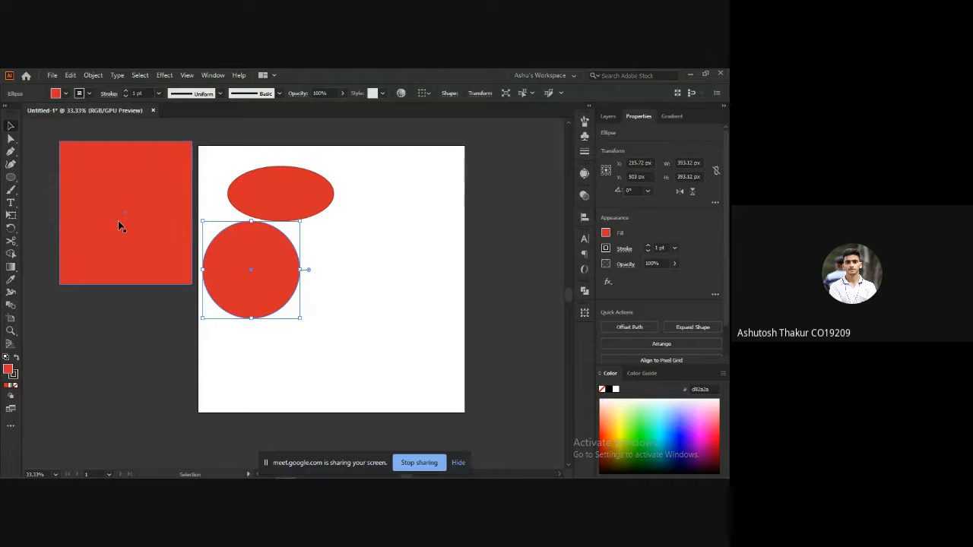
pyautogui.moveTo(120, 222); pyautogui.dragTo(130, 227)
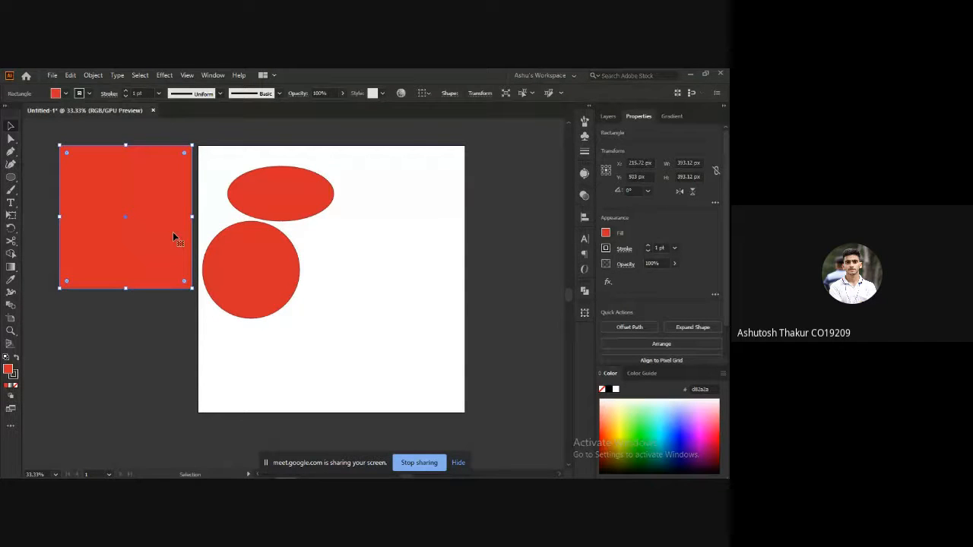
pyautogui.moveTo(322, 291); pyautogui.dragTo(265, 171)
pyautogui.press('Delete')
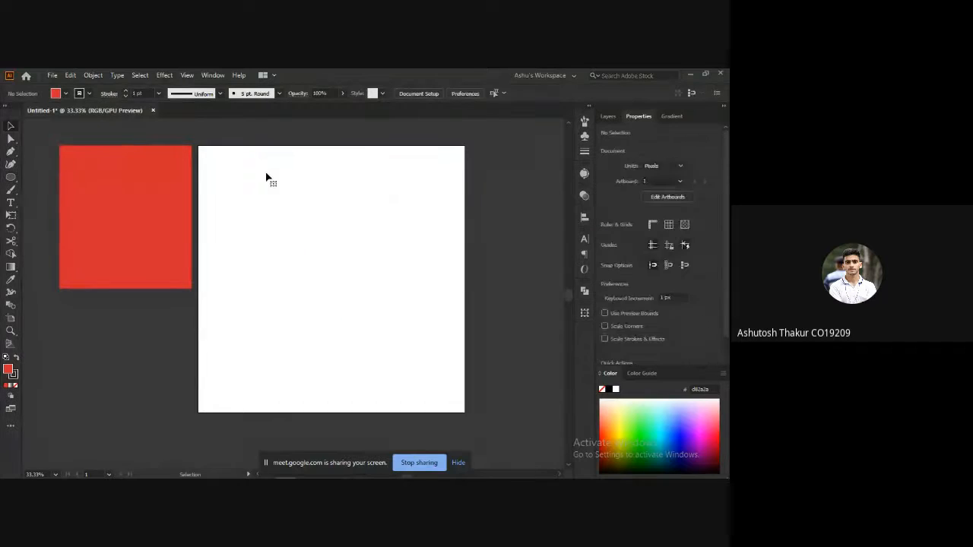
# Draw a trial square about 384 px wide in the artboard's upper-left area with the Rectangle tool, and delete it.
pyautogui.press('m')
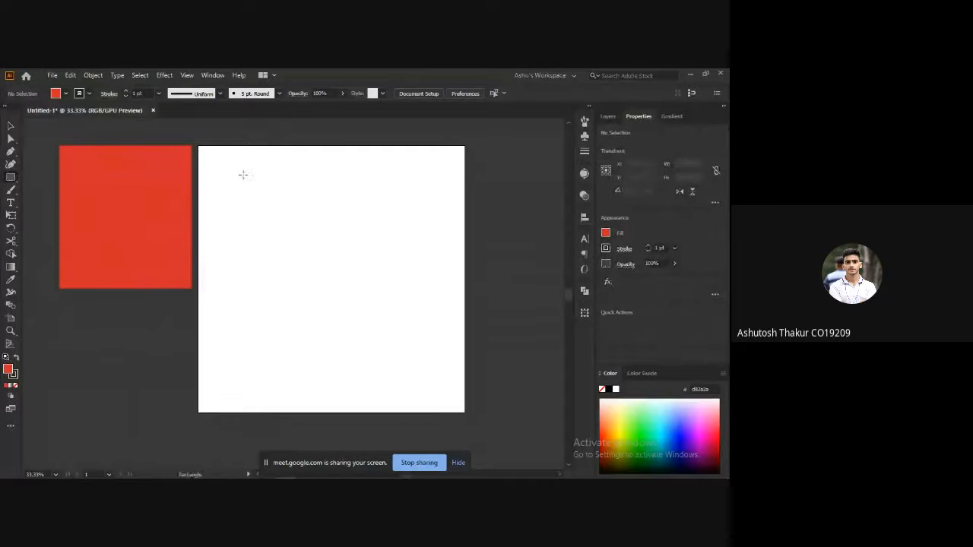
pyautogui.moveTo(234, 173); pyautogui.dragTo(320, 266)
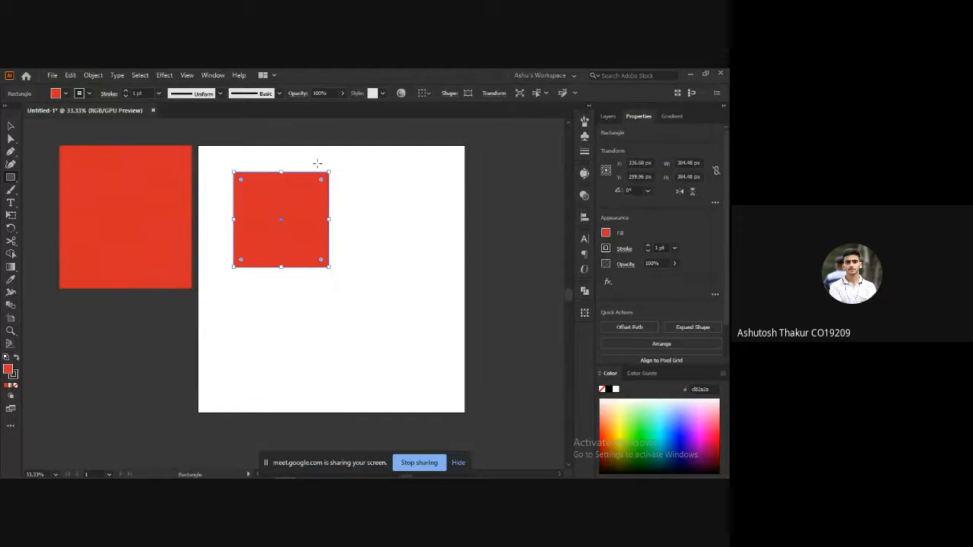
pyautogui.press('v')
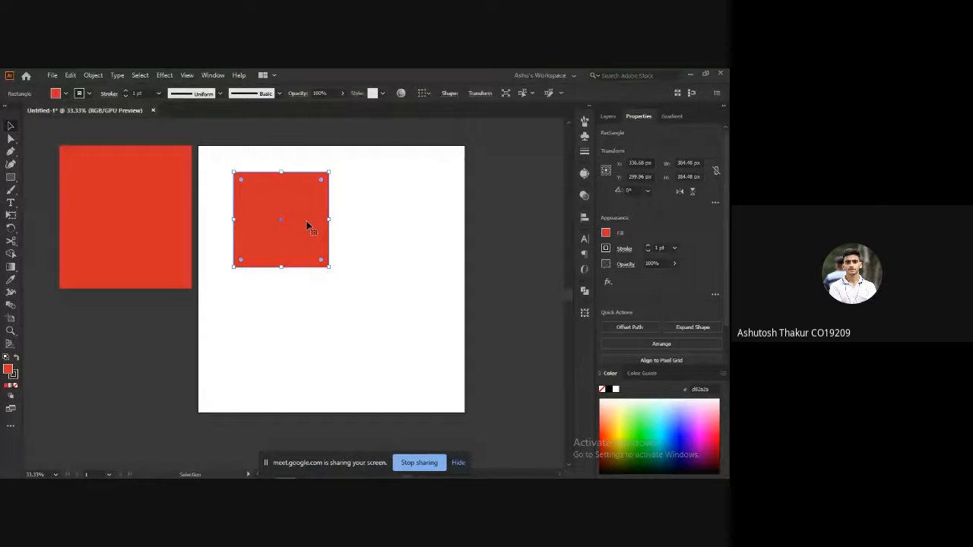
pyautogui.press('Delete')
# Consult the Tools & Shortcuts slide, and draw a text frame about 868 × 242 px across the upper part of Illustrator's artboard.
pyautogui.hotkey('alt', 'Tab')
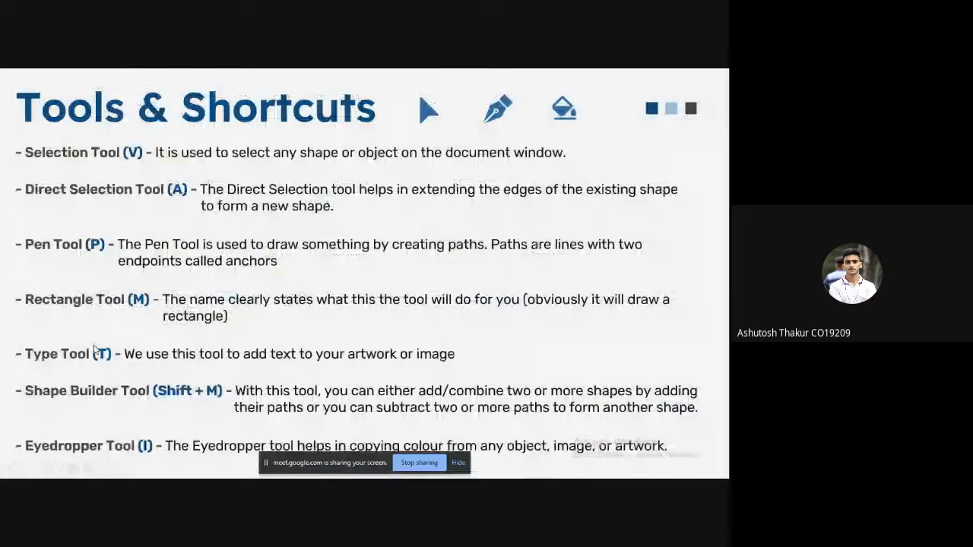
pyautogui.hotkey('alt', 'Tab')
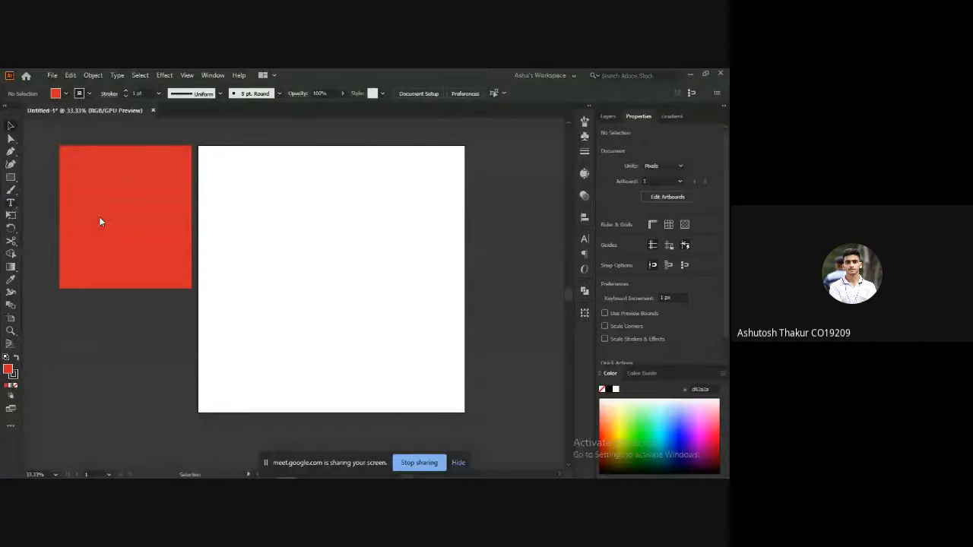
pyautogui.press('t')
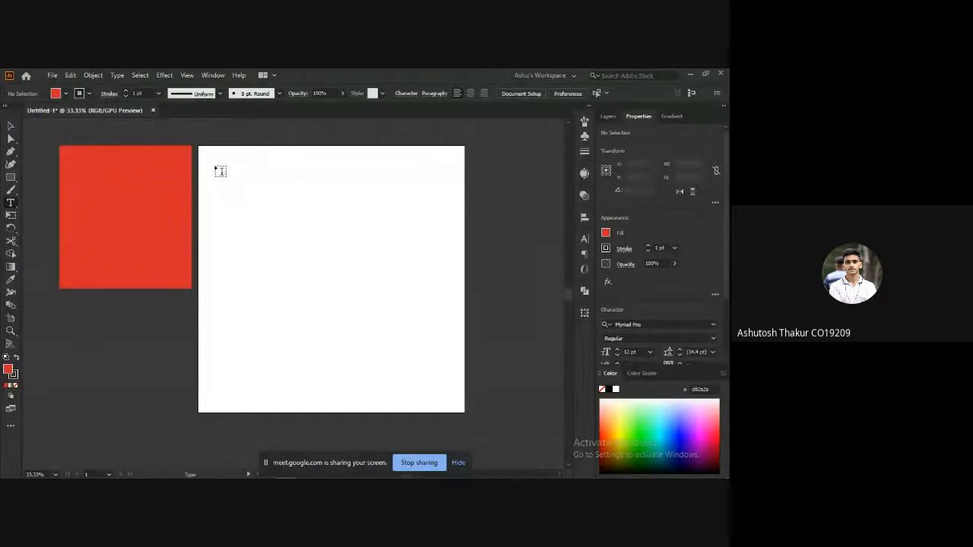
pyautogui.moveTo(215, 166); pyautogui.dragTo(430, 225)
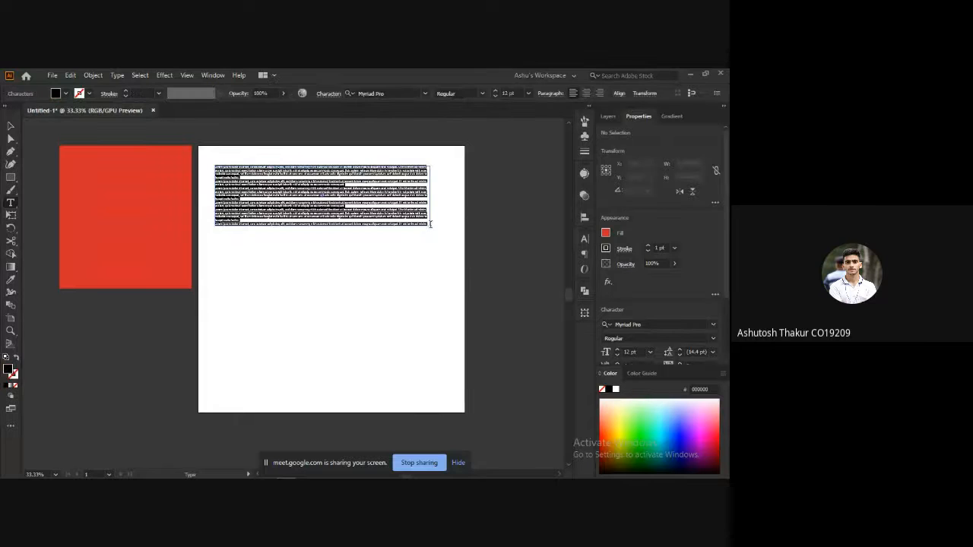
pyautogui.scroll(1, 314, 193)
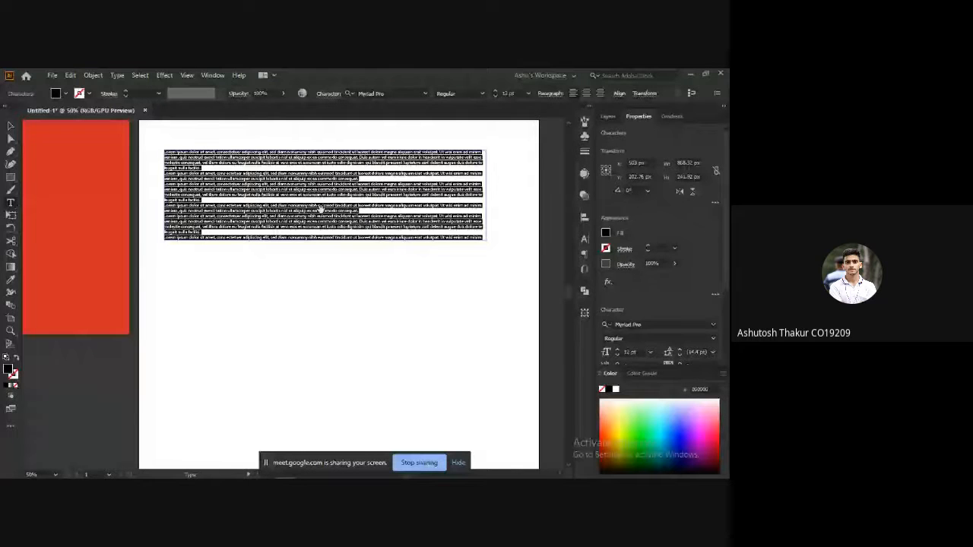
pyautogui.scroll(1, 282, 192)
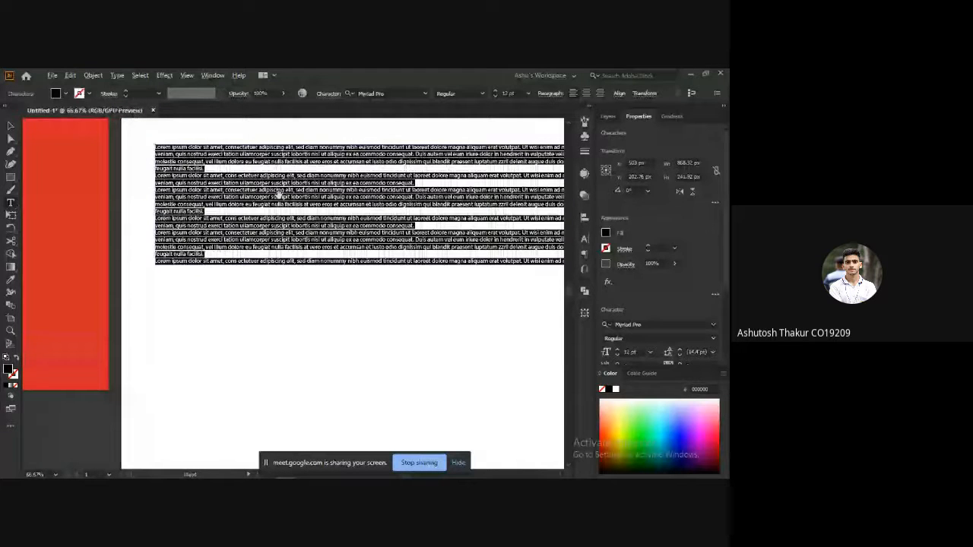
# Replace the placeholder text in the frame with "CCET ACM STUDENT CHAPTER".
pyautogui.press('BackSpace')
pyautogui.scroll(-1, 378, 236)
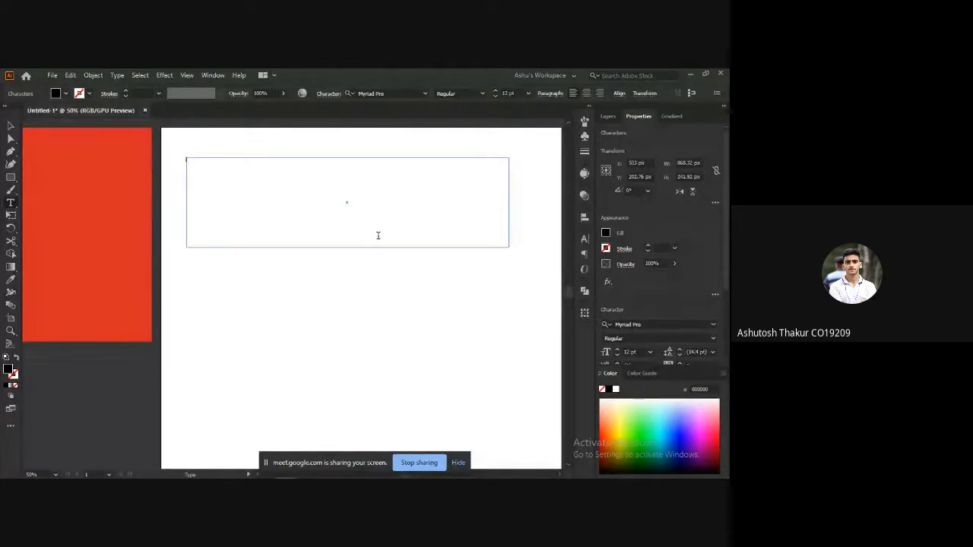
pyautogui.write('co')
pyautogui.write('ET ACM St')
pyautogui.press('Escape')
pyautogui.hotkey('ctrl', '-')
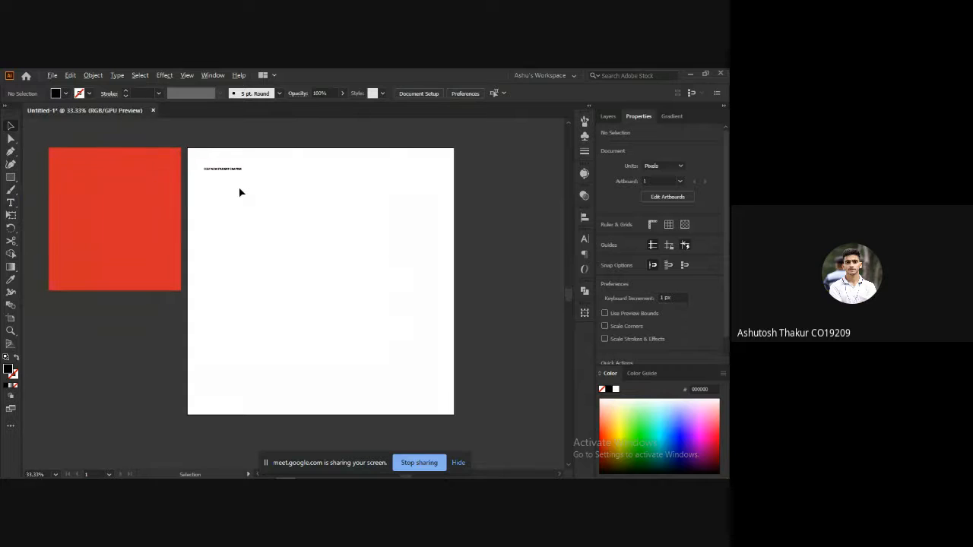
# Close the Color and Color Guide panel group, and examine the properties of the text frame and the red rectangle.
pyautogui.click(225, 169)
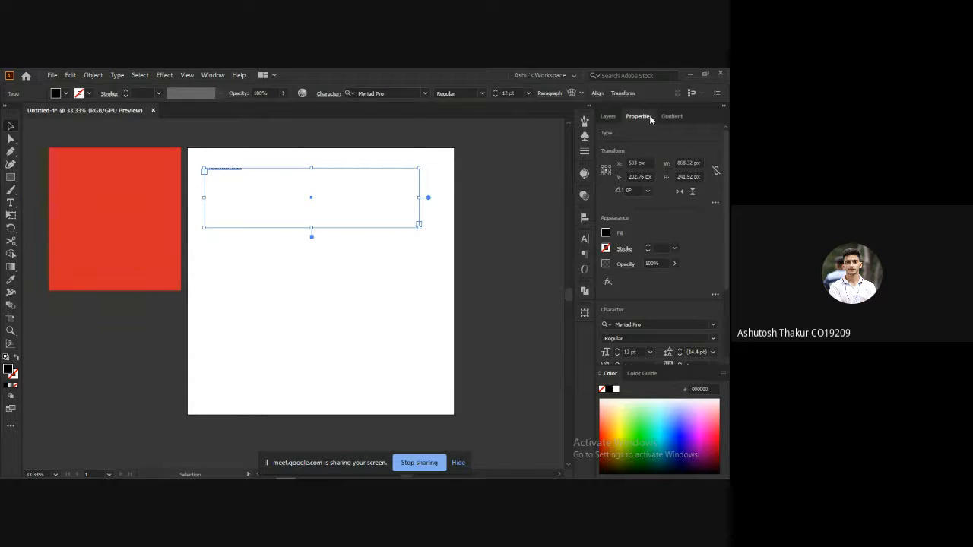
pyautogui.rightClick(671, 373)
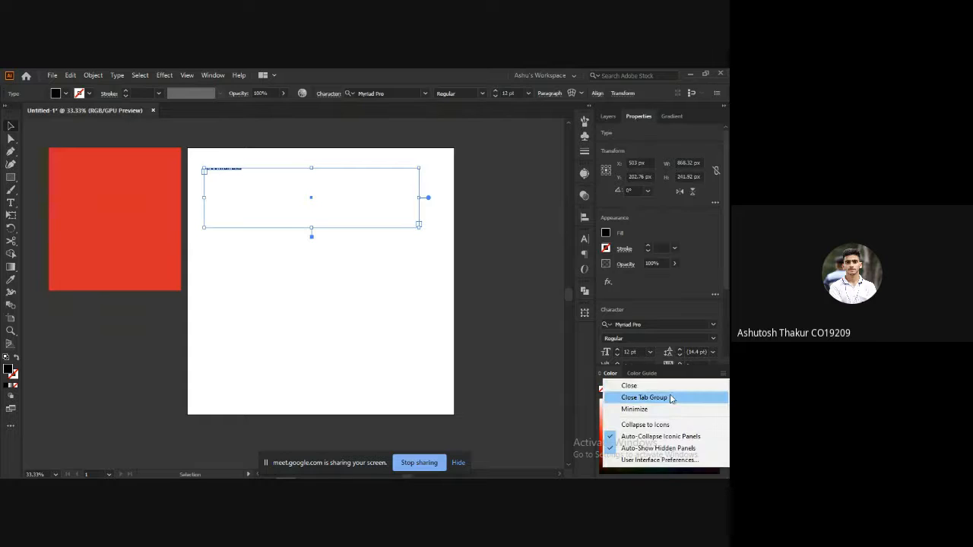
pyautogui.click(674, 398)
pyautogui.click(248, 298)
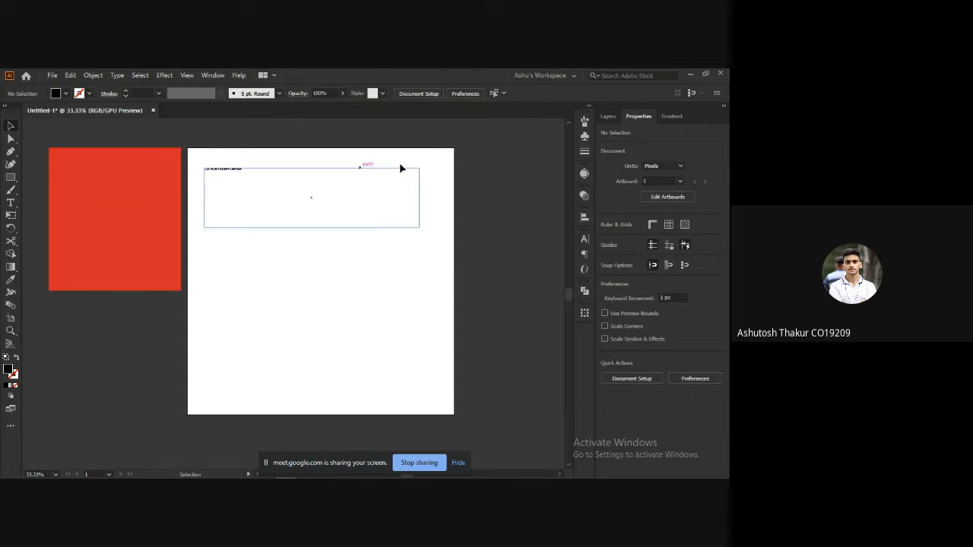
pyautogui.click(227, 170)
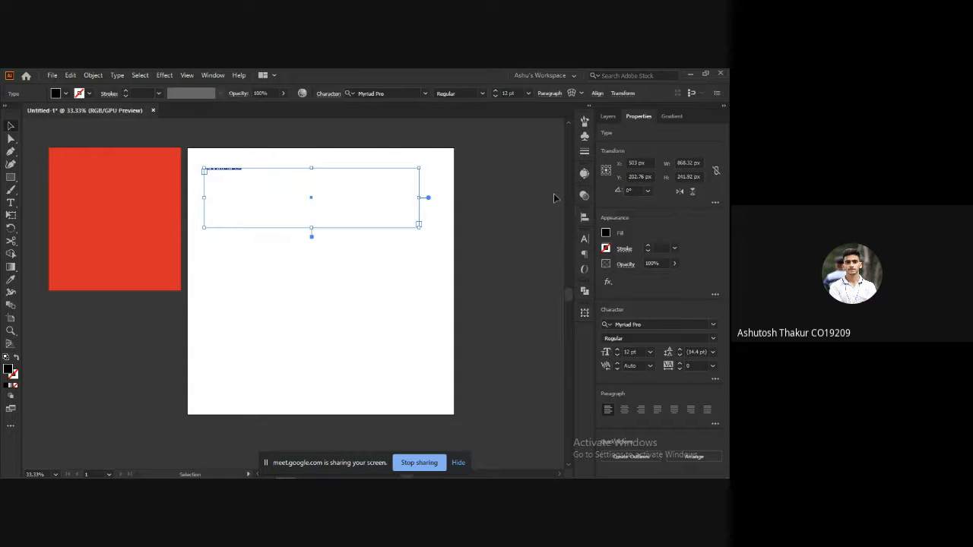
pyautogui.click(93, 276)
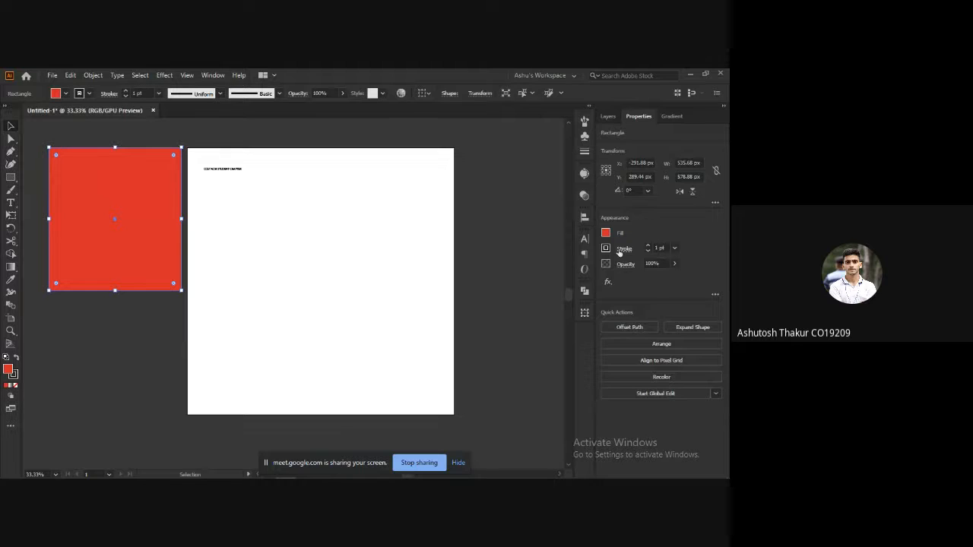
# Set the text's font size to 68 pt and move the text frame down to about X 525, Y 343 px.
pyautogui.click(206, 168)
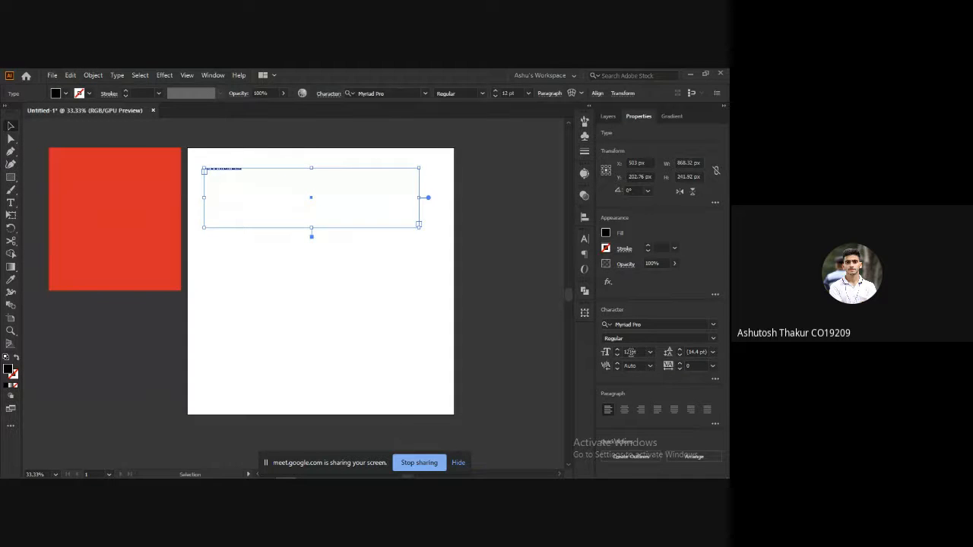
pyautogui.scroll(17, 628, 353)
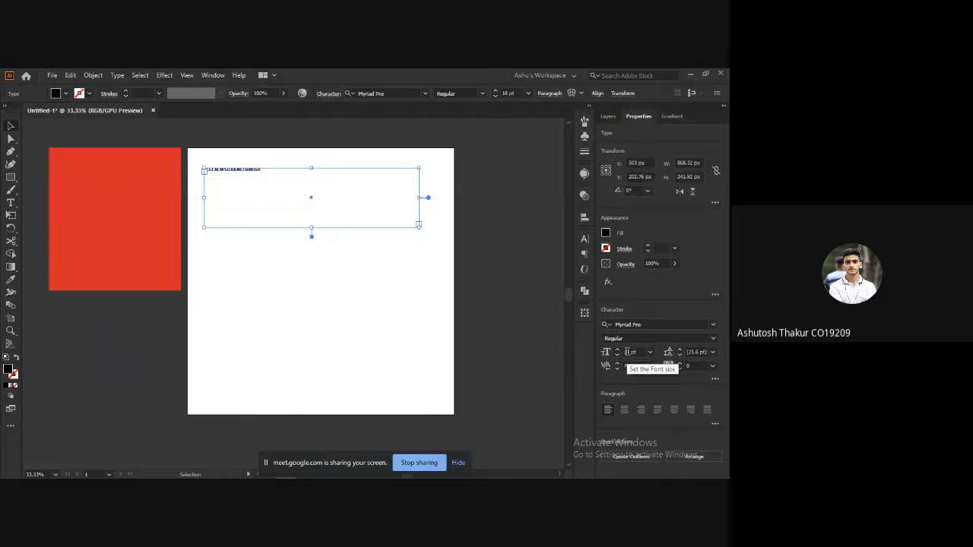
pyautogui.scroll(20, 637, 354)
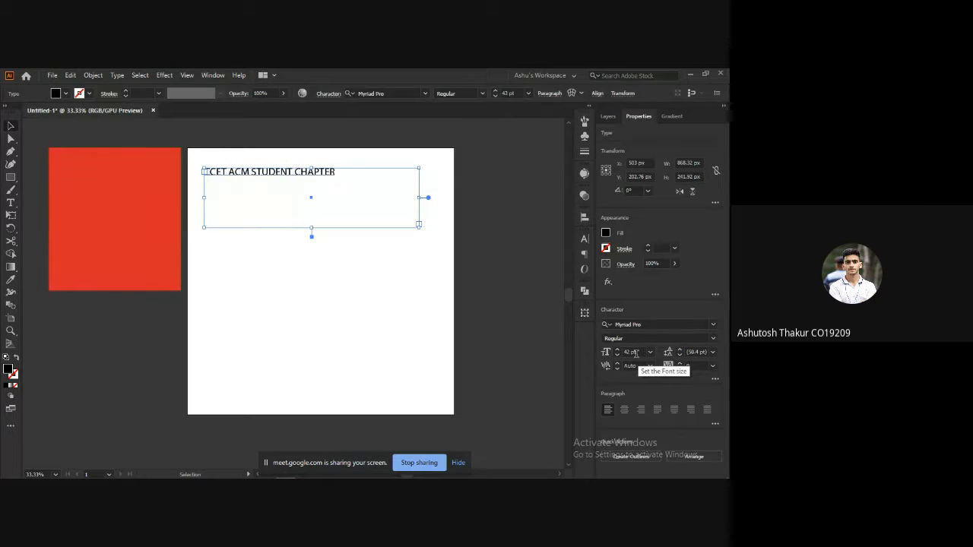
pyautogui.scroll(17, 628, 352)
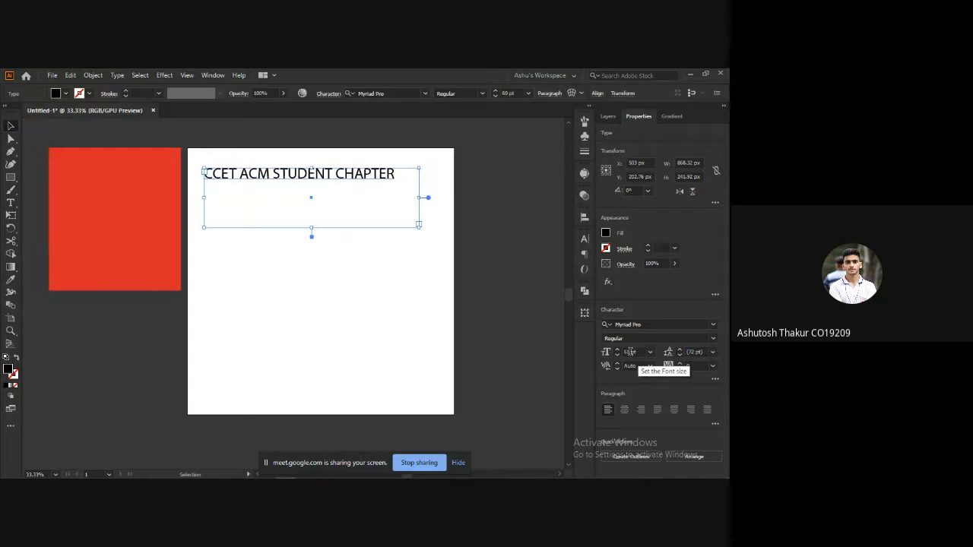
pyautogui.scroll(1, 629, 352)
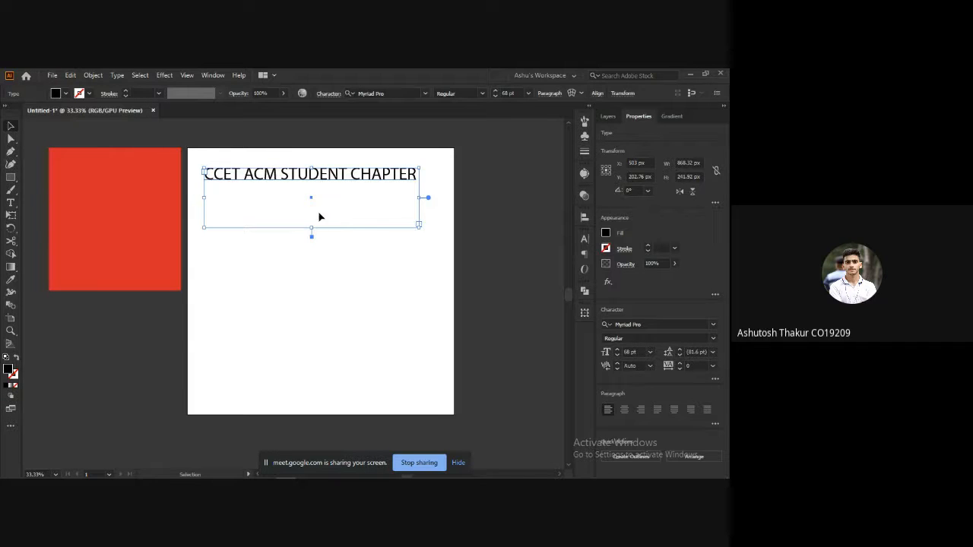
pyautogui.moveTo(322, 181); pyautogui.dragTo(327, 216)
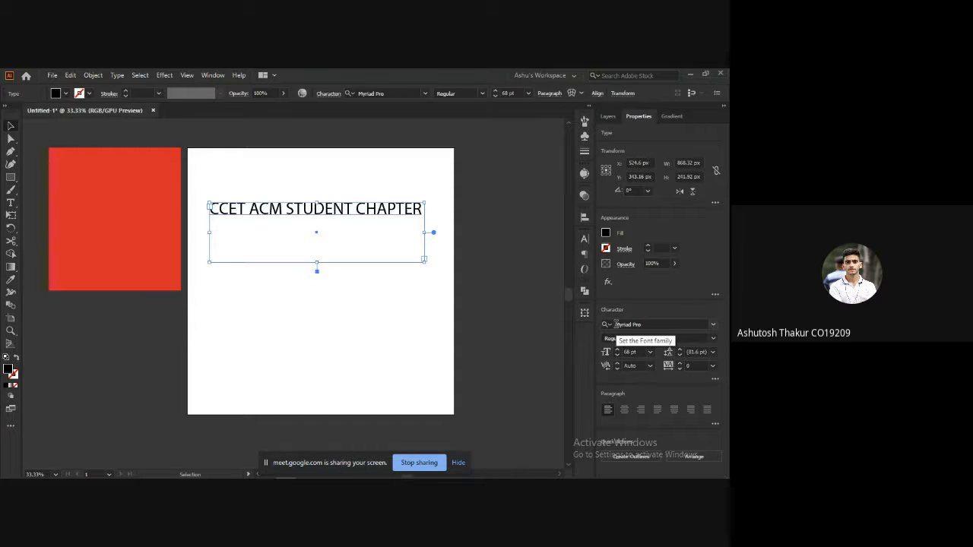
# Change the text's font family to AXIS Extra Bold.
pyautogui.click(713, 326)
pyautogui.click(714, 326)
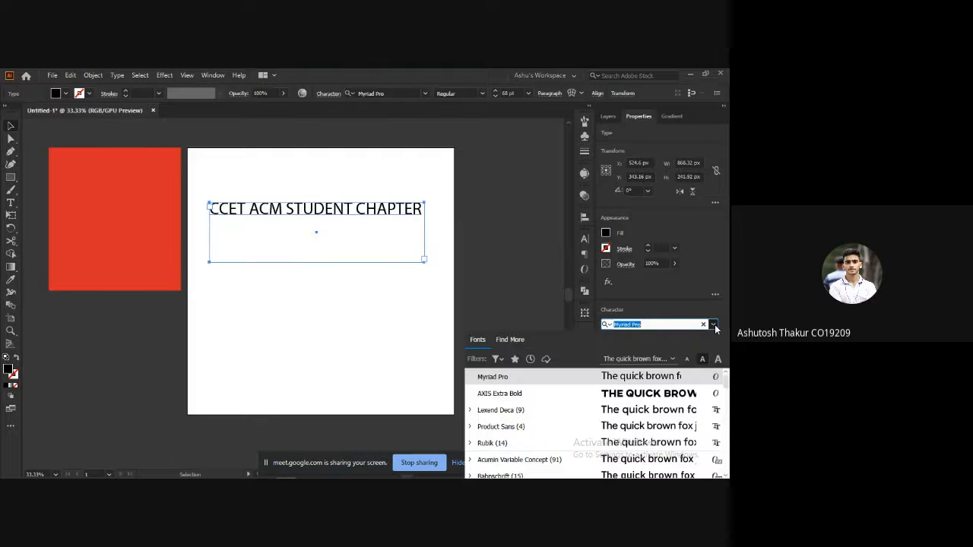
pyautogui.click(613, 393)
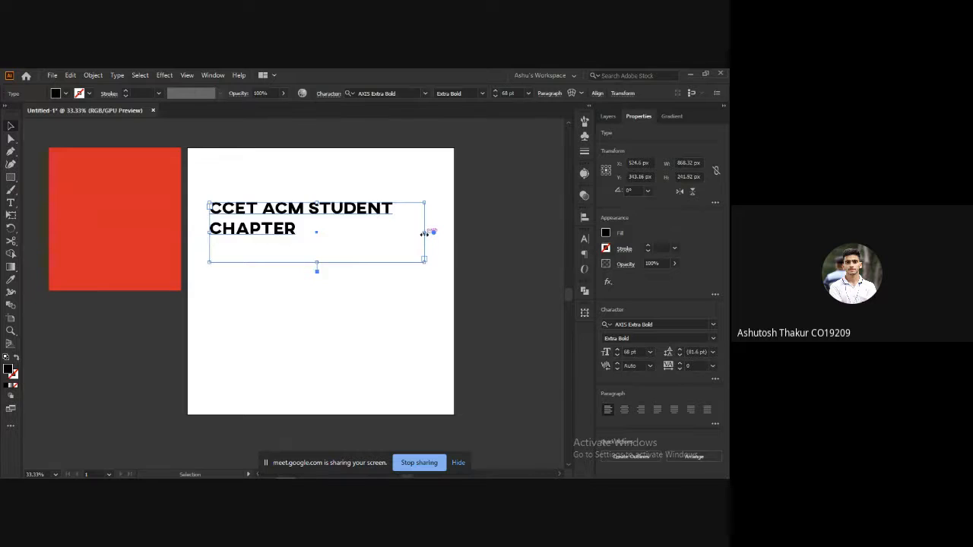
# Resize the text frame to about 886 px wide and move it to about X 471, Y 259 px, near the artboard's upper-left corner.
pyautogui.moveTo(425, 232); pyautogui.dragTo(438, 232)
pyautogui.moveTo(312, 225); pyautogui.dragTo(296, 203)
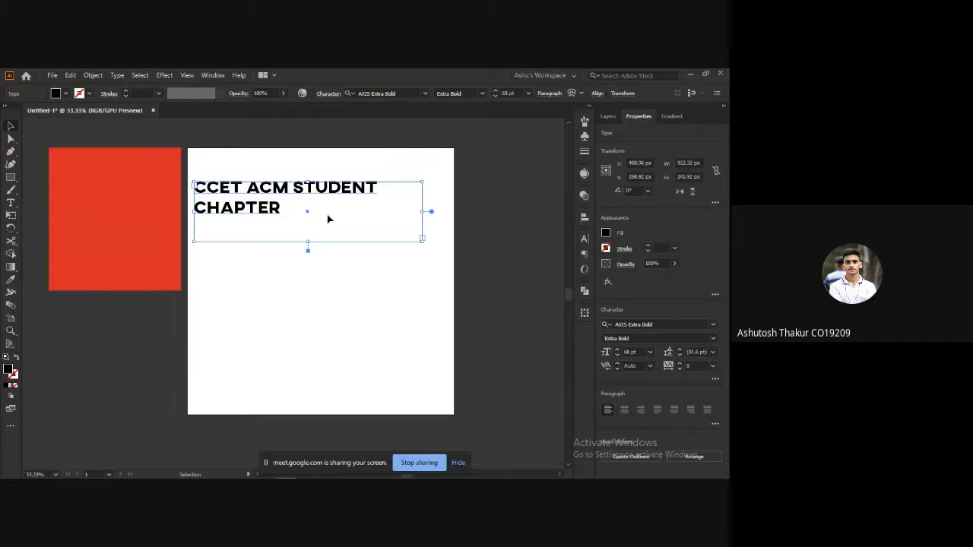
pyautogui.moveTo(431, 212)
pyautogui.mouseDown()
pyautogui.moveTo(445, 211)
pyautogui.moveTo(422, 213)
pyautogui.mouseUp()
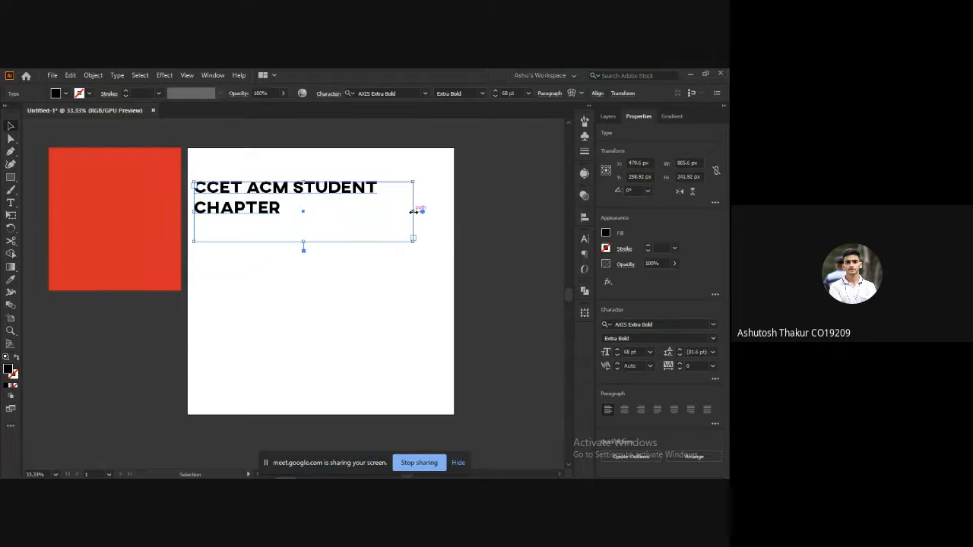
# Widen the text frame to about 1203 px and set its font size to 63 pt.
pyautogui.moveTo(413, 212); pyautogui.dragTo(493, 212)
pyautogui.moveTo(361, 188)
pyautogui.mouseDown()
pyautogui.moveTo(380, 190)
pyautogui.moveTo(346, 200)
pyautogui.moveTo(363, 197)
pyautogui.mouseUp()
pyautogui.scroll(-7, 632, 352)
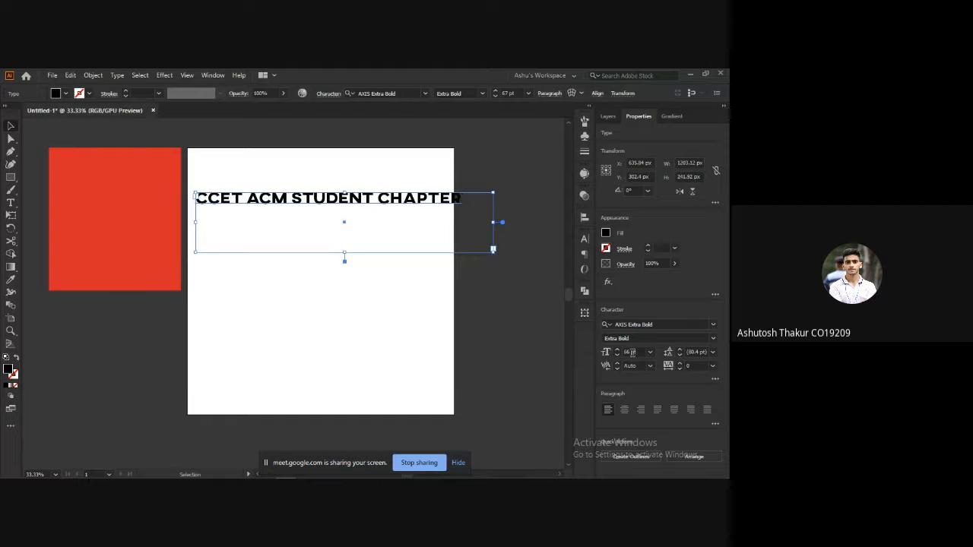
pyautogui.scroll(2, 631, 352)
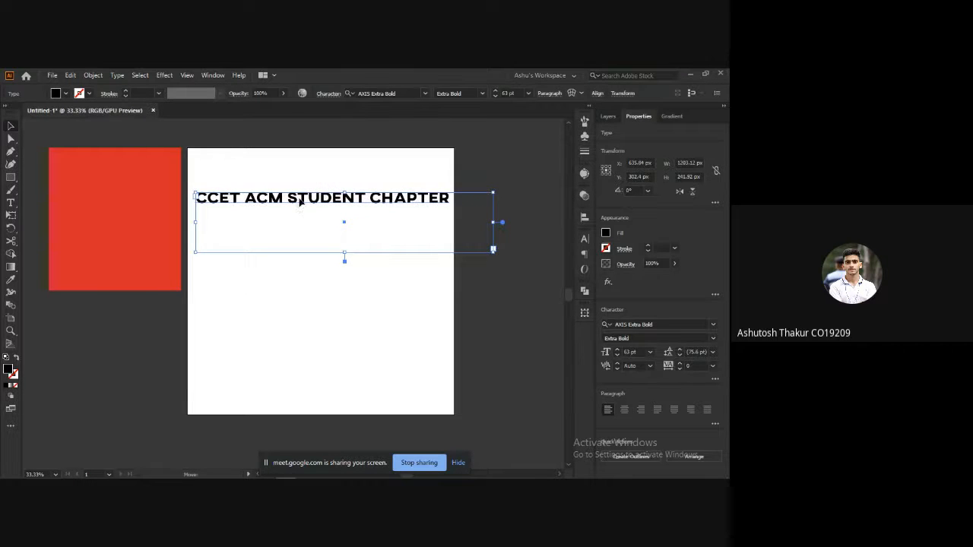
# Center-align the text and fit its frame along the artboard's upper edge, about 1039 px wide at about X 528, Y 197 px.
pyautogui.moveTo(263, 198); pyautogui.dragTo(305, 193)
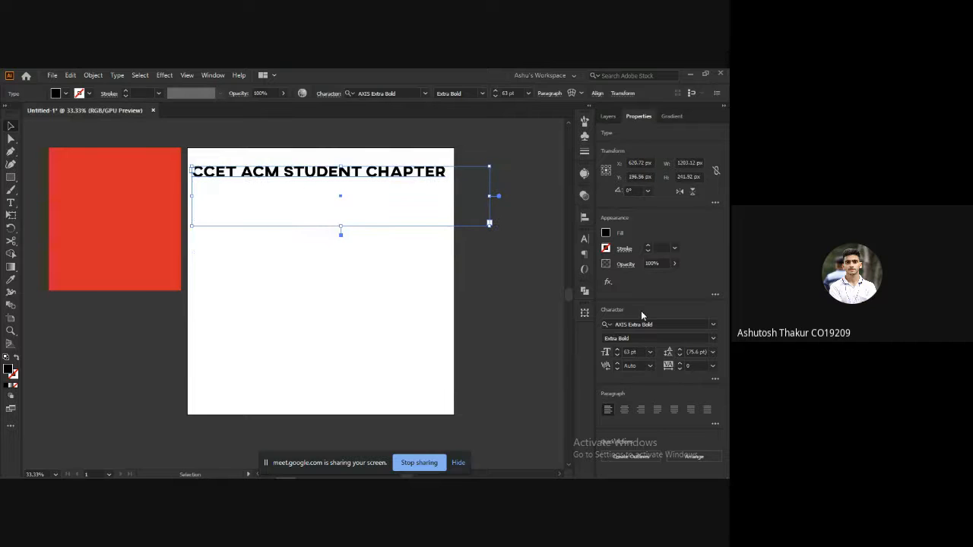
pyautogui.click(624, 411)
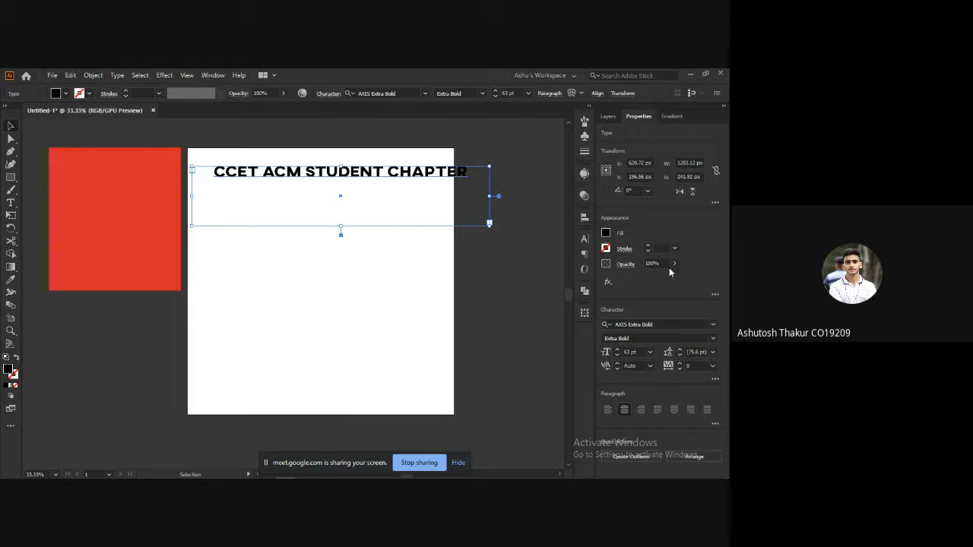
pyautogui.moveTo(316, 177); pyautogui.dragTo(293, 176)
pyautogui.moveTo(465, 196); pyautogui.dragTo(447, 196)
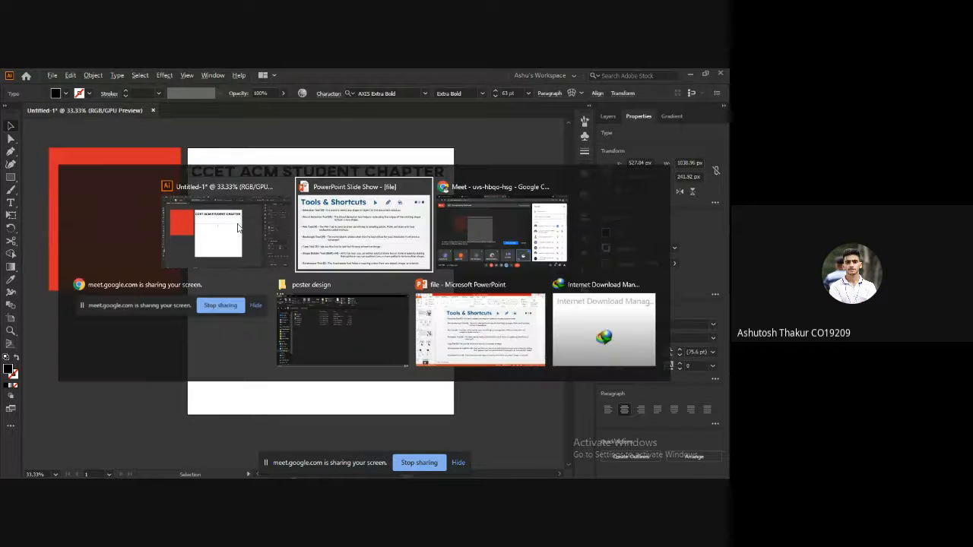
# Shorten the text frame to about 121 px high and deselect it.
pyautogui.hotkey('alt', 'Tab')
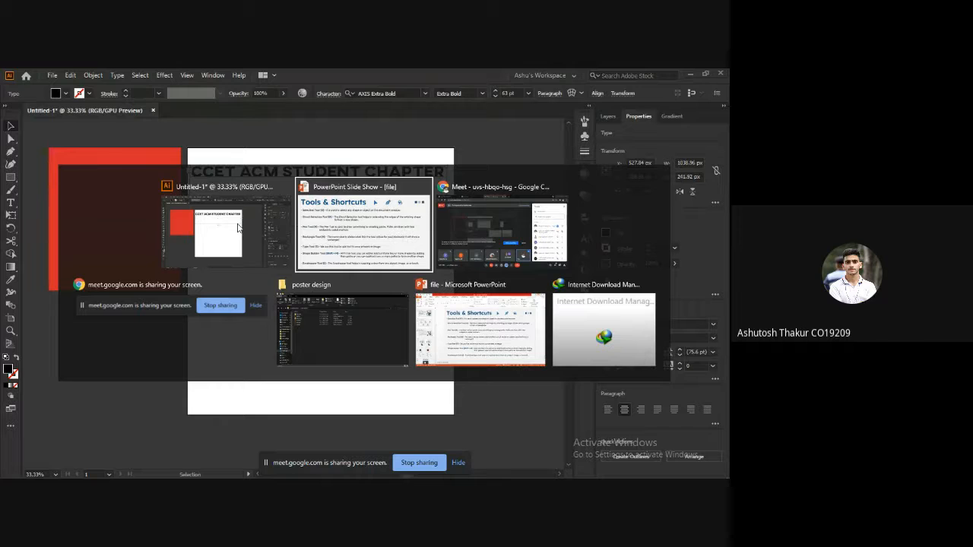
pyautogui.click(238, 228)
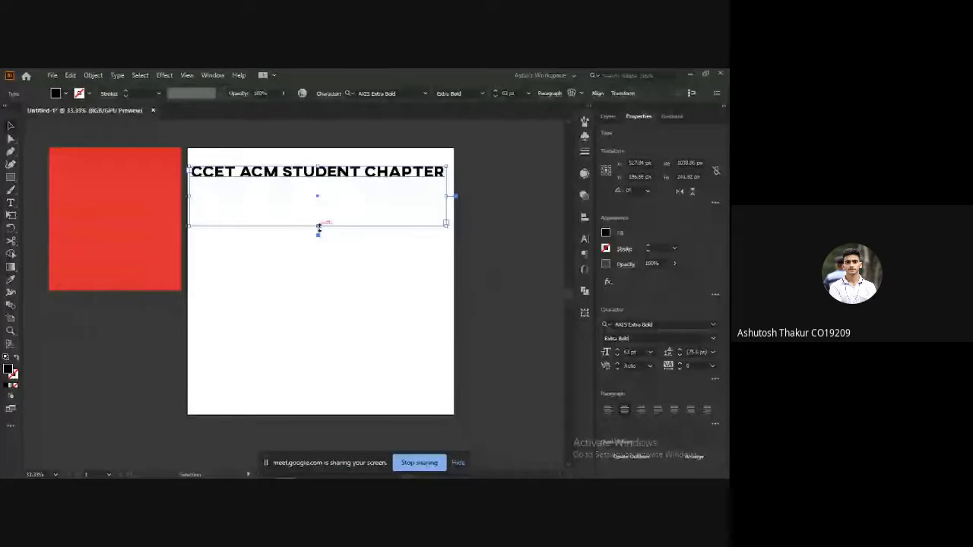
pyautogui.moveTo(319, 227); pyautogui.dragTo(320, 203)
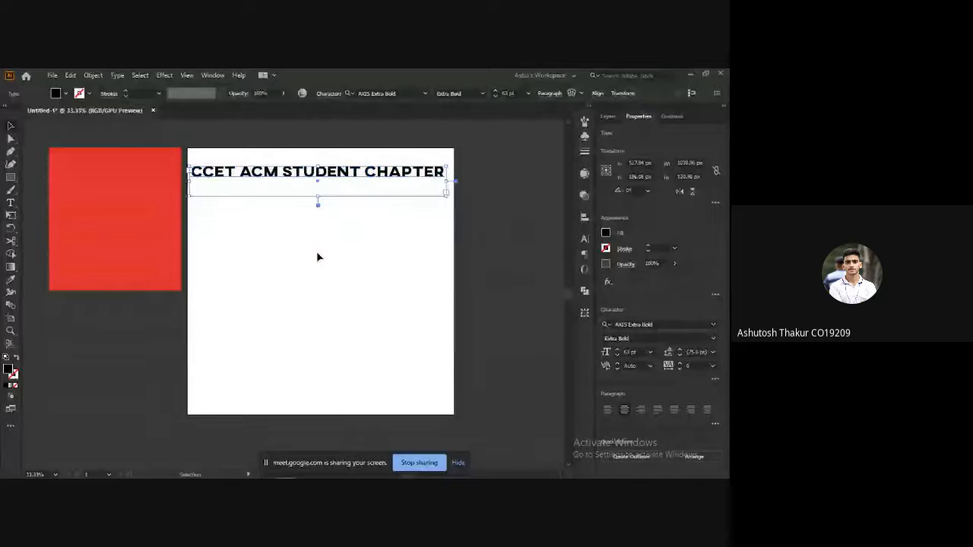
pyautogui.click(296, 294)
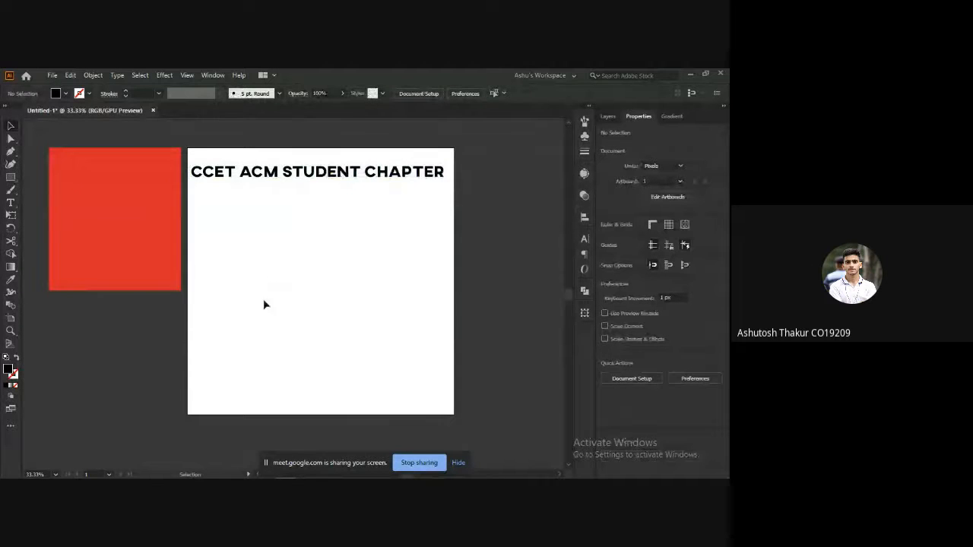
# Draw three separate circles below the heading with the Ellipse tool, about 302, 341 and 272 px in diameter.
pyautogui.press('l')
pyautogui.moveTo(225, 256); pyautogui.dragTo(302, 329)
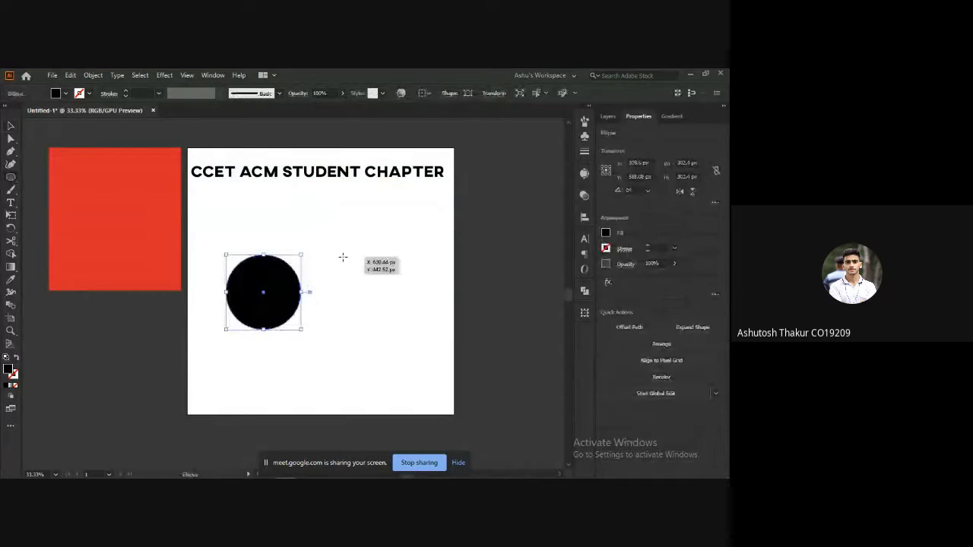
pyautogui.moveTo(343, 257); pyautogui.dragTo(428, 341)
pyautogui.moveTo(298, 349); pyautogui.dragTo(368, 416)
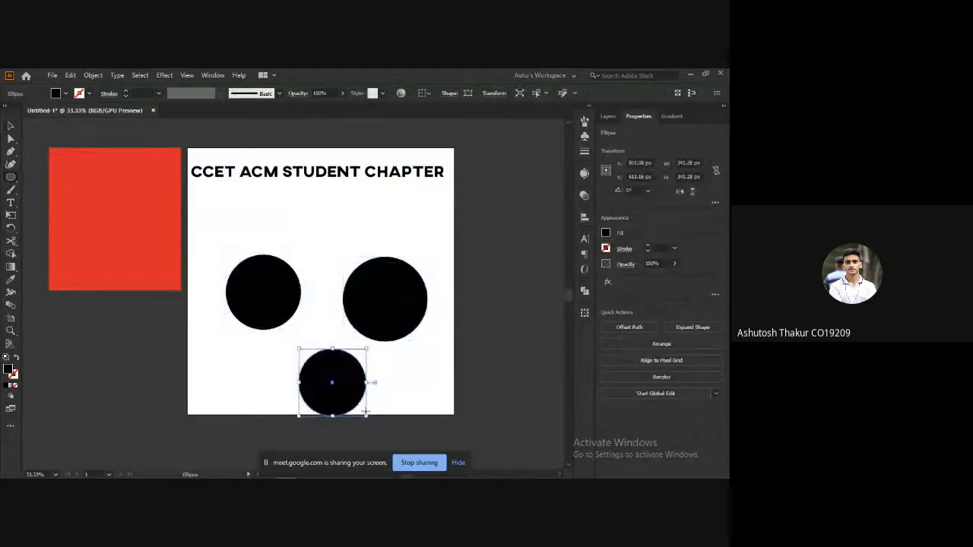
pyautogui.press('v')
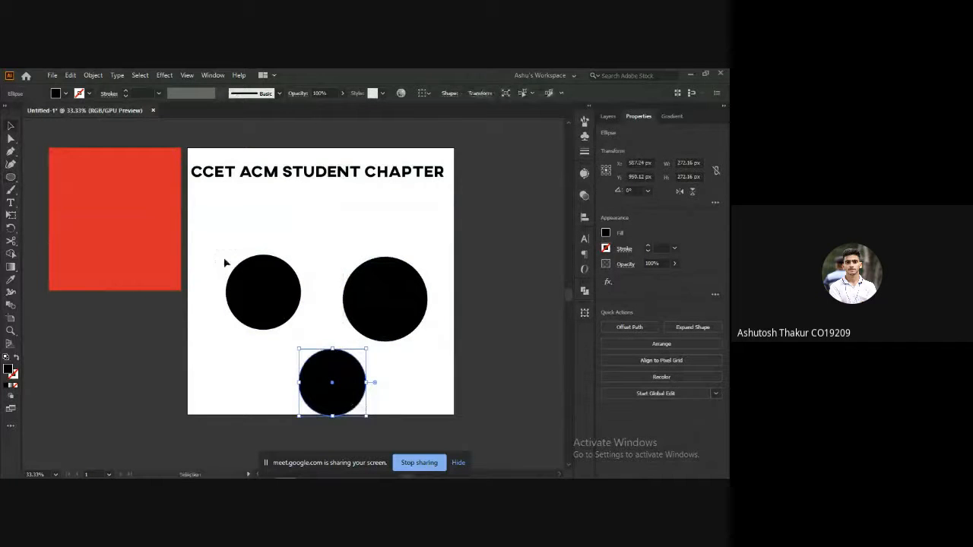
# Swap fill and stroke on all three circles and set their stroke weight to 6 pt.
pyautogui.moveTo(224, 261); pyautogui.dragTo(426, 418)
pyautogui.click(16, 359)
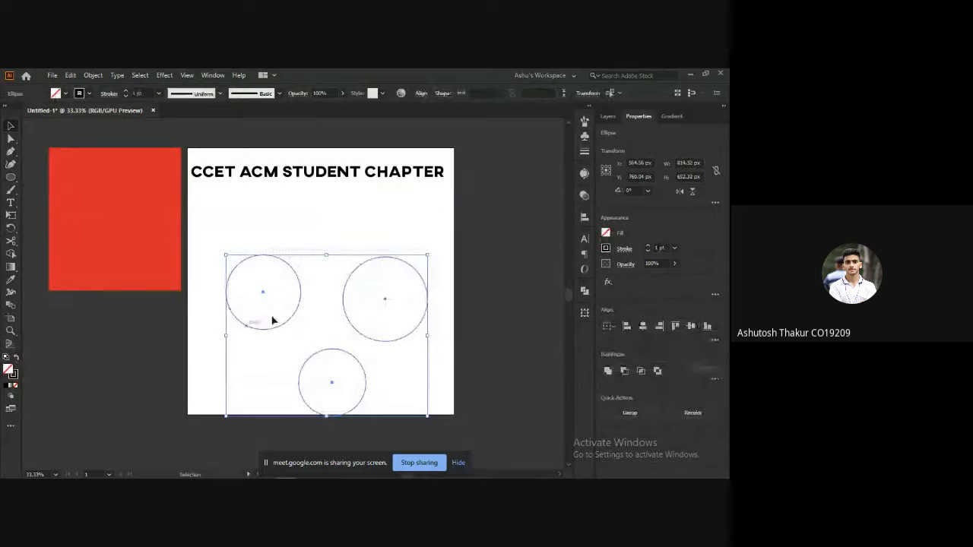
pyautogui.click(125, 90)
pyautogui.click(125, 91)
pyautogui.click(125, 91)
pyautogui.click(125, 90)
pyautogui.click(124, 91)
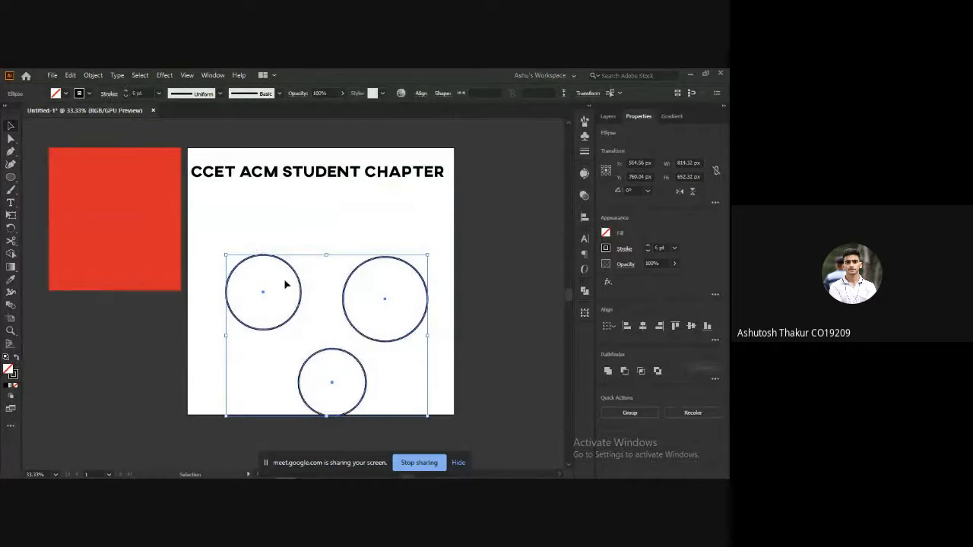
# Move the three outlined circles together in the middle of the artboard so that they all overlap one another.
pyautogui.moveTo(296, 274)
pyautogui.mouseDown()
pyautogui.moveTo(283, 240)
pyautogui.moveTo(332, 296)
pyautogui.moveTo(290, 320)
pyautogui.moveTo(292, 293)
pyautogui.mouseUp()
pyautogui.click(458, 289)
pyautogui.click(330, 279)
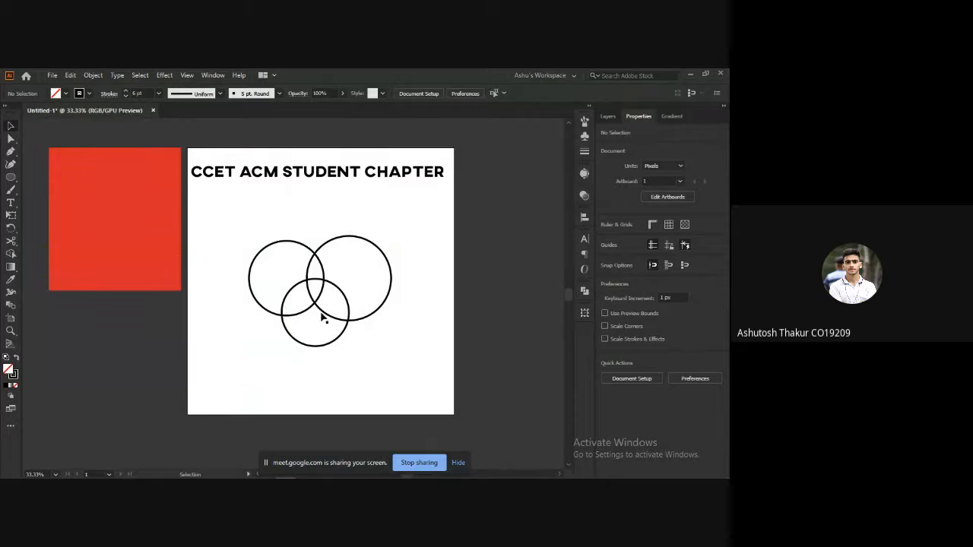
# Select the three circles and use the Shape Builder to make separate shapes of the central overlap and the lower-right overlap.
pyautogui.moveTo(395, 369); pyautogui.dragTo(221, 227)
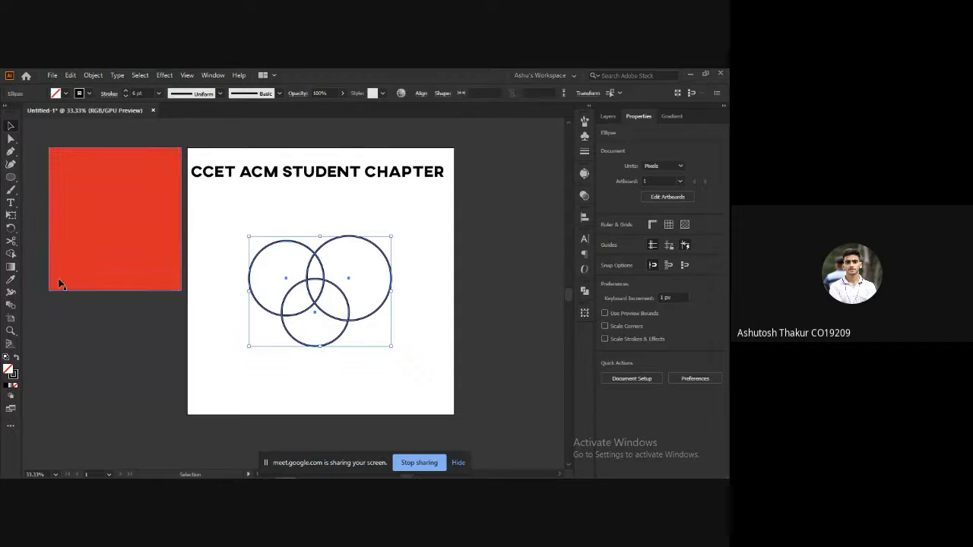
pyautogui.click(12, 256)
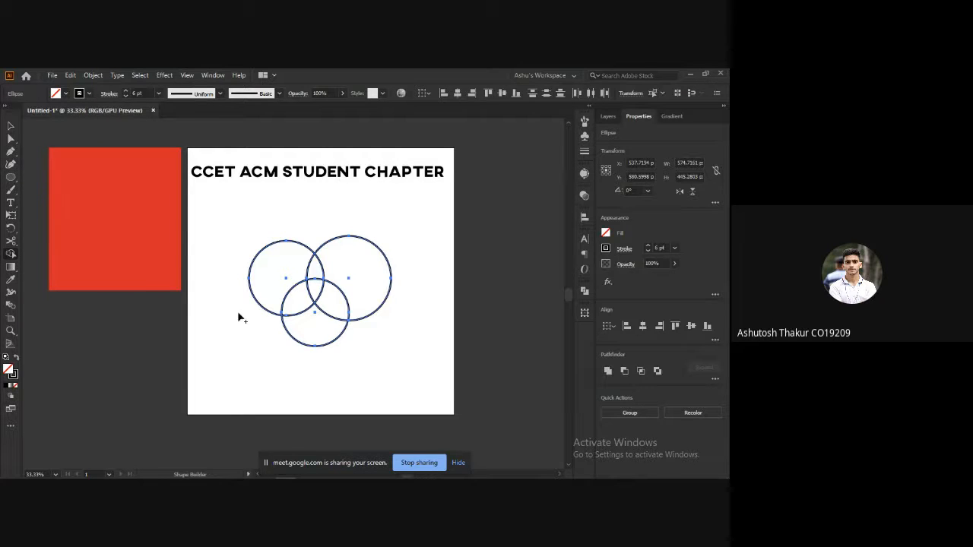
pyautogui.press('v')
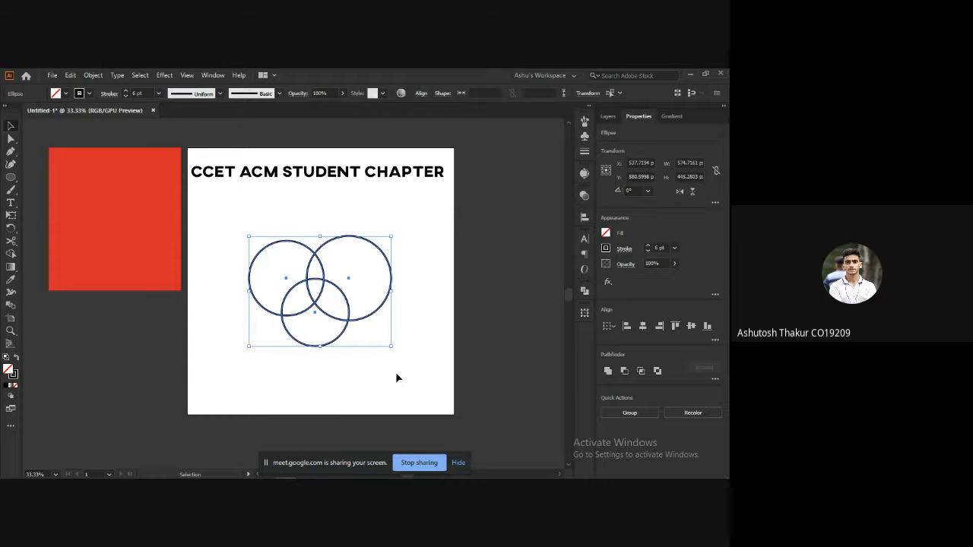
pyautogui.click(11, 257)
pyautogui.scroll(2, 307, 350)
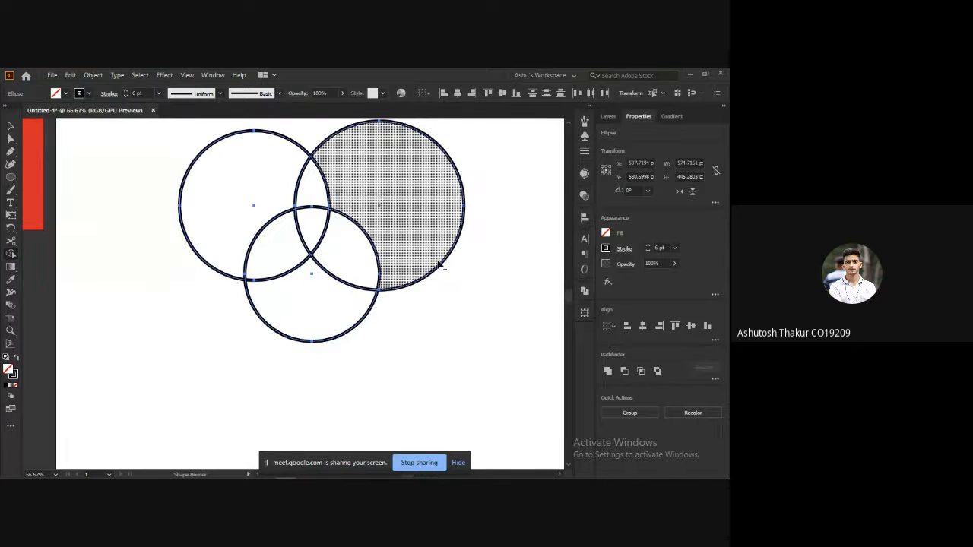
pyautogui.scroll(1, 336, 261)
pyautogui.scroll(1, 337, 261)
pyautogui.scroll(-1, 337, 261)
pyautogui.press('space')
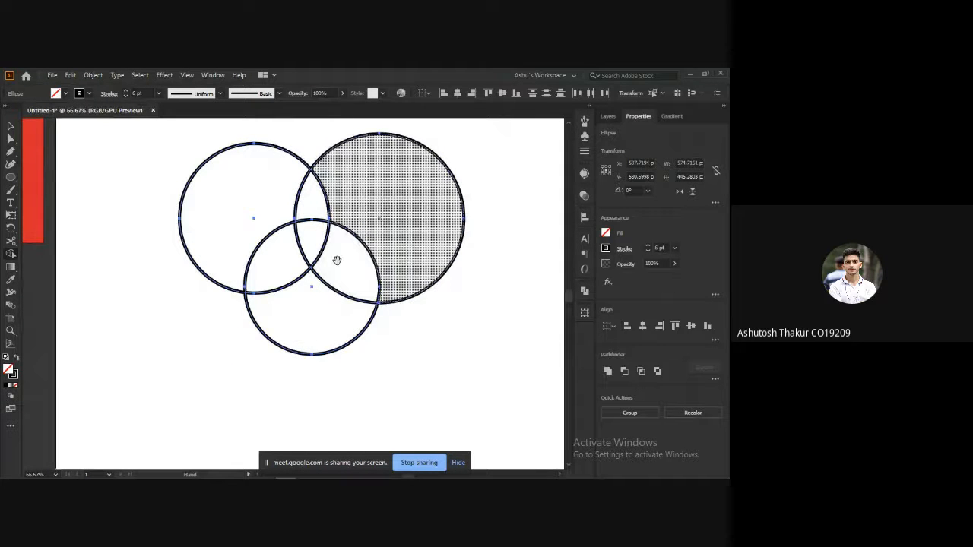
pyautogui.moveTo(337, 261); pyautogui.dragTo(336, 291)
pyautogui.click(311, 245)
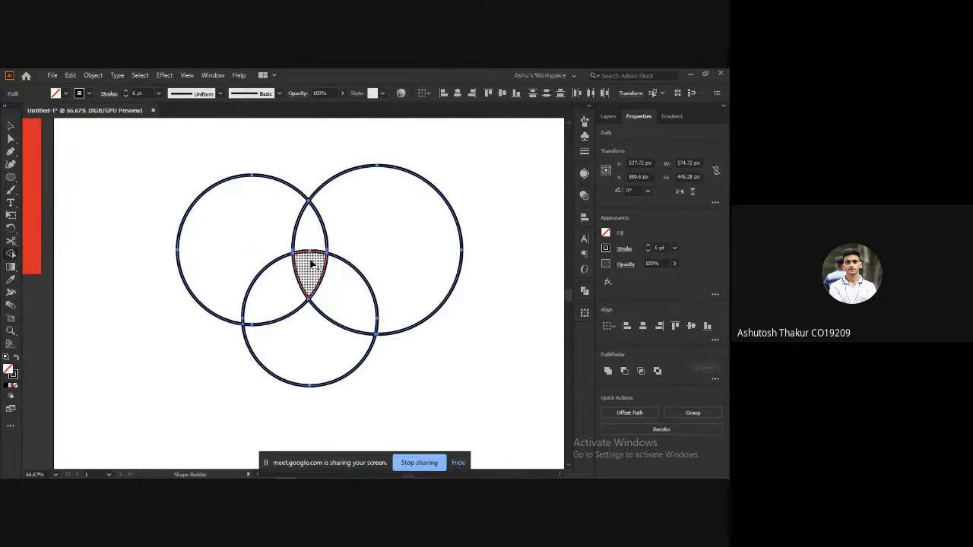
pyautogui.click(338, 295)
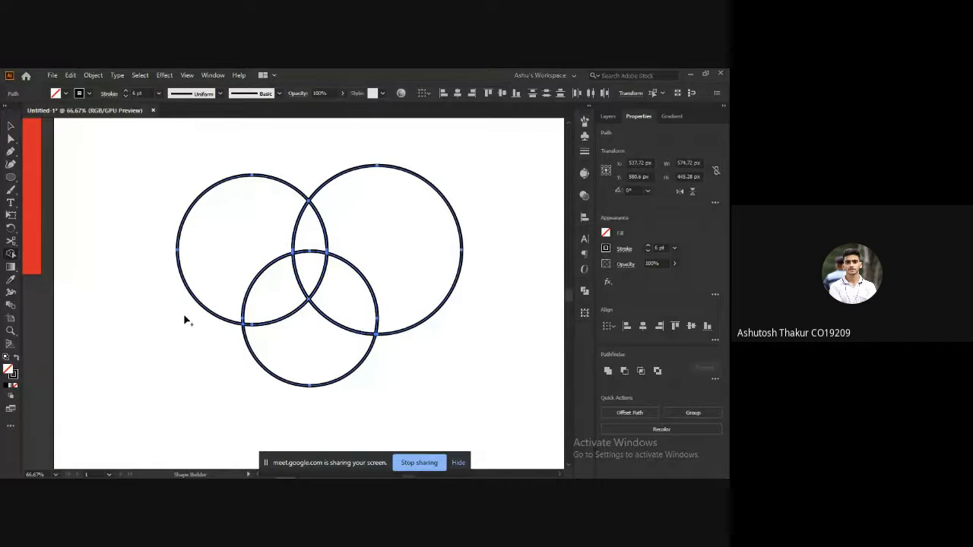
# Remove the non-overlapping outer region of each of the three circles with the Shape Builder, leaving a three-petal shape.
pyautogui.moveTo(185, 321)
pyautogui.mouseDown()
pyautogui.moveTo(300, 226)
pyautogui.moveTo(411, 304)
pyautogui.moveTo(248, 352)
pyautogui.mouseUp()
pyautogui.hotkey('ctrl', 'z')
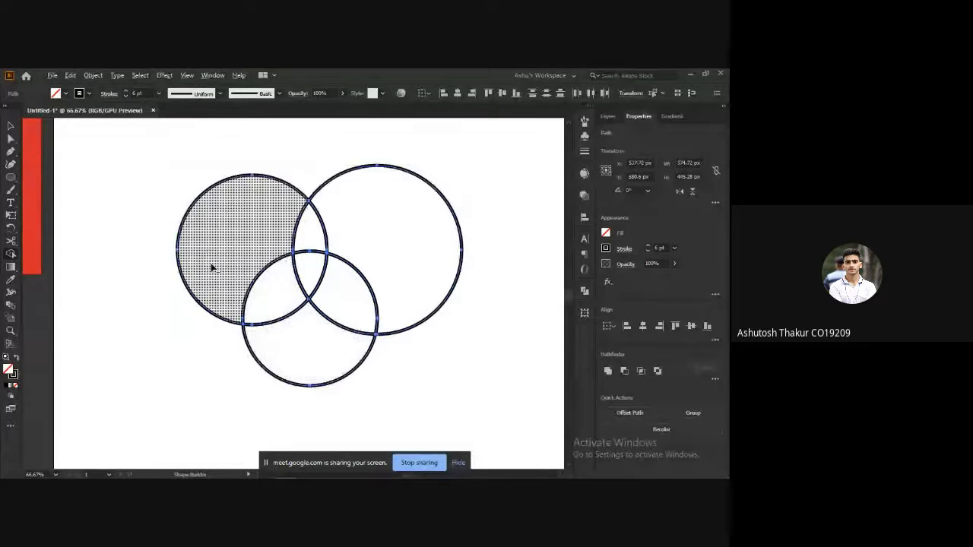
pyautogui.keyDown('alt'); pyautogui.click(226, 254); pyautogui.keyUp('alt')
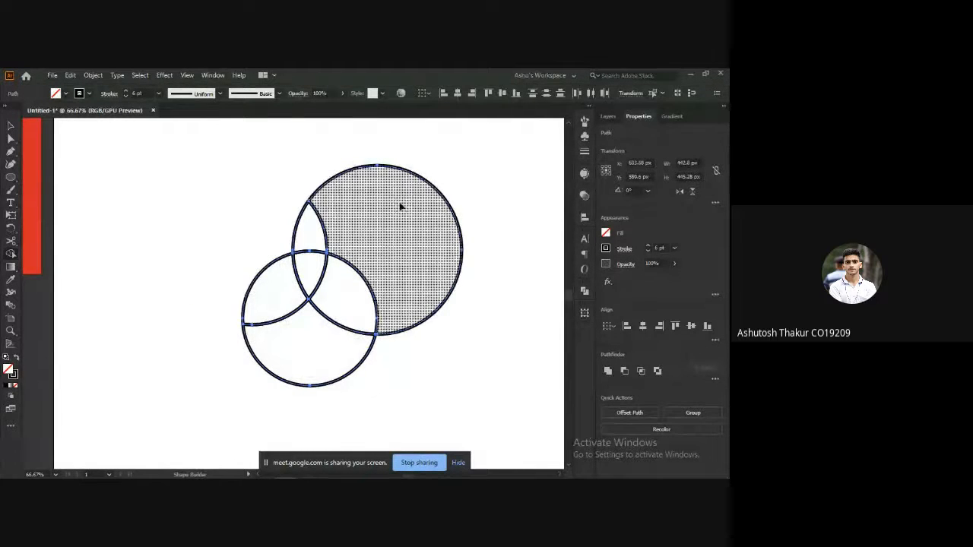
pyautogui.keyDown('alt'); pyautogui.click(400, 206); pyautogui.keyUp('alt')
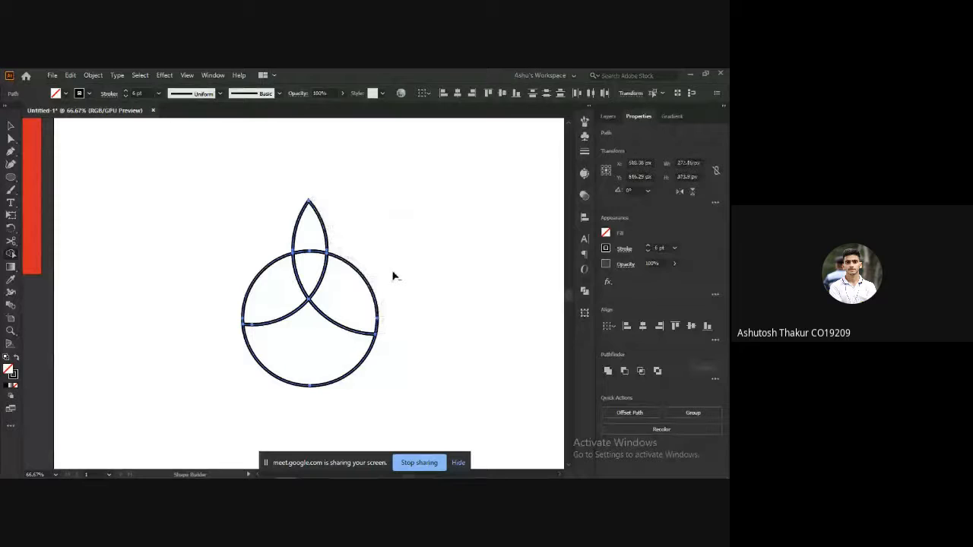
pyautogui.keyDown('alt'); pyautogui.click(325, 342); pyautogui.keyUp('alt')
# Select the whole three-petal shape, fill it with red #ef0606 and deselect it.
pyautogui.press('v')
pyautogui.moveTo(399, 351); pyautogui.dragTo(211, 191)
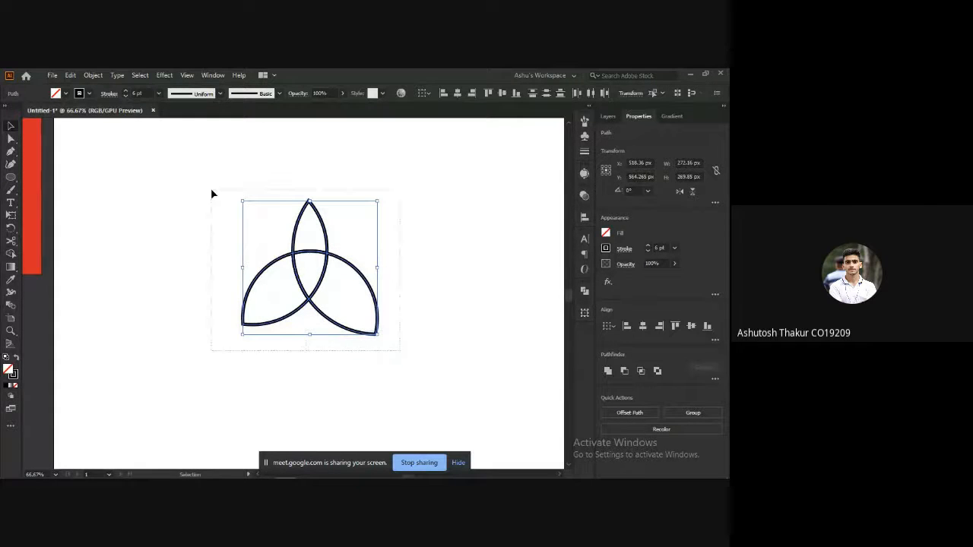
pyautogui.scroll(-1, 434, 282)
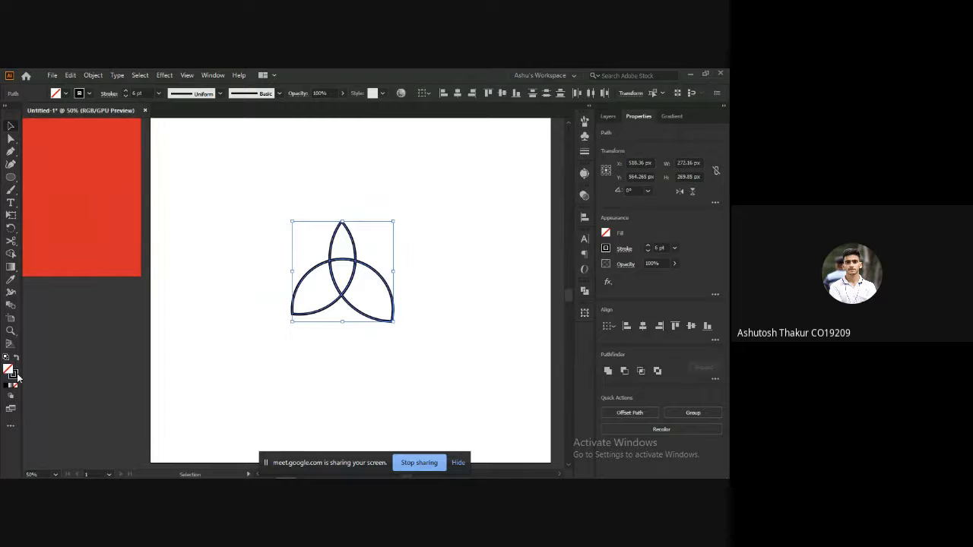
pyautogui.doubleClick(8, 369)
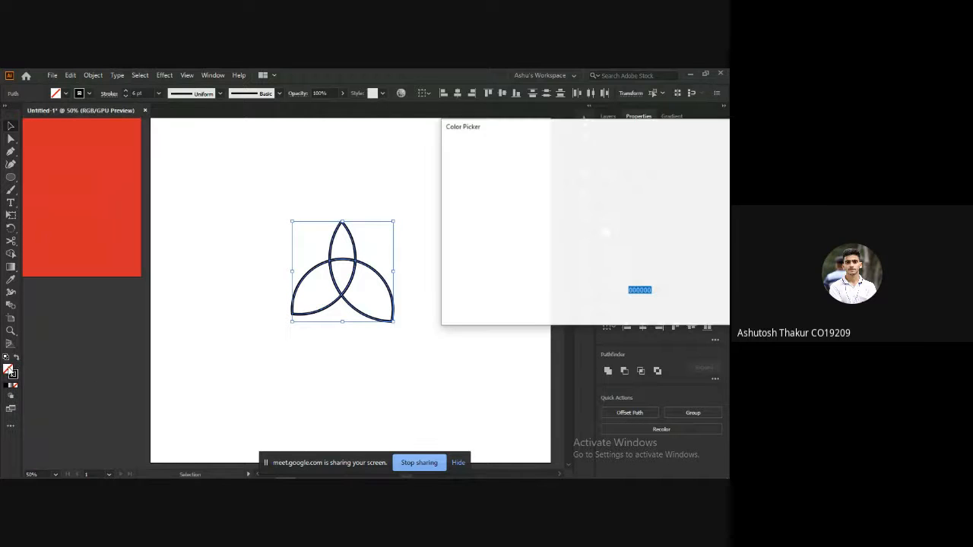
pyautogui.moveTo(537, 206); pyautogui.dragTo(582, 166)
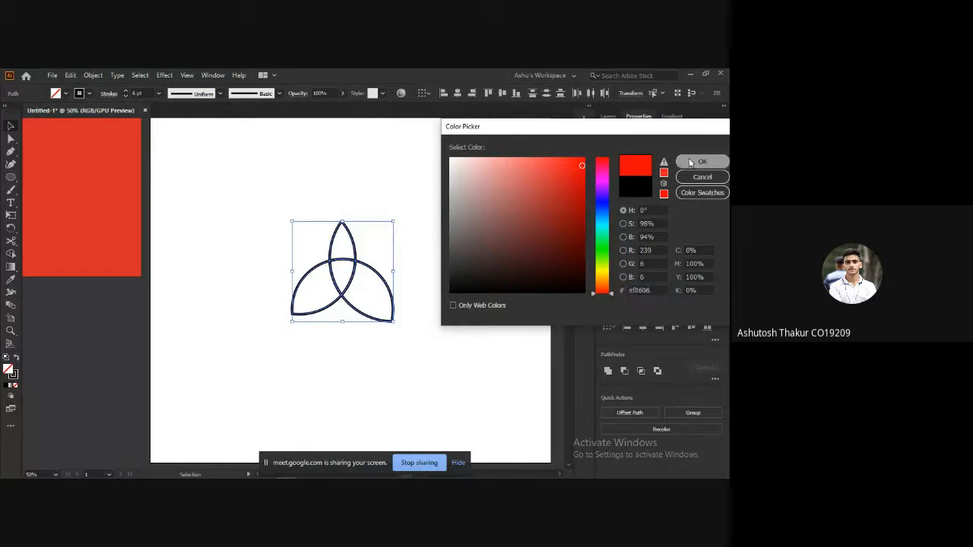
pyautogui.click(703, 162)
pyautogui.click(461, 240)
pyautogui.scroll(-2, 460, 240)
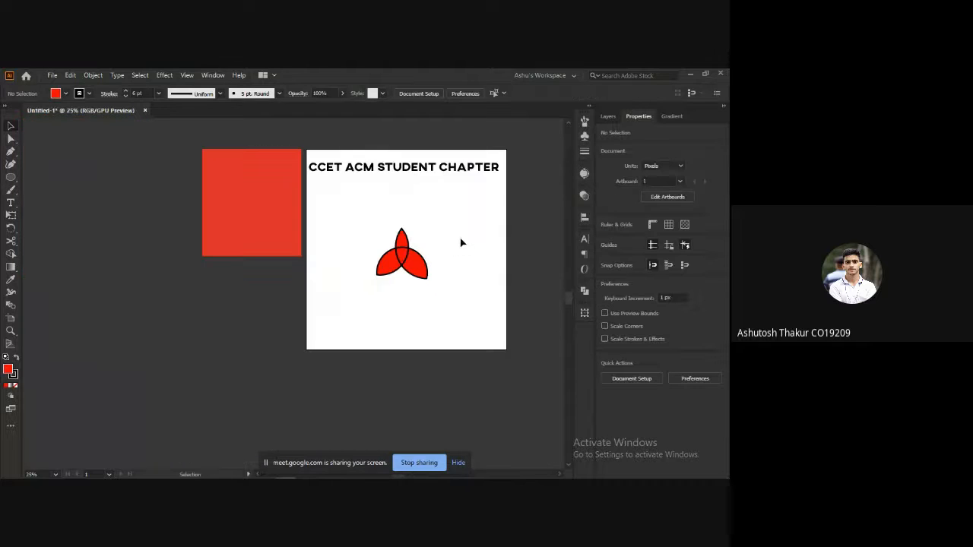
# Undo the change to the upper petal and delete the entire three-petal shape.
pyautogui.moveTo(454, 243); pyautogui.dragTo(378, 271)
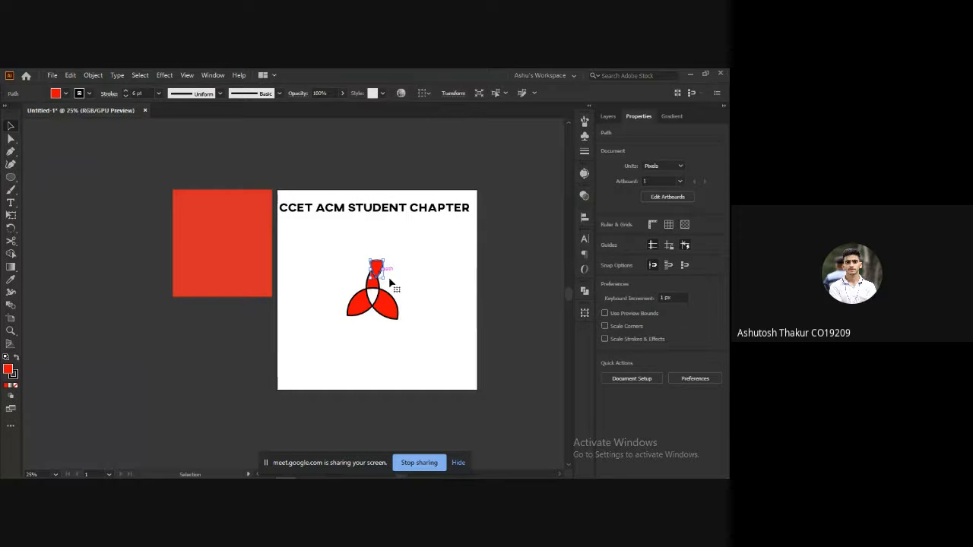
pyautogui.hotkey('ctrl', 'z')
pyautogui.moveTo(414, 318); pyautogui.dragTo(302, 263)
pyautogui.press('Delete')
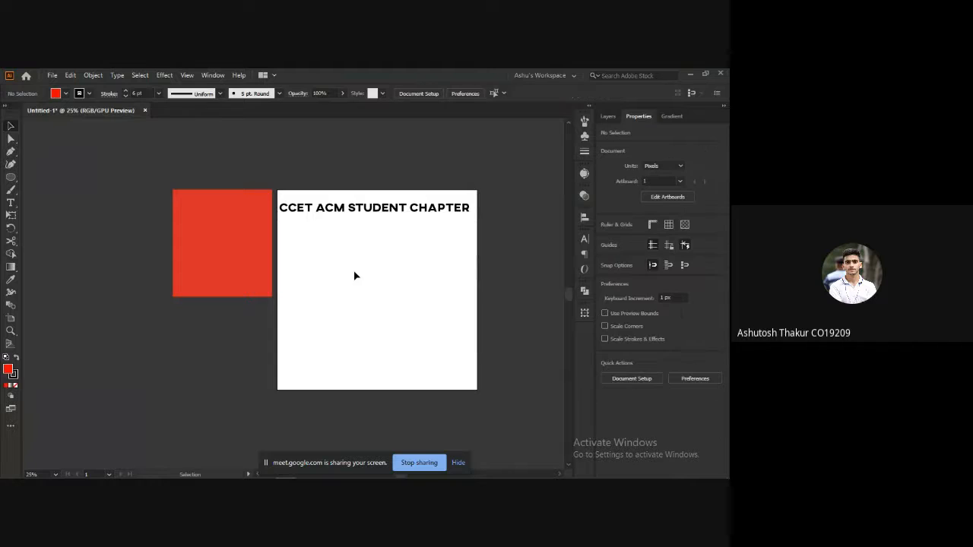
# Switch to the PowerPoint slide show to review the Tools & Shortcuts slide, and return to Illustrator.
pyautogui.scroll(1, 354, 276)
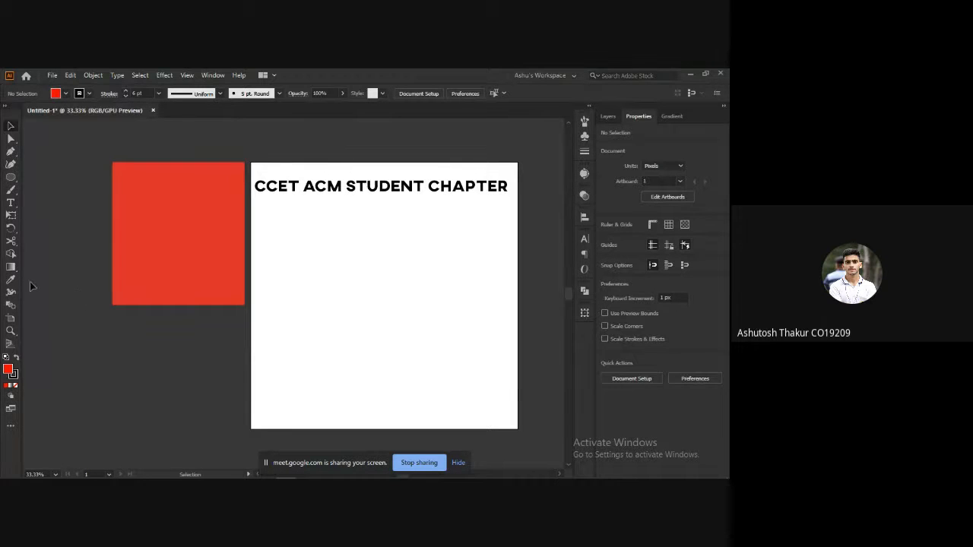
pyautogui.hotkey('alt', 'Tab')
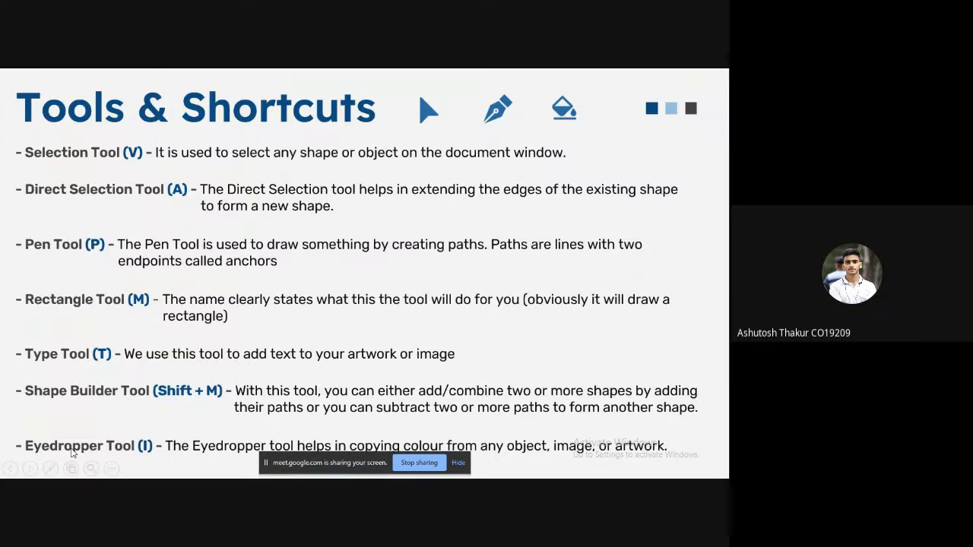
pyautogui.hotkey('alt', 'Tab')
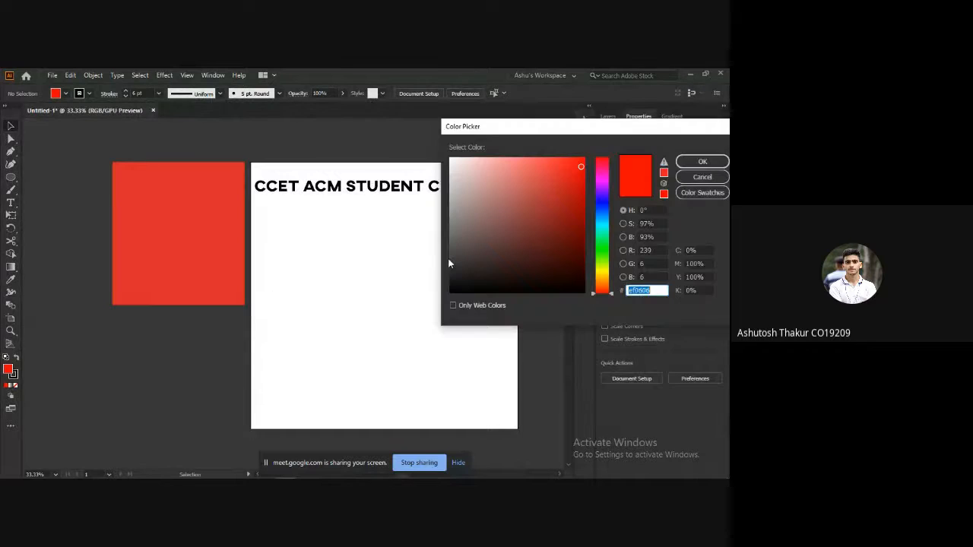
# Set the default fill colour to dark red #720e0e with nothing selected.
pyautogui.click(450, 247)
pyautogui.click(708, 175)
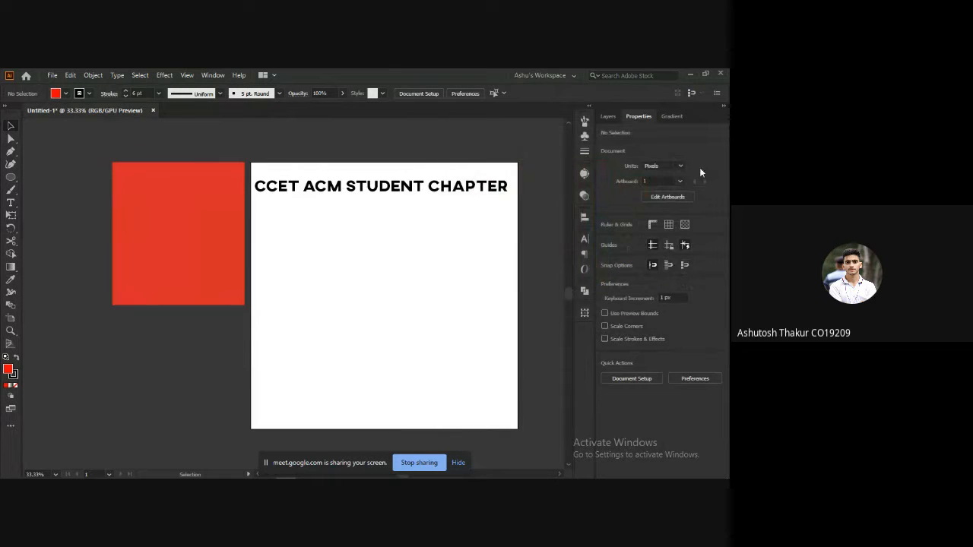
pyautogui.doubleClick(8, 369)
pyautogui.click(569, 231)
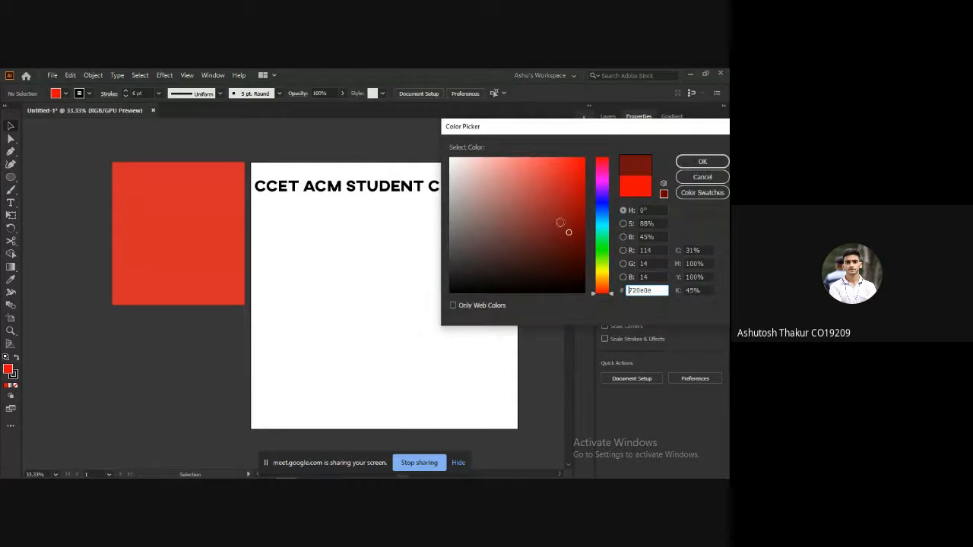
pyautogui.click(702, 161)
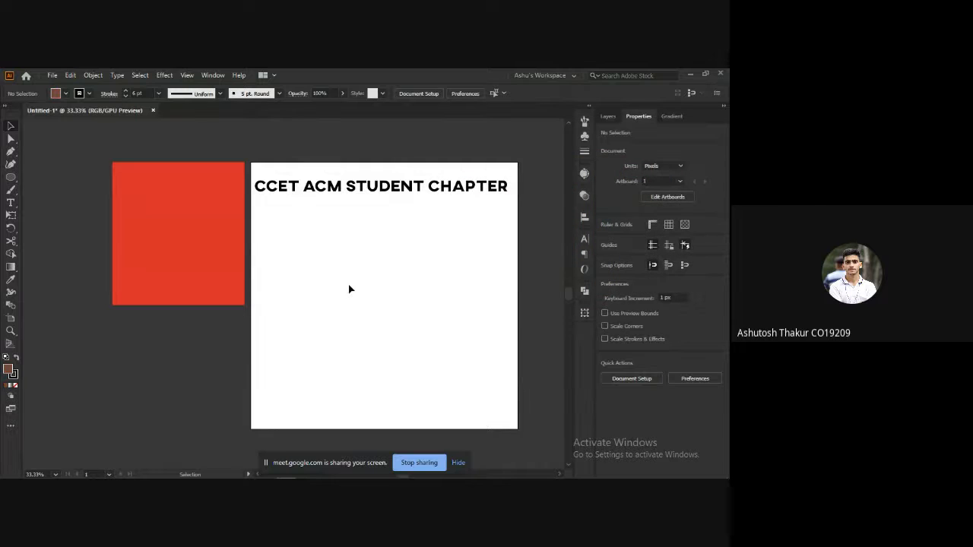
# Draw a square about 447 px wide on the artboard below the heading text.
pyautogui.press('m')
pyautogui.moveTo(309, 242); pyautogui.dragTo(420, 353)
pyautogui.press('v')
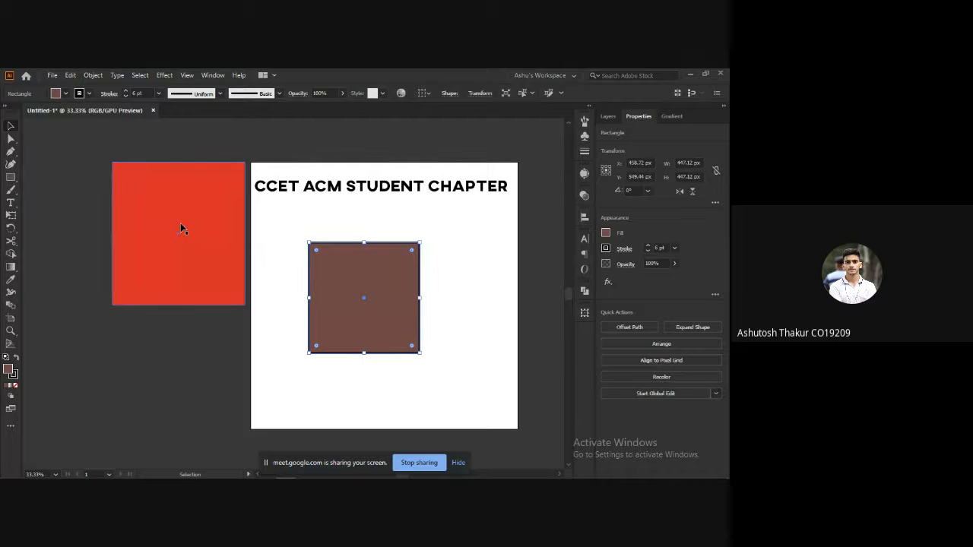
# Copy the large red square's appearance onto the new square with the Eyedropper and shift the square slightly down.
pyautogui.click(12, 279)
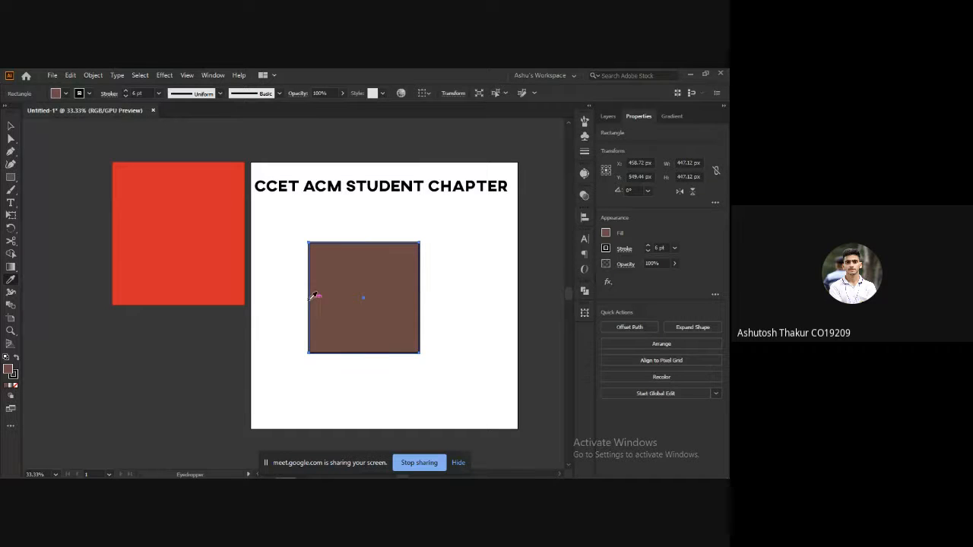
pyautogui.click(202, 233)
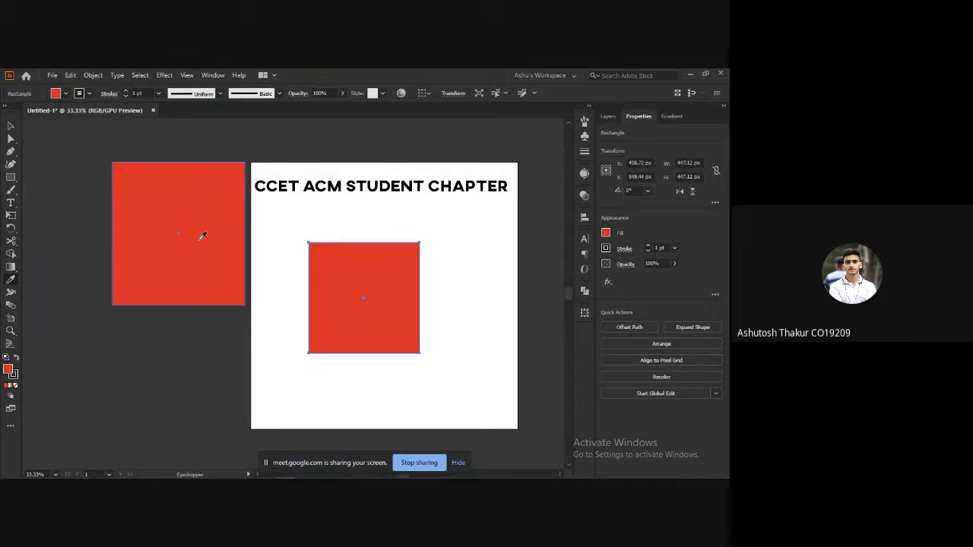
pyautogui.press('v')
pyautogui.moveTo(347, 285); pyautogui.dragTo(345, 297)
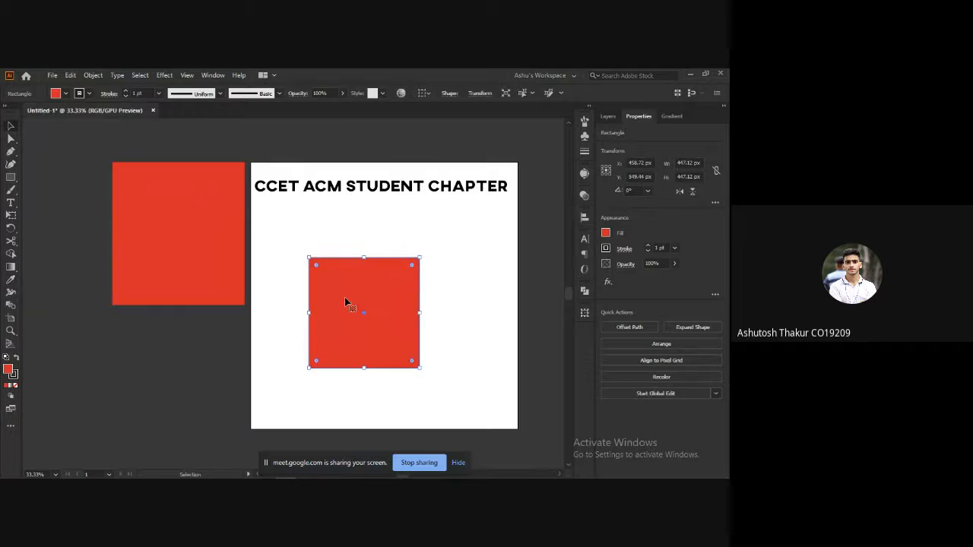
pyautogui.click(280, 308)
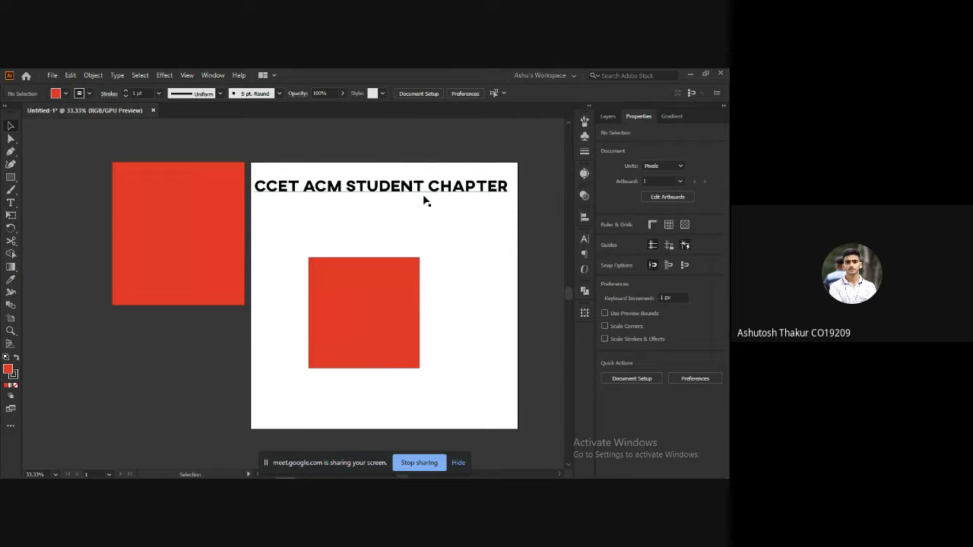
# Move the square on the artboard up, scale it down to about 417 px, and delete it.
pyautogui.moveTo(354, 286); pyautogui.dragTo(372, 251)
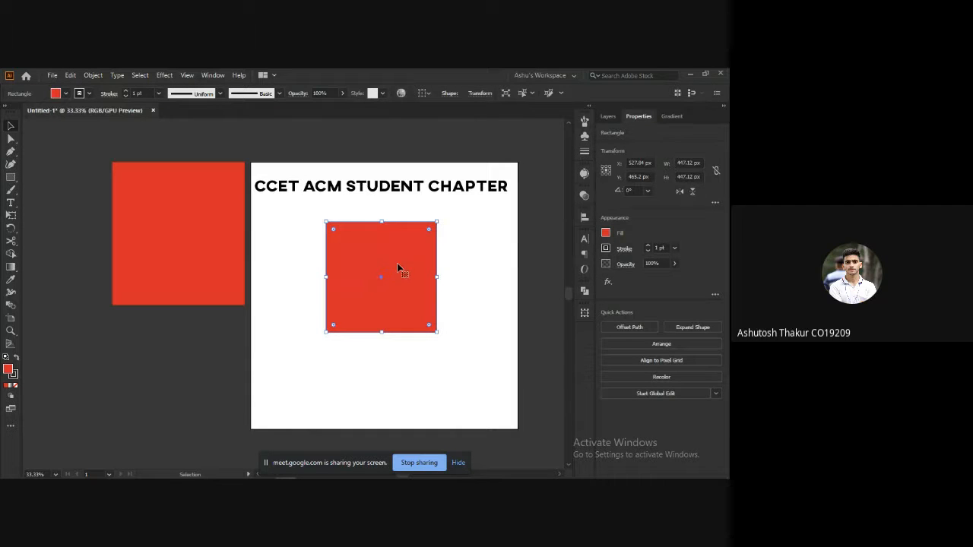
pyautogui.moveTo(434, 223); pyautogui.dragTo(429, 229)
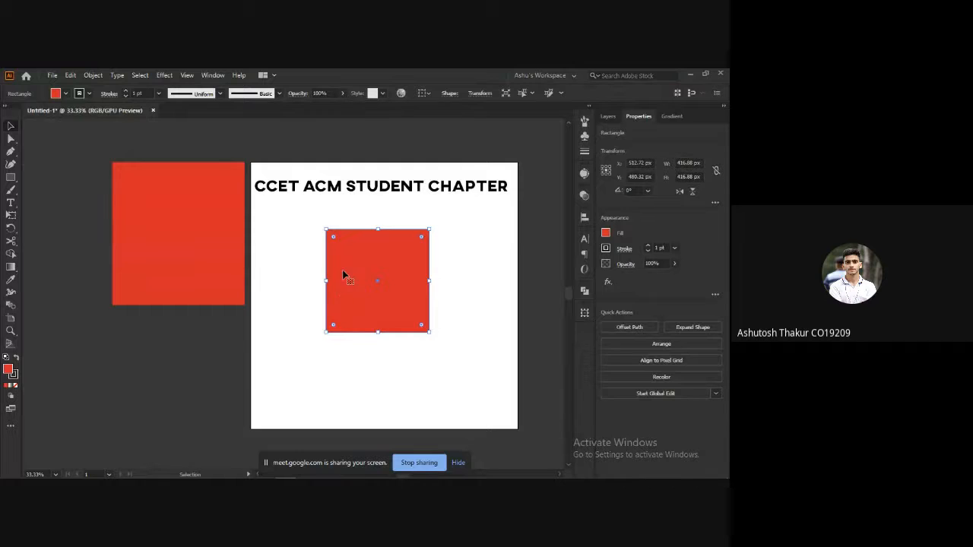
pyautogui.moveTo(368, 262); pyautogui.dragTo(165, 346)
pyautogui.press('Delete')
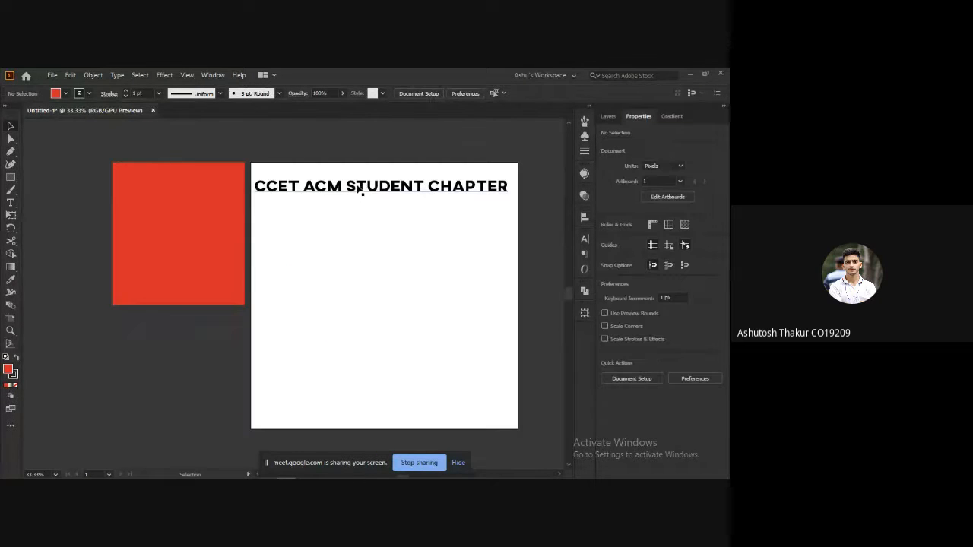
# Duplicate the CCET ACM STUDENT CHAPTER heading on the artboard and replace the upper copy's text with the presenter's first name.
pyautogui.click(362, 190)
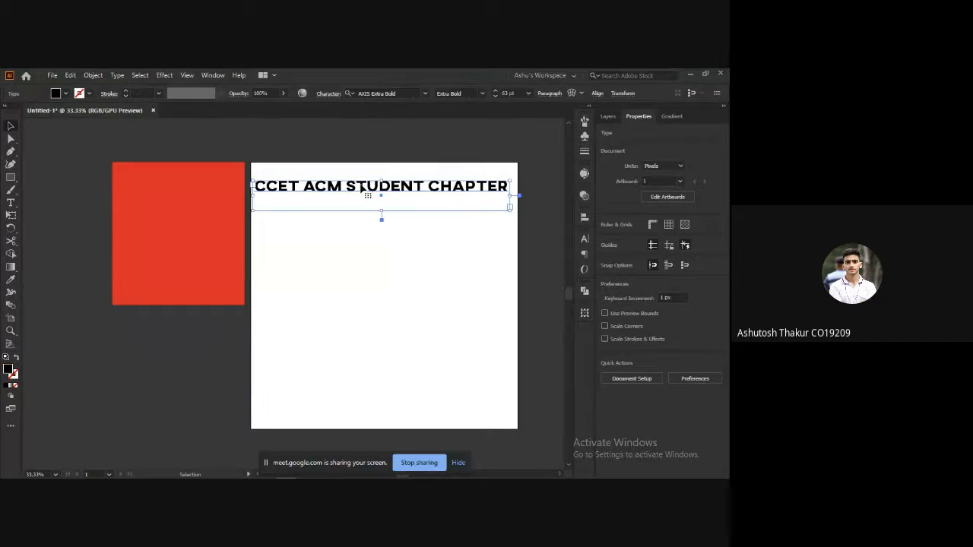
pyautogui.moveTo(357, 252); pyautogui.dragTo(374, 200)
pyautogui.tripleClick(374, 200)
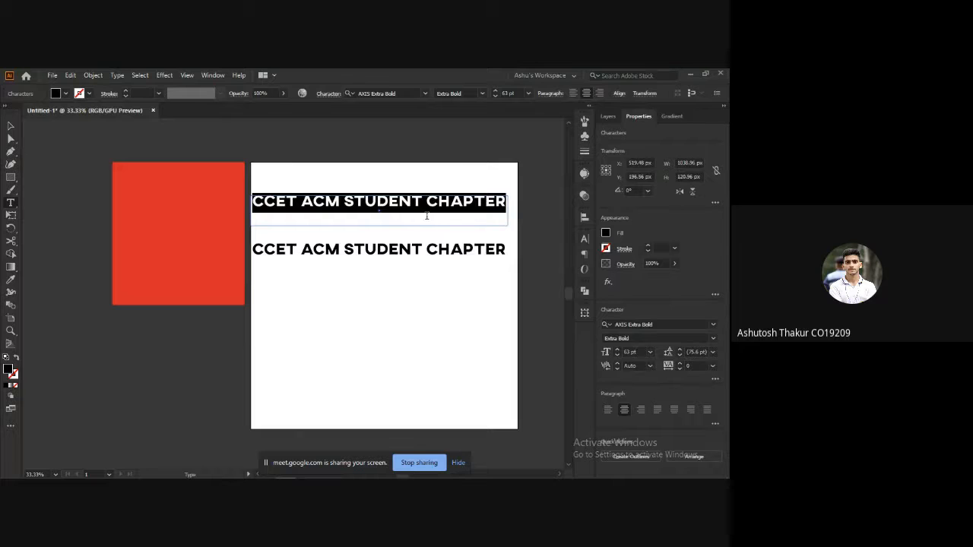
pyautogui.write('AHSUTOS')
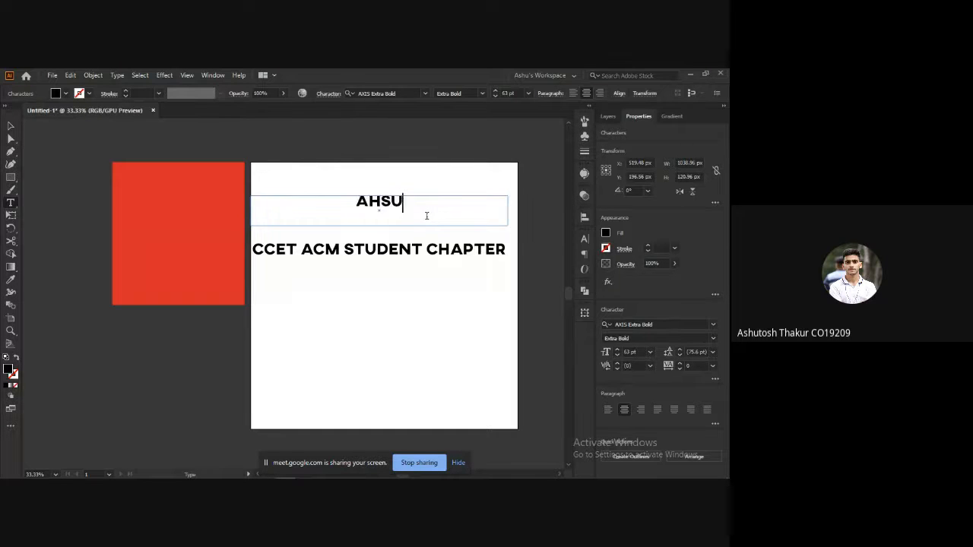
pyautogui.press('BackSpace')
pyautogui.press('BackSpace')
pyautogui.press('BackSpace')
pyautogui.press('BackSpace')
pyautogui.press('BackSpace')
pyautogui.press('BackSpace')
pyautogui.write('SHUTOSH')
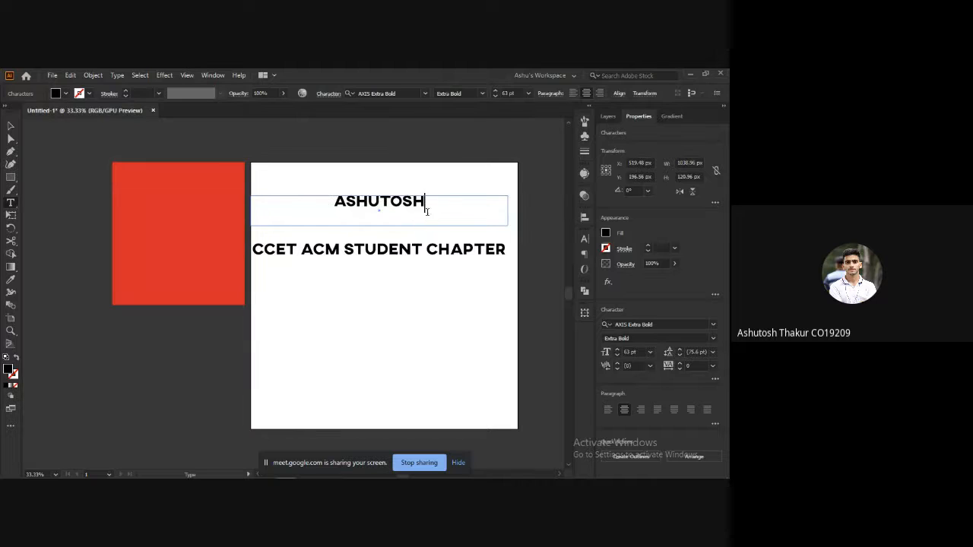
pyautogui.click(443, 190)
pyautogui.click(380, 202)
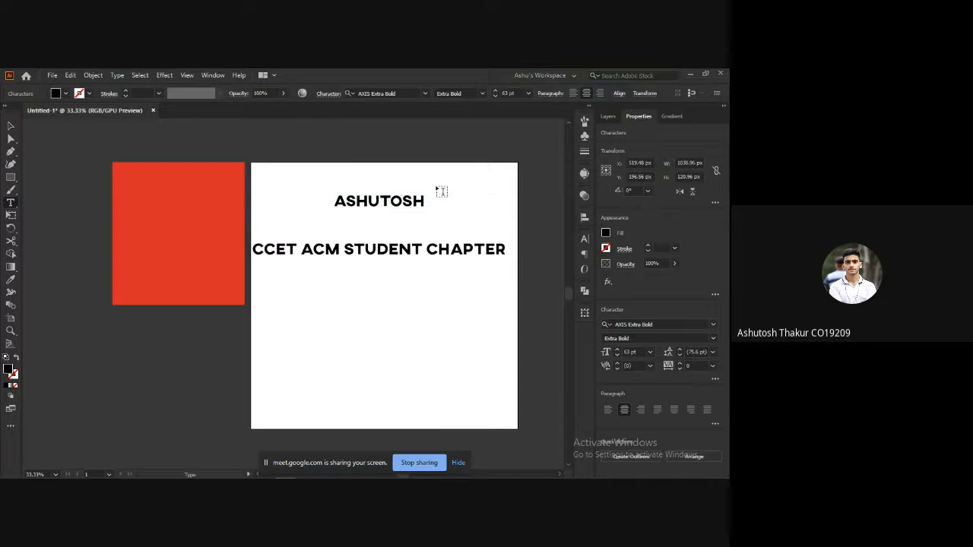
pyautogui.press('Escape')
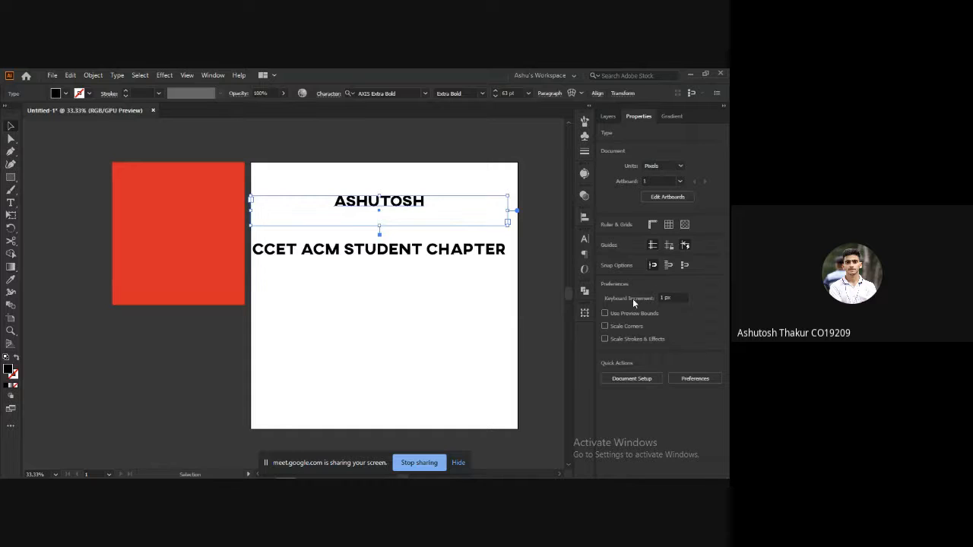
# Change the name text to Product Sans Bold Italic at 45 pt and deselect it.
pyautogui.click(710, 325)
pyautogui.click(593, 428)
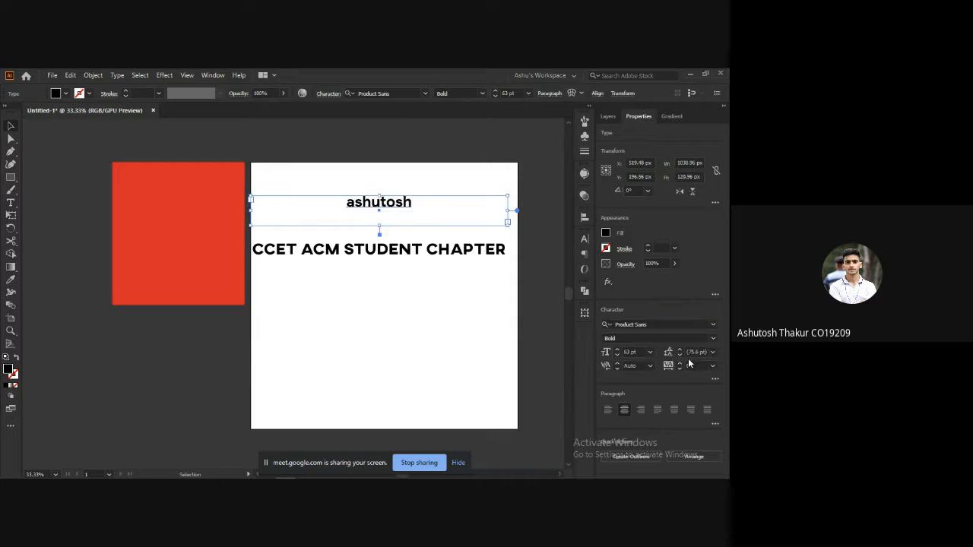
pyautogui.scroll(-1, 629, 340)
pyautogui.scroll(-14, 629, 351)
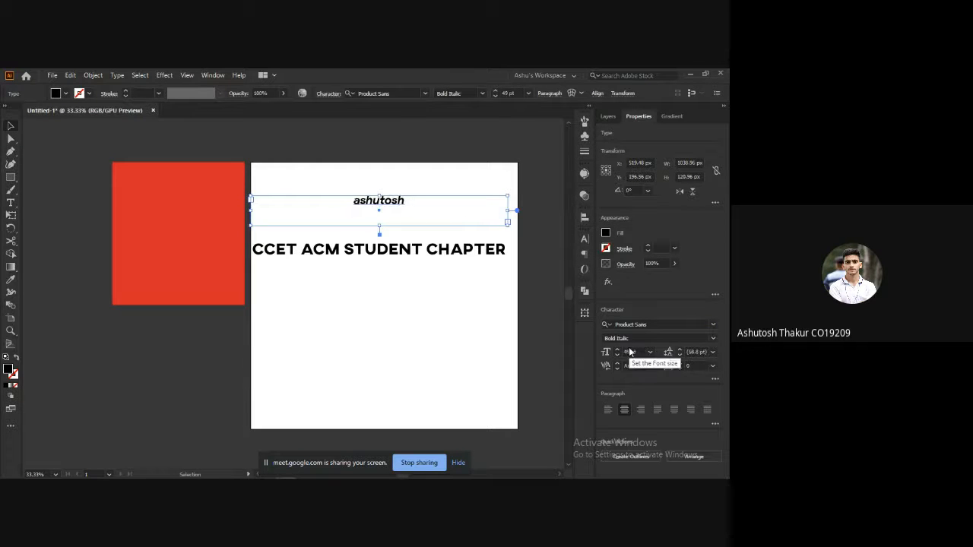
pyautogui.click(403, 285)
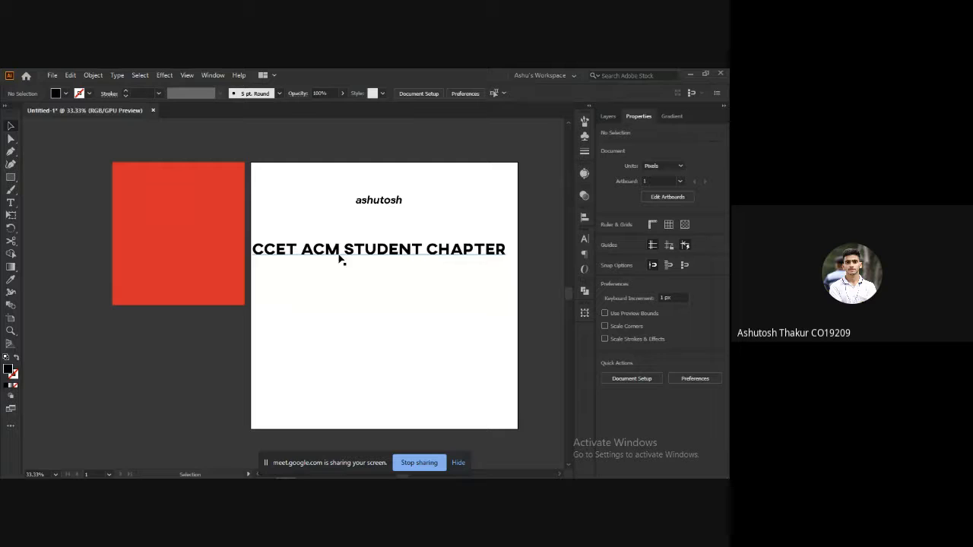
# Copy the CCET ACM STUDENT CHAPTER heading's text formatting onto the name text with the Eyedropper.
pyautogui.click(387, 205)
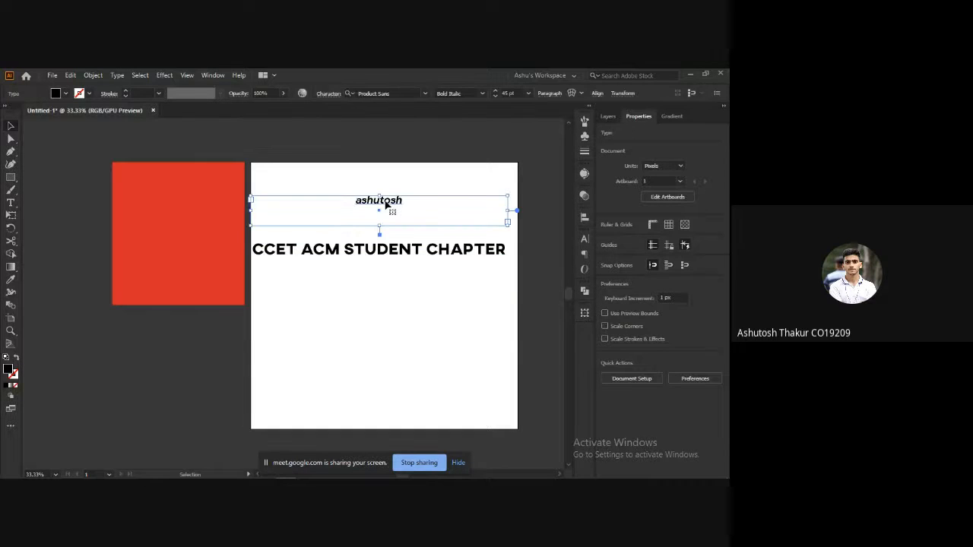
pyautogui.press('i')
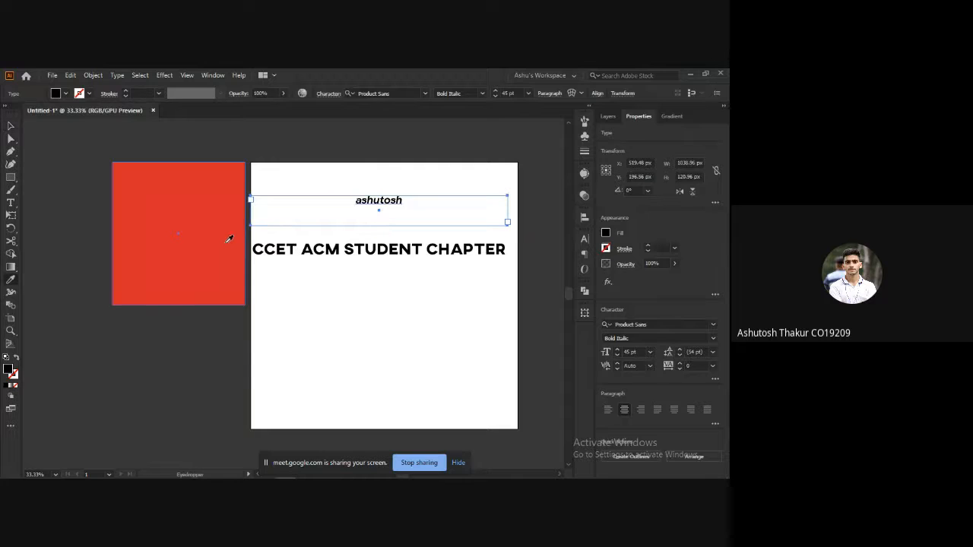
pyautogui.click(291, 248)
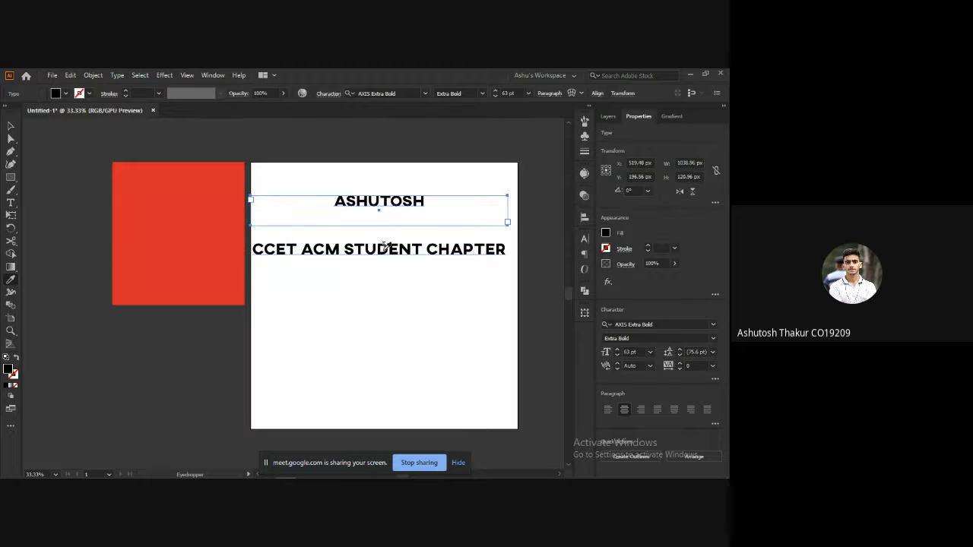
pyautogui.press('v')
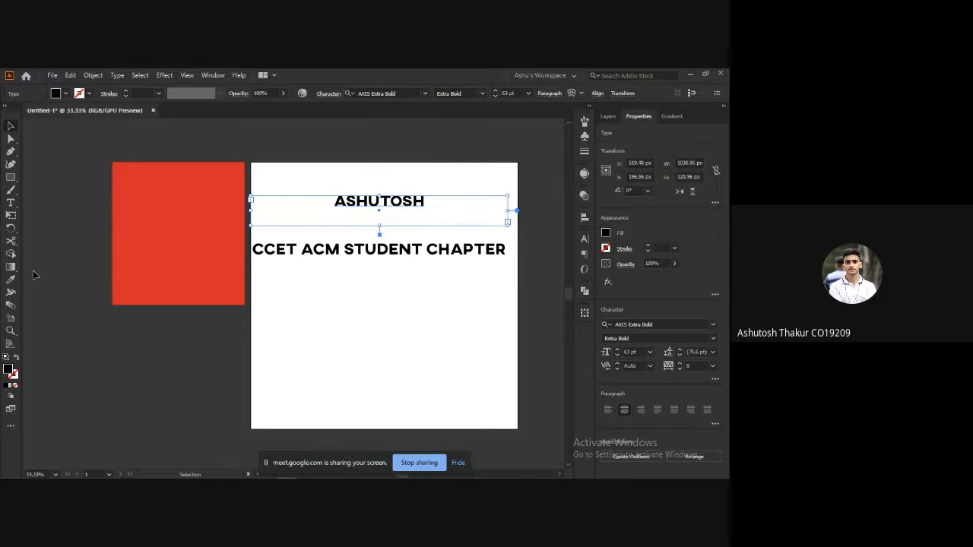
# Switch to the PowerPoint slide show, advance to the Imp. Shortcuts slide to review it, and return to Illustrator.
pyautogui.hotkey('alt', 'Tab')
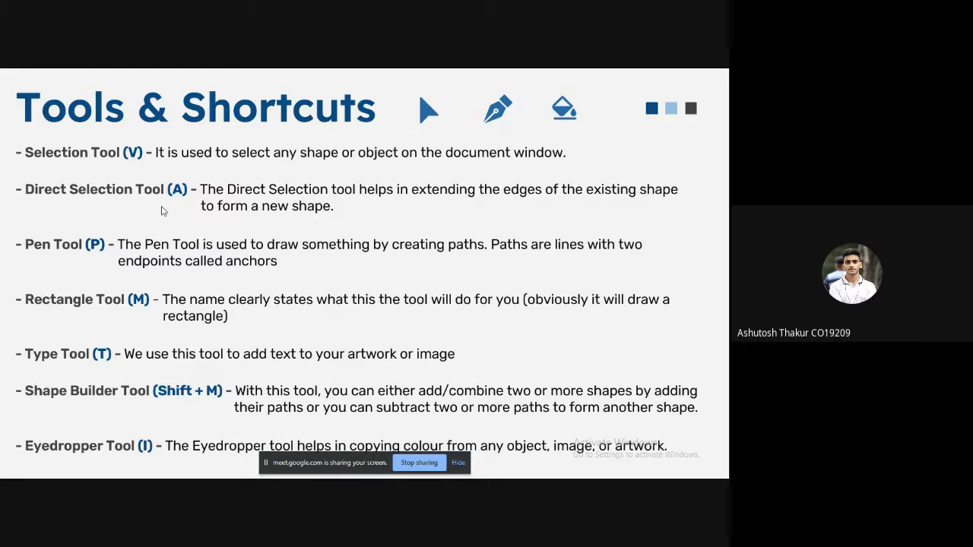
pyautogui.hotkey('alt', 'Tab')
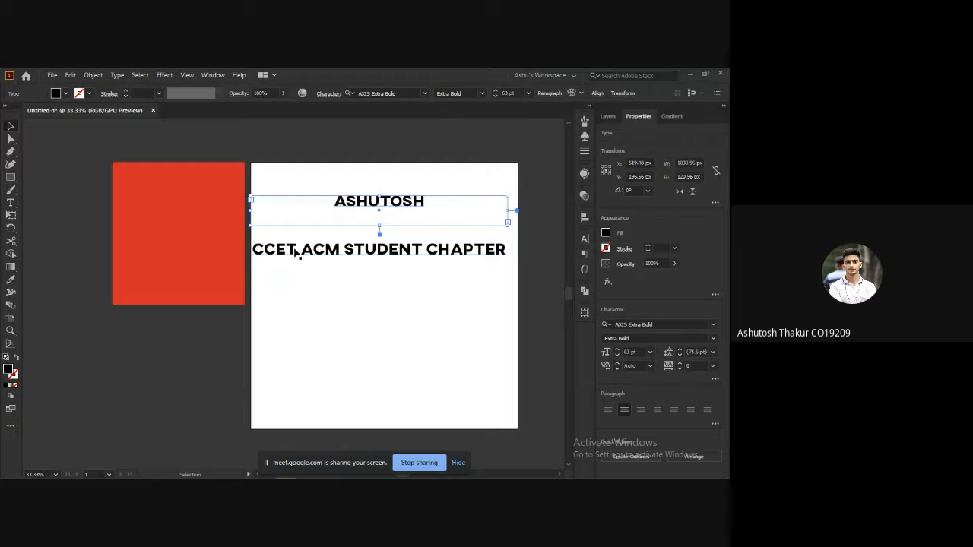
pyautogui.click(296, 257)
pyautogui.hotkey('alt', 'Tab')
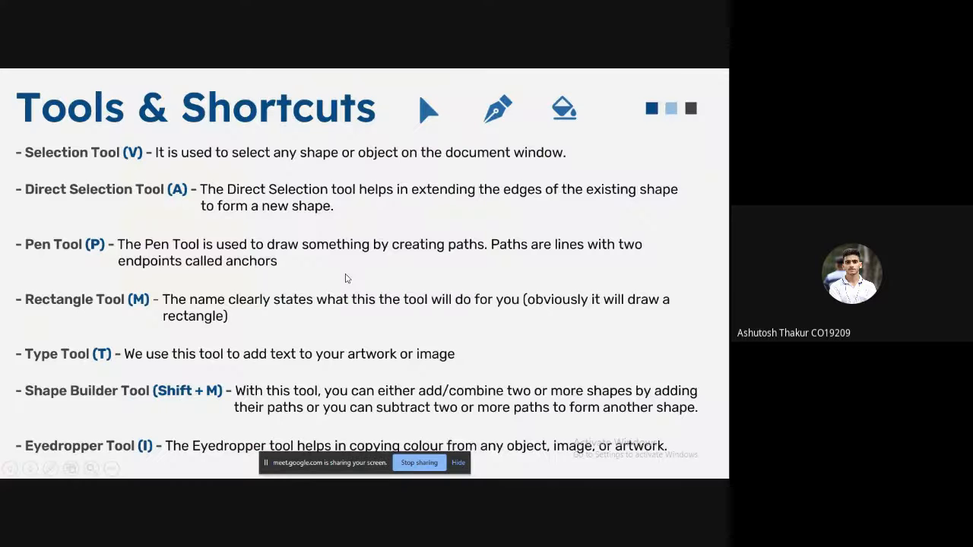
pyautogui.press('Right')
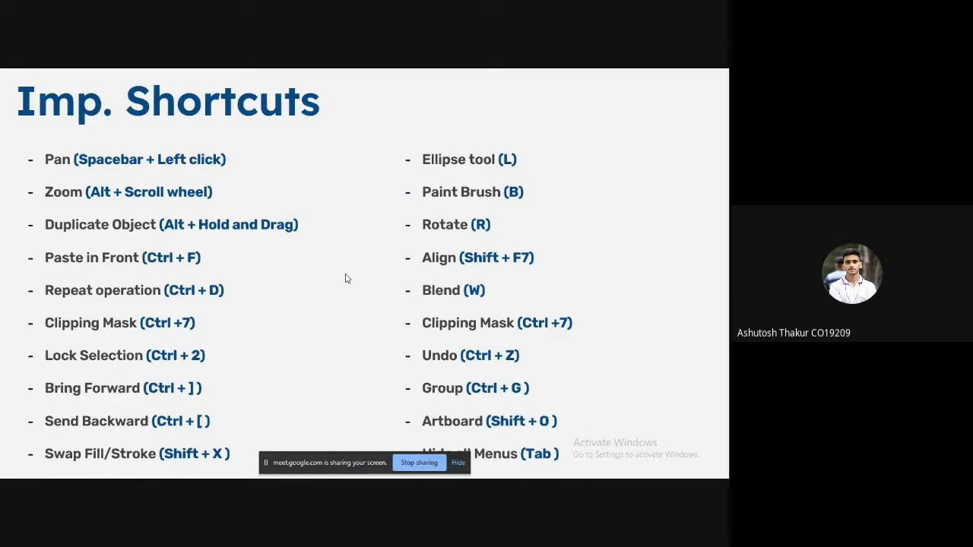
pyautogui.hotkey('alt', 'Tab')
pyautogui.hotkey('alt', 'Tab')
pyautogui.hotkey('alt', 'Tab')
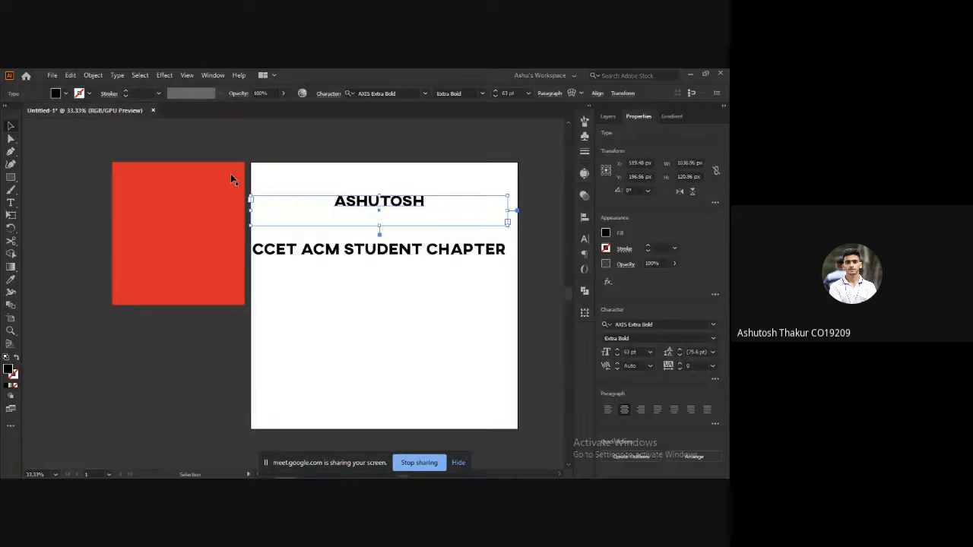
# Pan the document view around the artboard, and switch to the Imp. Shortcuts slide in PowerPoint.
pyautogui.press('space')
pyautogui.moveTo(377, 282)
pyautogui.mouseDown()
pyautogui.moveTo(341, 280)
pyautogui.moveTo(352, 291)
pyautogui.moveTo(331, 294)
pyautogui.moveTo(358, 291)
pyautogui.mouseUp()
pyautogui.moveTo(289, 291); pyautogui.dragTo(403, 291)
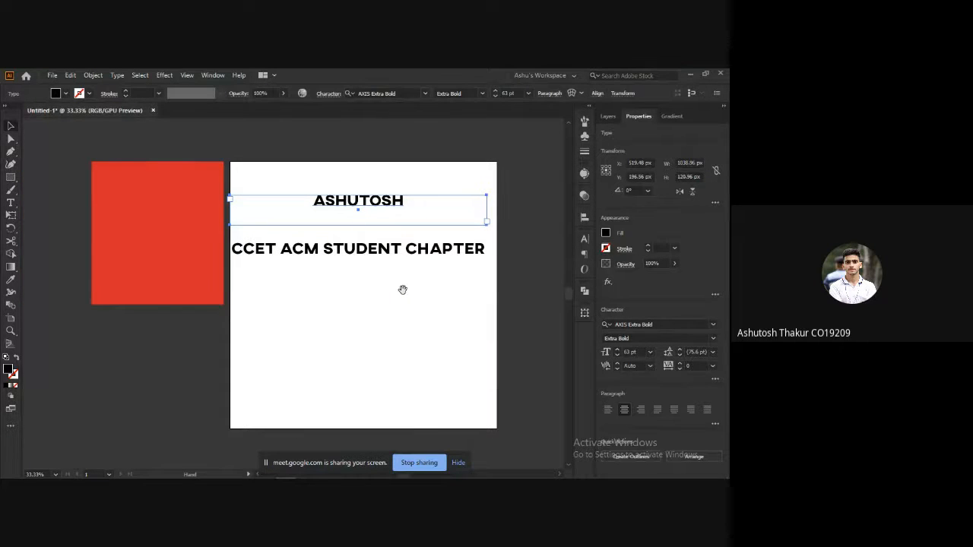
pyautogui.moveTo(403, 291); pyautogui.dragTo(370, 281)
pyautogui.hotkey('alt', 'Tab')
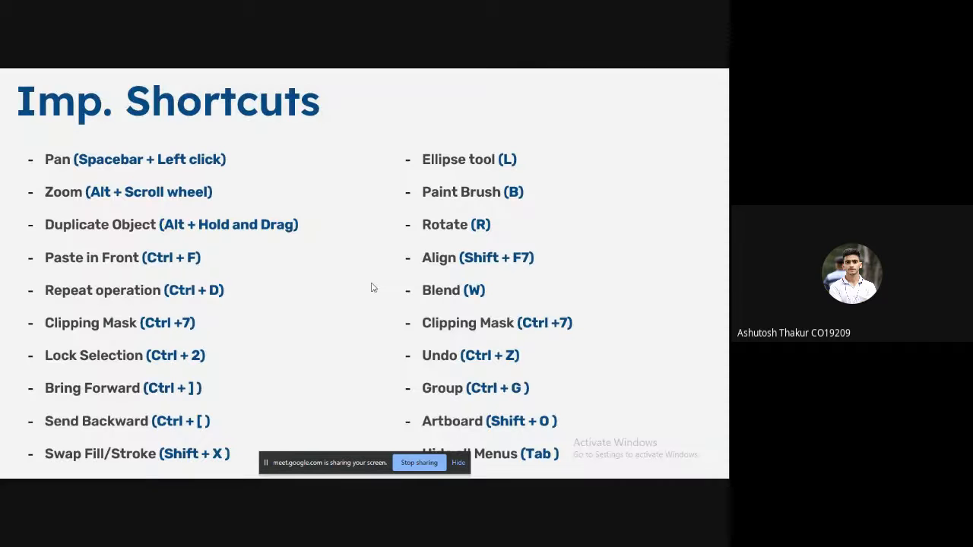
# Return to Illustrator, zoom the artboard in to 100% and out to 25%, and switch back to the PowerPoint slide show.
pyautogui.hotkey('alt', 'Tab')
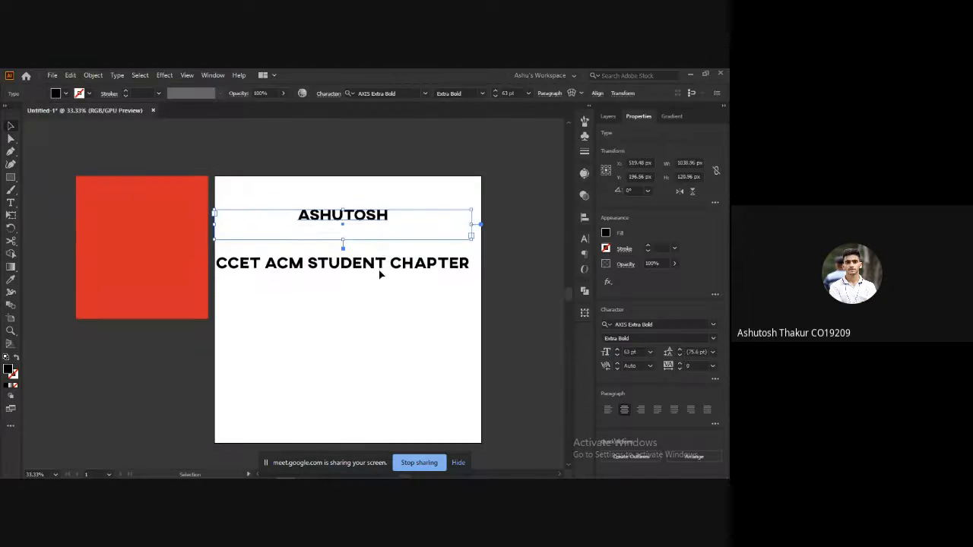
pyautogui.scroll(3, 380, 274)
pyautogui.scroll(-2, 380, 274)
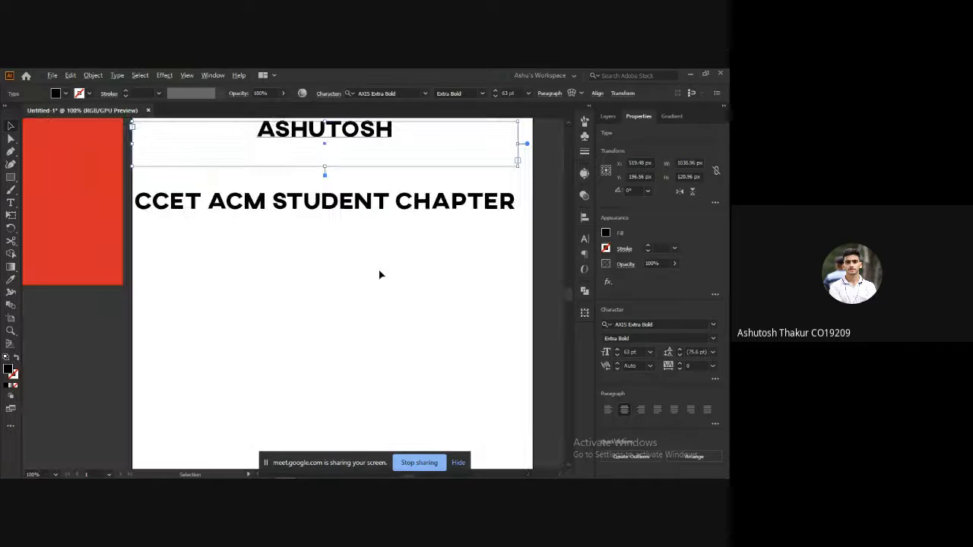
pyautogui.scroll(-2, 380, 274)
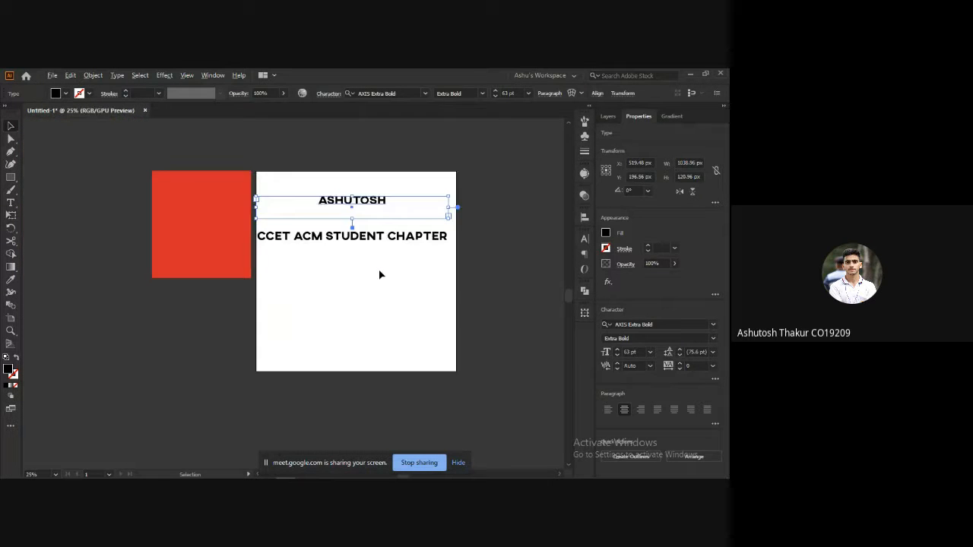
pyautogui.scroll(1, 380, 274)
pyautogui.hotkey('alt', 'Tab')
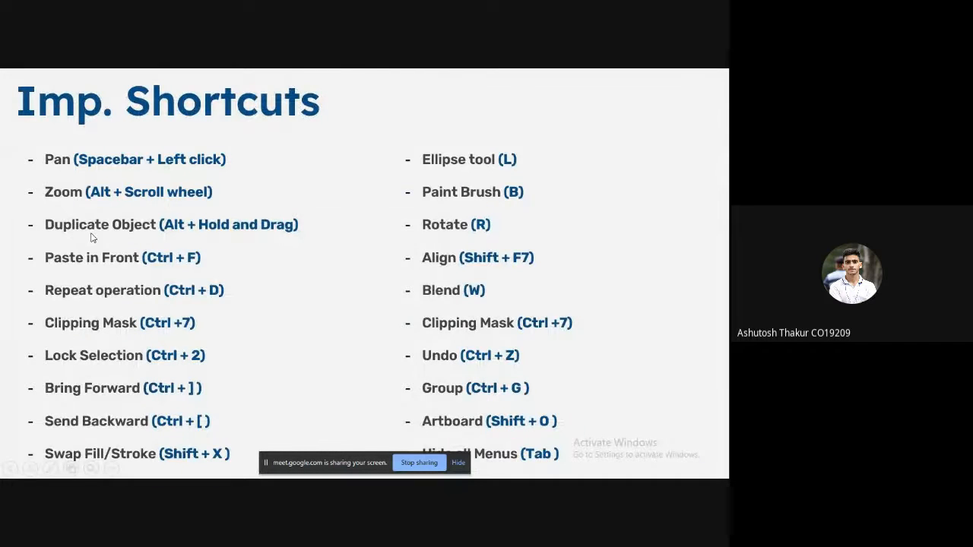
# Return to Illustrator and copy the full text of the CCET ACM STUDENT CHAPTER heading.
pyautogui.hotkey('alt', 'Tab')
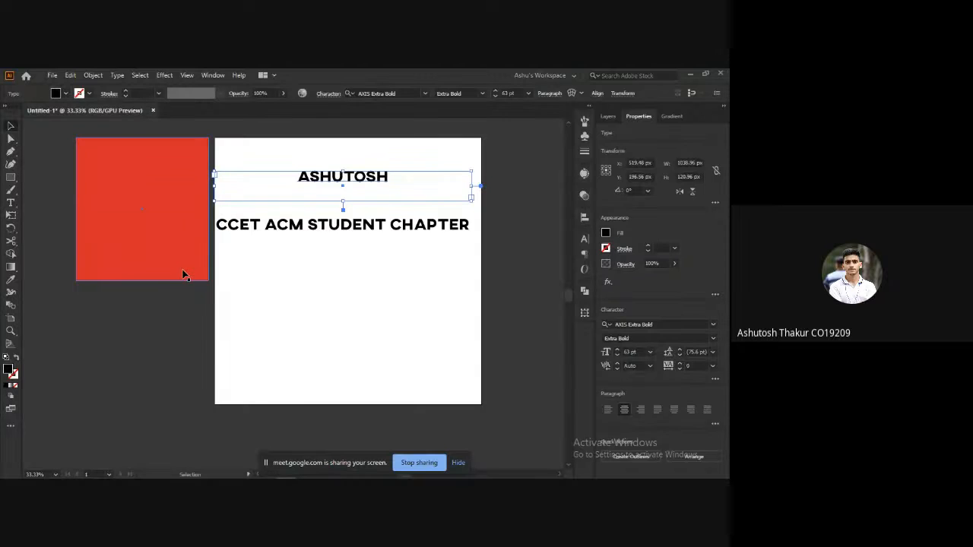
pyautogui.scroll(-1, 186, 275)
pyautogui.scroll(1, 194, 275)
pyautogui.click(289, 243)
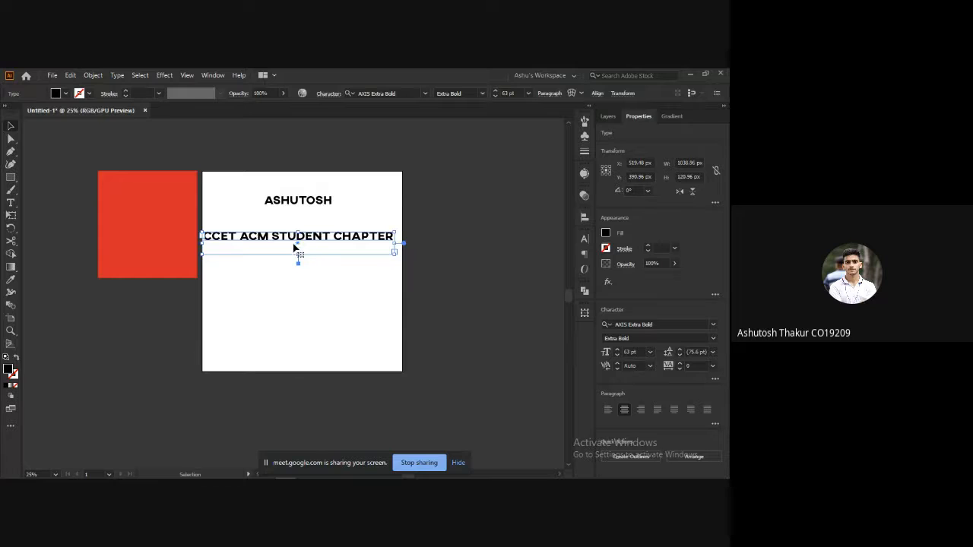
pyautogui.scroll(1, 300, 256)
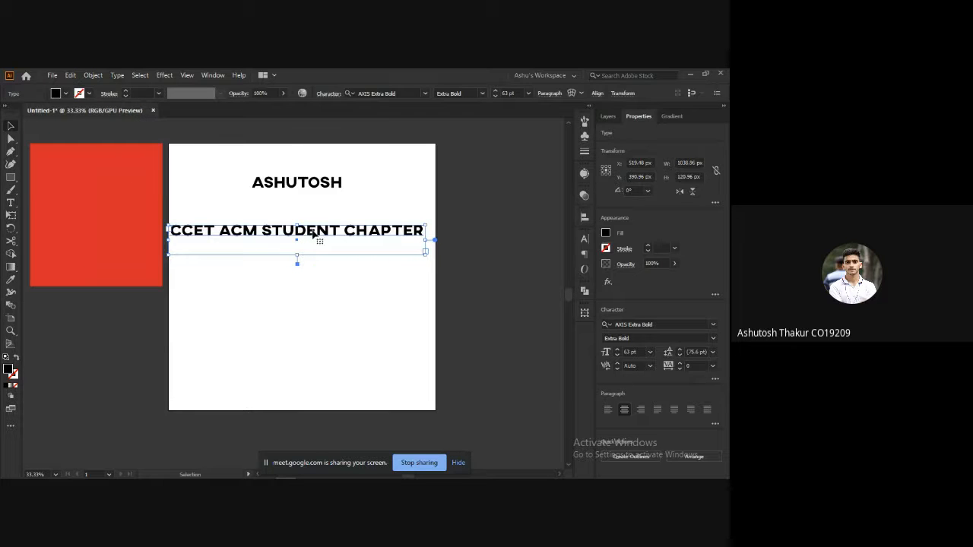
pyautogui.doubleClick(314, 230)
pyautogui.hotkey('ctrl', 'a')
pyautogui.hotkey('ctrl', 'c')
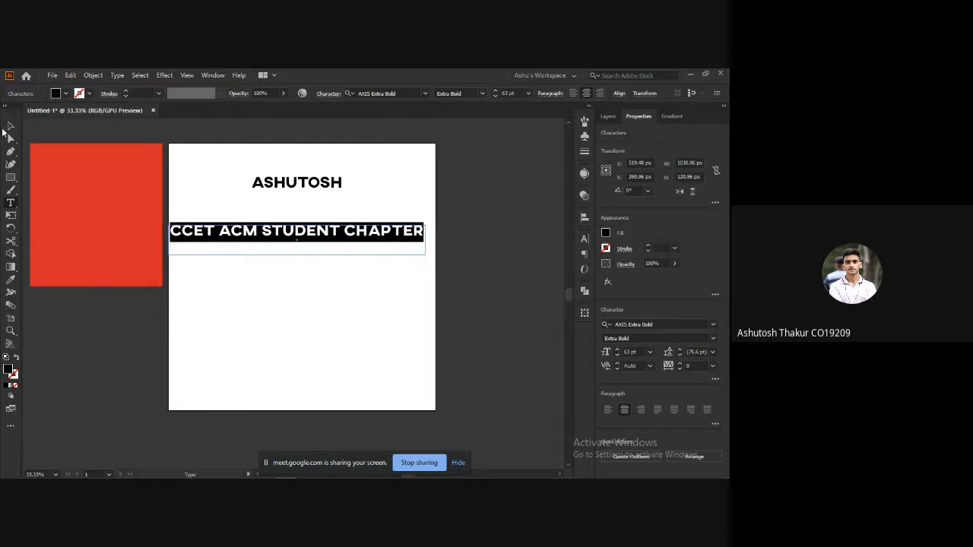
# Paste the copied heading into a new text area below the original and widen the area so the text fits on one line.
pyautogui.click(8, 205)
pyautogui.moveTo(180, 271); pyautogui.dragTo(399, 304)
pyautogui.hotkey('ctrl', 'v')
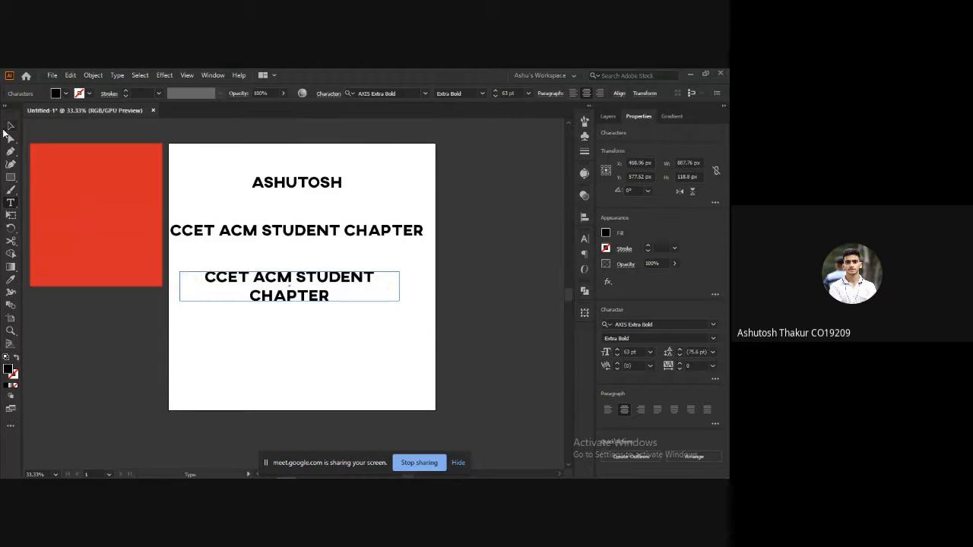
pyautogui.press('Escape')
pyautogui.moveTo(400, 286); pyautogui.dragTo(436, 288)
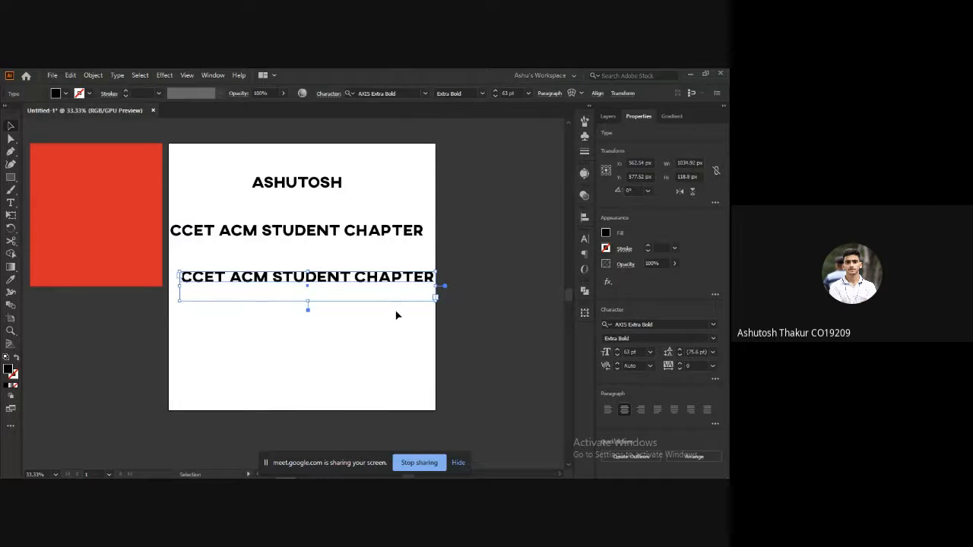
# Delete the pasted heading and duplicate the original CCET ACM STUDENT CHAPTER heading straight below itself.
pyautogui.press('Delete')
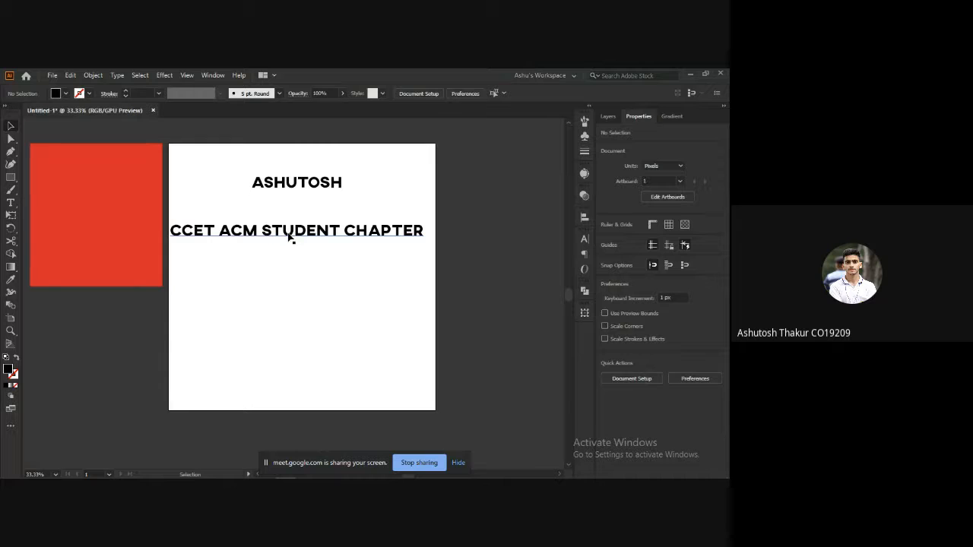
pyautogui.click(290, 236)
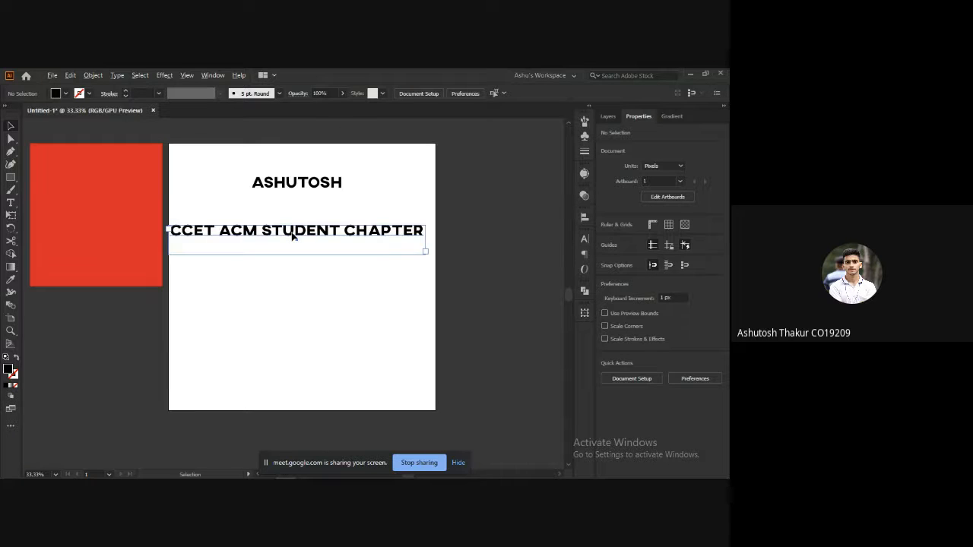
pyautogui.moveTo(293, 236); pyautogui.dragTo(293, 277)
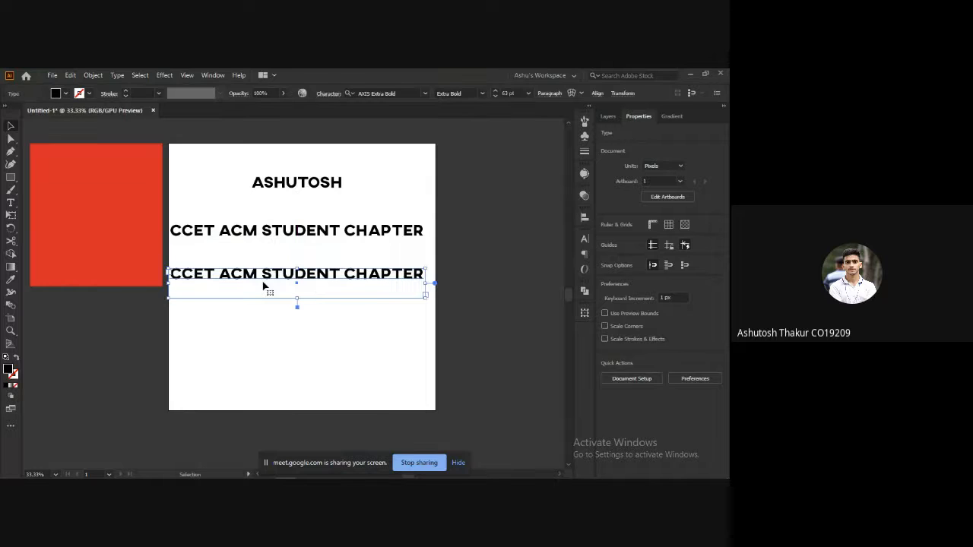
# Duplicate the red rectangle onto the lower part of the artboard, below the headings, and delete the copy.
pyautogui.moveTo(169, 302); pyautogui.dragTo(301, 290)
pyautogui.moveTo(244, 248); pyautogui.dragTo(244, 388)
pyautogui.moveTo(342, 327); pyautogui.dragTo(251, 297)
pyautogui.moveTo(174, 304); pyautogui.dragTo(333, 327)
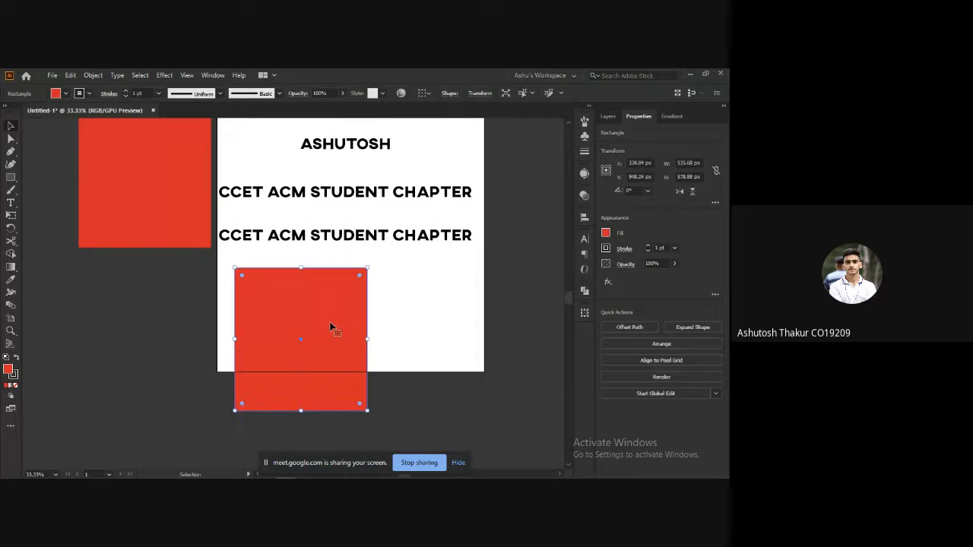
pyautogui.press('Delete')
# Check the Imp. Shortcuts slide in PowerPoint, return to Illustrator, and duplicate the red rectangle across the artboard's left edge.
pyautogui.hotkey('alt', 'Tab')
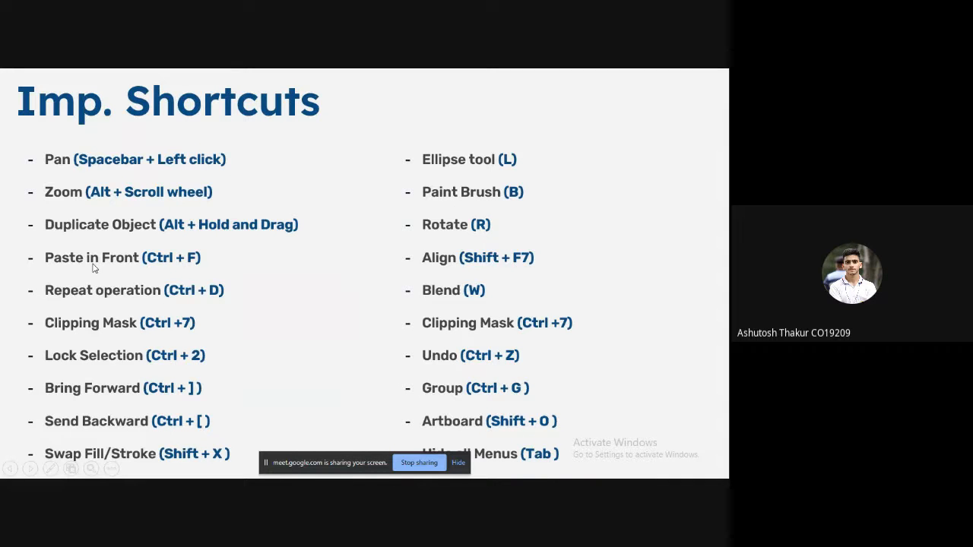
pyautogui.hotkey('alt', 'Tab')
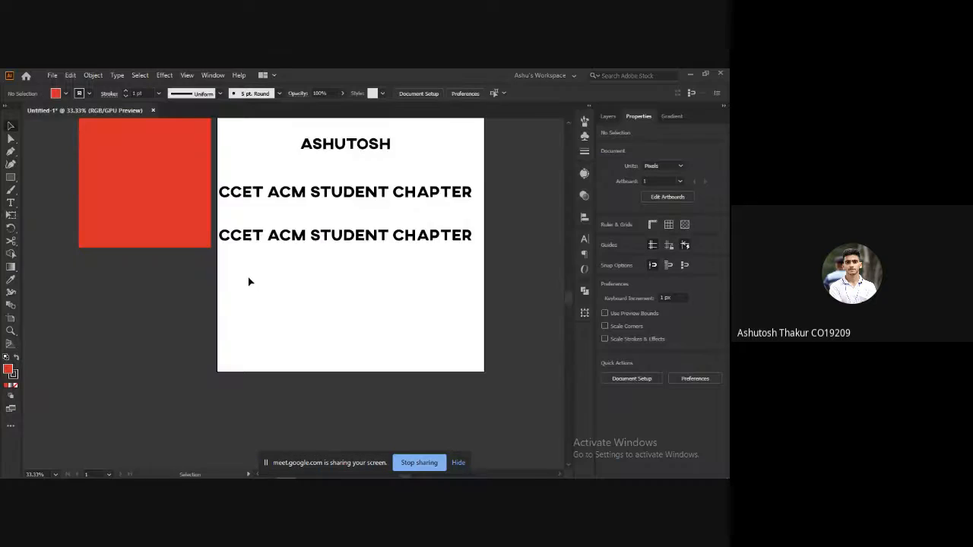
pyautogui.moveTo(297, 288); pyautogui.dragTo(273, 328)
pyautogui.keyDown('alt'); pyautogui.moveTo(140, 253); pyautogui.dragTo(226, 330); pyautogui.keyUp('alt')
# Change the fill of the duplicated rectangle to a muted brown.
pyautogui.doubleClick(8, 370)
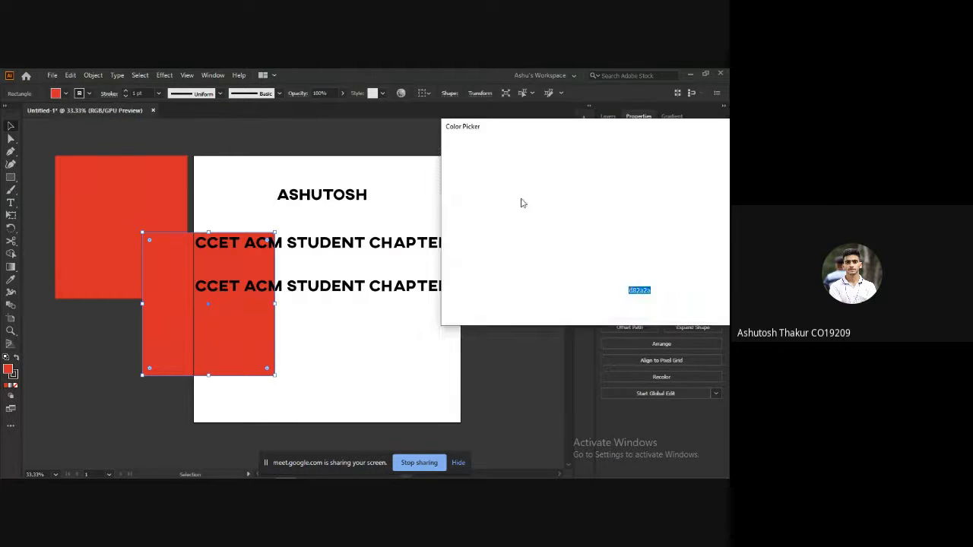
pyautogui.click(506, 224)
pyautogui.click(496, 230)
pyautogui.click(699, 162)
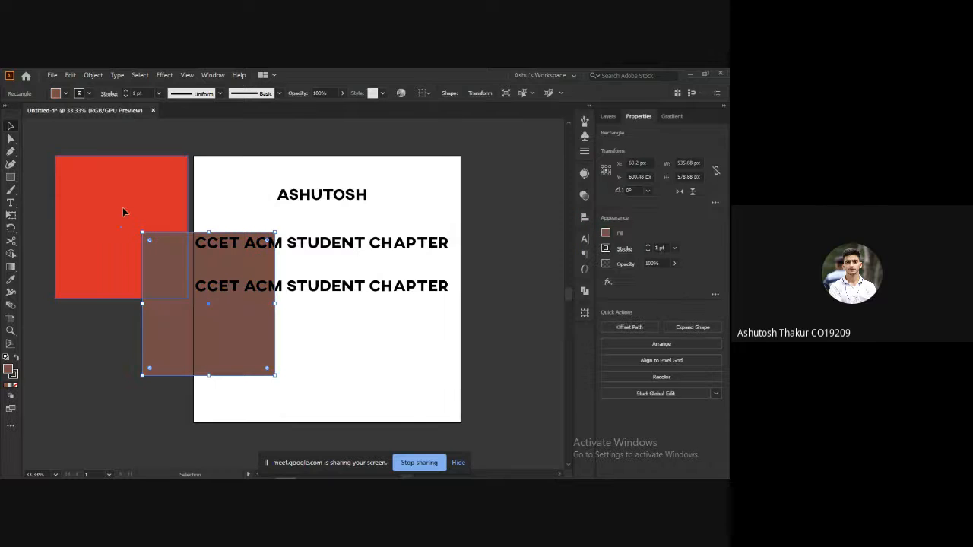
# Duplicate the red rectangle over the artboard's upper-left corner and fill the copy with dark blue-grey #3f3e54.
pyautogui.keyDown('alt'); pyautogui.moveTo(123, 207); pyautogui.dragTo(235, 183); pyautogui.keyUp('alt')
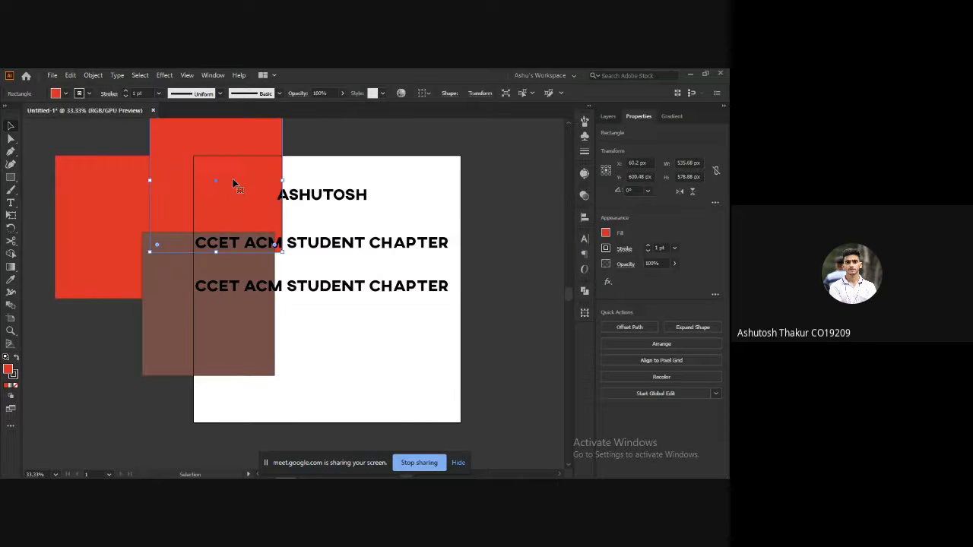
pyautogui.doubleClick(7, 370)
pyautogui.click(516, 234)
pyautogui.click(484, 247)
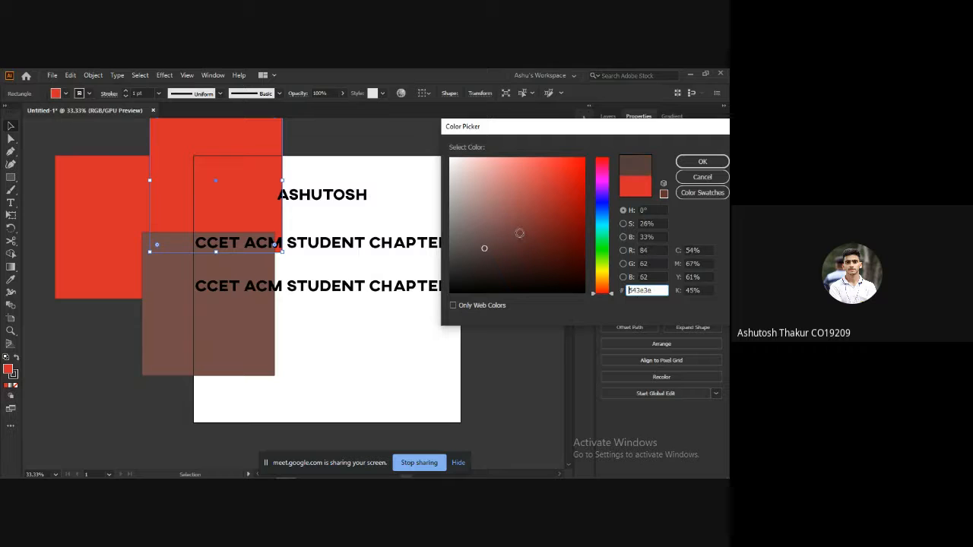
pyautogui.click(602, 202)
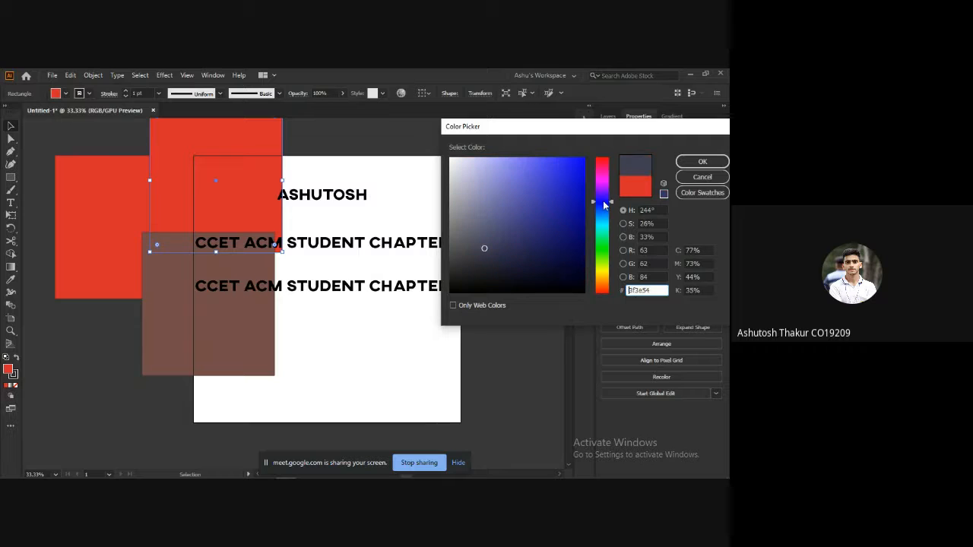
pyautogui.click(699, 161)
pyautogui.scroll(-1, 468, 227)
pyautogui.scroll(1, 468, 227)
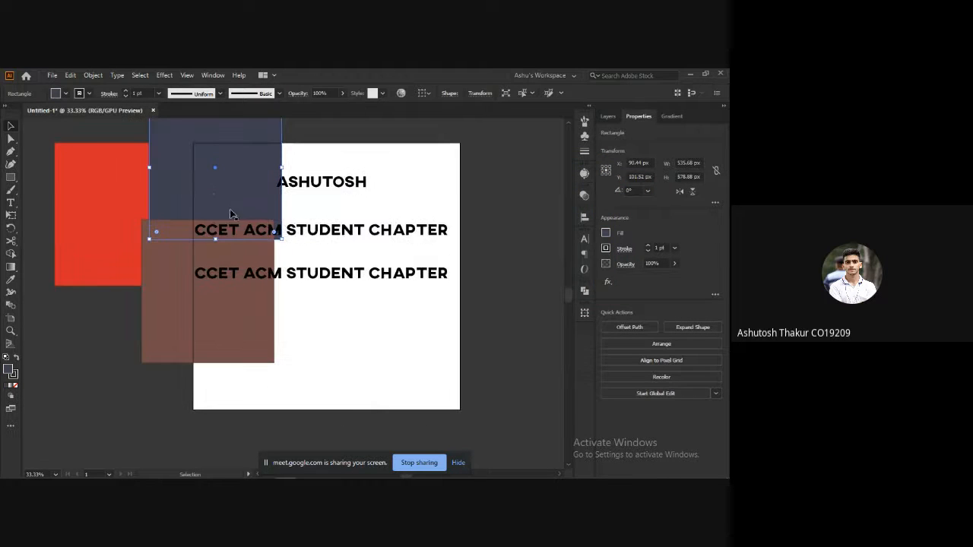
# Shift the name text down and to the right, and move the blue-grey rectangle so it overlaps the red one.
pyautogui.moveTo(227, 229); pyautogui.dragTo(259, 244)
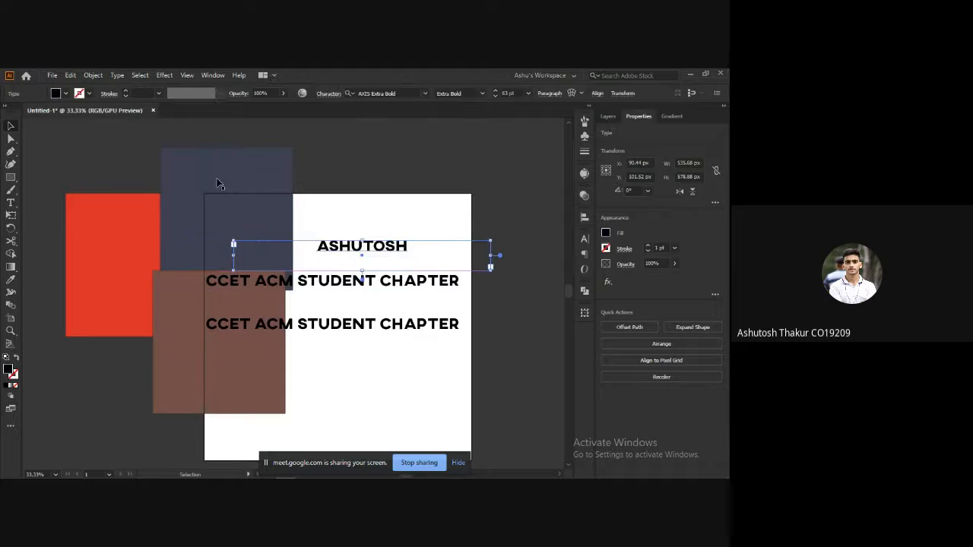
pyautogui.moveTo(217, 181); pyautogui.dragTo(150, 188)
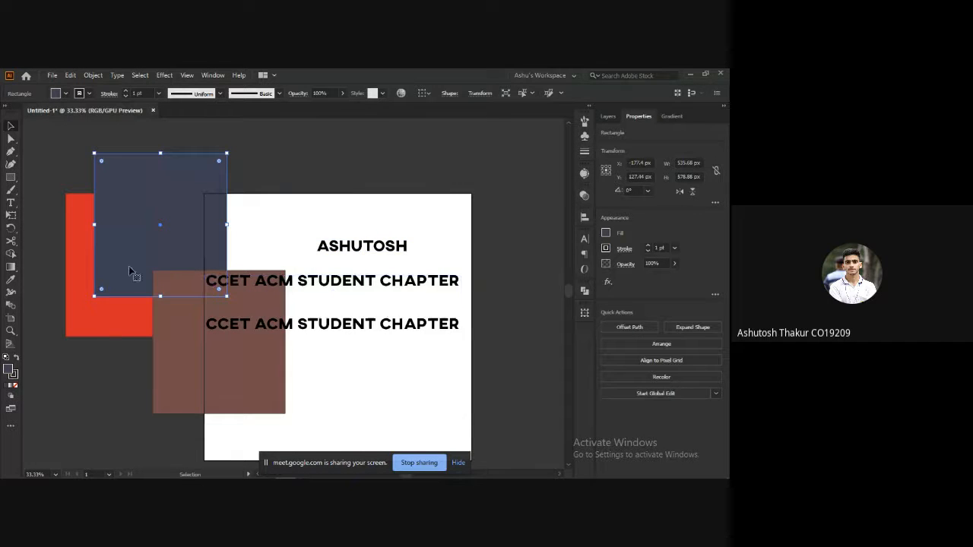
pyautogui.press('space')
pyautogui.moveTo(142, 330); pyautogui.dragTo(143, 330)
pyautogui.click(151, 318)
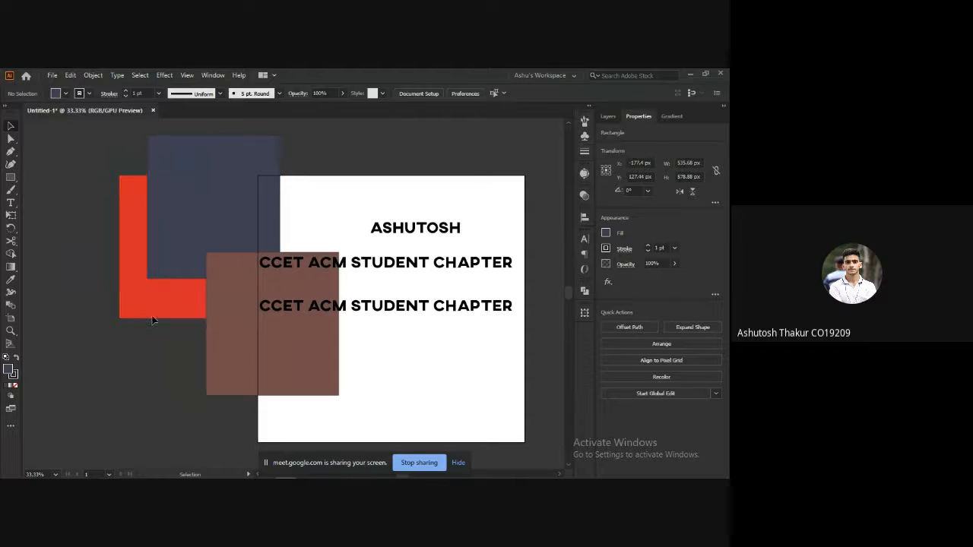
# Bring the red rectangle to the front of the stacking order and undo the change.
pyautogui.click(153, 303)
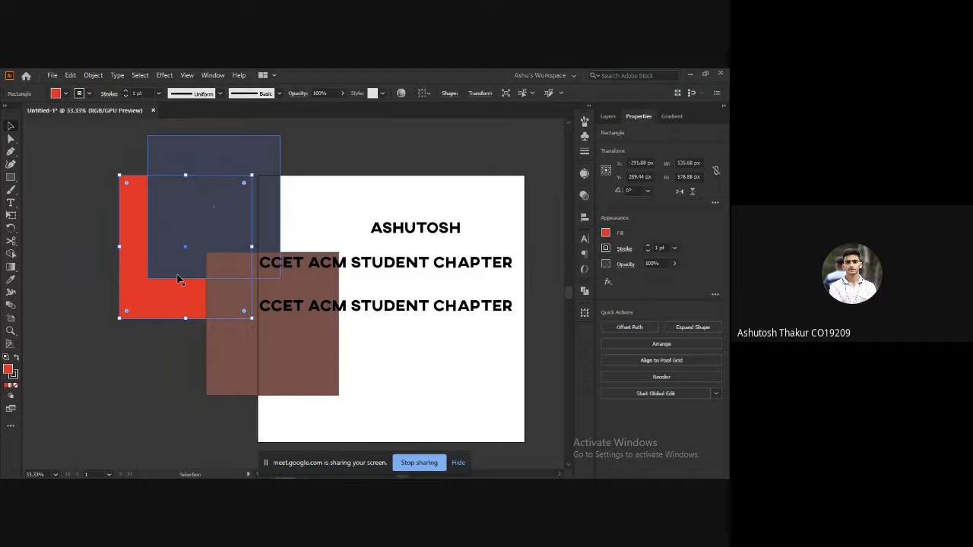
pyautogui.rightClick(156, 303)
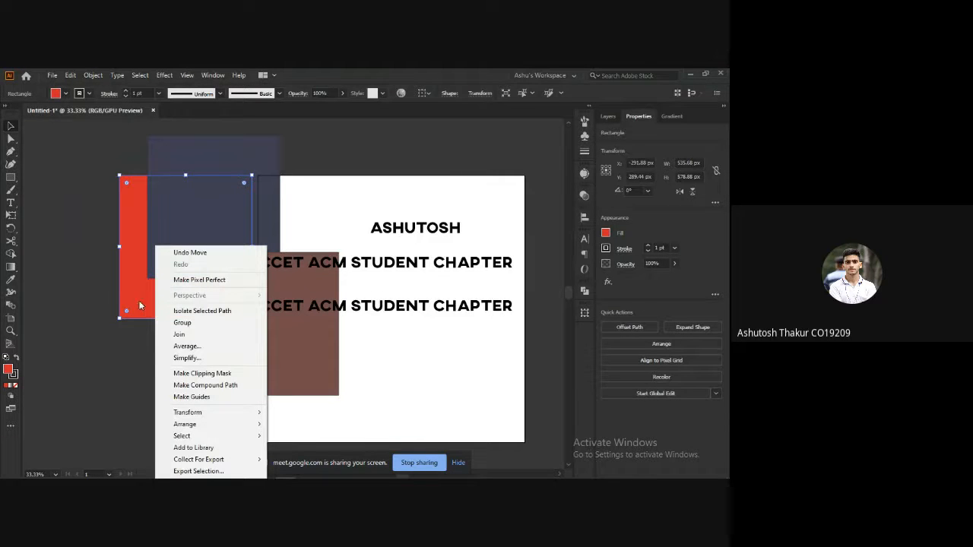
pyautogui.moveTo(190, 426)
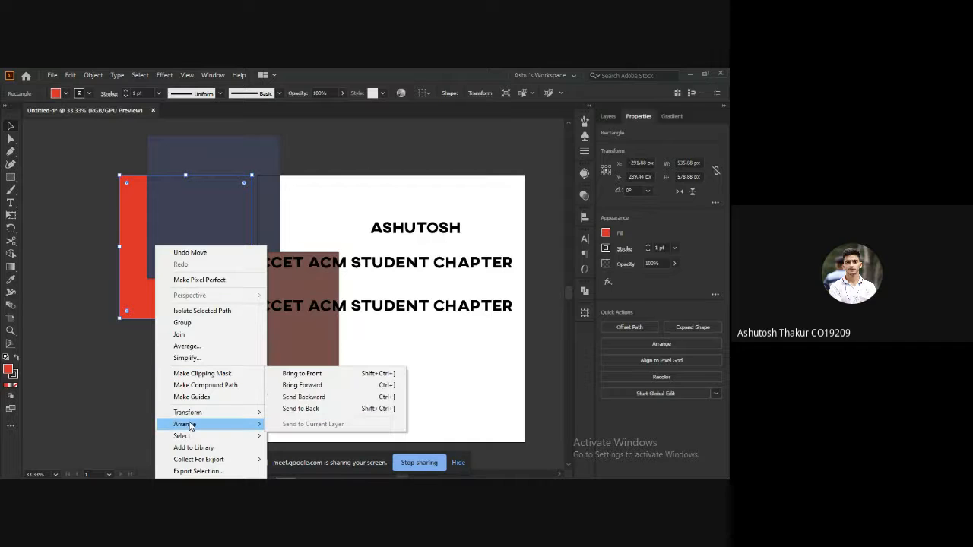
pyautogui.click(299, 373)
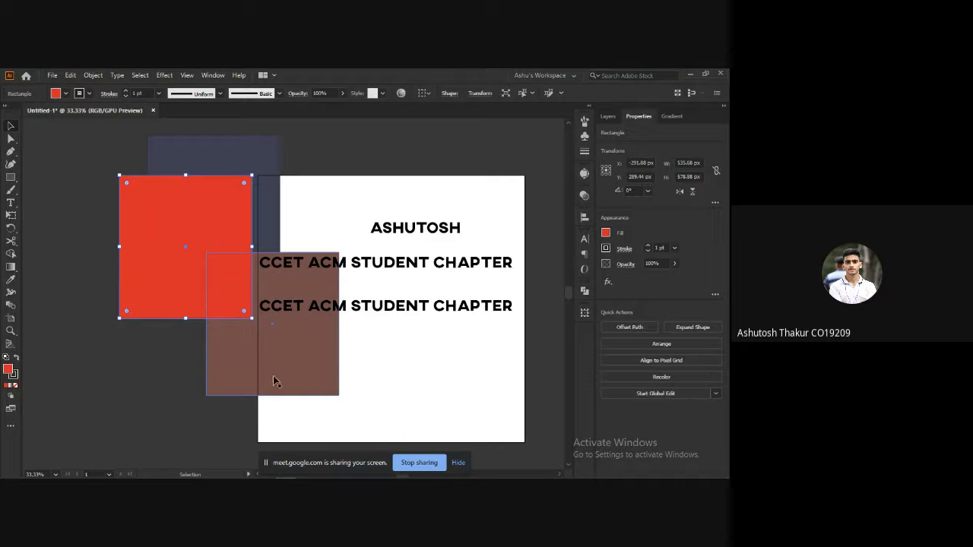
pyautogui.hotkey('ctrl', 'z')
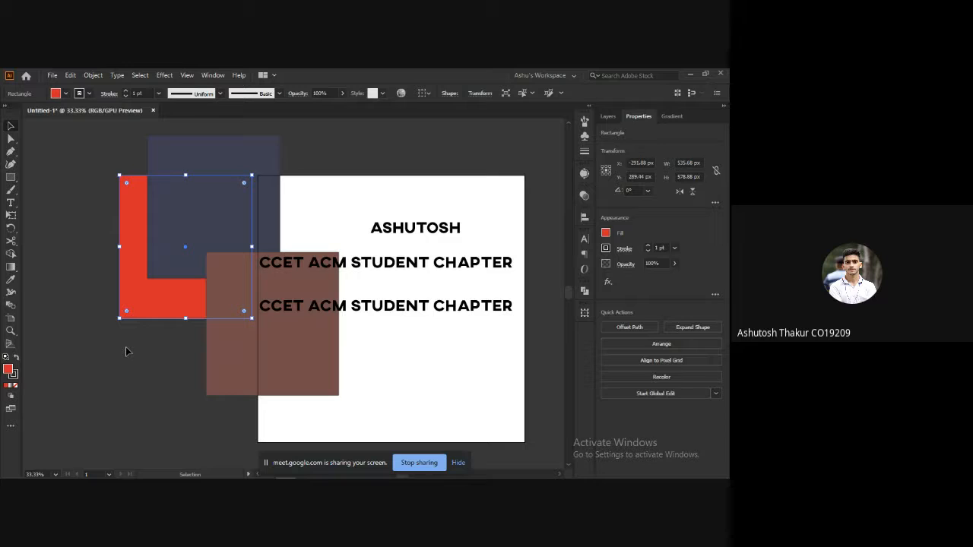
# Bring the red rectangle to the front again and send it to the back behind the other rectangles.
pyautogui.press('a')
pyautogui.hotkey('ctrl', 'shift', ']')
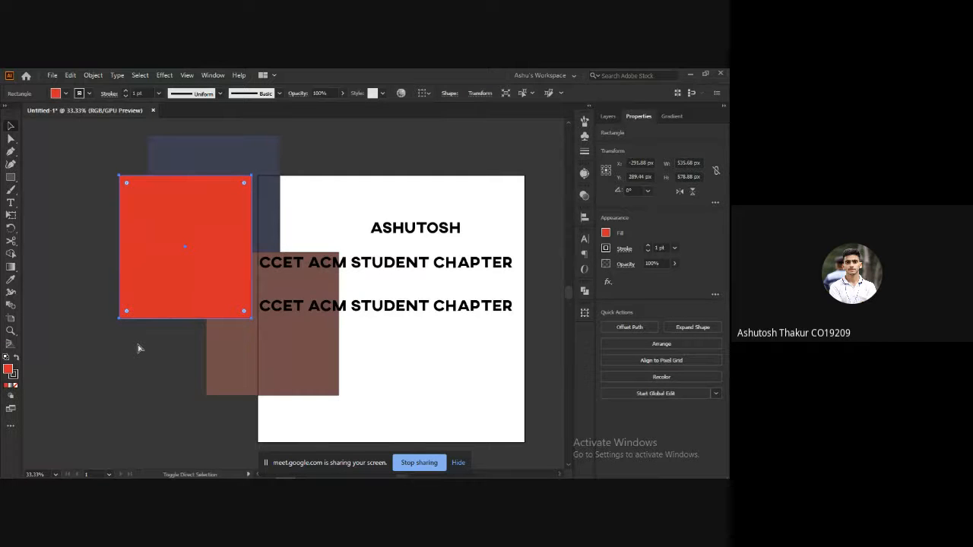
pyautogui.hotkey('ctrl', 'shift', '[')
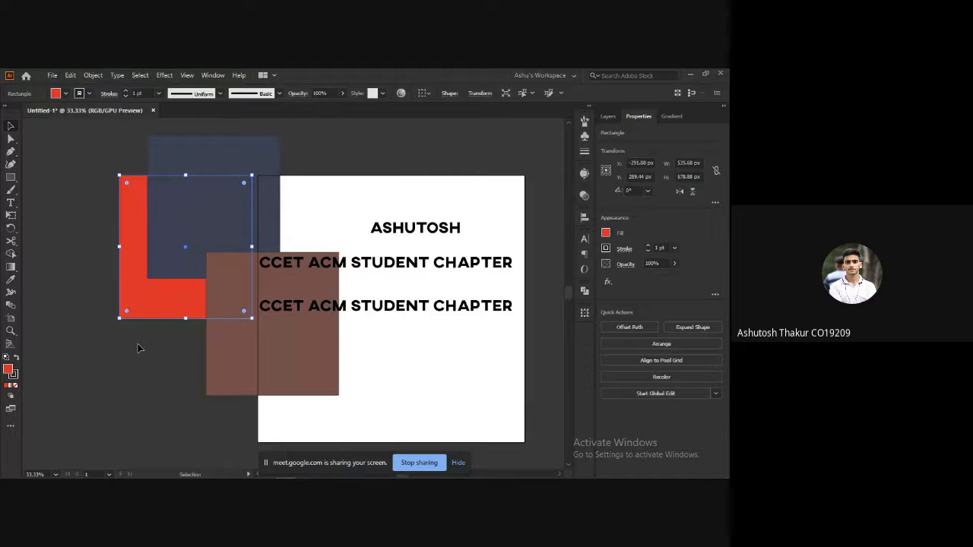
# Check the Imp. Shortcuts slide in PowerPoint, return to Illustrator, and delete the brown rectangle together with all three text lines.
pyautogui.hotkey('alt', 'Tab')
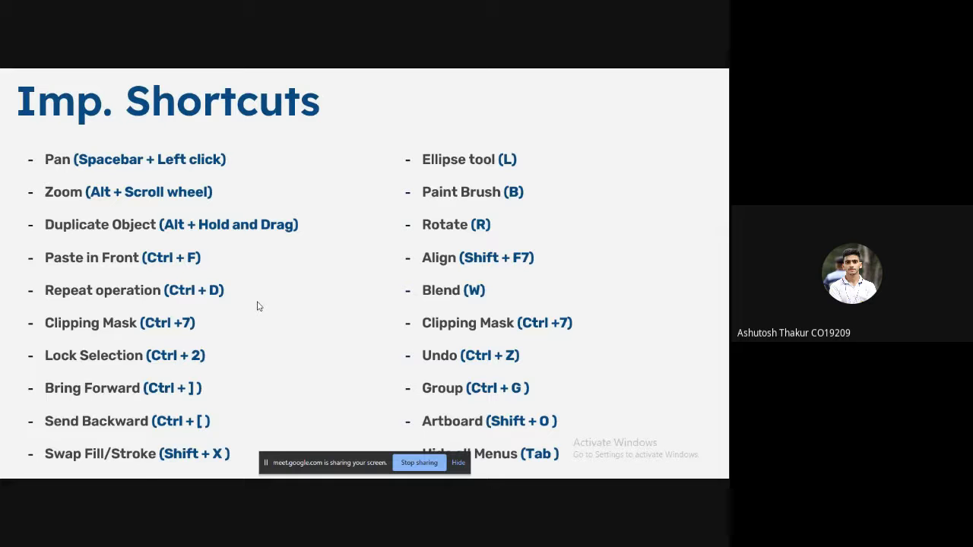
pyautogui.hotkey('alt', 'Tab')
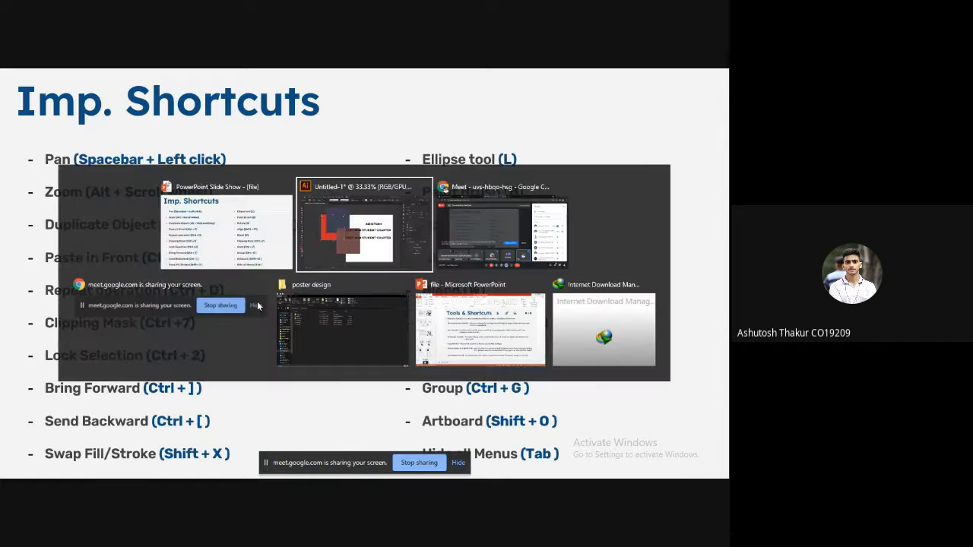
pyautogui.moveTo(357, 302); pyautogui.dragTo(295, 250)
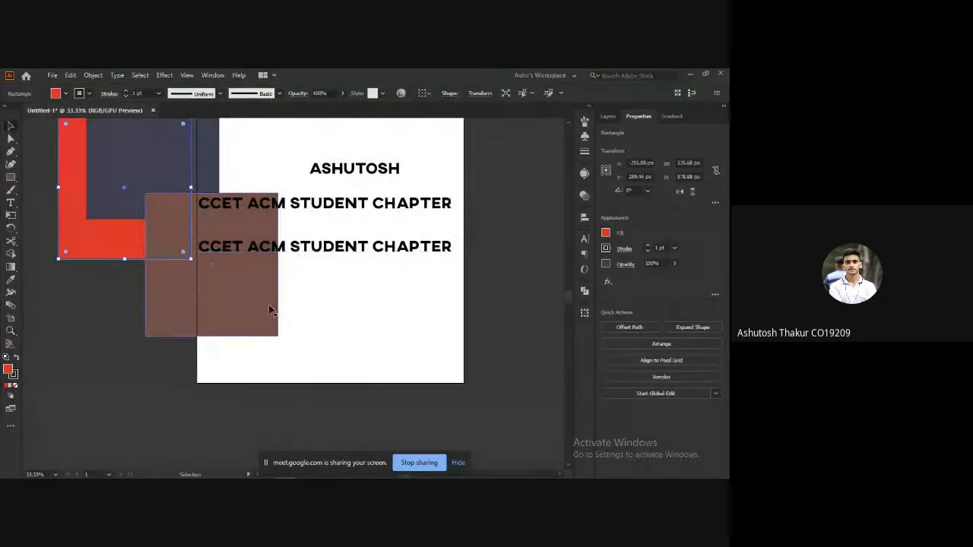
pyautogui.moveTo(269, 308); pyautogui.dragTo(386, 281)
pyautogui.scroll(1, 391, 289)
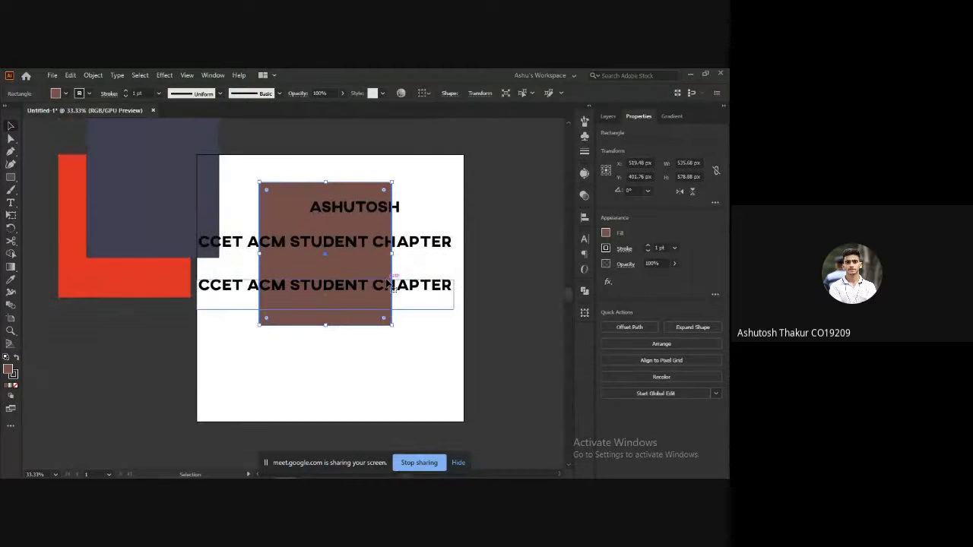
pyautogui.moveTo(317, 233); pyautogui.dragTo(306, 215)
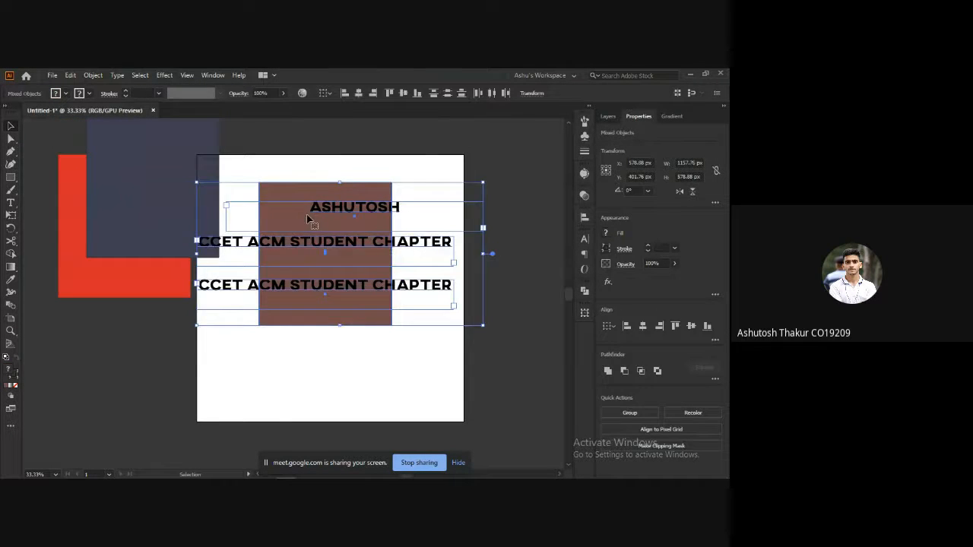
pyautogui.press('Delete')
# Move the blue-grey rectangle onto the artboard and scale it down to about 91 × 98 px.
pyautogui.moveTo(162, 203); pyautogui.dragTo(271, 259)
pyautogui.moveTo(343, 322); pyautogui.dragTo(293, 267)
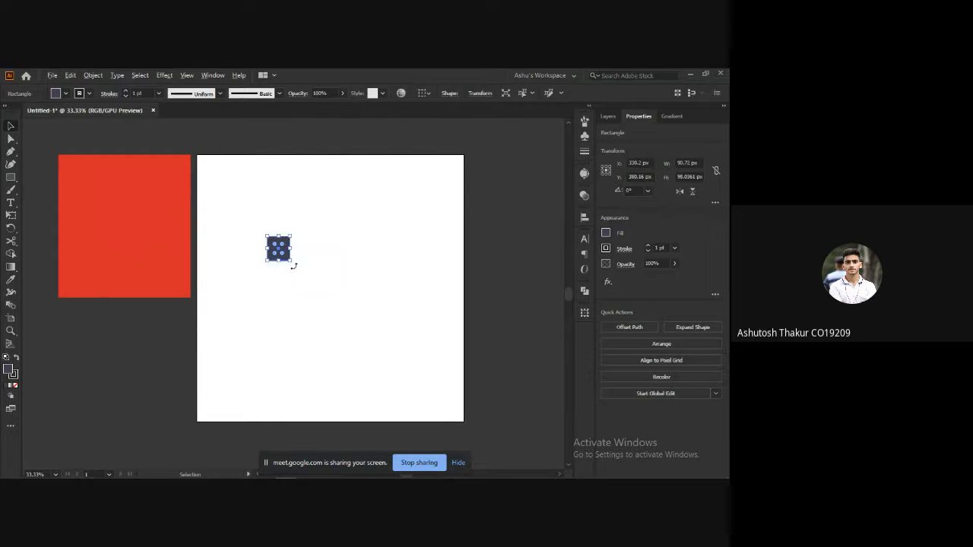
pyautogui.scroll(2, 293, 266)
pyautogui.scroll(-2, 295, 270)
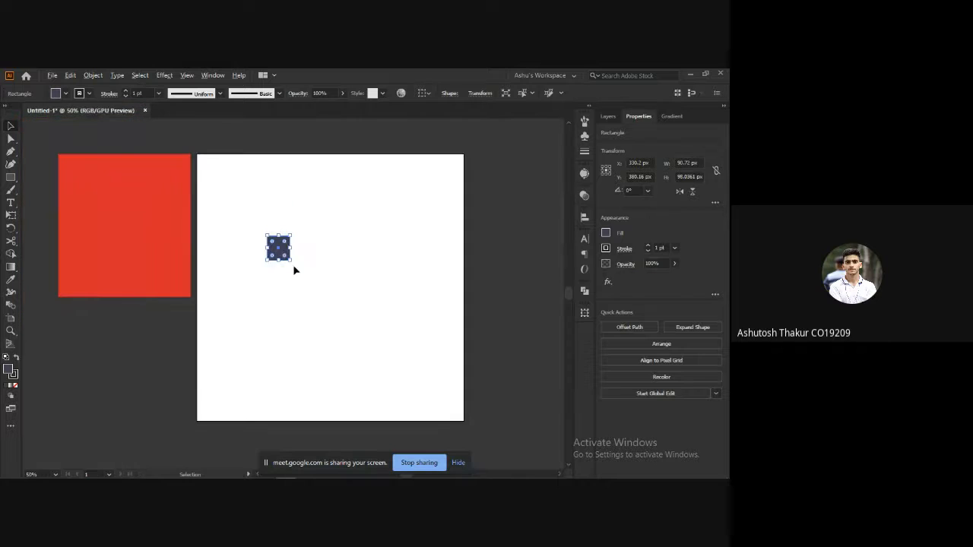
# Move the small blue-grey rectangle near the artboard's upper-left corner, to about X 114 px, Y 121 px.
pyautogui.click(314, 311)
pyautogui.moveTo(278, 247); pyautogui.dragTo(225, 186)
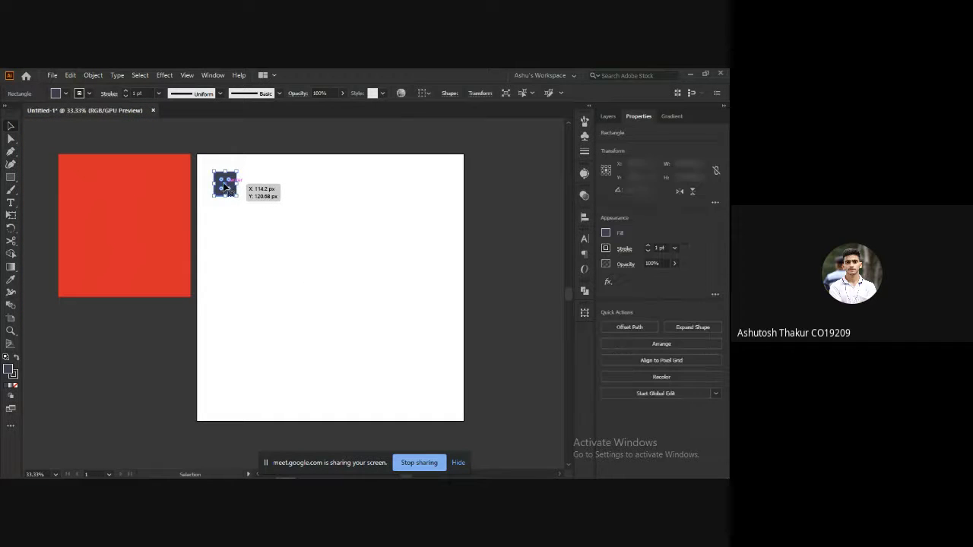
# Line up pasted copies of the small rectangle by hand in a row and delete them again, keeping only the original.
pyautogui.hotkey('ctrl', 'v')
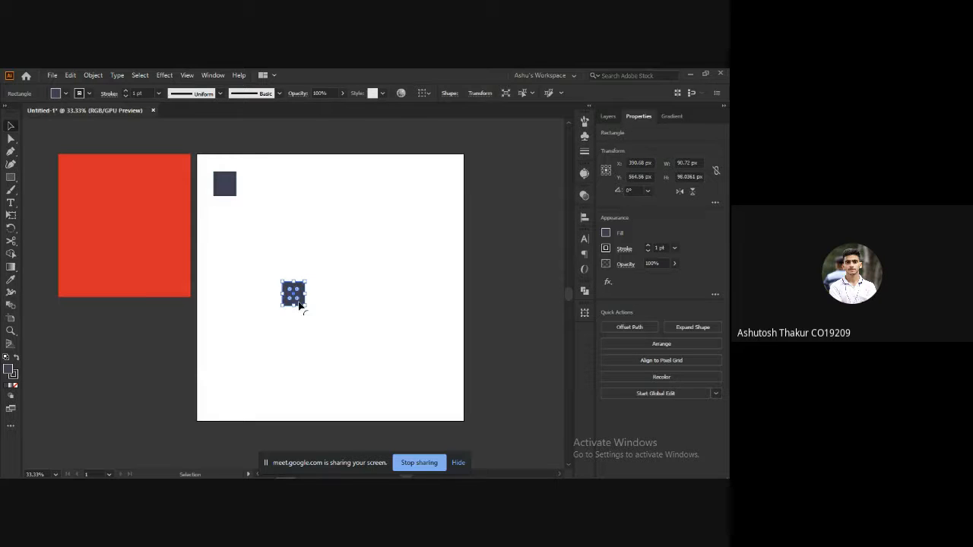
pyautogui.moveTo(294, 297); pyautogui.dragTo(285, 206)
pyautogui.scroll(1, 299, 197)
pyautogui.scroll(1, 293, 227)
pyautogui.moveTo(285, 207); pyautogui.dragTo(377, 207)
pyautogui.moveTo(380, 207); pyautogui.dragTo(428, 207)
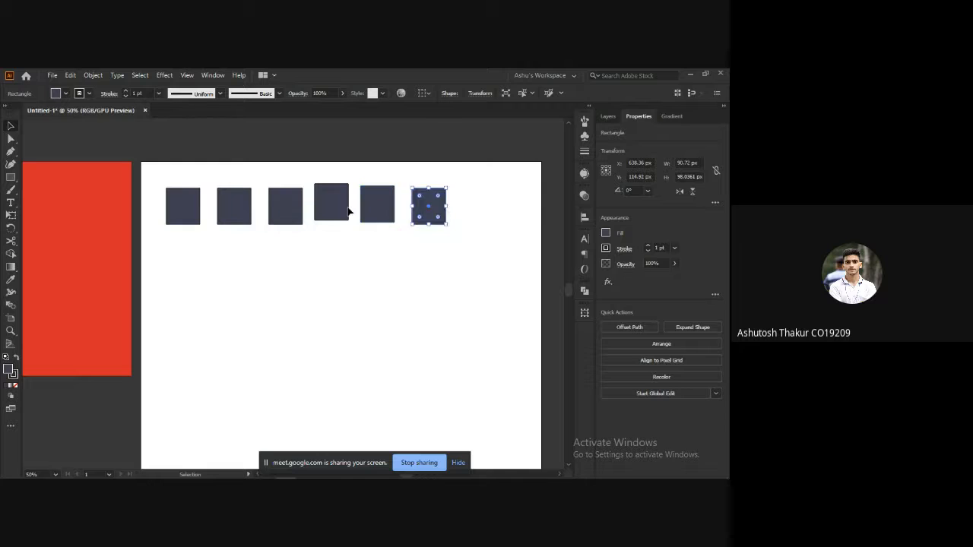
pyautogui.click(332, 206)
pyautogui.moveTo(366, 206); pyautogui.dragTo(367, 210)
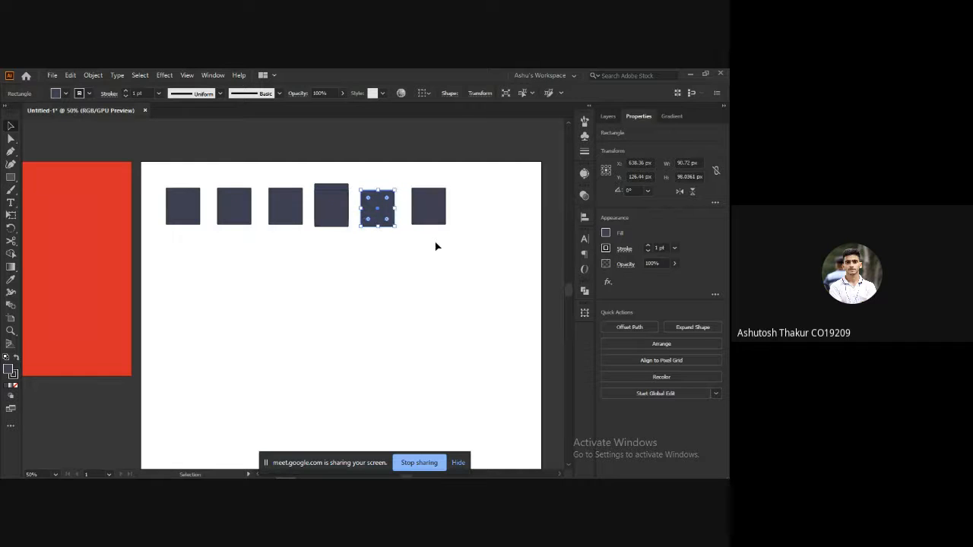
pyautogui.moveTo(426, 245); pyautogui.dragTo(222, 191)
pyautogui.press('Delete')
# Duplicate the rectangle about 128 px to its right and repeat the operation six times to build a row of eight.
pyautogui.click(190, 212)
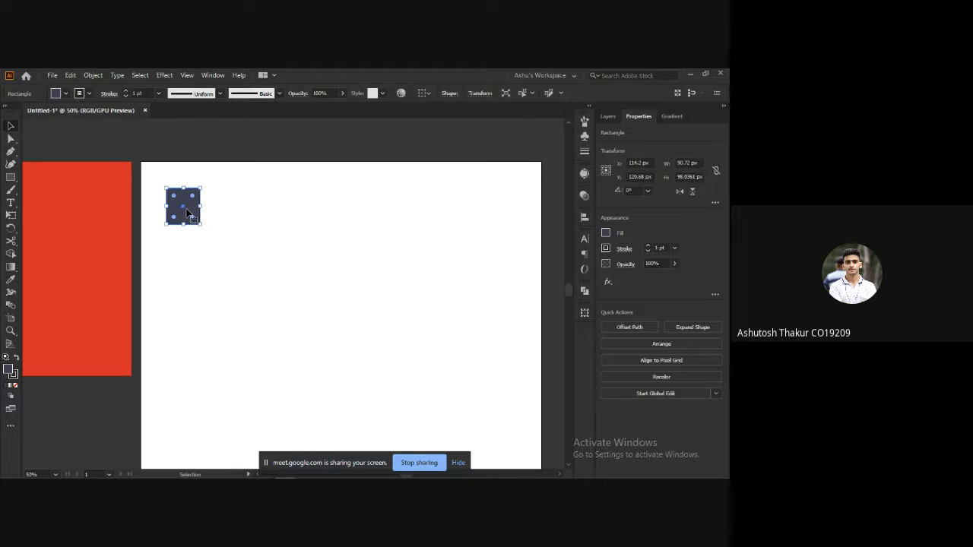
pyautogui.moveTo(185, 212); pyautogui.dragTo(232, 211)
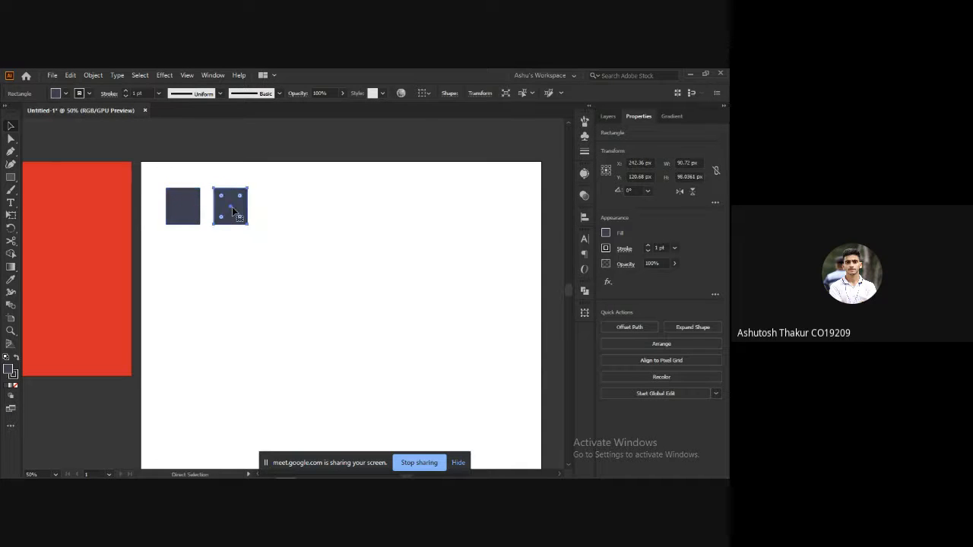
pyautogui.hotkey('ctrl', 'd')
pyautogui.hotkey('ctrl', 'd')
pyautogui.hotkey('ctrl', 'd')
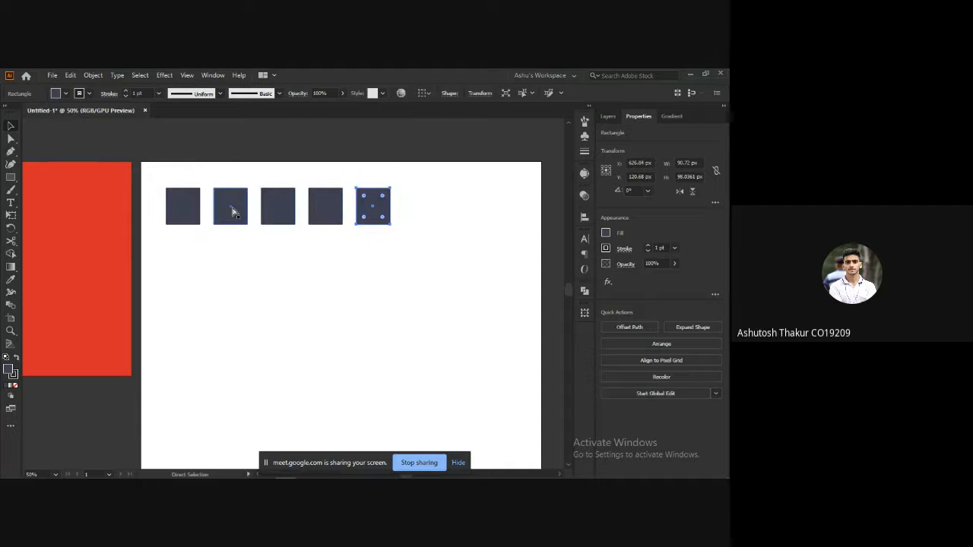
pyautogui.hotkey('ctrl', 'd')
pyautogui.hotkey('ctrl', 'd')
pyautogui.hotkey('ctrl', 'd')
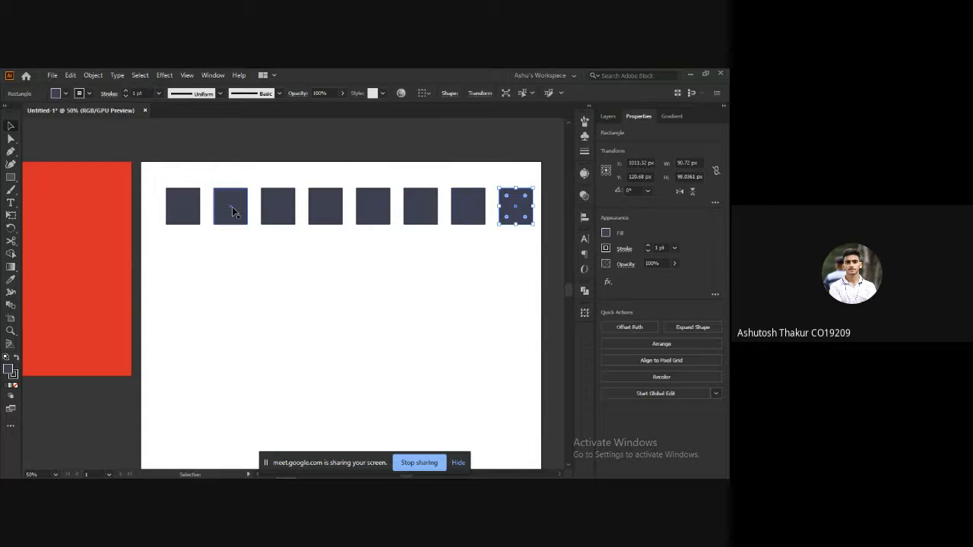
# Duplicate the first rectangle about 120 px straight down and repeat the operation six times to build a column of eight.
pyautogui.scroll(-1, 233, 212)
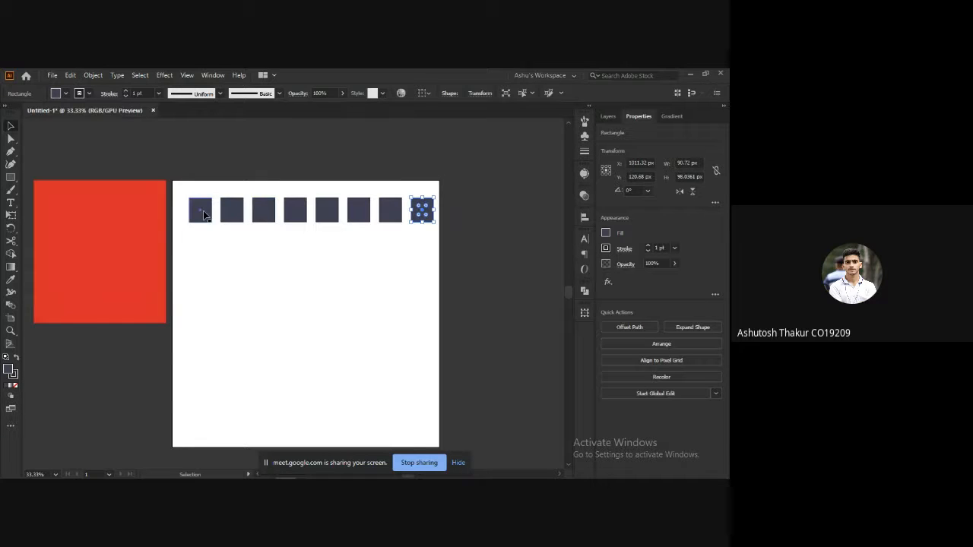
pyautogui.moveTo(203, 215); pyautogui.dragTo(203, 246)
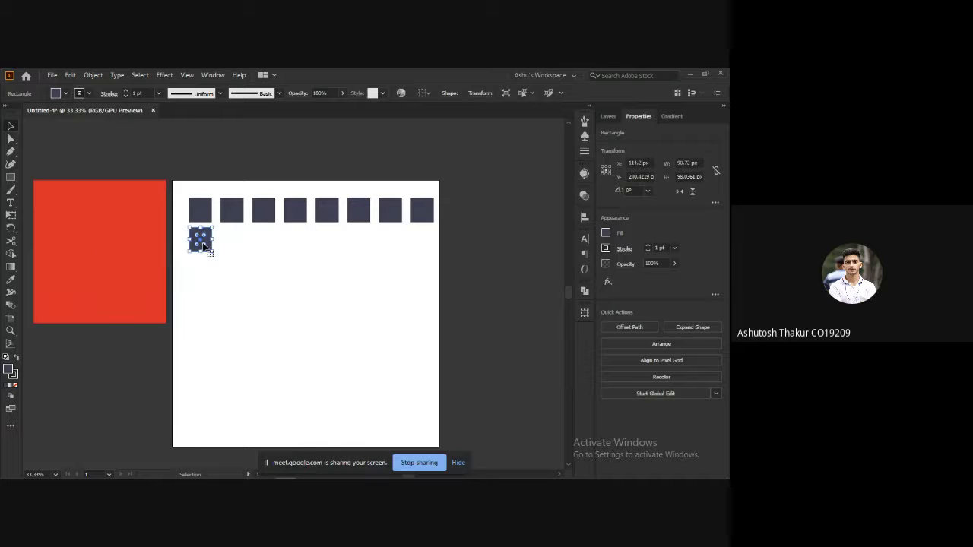
pyautogui.hotkey('ctrl', 'd')
pyautogui.hotkey('ctrl', 'd')
pyautogui.hotkey('ctrl', 'd')
pyautogui.hotkey('ctrl', 'd')
pyautogui.hotkey('ctrl', 'd')
pyautogui.hotkey('ctrl', 'd')
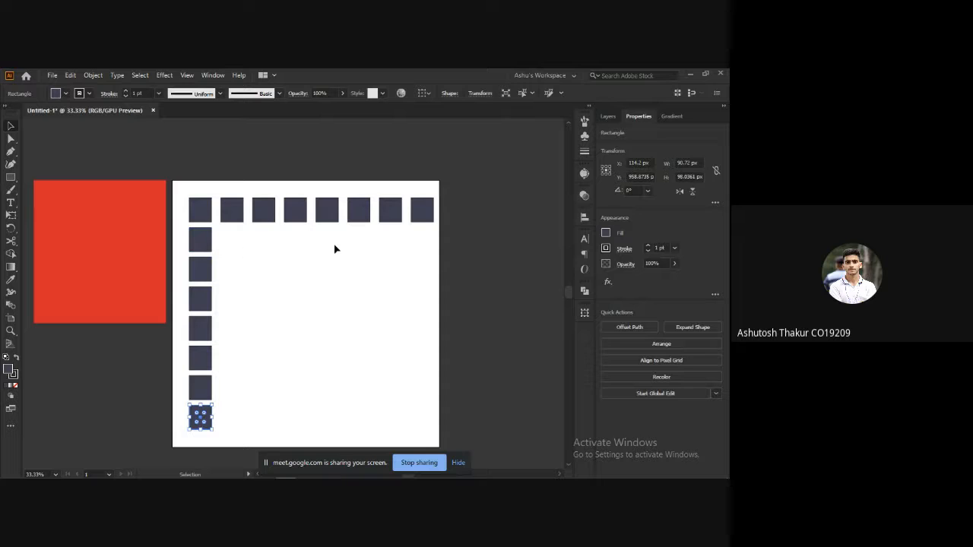
# Duplicate the top row's other seven rectangles one row down and repeat the operation to fill an 8 × 8 grid.
pyautogui.moveTo(443, 258); pyautogui.dragTo(232, 243)
pyautogui.hotkey('ctrl', 'd')
pyautogui.hotkey('ctrl', 'd')
pyautogui.hotkey('ctrl', 'd')
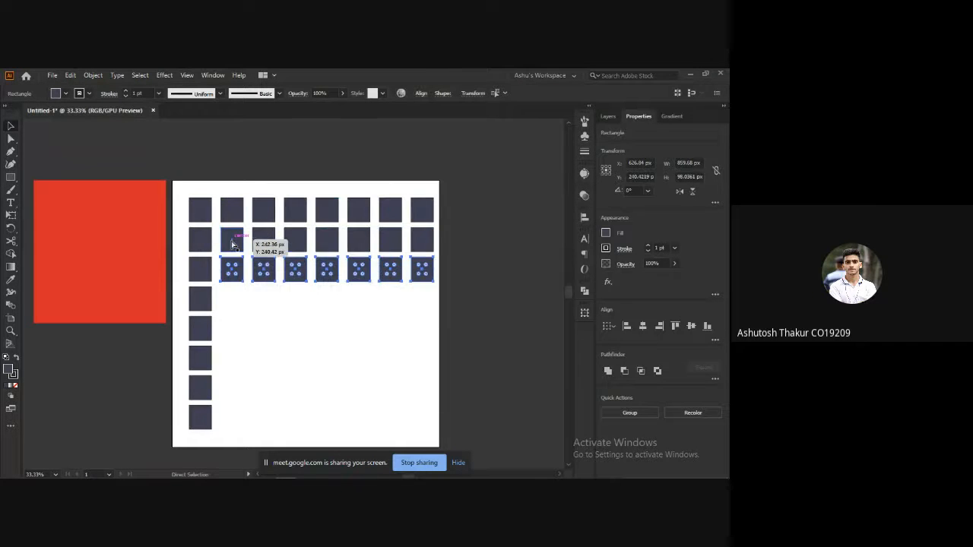
pyautogui.hotkey('ctrl', 'd')
pyautogui.hotkey('ctrl', 'd')
pyautogui.hotkey('ctrl', 'd')
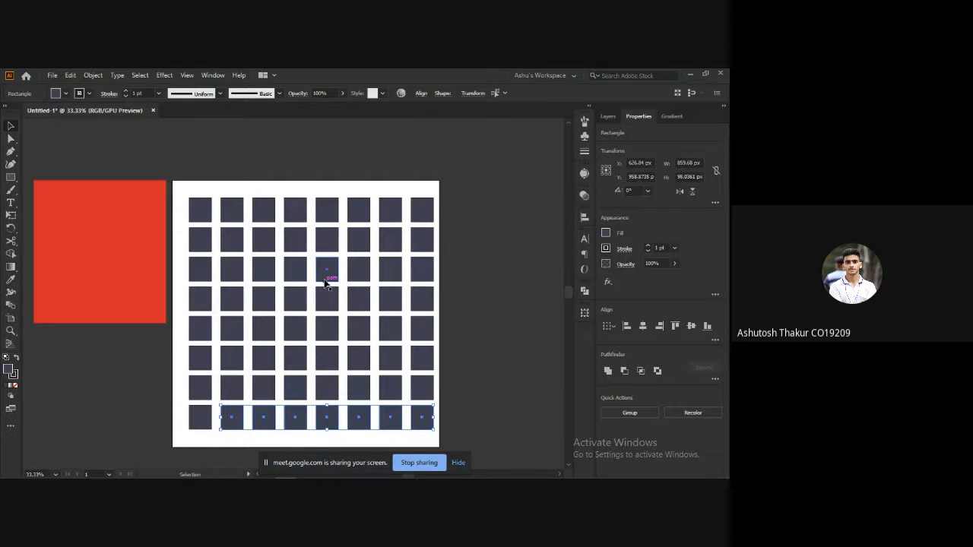
# Delete the seven selected rectangles in the bottom row, check the Imp. Shortcuts slide in PowerPoint, and return to Illustrator.
pyautogui.scroll(-2, 328, 285)
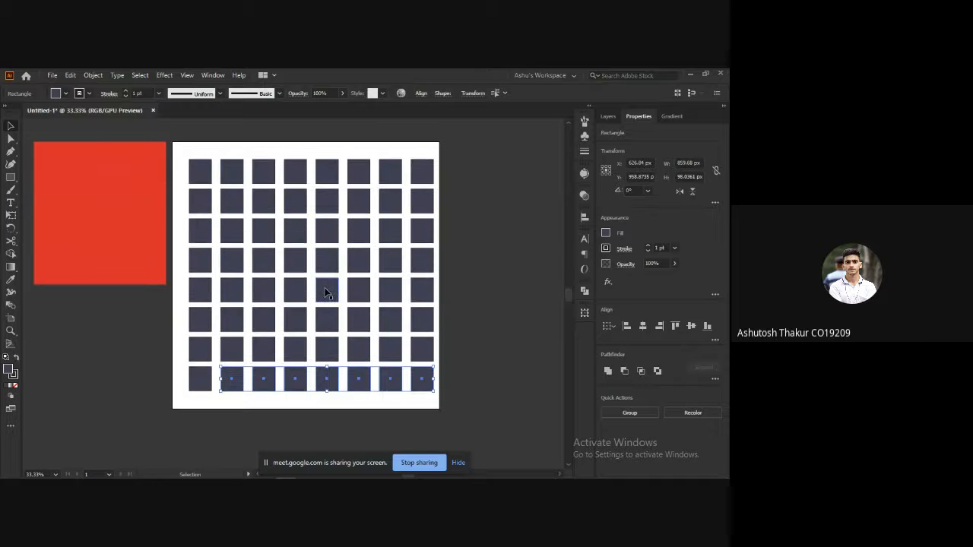
pyautogui.press('Delete')
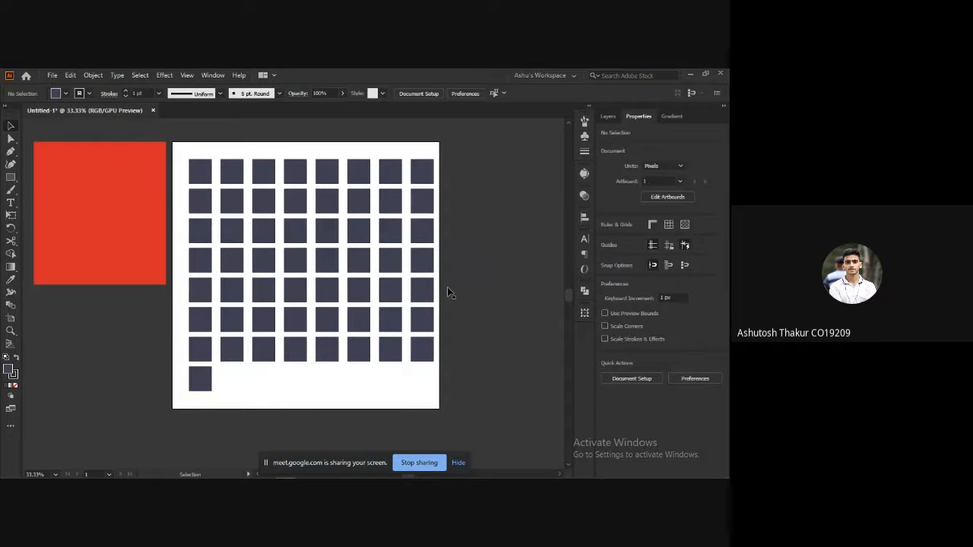
pyautogui.hotkey('alt', 'Tab')
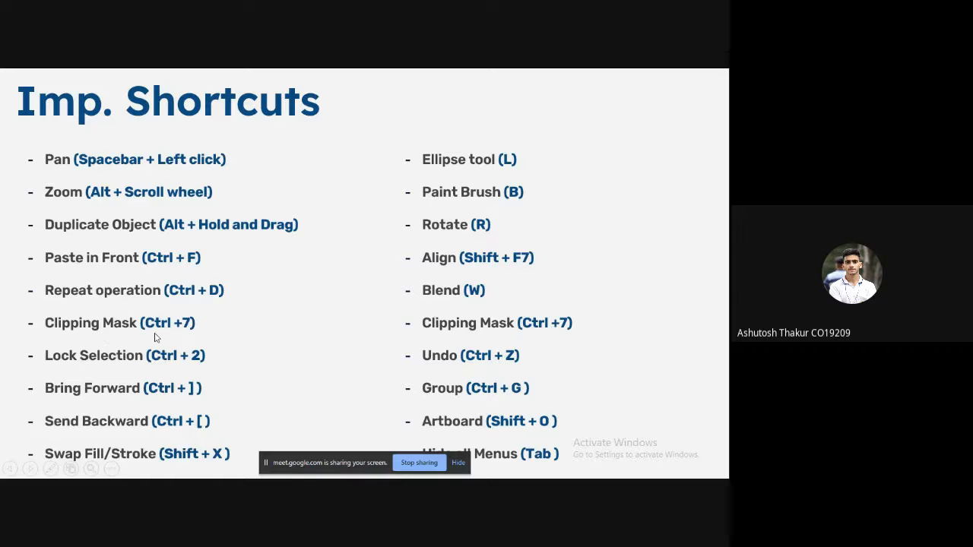
pyautogui.hotkey('alt', 'Tab')
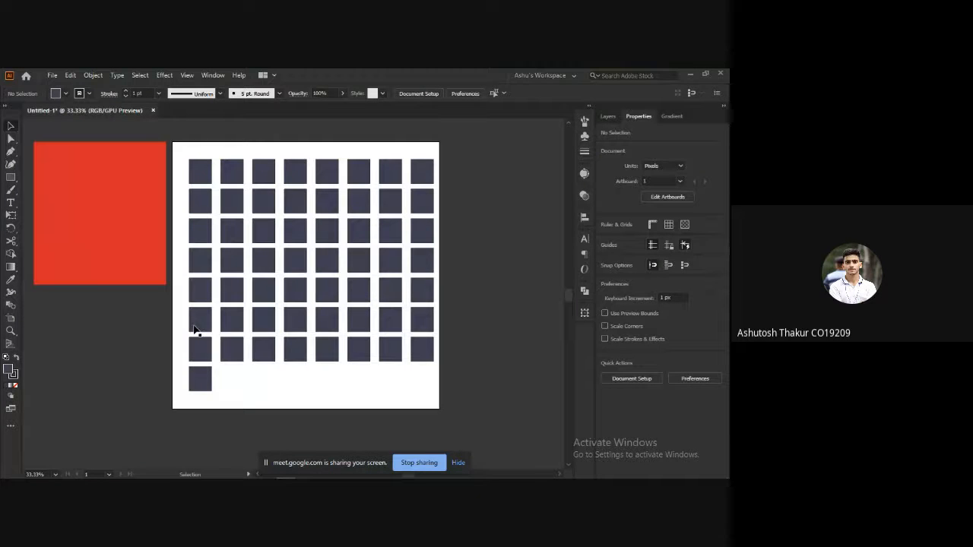
# Restore the seven missing rectangles in the grid's bottom row.
pyautogui.moveTo(404, 394); pyautogui.dragTo(312, 370)
pyautogui.click(239, 355)
pyautogui.click(263, 357)
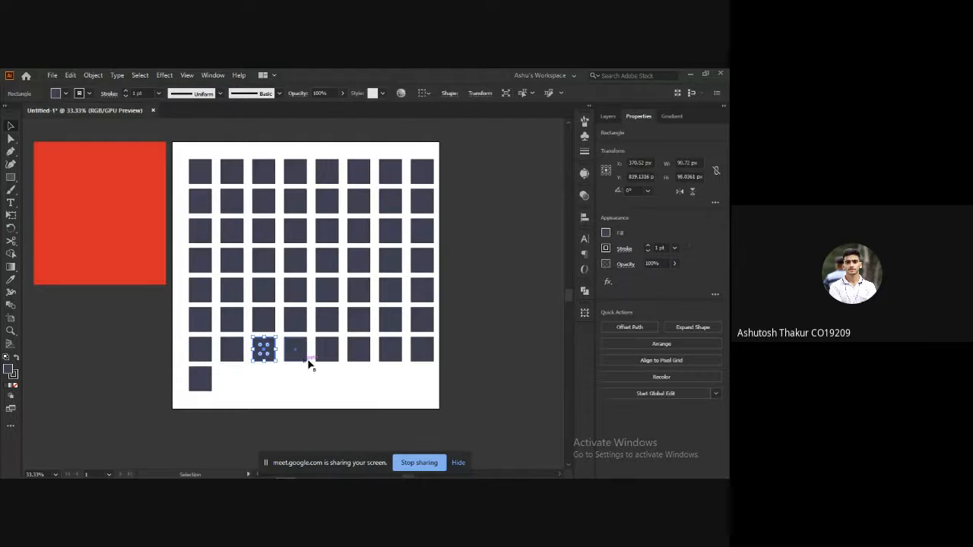
pyautogui.moveTo(417, 378); pyautogui.dragTo(231, 380)
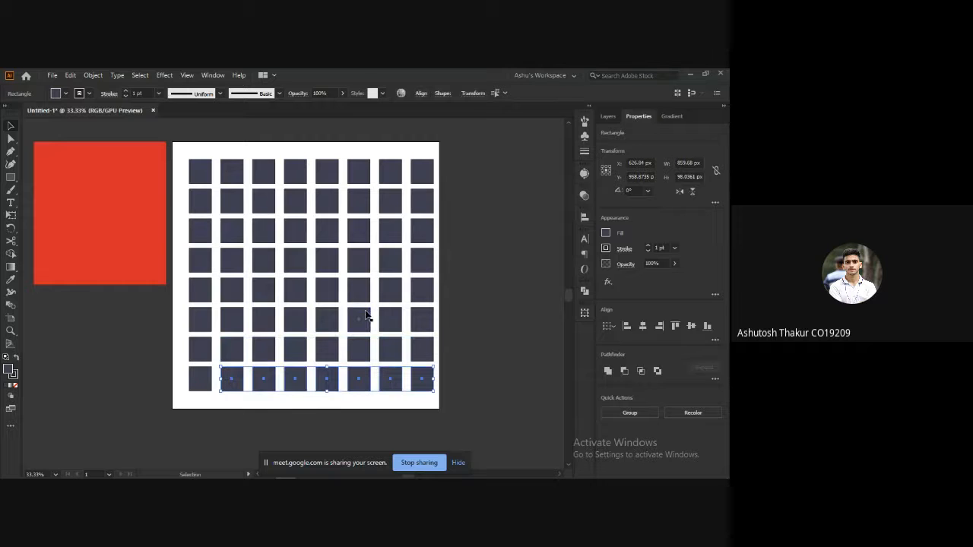
# Move the red rectangle from the artboard's left side to the empty canvas on its right.
pyautogui.moveTo(513, 287)
pyautogui.mouseDown()
pyautogui.moveTo(482, 319)
pyautogui.moveTo(507, 292)
pyautogui.mouseUp()
pyautogui.moveTo(117, 215); pyautogui.dragTo(374, 265)
pyautogui.moveTo(375, 265); pyautogui.dragTo(420, 256)
# Reshape the red rectangle into a slanted diamond by pulling its upper-left and lower-right anchor points inward with Direct Selection.
pyautogui.press('a')
pyautogui.moveTo(352, 192)
pyautogui.mouseDown()
pyautogui.moveTo(361, 205)
pyautogui.moveTo(352, 205)
pyautogui.mouseUp()
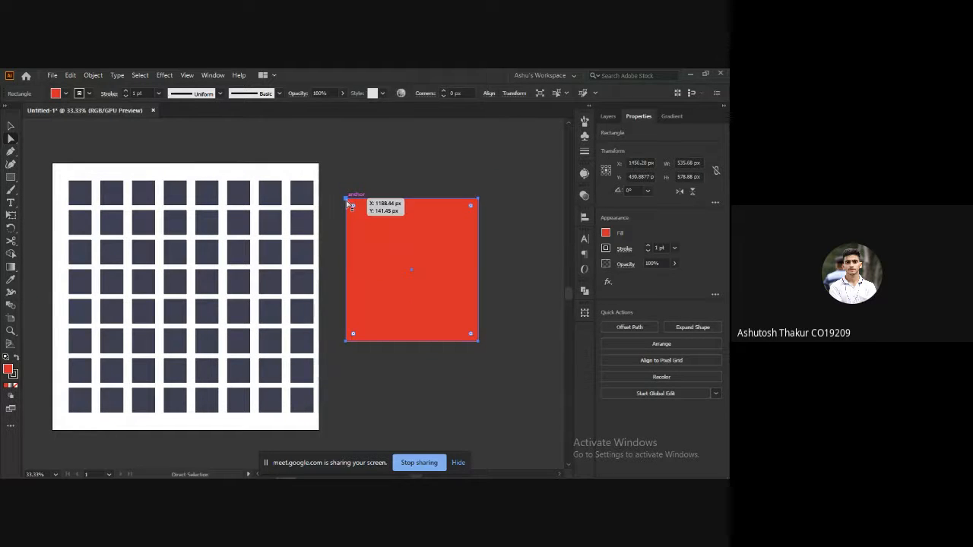
pyautogui.moveTo(351, 205); pyautogui.dragTo(390, 242)
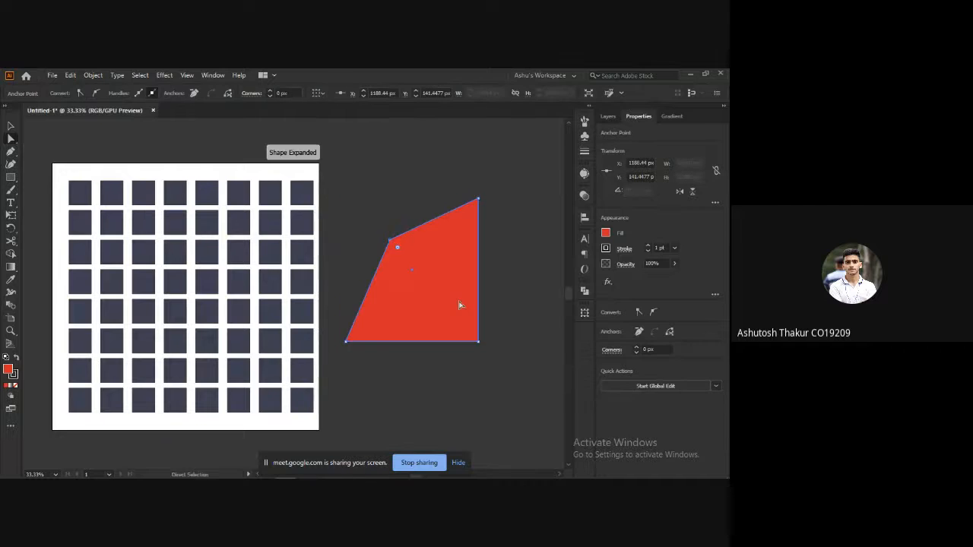
pyautogui.moveTo(481, 347); pyautogui.dragTo(440, 296)
# Move the red diamond onto the grid of rectangles and bring it to the front.
pyautogui.press('v')
pyautogui.moveTo(408, 268); pyautogui.dragTo(197, 280)
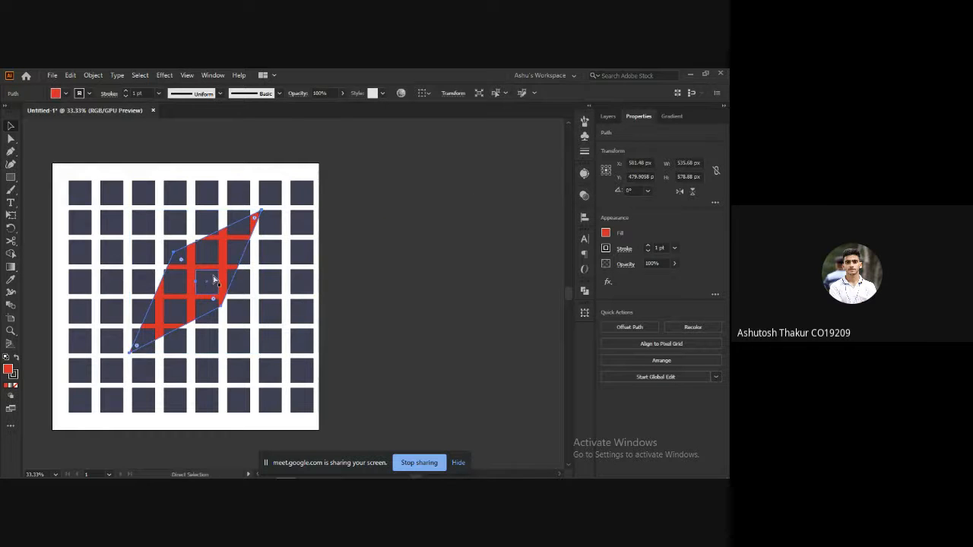
pyautogui.hotkey('ctrl', 'shift', ']')
# Reposition the red diamond over the grid and scale it up to about 851 × 920 px.
pyautogui.moveTo(317, 278); pyautogui.dragTo(432, 242)
pyautogui.moveTo(306, 244); pyautogui.dragTo(294, 256)
pyautogui.moveTo(367, 331); pyautogui.dragTo(407, 374)
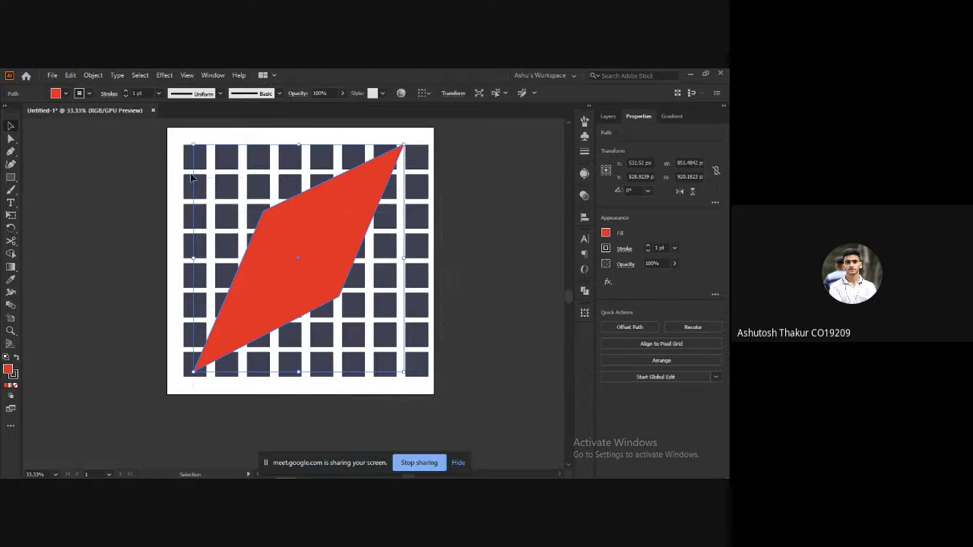
# Select all objects and make a clipping mask that clips the grid to the red diamond's shape.
pyautogui.hotkey('ctrl', 'a')
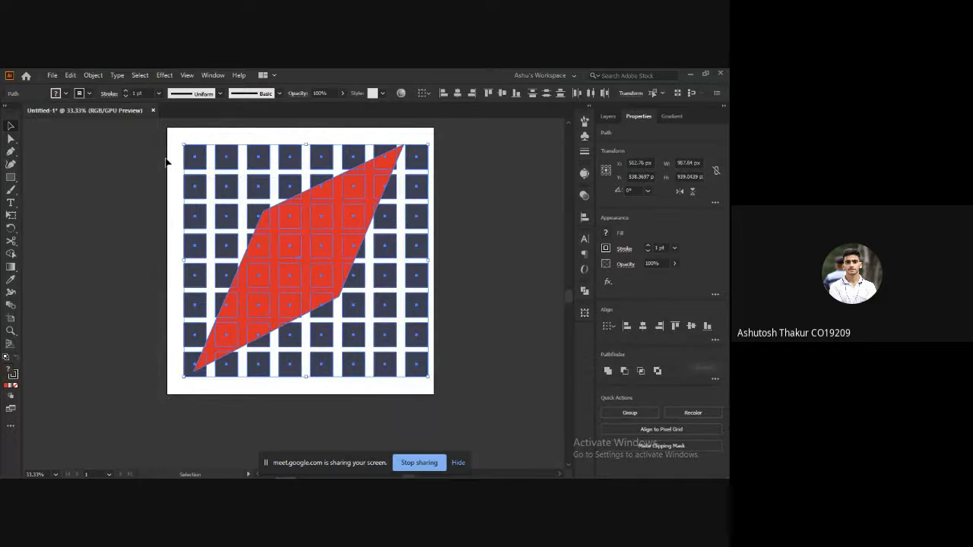
pyautogui.hotkey('alt', 'Tab')
pyautogui.hotkey('alt', 'Tab')
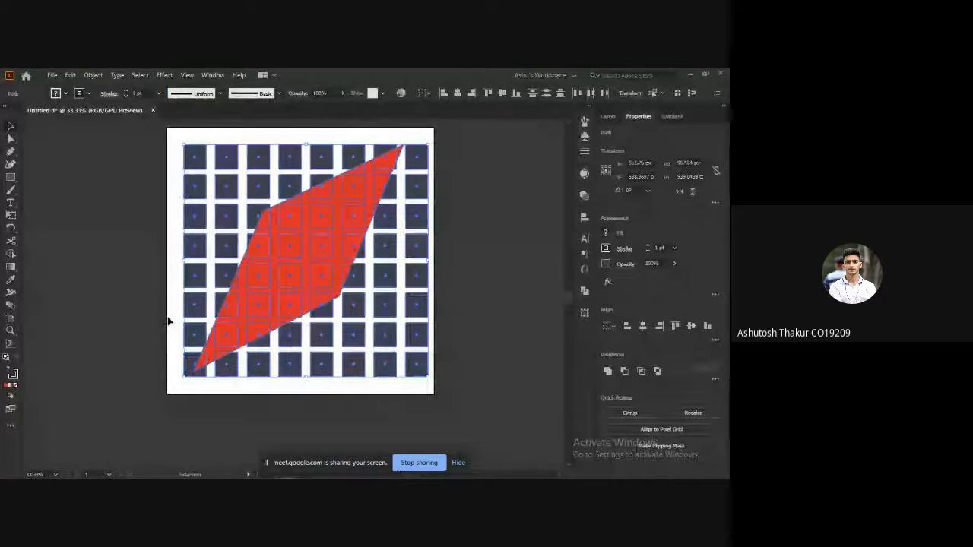
pyautogui.hotkey('ctrl', '7')
pyautogui.press('v')
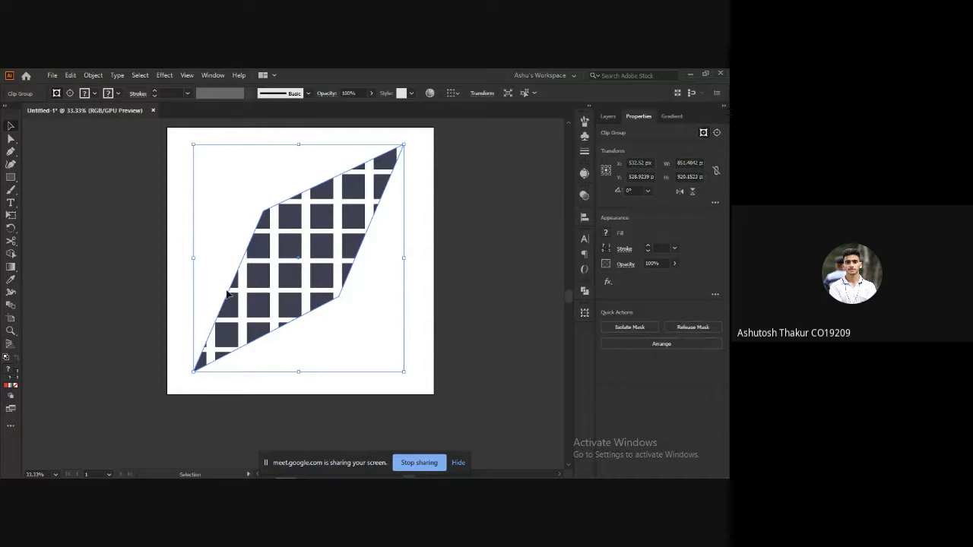
pyautogui.click(427, 266)
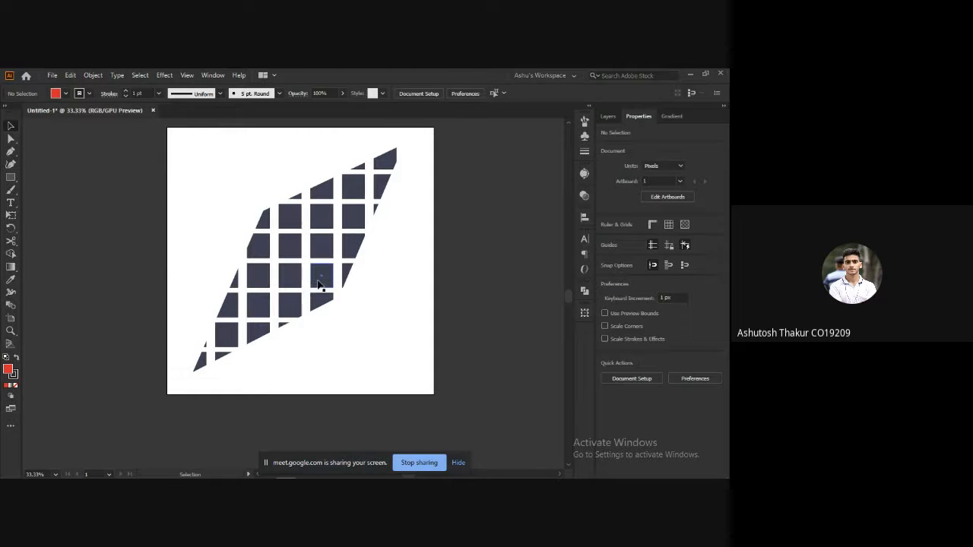
# Release the clipping mask on the diamond-shaped clip group and clear the selection.
pyautogui.rightClick(310, 287)
pyautogui.rightClick(303, 251)
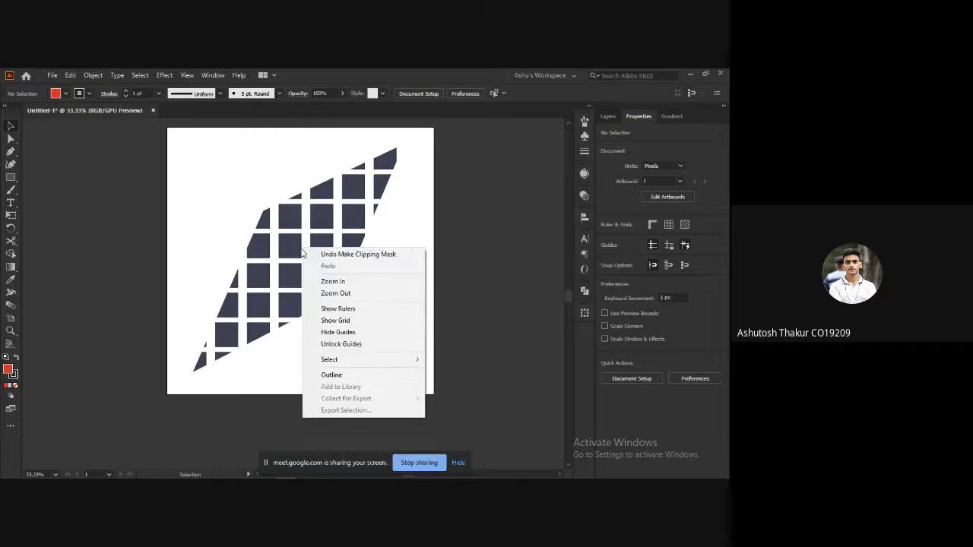
pyautogui.click(296, 249)
pyautogui.rightClick(296, 249)
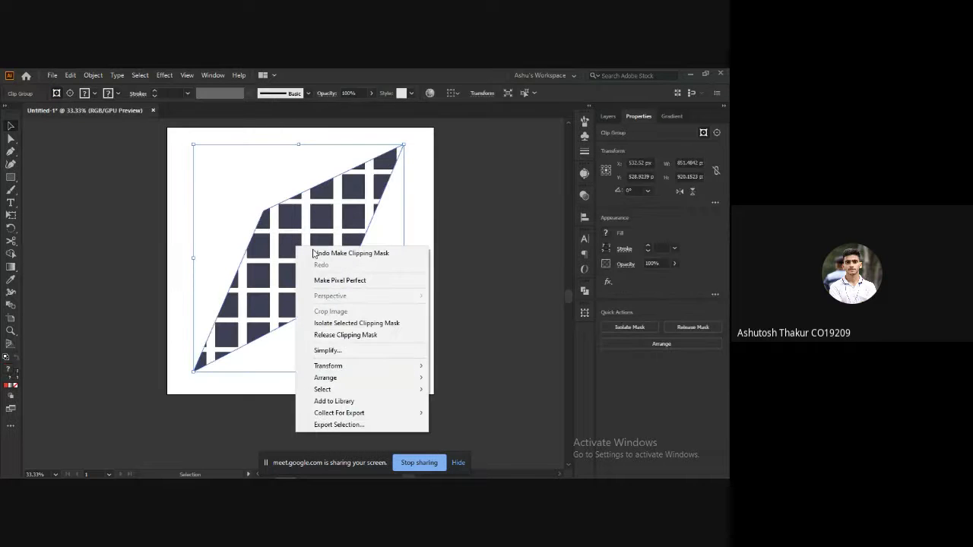
pyautogui.click(350, 335)
pyautogui.click(336, 287)
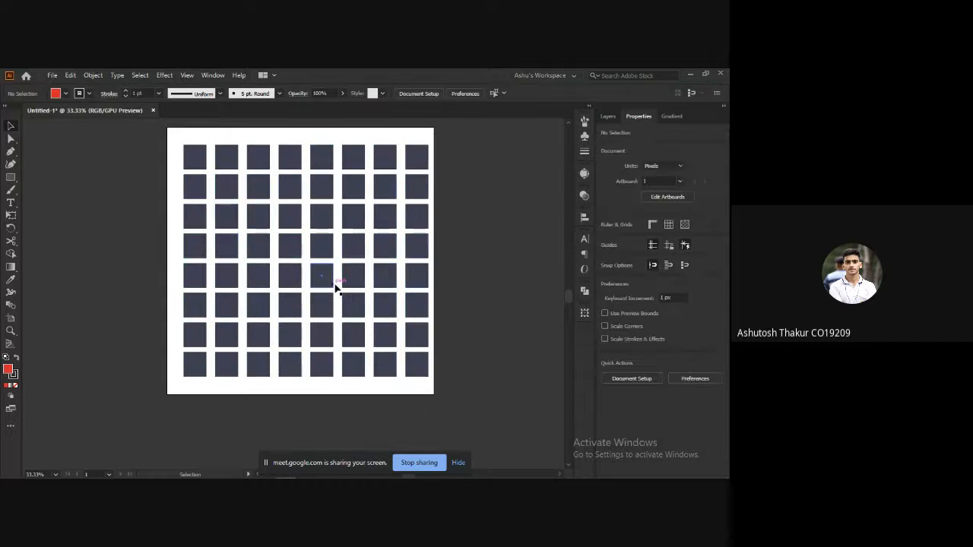
# Check the important shortcuts slide in the PowerPoint slide show and return to Illustrator.
pyautogui.hotkey('alt', 'Tab')
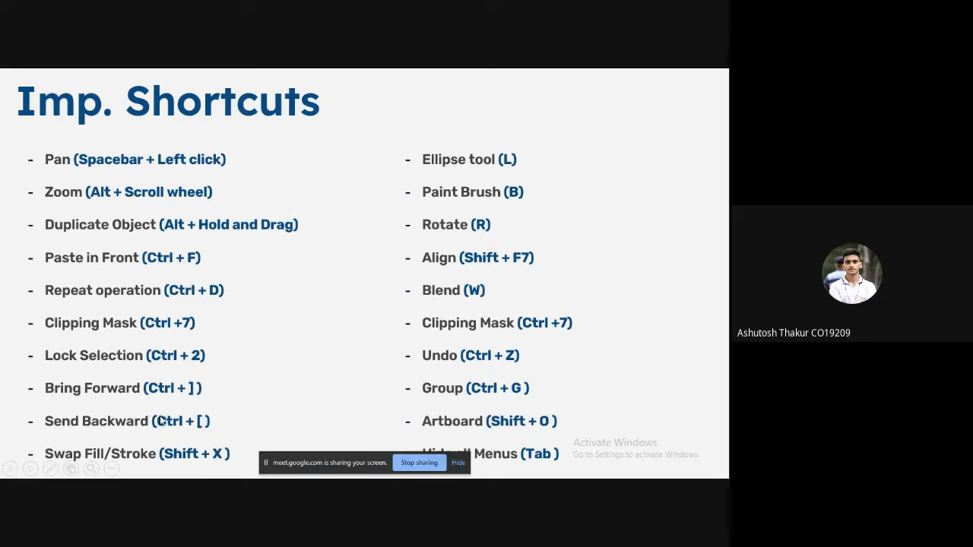
pyautogui.click(175, 450)
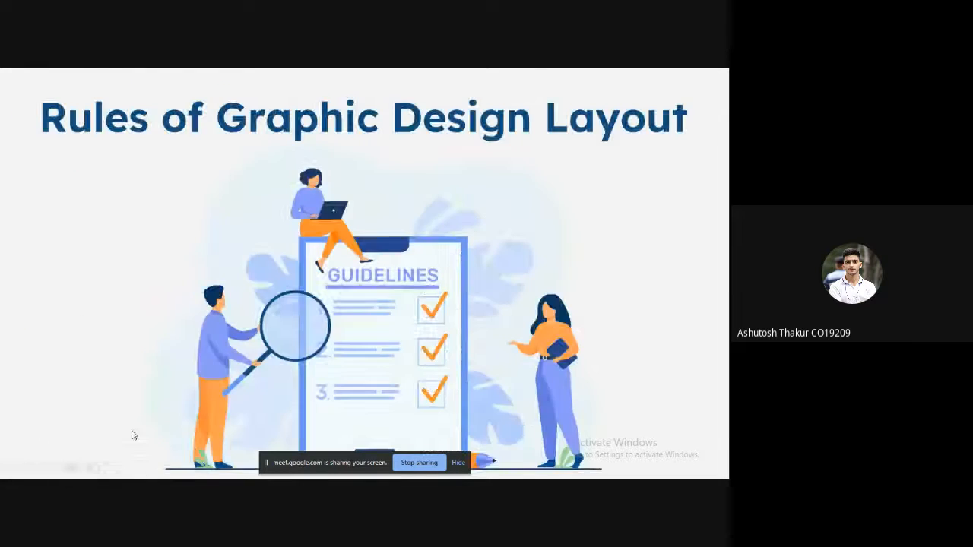
pyautogui.press('Left')
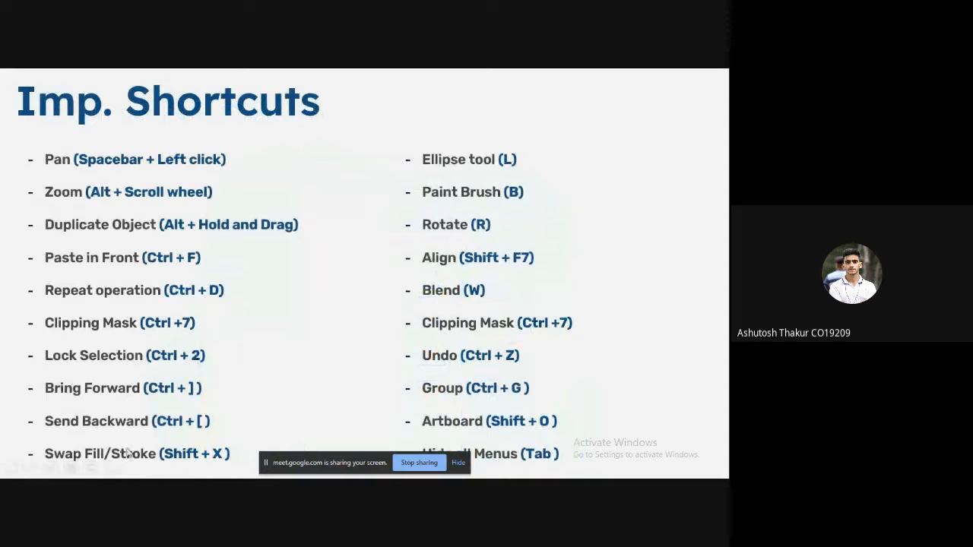
pyautogui.hotkey('alt', 'Tab')
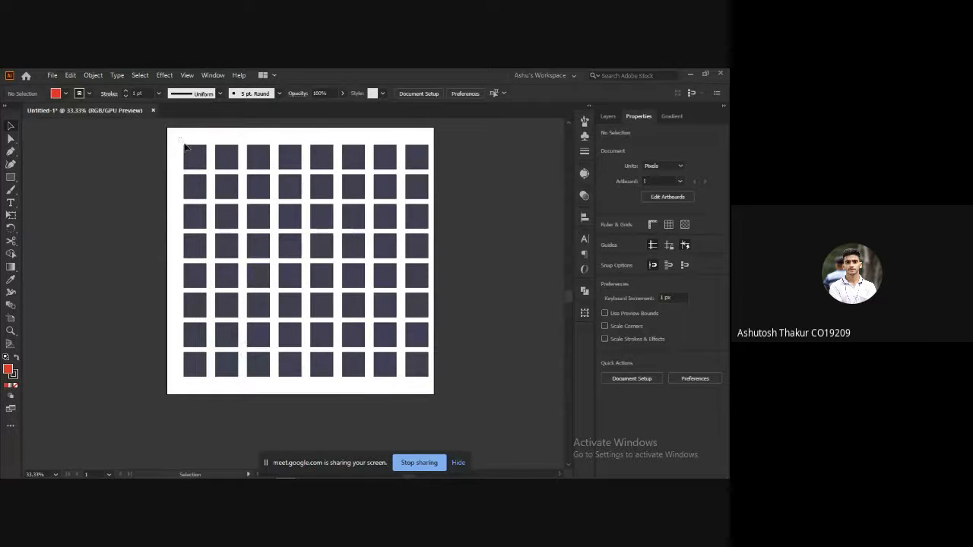
# Delete the unfilled diamond path left over the grid of squares.
pyautogui.moveTo(180, 138); pyautogui.dragTo(433, 390)
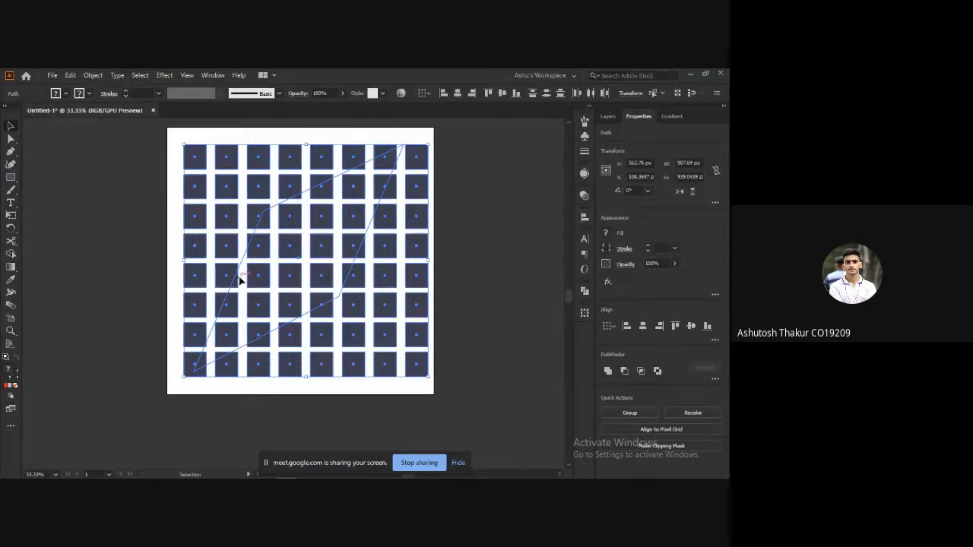
pyautogui.click(153, 261)
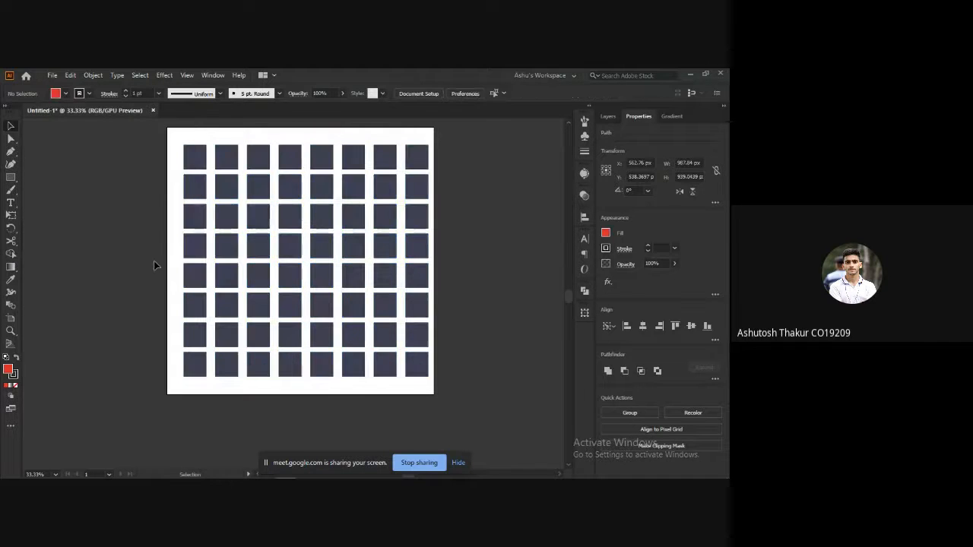
pyautogui.click(241, 257)
pyautogui.press('Delete')
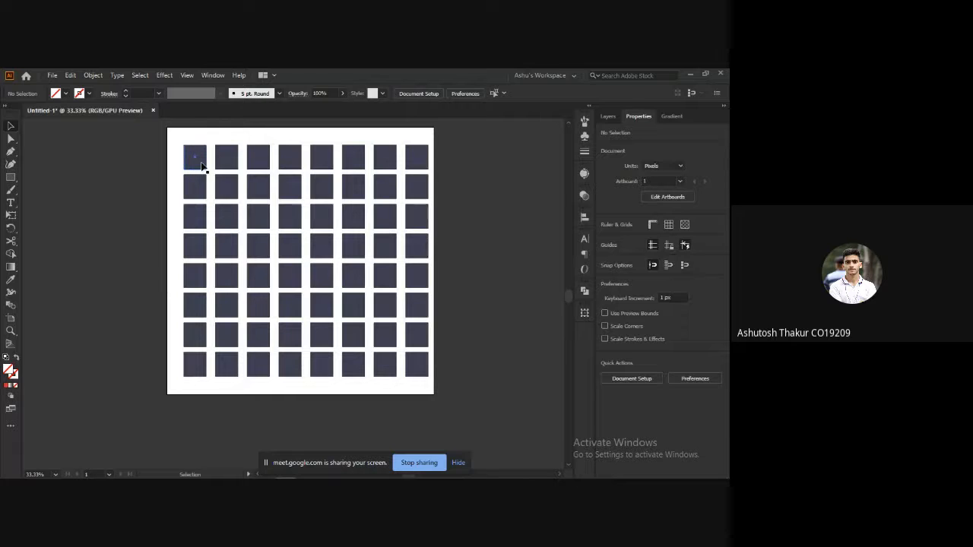
# Select all the squares of the grid and set their stroke to none.
pyautogui.moveTo(178, 138); pyautogui.dragTo(432, 388)
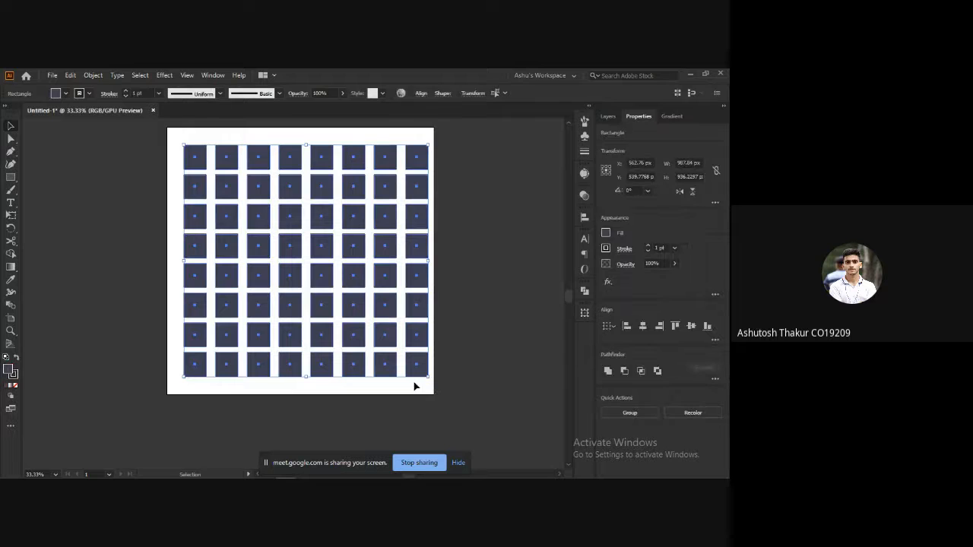
pyautogui.click(16, 385)
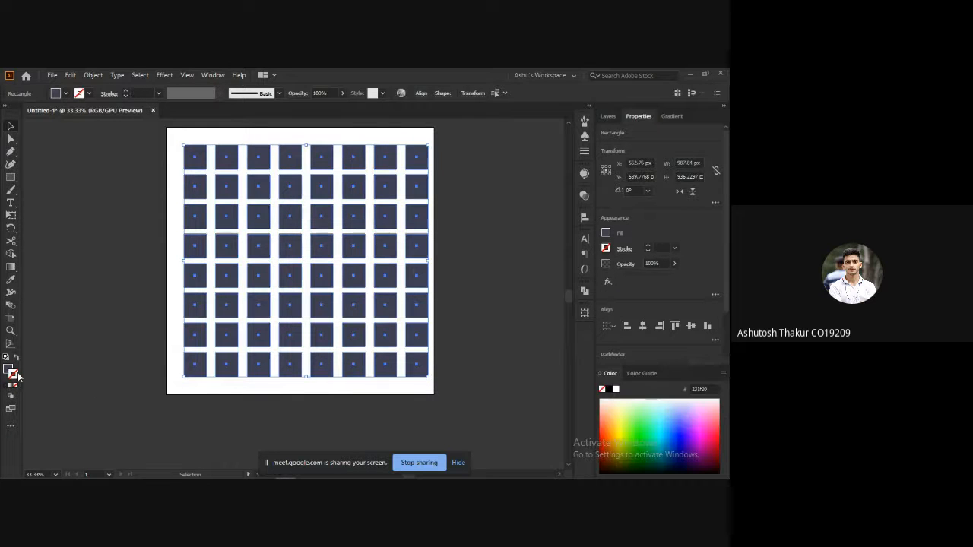
pyautogui.hotkey('alt', 'Tab')
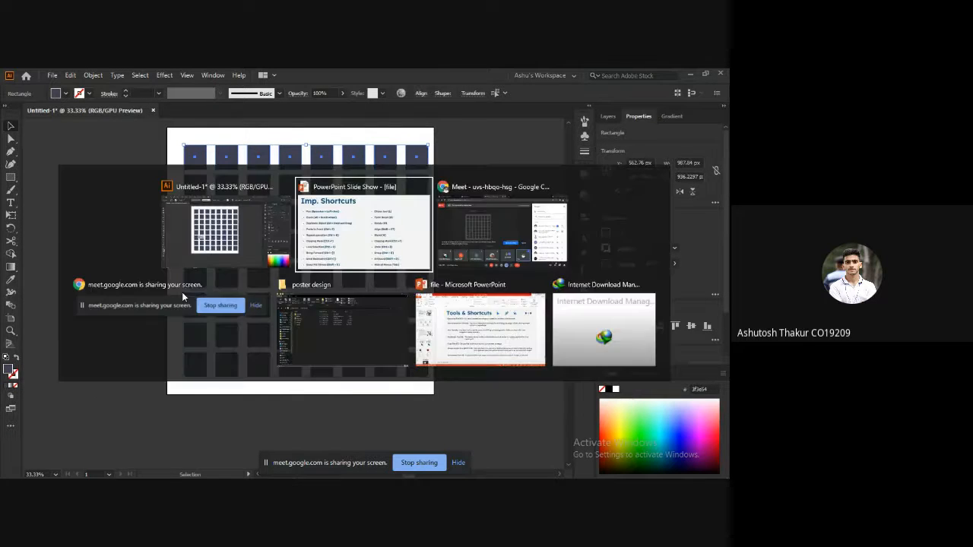
pyautogui.hotkey('alt', 'Tab')
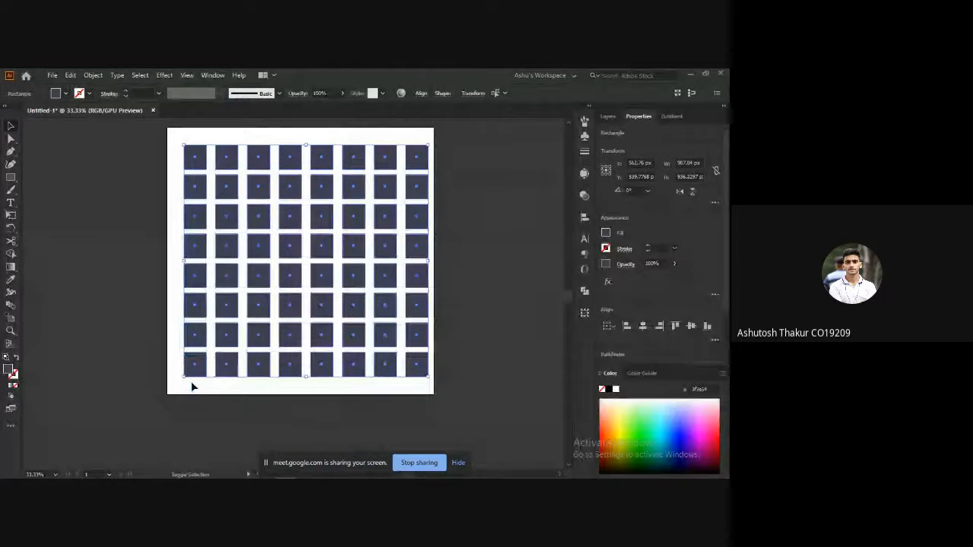
# Swap the fill and stroke of all the grid squares, and swap them back.
pyautogui.hotkey('shift', 'x')
pyautogui.click(175, 199)
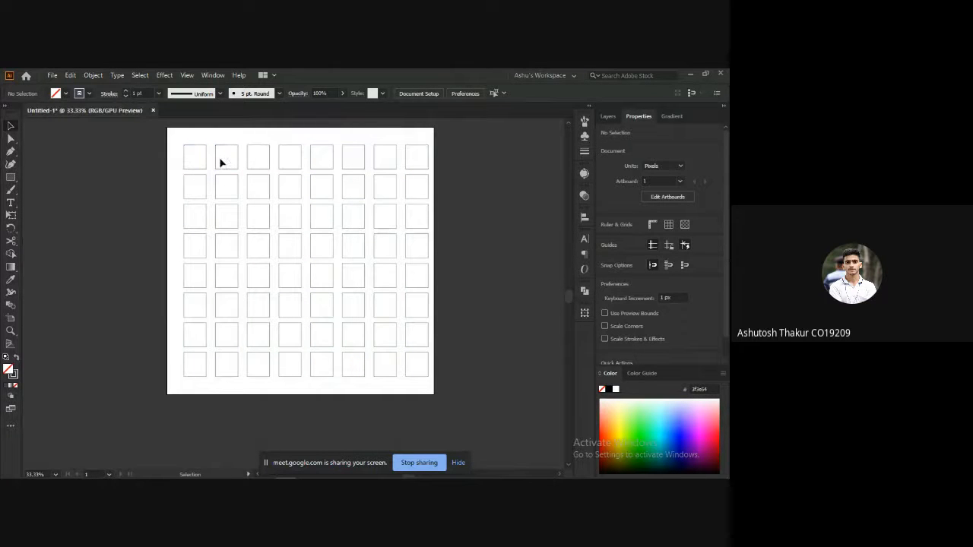
pyautogui.moveTo(426, 395); pyautogui.dragTo(174, 145)
pyautogui.click(181, 158)
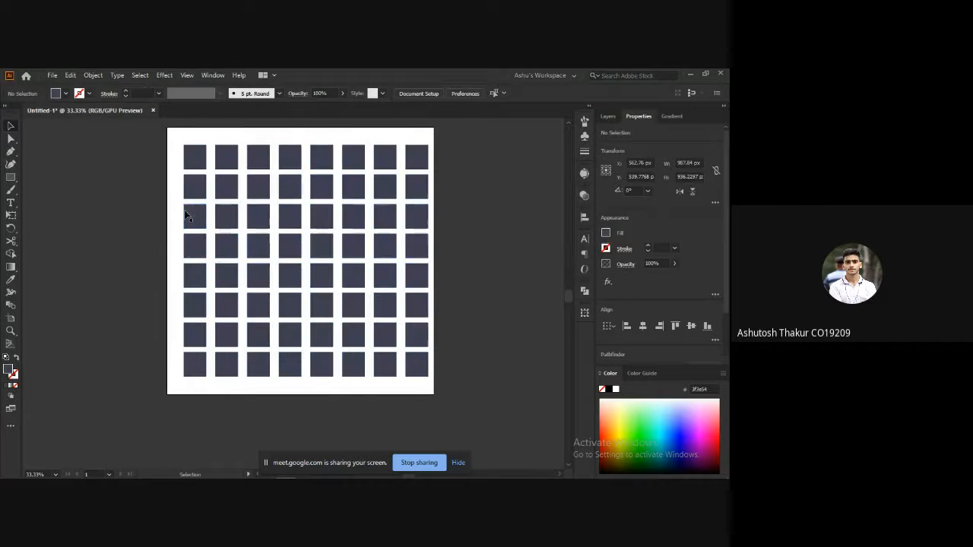
# Move the grid's top-left square off the artboard to its left and scale it up to about 635 × 686 px.
pyautogui.scroll(-1, 147, 305)
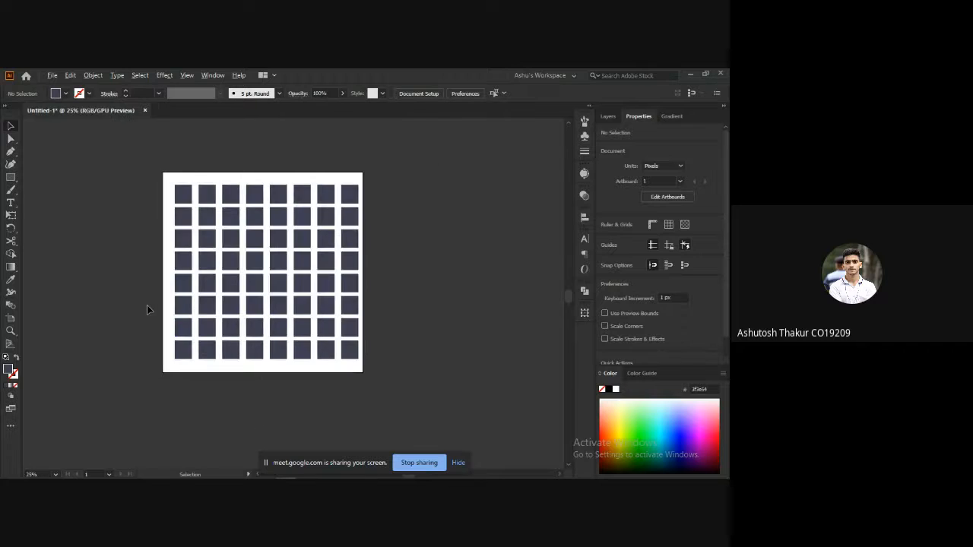
pyautogui.scroll(1, 146, 305)
pyautogui.moveTo(31, 381); pyautogui.dragTo(47, 423)
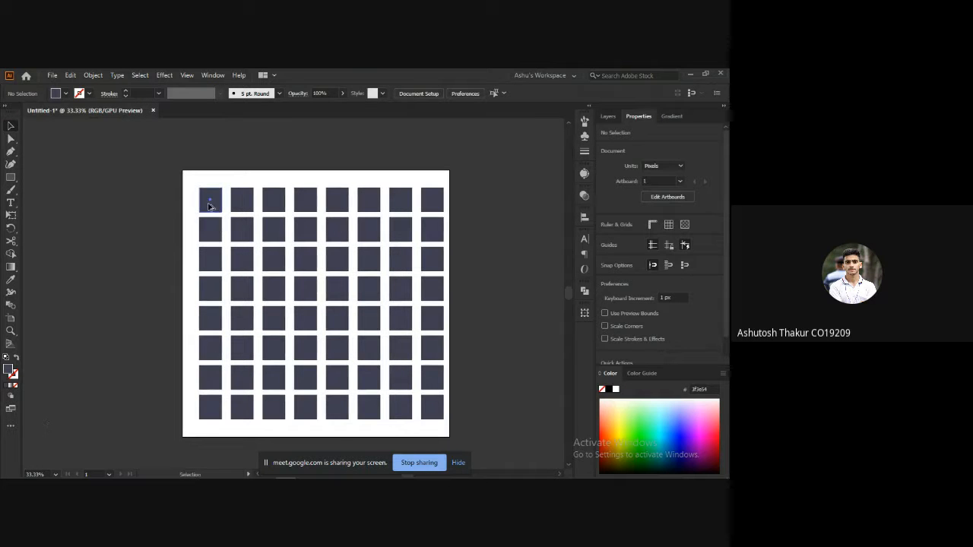
pyautogui.click(210, 200)
pyautogui.moveTo(210, 201); pyautogui.dragTo(267, 202)
pyautogui.moveTo(261, 206); pyautogui.dragTo(244, 349)
pyautogui.moveTo(240, 373); pyautogui.dragTo(367, 406)
pyautogui.moveTo(319, 296); pyautogui.dragTo(287, 318)
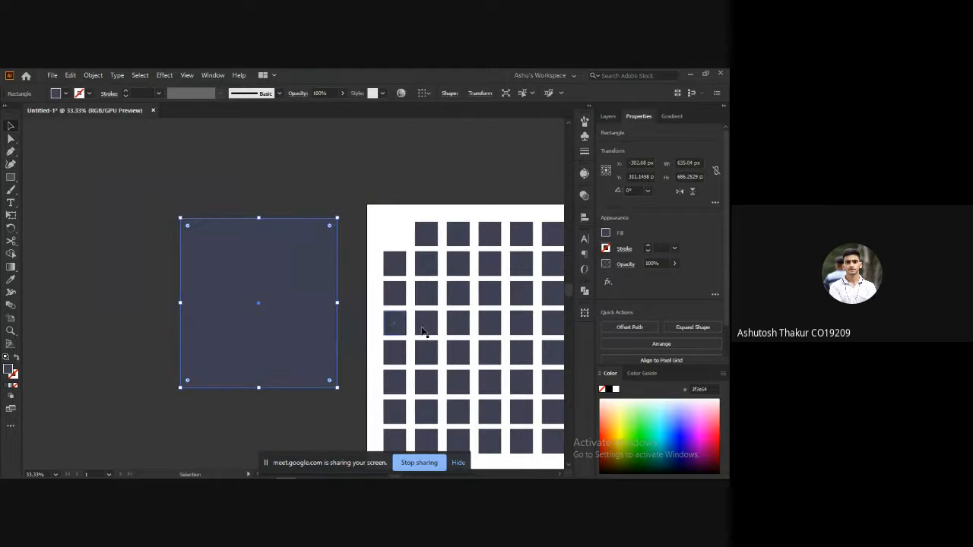
pyautogui.moveTo(422, 331); pyautogui.dragTo(402, 284)
pyautogui.hotkey('ctrl', 'z')
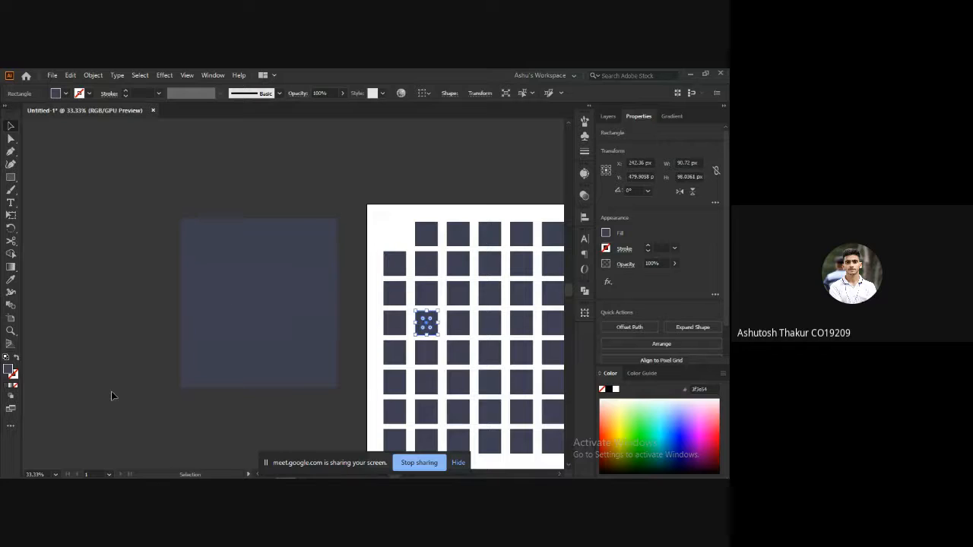
# Give the large square beside the artboard a red stroke with colour f40000.
pyautogui.click(199, 319)
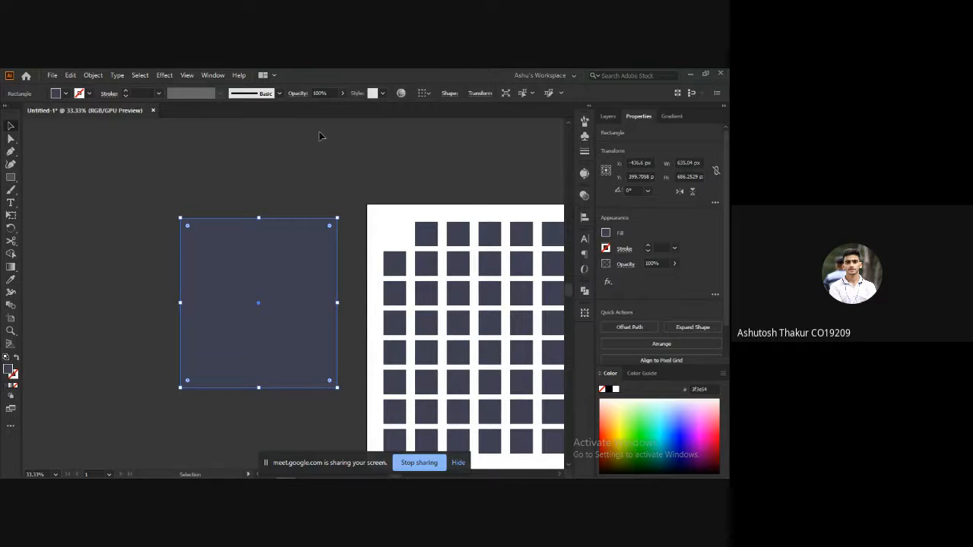
pyautogui.click(15, 378)
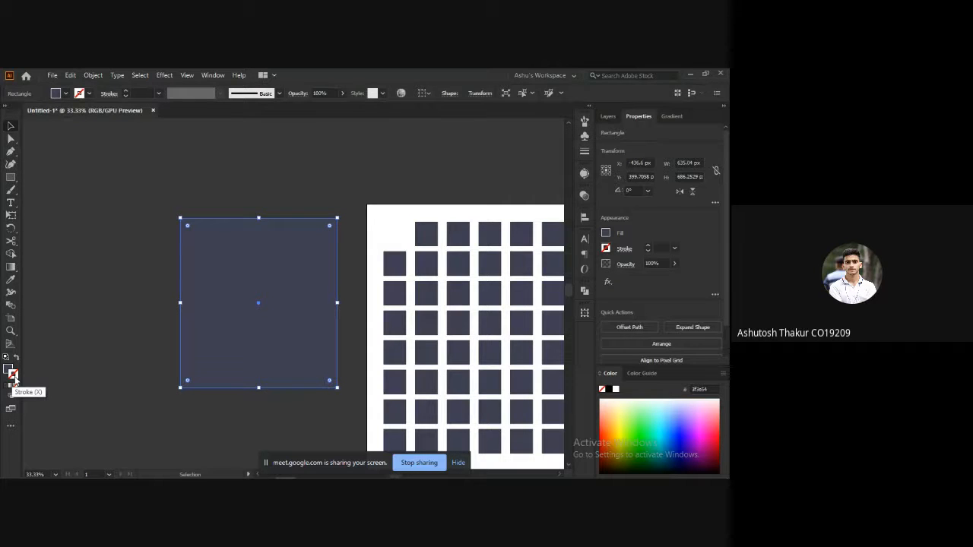
pyautogui.doubleClick(13, 378)
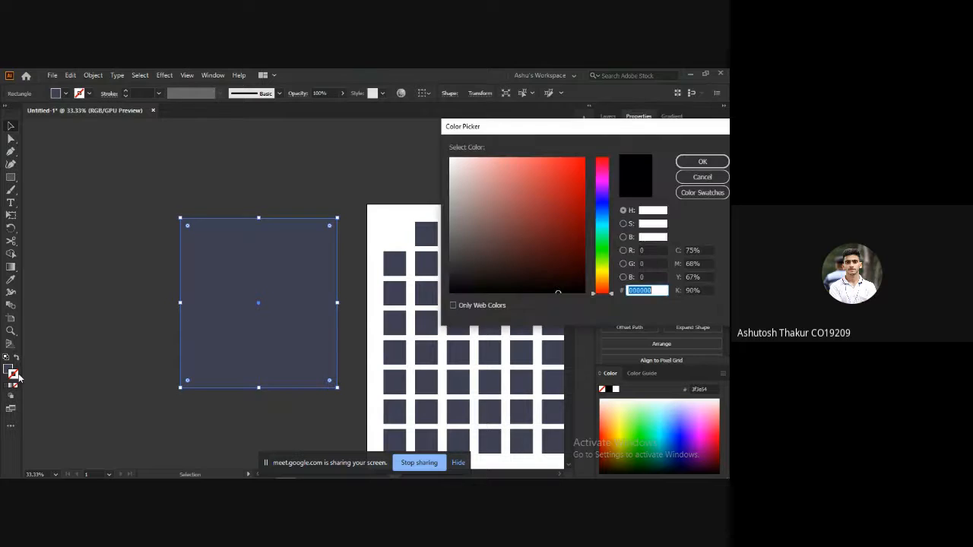
pyautogui.moveTo(566, 188)
pyautogui.mouseDown()
pyautogui.moveTo(585, 163)
pyautogui.moveTo(684, 170)
pyautogui.mouseUp()
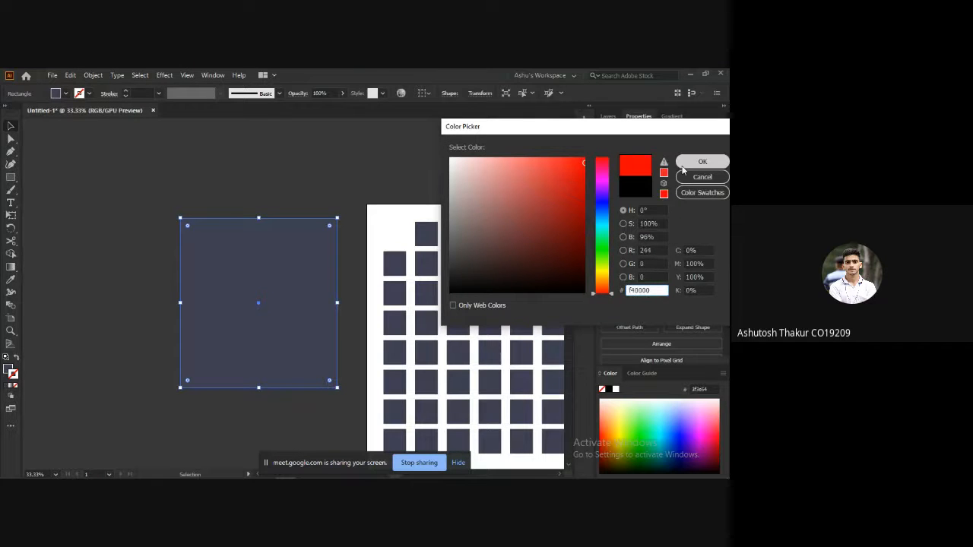
pyautogui.click(692, 166)
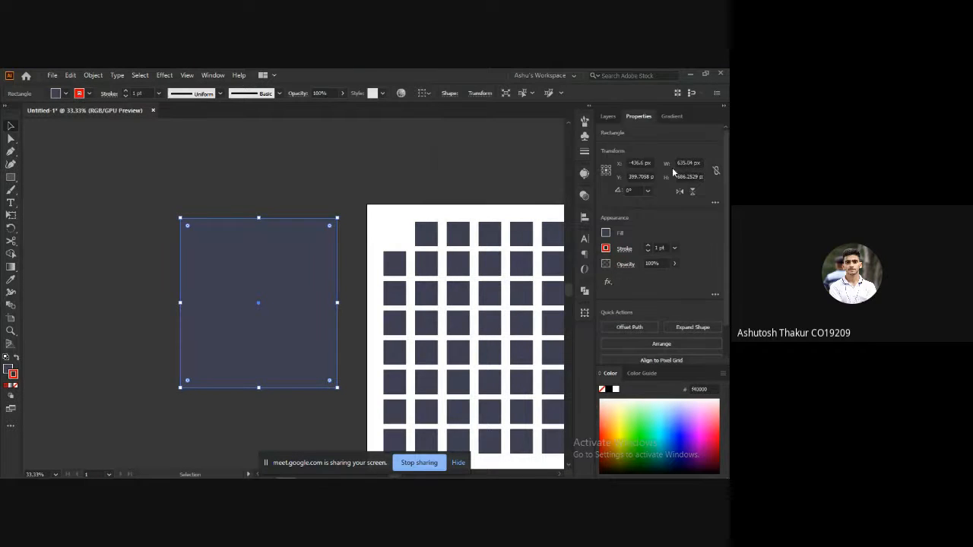
pyautogui.click(169, 259)
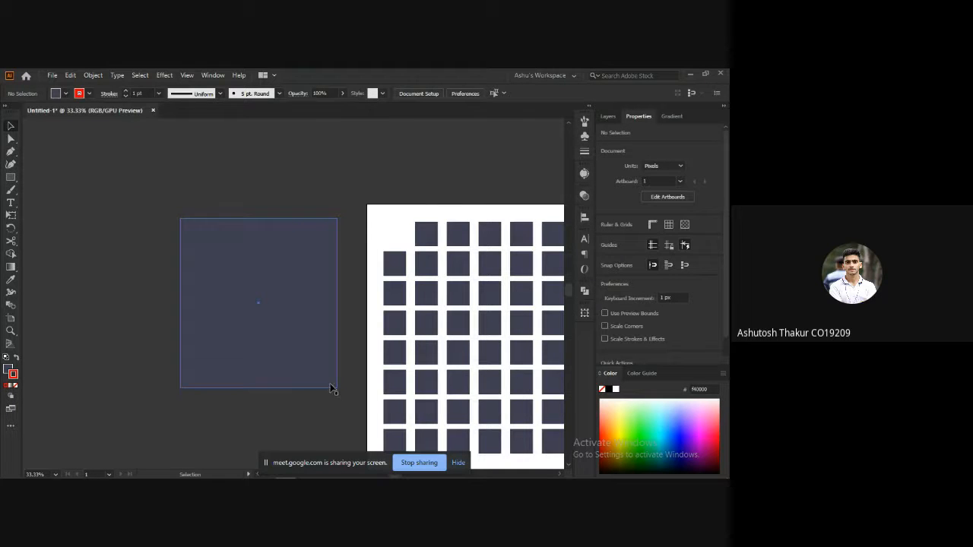
# Increase the large square's stroke weight to 12 pt and clear the selection.
pyautogui.click(196, 281)
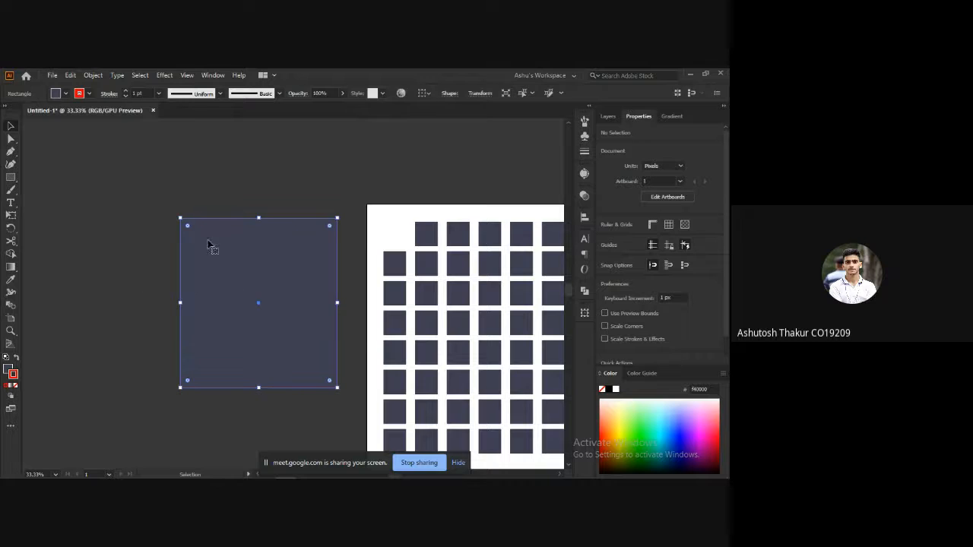
pyautogui.click(126, 92)
pyautogui.click(126, 92)
pyautogui.click(127, 92)
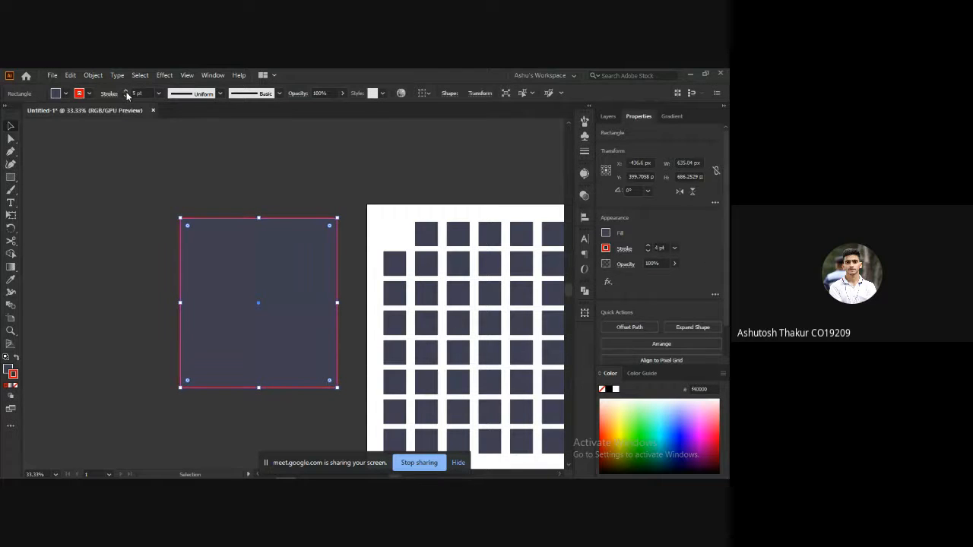
pyautogui.click(126, 92)
pyautogui.click(126, 92)
pyautogui.click(126, 92)
pyautogui.click(127, 92)
pyautogui.click(126, 92)
pyautogui.click(139, 238)
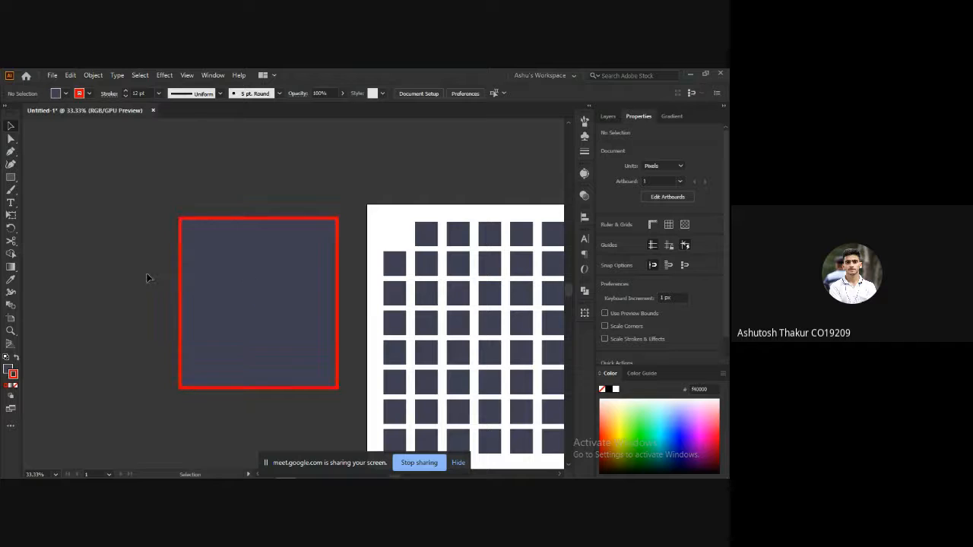
# Swap the large square's dark fill with its red stroke, and swap them back.
pyautogui.click(228, 308)
pyautogui.hotkey('shift', 'x')
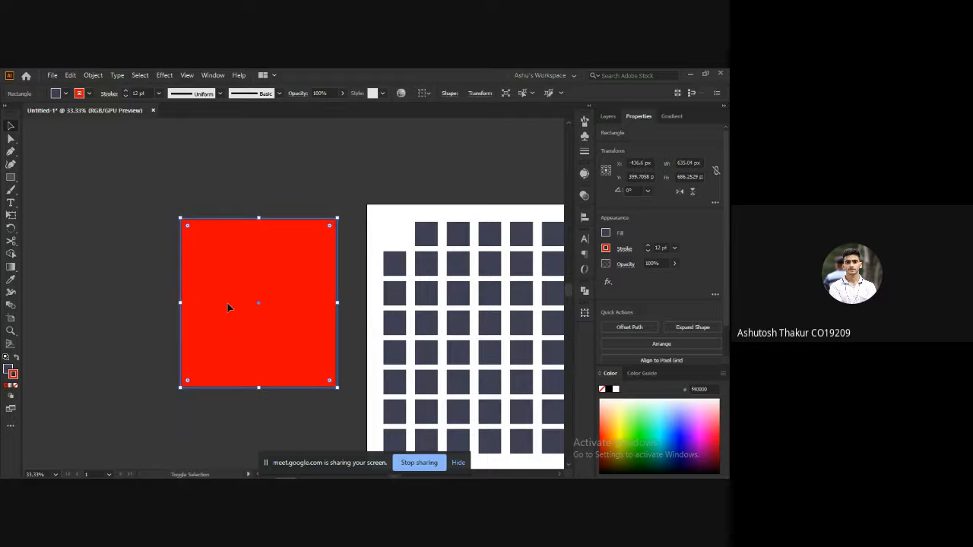
pyautogui.click(201, 198)
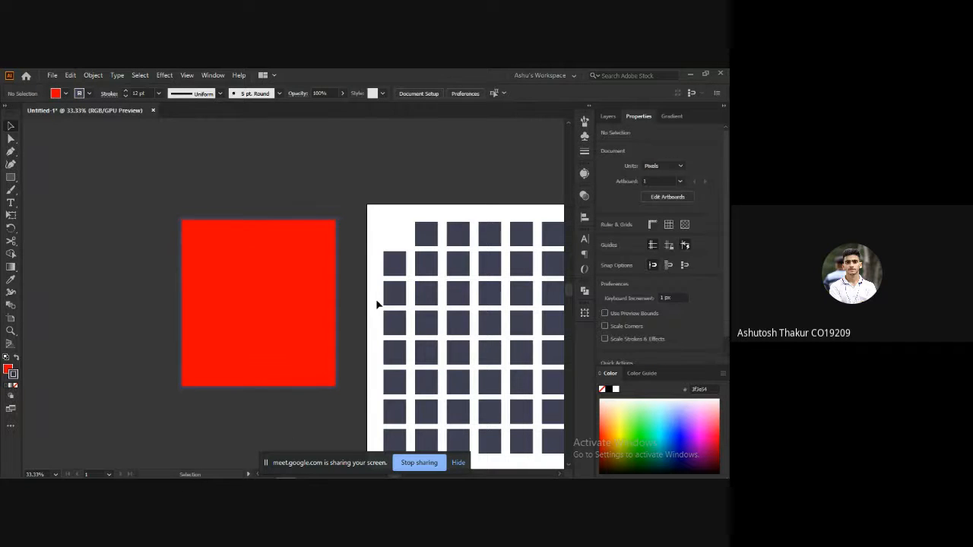
pyautogui.moveTo(375, 302); pyautogui.dragTo(242, 220)
pyautogui.click(175, 247)
pyautogui.hotkey('shift', 'x')
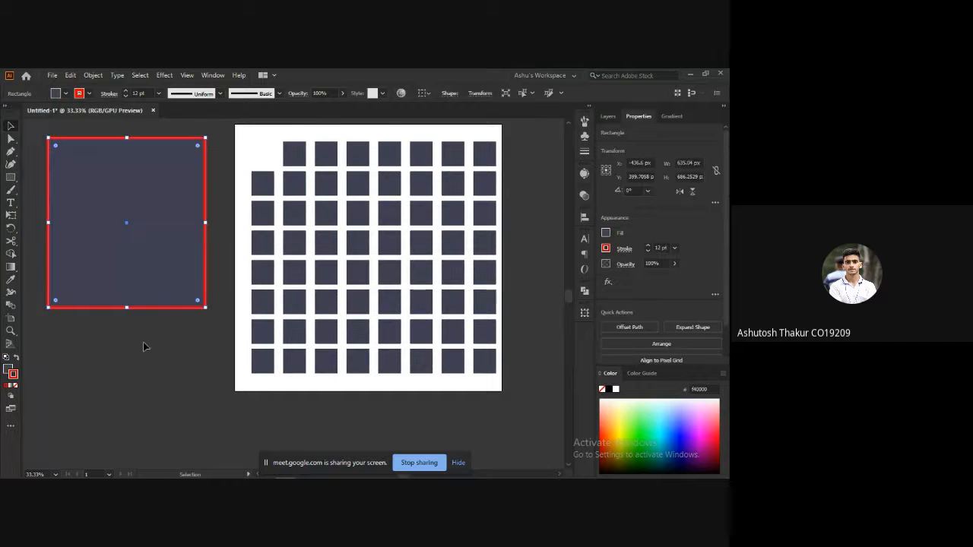
pyautogui.click(169, 350)
# Delete all the small grid squares from the artboard, keeping the large square beside it.
pyautogui.hotkey('alt', 'Tab')
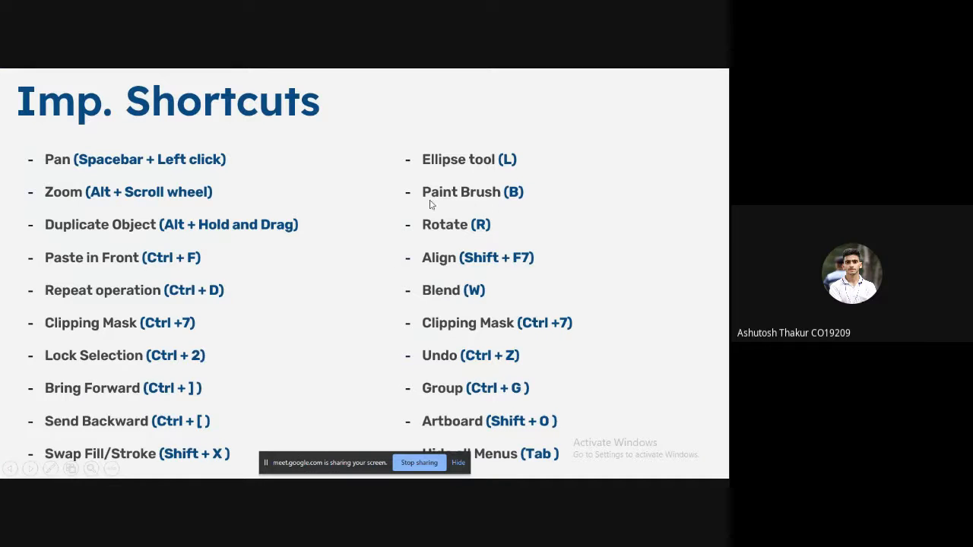
pyautogui.hotkey('alt', 'Tab')
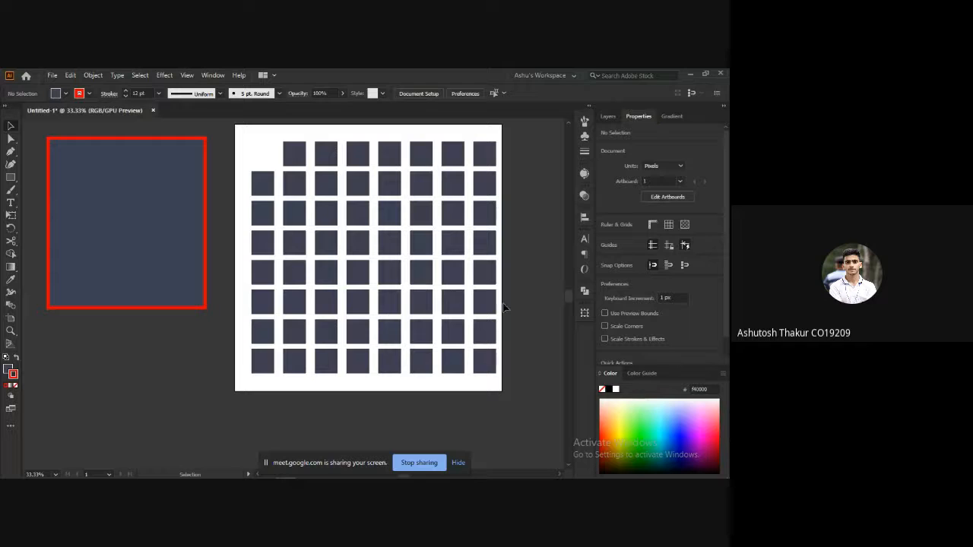
pyautogui.hotkey('ctrl', 'a')
pyautogui.press('Delete')
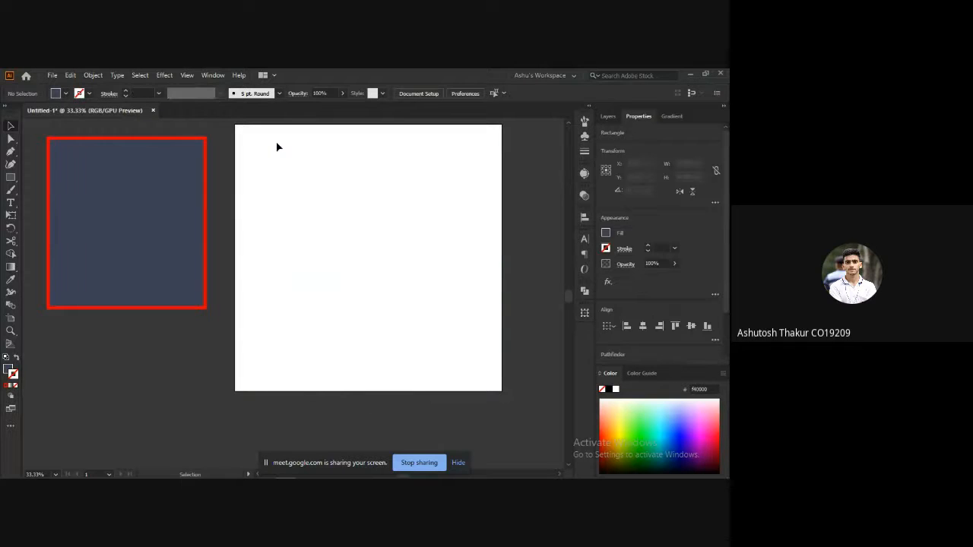
# Draw a circle about 546 px in diameter on the empty artboard with the Ellipse tool.
pyautogui.press('l')
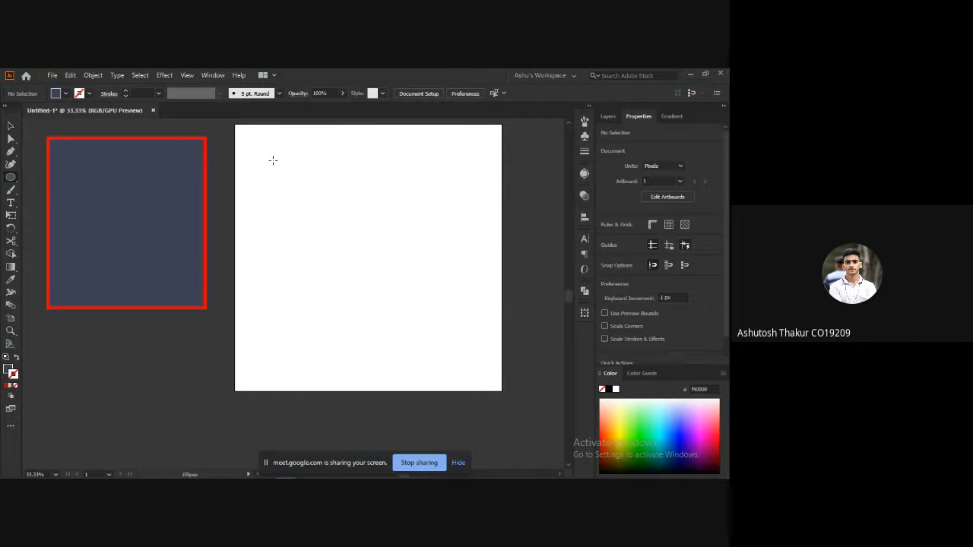
pyautogui.moveTo(272, 160); pyautogui.dragTo(409, 295)
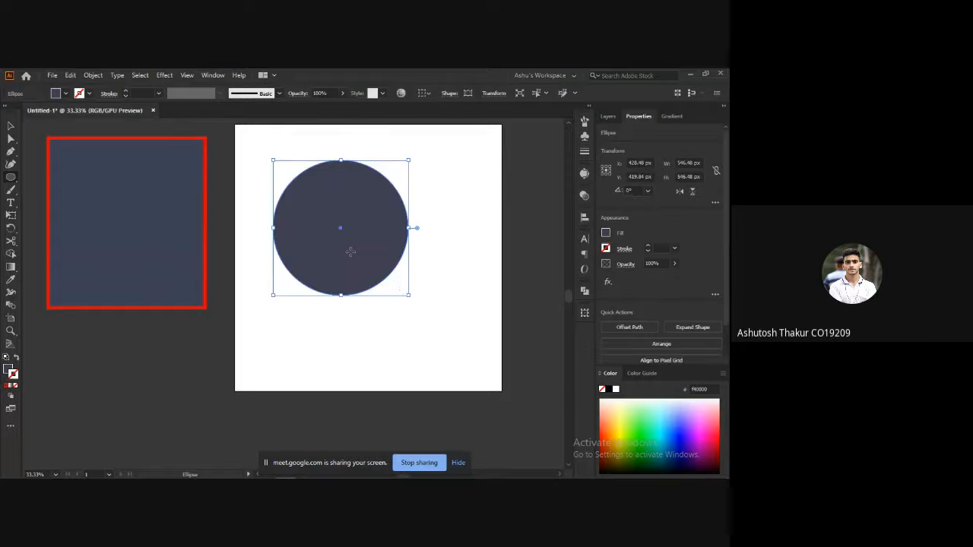
pyautogui.moveTo(420, 259); pyautogui.dragTo(311, 264)
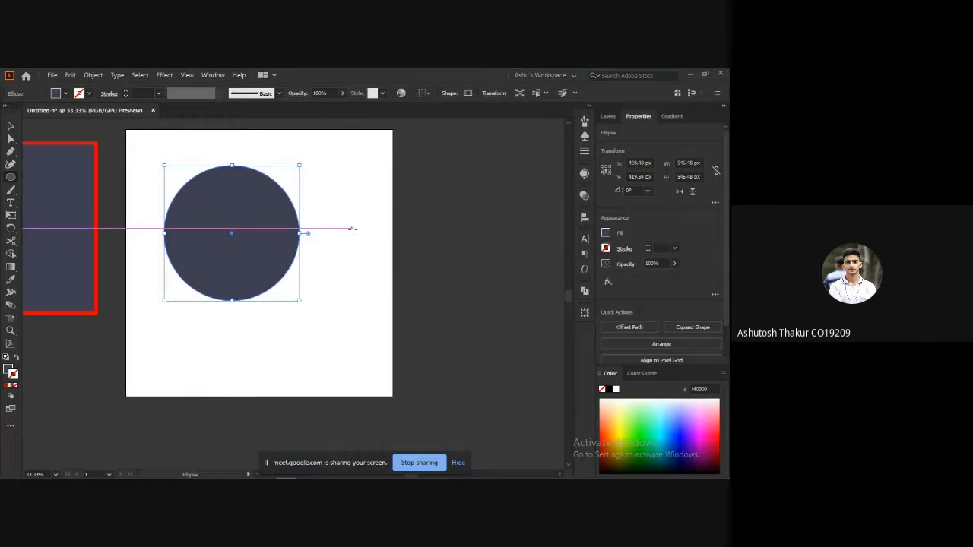
# Draw a flat ellipse about 750 × 175 px with the Ellipse tool and move it below the circle on the artboard.
pyautogui.moveTo(324, 203); pyautogui.dragTo(510, 247)
pyautogui.press('v')
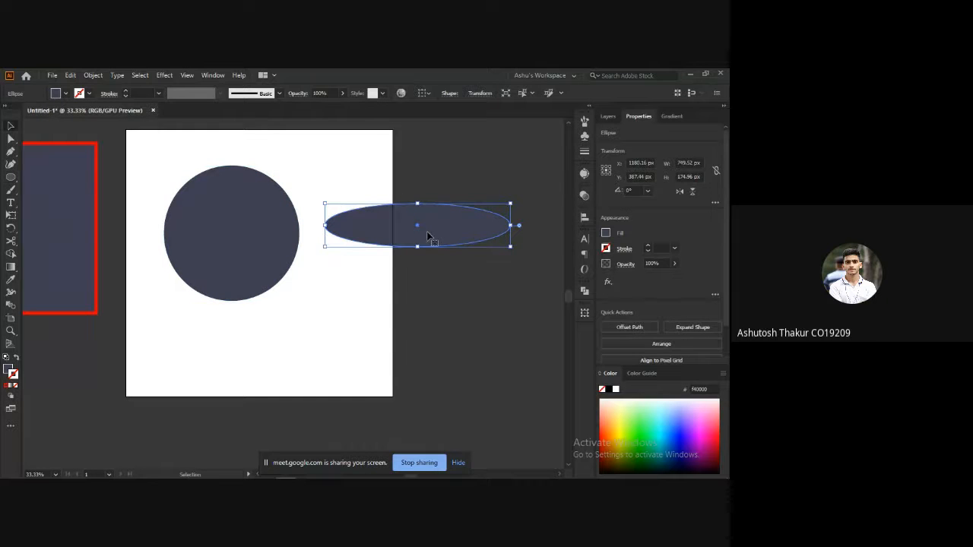
pyautogui.moveTo(428, 233); pyautogui.dragTo(261, 354)
# Paint a long curly freehand stroke beside the circle with the Paintbrush and move it past the artboard's right edge.
pyautogui.hotkey('alt', 'Tab')
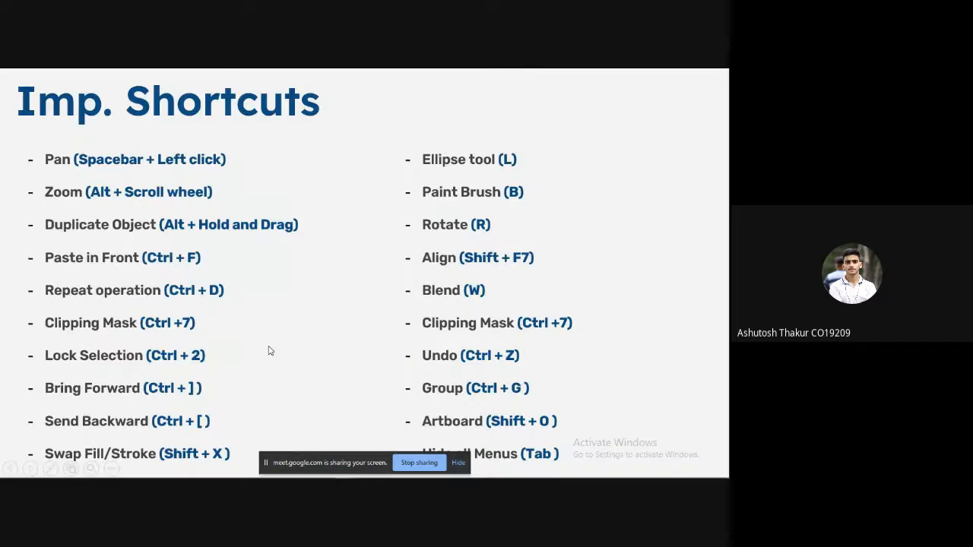
pyautogui.hotkey('alt', 'Tab')
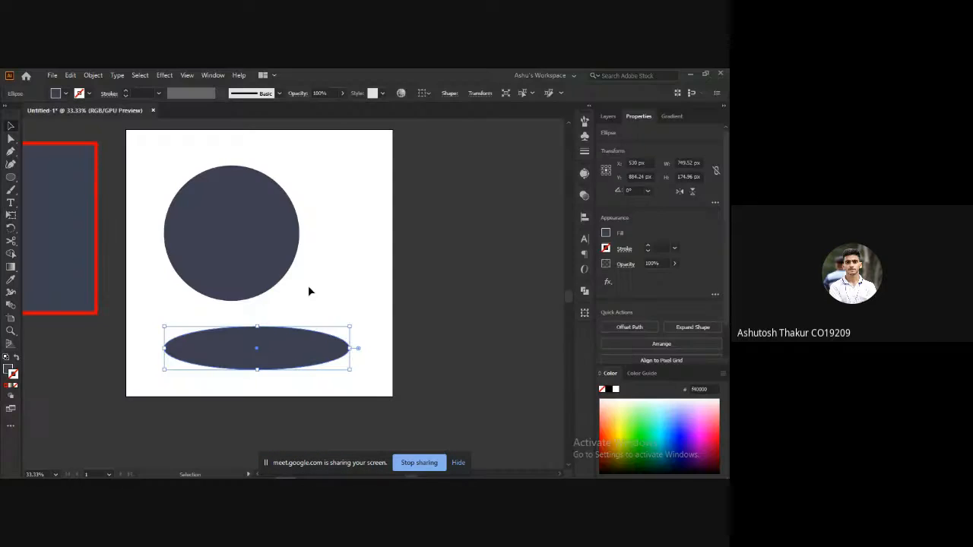
pyautogui.moveTo(373, 381)
pyautogui.mouseDown()
pyautogui.moveTo(237, 276)
pyautogui.moveTo(206, 199)
pyautogui.mouseUp()
pyautogui.press('b')
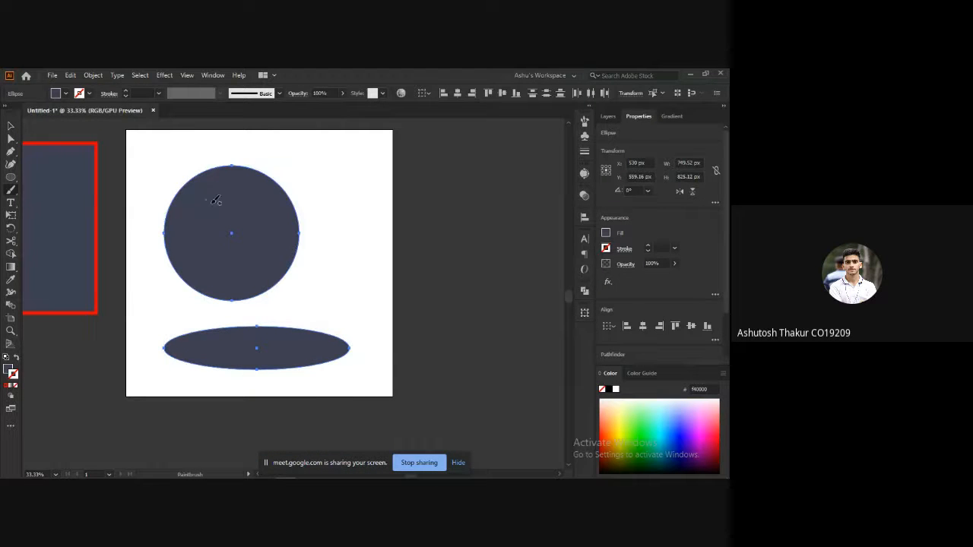
pyautogui.moveTo(308, 234); pyautogui.dragTo(297, 291)
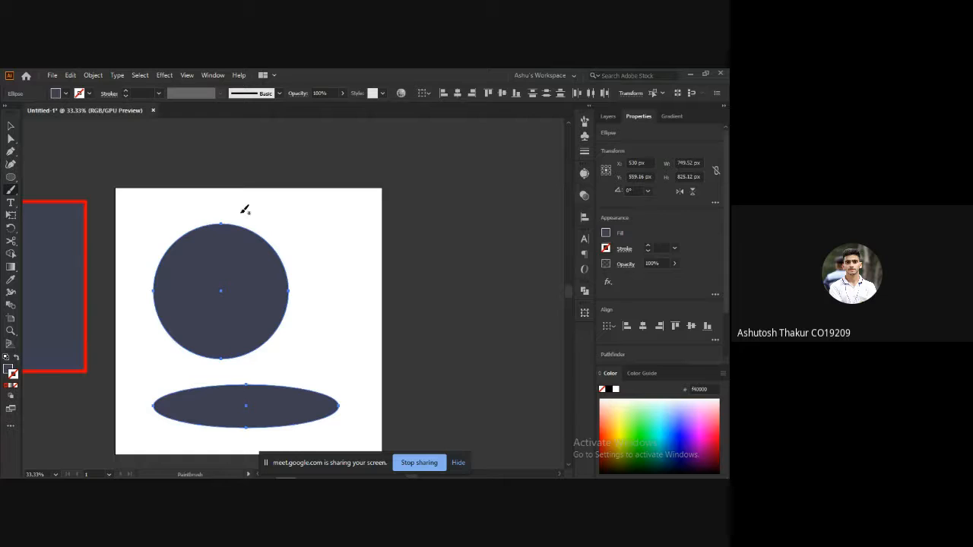
pyautogui.moveTo(241, 212)
pyautogui.mouseDown()
pyautogui.moveTo(264, 206)
pyautogui.moveTo(291, 257)
pyautogui.moveTo(312, 269)
pyautogui.moveTo(336, 248)
pyautogui.moveTo(317, 240)
pyautogui.moveTo(312, 211)
pyautogui.moveTo(371, 243)
pyautogui.moveTo(360, 288)
pyautogui.moveTo(382, 318)
pyautogui.moveTo(341, 352)
pyautogui.mouseUp()
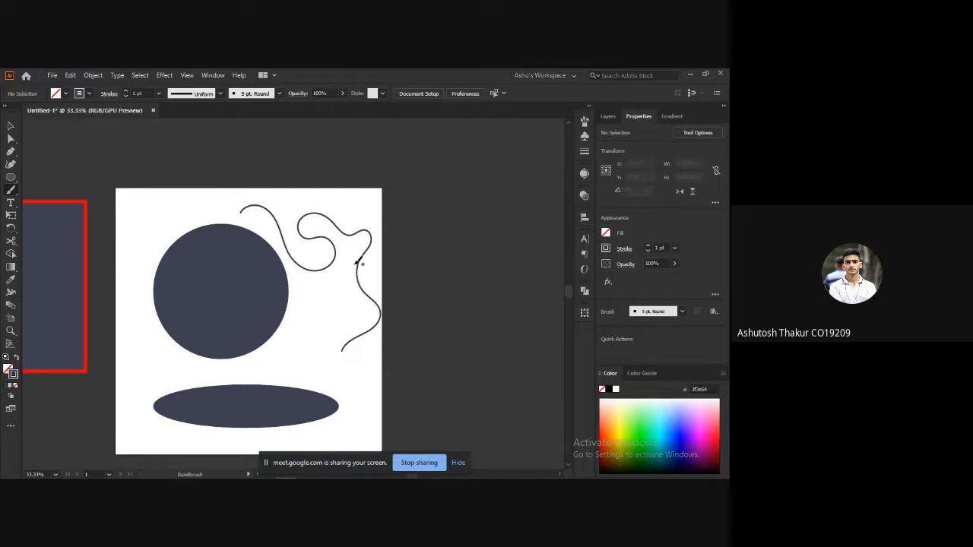
pyautogui.press('v')
pyautogui.moveTo(355, 261); pyautogui.dragTo(470, 238)
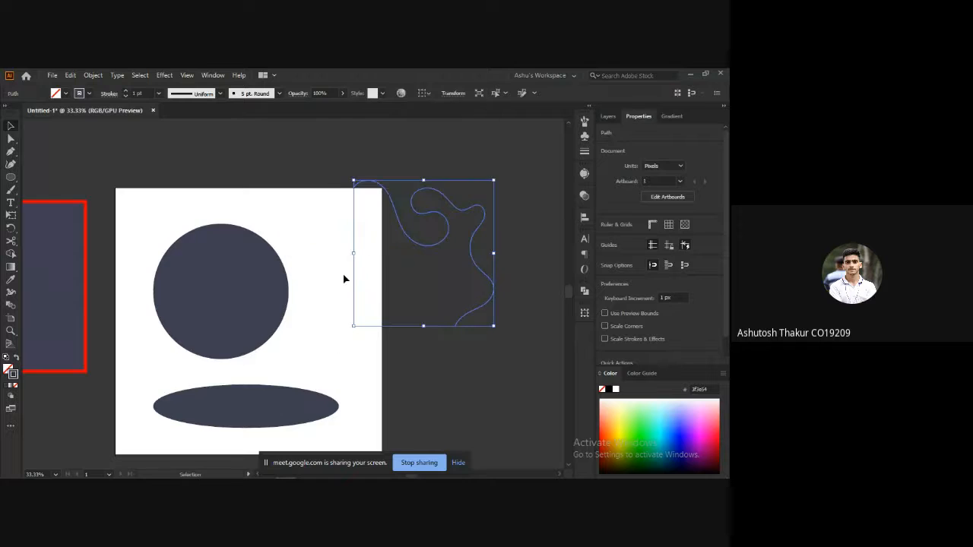
# Draw a wavy curved path above the circle with the Pen tool.
pyautogui.scroll(-1, 343, 279)
pyautogui.scroll(1, 314, 282)
pyautogui.moveTo(278, 278); pyautogui.dragTo(326, 271)
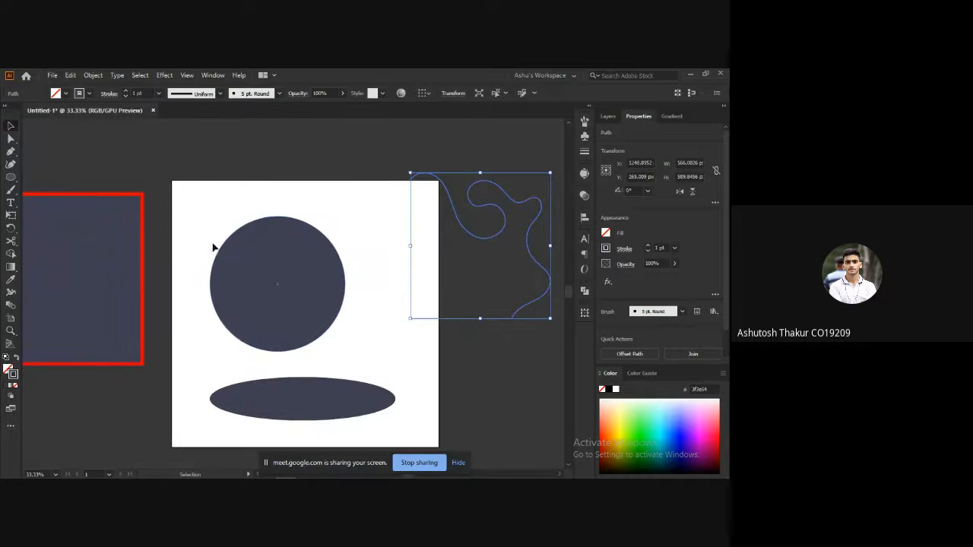
pyautogui.click(10, 151)
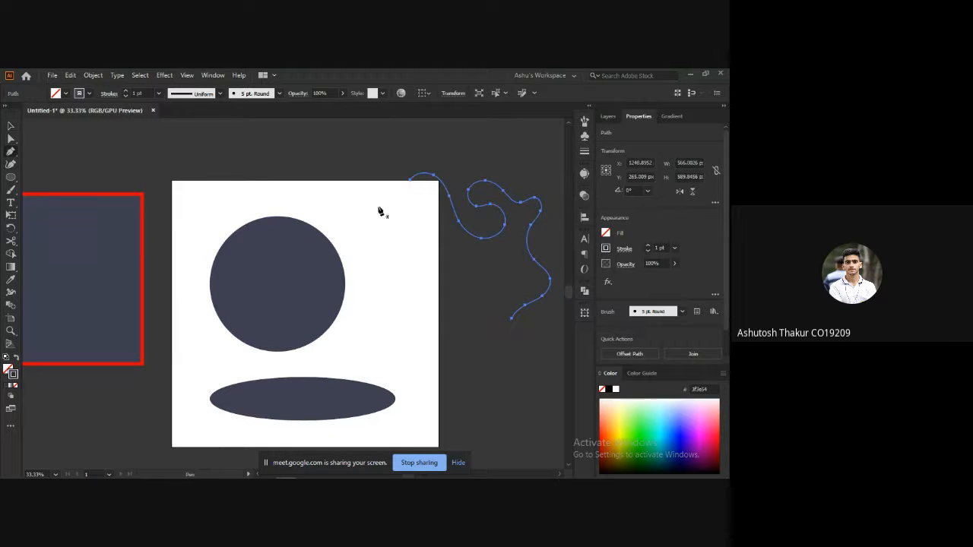
pyautogui.keyDown('ctrl'); pyautogui.click(188, 230); pyautogui.keyUp('ctrl')
pyautogui.click(188, 227)
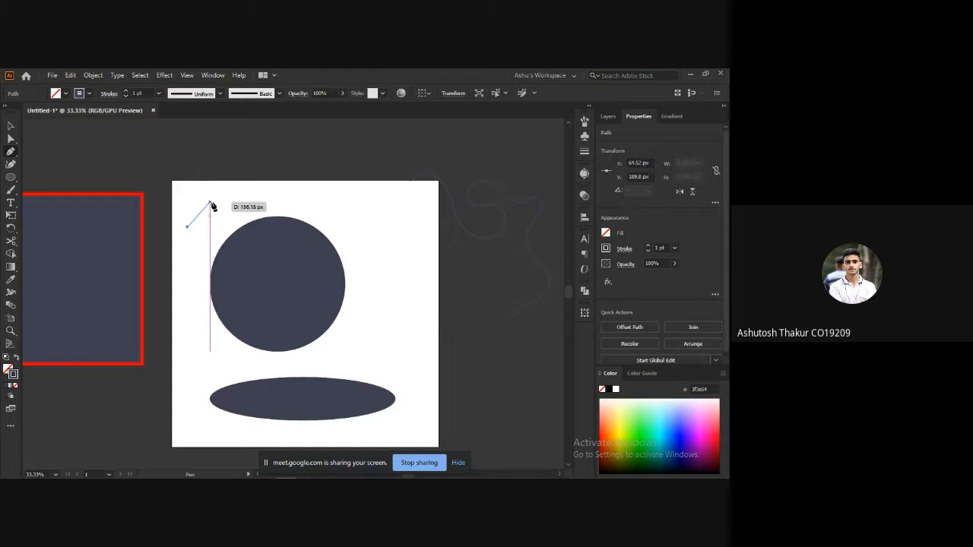
pyautogui.moveTo(210, 202); pyautogui.dragTo(306, 201)
pyautogui.moveTo(325, 210); pyautogui.dragTo(342, 228)
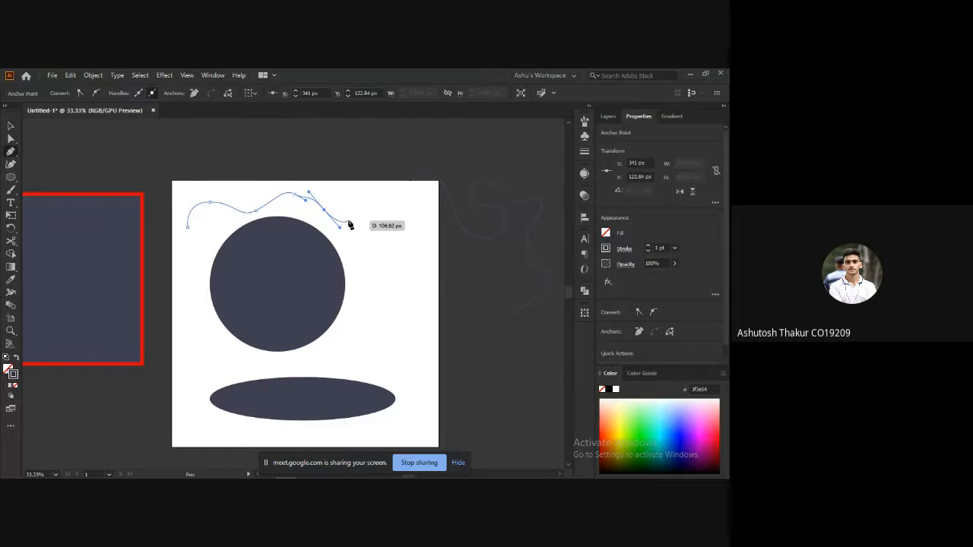
# Undo the last anchor points of the wavy pen path and delete the rest of it.
pyautogui.hotkey('ctrl', 'z')
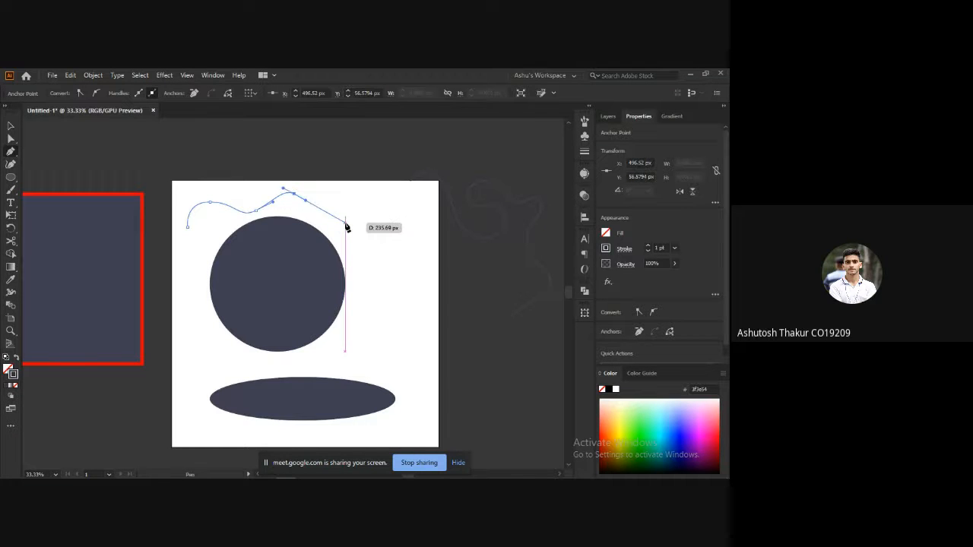
pyautogui.hotkey('ctrl', 'z')
pyautogui.press('v')
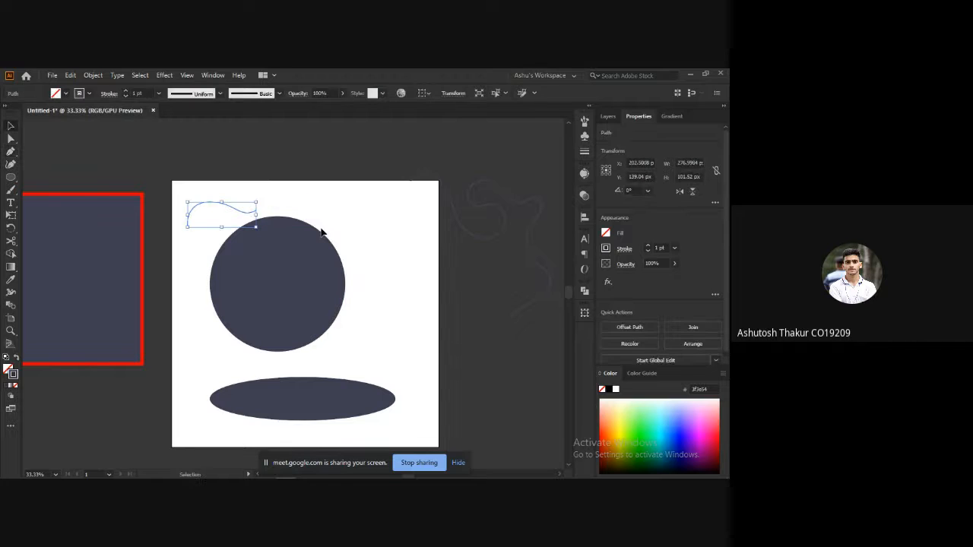
pyautogui.press('Delete')
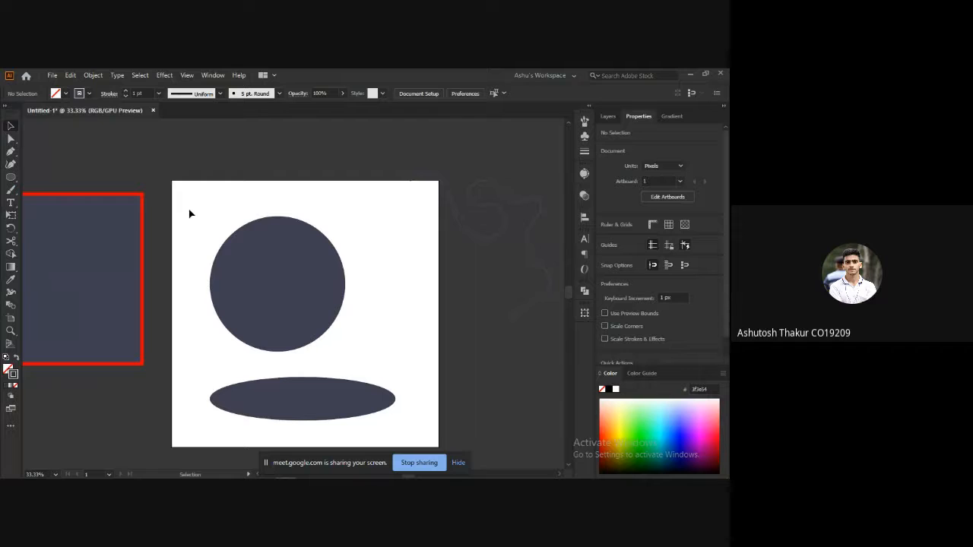
# Paint a wavy stroke about 559 px wide above the circle with the Paintbrush and choose #3030c4 as stroke colour.
pyautogui.press('b')
pyautogui.moveTo(192, 229)
pyautogui.mouseDown()
pyautogui.moveTo(206, 204)
pyautogui.moveTo(234, 213)
pyautogui.moveTo(255, 196)
pyautogui.moveTo(330, 196)
pyautogui.moveTo(329, 173)
pyautogui.moveTo(299, 176)
pyautogui.mouseUp()
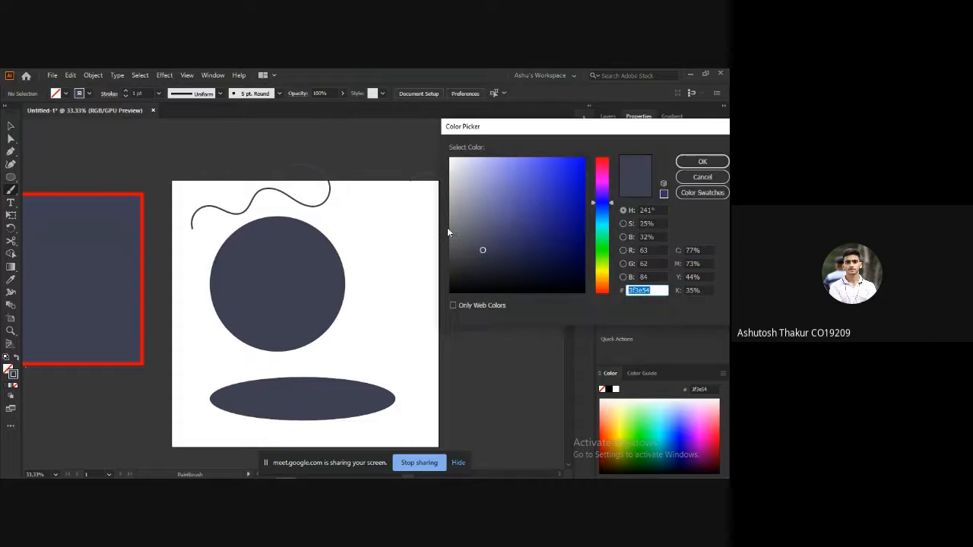
pyautogui.moveTo(535, 203); pyautogui.dragTo(551, 188)
pyautogui.click(684, 162)
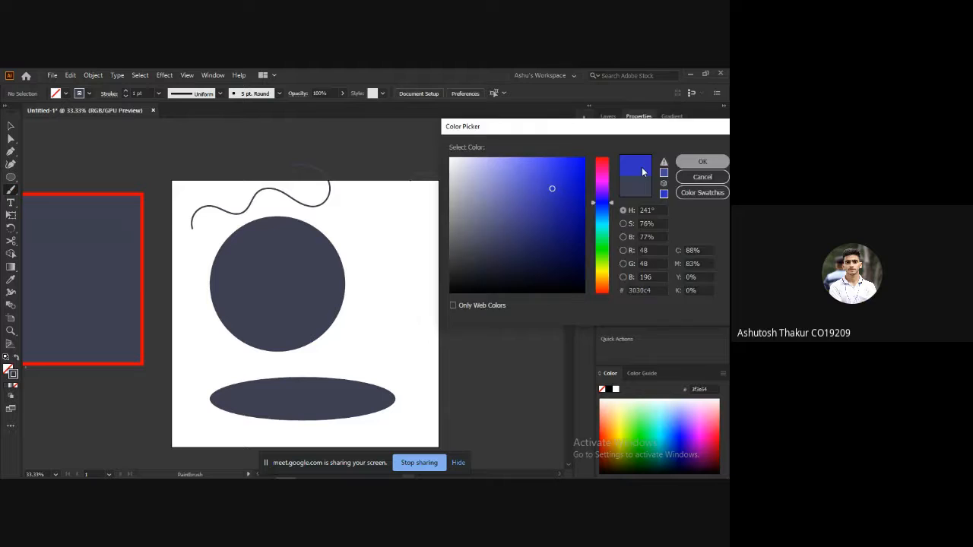
# Change the painted wavy line's stroke colour to #b72e4f and clear the selection.
pyautogui.press('v')
pyautogui.click(319, 206)
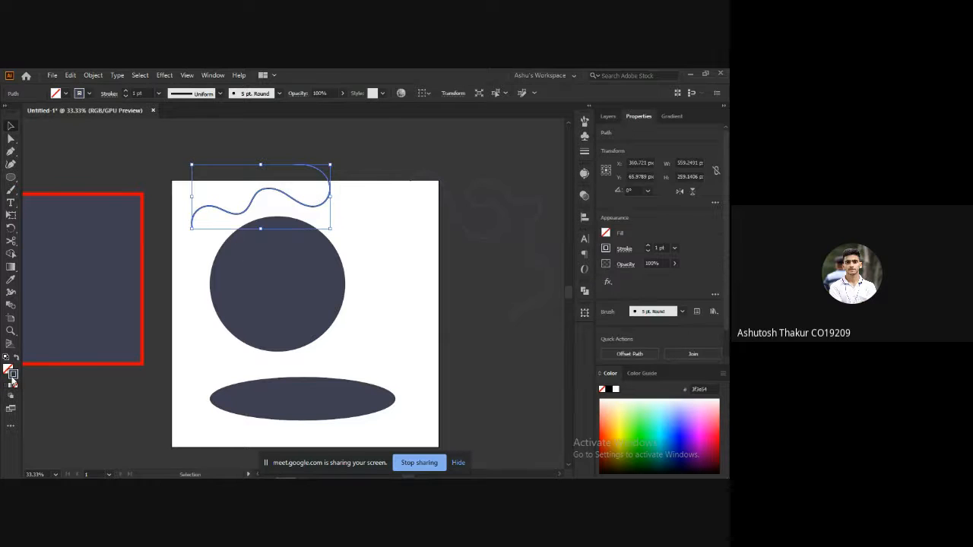
pyautogui.doubleClick(12, 377)
pyautogui.moveTo(499, 244); pyautogui.dragTo(488, 202)
pyautogui.moveTo(604, 176); pyautogui.dragTo(607, 164)
pyautogui.click(551, 195)
pyautogui.click(688, 162)
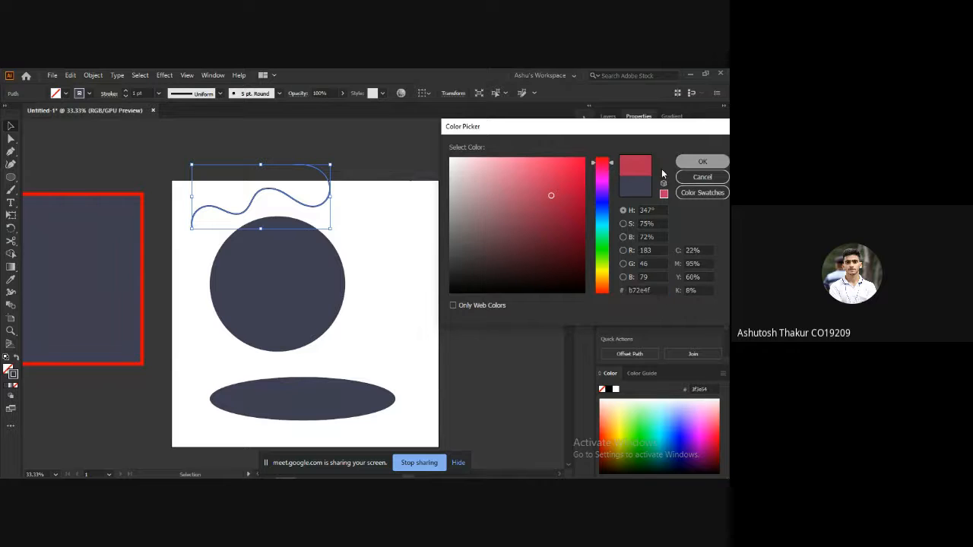
pyautogui.click(385, 219)
pyautogui.scroll(-1, 342, 213)
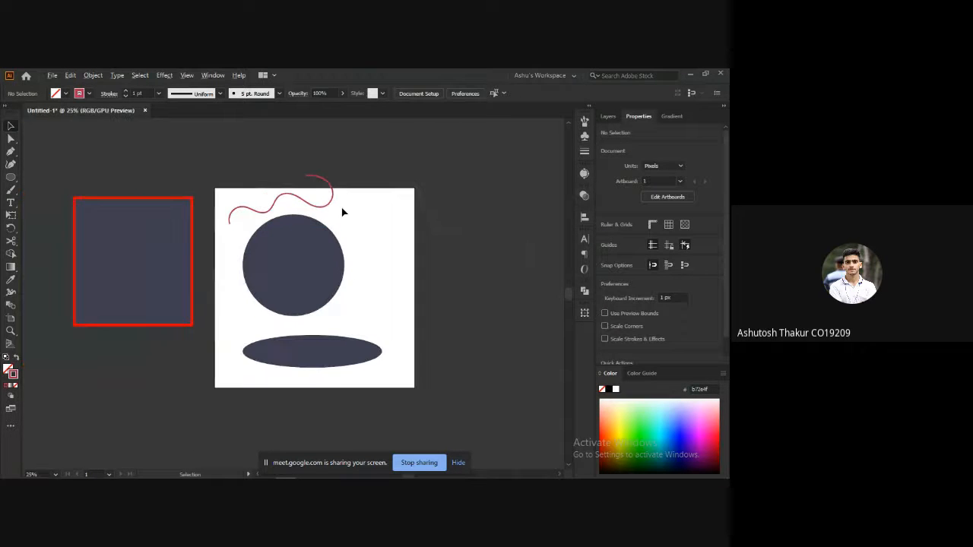
# Consult the shortcuts slide and select the circle on the artboard.
pyautogui.hotkey('alt', 'Tab')
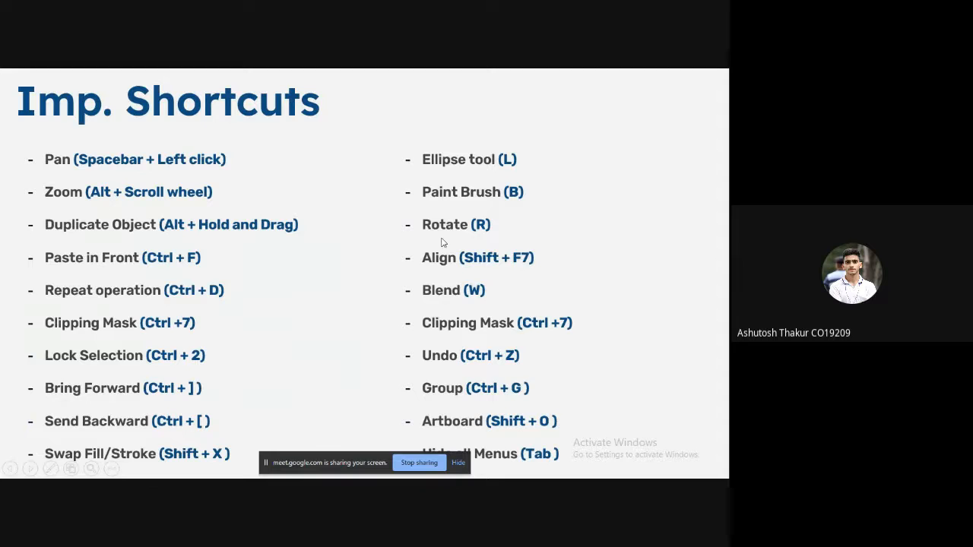
pyautogui.hotkey('alt', 'Tab')
pyautogui.click(317, 276)
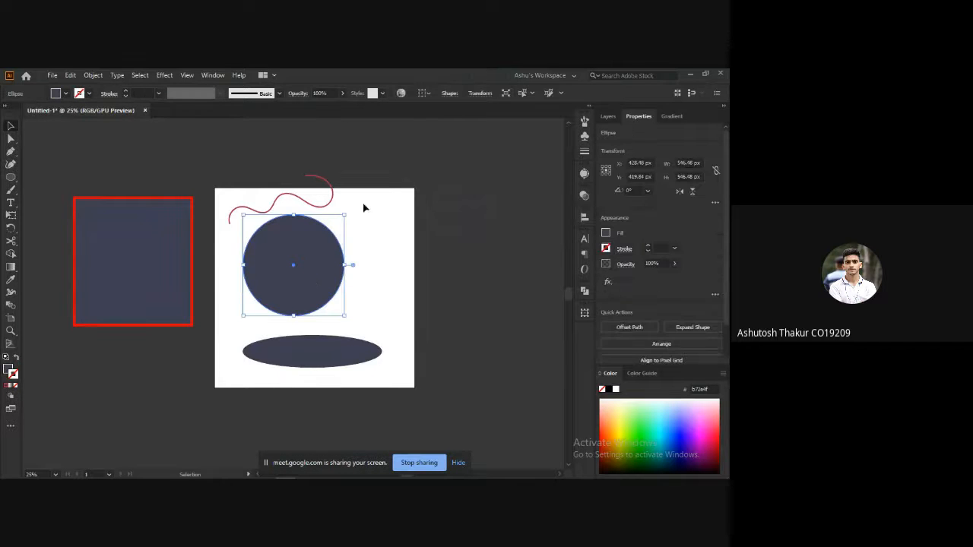
pyautogui.press('t')
pyautogui.click(310, 231)
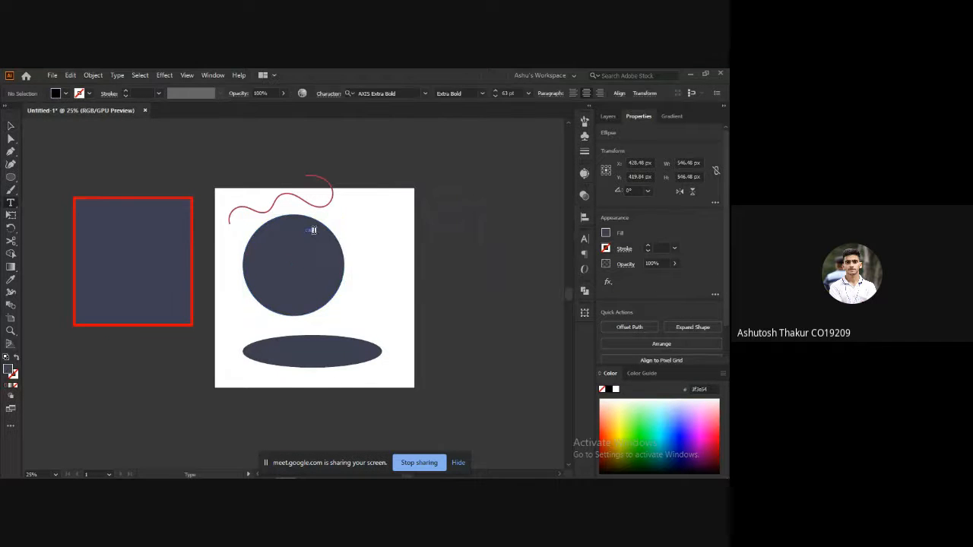
pyautogui.hotkey('ctrl', 'z')
# Rotate the circle freehand about its own centre with the Rotate tool.
pyautogui.press('r')
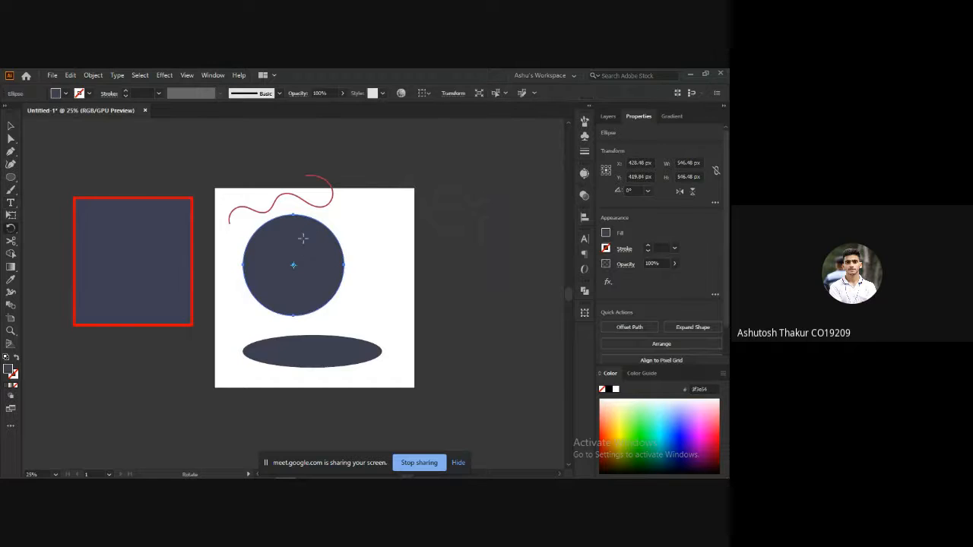
pyautogui.moveTo(302, 237); pyautogui.dragTo(317, 298)
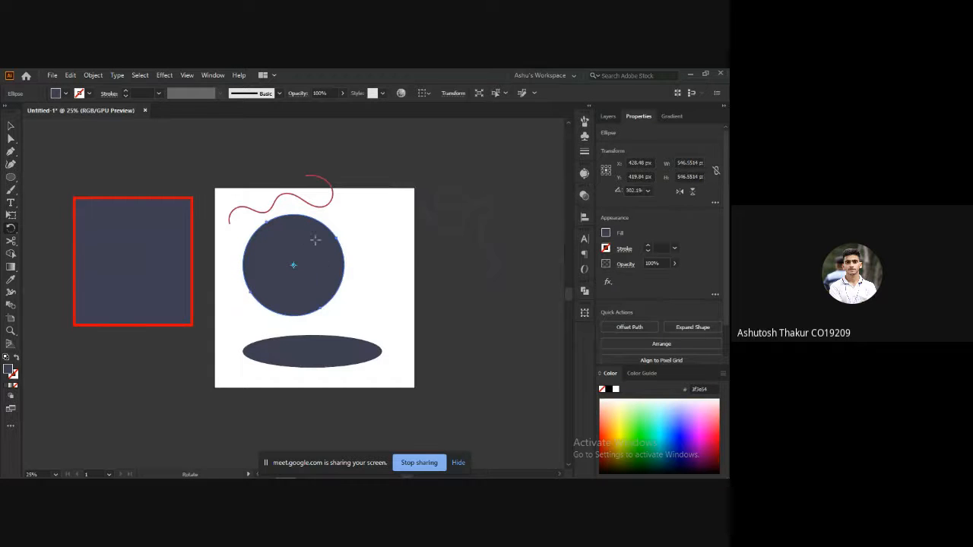
# Try rotating the circle about a pivot point placed inside the large square, undoing each rotation.
pyautogui.click(174, 218)
pyautogui.moveTo(178, 221); pyautogui.dragTo(215, 221)
pyautogui.hotkey('ctrl', 'z')
pyautogui.press('z')
pyautogui.press('r')
pyautogui.scroll(4, 175, 221)
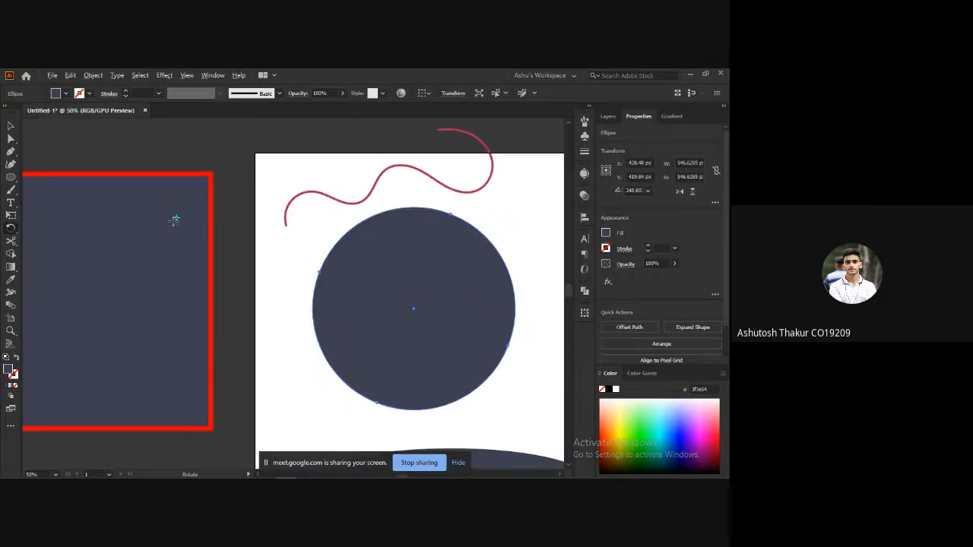
pyautogui.scroll(-4, 175, 219)
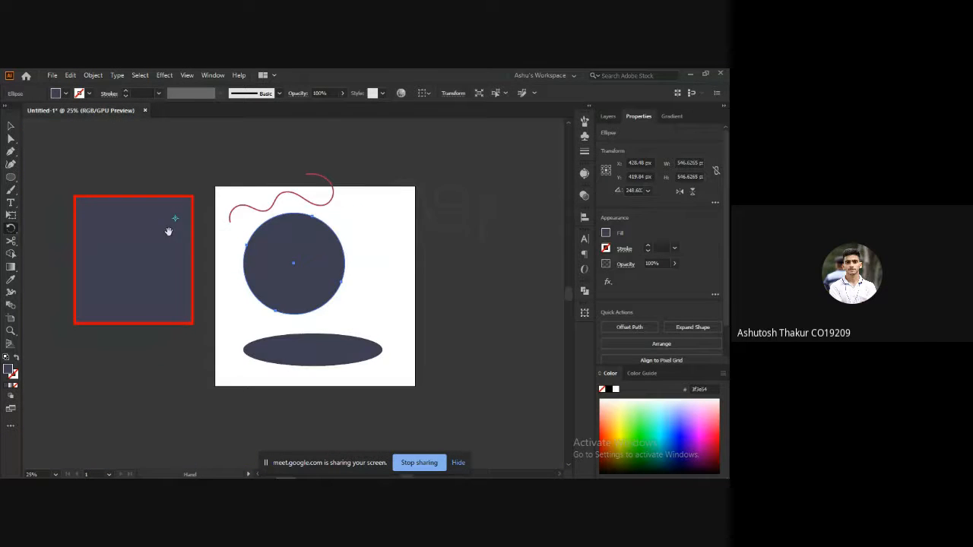
pyautogui.moveTo(168, 231); pyautogui.dragTo(224, 247)
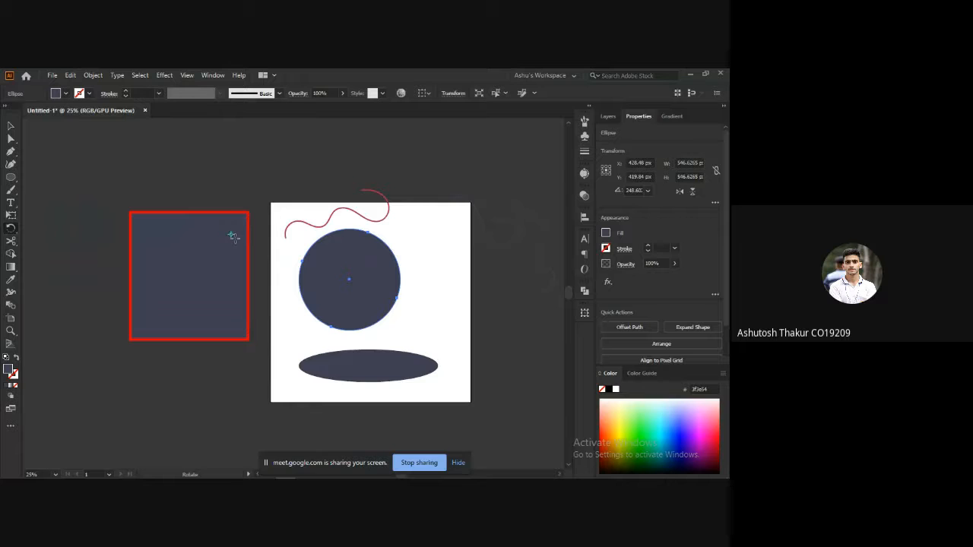
pyautogui.moveTo(229, 234); pyautogui.dragTo(284, 253)
pyautogui.hotkey('ctrl', 'z')
# Select the large square beside the artboard and rotate it freehand by about 4.35°.
pyautogui.press('v')
pyautogui.click(139, 263)
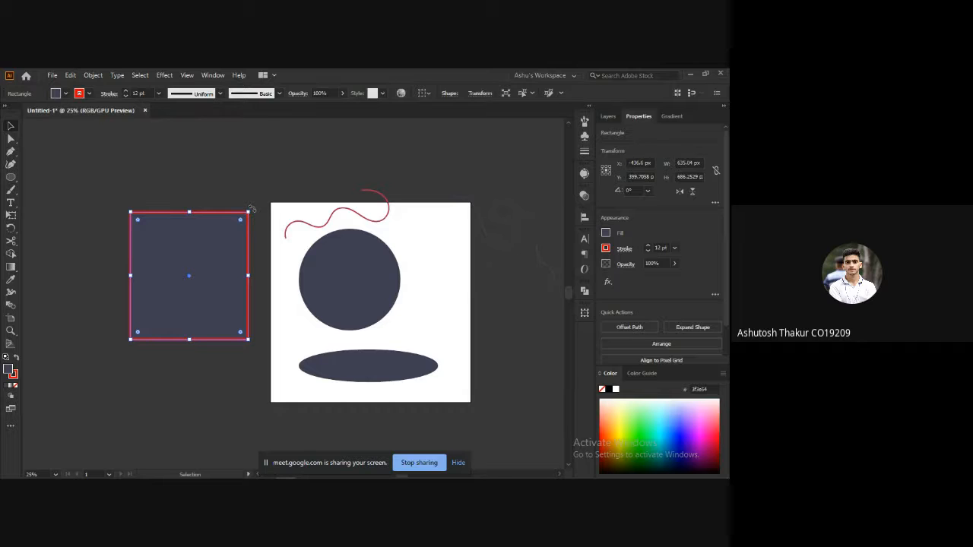
pyautogui.moveTo(263, 212)
pyautogui.mouseDown()
pyautogui.moveTo(253, 214)
pyautogui.moveTo(263, 250)
pyautogui.moveTo(265, 223)
pyautogui.moveTo(163, 171)
pyautogui.moveTo(264, 240)
pyautogui.moveTo(247, 204)
pyautogui.mouseUp()
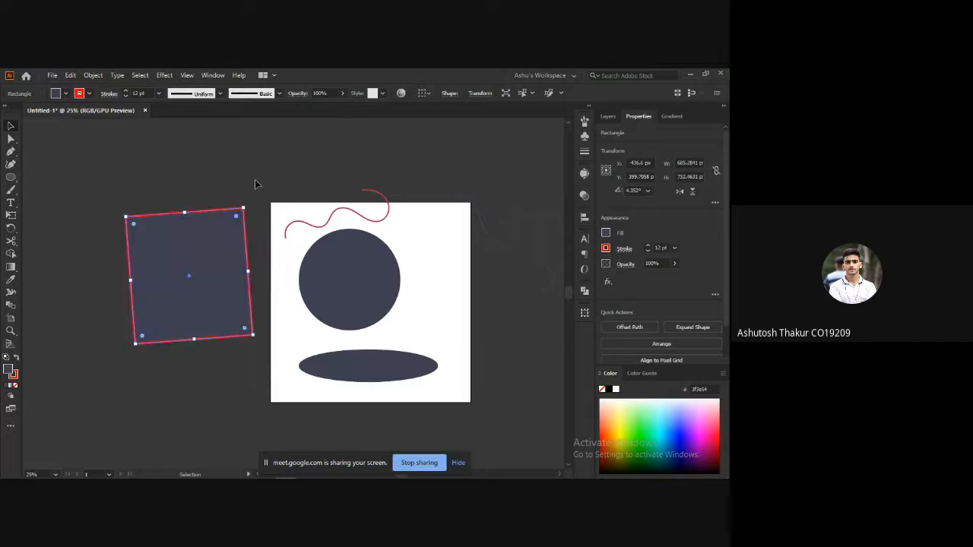
# Clear the selection and delete all the artwork on and around the artboard.
pyautogui.click(256, 182)
pyautogui.press('a')
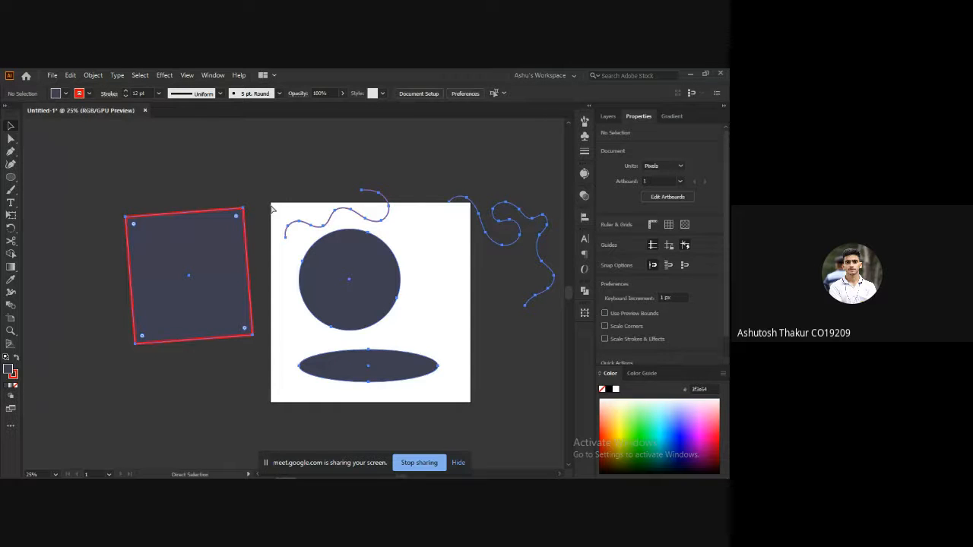
pyautogui.press('Delete')
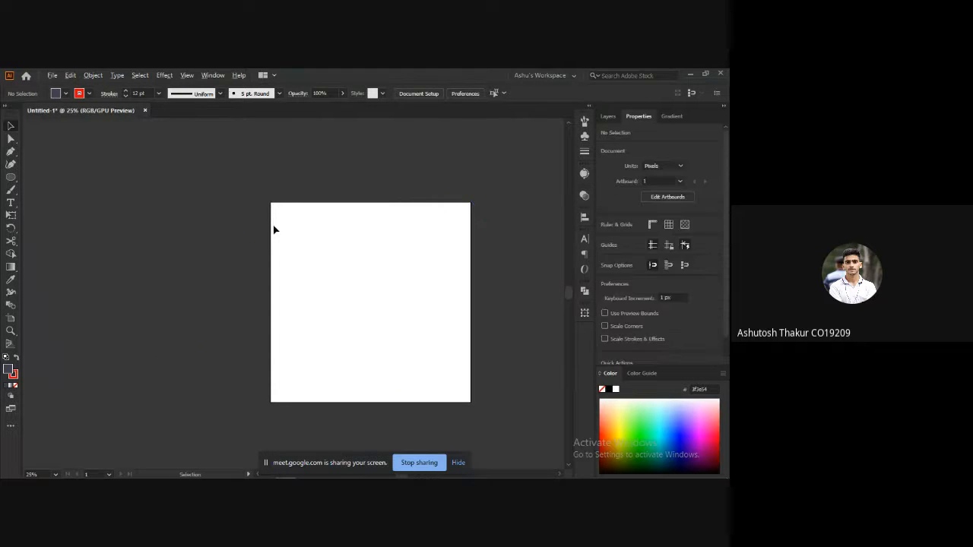
pyautogui.hotkey('alt', 'Tab')
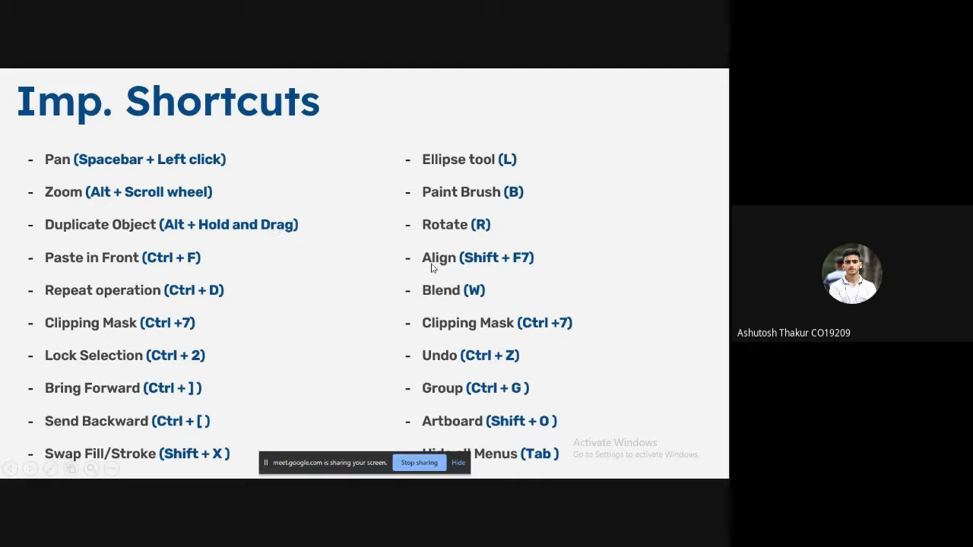
pyautogui.hotkey('alt', 'Tab')
pyautogui.moveTo(384, 278); pyautogui.dragTo(335, 260)
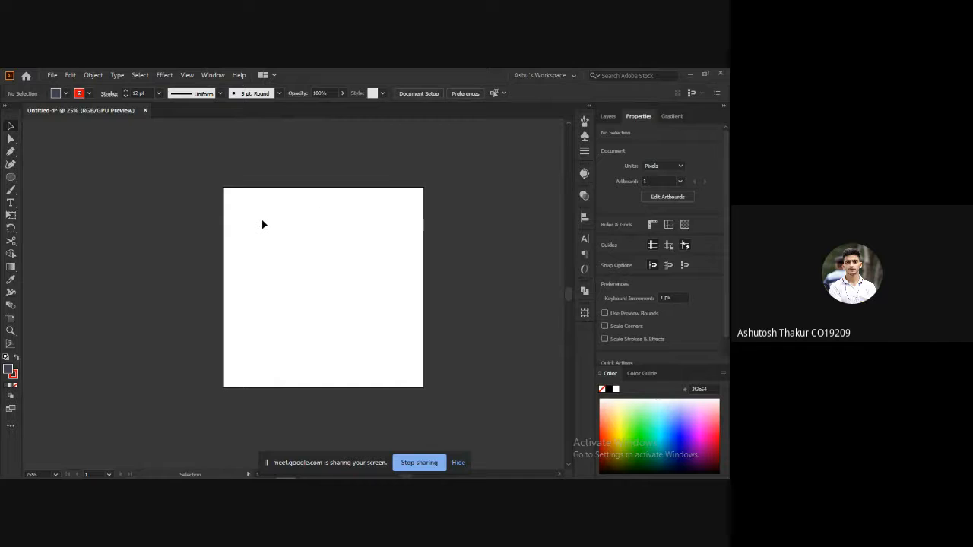
pyautogui.hotkey('alt', 'Tab')
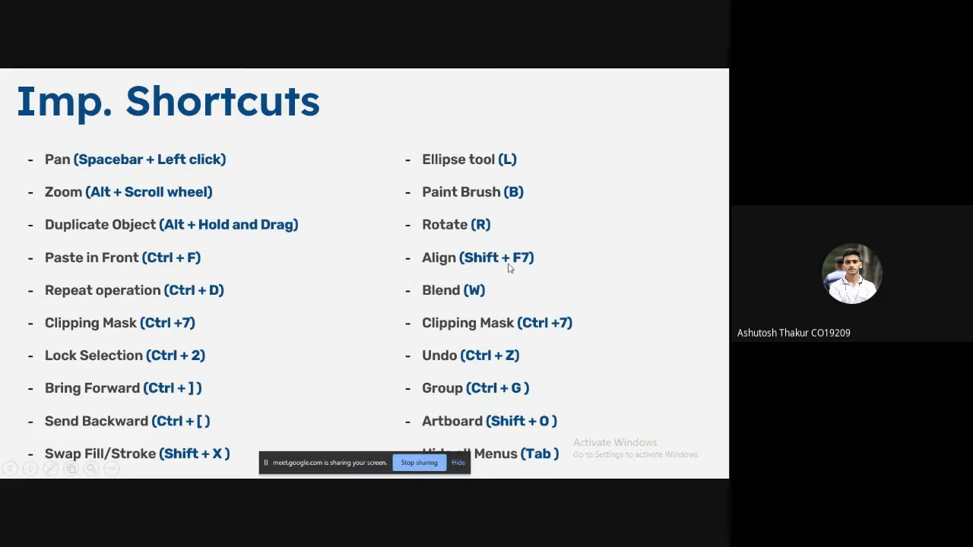
pyautogui.hotkey('alt', 'Tab')
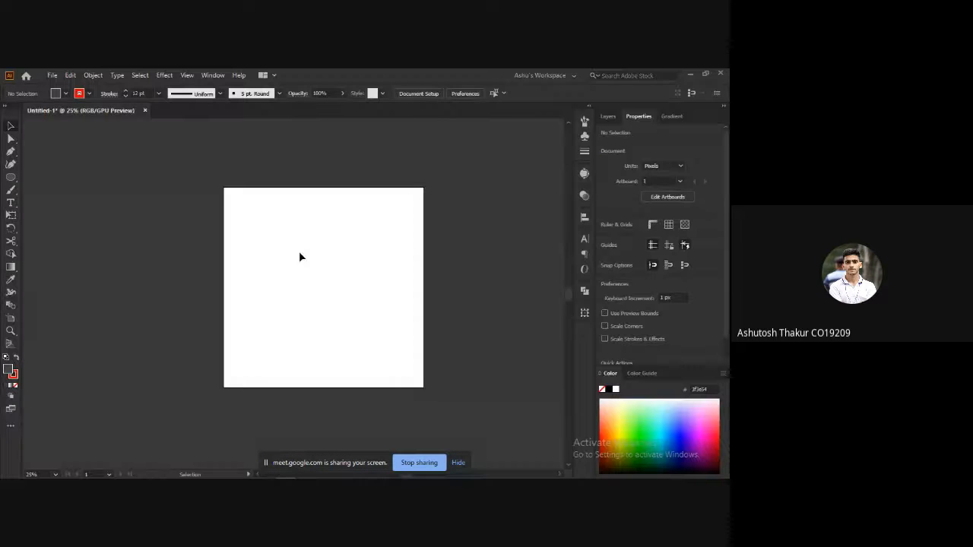
# Draw four separate rectangles of different sizes scattered across the artboard.
pyautogui.click(583, 218)
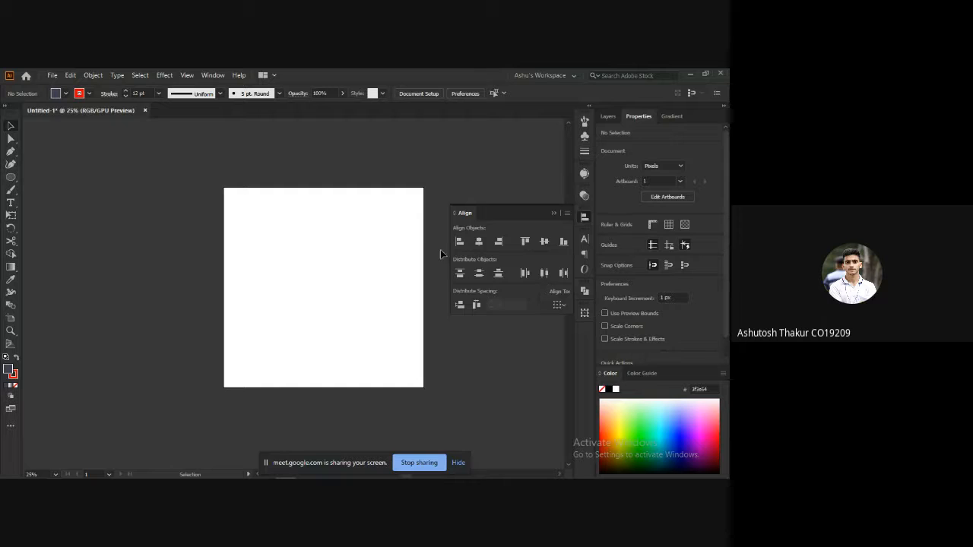
pyautogui.click(341, 262)
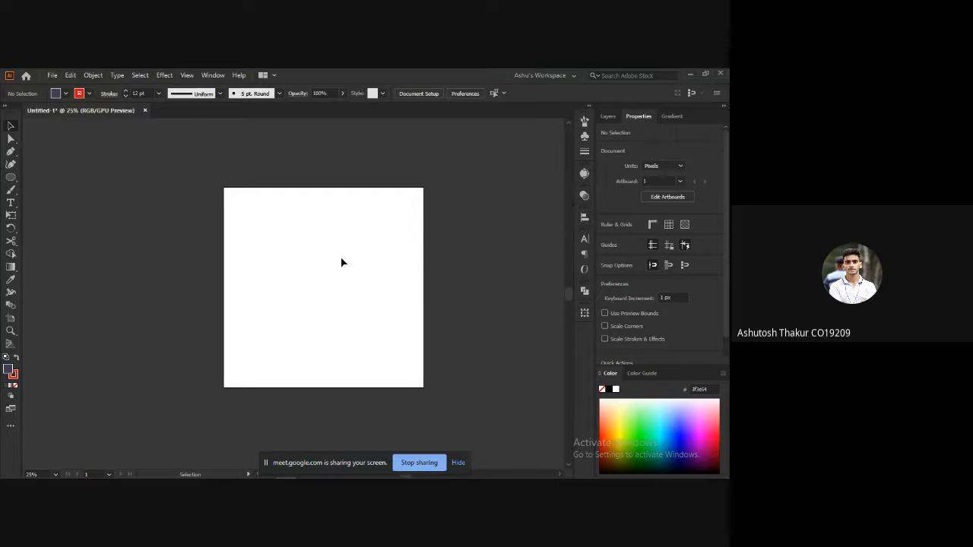
pyautogui.press('m')
pyautogui.moveTo(235, 201)
pyautogui.mouseDown()
pyautogui.moveTo(272, 228)
pyautogui.moveTo(287, 259)
pyautogui.mouseUp()
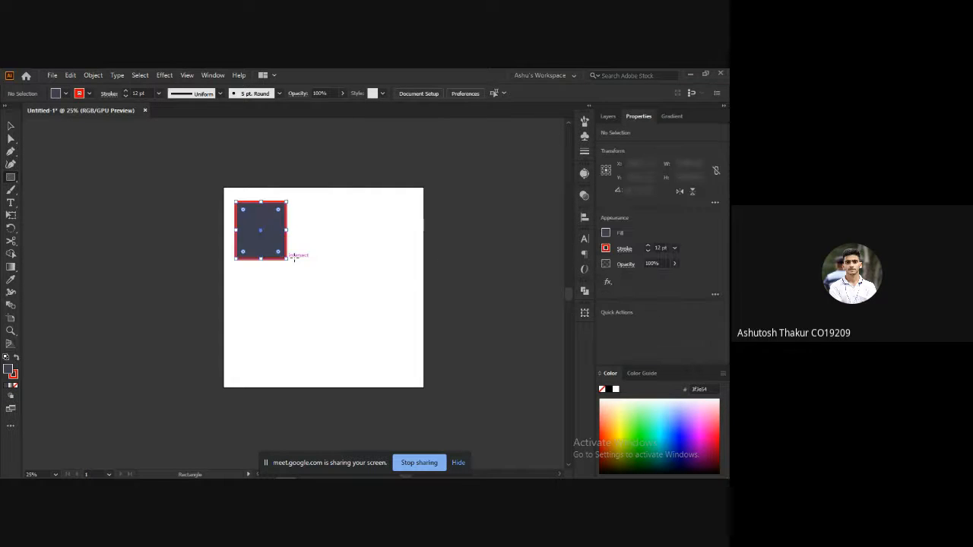
pyautogui.moveTo(317, 229); pyautogui.dragTo(381, 294)
pyautogui.moveTo(254, 293)
pyautogui.mouseDown()
pyautogui.moveTo(304, 343)
pyautogui.moveTo(385, 370)
pyautogui.moveTo(242, 251)
pyautogui.mouseUp()
pyautogui.press('v')
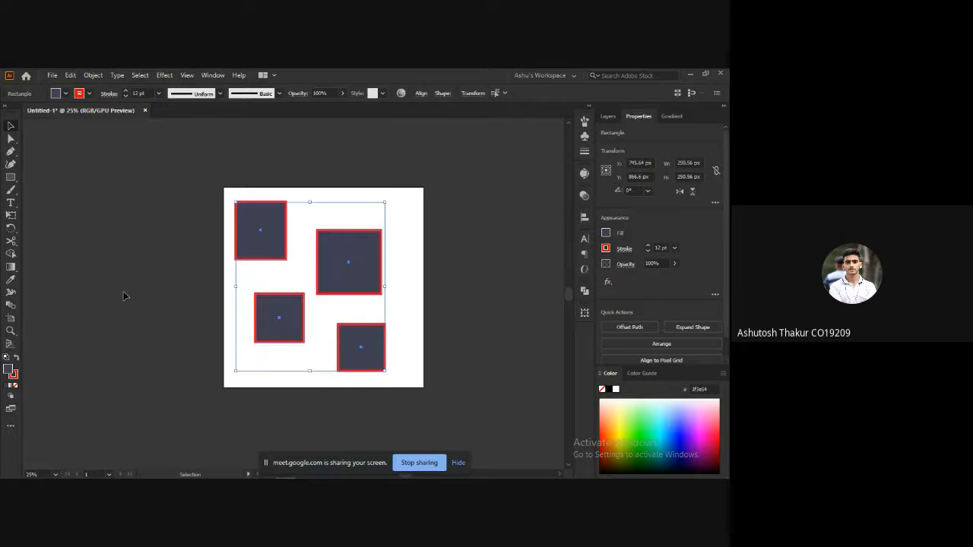
# Fill all four rectangles with blue #3a3ae8 and remove their stroke.
pyautogui.moveTo(515, 211)
pyautogui.mouseDown()
pyautogui.moveTo(535, 201)
pyautogui.moveTo(551, 170)
pyautogui.mouseUp()
pyautogui.click(683, 164)
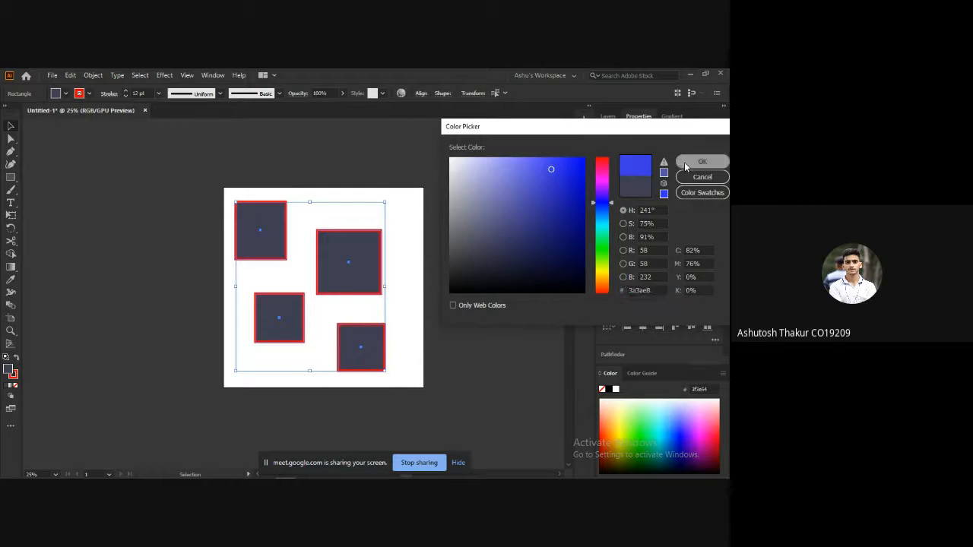
pyautogui.click(17, 386)
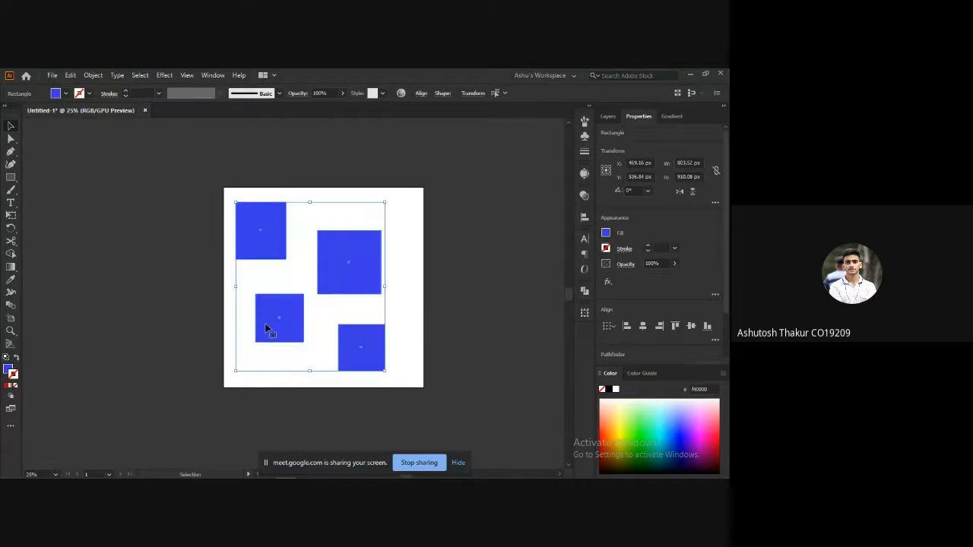
# Reduce the height of the largest rectangle to about 187 px from its upper edge.
pyautogui.click(411, 277)
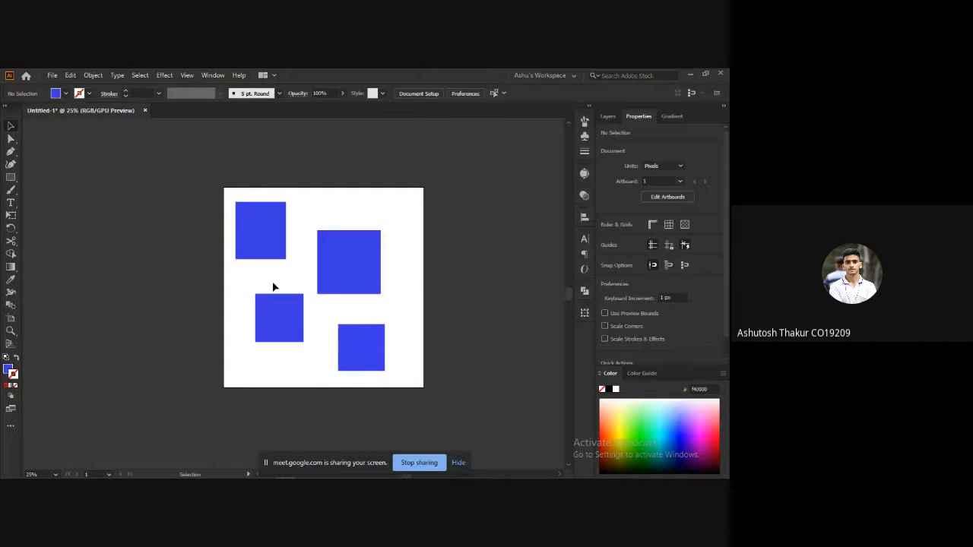
pyautogui.click(358, 274)
pyautogui.moveTo(349, 231); pyautogui.dragTo(349, 260)
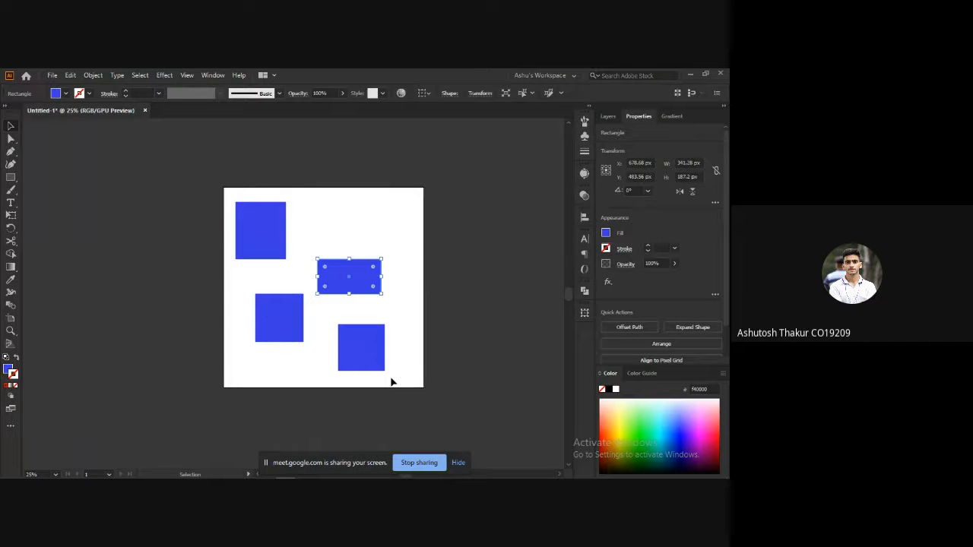
# Try aligning all four rectangles to their horizontal centre and to their vertical centre, undoing each alignment.
pyautogui.moveTo(396, 380); pyautogui.dragTo(241, 203)
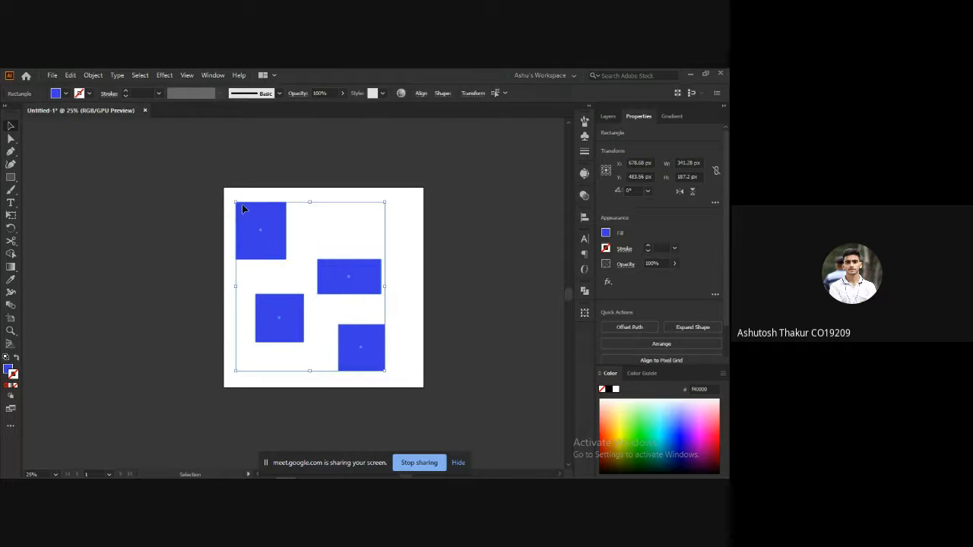
pyautogui.click(584, 219)
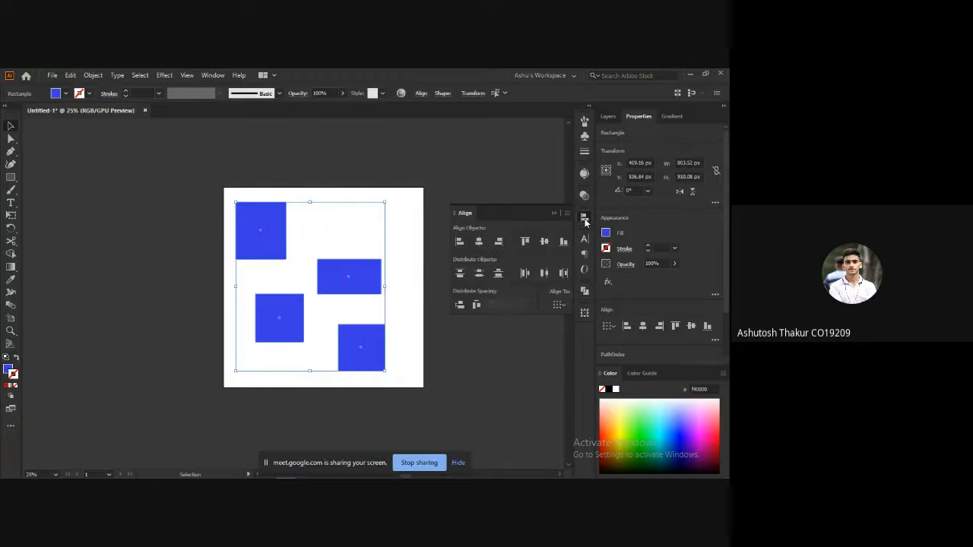
pyautogui.click(479, 241)
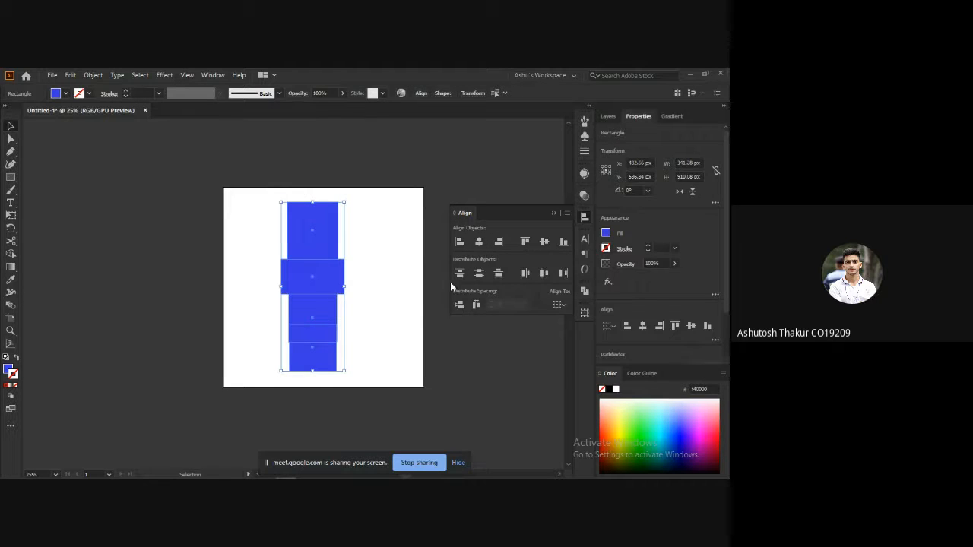
pyautogui.hotkey('ctrl', 'z')
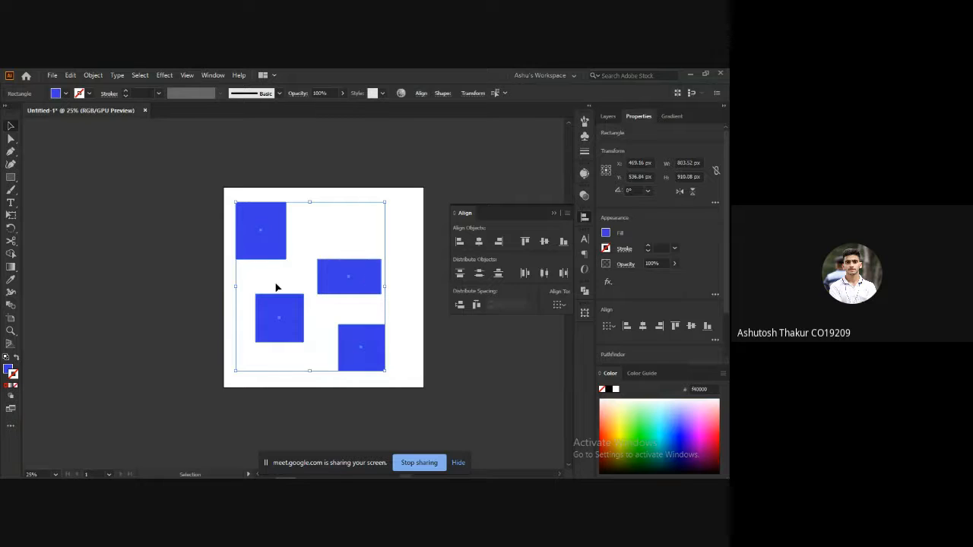
pyautogui.click(544, 241)
pyautogui.hotkey('ctrl', 'z')
# Try moving the lower-left rectangle a little to the left and undo the move.
pyautogui.click(236, 265)
pyautogui.moveTo(270, 311); pyautogui.dragTo(251, 308)
pyautogui.hotkey('ctrl', 'z')
# Select all four rectangles, set the alignment reference to Align to Artboard and clear the selection.
pyautogui.moveTo(241, 194); pyautogui.dragTo(394, 383)
pyautogui.click(585, 221)
pyautogui.click(561, 305)
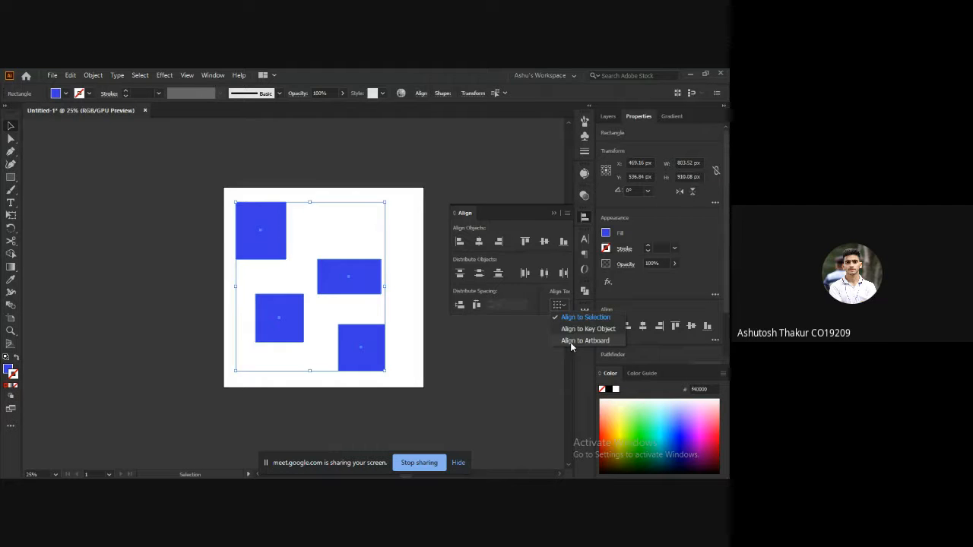
pyautogui.click(570, 342)
pyautogui.click(412, 276)
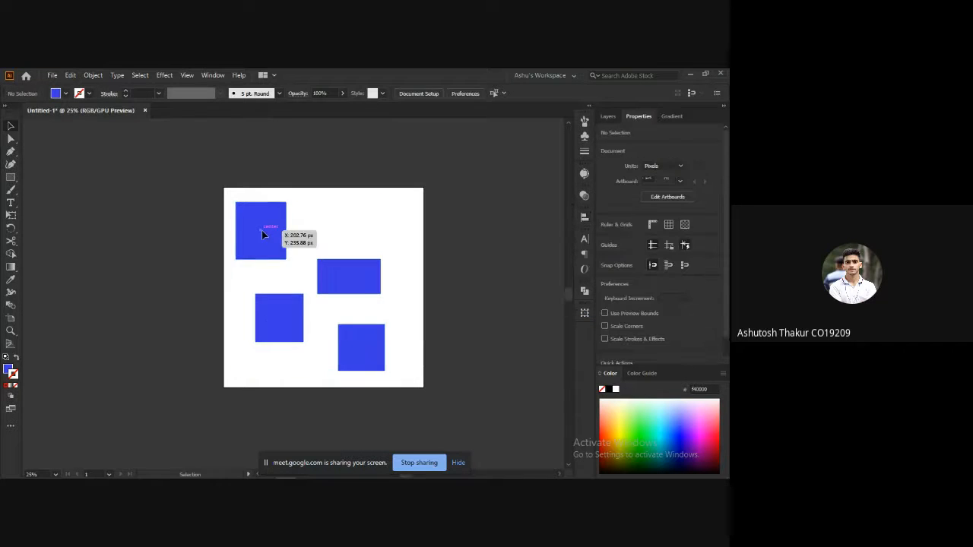
# Centre the upper-left rectangle horizontally and vertically on the artboard.
pyautogui.click(262, 231)
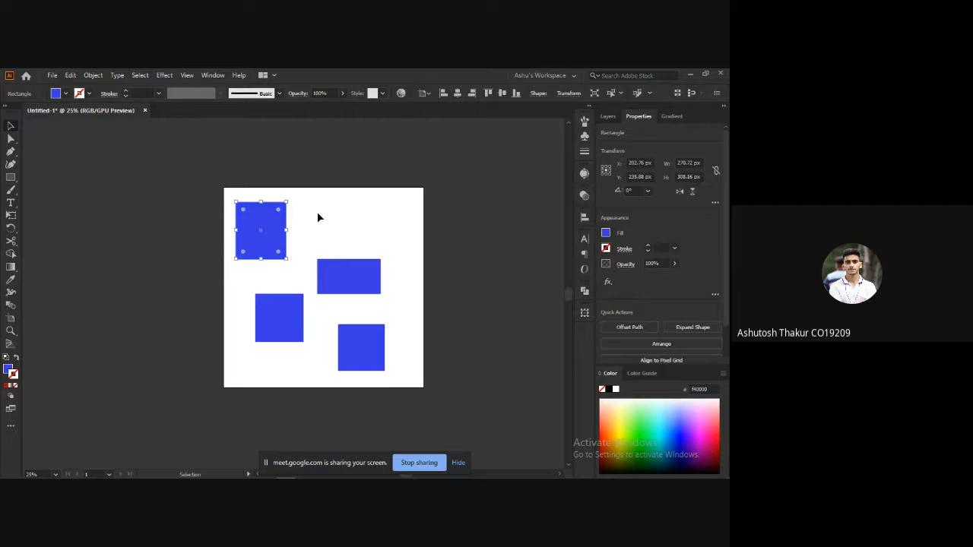
pyautogui.click(585, 216)
pyautogui.click(559, 305)
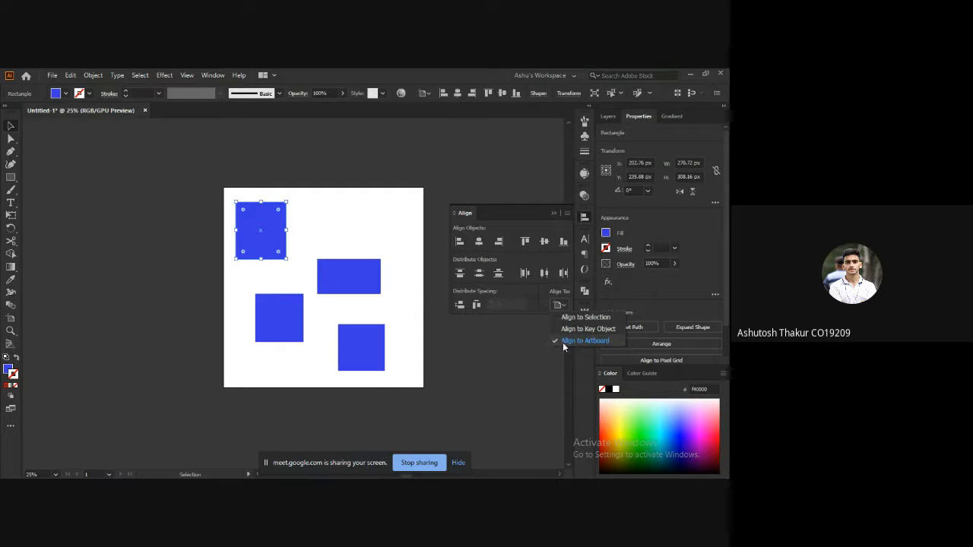
pyautogui.click(563, 342)
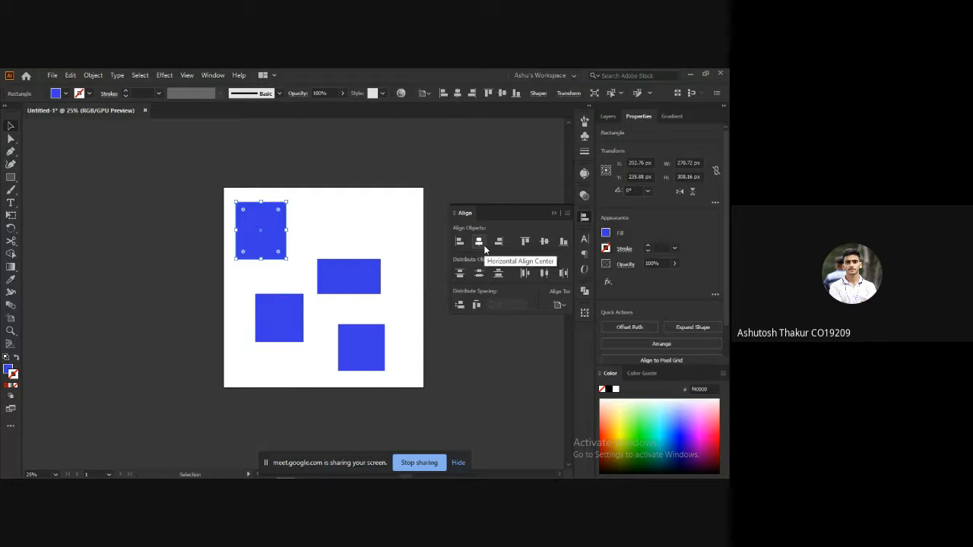
pyautogui.click(479, 241)
pyautogui.click(548, 241)
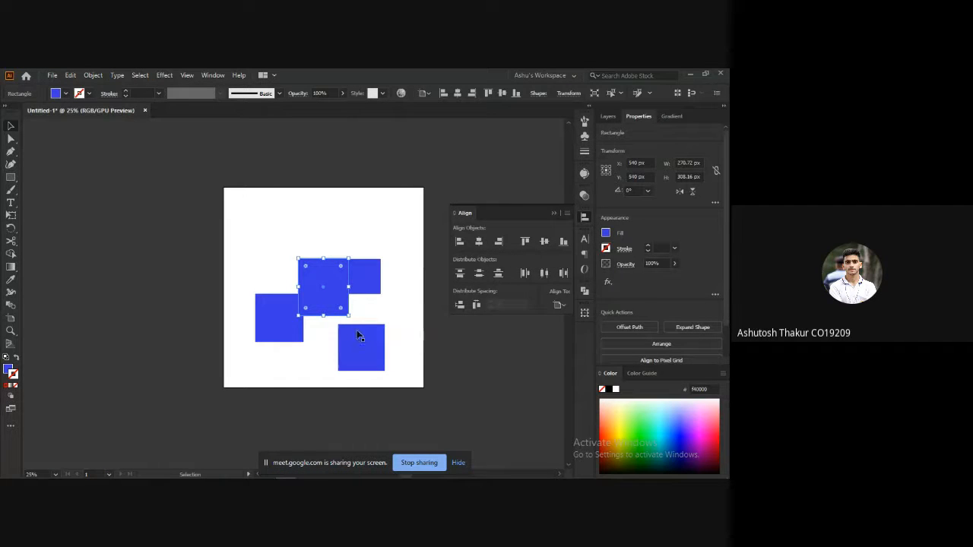
# Move the other three rectangles away from the centred one, out to the artboard's edges.
pyautogui.moveTo(279, 339); pyautogui.dragTo(203, 322)
pyautogui.moveTo(373, 290); pyautogui.dragTo(428, 285)
pyautogui.moveTo(348, 340); pyautogui.dragTo(421, 368)
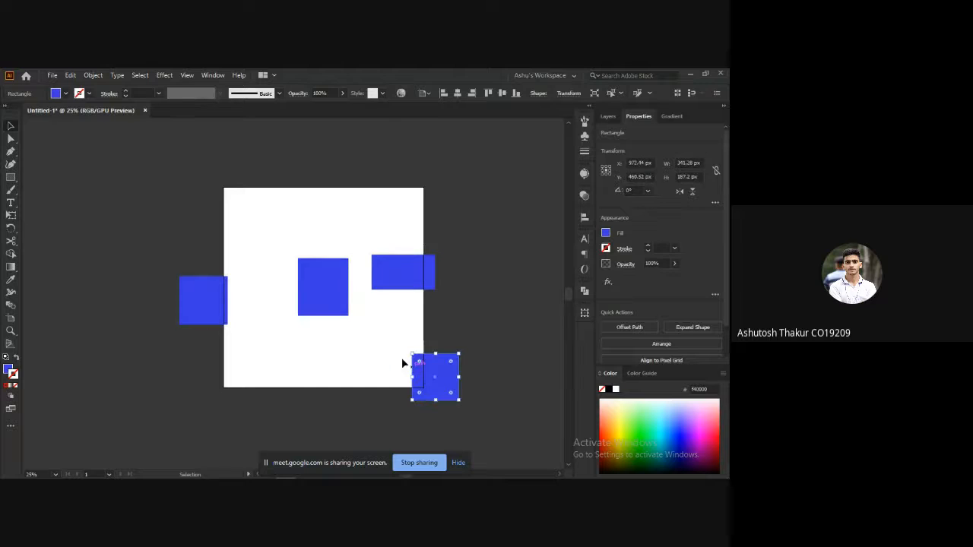
# Check the Imp. Shortcuts slide in PowerPoint, return to Illustrator and delete all four rectangles.
pyautogui.hotkey('alt', 'Tab')
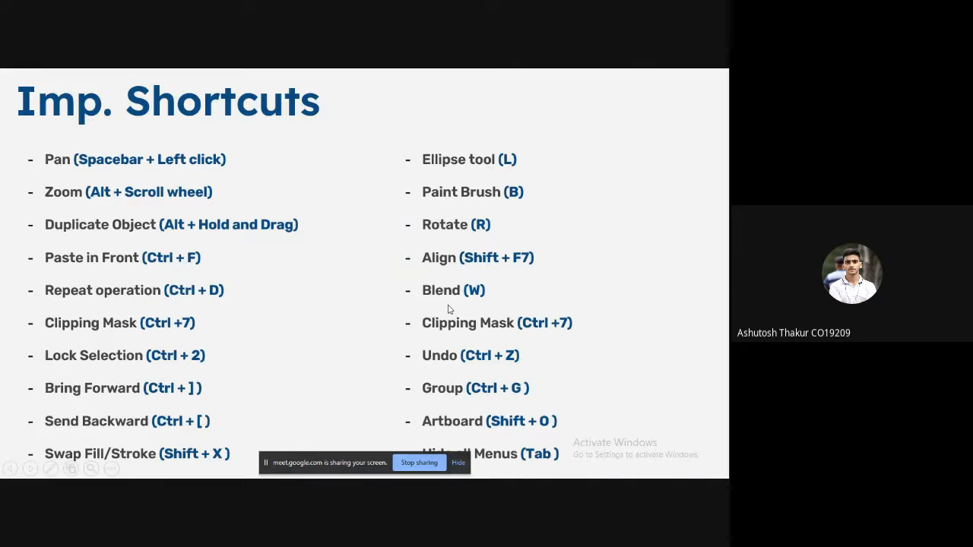
pyautogui.hotkey('alt', 'Tab')
pyautogui.moveTo(472, 406); pyautogui.dragTo(184, 258)
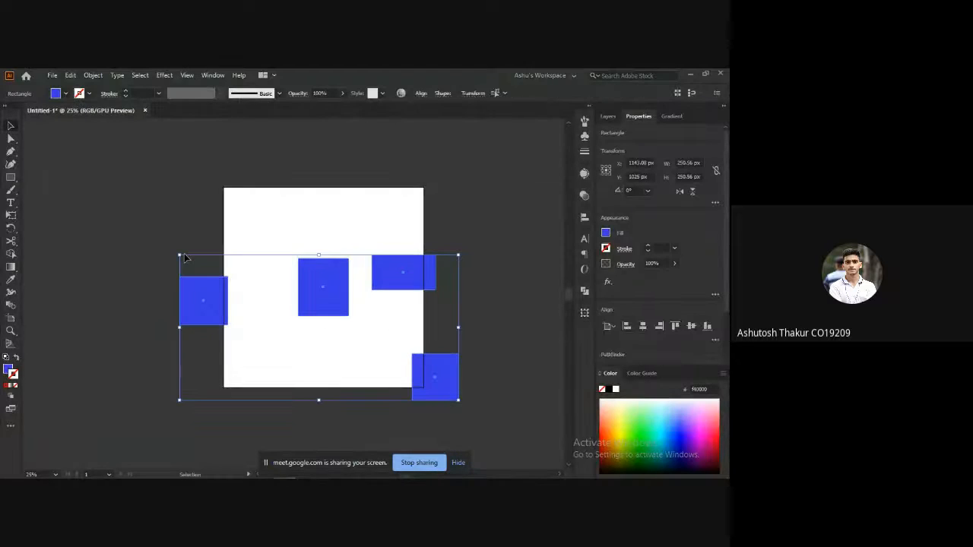
pyautogui.press('Delete')
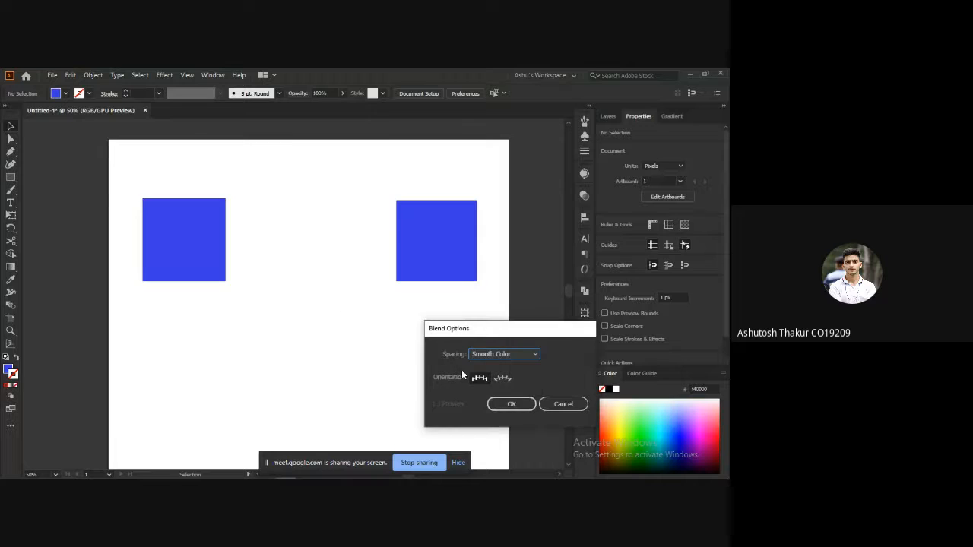
pyautogui.click(496, 354)
pyautogui.click(496, 354)
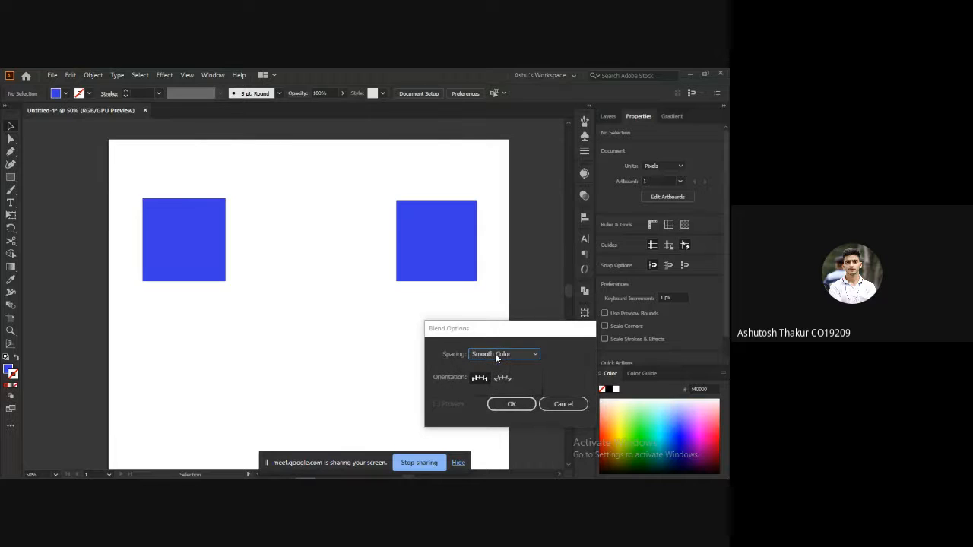
pyautogui.click(562, 403)
# Select the right-hand square, consult the Imp. Shortcuts slide in PowerPoint and return to Illustrator.
pyautogui.click(174, 244)
pyautogui.click(426, 250)
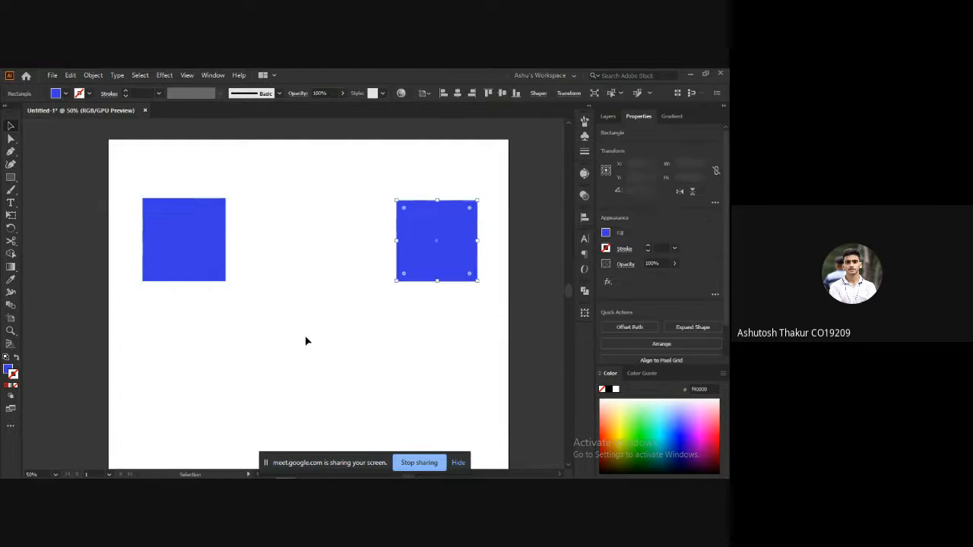
pyautogui.hotkey('alt', 'Tab')
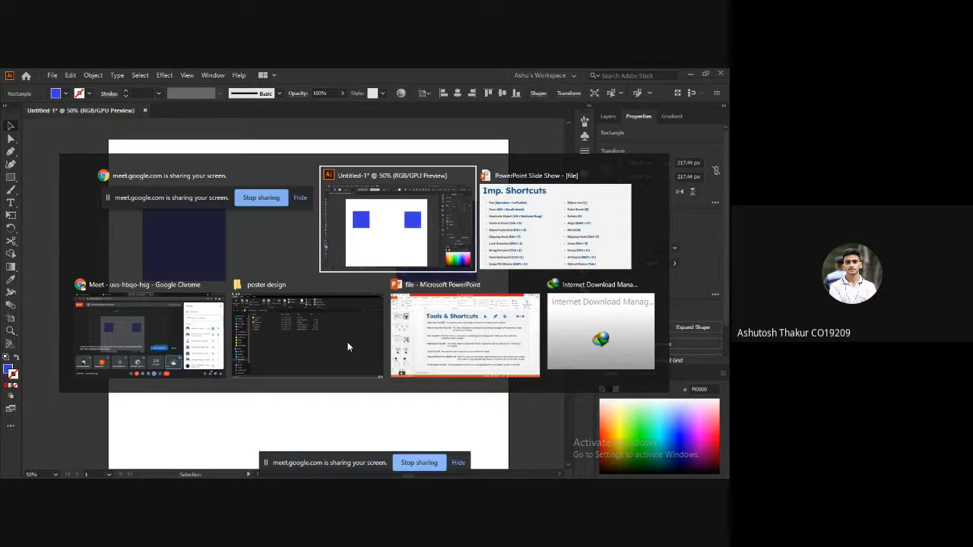
pyautogui.hotkey('alt', 'Tab')
pyautogui.hotkey('alt', 'Tab')
pyautogui.hotkey('alt', 'Tab')
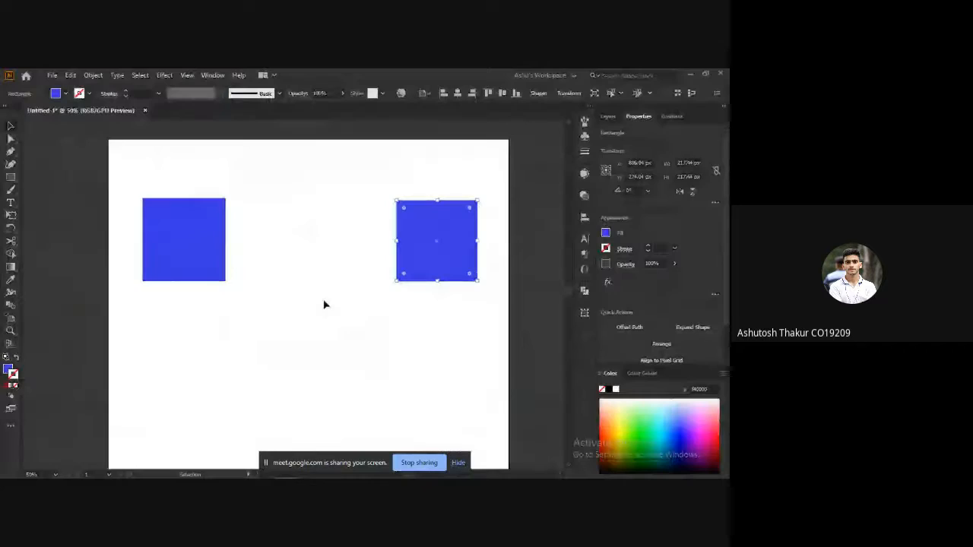
# Fill the right-hand square with magenta #d10fcc and clear the selection.
pyautogui.press('a')
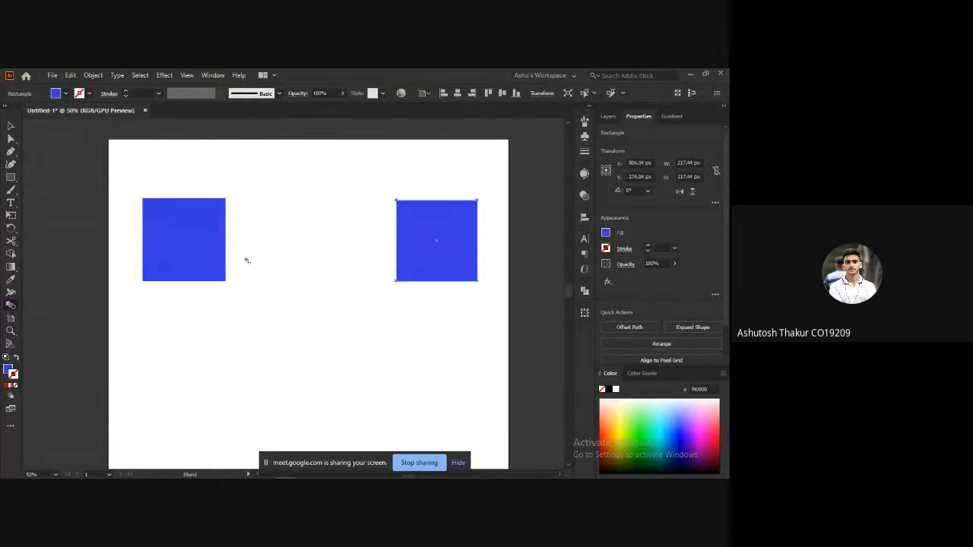
pyautogui.press('v')
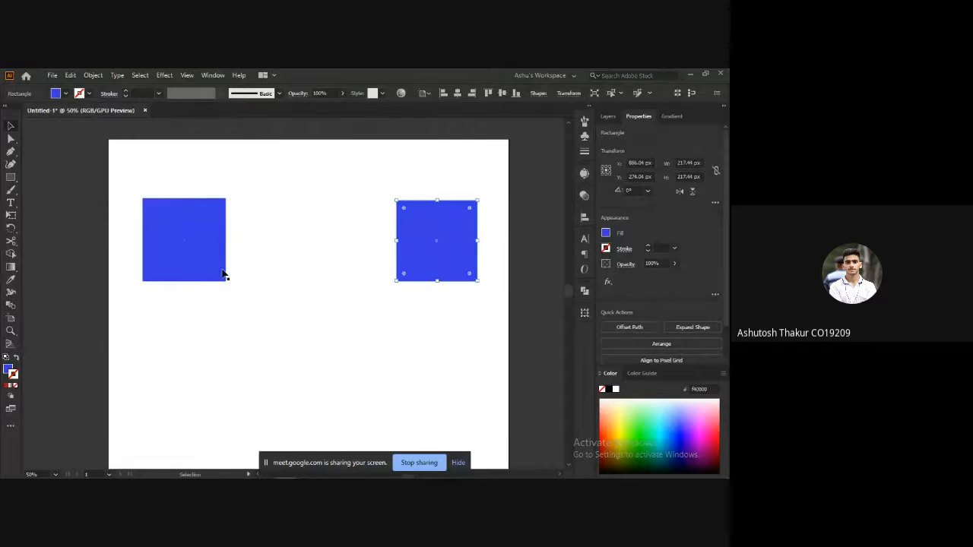
pyautogui.doubleClick(8, 370)
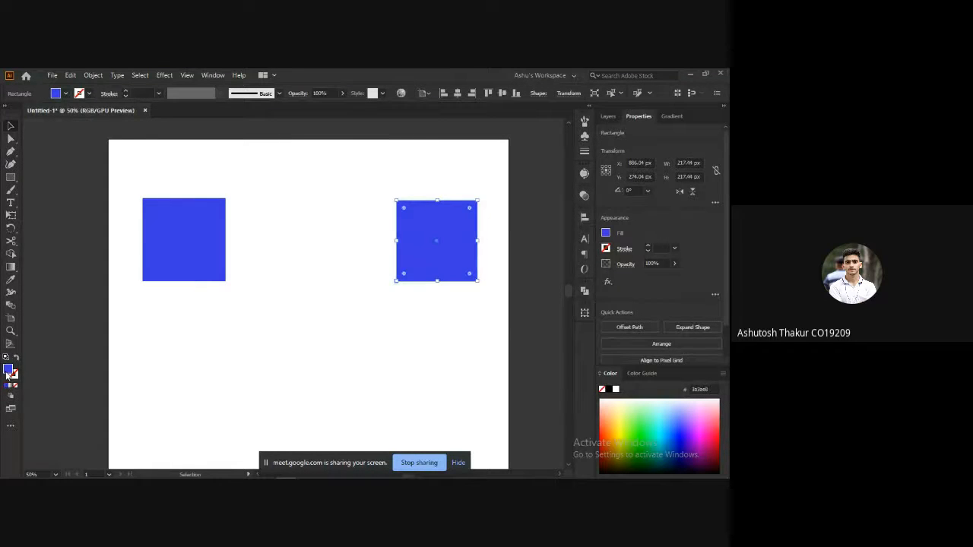
pyautogui.click(553, 238)
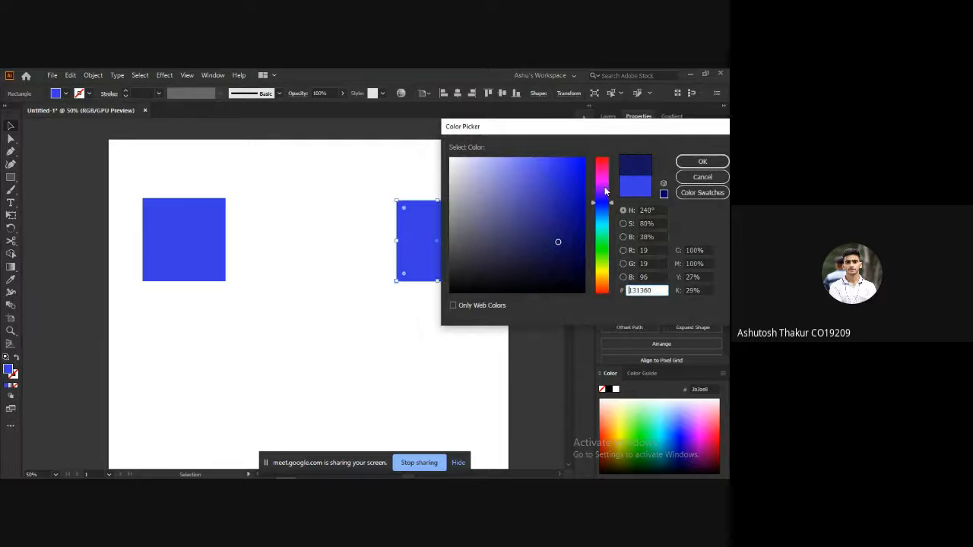
pyautogui.click(603, 183)
pyautogui.click(575, 181)
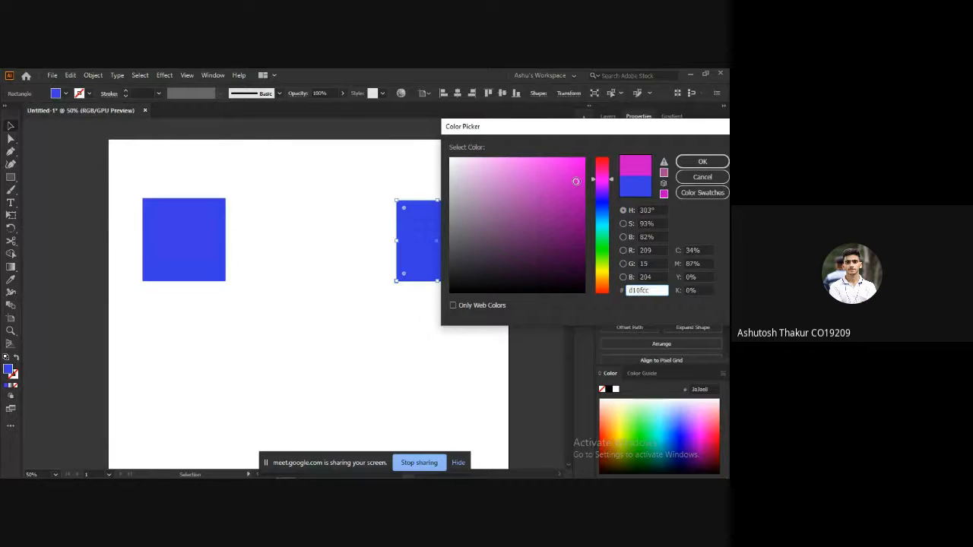
pyautogui.click(701, 162)
pyautogui.click(221, 326)
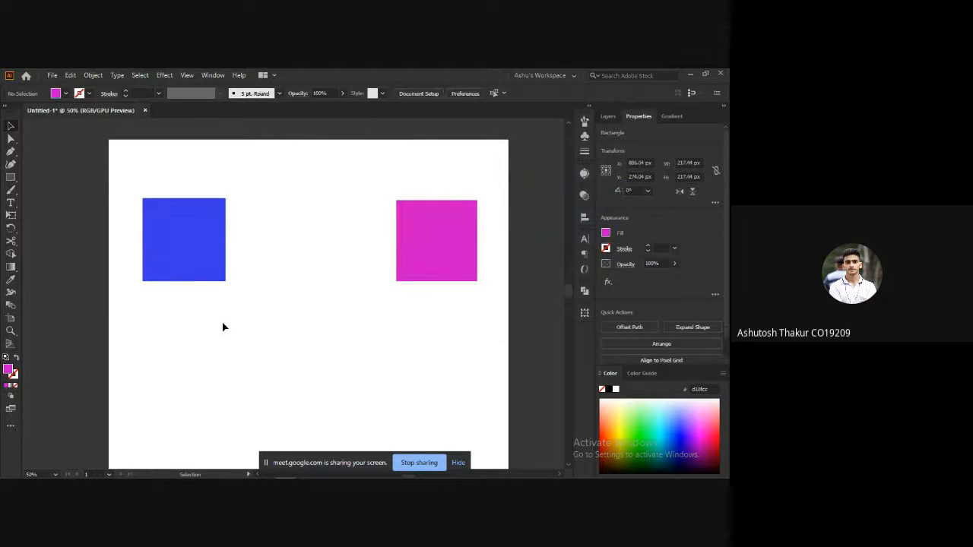
# Blend the blue square into the magenta square with the Blend tool.
pyautogui.hotkey('shift', 'm')
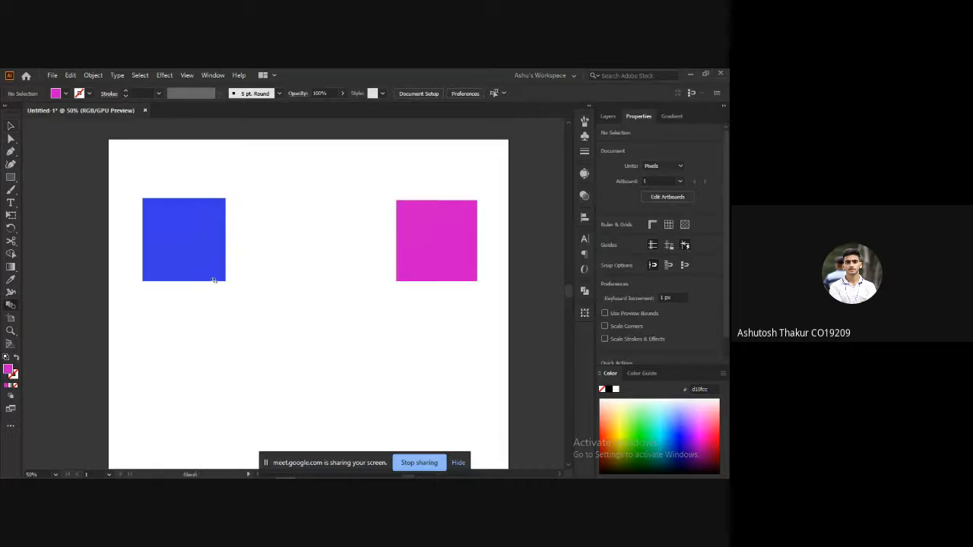
pyautogui.click(195, 263)
pyautogui.click(451, 249)
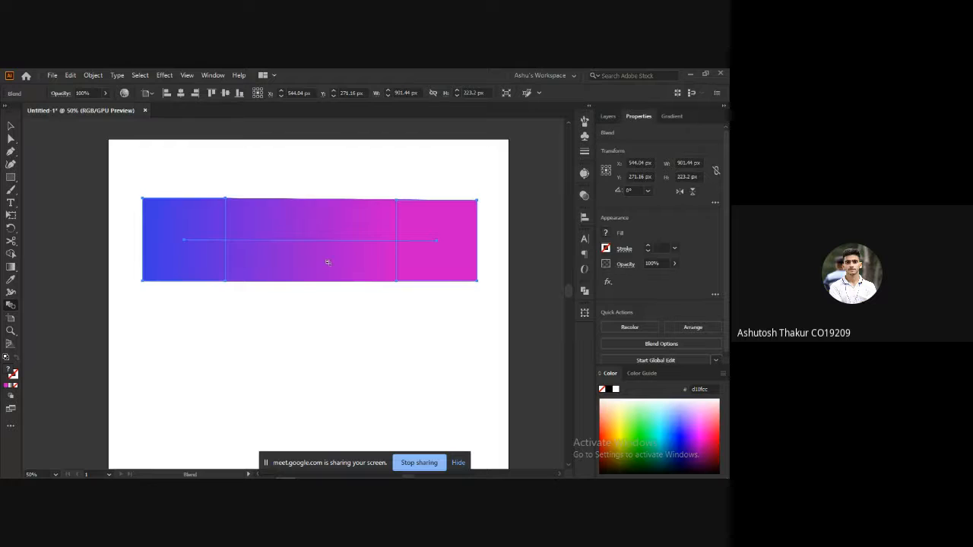
pyautogui.press('v')
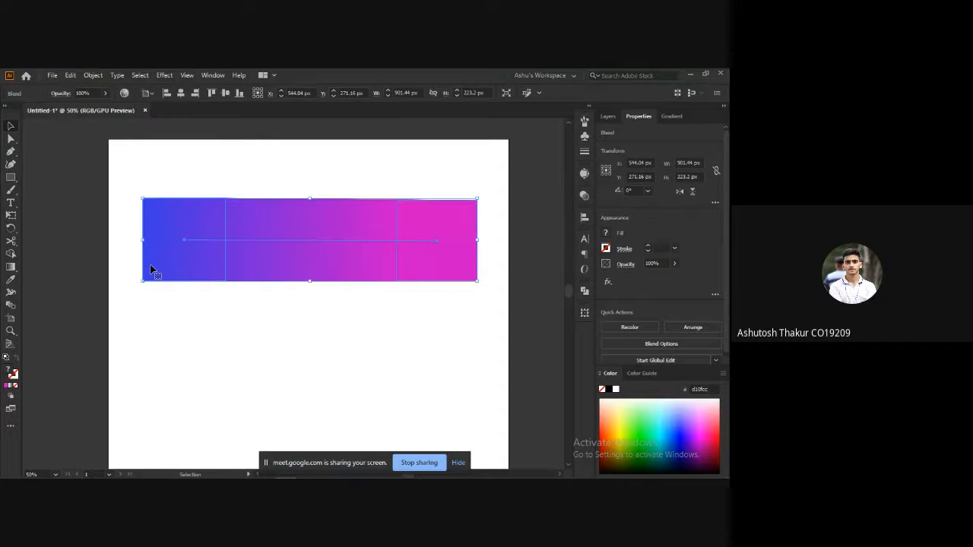
# Release the blend between the blue and magenta squares.
pyautogui.click(92, 75)
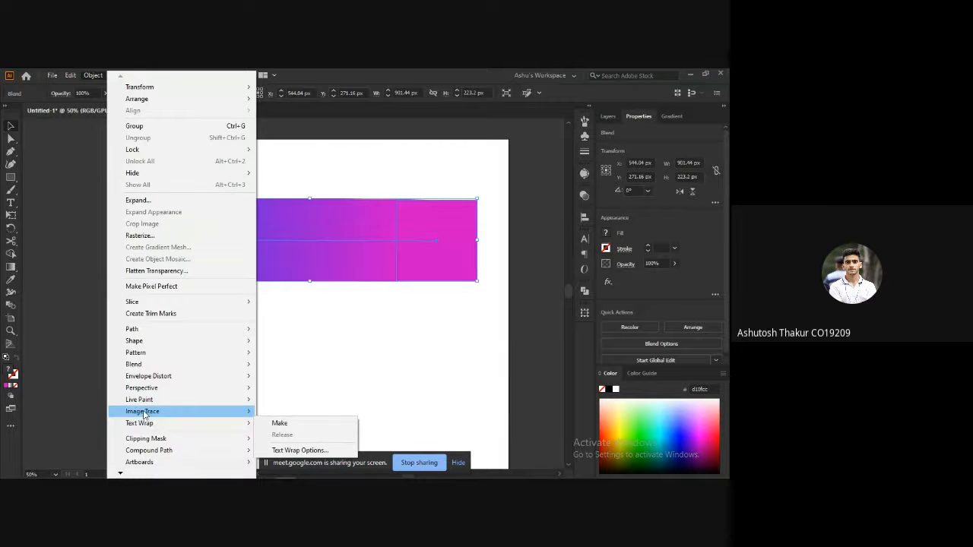
pyautogui.moveTo(152, 353)
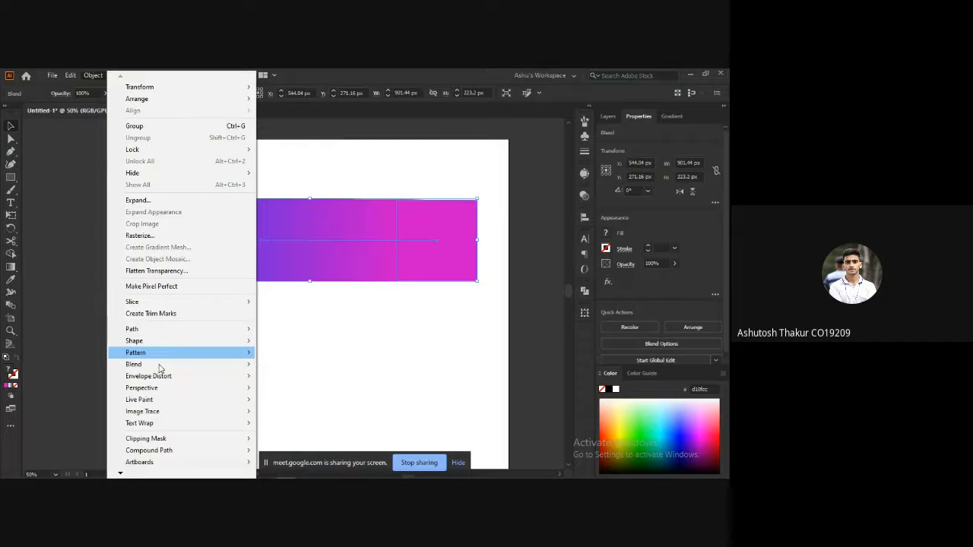
pyautogui.moveTo(160, 370)
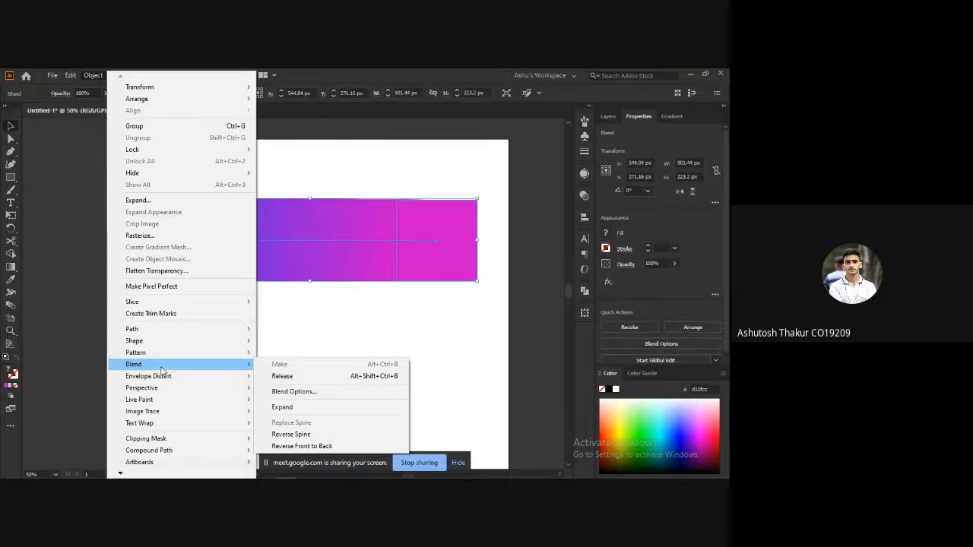
pyautogui.click(320, 378)
pyautogui.click(321, 361)
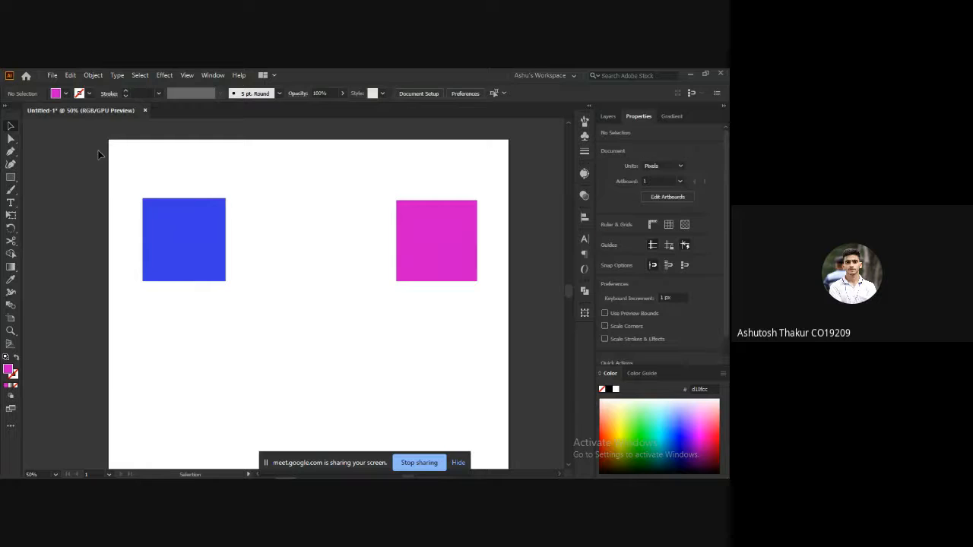
# Set the blend spacing to Specified Steps with 2 steps.
pyautogui.click(93, 74)
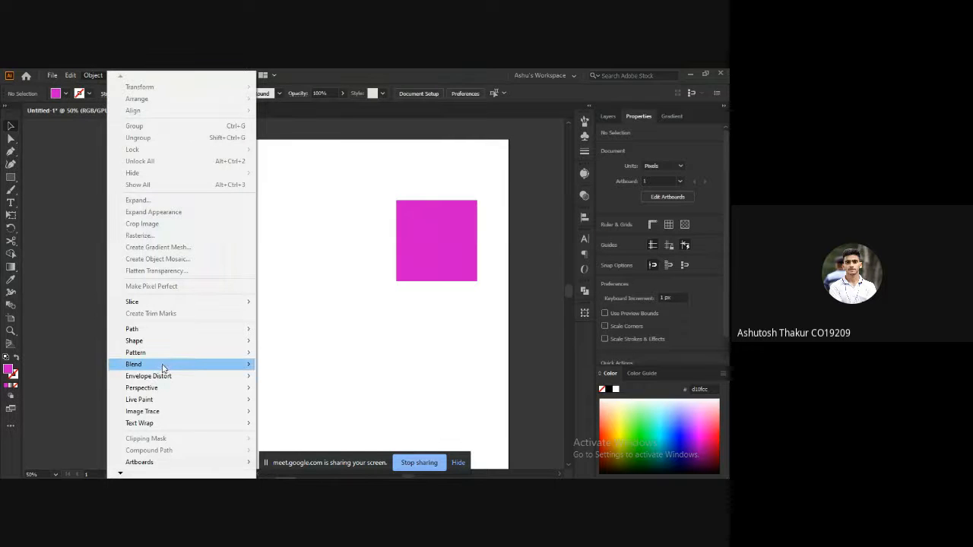
pyautogui.moveTo(163, 366)
pyautogui.click(309, 391)
pyautogui.click(491, 354)
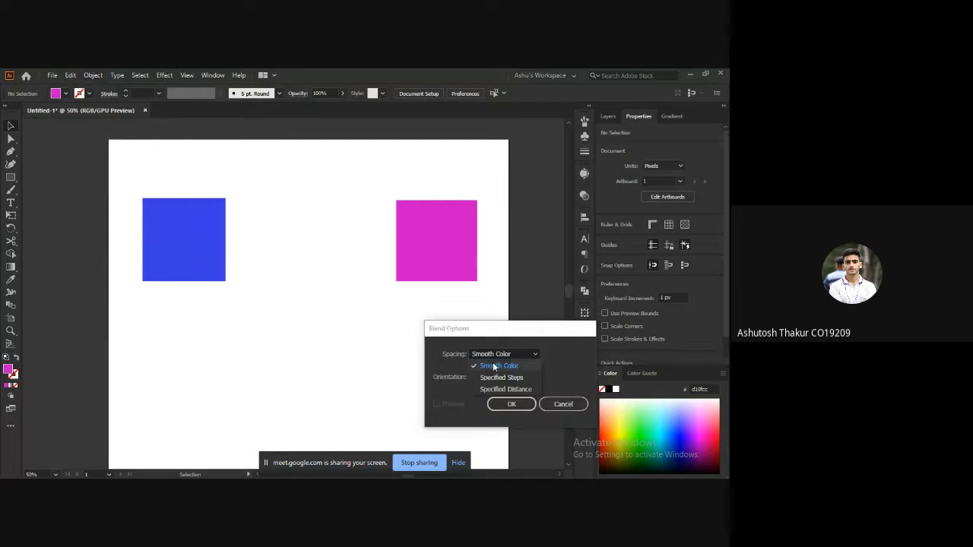
pyautogui.click(500, 378)
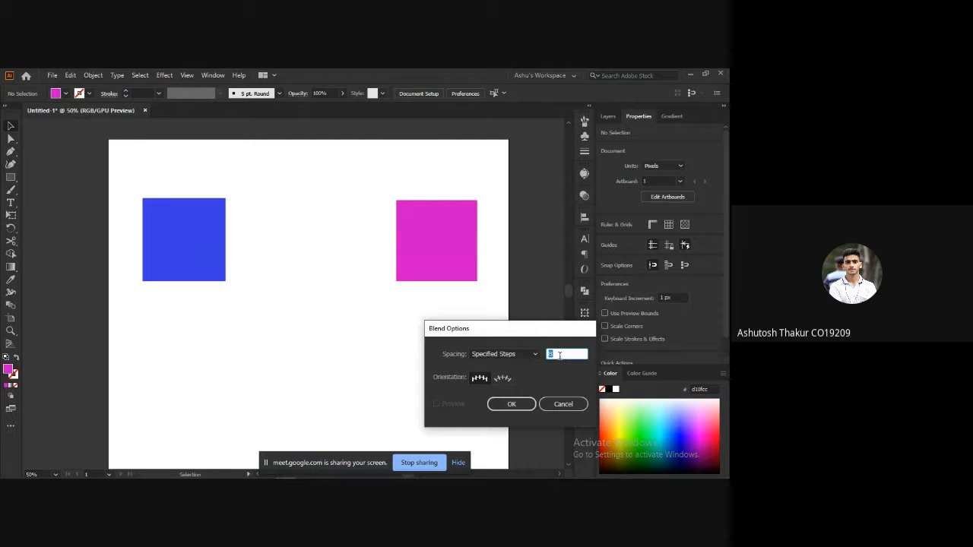
pyautogui.write('2')
pyautogui.click(509, 404)
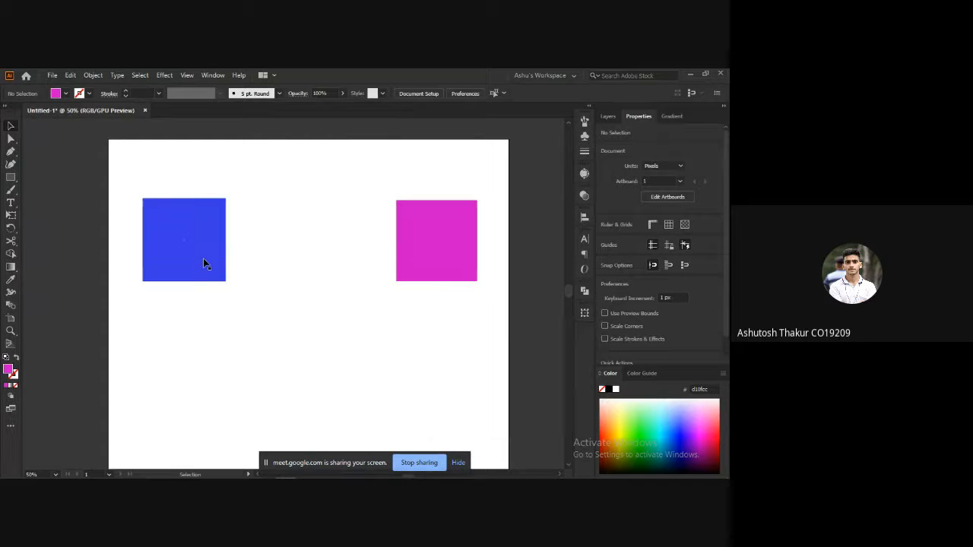
# Blend the blue square into the magenta square with the Blend tool using the specified steps.
pyautogui.press('w')
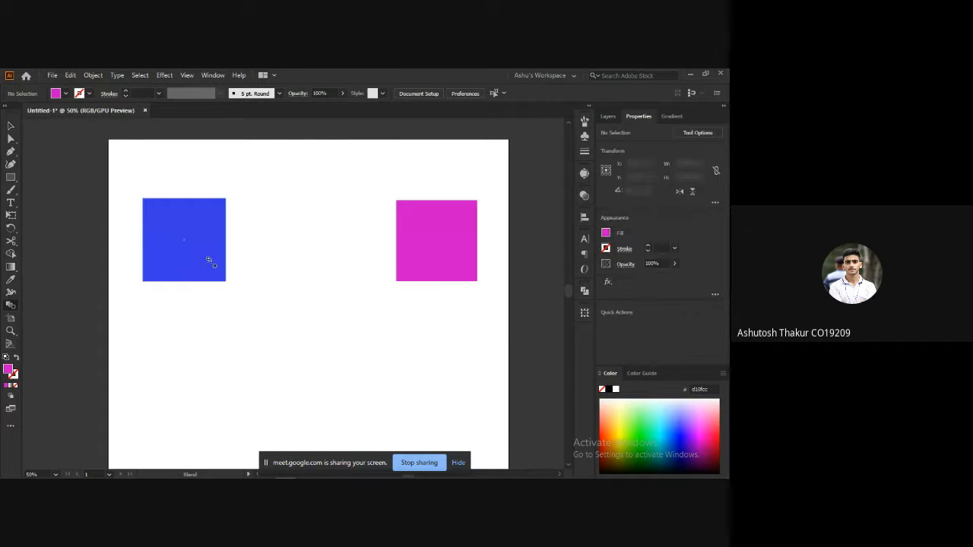
pyautogui.click(208, 260)
pyautogui.click(428, 262)
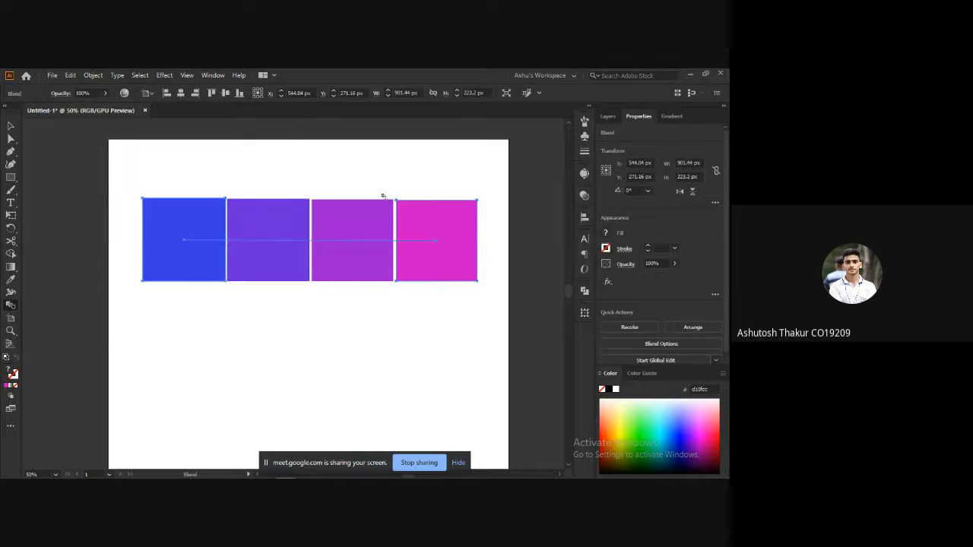
pyautogui.press('v')
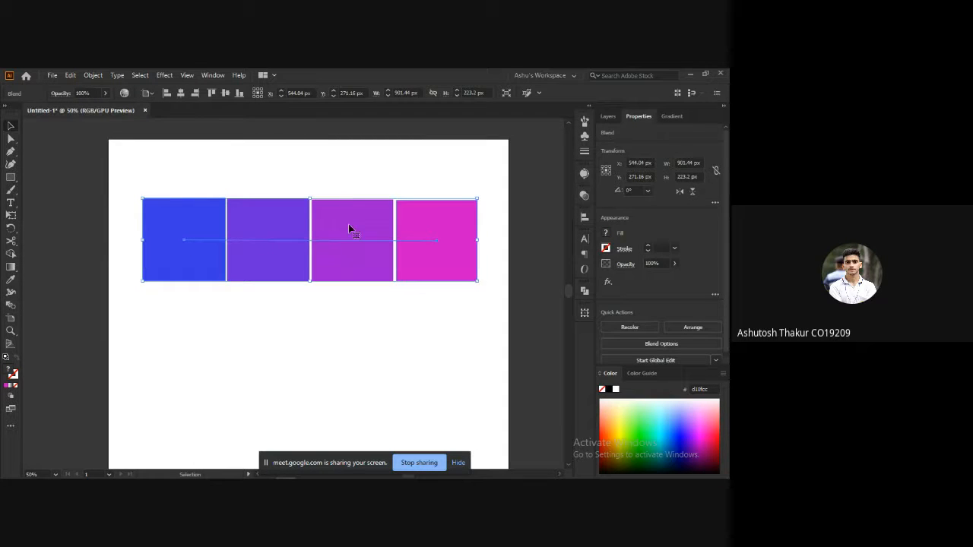
pyautogui.scroll(-1, 332, 282)
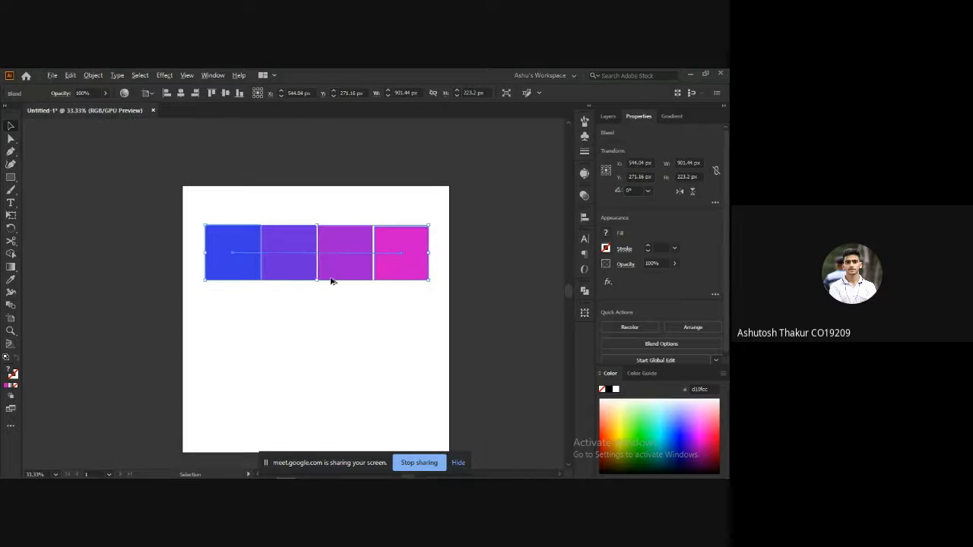
# Check the Imp. Shortcuts slide in PowerPoint for the remaining shortcuts and return to Illustrator.
pyautogui.hotkey('alt', 'Tab')
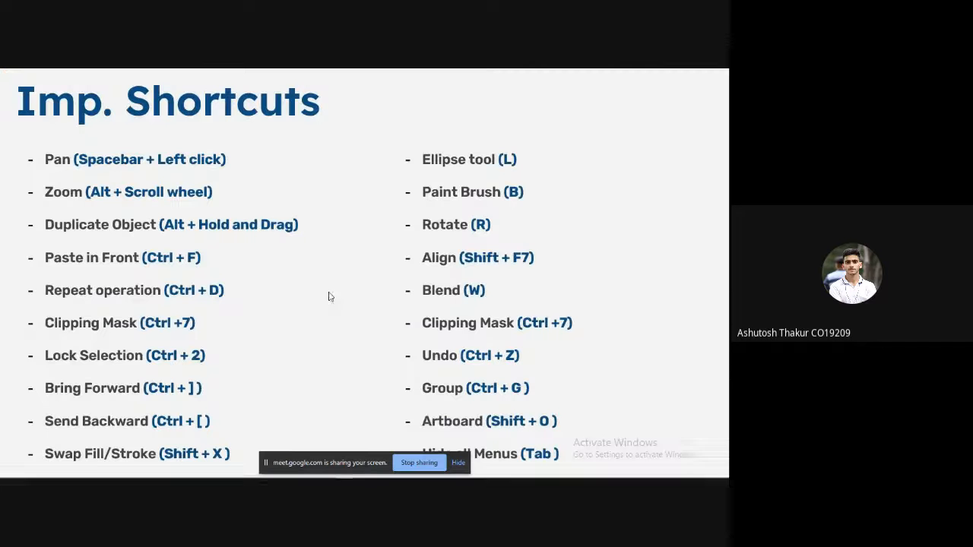
pyautogui.click(455, 391)
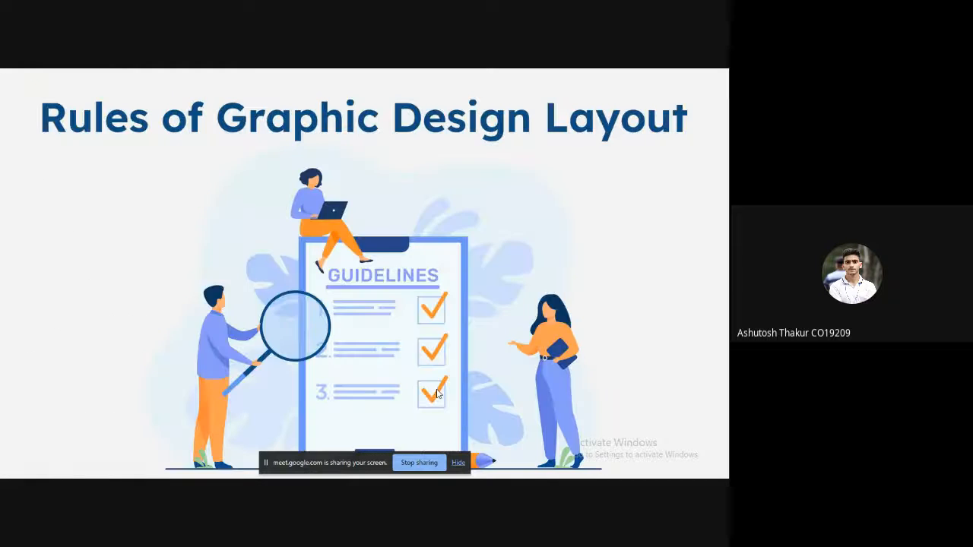
pyautogui.hotkey('alt', 'Tab')
pyautogui.press('Left')
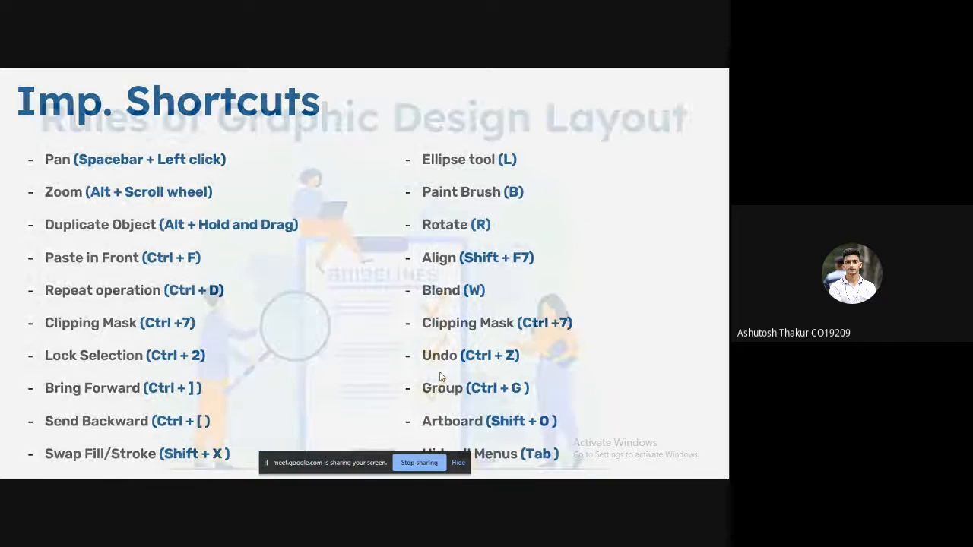
pyautogui.hotkey('alt', 'Tab')
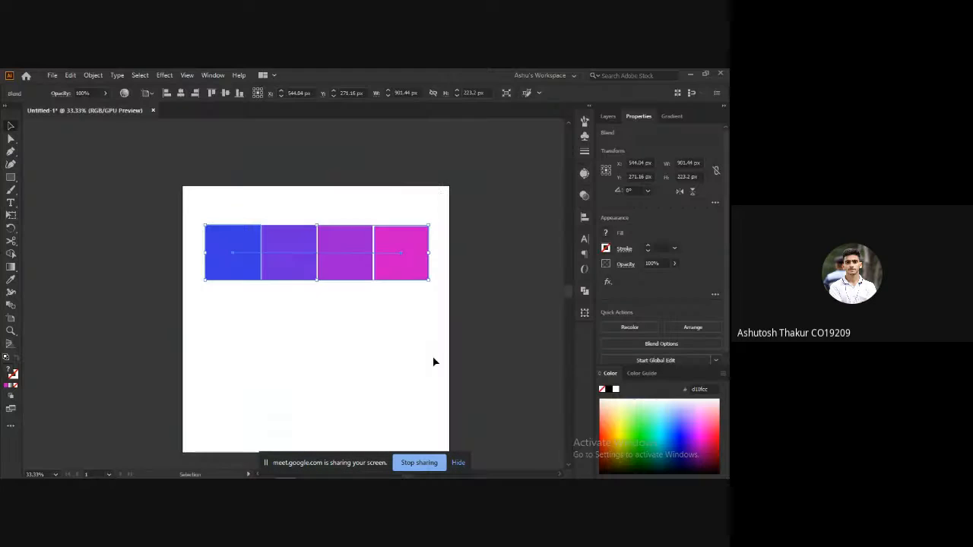
# Draw four magenta rectangles below the blend, including squares of about 326 px, 197 px and 210 px.
pyautogui.click(353, 305)
pyautogui.scroll(-1, 299, 327)
pyautogui.press('m')
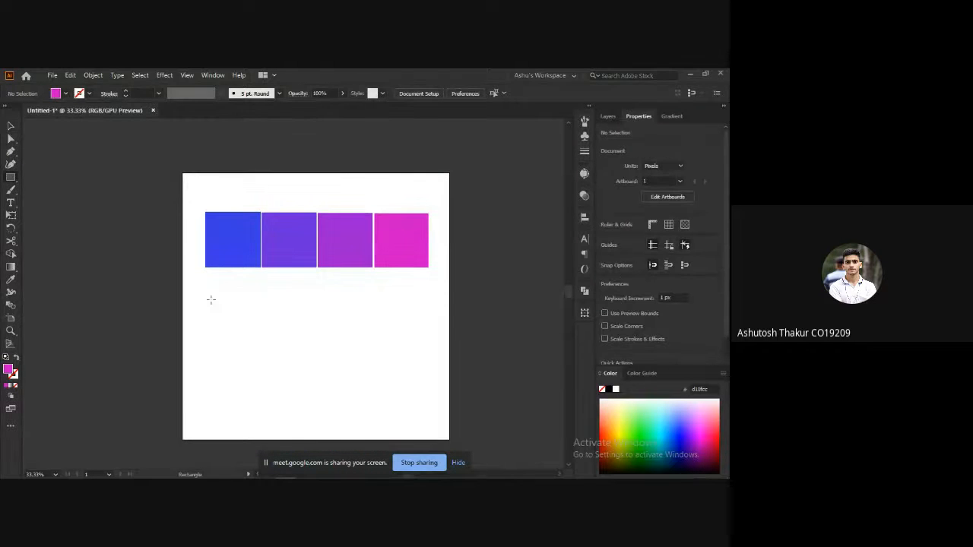
pyautogui.moveTo(211, 300); pyautogui.dragTo(262, 367)
pyautogui.moveTo(308, 310); pyautogui.dragTo(388, 391)
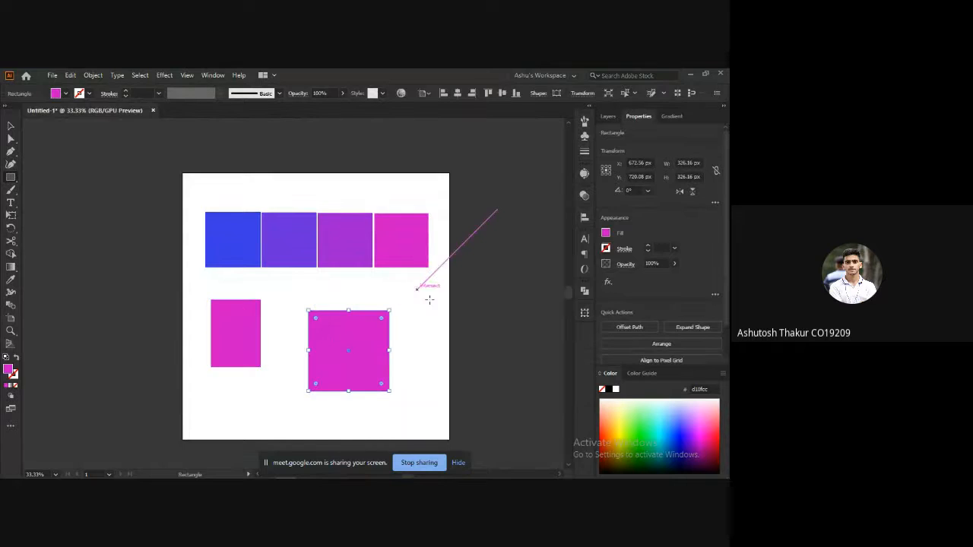
pyautogui.moveTo(417, 289); pyautogui.dragTo(467, 338)
pyautogui.moveTo(229, 392); pyautogui.dragTo(280, 443)
pyautogui.scroll(-1, 331, 394)
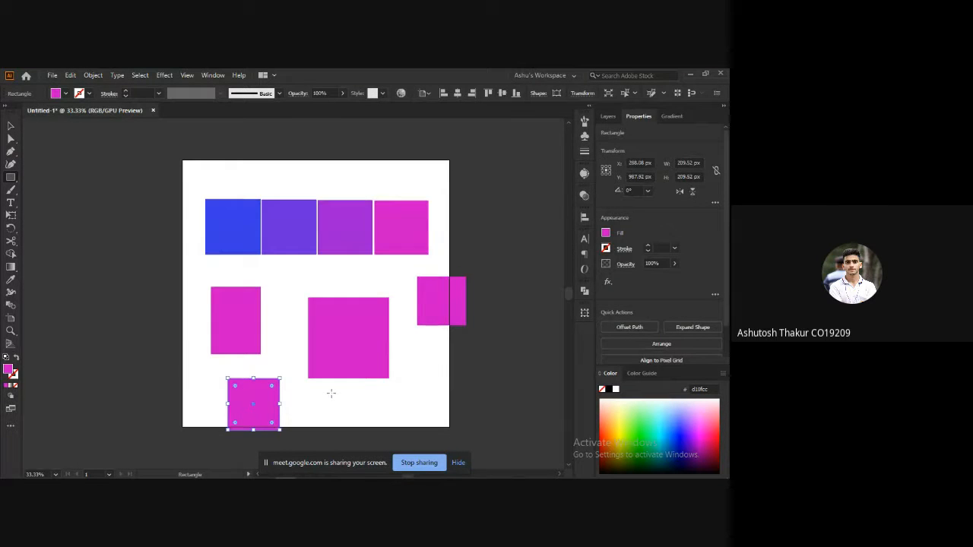
# Group the four magenta rectangles below the blend and move the group to the right.
pyautogui.press('v')
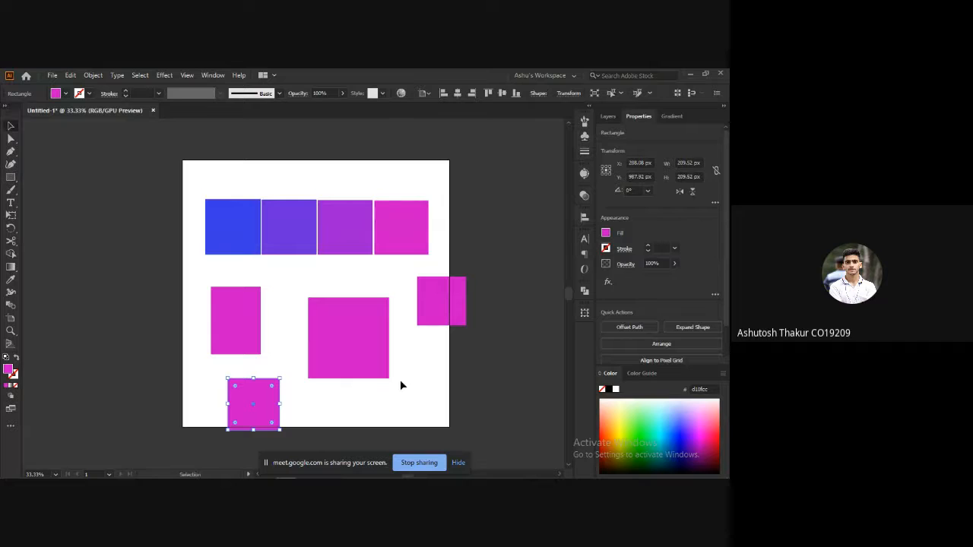
pyautogui.click(442, 313)
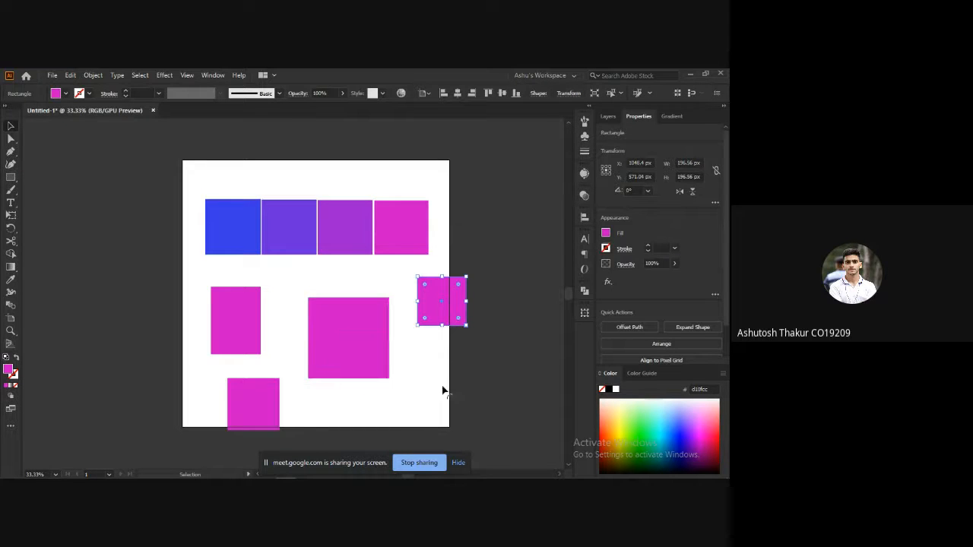
pyautogui.keyDown('shift'); pyautogui.click(345, 354); pyautogui.keyUp('shift')
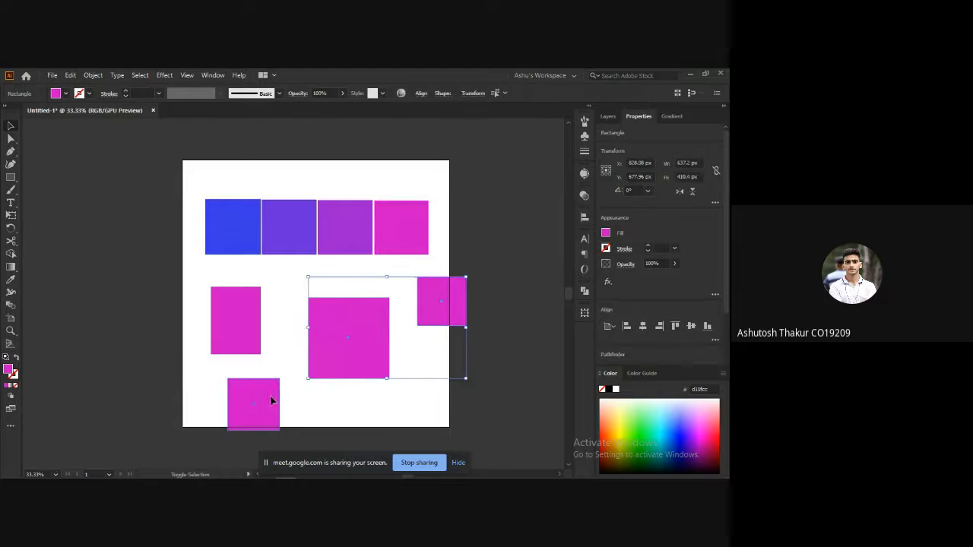
pyautogui.keyDown('shift'); pyautogui.click(272, 399); pyautogui.keyUp('shift')
pyautogui.keyDown('shift'); pyautogui.click(247, 344); pyautogui.keyUp('shift')
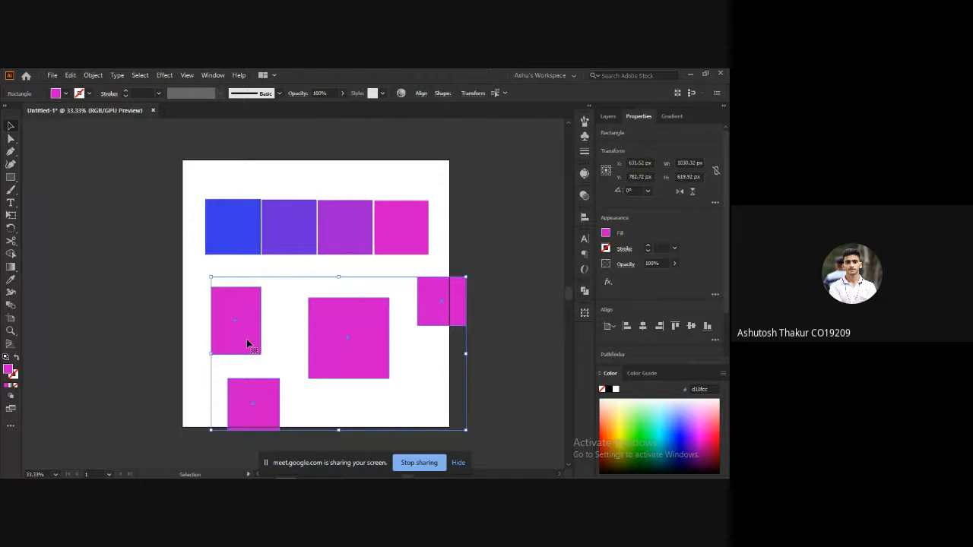
pyautogui.click(407, 326)
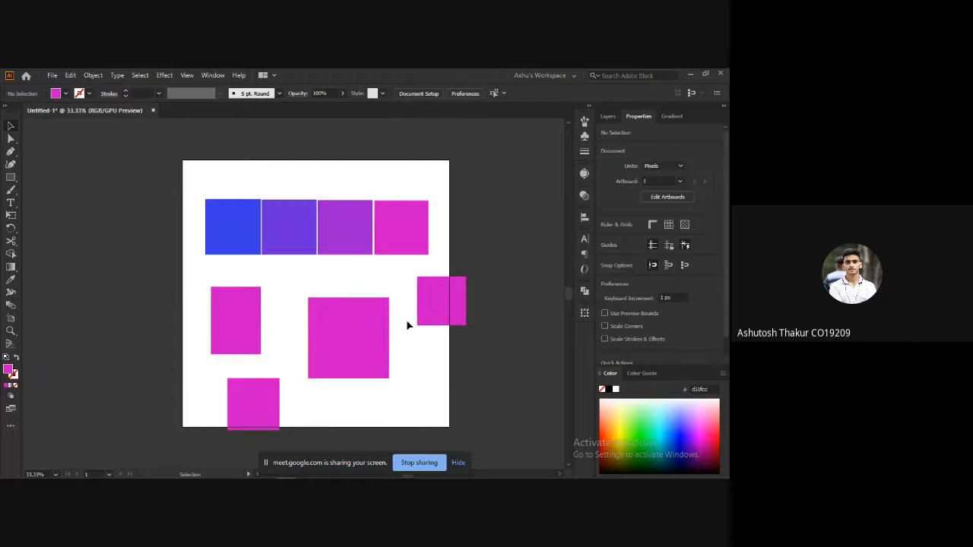
pyautogui.click(243, 326)
pyautogui.moveTo(338, 351); pyautogui.dragTo(371, 346)
# Fill the rectangle group with dark blue #35356d and move it back to the left.
pyautogui.doubleClick(8, 369)
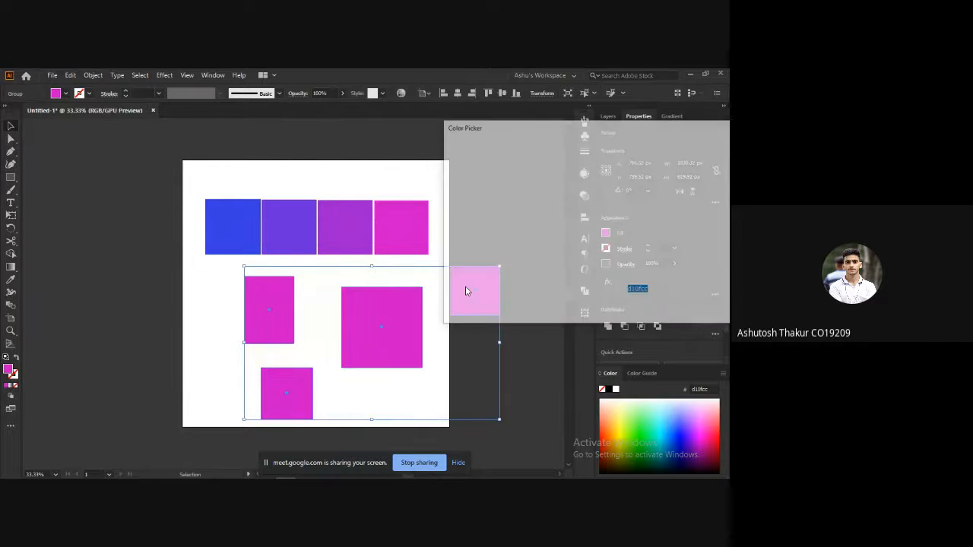
pyautogui.moveTo(505, 226)
pyautogui.mouseDown()
pyautogui.moveTo(576, 186)
pyautogui.moveTo(520, 235)
pyautogui.mouseUp()
pyautogui.click(607, 201)
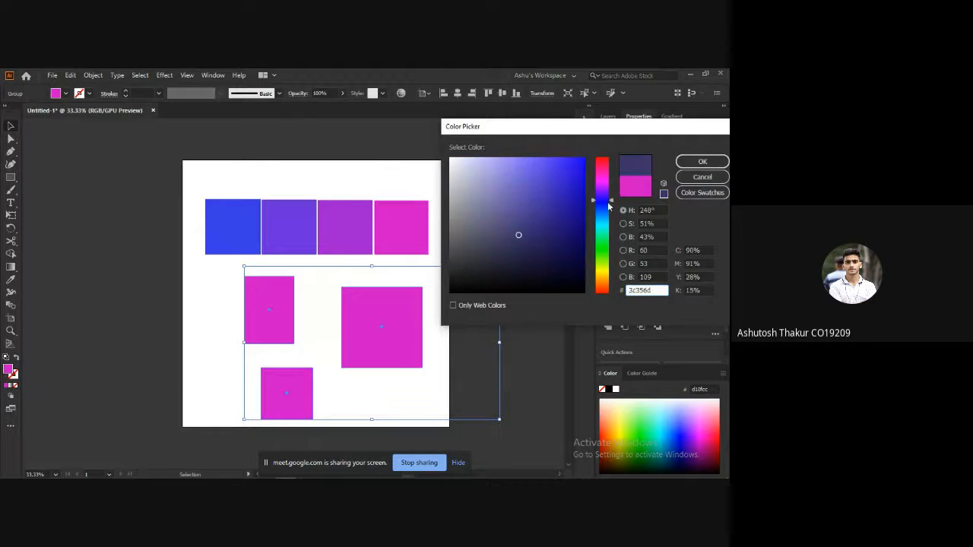
pyautogui.click(608, 205)
pyautogui.click(703, 161)
pyautogui.moveTo(374, 321); pyautogui.dragTo(321, 323)
# Consult the Imp. Shortcuts slide in PowerPoint for the Artboard shortcut and return to Illustrator.
pyautogui.hotkey('alt', 'Tab')
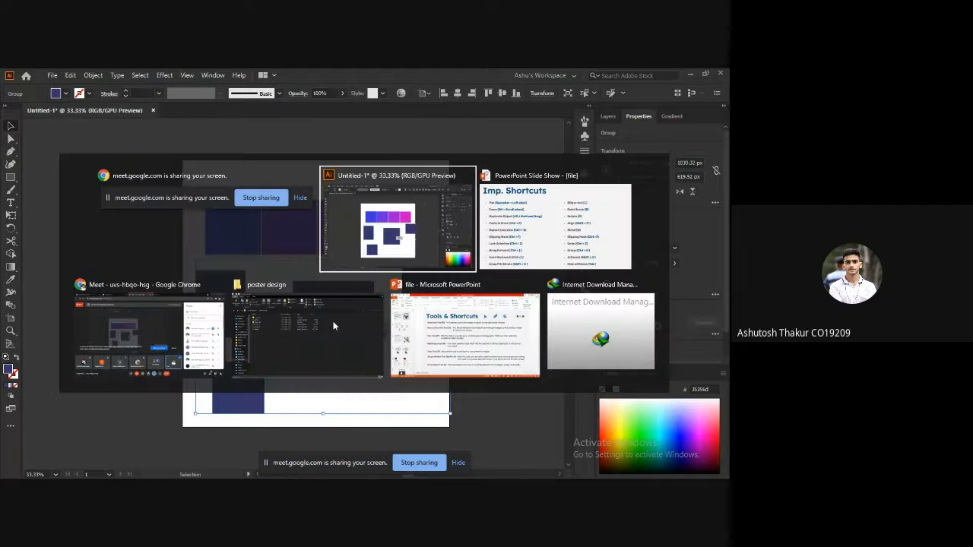
pyautogui.hotkey('alt', 'Tab')
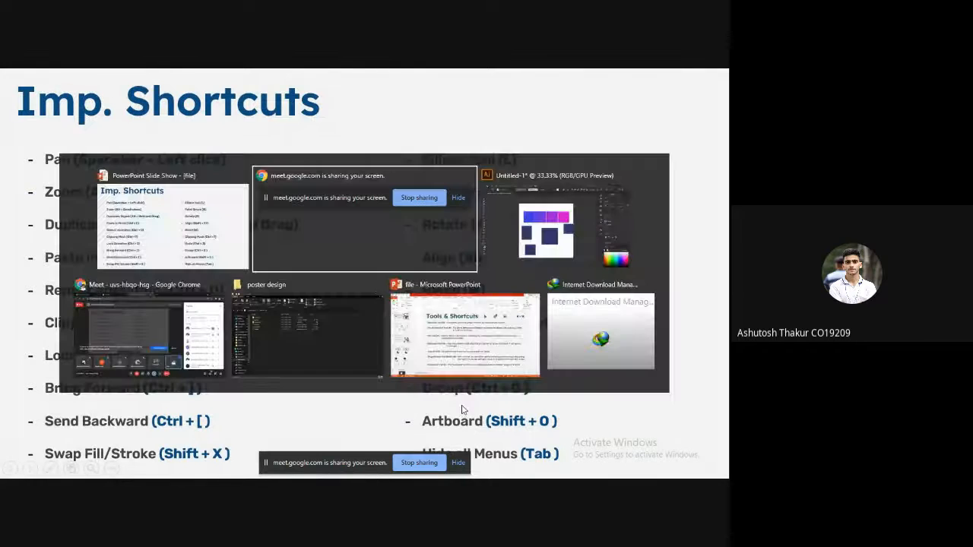
pyautogui.hotkey('alt', 'Tab')
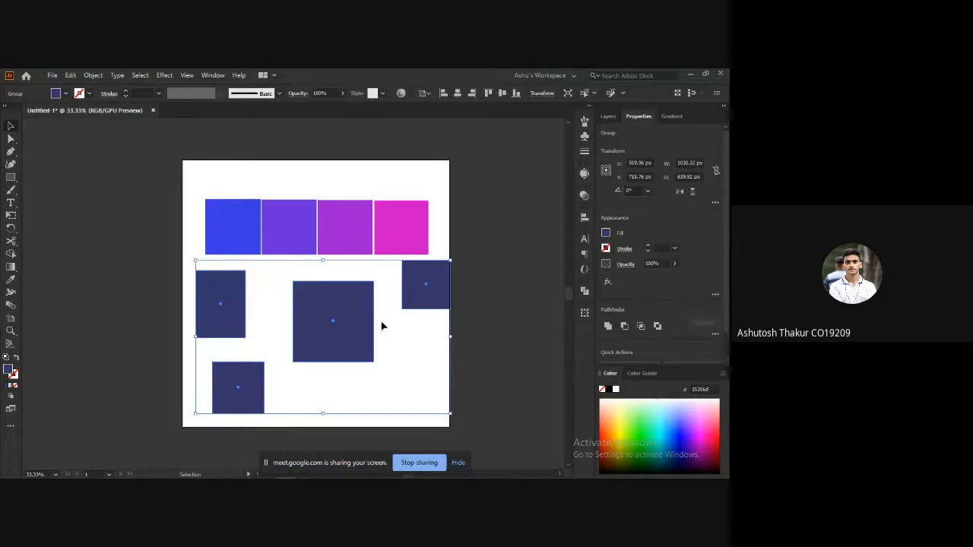
# Create a second new square document with the offered document settings.
pyautogui.scroll(-1, 403, 324)
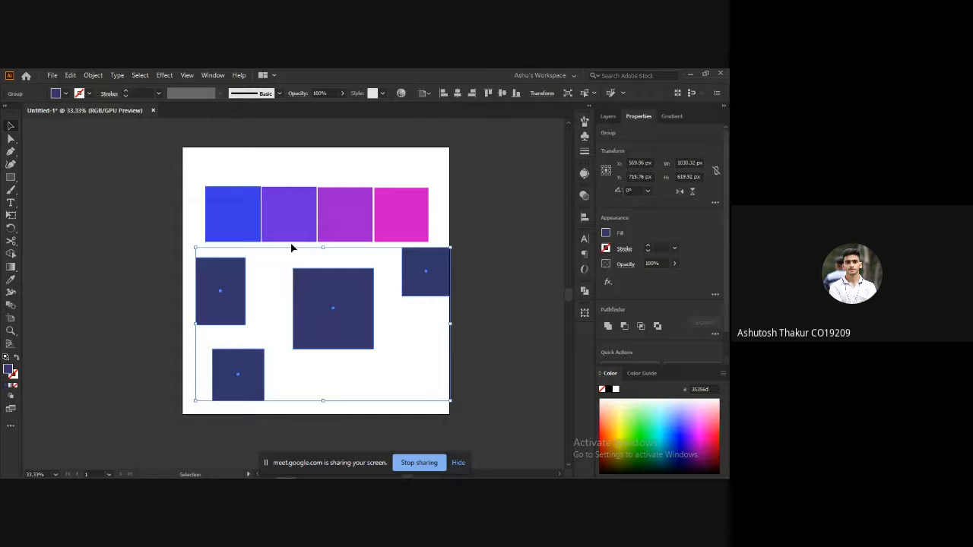
pyautogui.click(50, 75)
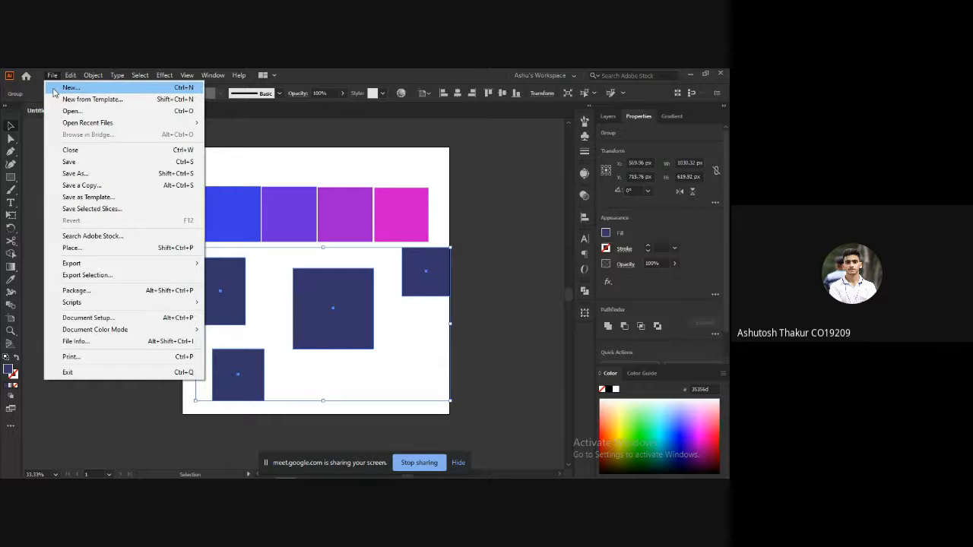
pyautogui.click(71, 87)
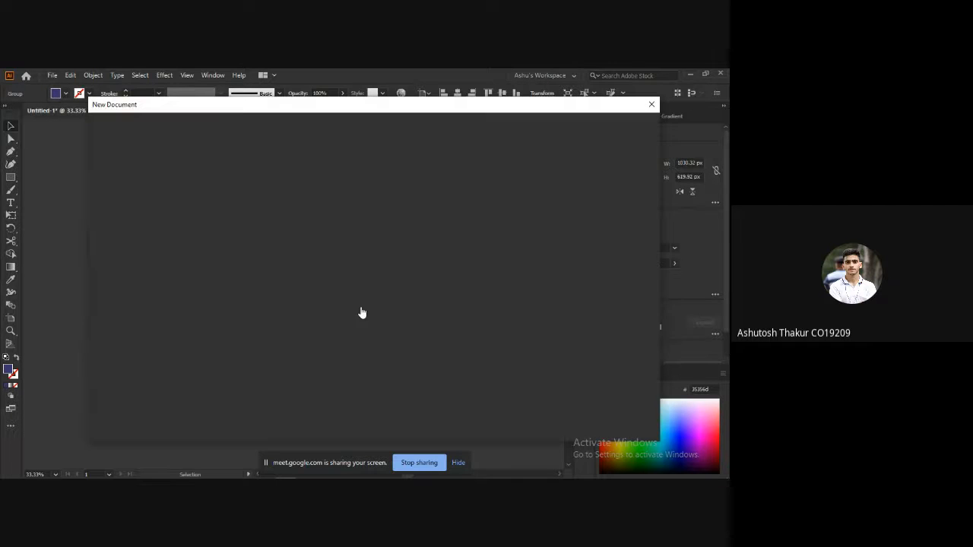
pyautogui.click(578, 420)
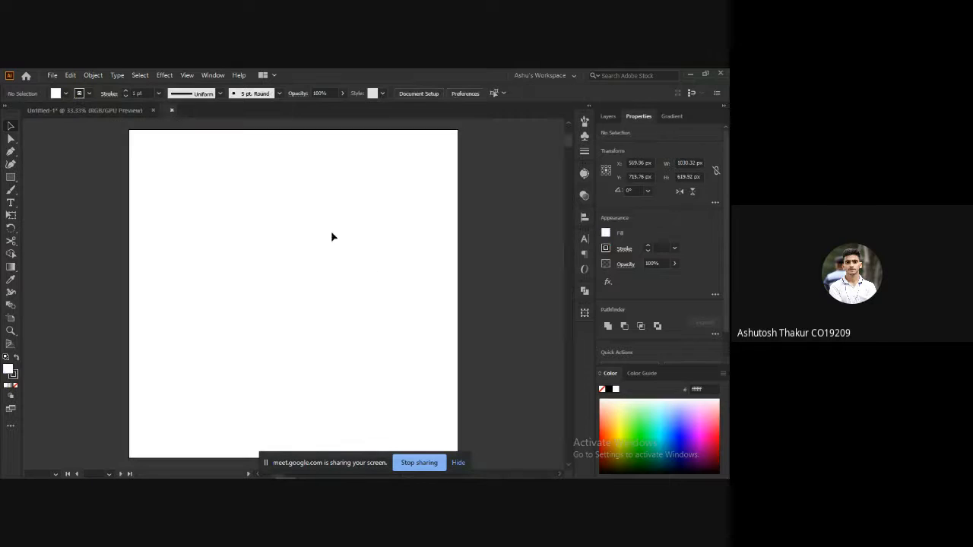
# Copy the dark blue rectangle group from Untitled-1 and paste it twice into Untitled-2.
pyautogui.click(114, 111)
pyautogui.click(163, 112)
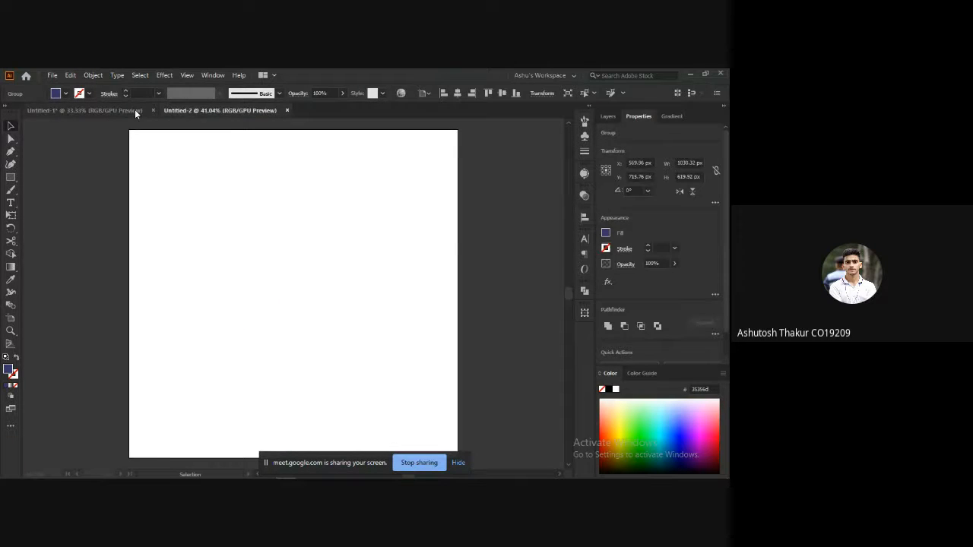
pyautogui.click(135, 110)
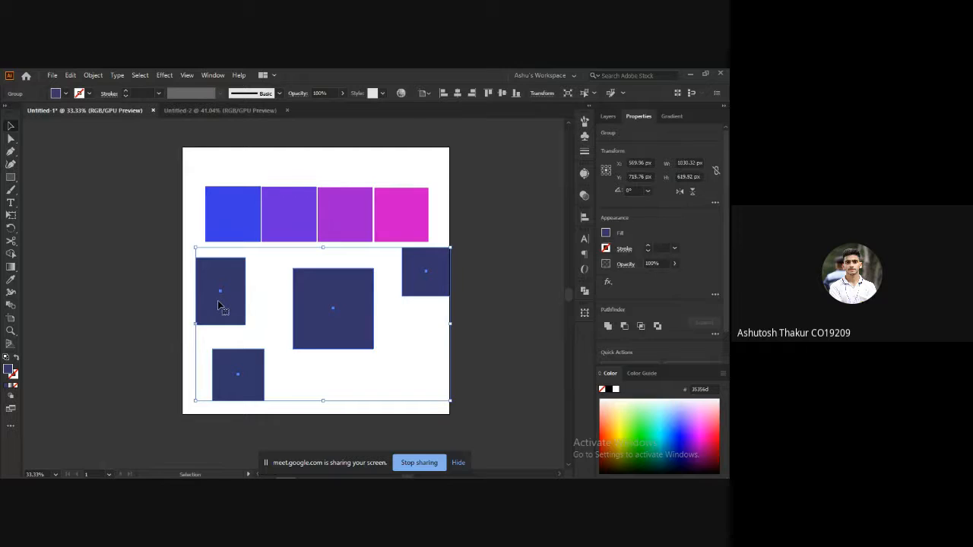
pyautogui.hotkey('ctrl', 'c')
pyautogui.click(211, 112)
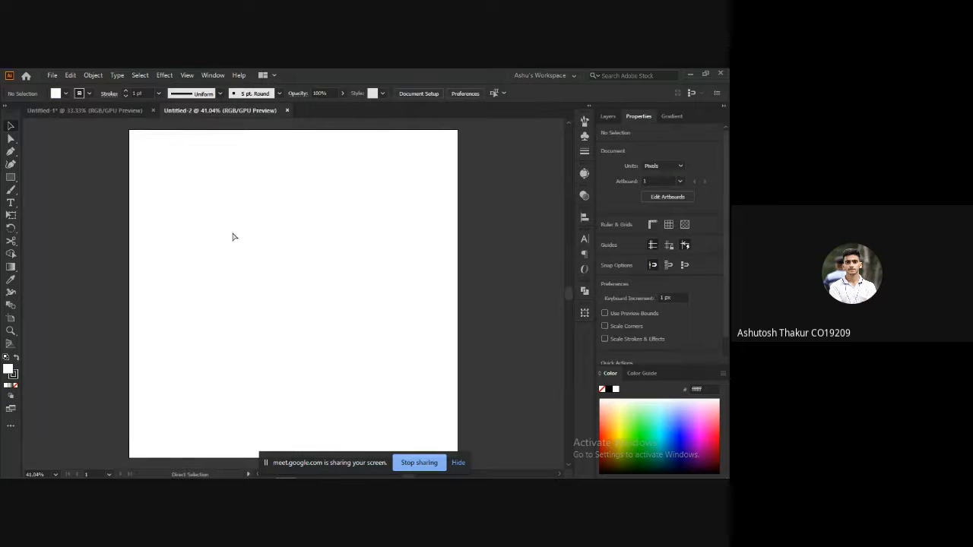
pyautogui.hotkey('ctrl', 'v')
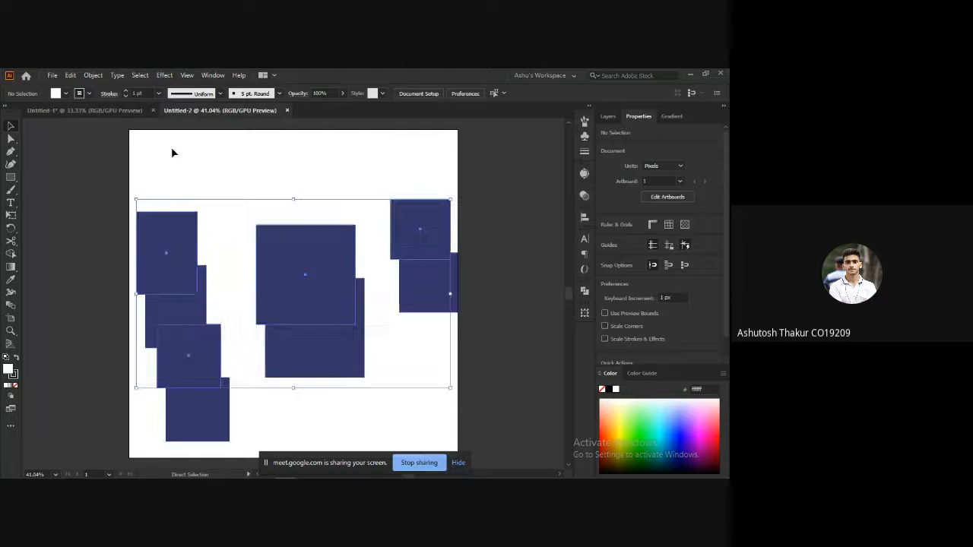
# Delete the upper pasted group from Untitled-2 and switch back to the Untitled-1 document.
pyautogui.click(242, 184)
pyautogui.click(272, 275)
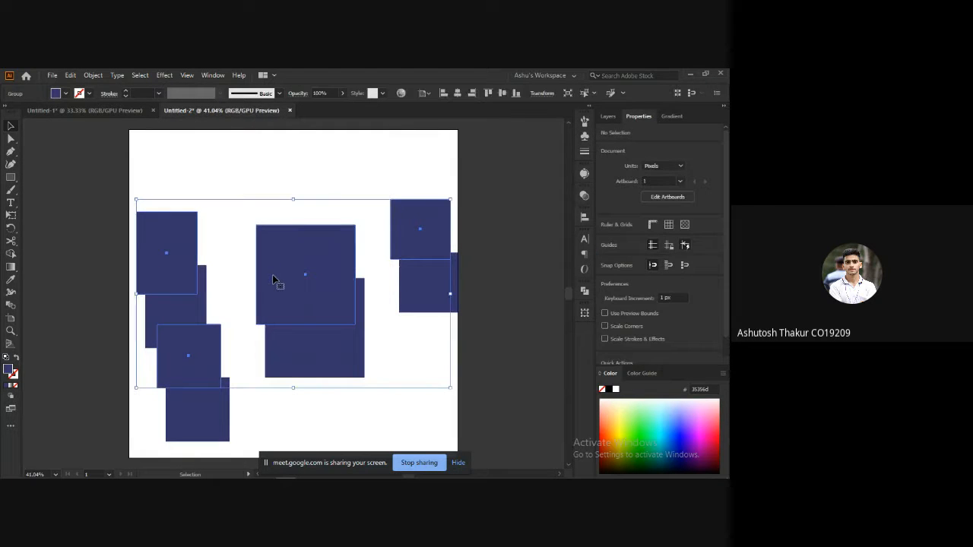
pyautogui.press('Delete')
pyautogui.click(111, 111)
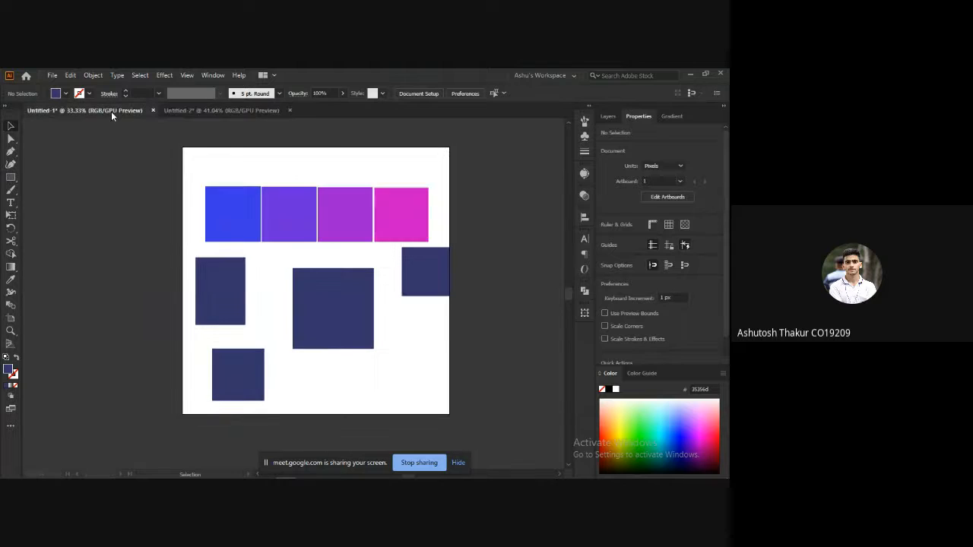
pyautogui.scroll(-1, 269, 245)
pyautogui.moveTo(366, 251); pyautogui.dragTo(278, 253)
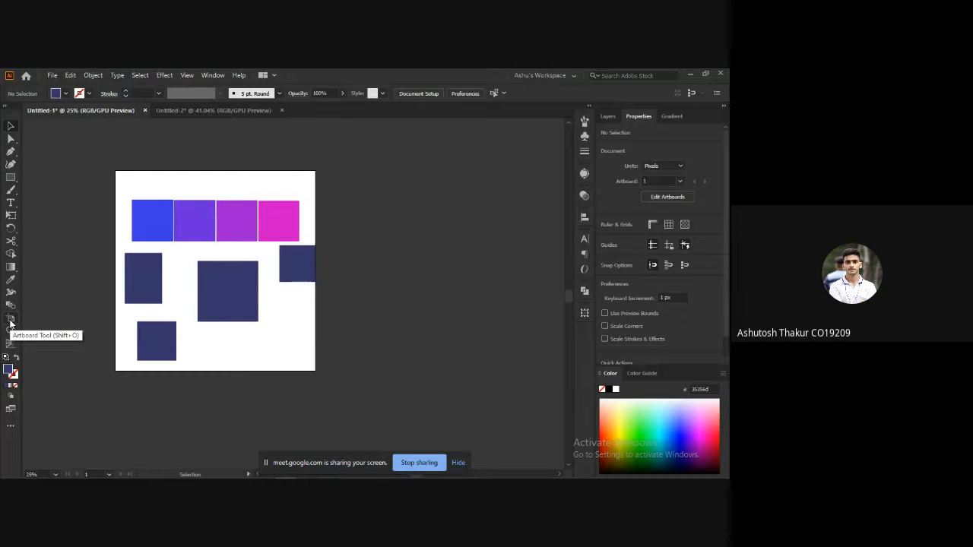
# Duplicate the artboard with its coloured squares beside the original, and check the artwork briefly without the interface panels.
pyautogui.click(10, 323)
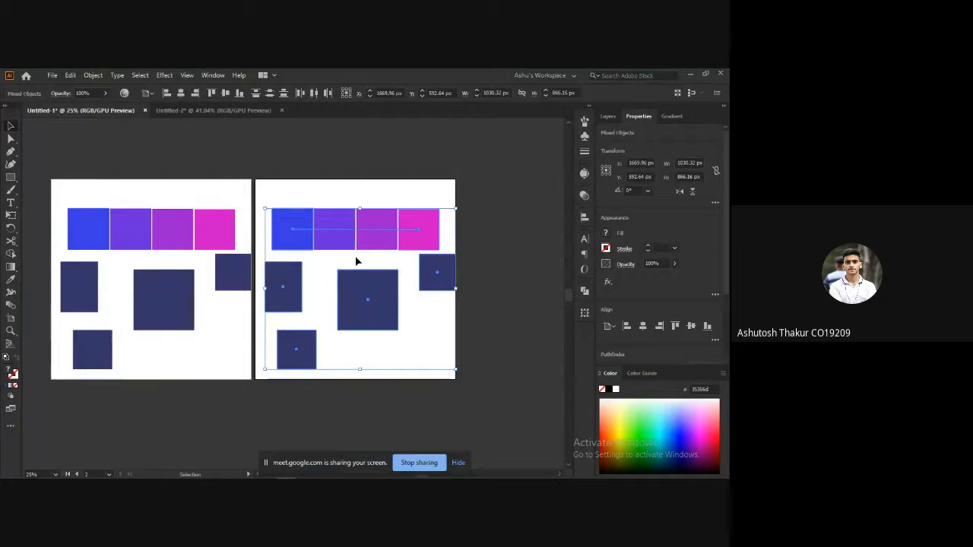
pyautogui.press('Tab')
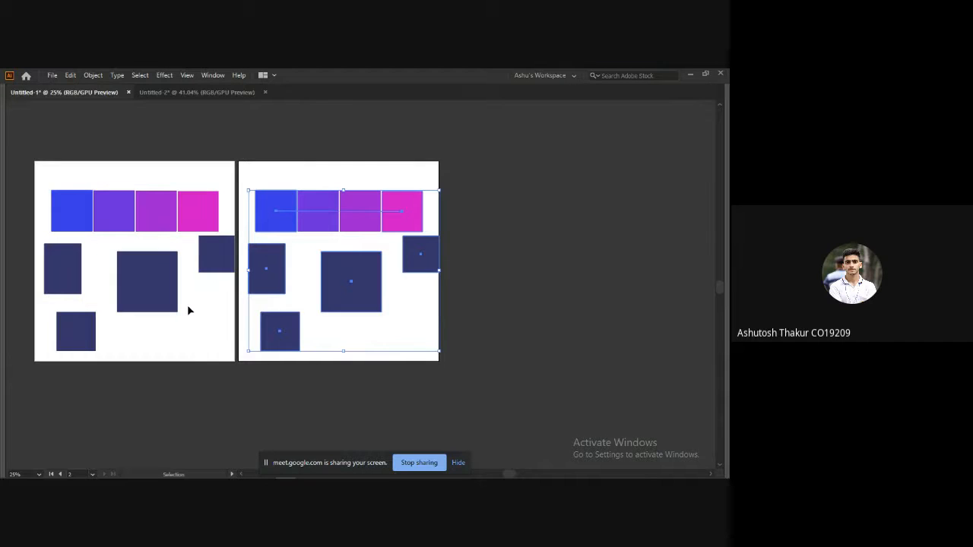
pyautogui.press('Tab')
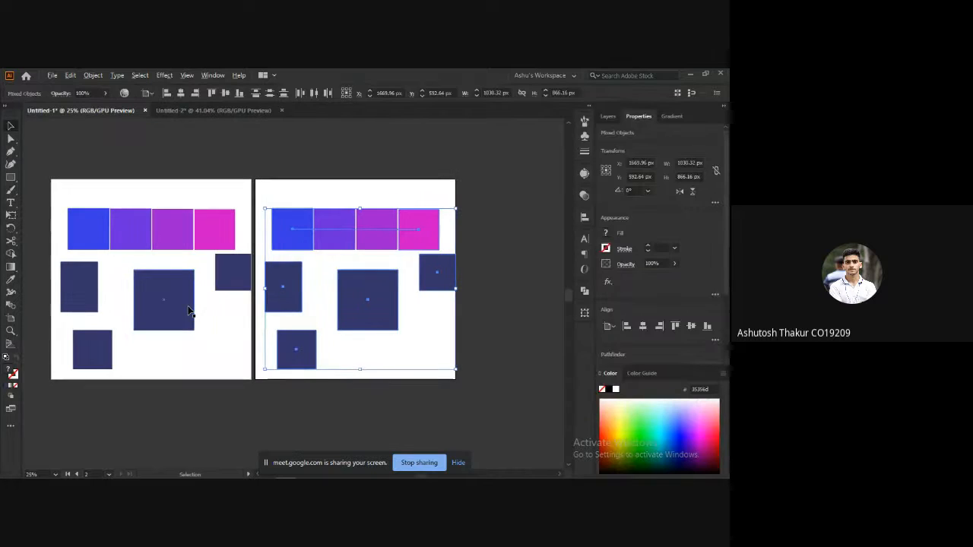
# Switch to the PowerPoint slide show, advance through the layout rules to the Fonts slide, and hide the screen-sharing bar.
pyautogui.hotkey('alt', 'Tab')
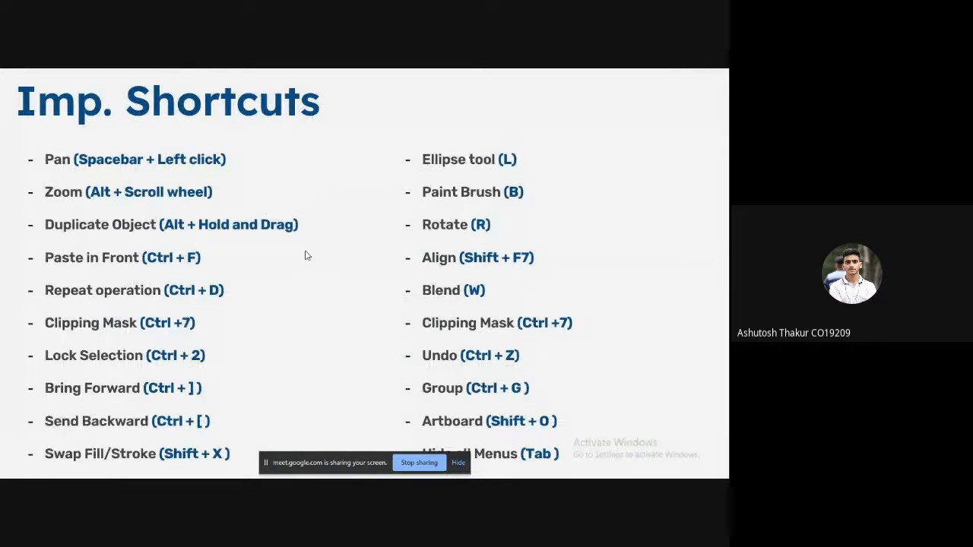
pyautogui.click(305, 255)
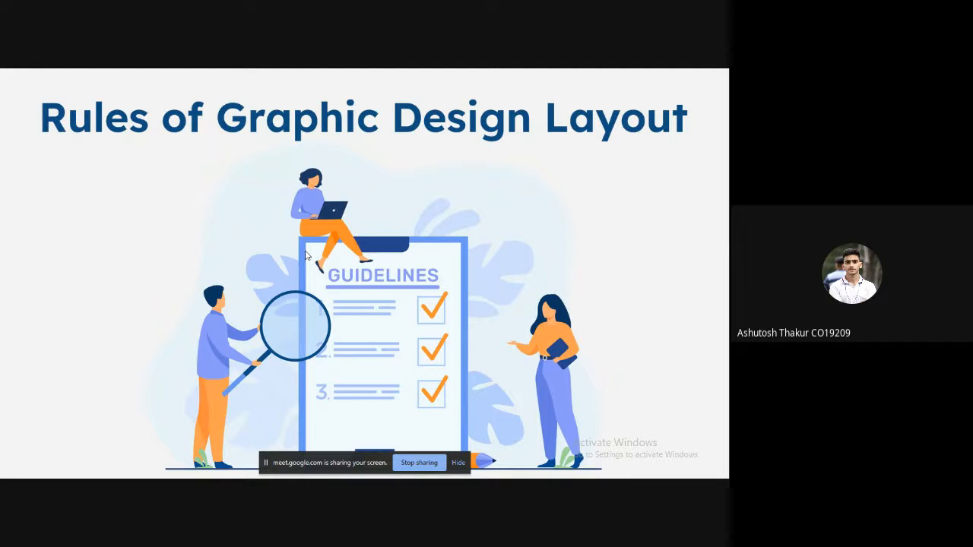
pyautogui.click(306, 255)
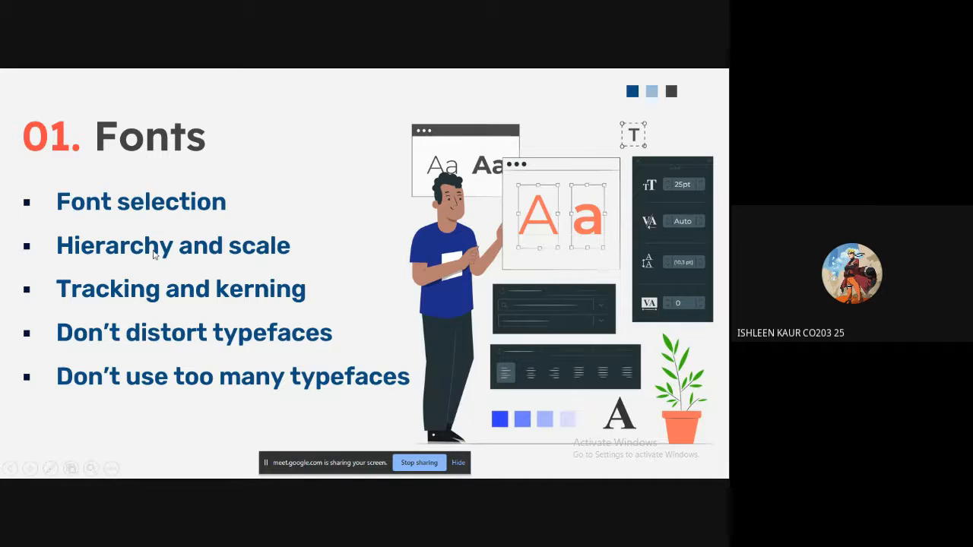
pyautogui.click(459, 463)
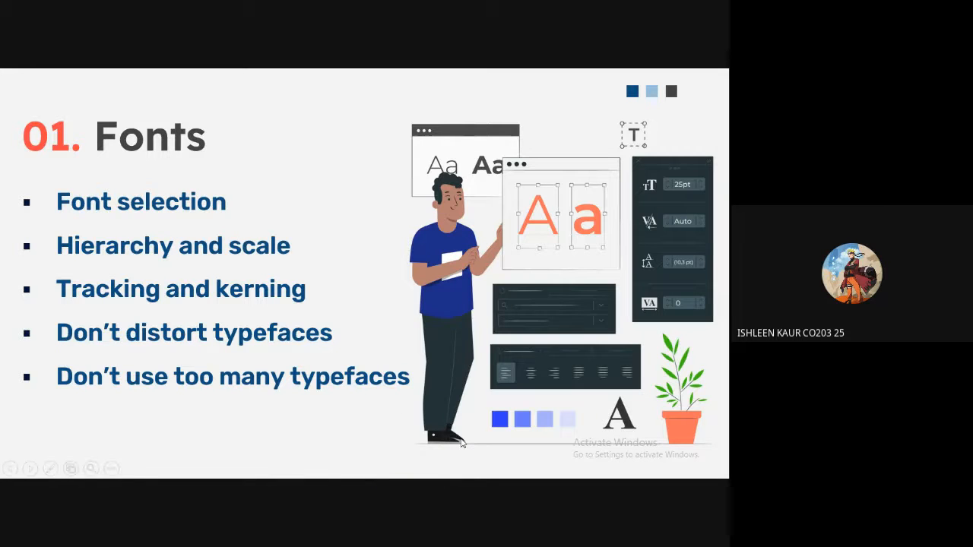
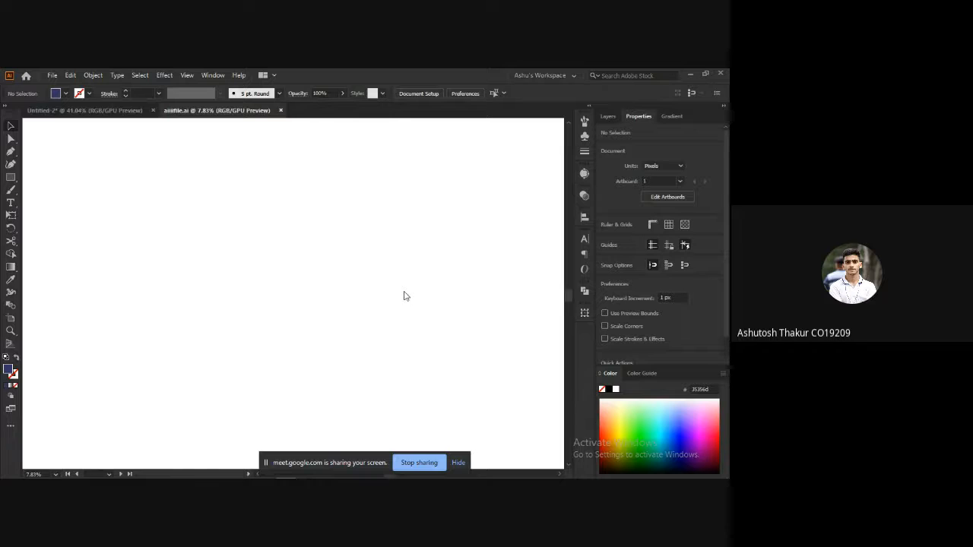
# Examine the Hack the October poster and the reference artwork around it in the Illustrator file.
pyautogui.scroll(2, 404, 296)
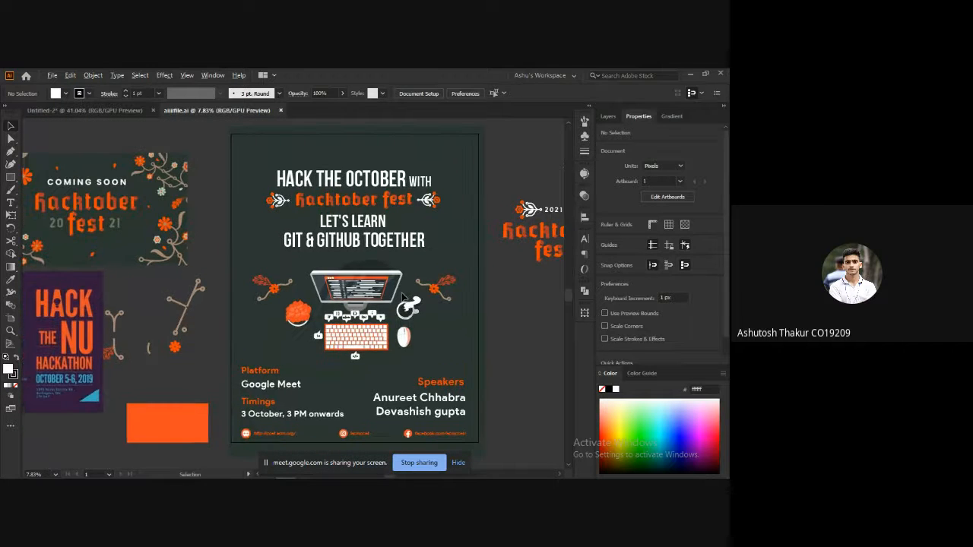
pyautogui.scroll(-1, 433, 300)
pyautogui.moveTo(430, 300); pyautogui.dragTo(396, 289)
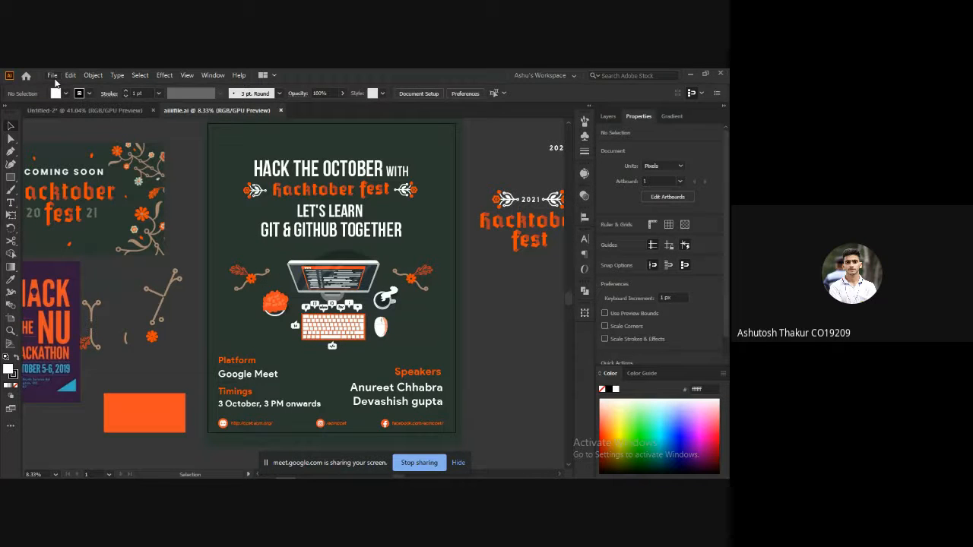
# Create a new document from the recent custom preset of 2000 x 2500 px.
pyautogui.click(53, 76)
pyautogui.click(63, 87)
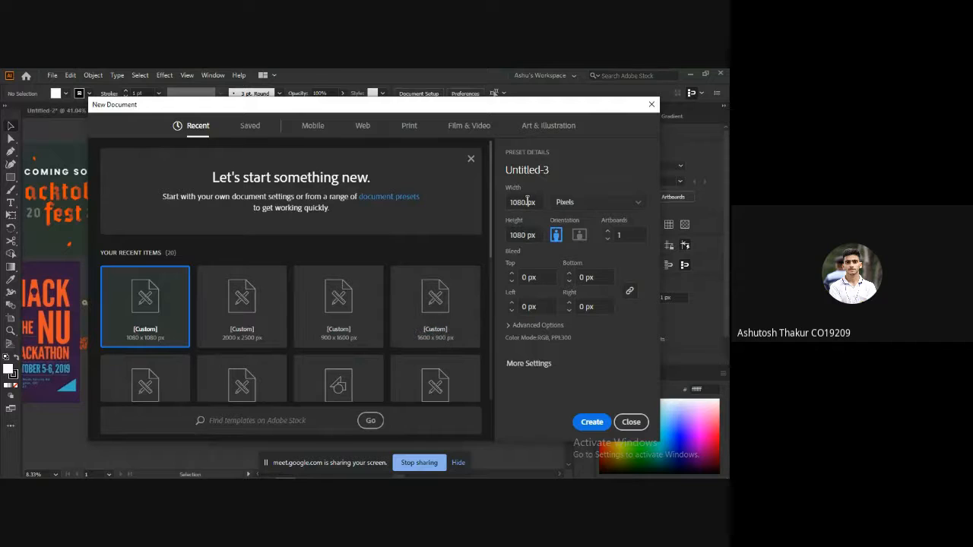
pyautogui.moveTo(525, 201); pyautogui.dragTo(508, 202)
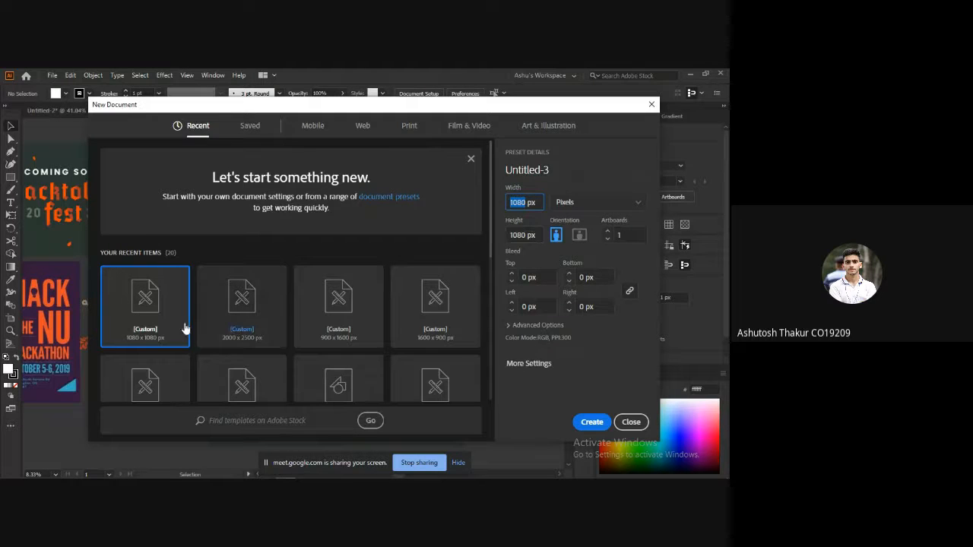
pyautogui.click(228, 335)
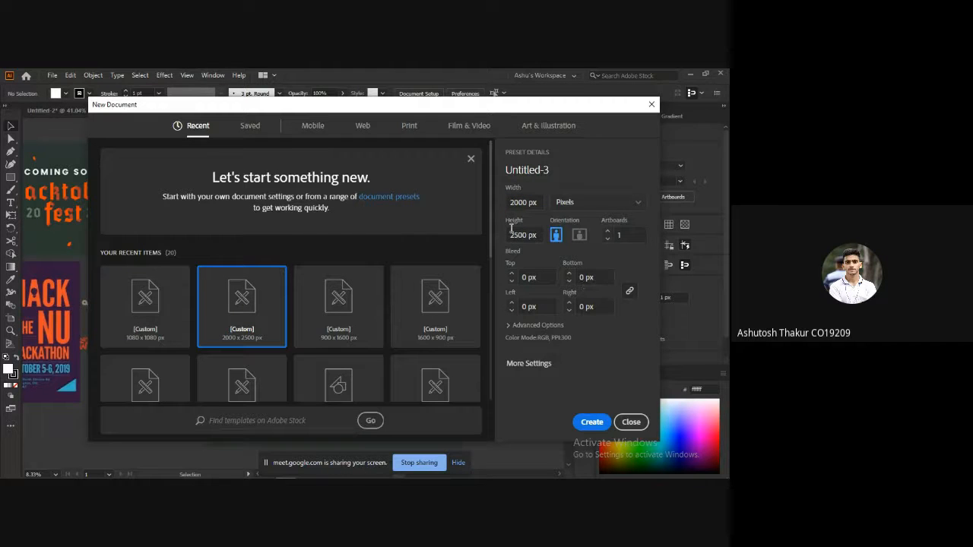
pyautogui.click(592, 420)
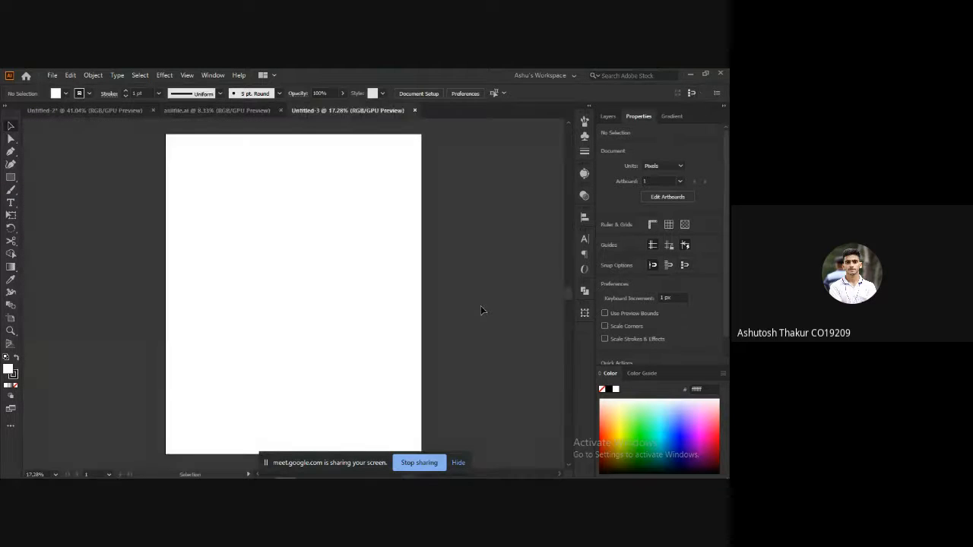
# Review the Poster Breakdown slide in the PowerPoint slide show, and return to the Hack the October poster in Illustrator.
pyautogui.hotkey('alt', 'Tab')
pyautogui.hotkey('alt', 'Tab')
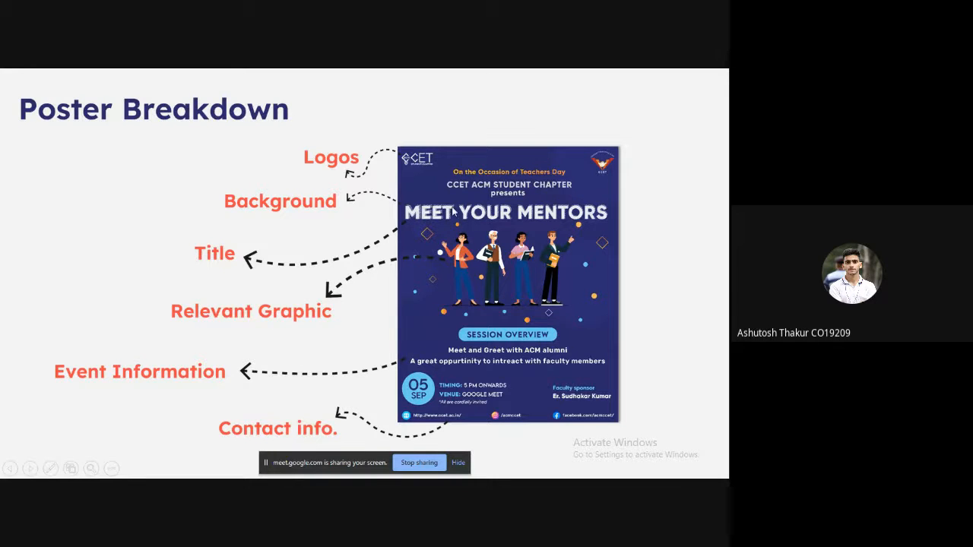
pyautogui.hotkey('alt', 'Tab')
pyautogui.hotkey('alt', 'Tab')
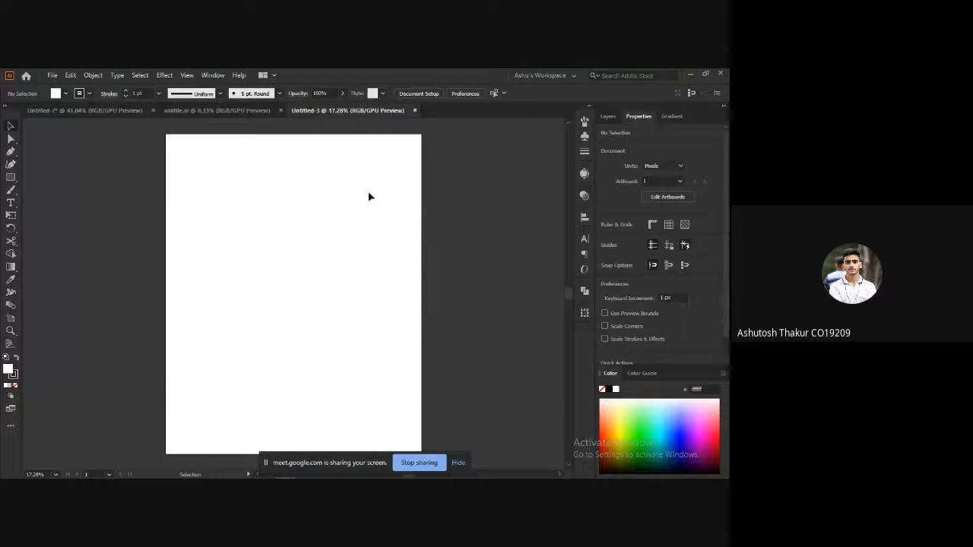
pyautogui.hotkey('alt', 'Tab')
pyautogui.click(187, 112)
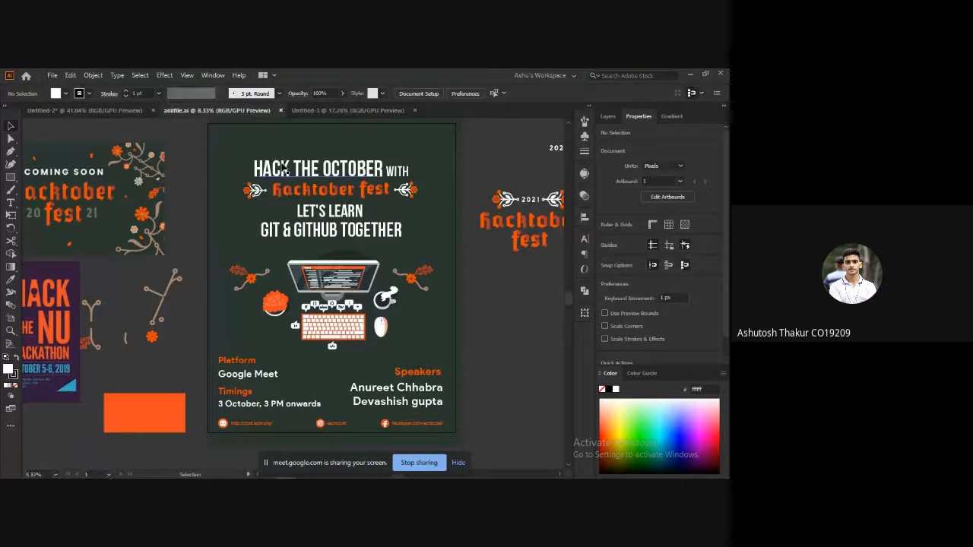
pyautogui.hotkey('alt', 'Tab')
pyautogui.hotkey('alt', 'Tab')
pyautogui.hotkey('alt', 'Tab')
pyautogui.hotkey('alt', 'Tab')
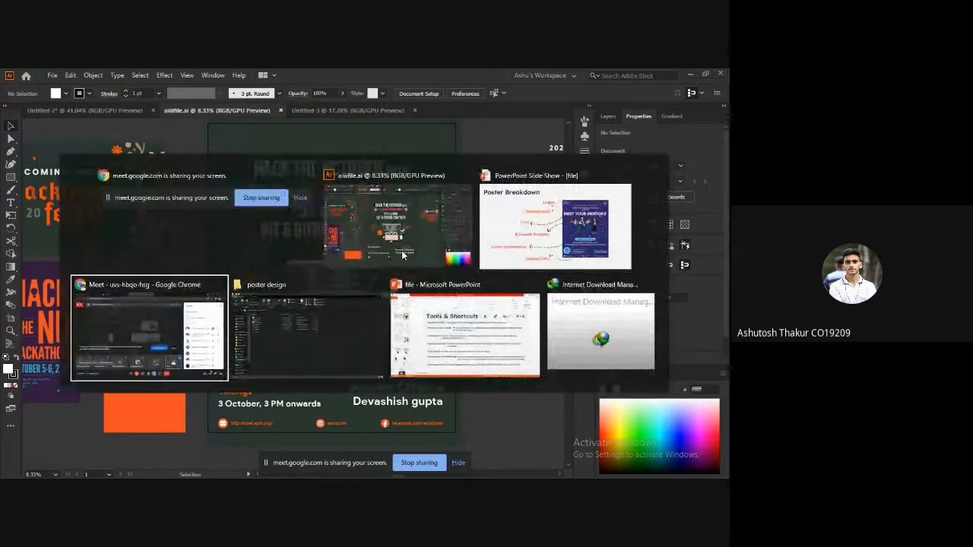
pyautogui.hotkey('alt', 'Tab')
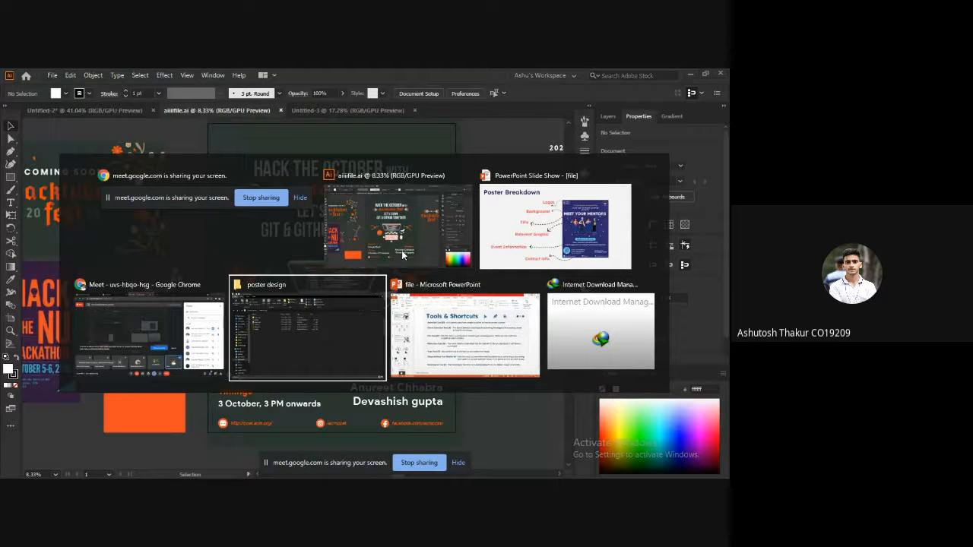
pyautogui.hotkey('alt', 'Tab')
pyautogui.click(402, 255)
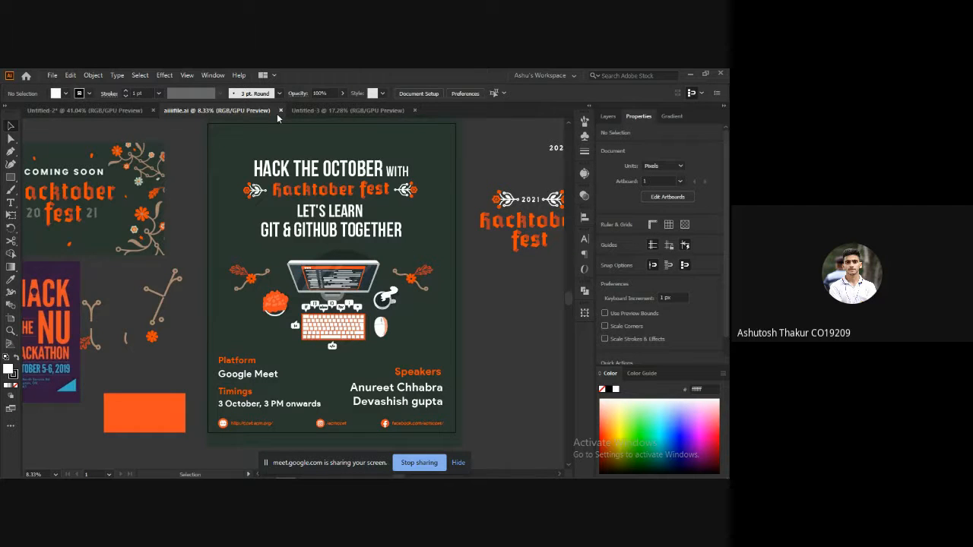
pyautogui.click(319, 110)
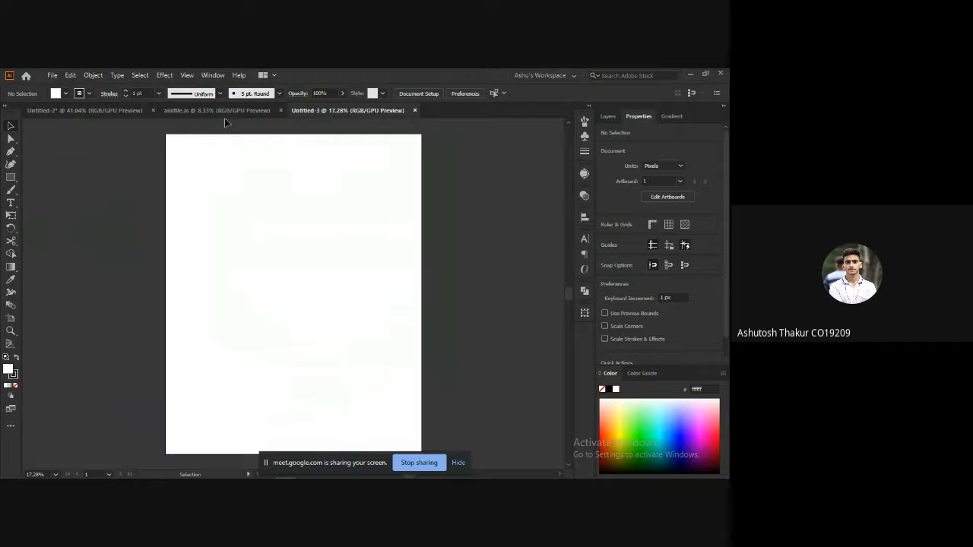
pyautogui.click(228, 111)
pyautogui.click(319, 110)
# Switch to Chrome and find the Virtual Swag Kit link on the Hacktoberfest 2021 event organizer kit page.
pyautogui.click(457, 463)
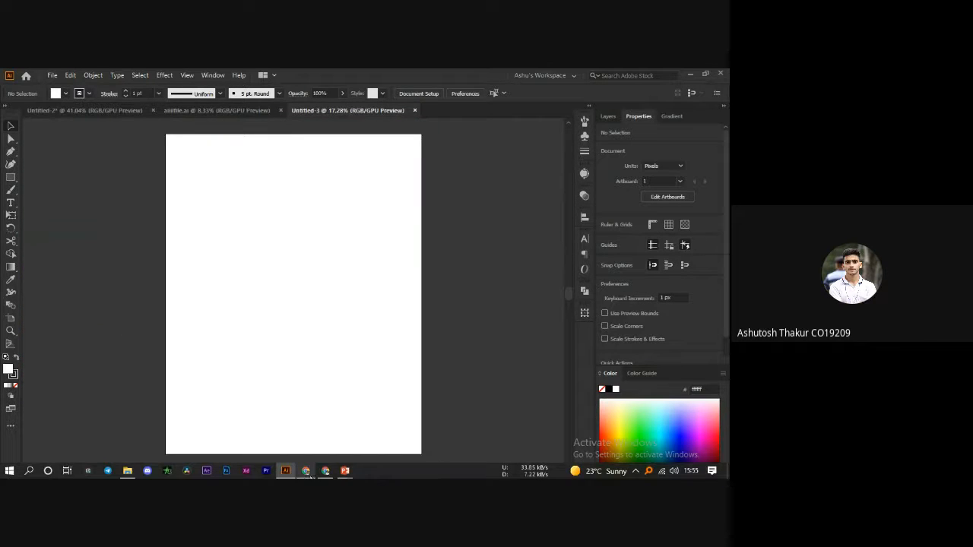
pyautogui.click(326, 471)
pyautogui.click(80, 70)
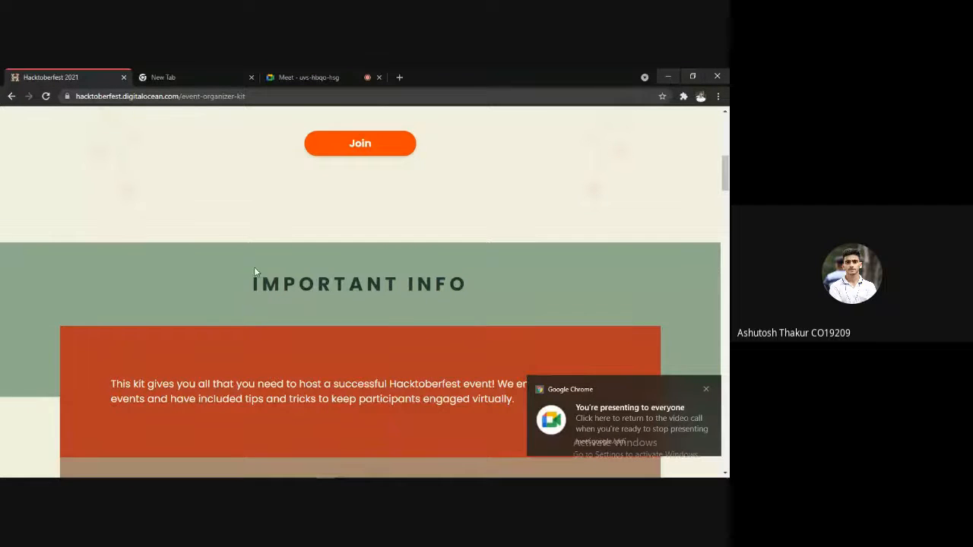
pyautogui.scroll(2, 208, 245)
pyautogui.scroll(2, 208, 245)
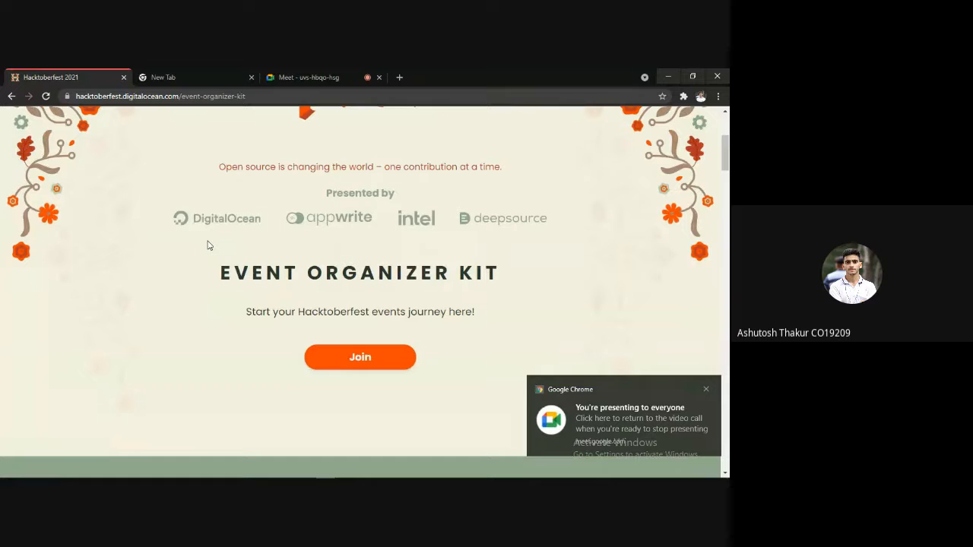
pyautogui.scroll(-1, 208, 244)
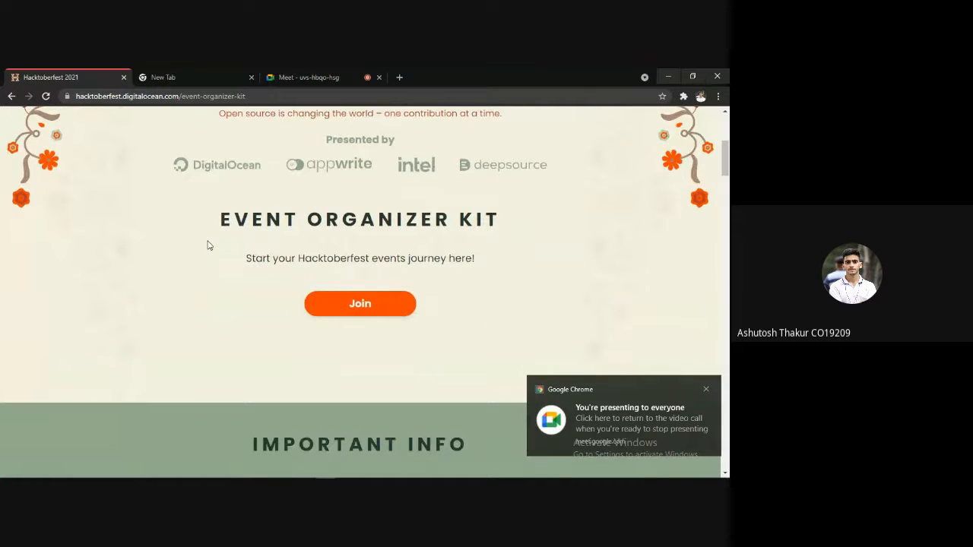
pyautogui.scroll(-2, 209, 244)
pyautogui.scroll(-1, 208, 245)
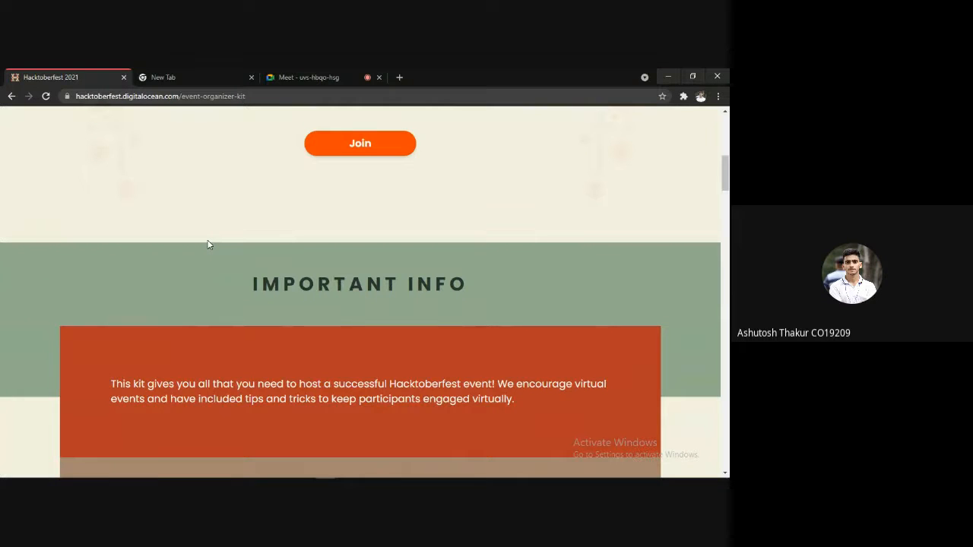
pyautogui.scroll(-2, 208, 244)
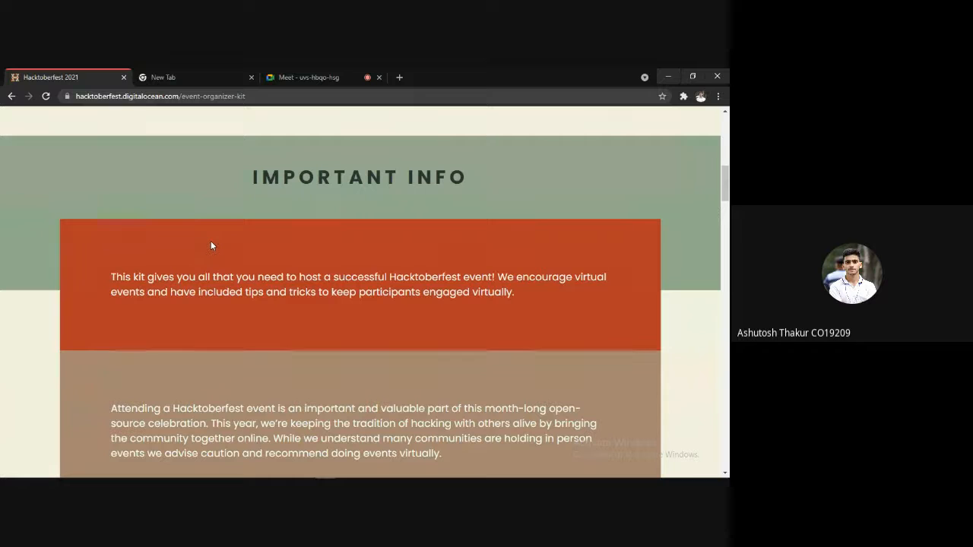
pyautogui.scroll(-5, 214, 246)
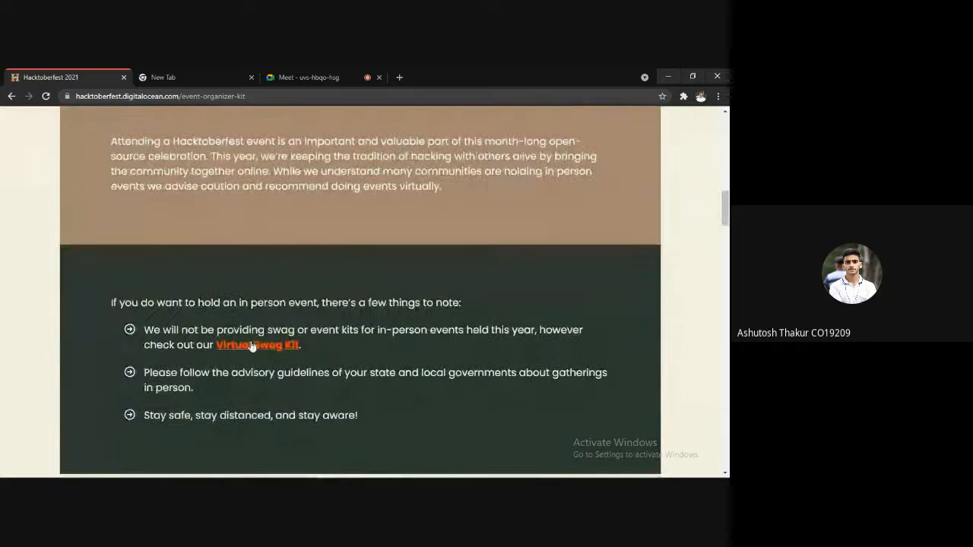
# Download the Virtual Swag Kit into the Downloads folder and dismiss the dialogs without choosing a program to open it.
pyautogui.click(252, 346)
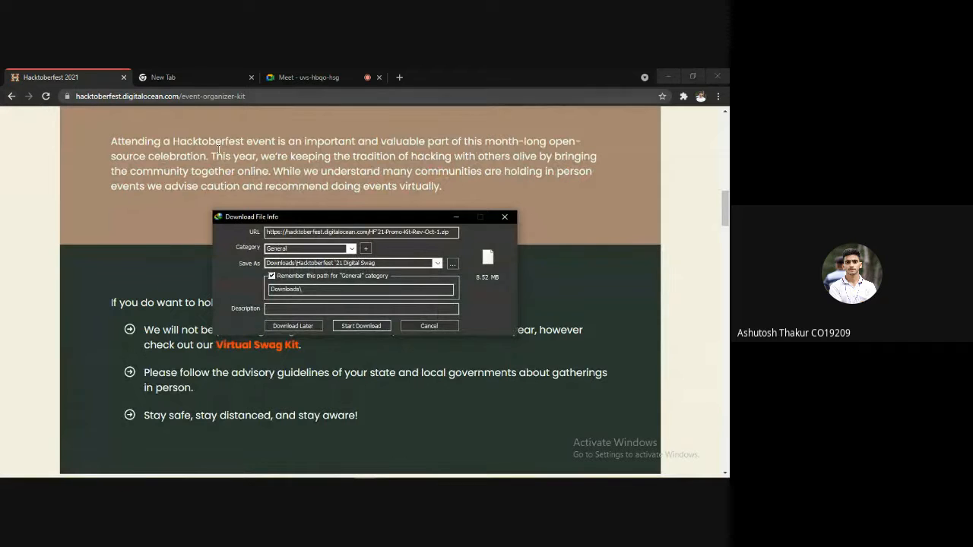
pyautogui.click(362, 326)
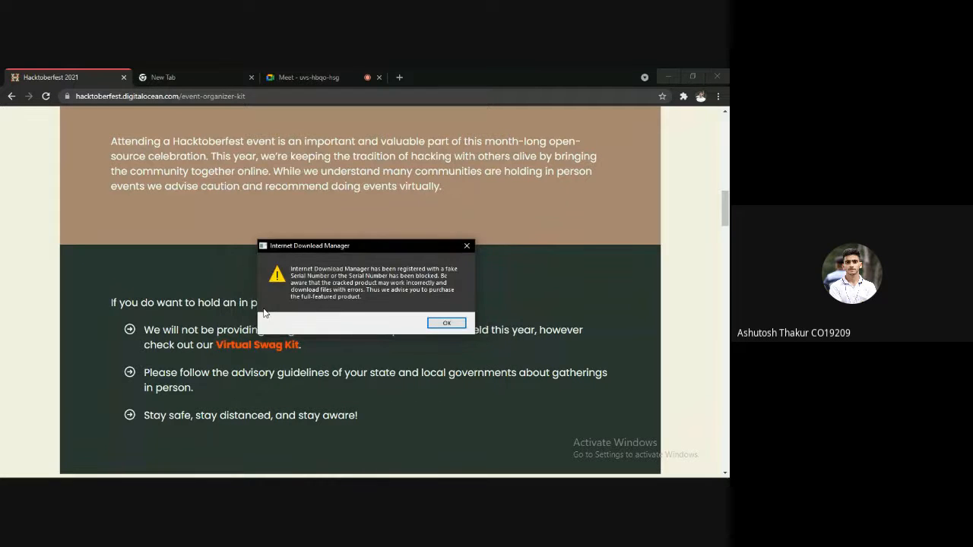
pyautogui.click(446, 323)
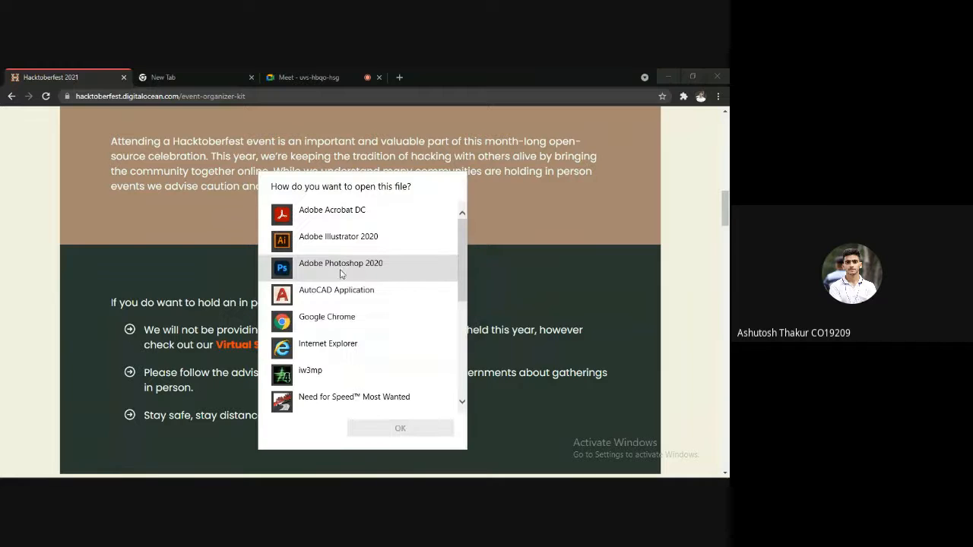
pyautogui.scroll(-3, 342, 347)
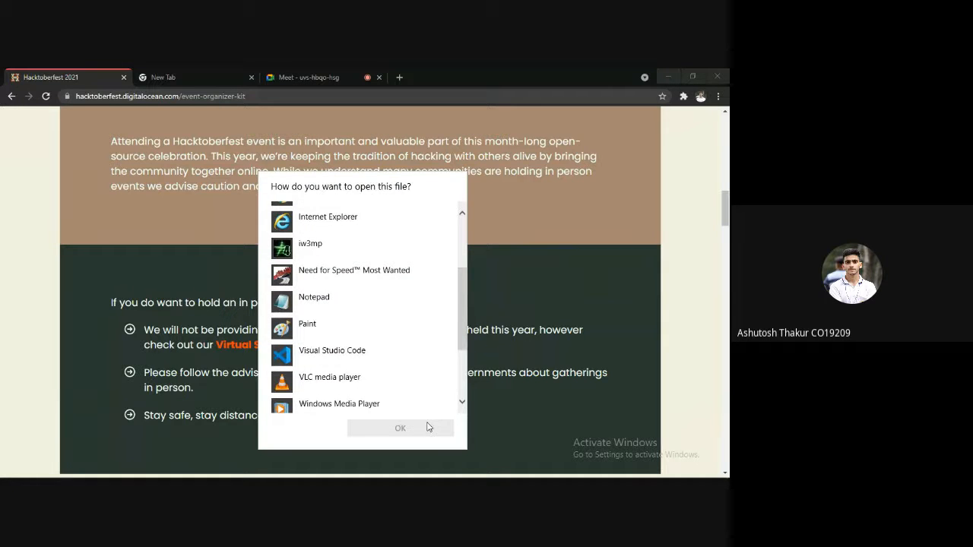
pyautogui.click(499, 337)
pyautogui.click(427, 330)
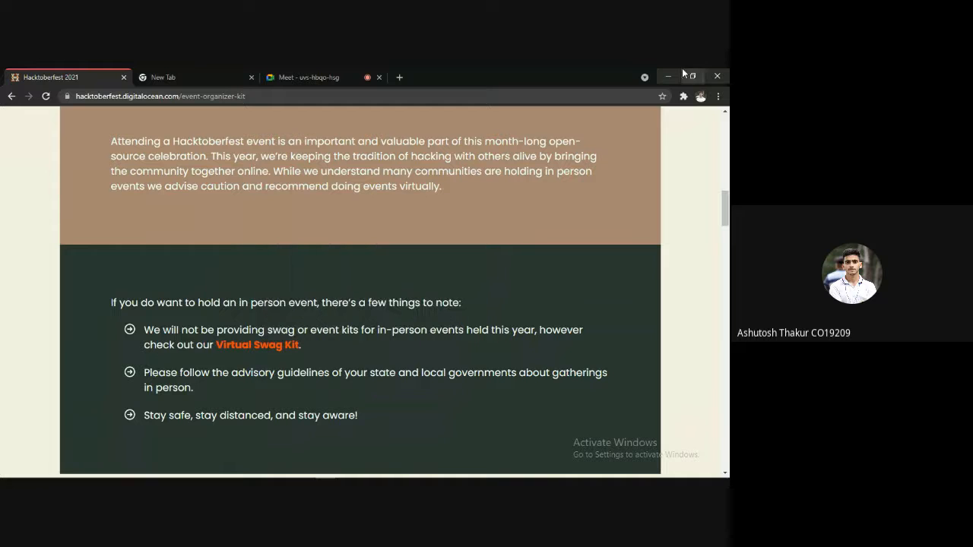
# Switch to File Explorer and open the Downloads folder.
pyautogui.click(127, 472)
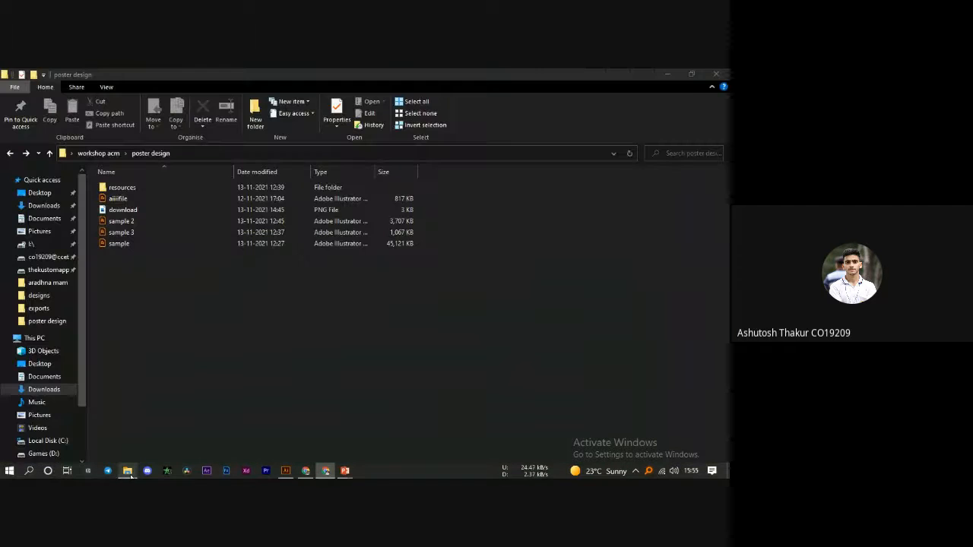
pyautogui.click(44, 206)
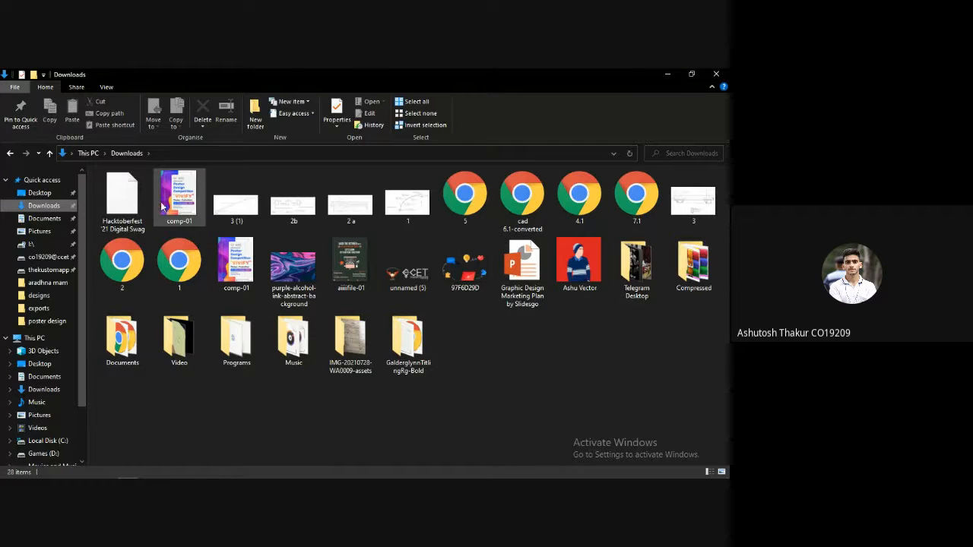
pyautogui.hotkey('alt', 'Tab')
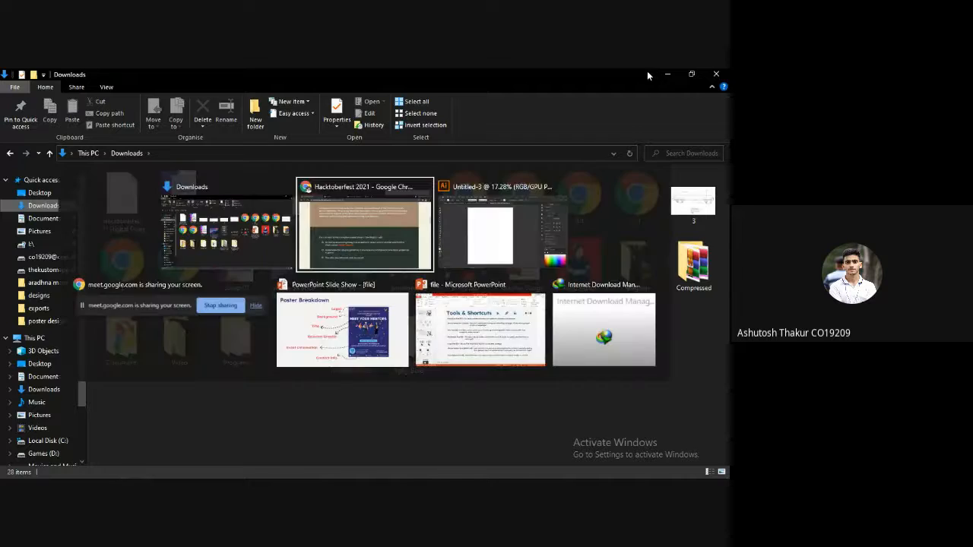
pyautogui.click(254, 344)
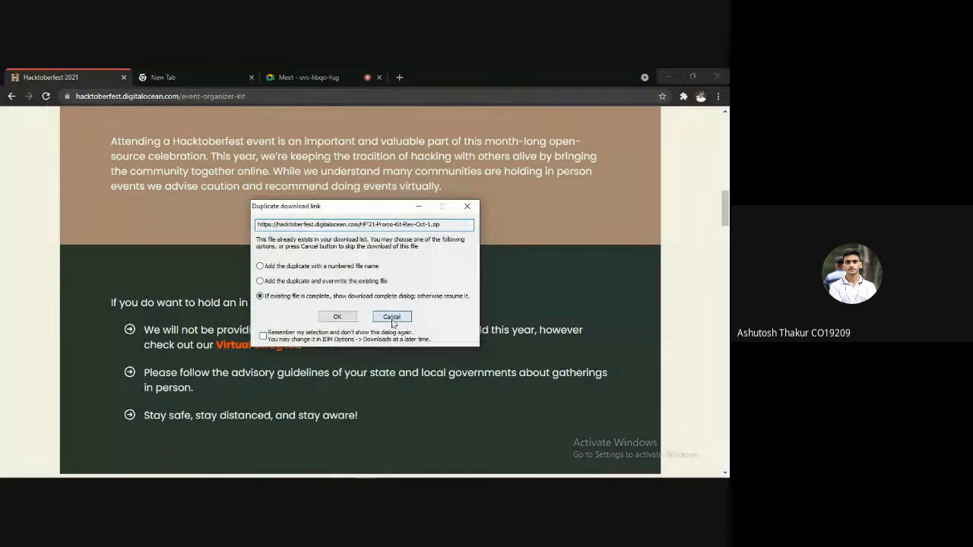
pyautogui.click(392, 317)
pyautogui.hotkey('alt', 'Tab')
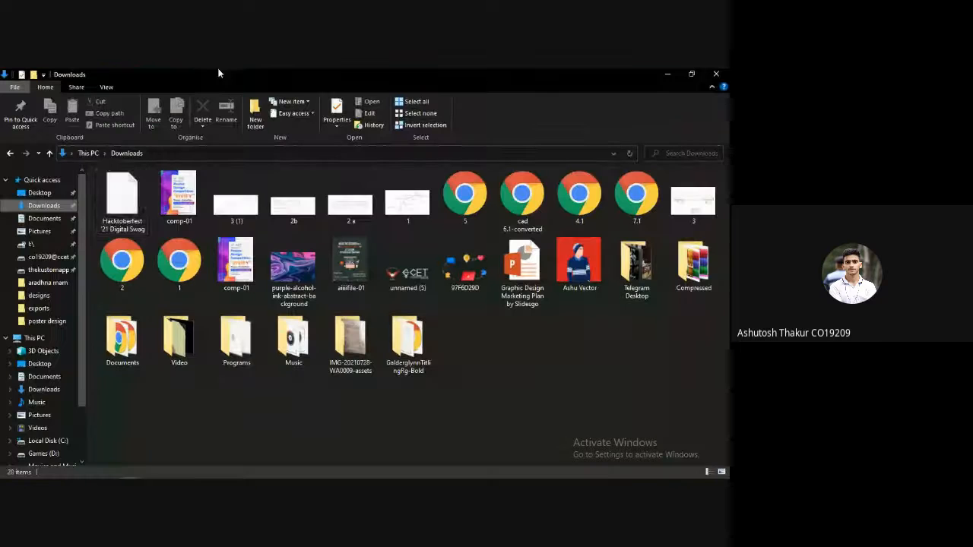
# Try to open the Hacktoberfest '21 Digital Swag file with Adobe Illustrator 2020, and dismiss the resulting dialog.
pyautogui.click(123, 199)
pyautogui.rightClick(121, 204)
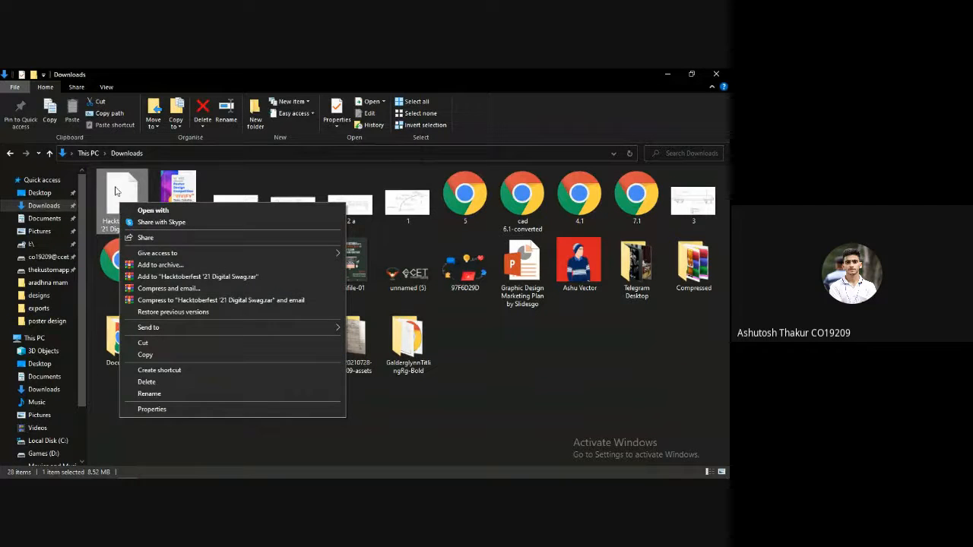
pyautogui.click(152, 211)
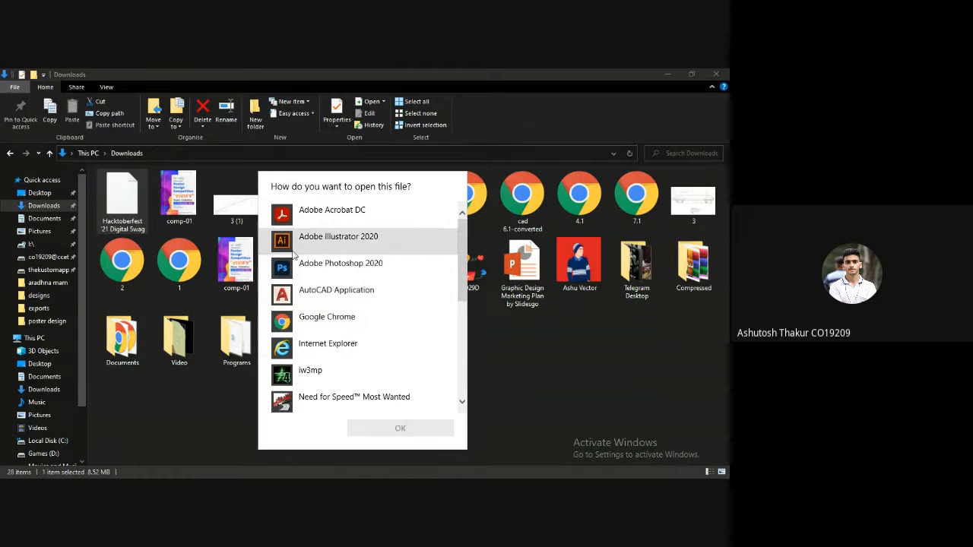
pyautogui.scroll(-5, 308, 347)
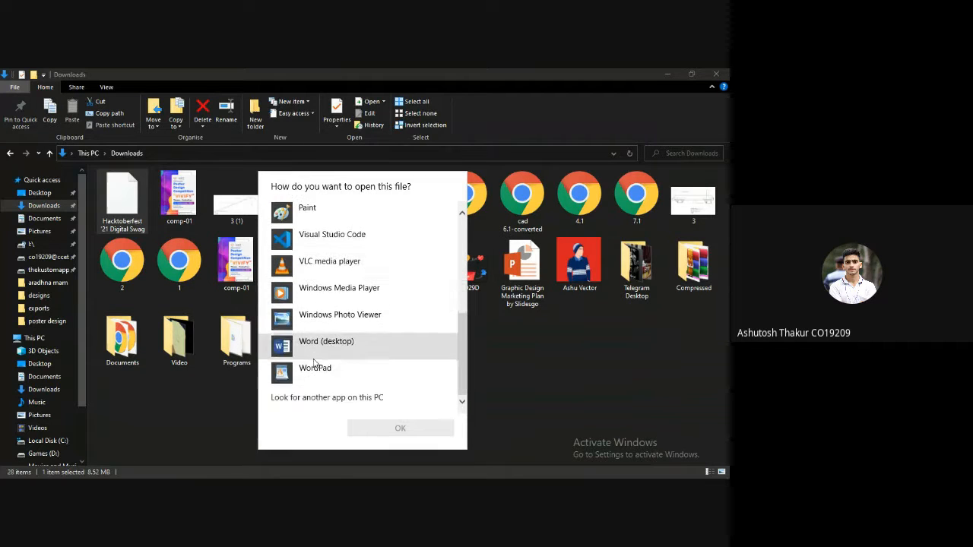
pyautogui.click(122, 194)
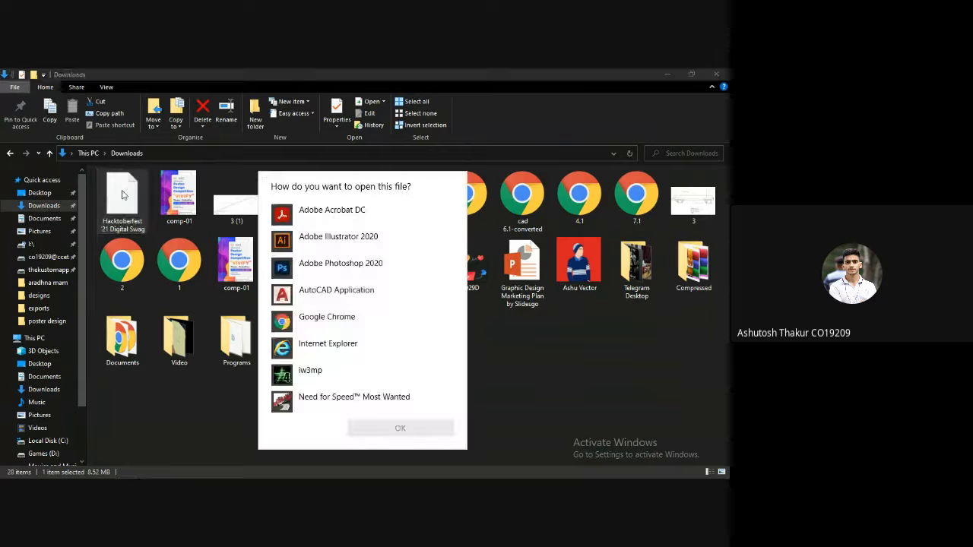
pyautogui.click(364, 428)
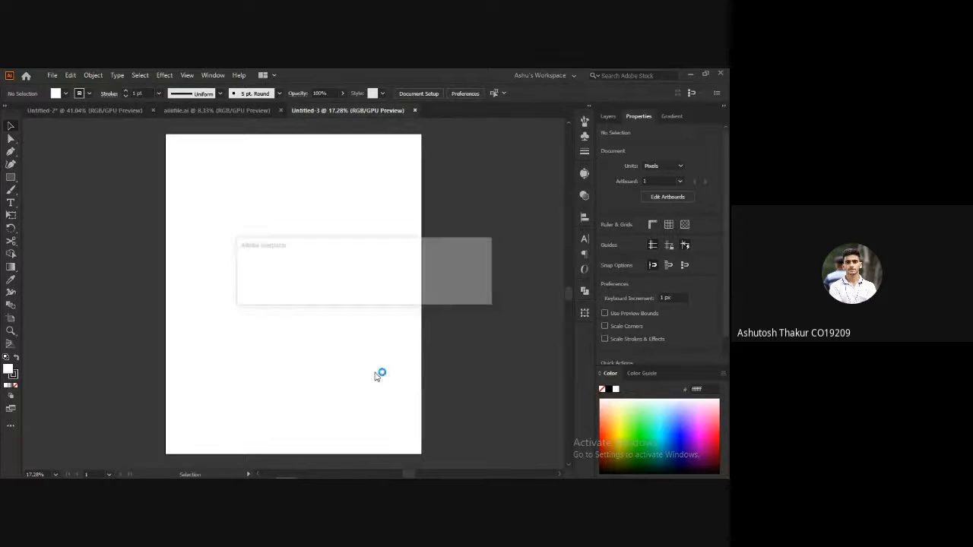
pyautogui.click(466, 293)
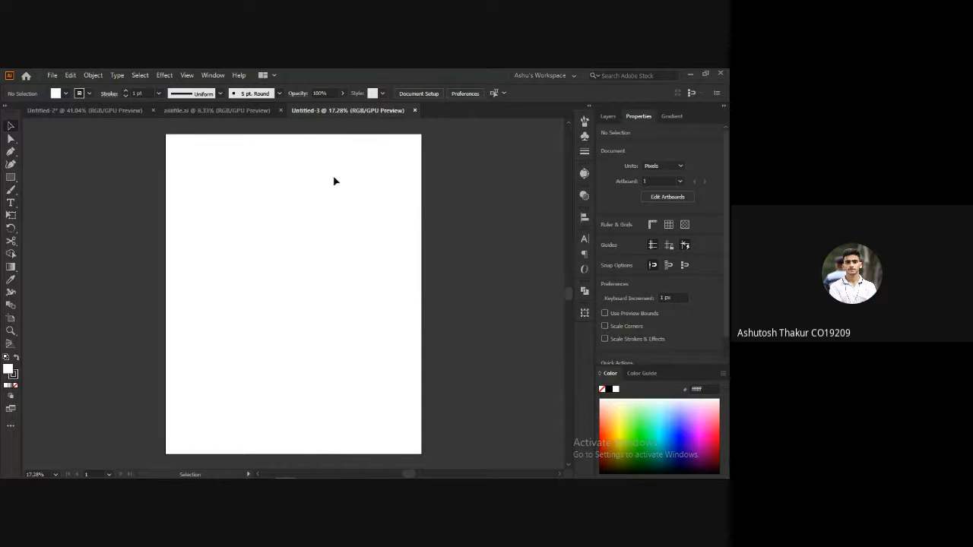
# Close the blank Untitled-3 document and create a new portrait document for the poster.
pyautogui.click(415, 111)
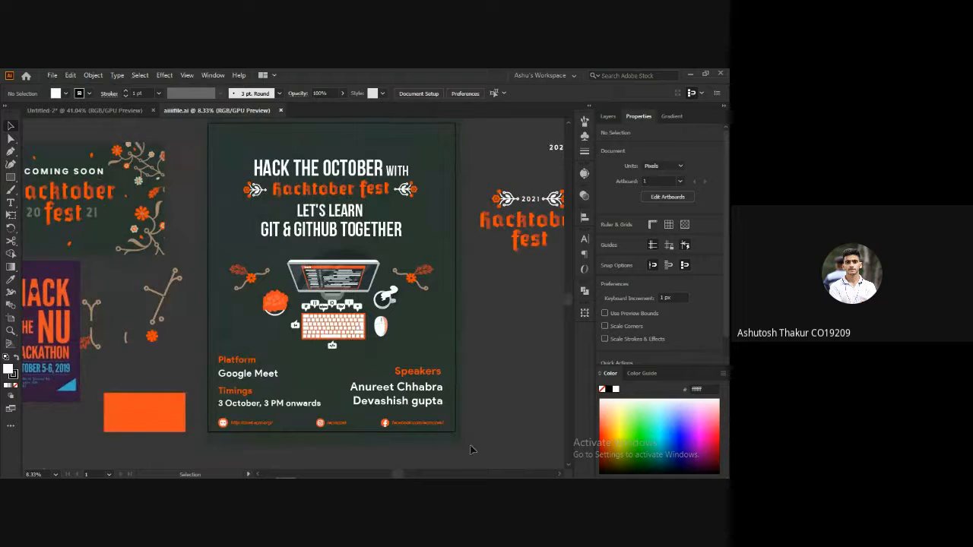
pyautogui.click(113, 108)
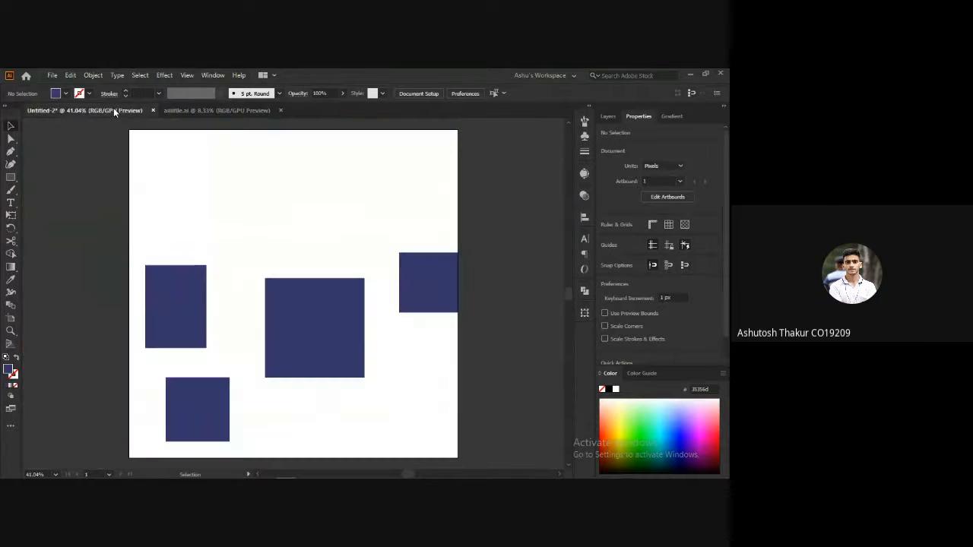
pyautogui.click(52, 75)
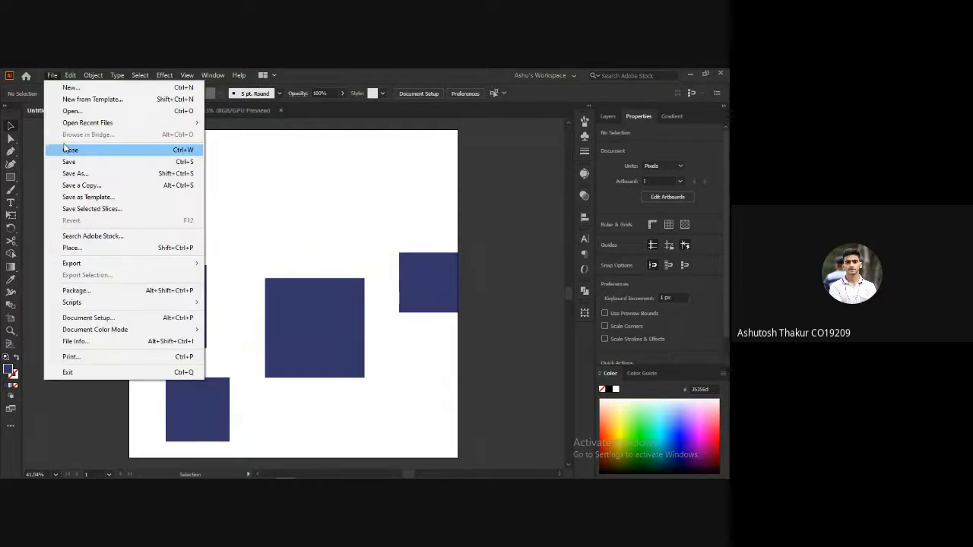
pyautogui.click(87, 90)
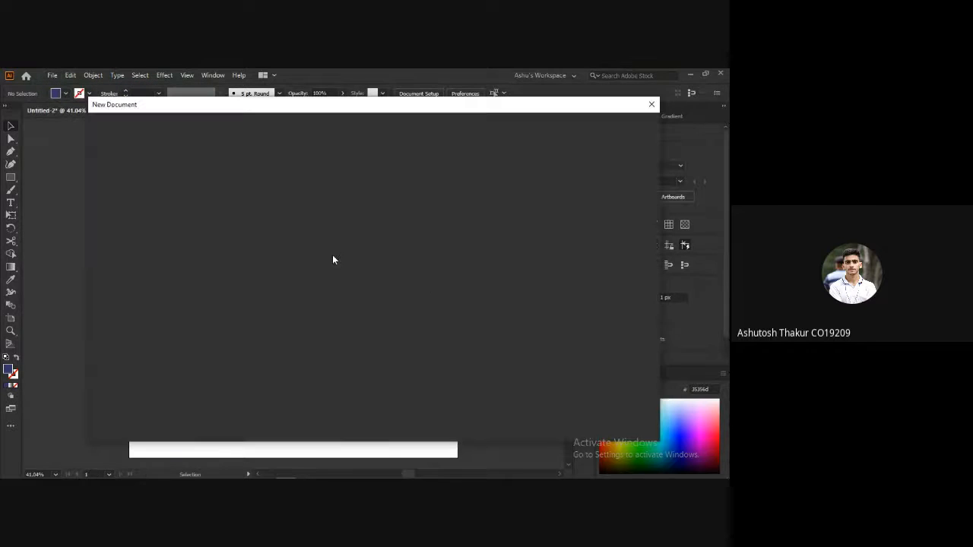
pyautogui.click(580, 427)
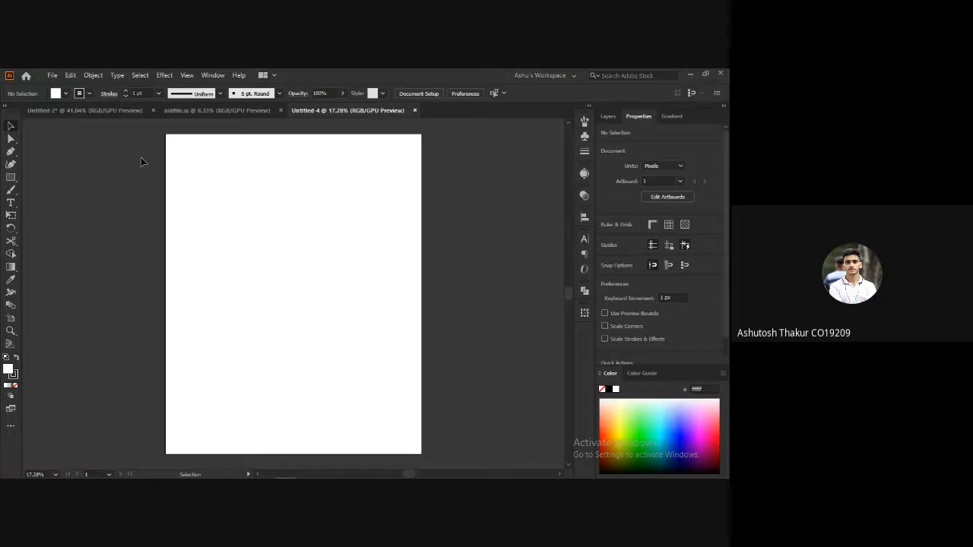
# Draw a background rectangle slightly larger than the artboard so that it extends past all four edges.
pyautogui.press('m')
pyautogui.moveTo(150, 126); pyautogui.dragTo(396, 441)
pyautogui.moveTo(427, 459); pyautogui.dragTo(430, 460)
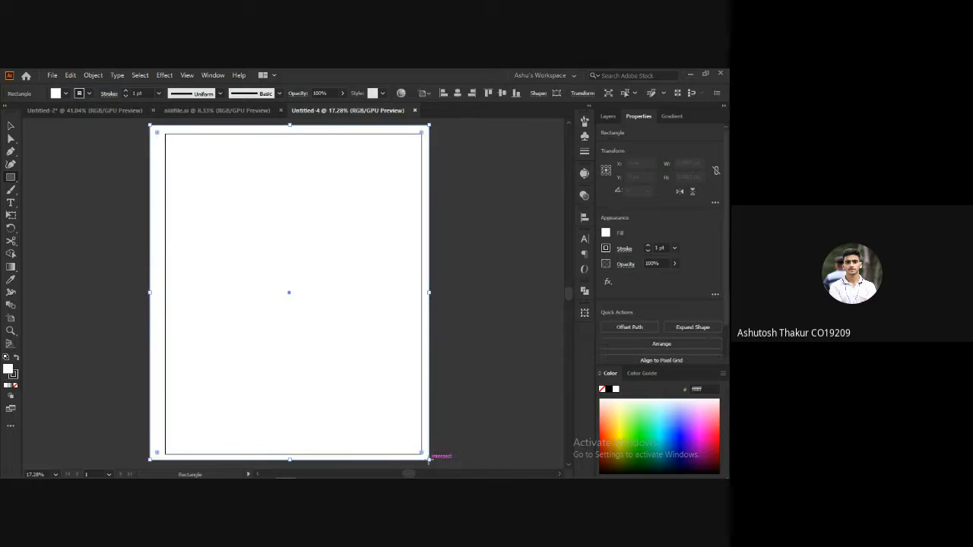
# Show the layer list, close the color controls below it and expand Layer 1 to list its objects.
pyautogui.click(607, 118)
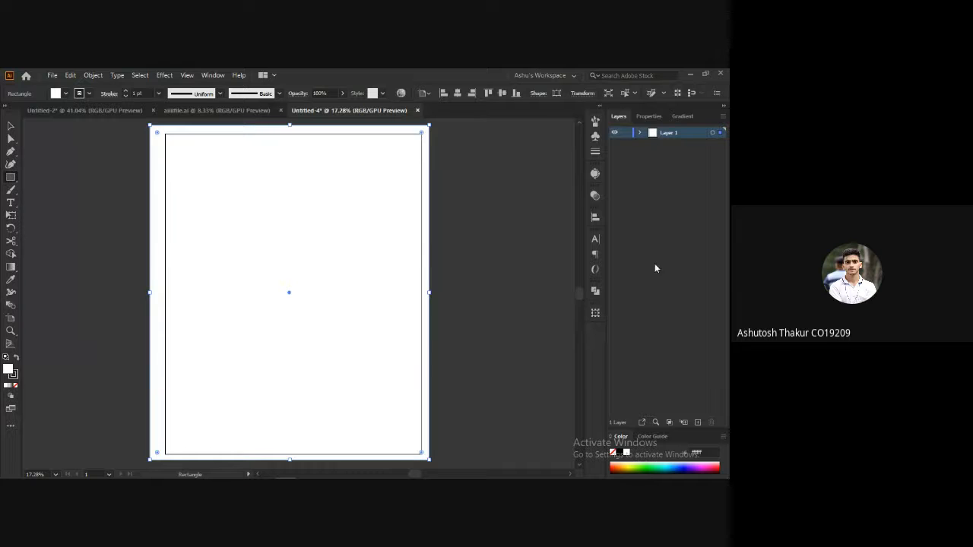
pyautogui.rightClick(660, 445)
pyautogui.click(647, 373)
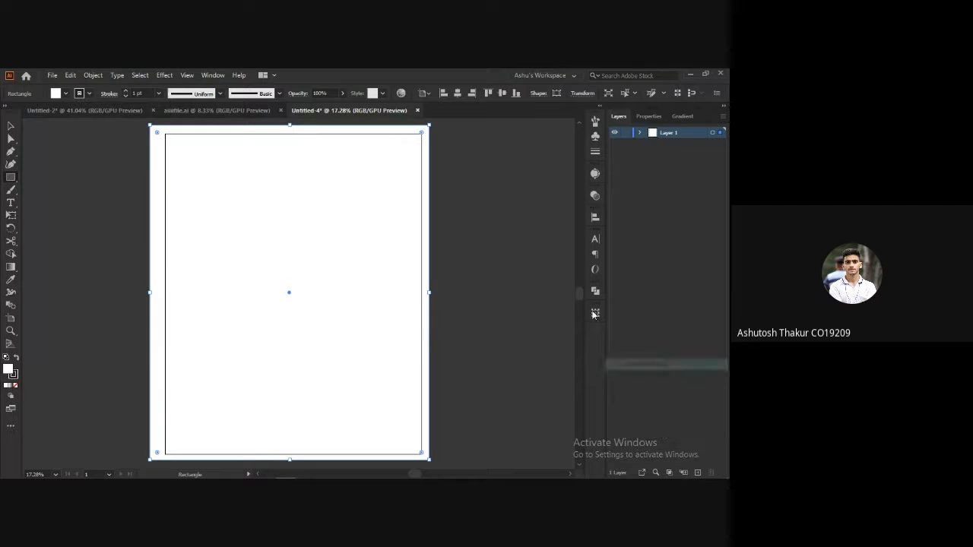
pyautogui.click(640, 133)
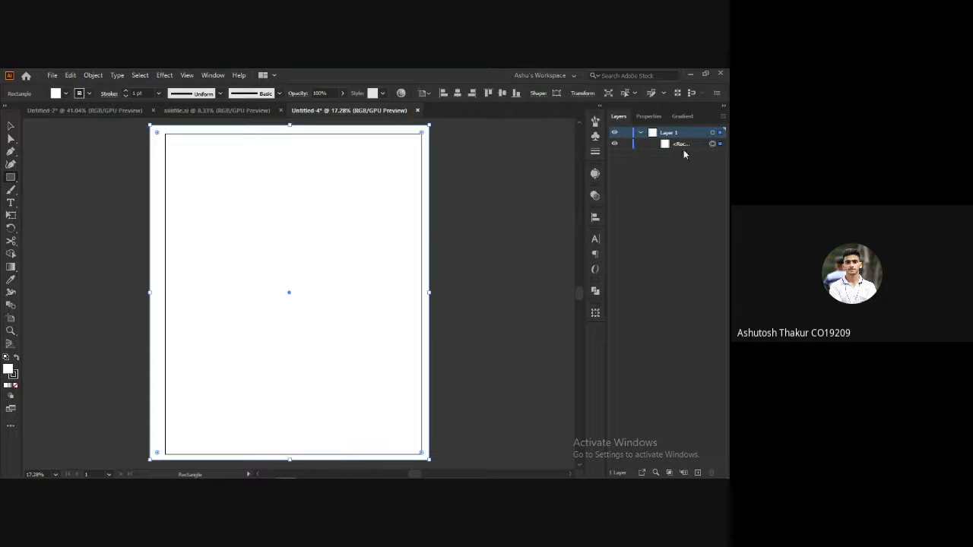
# Dismiss the Internet Download Manager registration dialog without registering.
pyautogui.click(444, 309)
pyautogui.write('v')
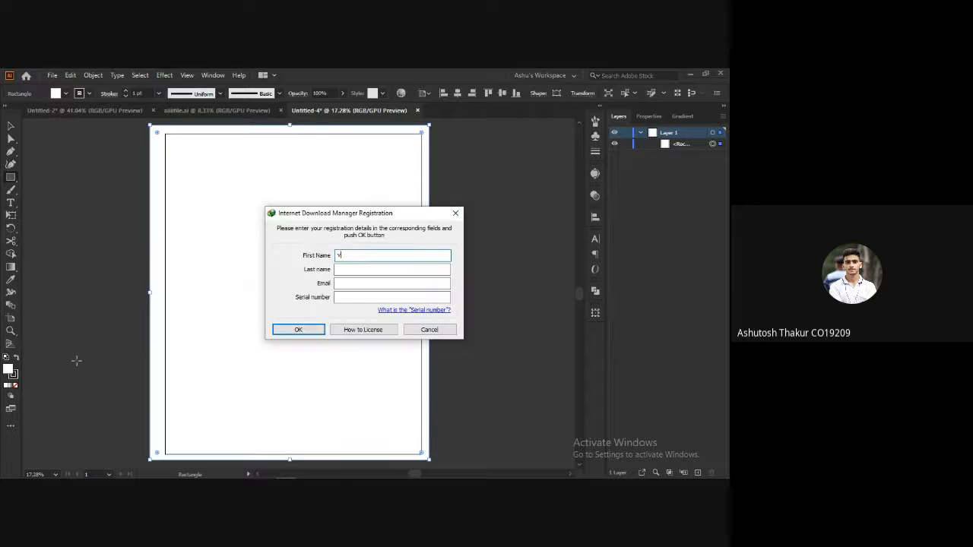
pyautogui.click(417, 334)
# Copy the Coming Soon Hacktoberfest 2021 banner from aiiifile.ai and paste it into the new poster document.
pyautogui.click(212, 112)
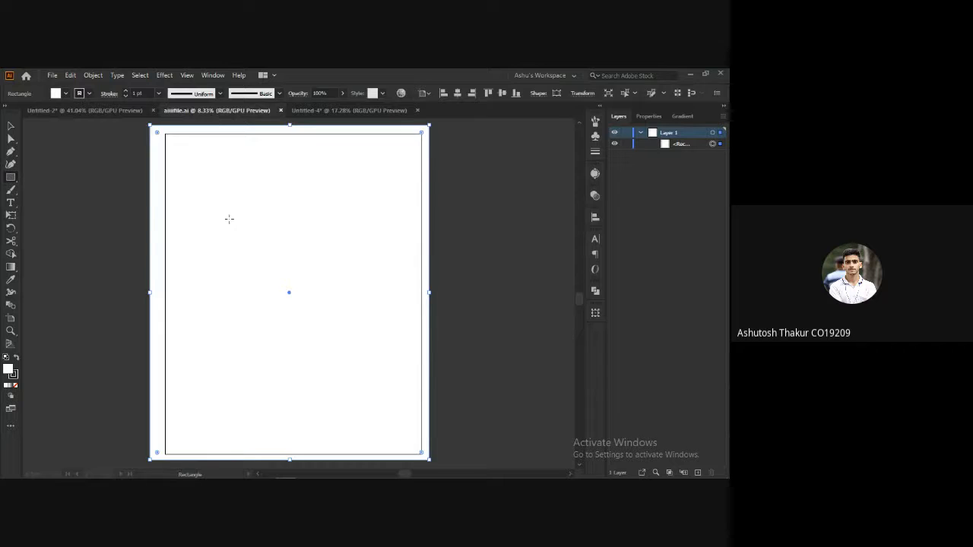
pyautogui.press('v')
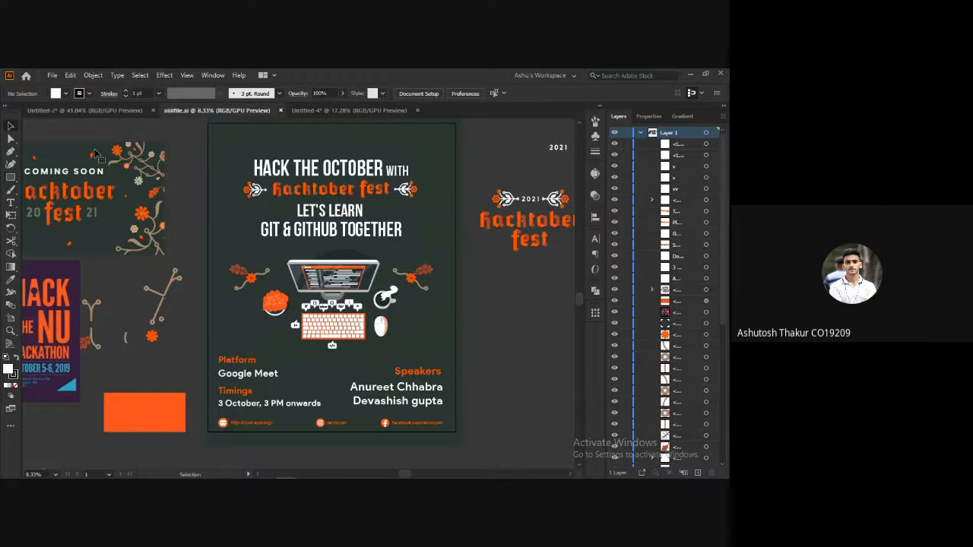
pyautogui.click(95, 154)
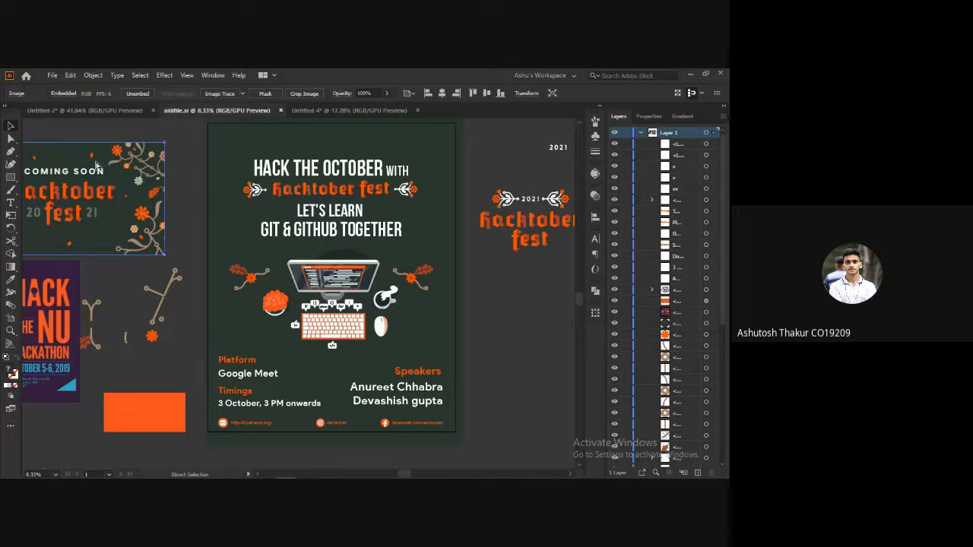
pyautogui.click(319, 110)
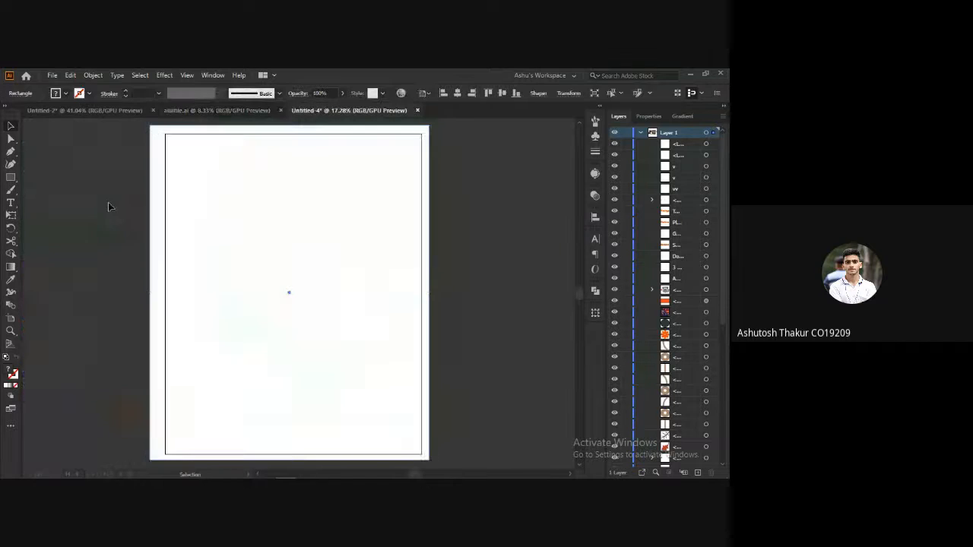
pyautogui.hotkey('ctrl', 'v')
# Scale the pasted Hacktoberfest banner down and place it outside the artboard, beside its upper-left corner.
pyautogui.moveTo(132, 219); pyautogui.dragTo(1, 183)
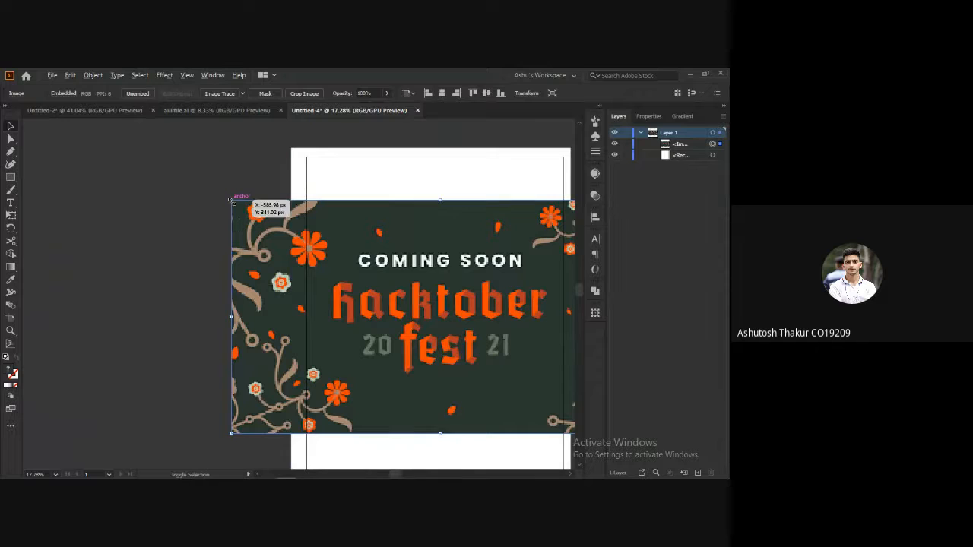
pyautogui.moveTo(231, 202); pyautogui.dragTo(371, 278)
pyautogui.moveTo(415, 308); pyautogui.dragTo(182, 196)
pyautogui.moveTo(388, 245); pyautogui.dragTo(308, 228)
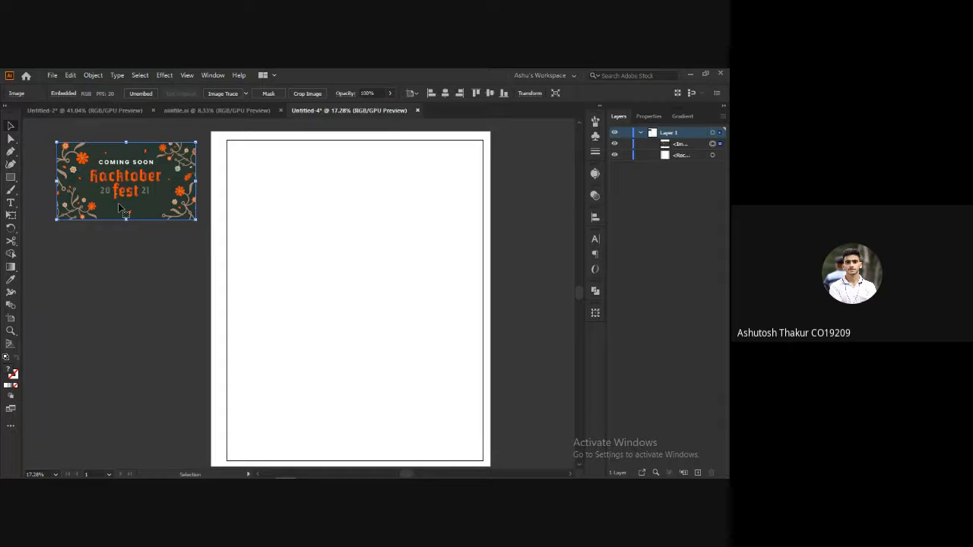
# Centre the background rectangle horizontally on the artboard and fill it with the banner's dark green using the Eyedropper.
pyautogui.click(253, 246)
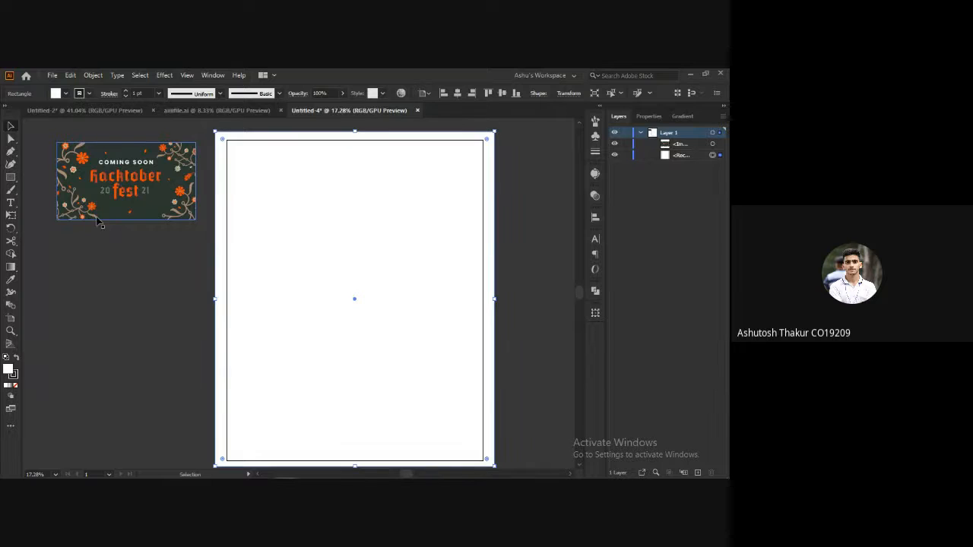
pyautogui.press('i')
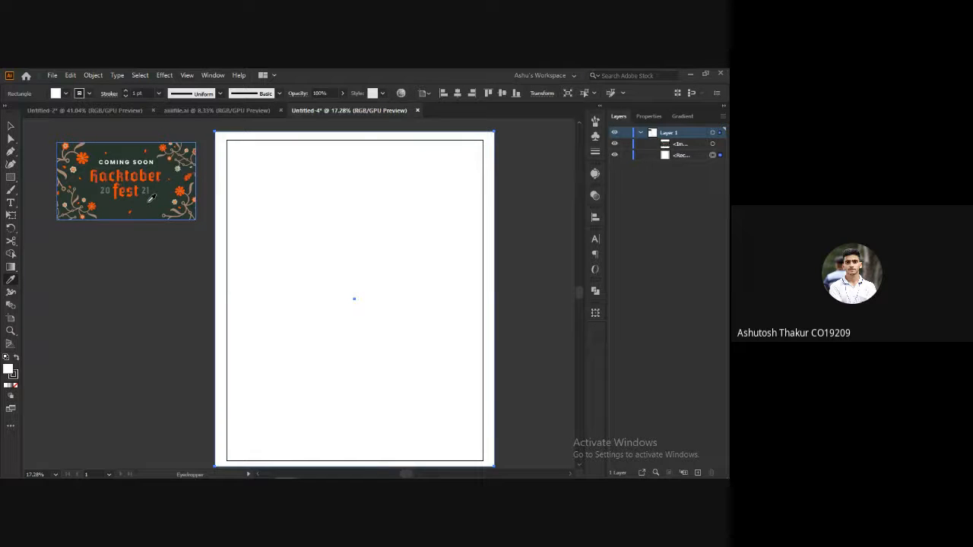
pyautogui.click(151, 197)
pyautogui.press('c')
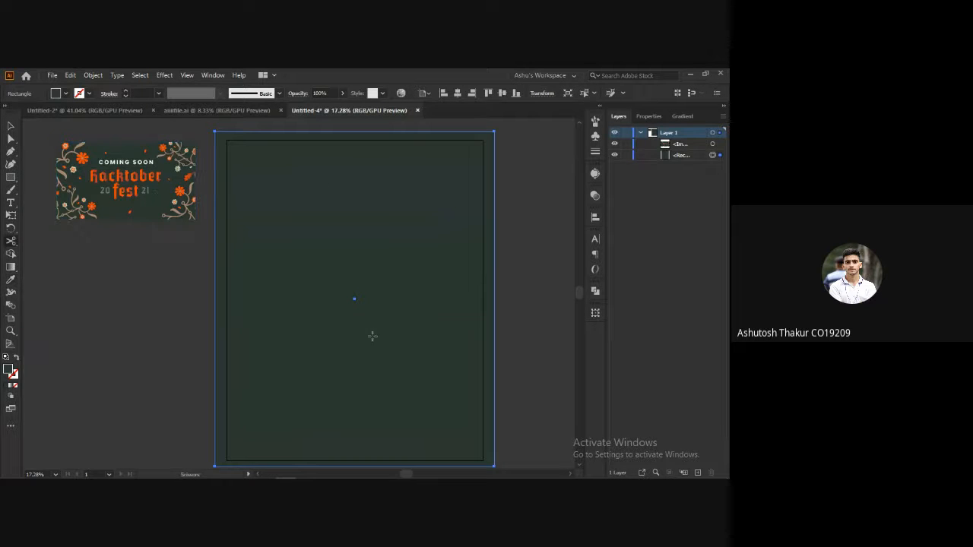
pyautogui.scroll(-1, 374, 323)
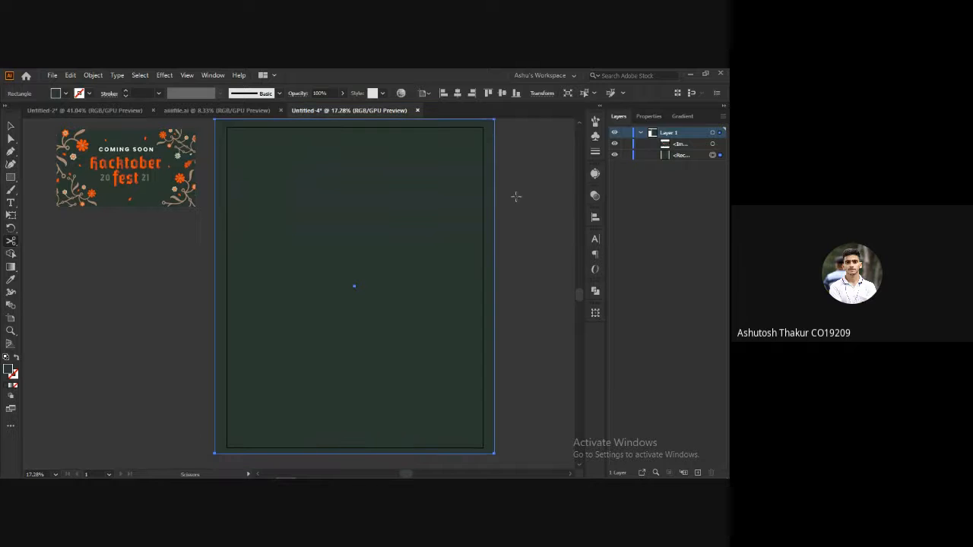
pyautogui.scroll(1, 471, 195)
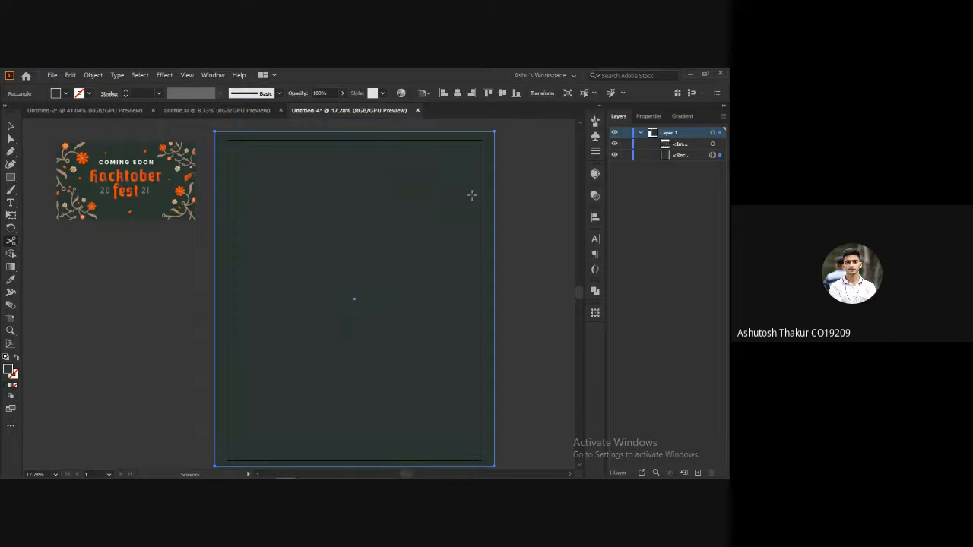
# Check the finished poster in aiiifile.ai, and return to the new poster document with nothing selected.
pyautogui.click(225, 110)
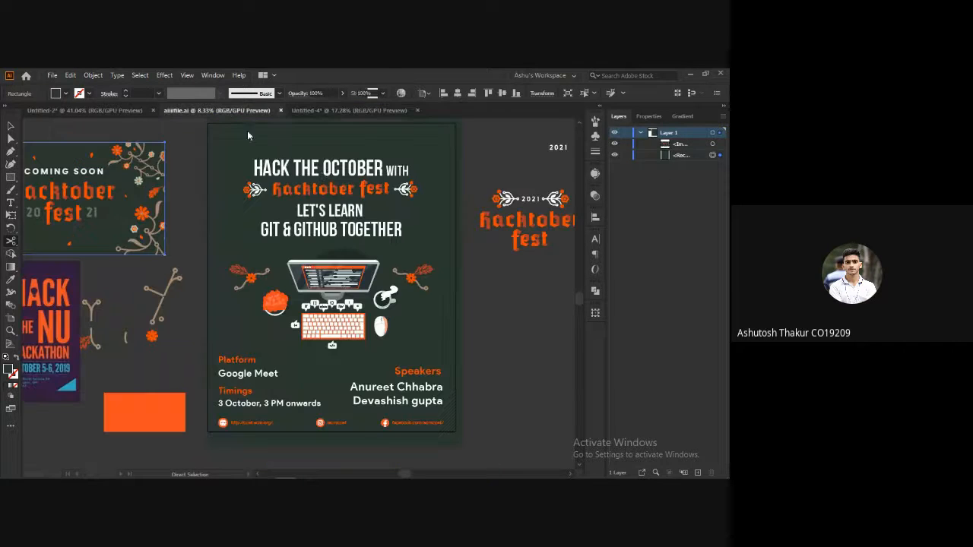
pyautogui.click(340, 114)
pyautogui.hotkey('alt', 'Tab')
pyautogui.hotkey('alt', 'Tab')
pyautogui.press('Tab')
pyautogui.hotkey('alt', 'Tab')
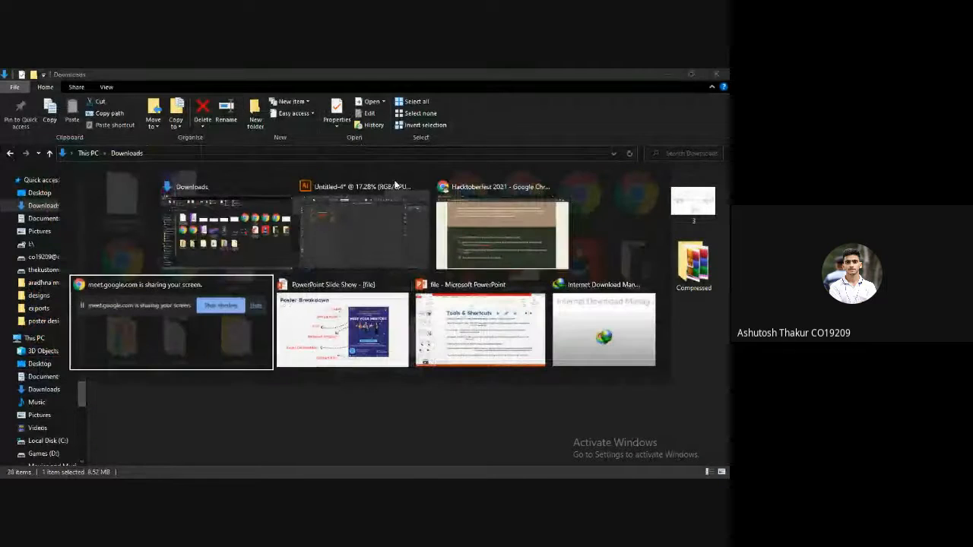
pyautogui.hotkey('alt', 'Tab')
pyautogui.hotkey('alt', 'Tab')
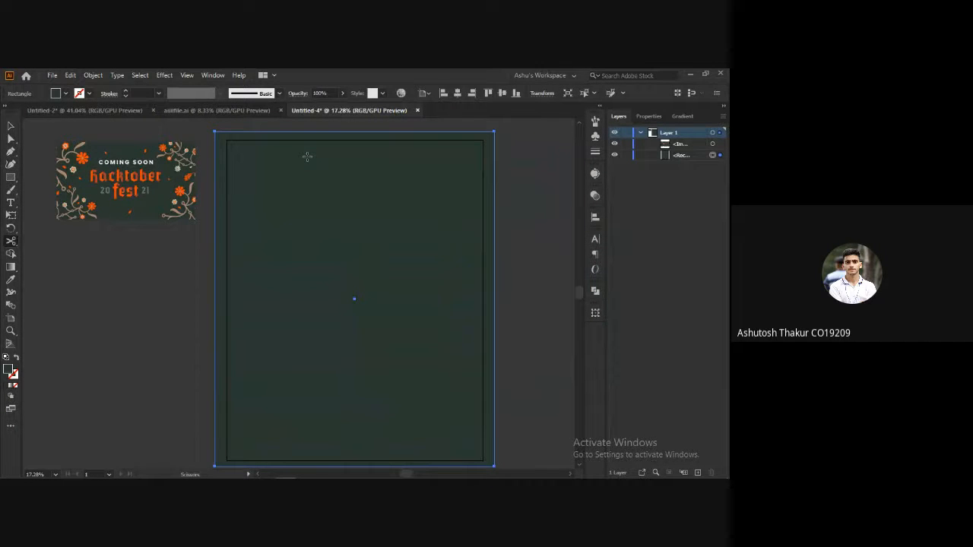
pyautogui.press('v')
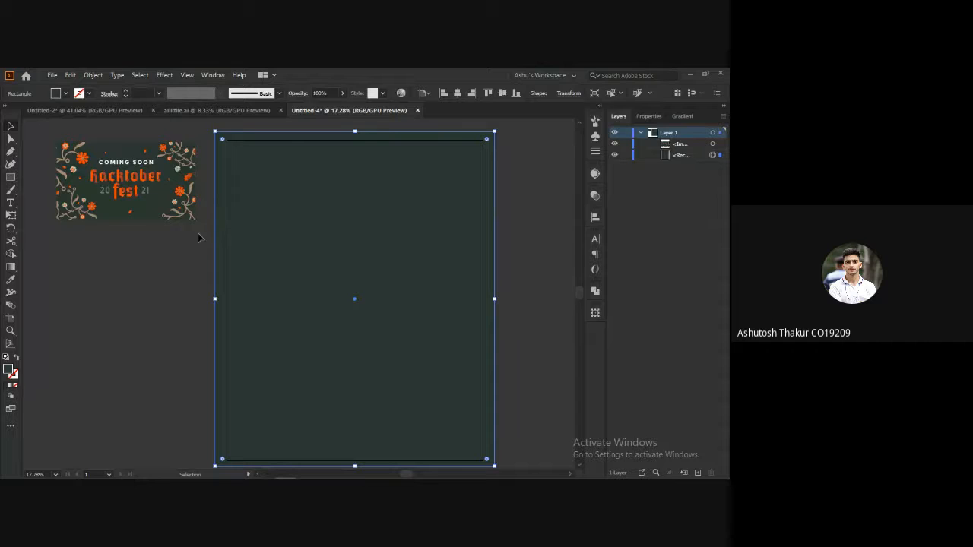
pyautogui.click(146, 243)
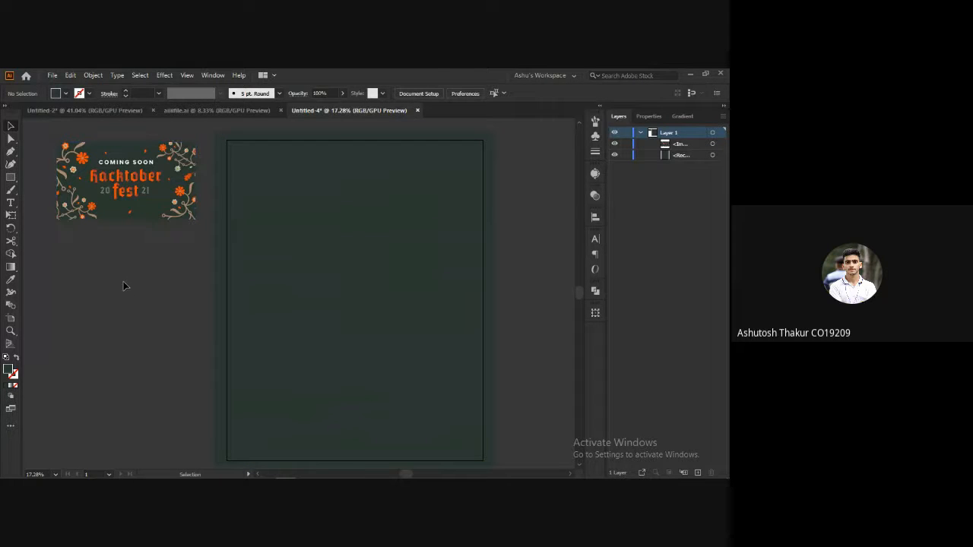
# Import ccet acm logo-01 and ccetLogo white from the poster design resources folder into the new poster document.
pyautogui.moveTo(206, 476)
pyautogui.click(128, 471)
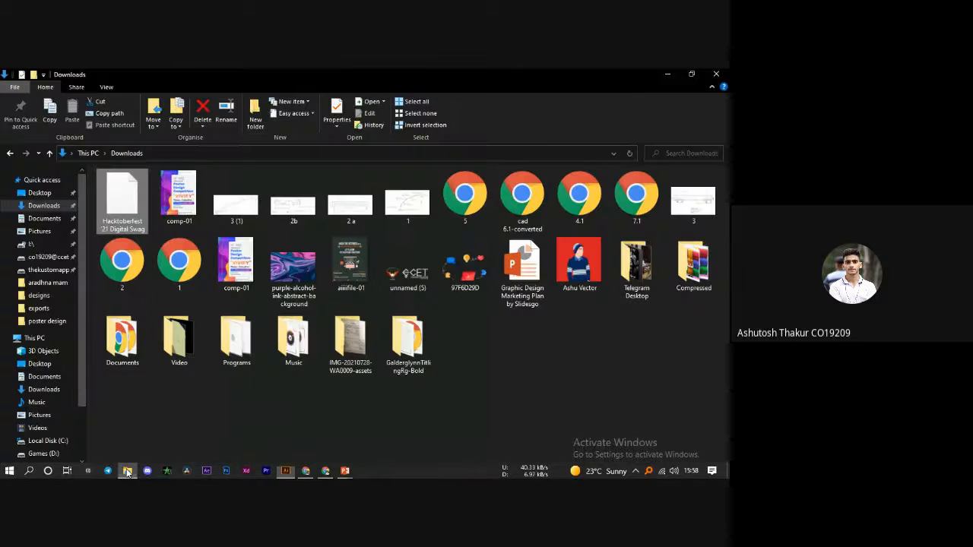
pyautogui.click(45, 321)
pyautogui.click(125, 187)
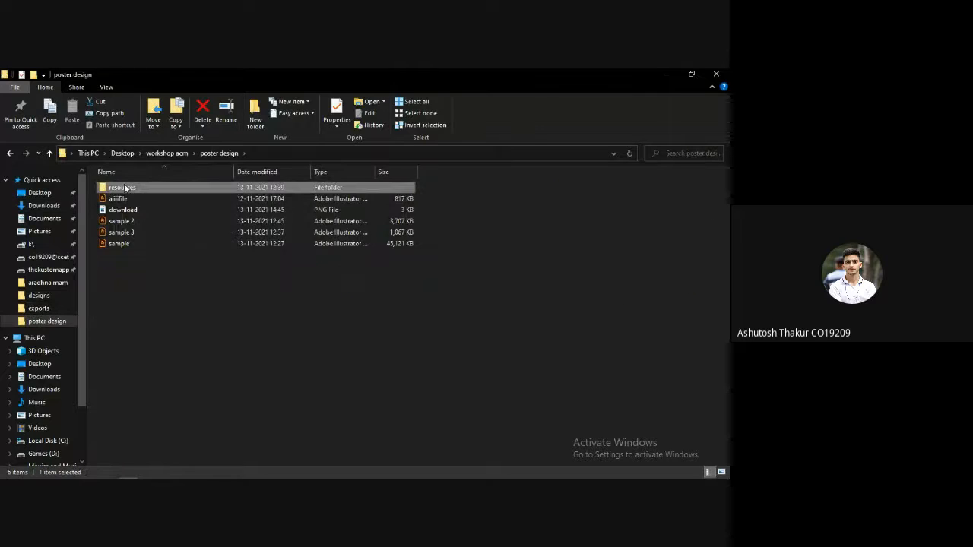
pyautogui.doubleClick(125, 187)
pyautogui.click(241, 216)
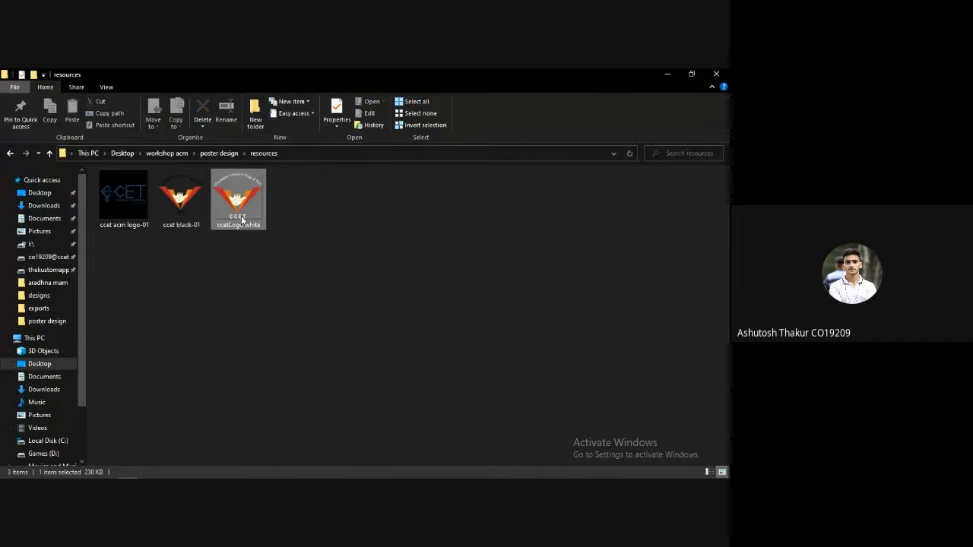
pyautogui.click(116, 218)
pyautogui.moveTo(127, 190); pyautogui.dragTo(317, 300)
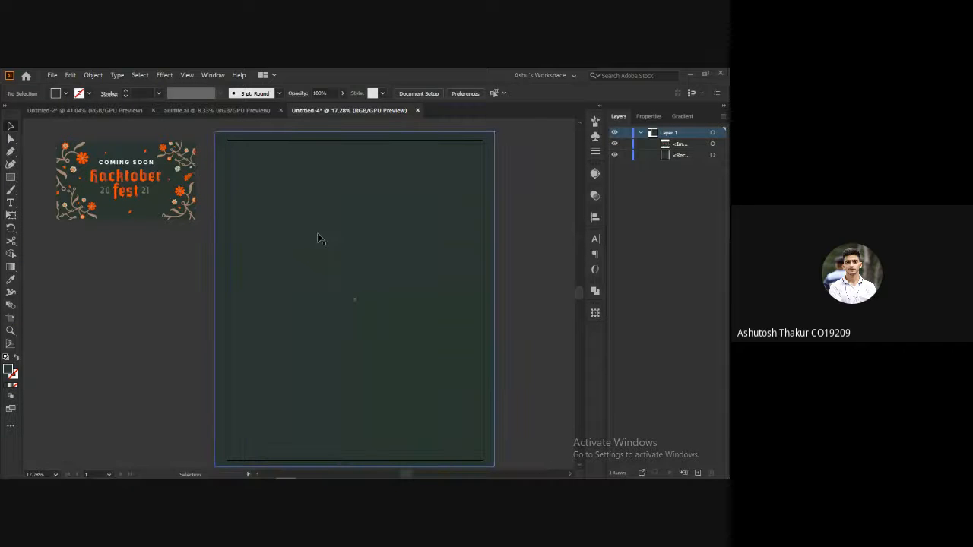
pyautogui.click(136, 308)
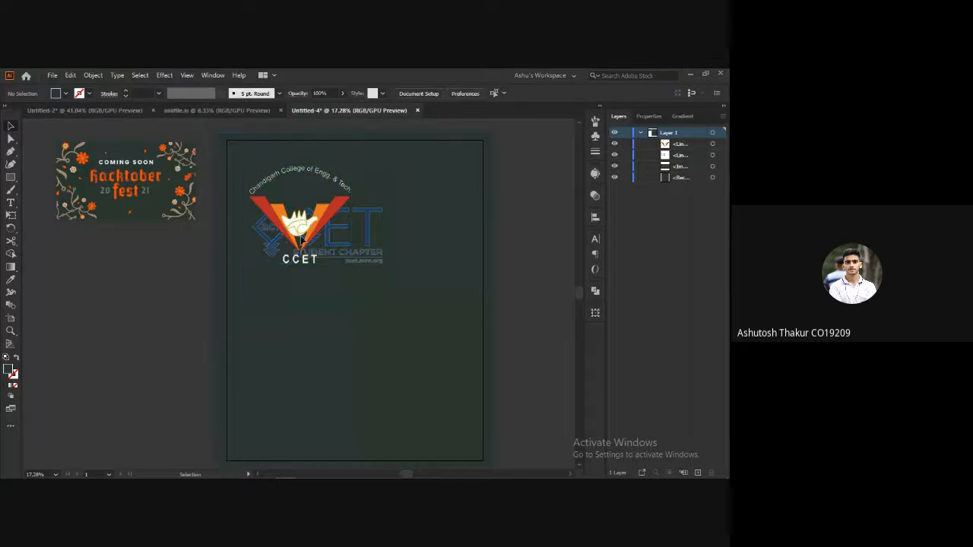
# Place another linked copy of ccetLogo white outside the artboard below the banner, and delete that copy.
pyautogui.click(54, 77)
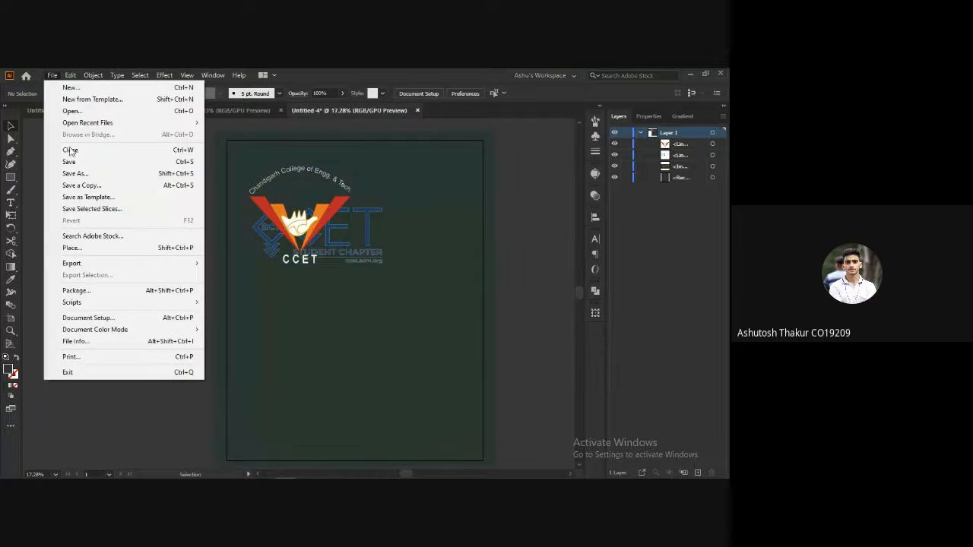
pyautogui.click(78, 248)
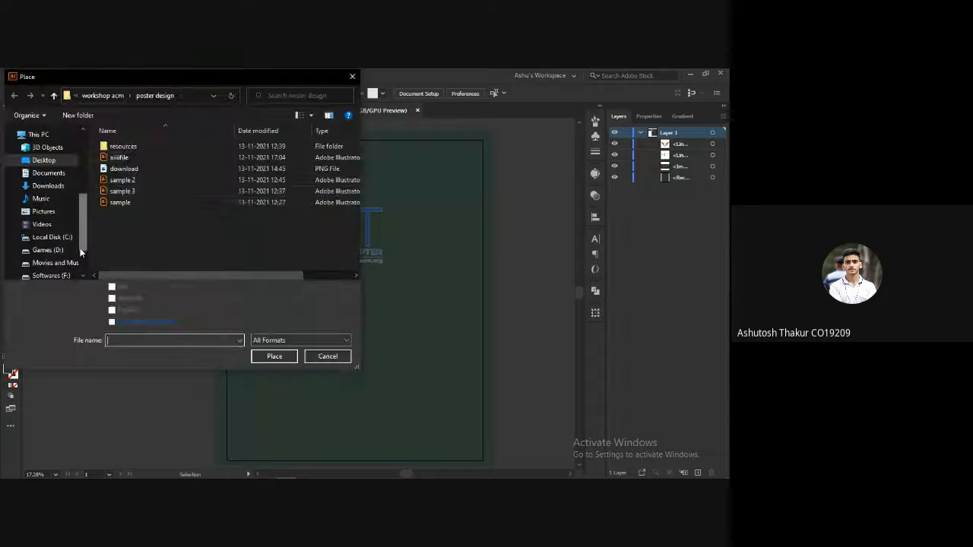
pyautogui.doubleClick(118, 145)
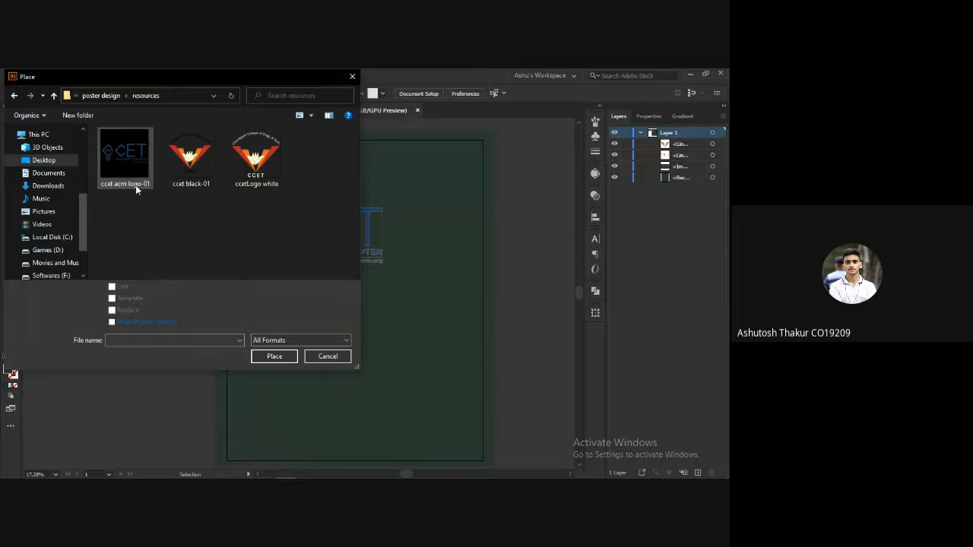
pyautogui.click(240, 182)
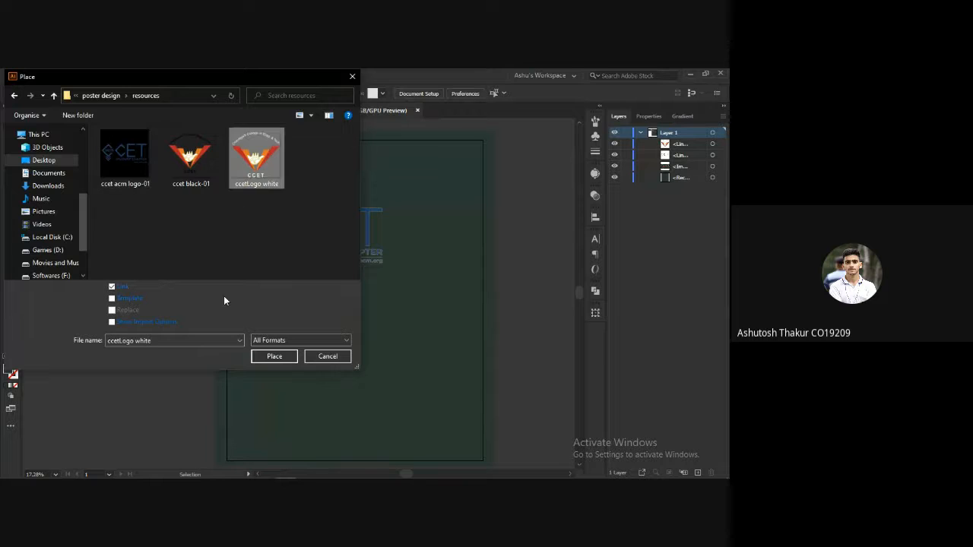
pyautogui.click(271, 358)
pyautogui.moveTo(103, 259); pyautogui.dragTo(169, 320)
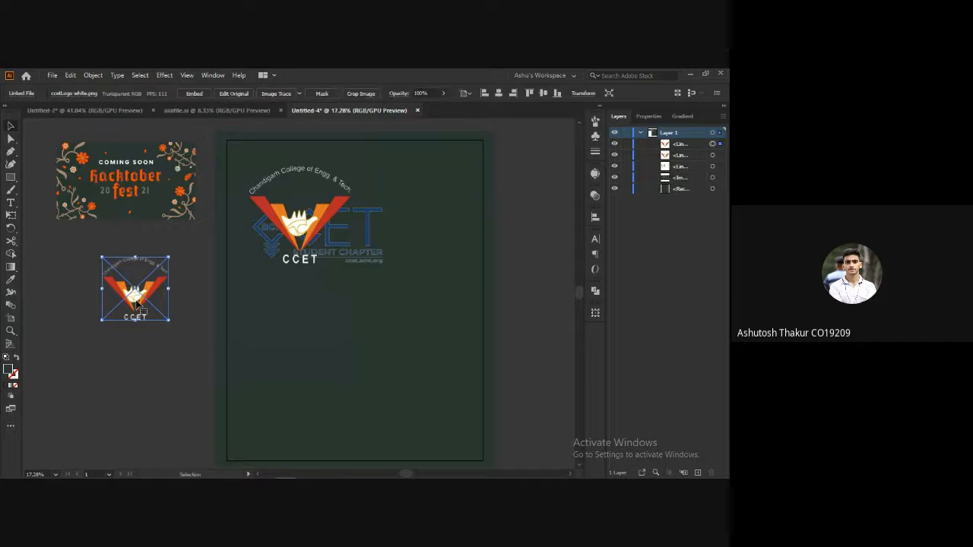
pyautogui.press('Delete')
# Scale down both logos, placing the CCET logo in the artboard's upper-right corner and the ACM logo in its upper-left corner.
pyautogui.moveTo(298, 227); pyautogui.dragTo(427, 199)
pyautogui.moveTo(381, 237); pyautogui.dragTo(445, 173)
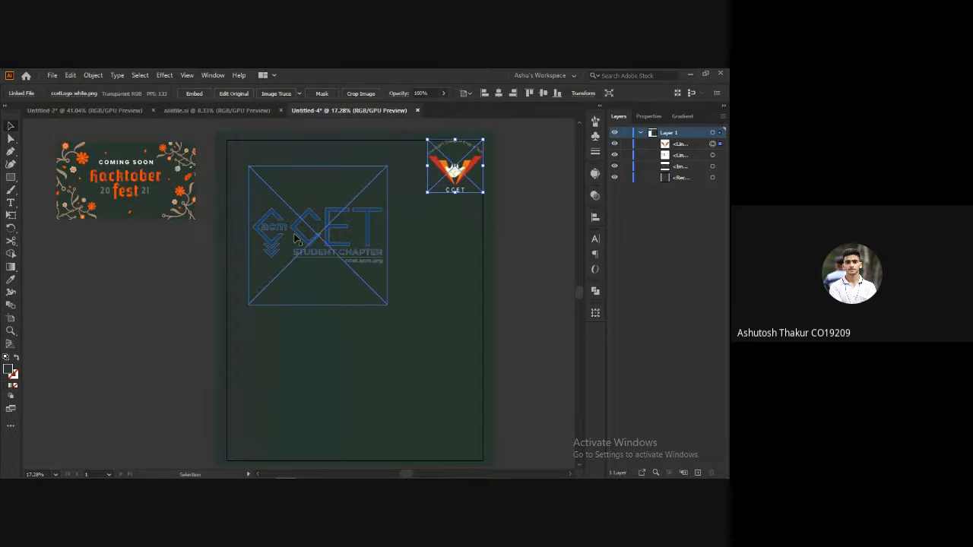
pyautogui.click(297, 238)
pyautogui.moveTo(387, 304); pyautogui.dragTo(280, 194)
pyautogui.click(444, 179)
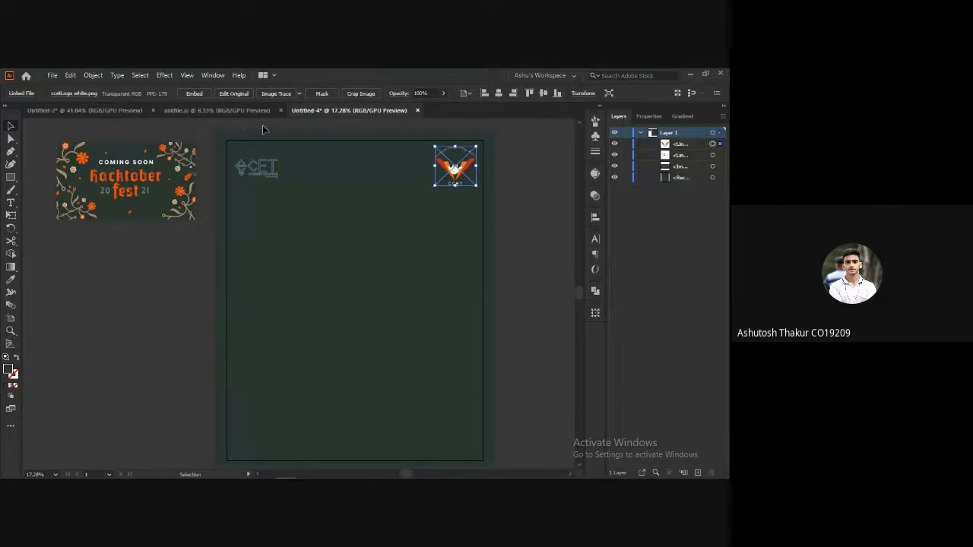
# Check the Poster Breakdown slide in the presentation and return to the poster document.
pyautogui.hotkey('alt', 'Tab')
pyautogui.hotkey('alt', 'Tab')
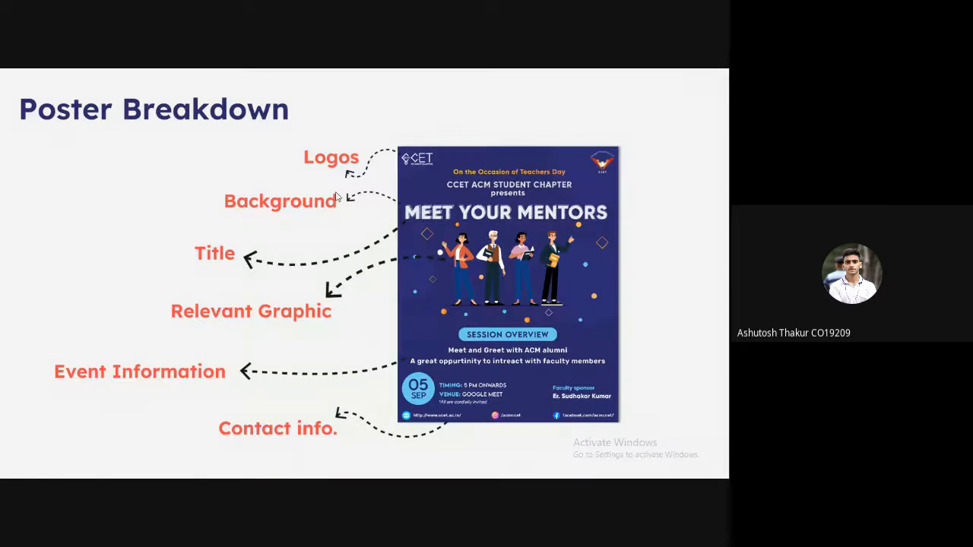
pyautogui.hotkey('alt', 'Tab')
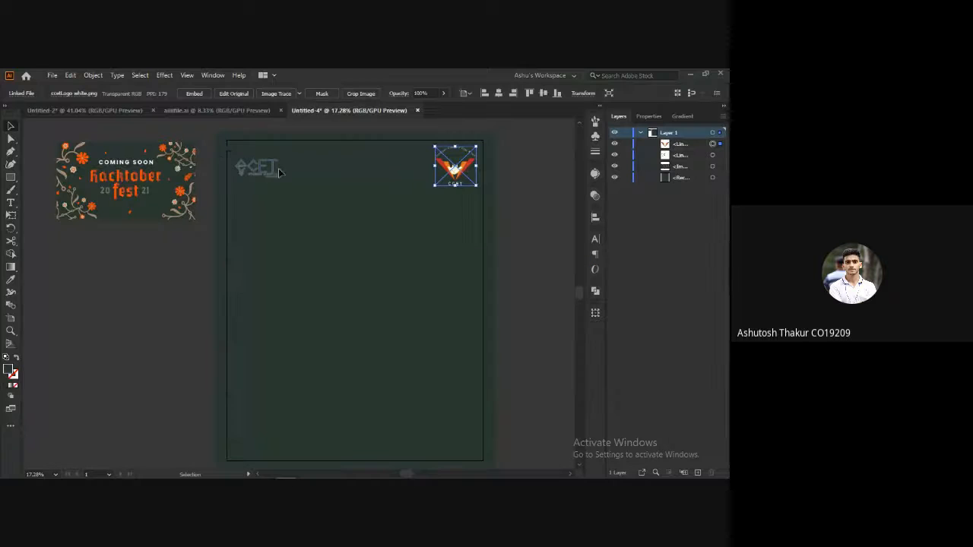
# Copy the 2021 Hacktoberfest title artwork from aiiifile.ai, paste it into the new poster and place it outside the artboard below the banner.
pyautogui.click(212, 113)
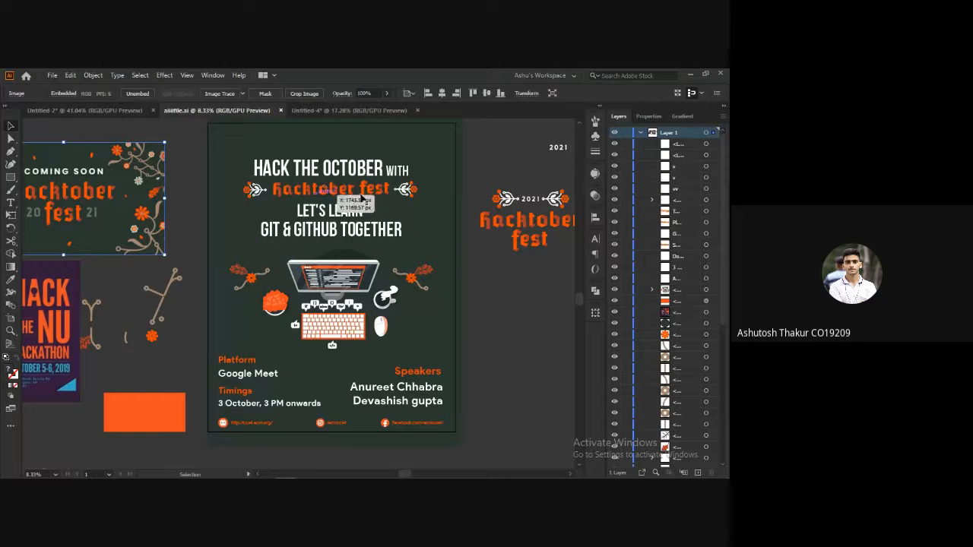
pyautogui.click(505, 219)
pyautogui.hscroll(3, 466, 243)
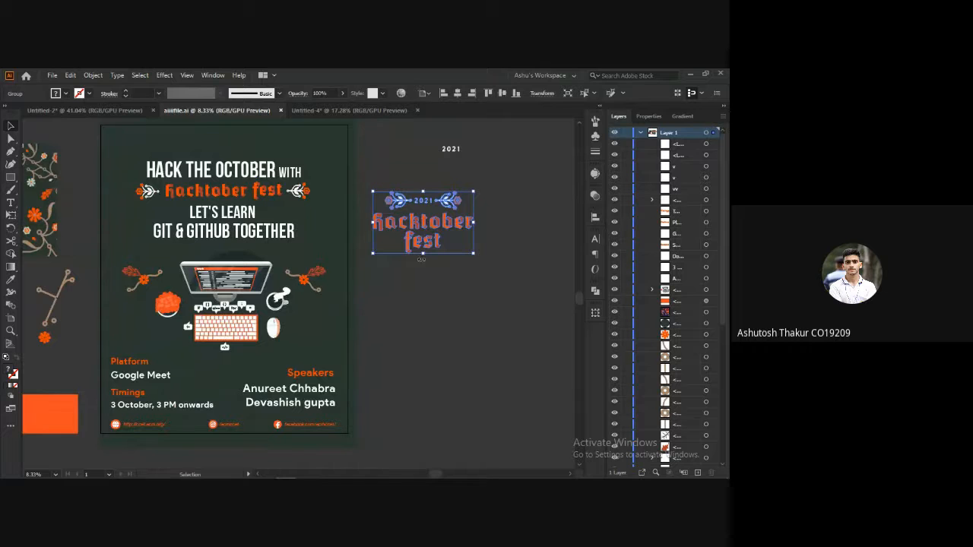
pyautogui.hotkey('ctrl', 'c')
pyautogui.press('a')
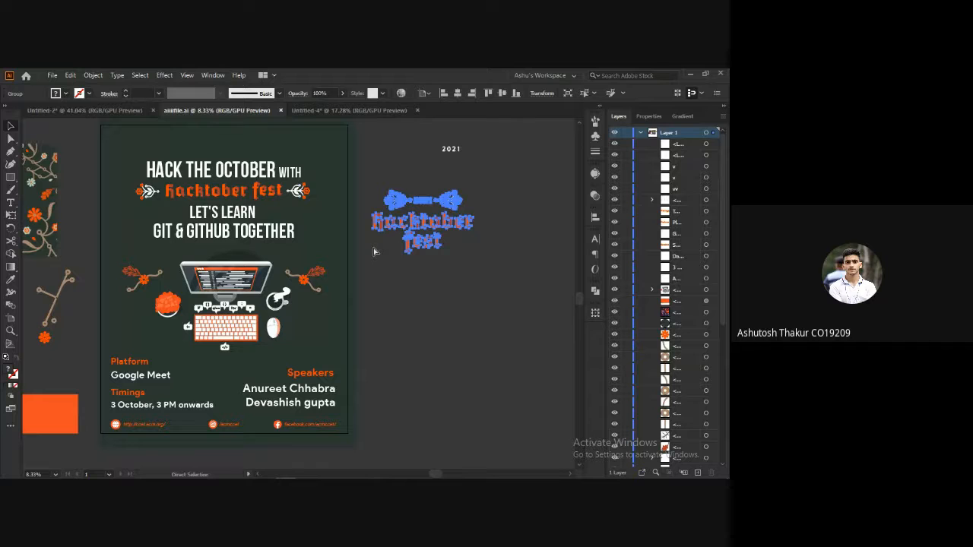
pyautogui.hotkey('alt', 'Tab')
pyautogui.hotkey('alt', 'Tab')
pyautogui.press('v')
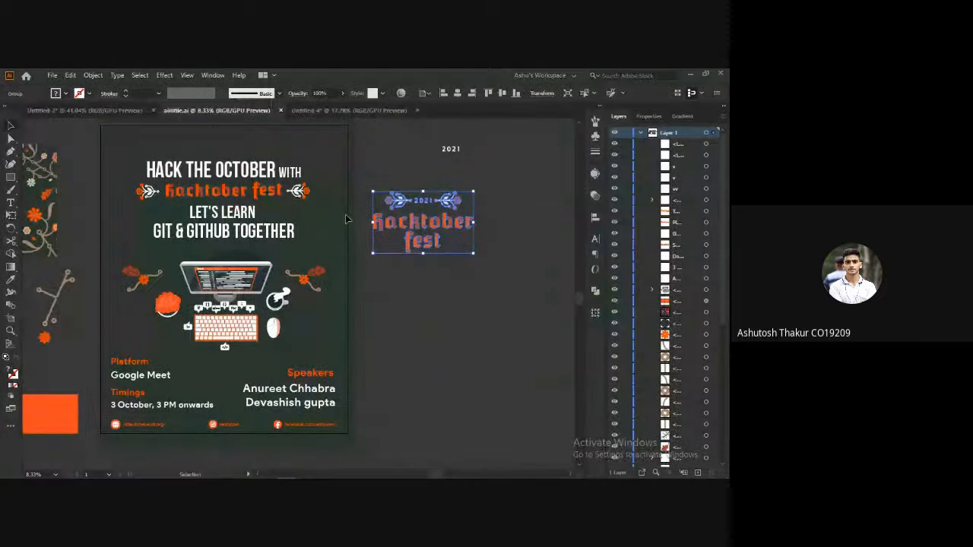
pyautogui.click(320, 111)
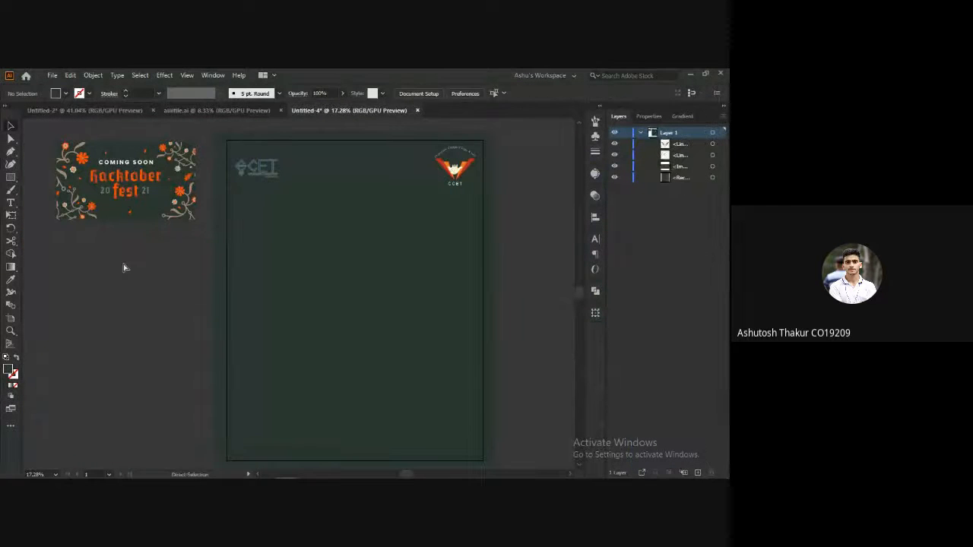
pyautogui.hotkey('ctrl', 'v')
pyautogui.moveTo(202, 286); pyautogui.dragTo(11, 314)
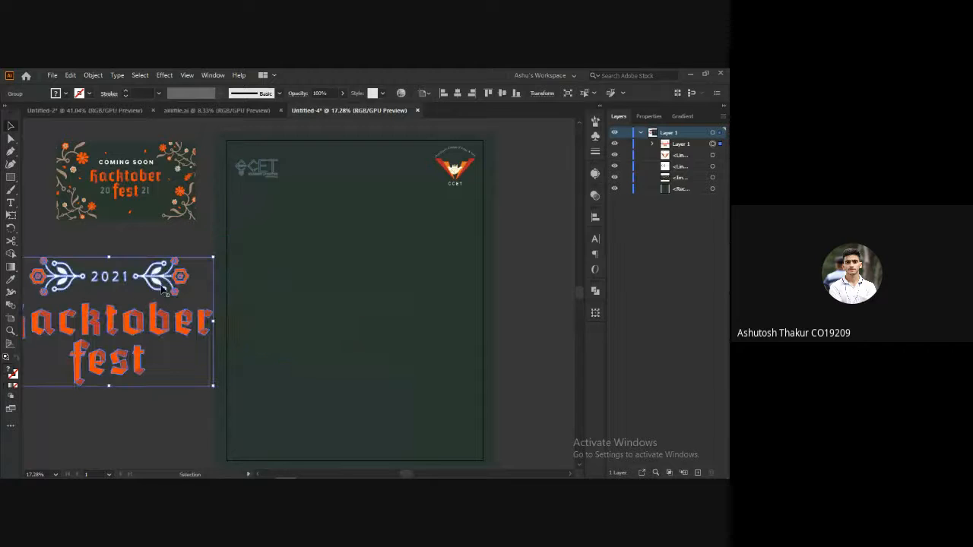
pyautogui.moveTo(173, 229); pyautogui.dragTo(205, 229)
# Review the Poster Breakdown slide and the finished poster's title in aiiifile.ai, and return to the new poster document.
pyautogui.hotkey('alt', 'Tab')
pyautogui.hotkey('alt', 'Tab')
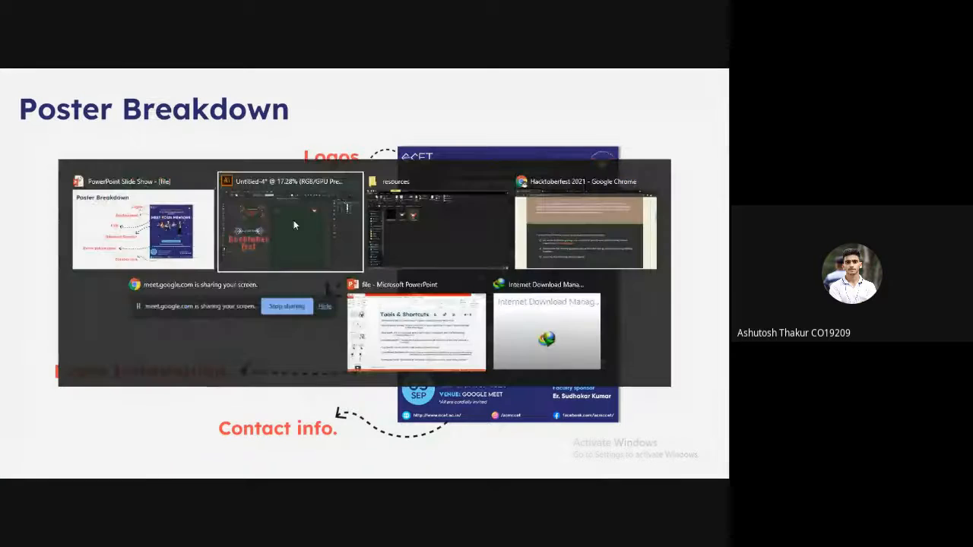
pyautogui.press('Tab')
pyautogui.hotkey('alt', 'Tab')
pyautogui.press('Tab')
pyautogui.press('Tab')
pyautogui.press('Tab')
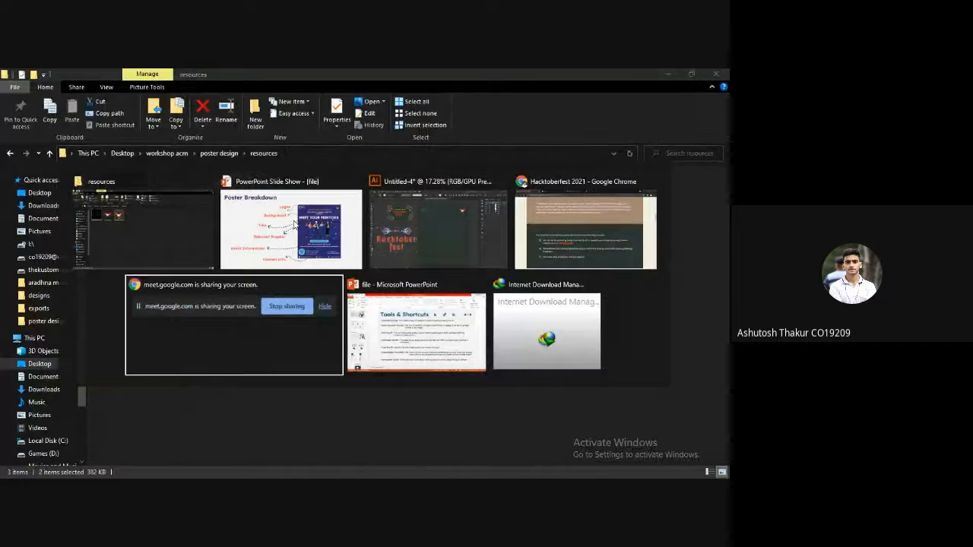
pyautogui.press('Tab')
pyautogui.press('Tab')
pyautogui.press('Tab')
pyautogui.press('Tab')
pyautogui.press('Tab')
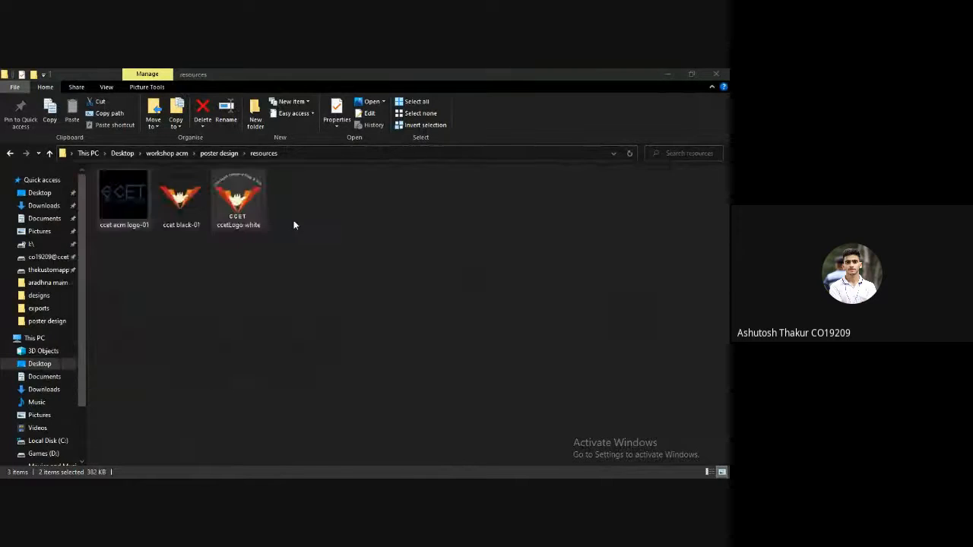
pyautogui.click(206, 110)
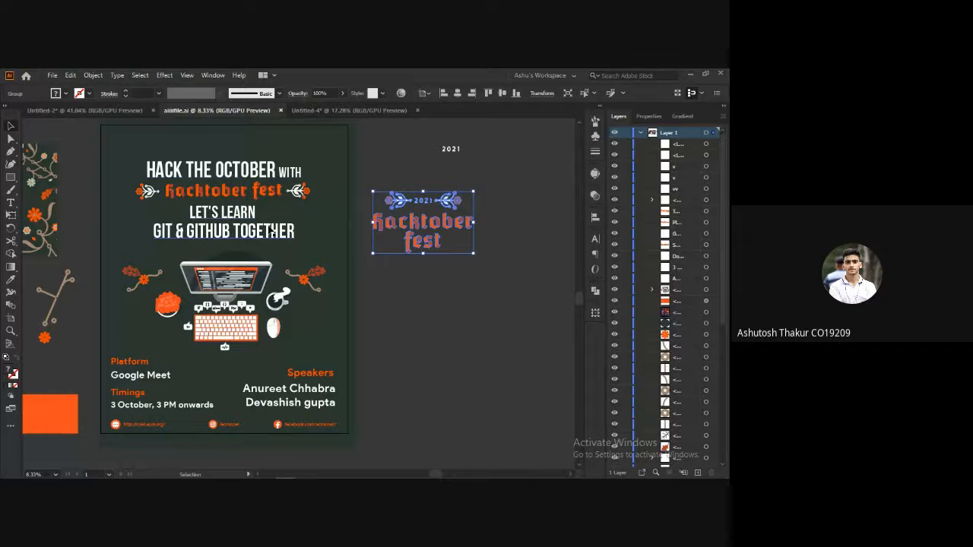
pyautogui.click(311, 111)
# Draw a text frame about 1508 x 496 px below the logos and enter "Hack the october with".
pyautogui.moveTo(314, 244); pyautogui.dragTo(294, 242)
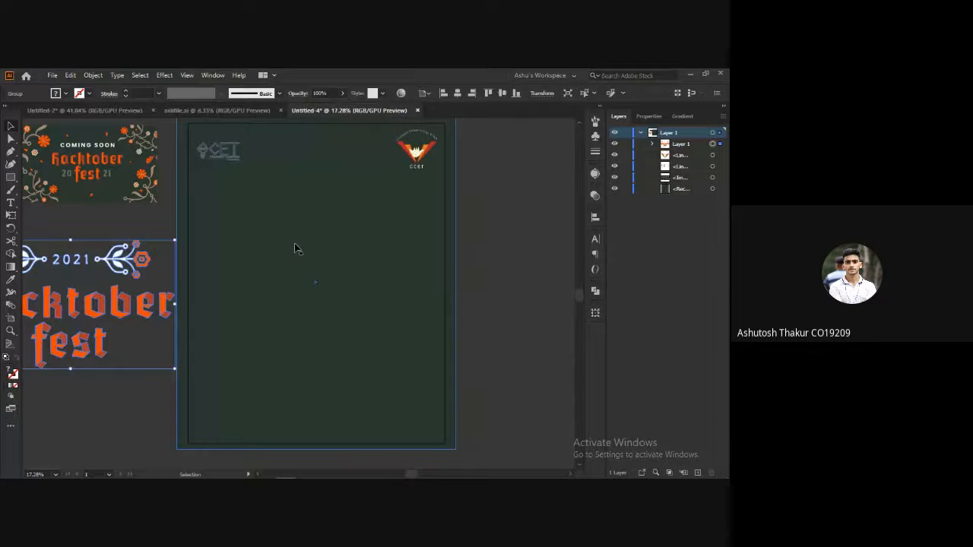
pyautogui.click(232, 190)
pyautogui.press('t')
pyautogui.moveTo(217, 182); pyautogui.dragTo(411, 245)
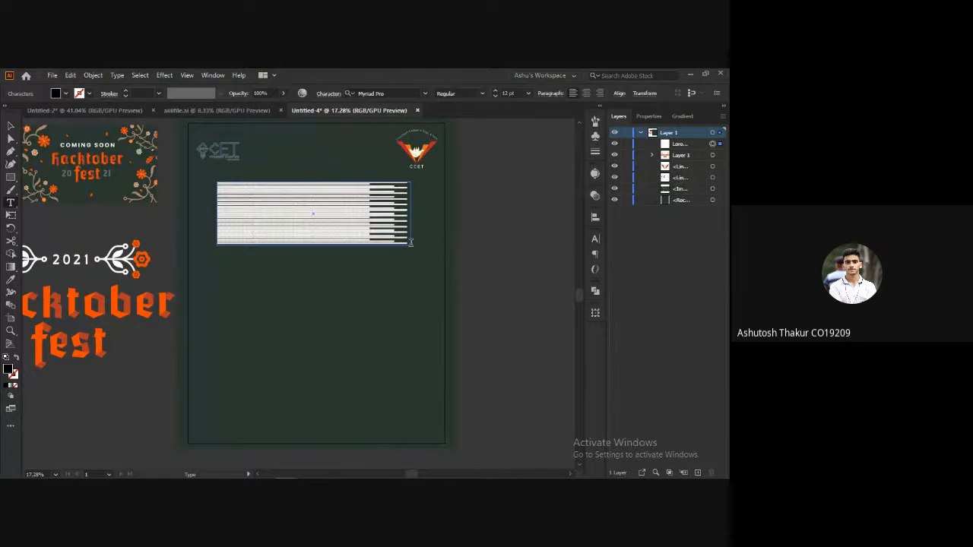
pyautogui.write('H')
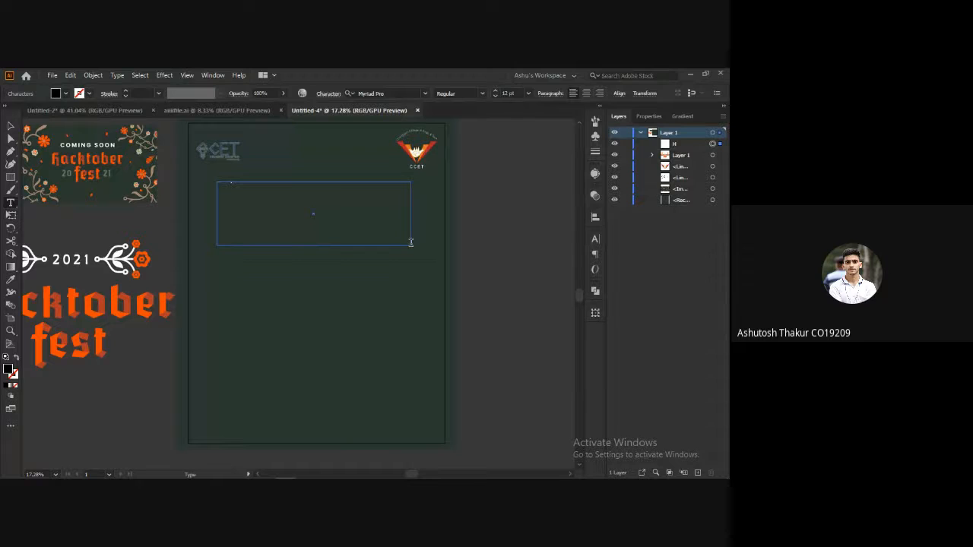
pyautogui.click(521, 217)
pyautogui.press('v')
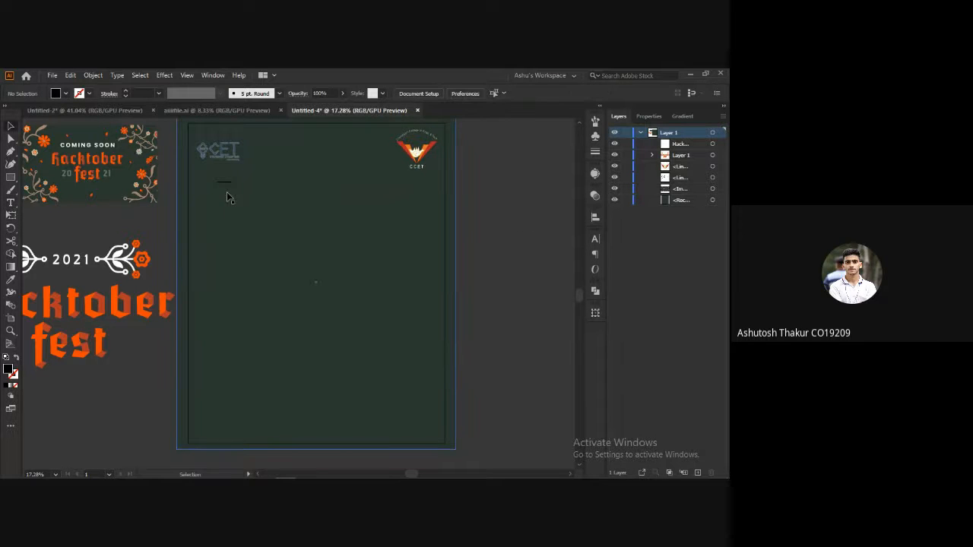
# Increase the font size of the "Hack the october with" text to 126 pt.
pyautogui.click(230, 186)
pyautogui.click(648, 115)
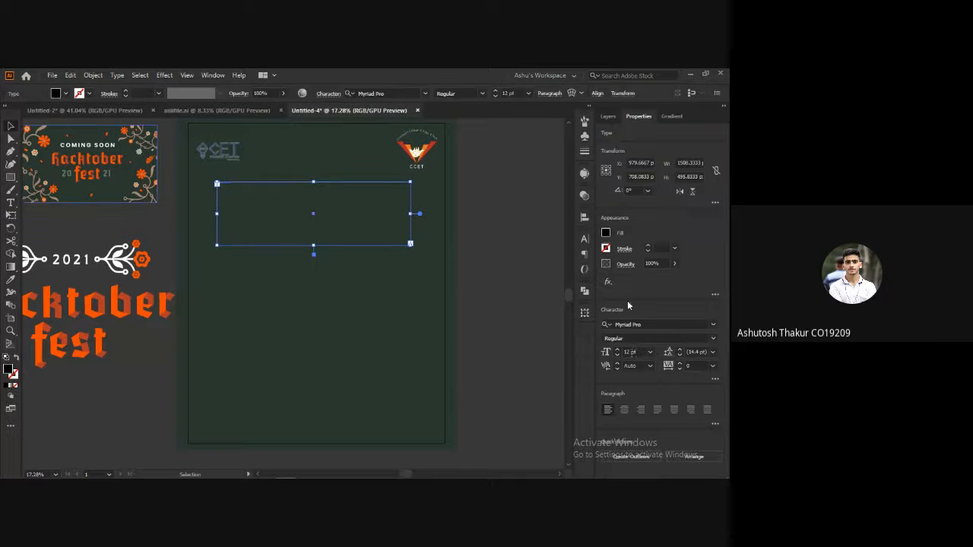
pyautogui.press('Return')
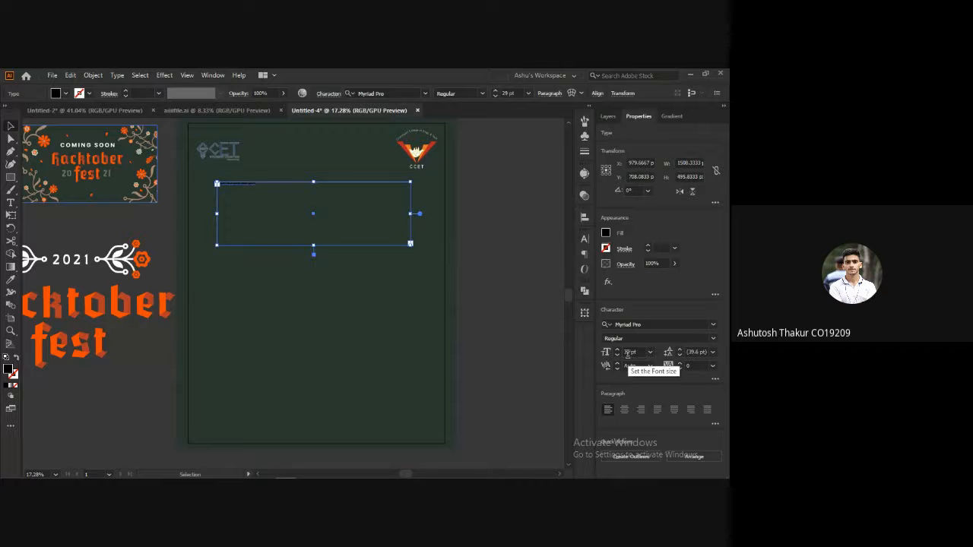
pyautogui.scroll(10, 628, 354)
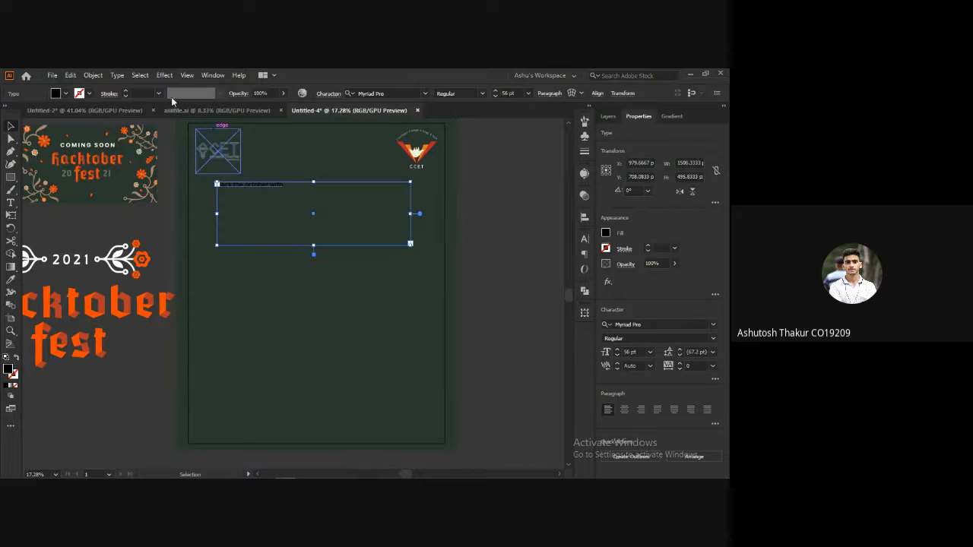
pyautogui.scroll(12, 625, 352)
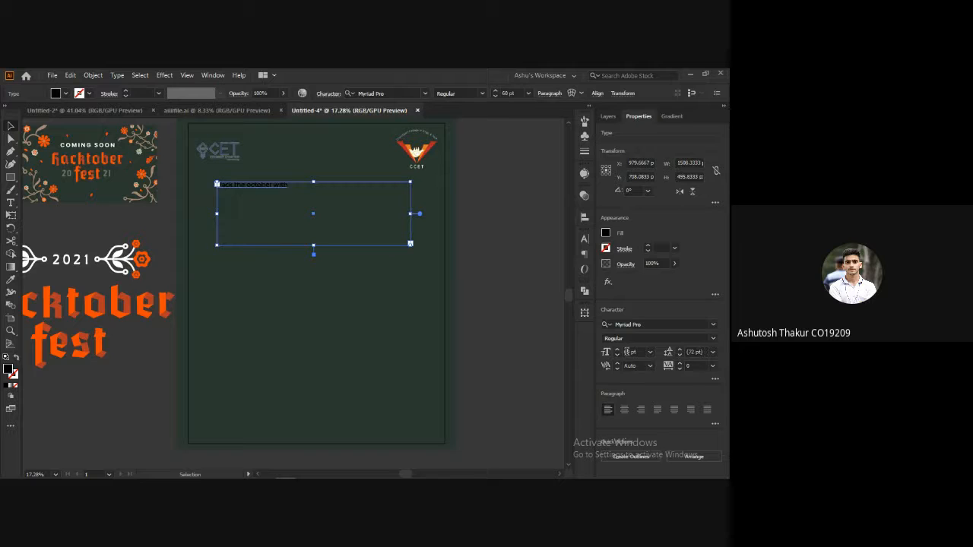
pyautogui.scroll(20, 625, 352)
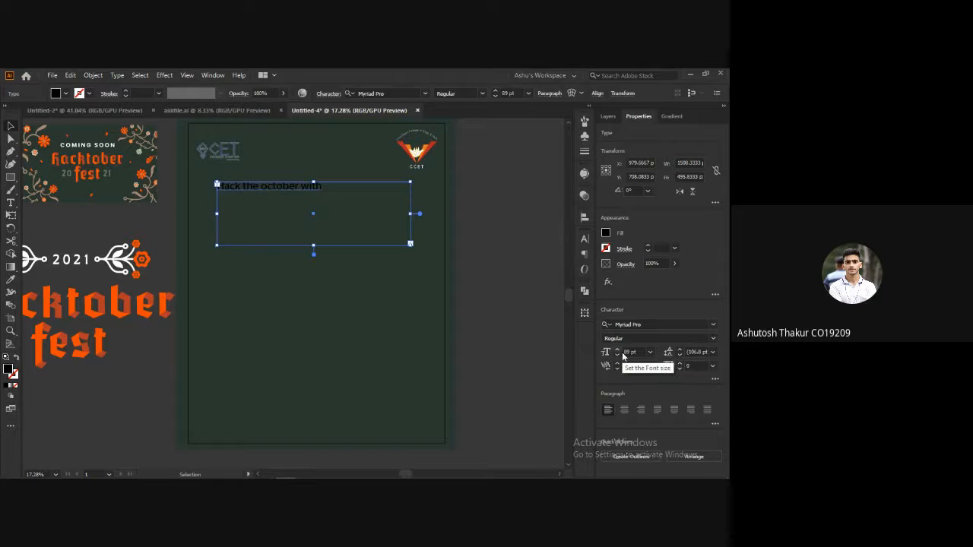
pyautogui.scroll(8, 622, 356)
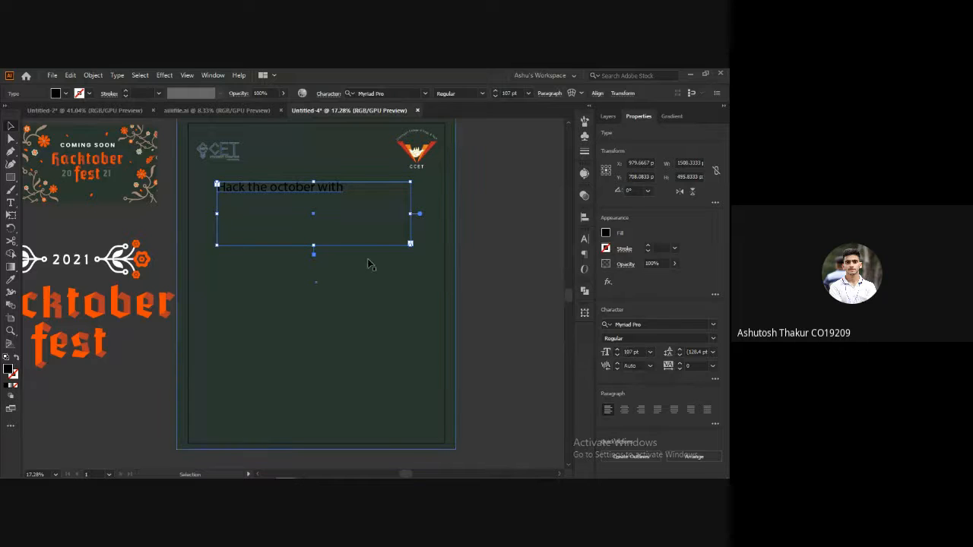
pyautogui.scroll(18, 627, 352)
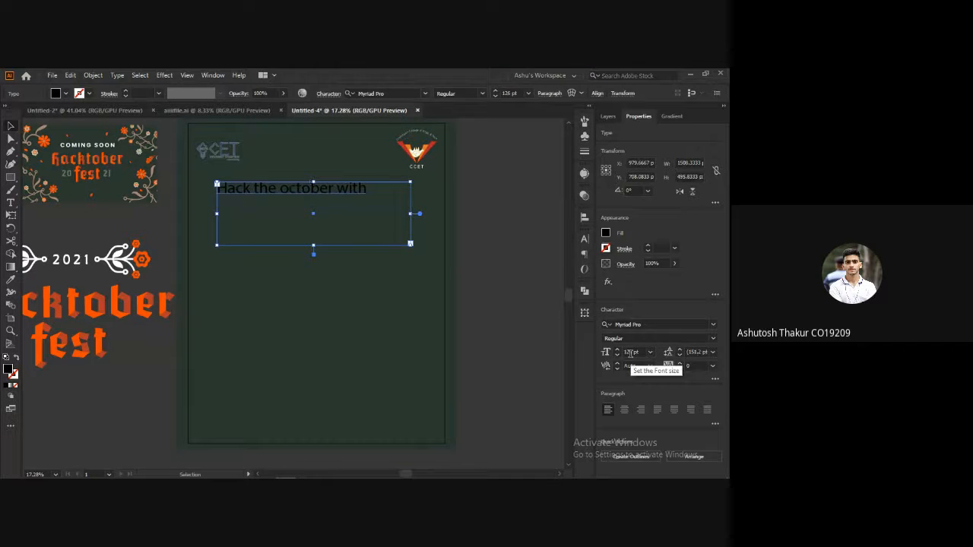
# Convert the "Hack the october with" text to point type, scale it up to about 196 pt and position it below the logos.
pyautogui.scroll(-3, 630, 353)
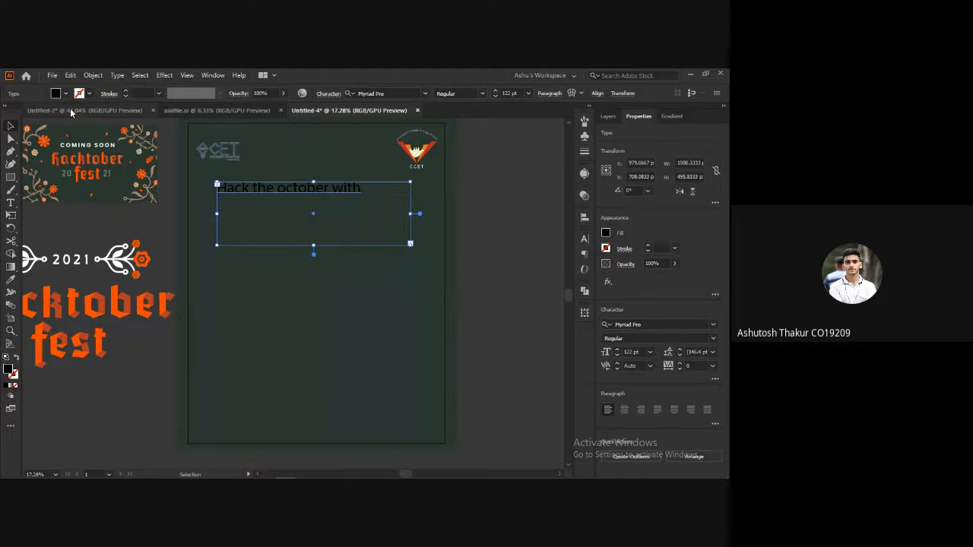
pyautogui.click(117, 75)
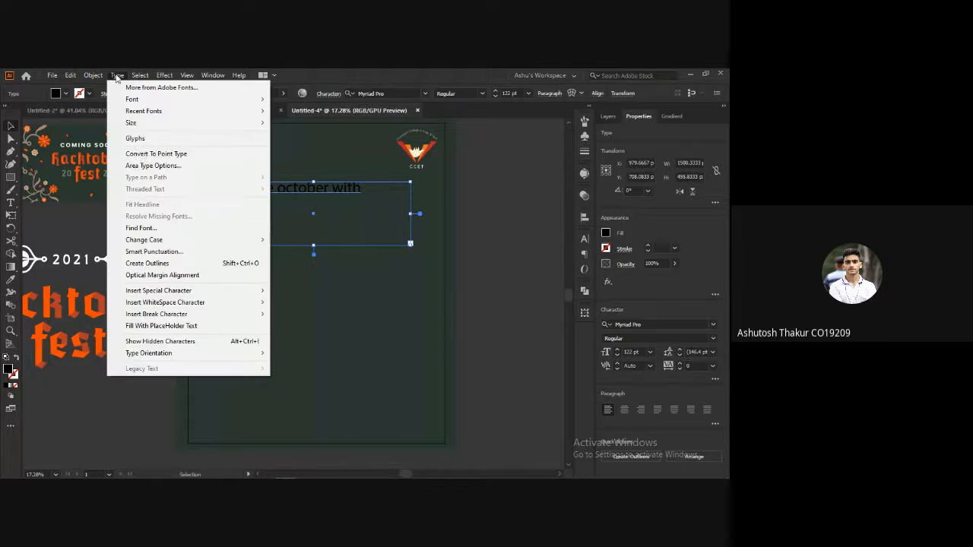
pyautogui.click(142, 155)
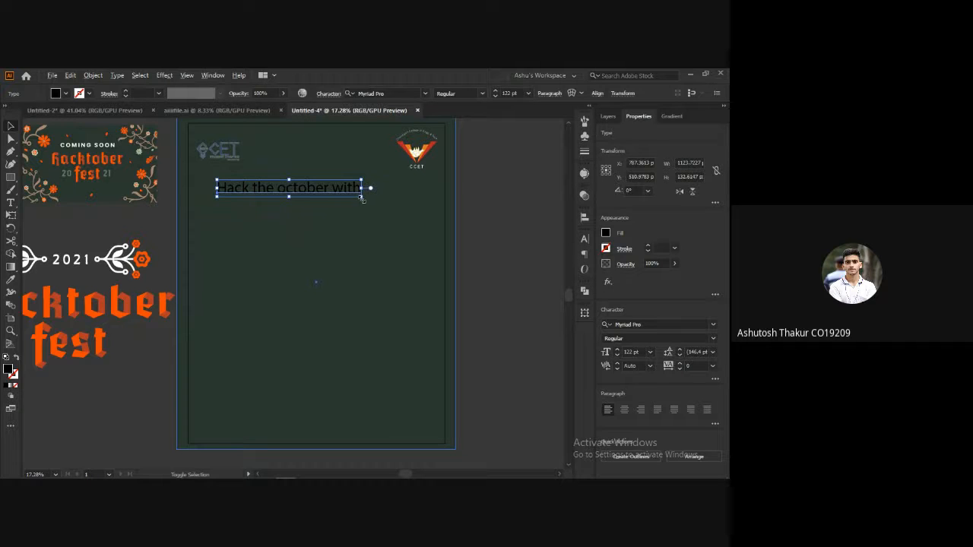
pyautogui.moveTo(362, 199); pyautogui.dragTo(403, 223)
pyautogui.moveTo(302, 193); pyautogui.dragTo(329, 201)
# Convert the text to area type, widen its frame to about 2260 px, and convert it back to point type.
pyautogui.click(116, 75)
pyautogui.click(130, 153)
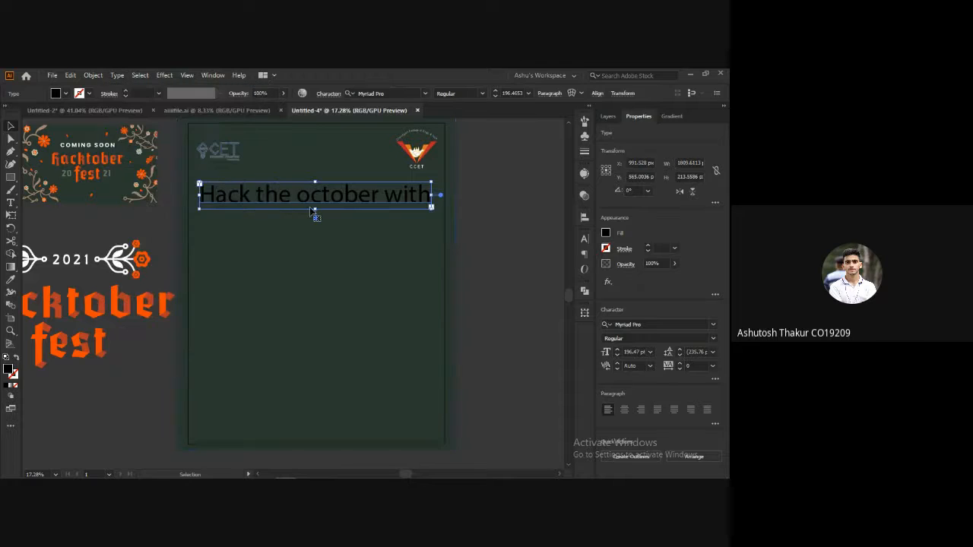
pyautogui.moveTo(436, 195); pyautogui.dragTo(488, 206)
pyautogui.moveTo(344, 207)
pyautogui.mouseDown()
pyautogui.moveTo(343, 256)
pyautogui.moveTo(344, 199)
pyautogui.moveTo(344, 211)
pyautogui.mouseUp()
pyautogui.click(104, 74)
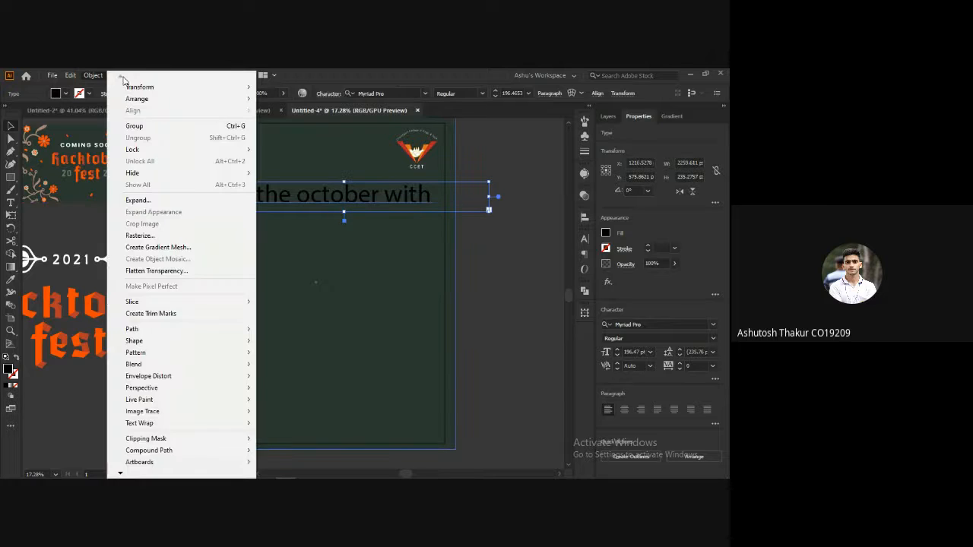
pyautogui.moveTo(120, 76)
pyautogui.click(138, 155)
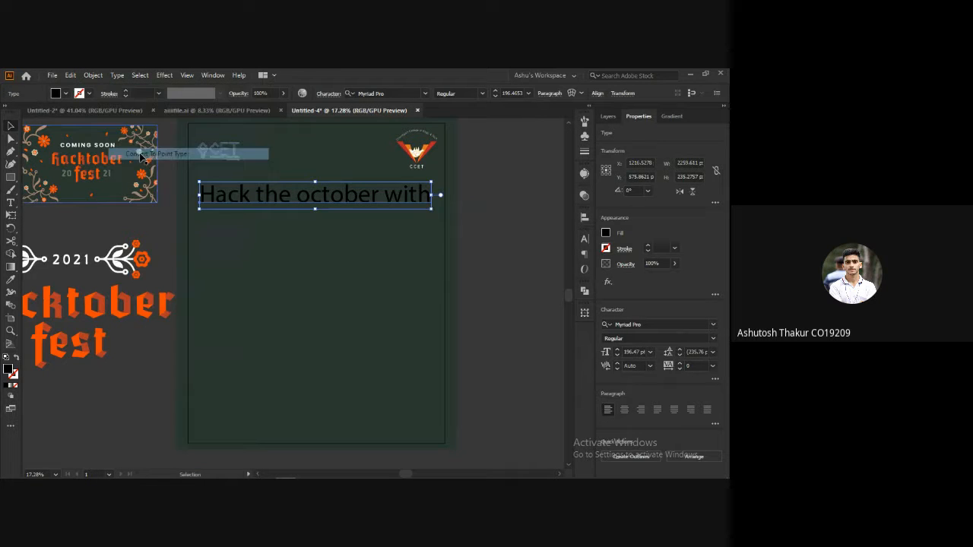
# Enlarge the title text to about 207 pt and change its font to Bebas Neue.
pyautogui.moveTo(431, 210)
pyautogui.mouseDown()
pyautogui.moveTo(461, 226)
pyautogui.moveTo(439, 215)
pyautogui.mouseUp()
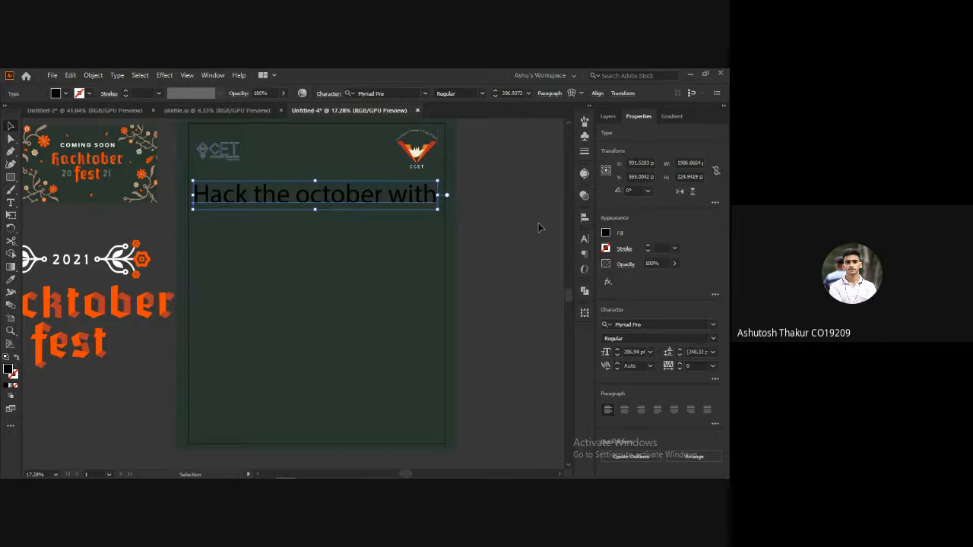
pyautogui.click(660, 325)
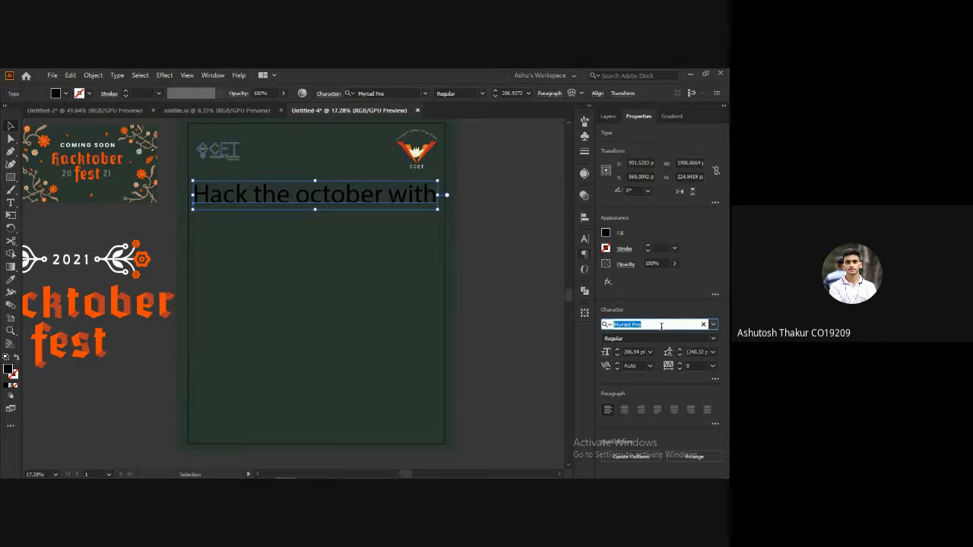
pyautogui.write('bebas')
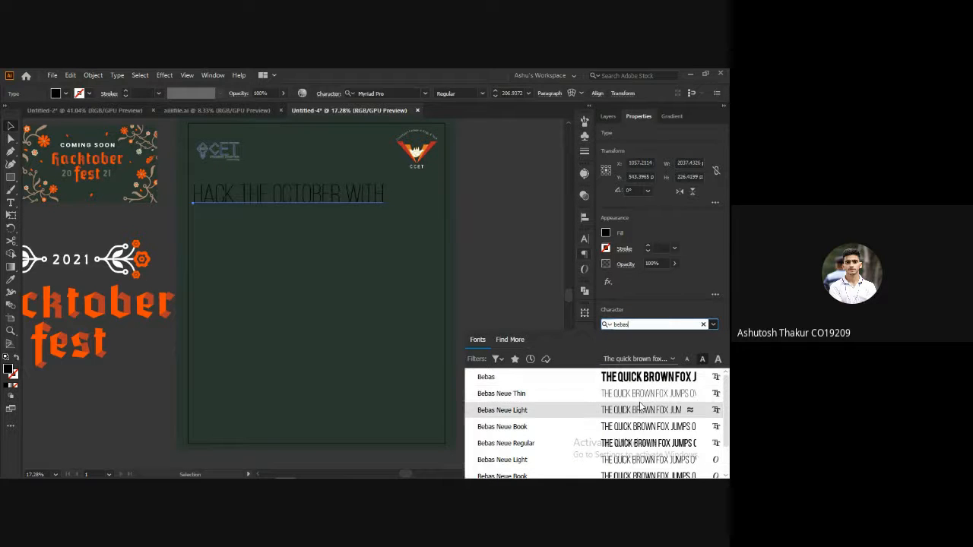
pyautogui.scroll(-1, 628, 449)
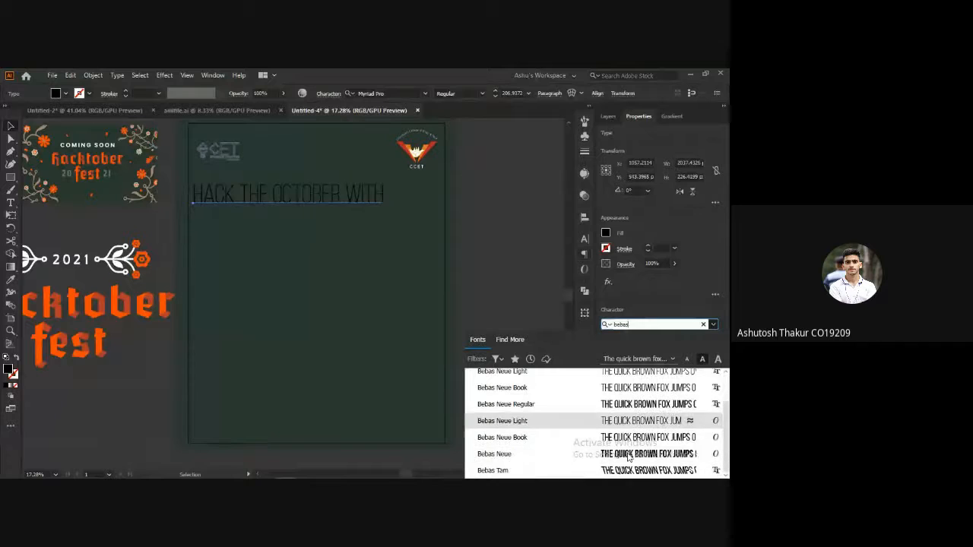
pyautogui.click(628, 453)
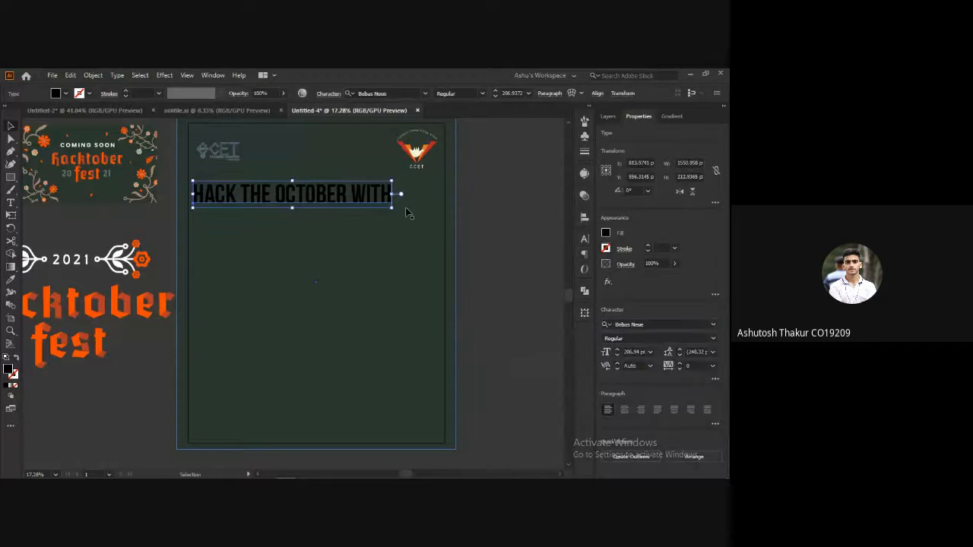
# Move the title text slightly lower and center it horizontally on the artboard.
pyautogui.moveTo(325, 196); pyautogui.dragTo(348, 200)
pyautogui.click(584, 218)
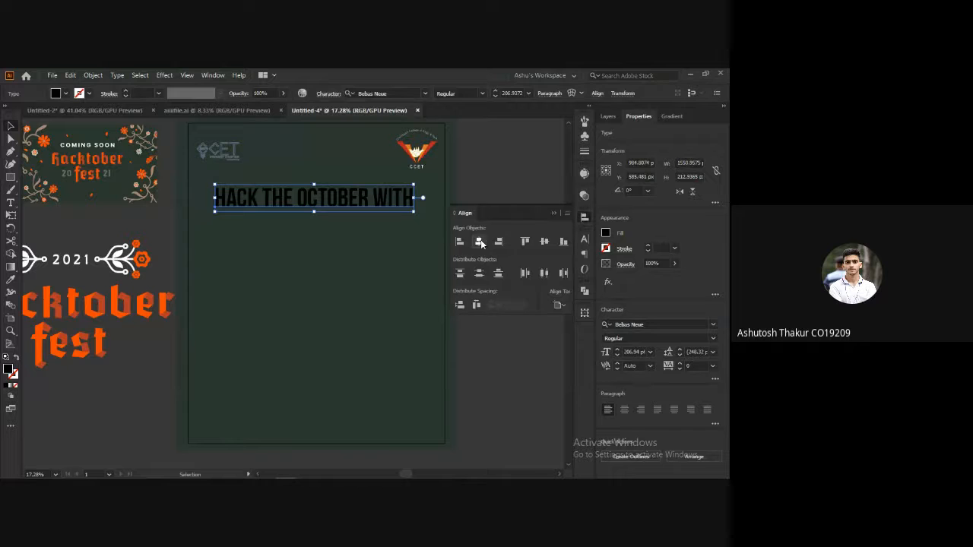
pyautogui.click(479, 241)
pyautogui.click(514, 162)
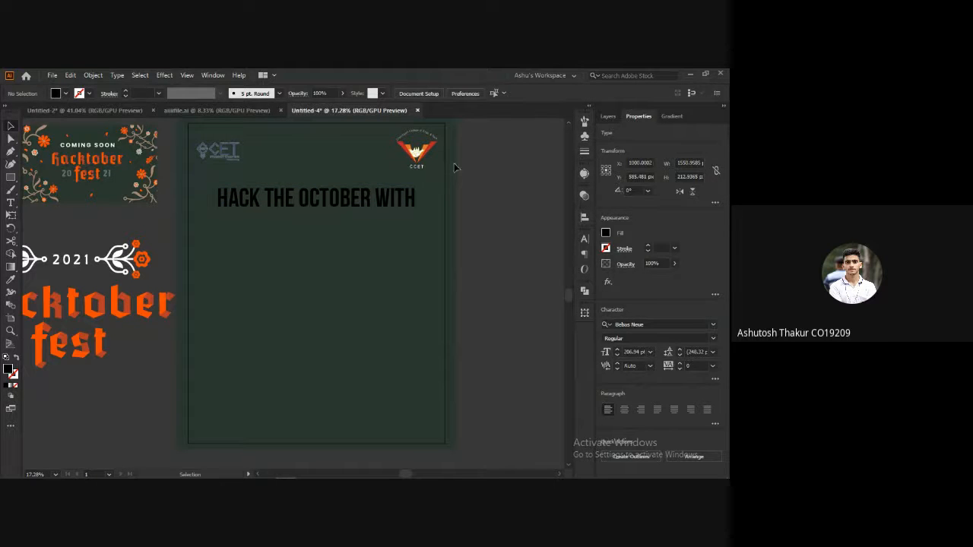
# Delete the word "WITH" from the title so the line contains only "HACK THE OCTOBER".
pyautogui.click(311, 207)
pyautogui.doubleClick(377, 202)
pyautogui.hotkey('ctrl', 'a')
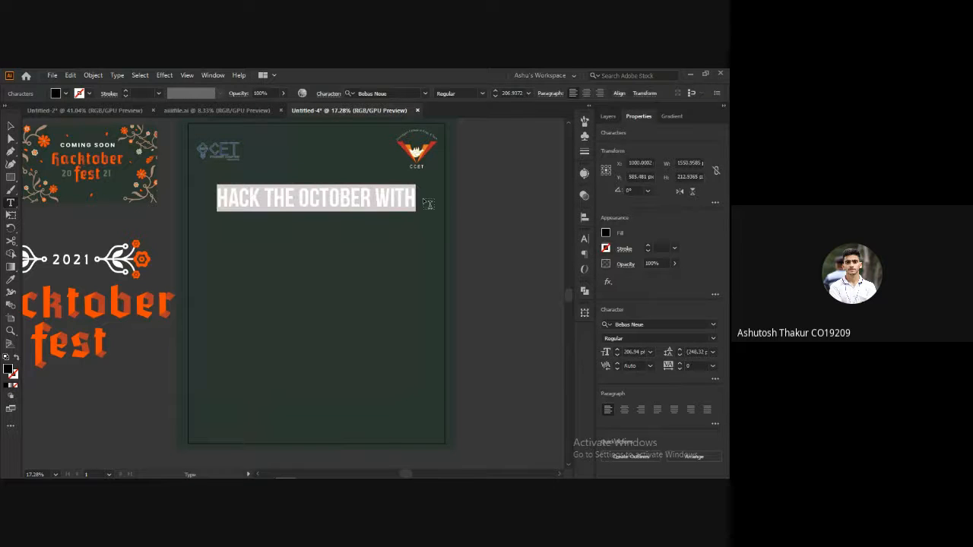
pyautogui.click(479, 212)
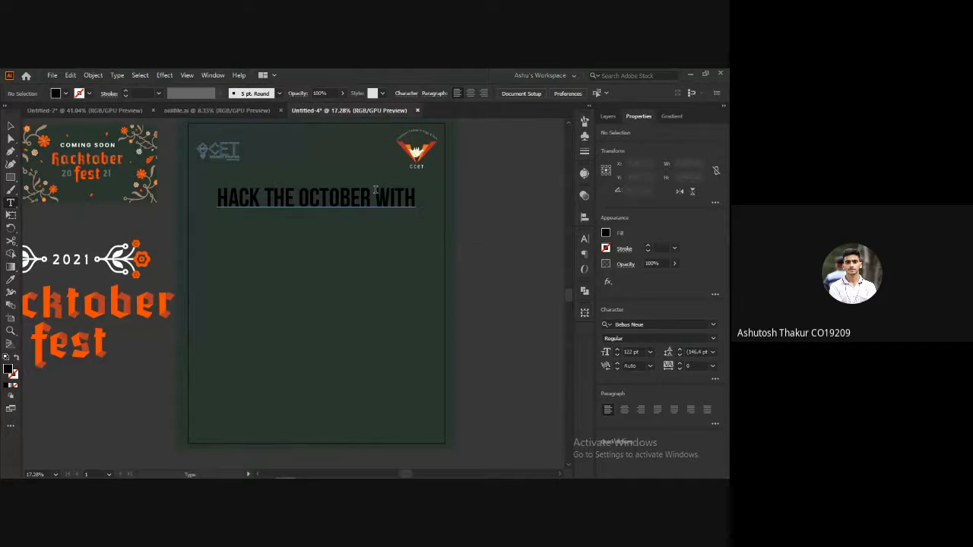
pyautogui.moveTo(375, 192); pyautogui.dragTo(418, 202)
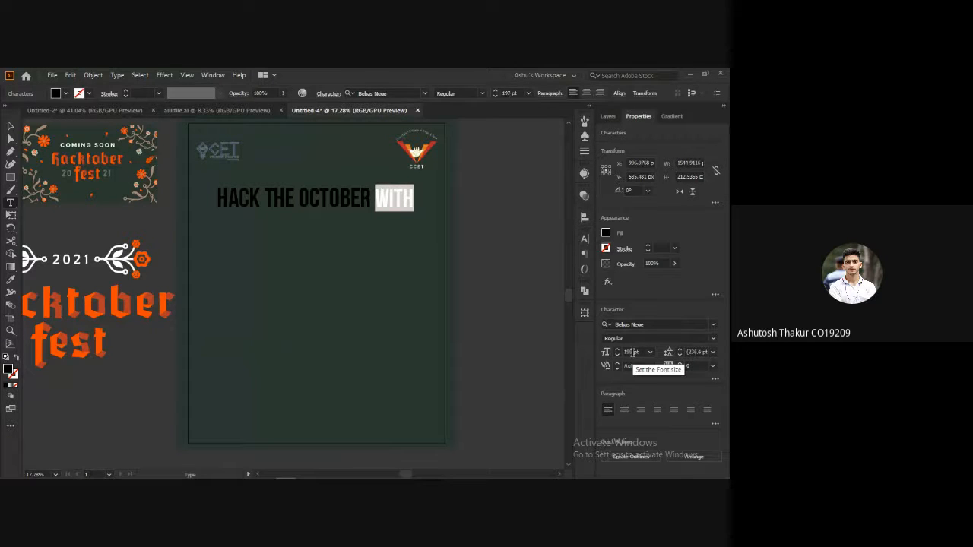
pyautogui.press('BackSpace')
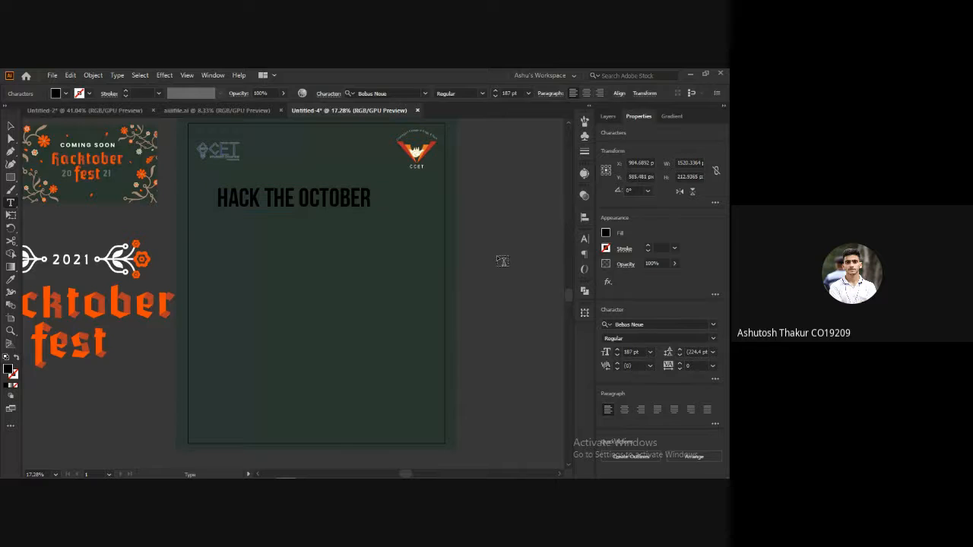
pyautogui.press('Escape')
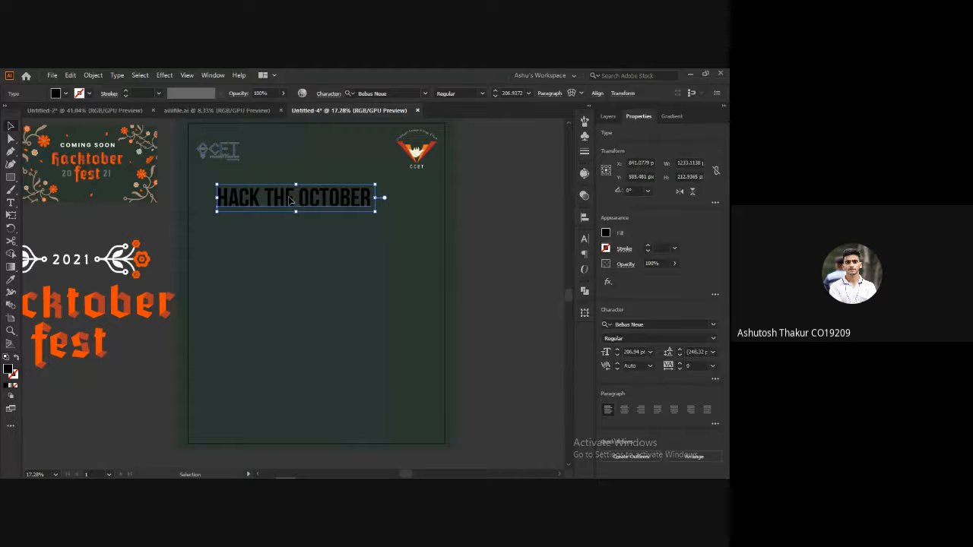
# Duplicate the "HACK THE OCTOBER" line below itself and replace the copy's text with "WITH".
pyautogui.moveTo(289, 197); pyautogui.dragTo(289, 236)
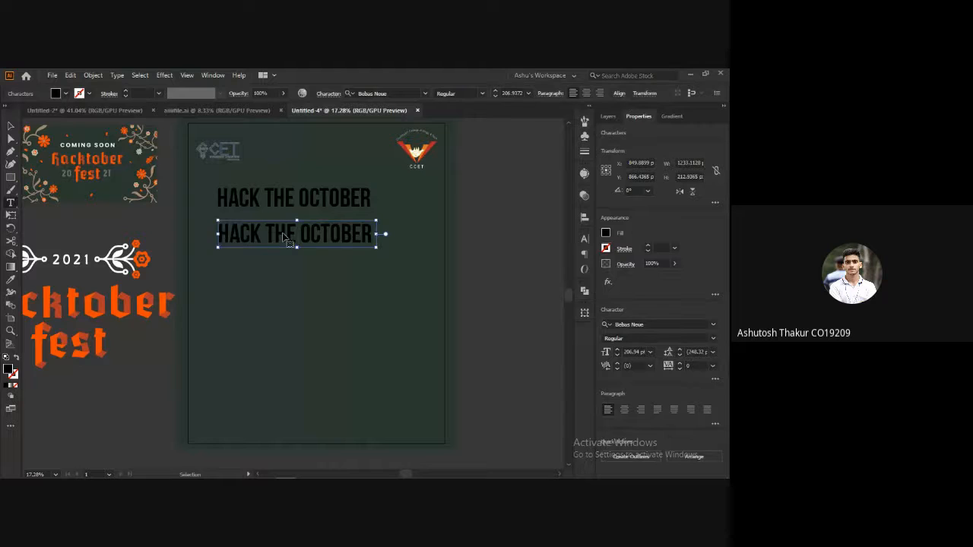
pyautogui.tripleClick(283, 236)
pyautogui.write('WITH')
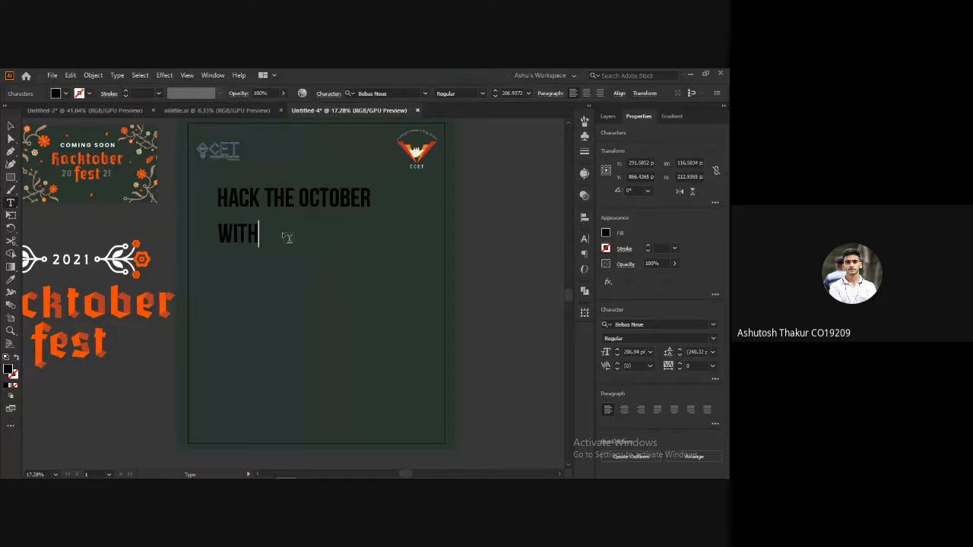
pyautogui.press('Escape')
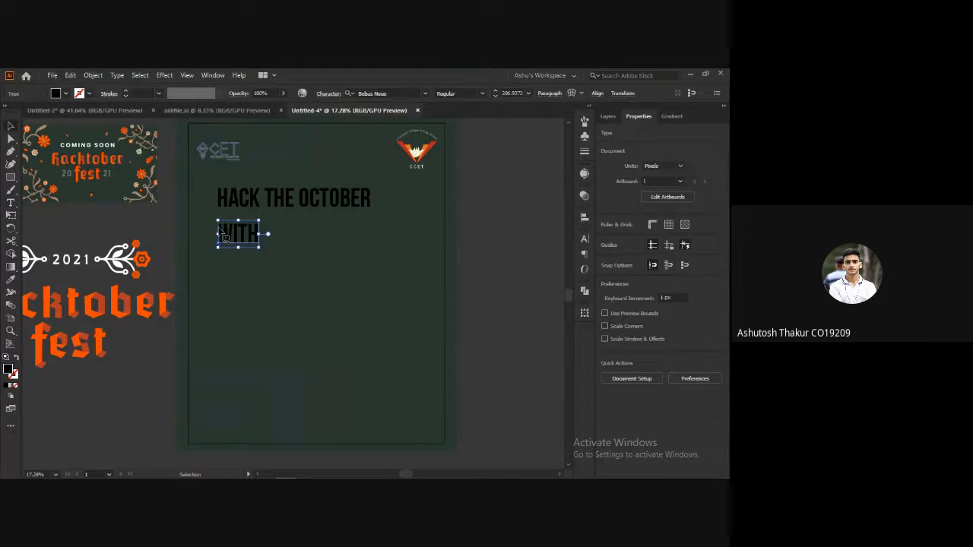
# Scale "WITH" down to about 126 pt and place it just after "OCTOBER" with a small gap.
pyautogui.click(221, 228)
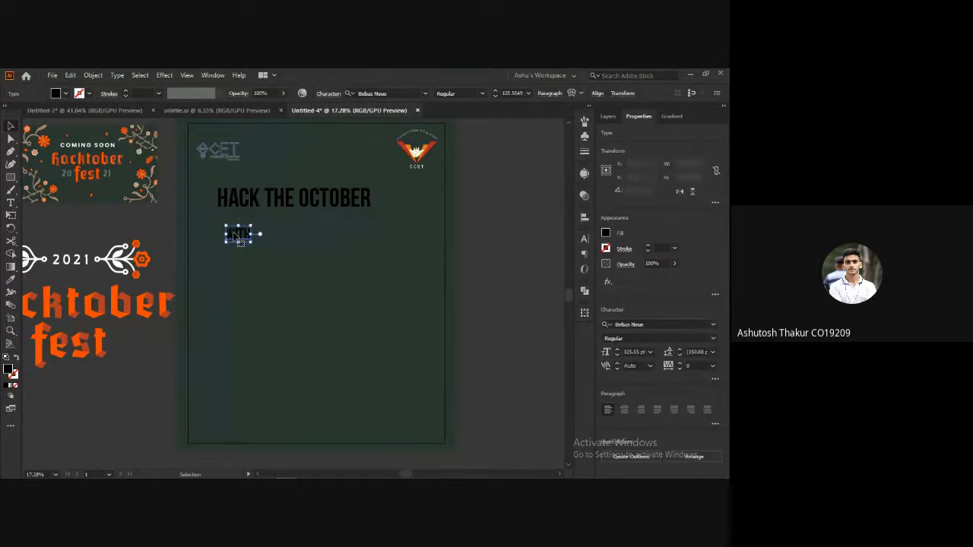
pyautogui.moveTo(235, 231); pyautogui.dragTo(387, 206)
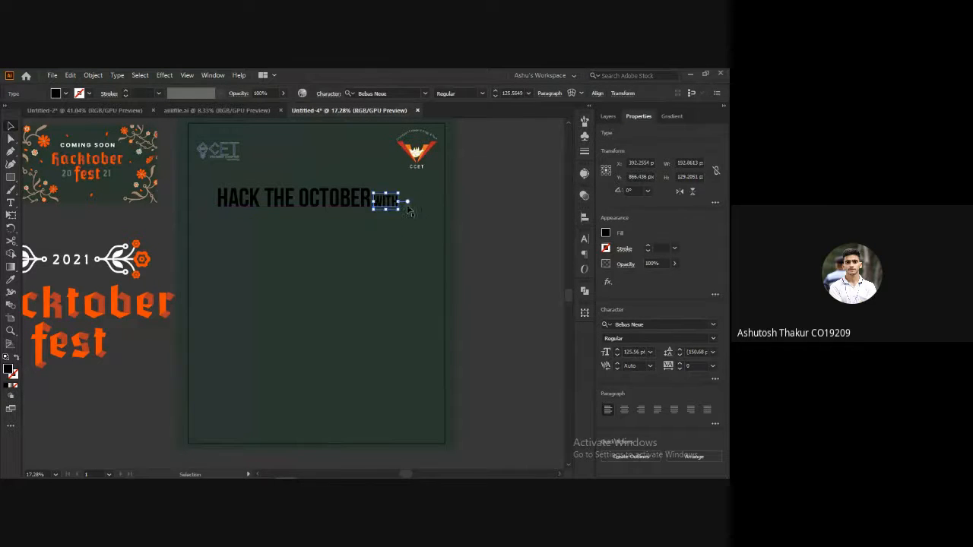
pyautogui.hotkey('shift', 'Right')
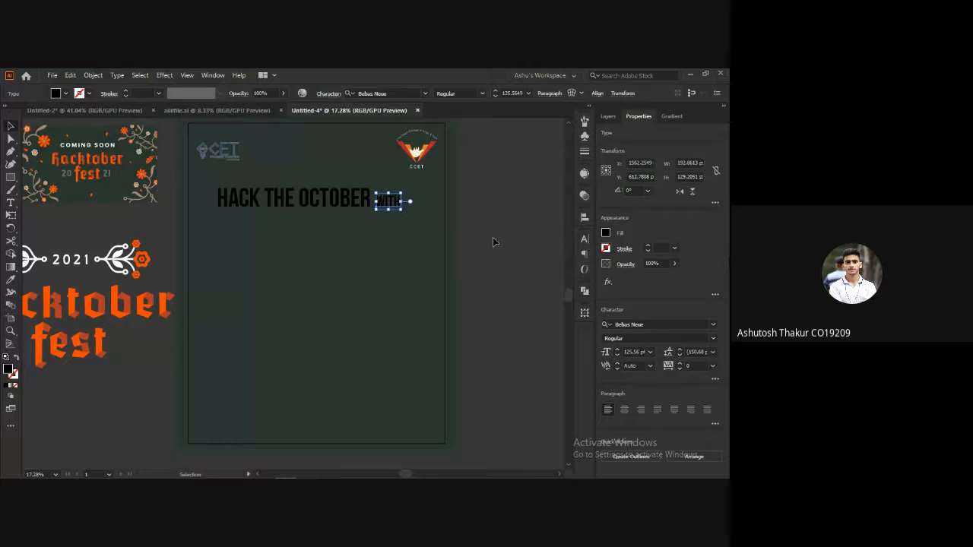
# Group "HACK THE OCTOBER" with "WITH" and center the group horizontally on the artboard.
pyautogui.keyDown('shift'); pyautogui.click(341, 199); pyautogui.keyUp('shift')
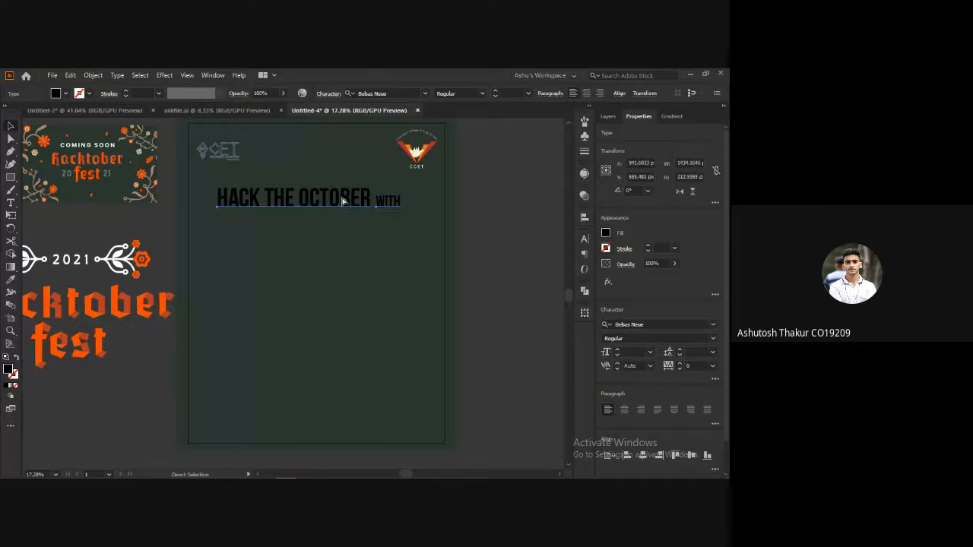
pyautogui.hotkey('ctrl', 'g')
pyautogui.click(584, 217)
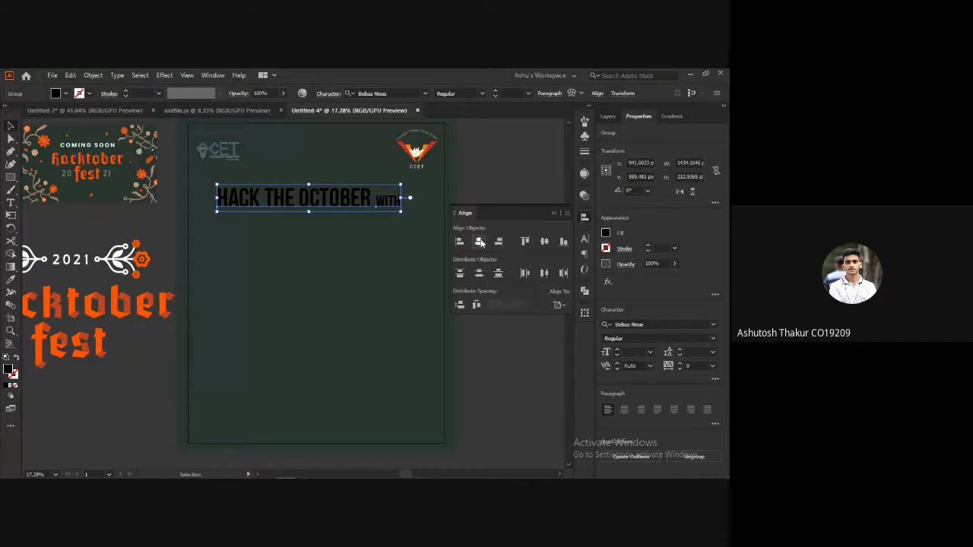
pyautogui.click(480, 242)
pyautogui.click(359, 252)
# Check the finished poster's title in aiiifile.ai, and move the 2021 Hacktoberfest artwork farther from the new poster's artboard.
pyautogui.scroll(-1, 113, 292)
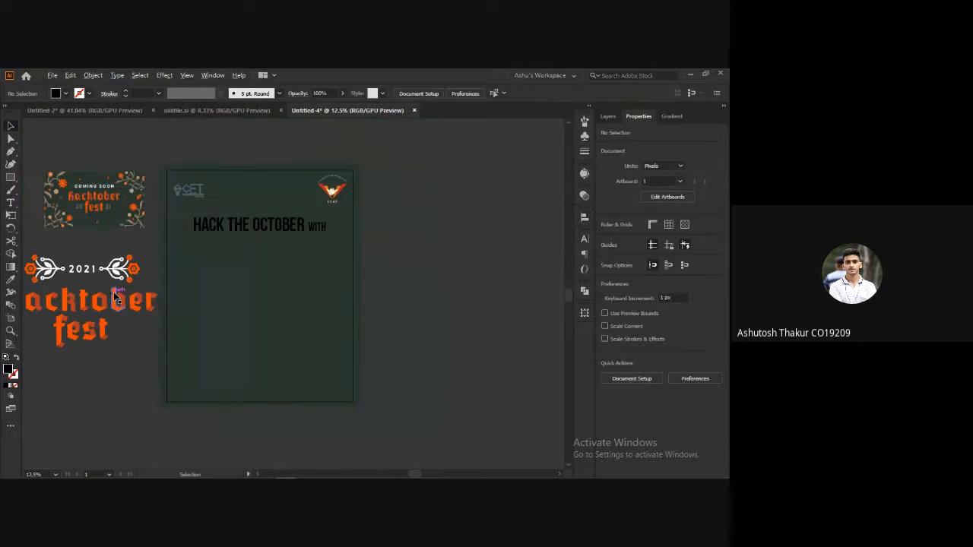
pyautogui.click(175, 112)
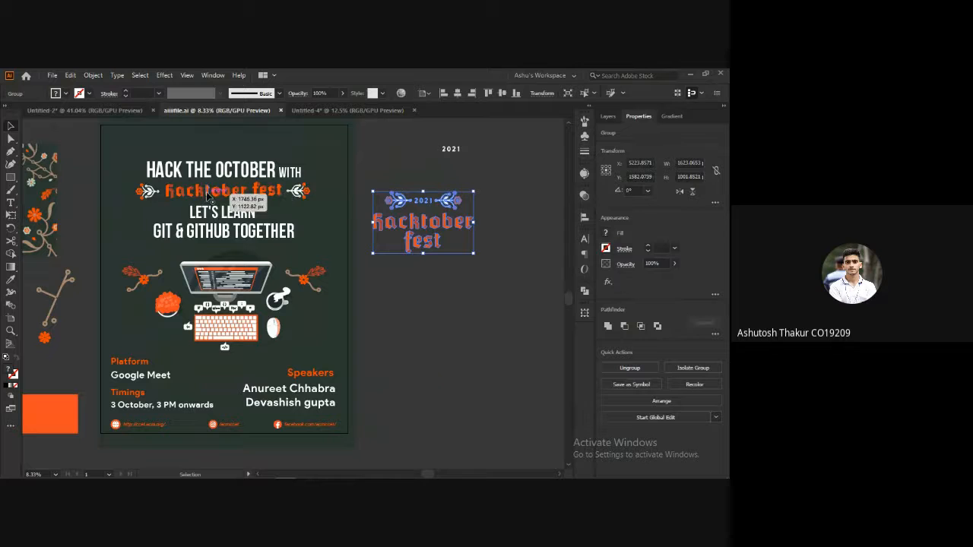
pyautogui.click(346, 110)
pyautogui.moveTo(120, 317); pyautogui.dragTo(253, 304)
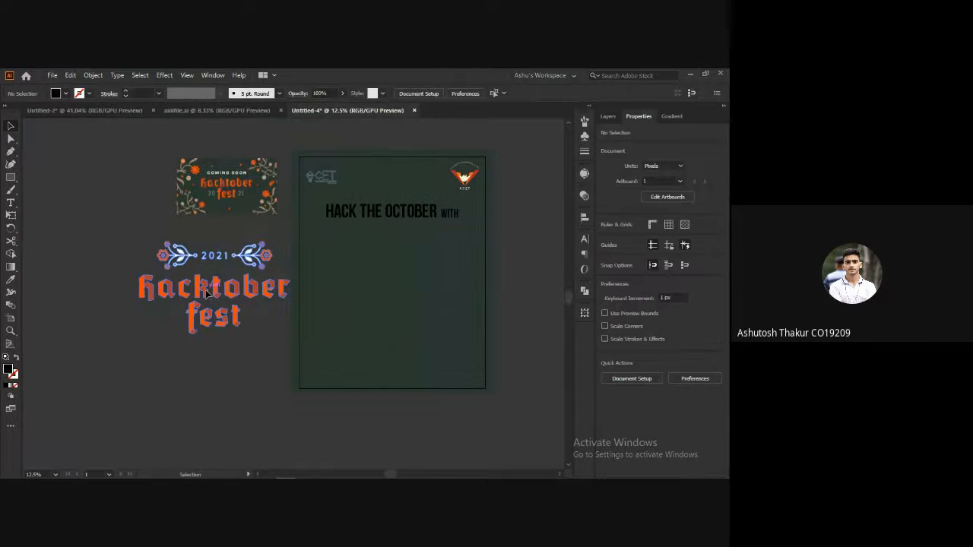
pyautogui.click(250, 293)
pyautogui.moveTo(158, 265); pyautogui.dragTo(120, 263)
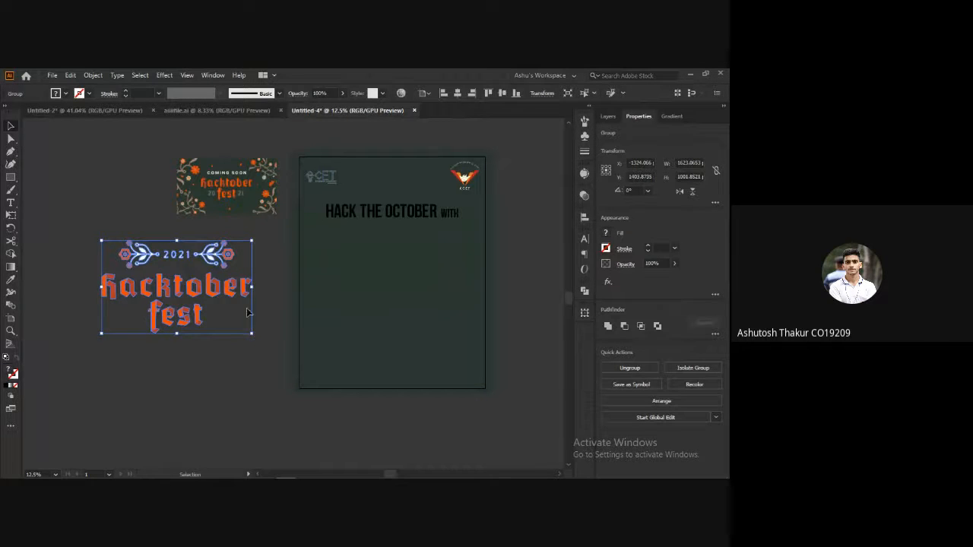
# Ungroup the 2021 Hacktoberfest title artwork beside the artboard.
pyautogui.click(195, 360)
pyautogui.click(193, 316)
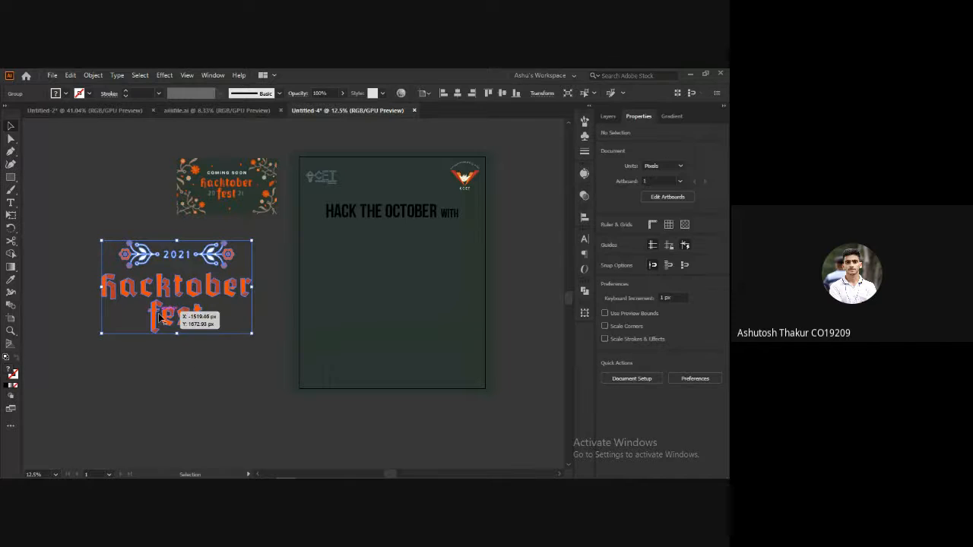
pyautogui.rightClick(177, 303)
pyautogui.click(210, 221)
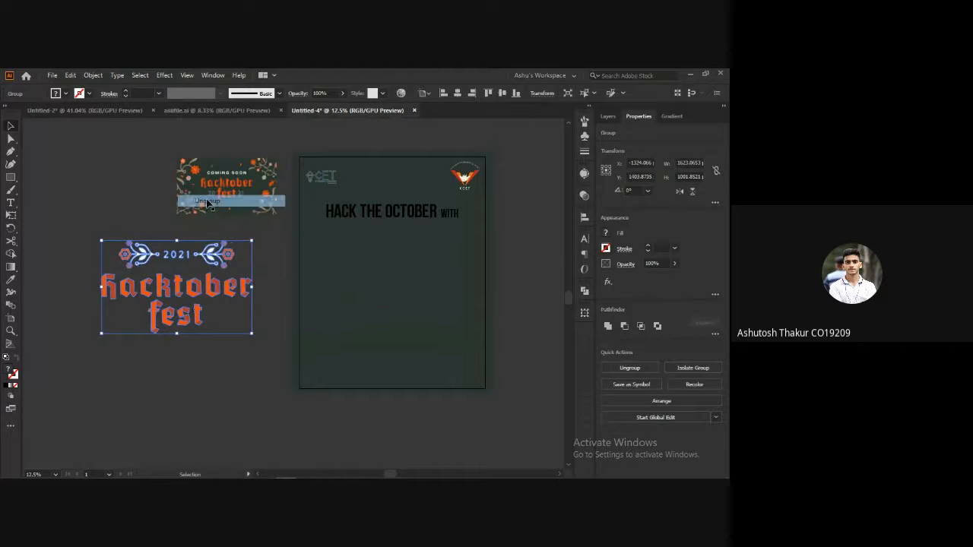
# Group the letters of "hacktober" and "fest" separately and place the two words side by side on one line.
pyautogui.click(186, 339)
pyautogui.moveTo(216, 347); pyautogui.dragTo(140, 318)
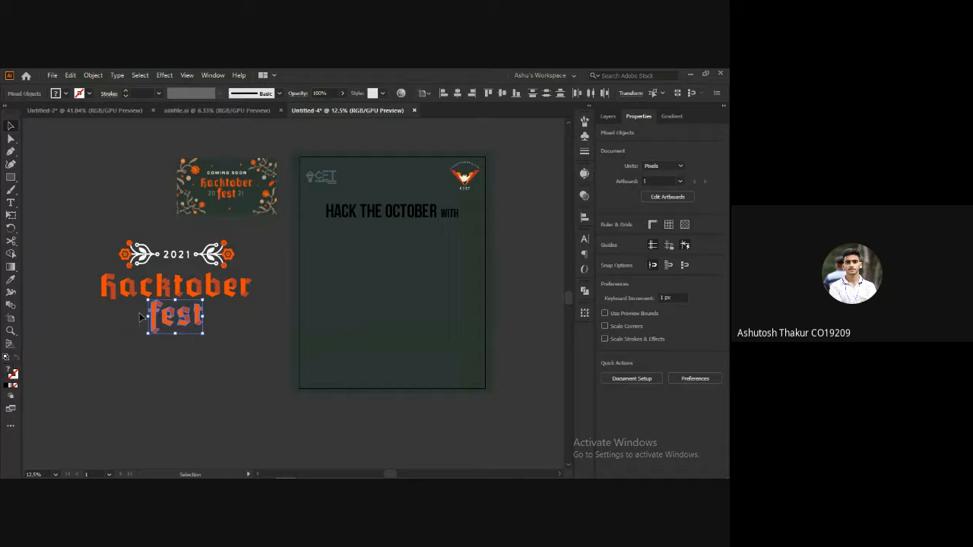
pyautogui.click(235, 322)
pyautogui.click(247, 284)
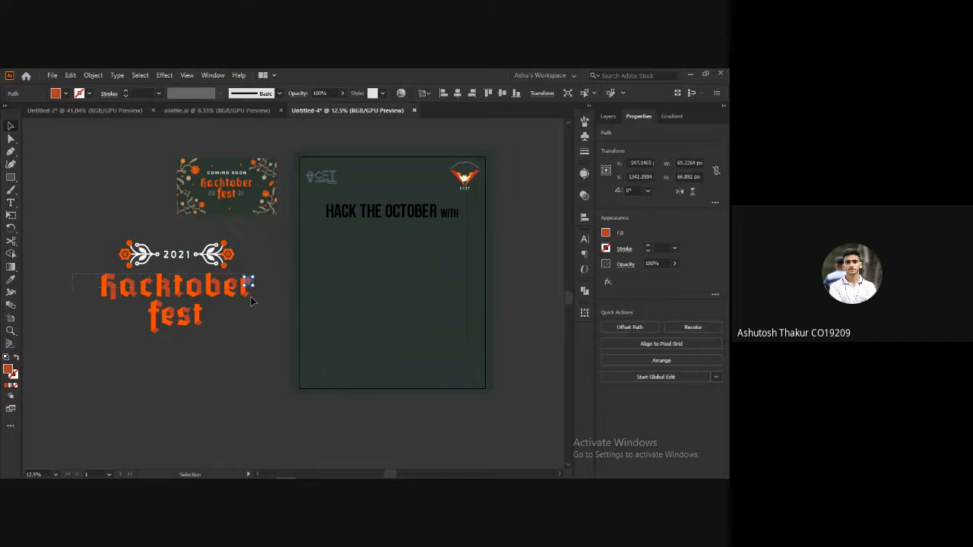
pyautogui.moveTo(252, 298); pyautogui.dragTo(252, 297)
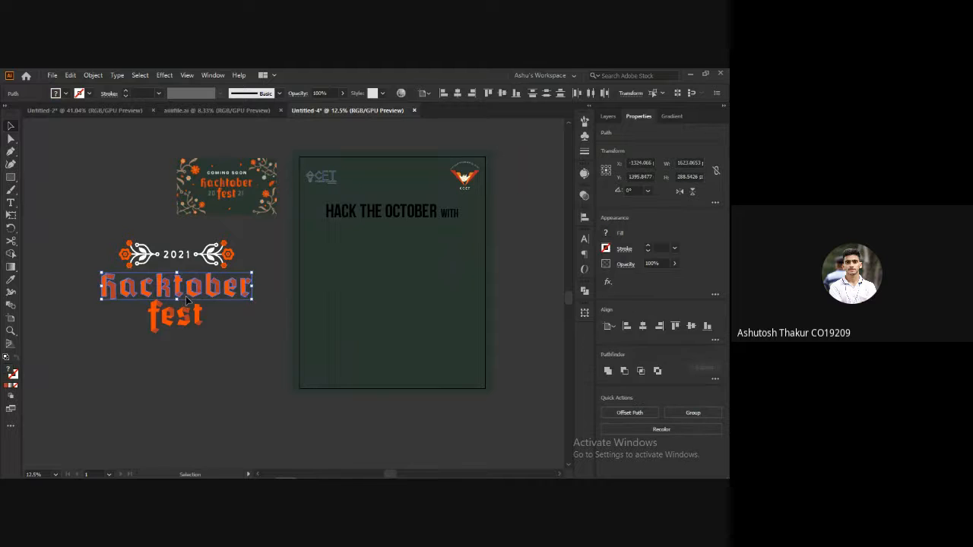
pyautogui.hotkey('ctrl', 'g')
pyautogui.moveTo(174, 291); pyautogui.dragTo(207, 295)
pyautogui.hotkey('ctrl', 'g')
pyautogui.click(139, 327)
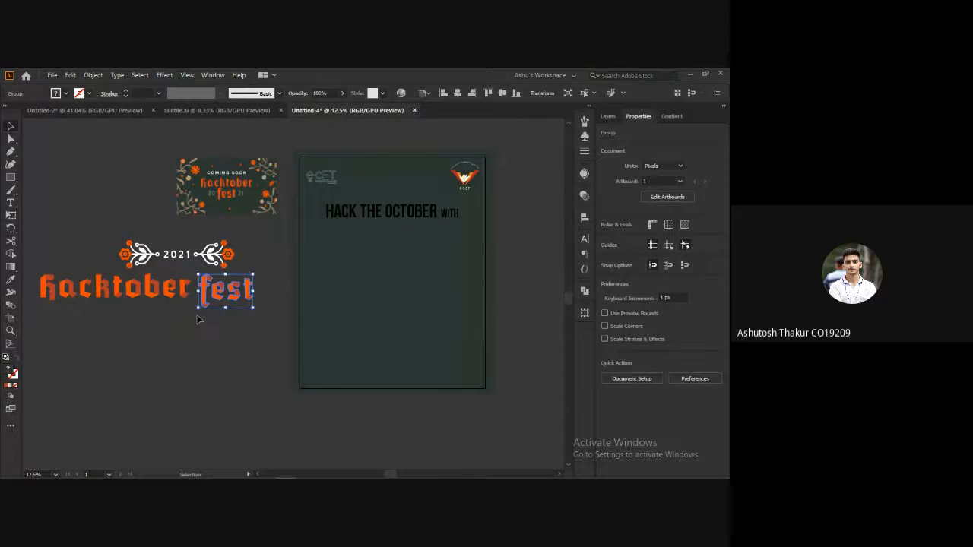
# Vertically center "hacktober" and "fest" on the artboard and group the two words together.
pyautogui.keyDown('shift'); pyautogui.click(86, 287); pyautogui.keyUp('shift')
pyautogui.click(584, 217)
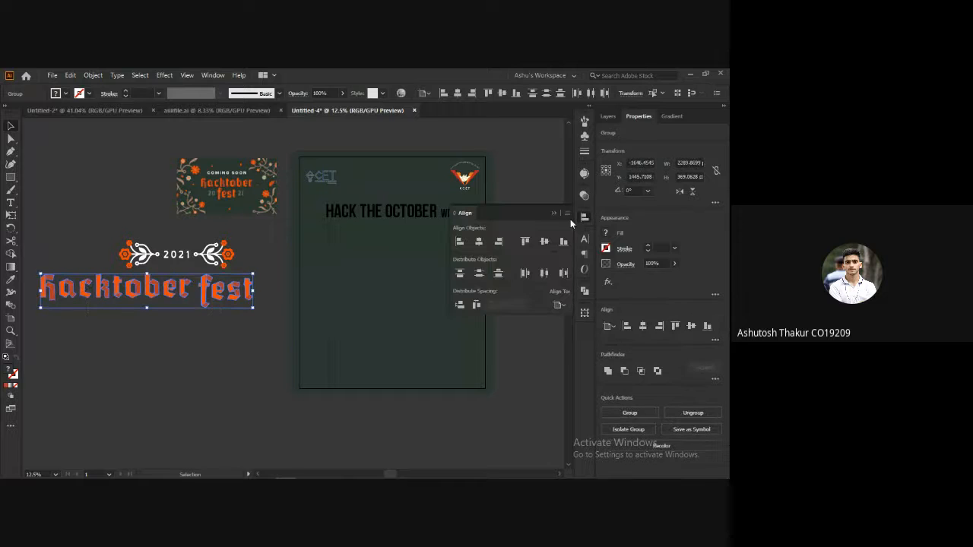
pyautogui.click(543, 243)
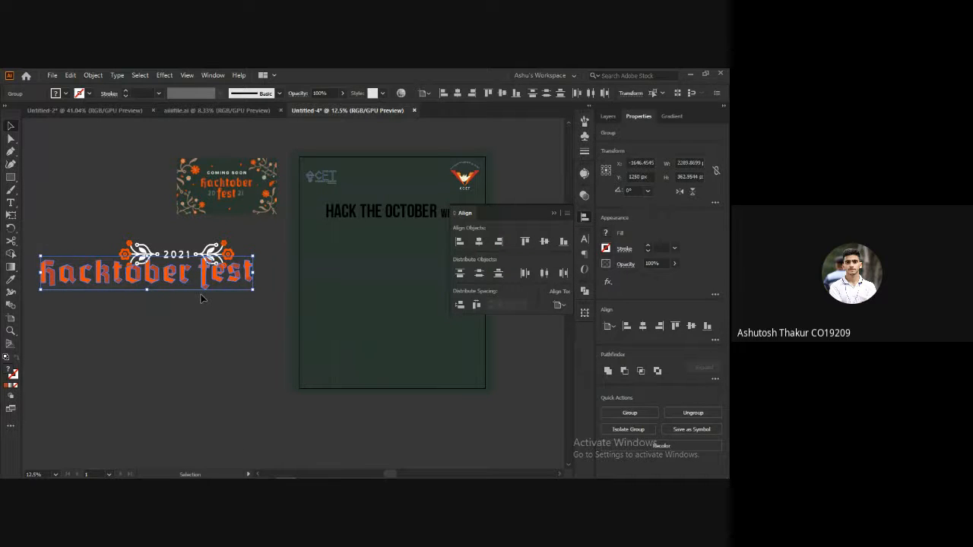
pyautogui.hotkey('ctrl', 'g')
# Scale the "hacktober fest" group down to about 1633 px wide and place it on the poster below "HACK THE OCTOBER WITH".
pyautogui.moveTo(253, 288); pyautogui.dragTo(232, 286)
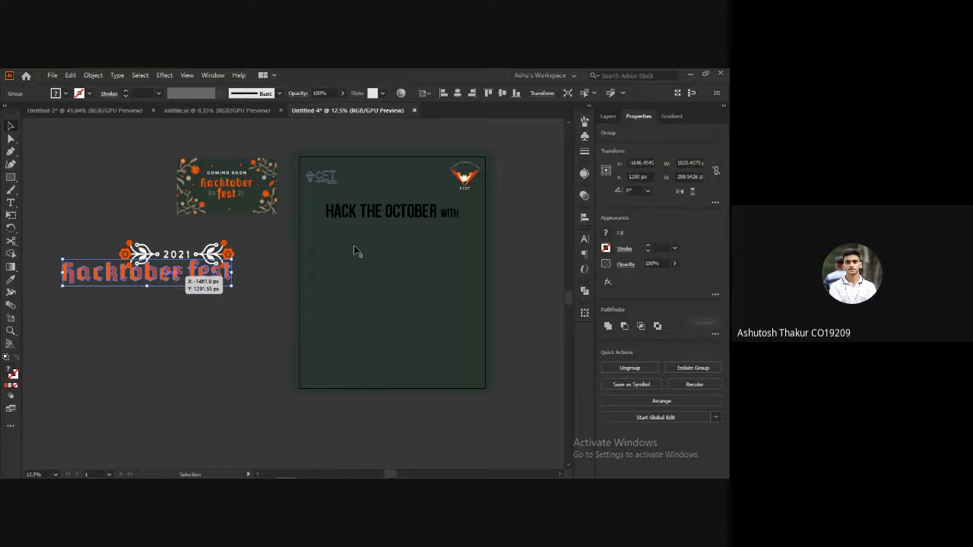
pyautogui.moveTo(354, 252); pyautogui.dragTo(431, 249)
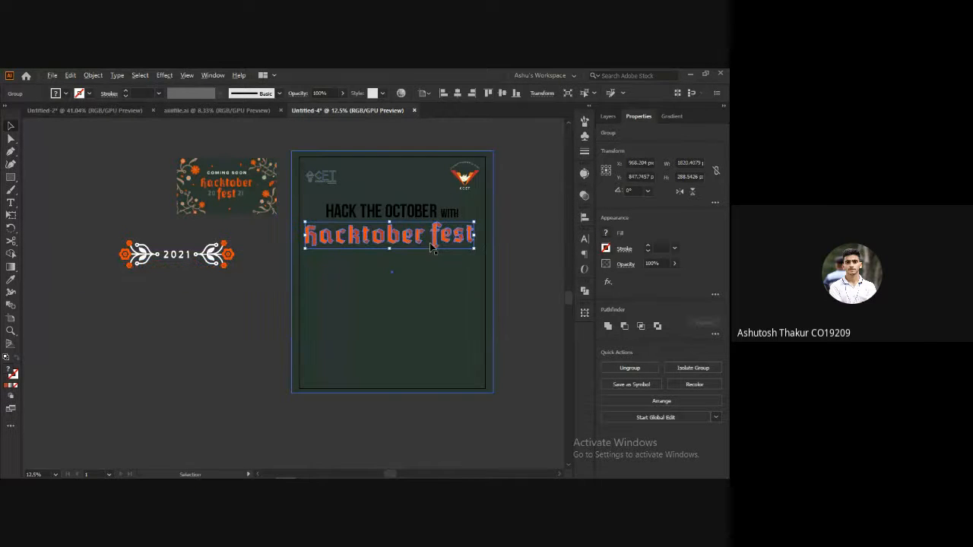
pyautogui.scroll(1, 431, 249)
pyautogui.moveTo(488, 220); pyautogui.dragTo(483, 216)
# Nudge "hacktober fest" slightly up and right, and scale it down to about 1446 px wide to match the title line.
pyautogui.hotkey('shift', 'Up')
pyautogui.hotkey('shift', 'Up')
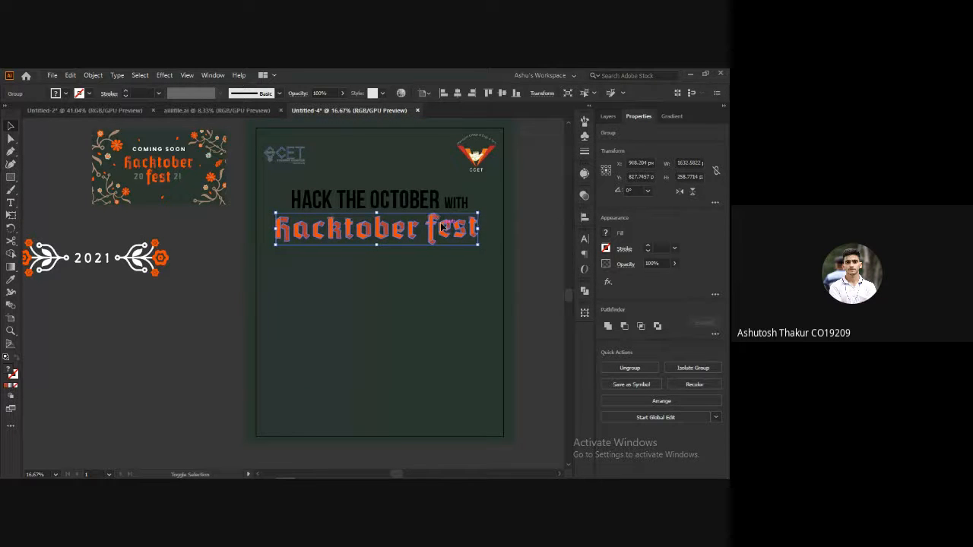
pyautogui.hotkey('shift', 'Up')
pyautogui.hotkey('shift', 'Right')
pyautogui.hotkey('shift', 'Right')
pyautogui.hotkey('shift', 'Right')
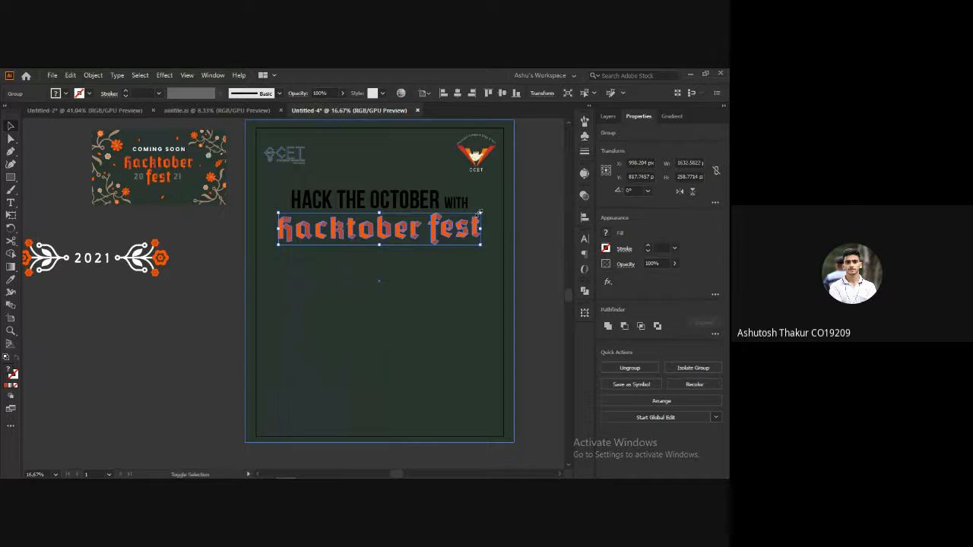
pyautogui.moveTo(479, 212); pyautogui.dragTo(476, 215)
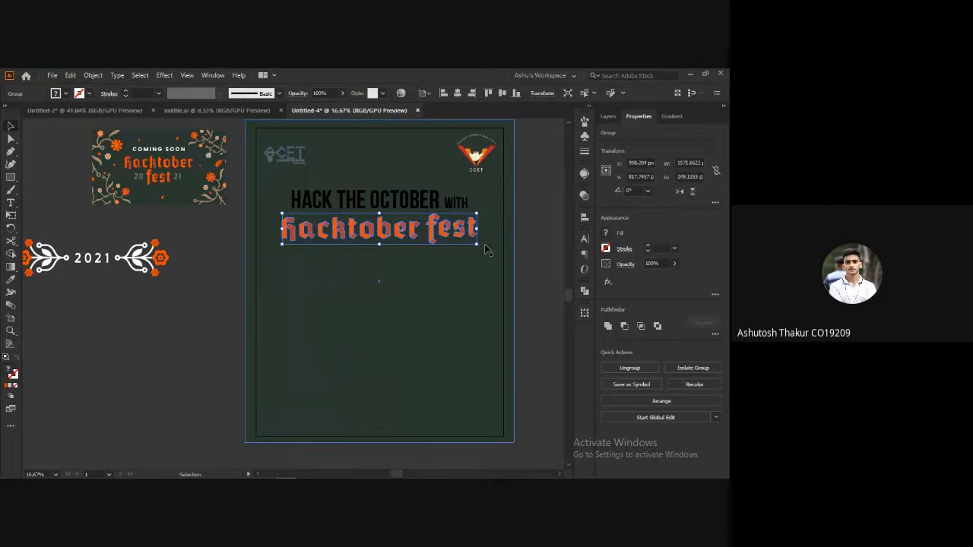
pyautogui.moveTo(480, 250)
pyautogui.mouseDown()
pyautogui.moveTo(491, 241)
pyautogui.moveTo(469, 244)
pyautogui.mouseUp()
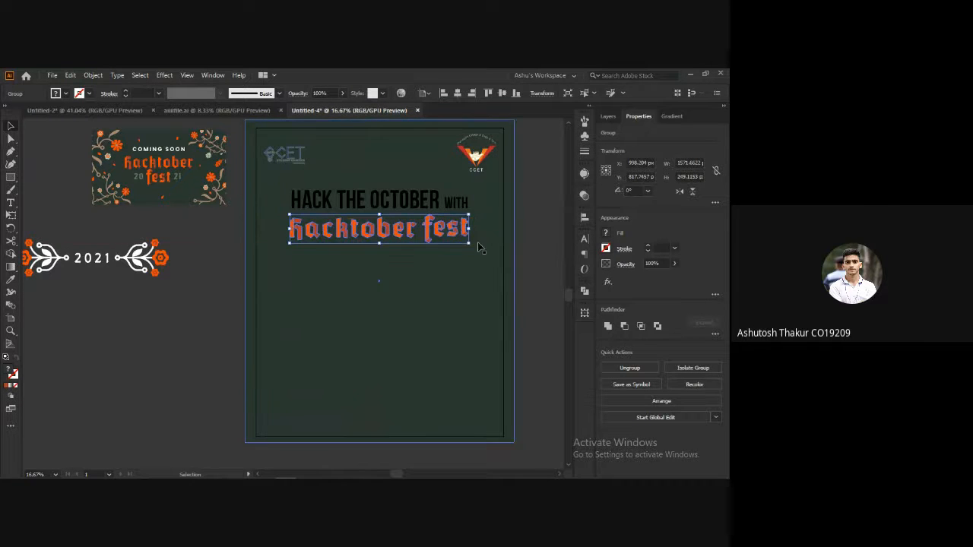
# Center the "hacktober fest" group horizontally on the artboard.
pyautogui.click(530, 234)
pyautogui.keyDown('alt'); pyautogui.scroll(1, 529, 229); pyautogui.keyUp('alt')
pyautogui.click(370, 231)
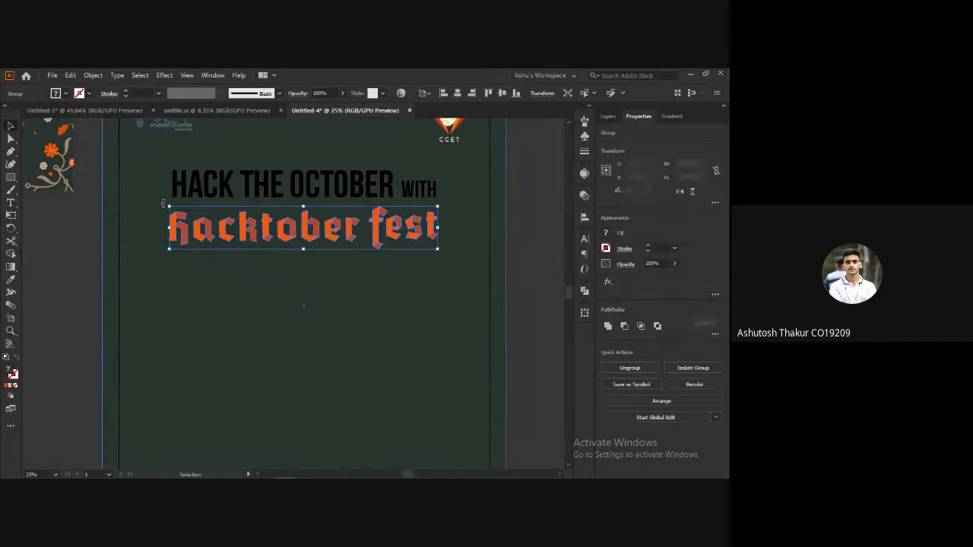
pyautogui.click(585, 218)
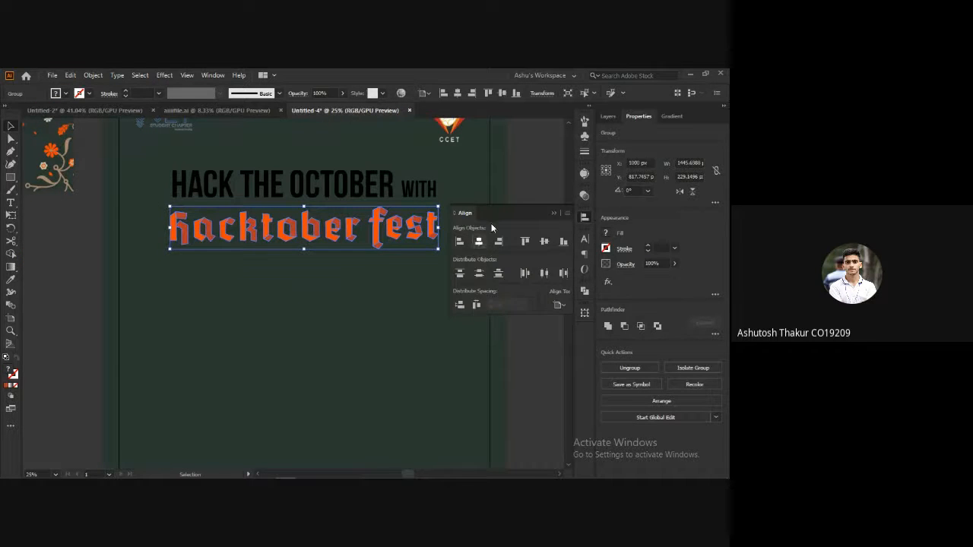
pyautogui.click(524, 198)
# Group the flower ornament to the left of "2021", scale it to about 203 px wide and place it left of "hacktober fest".
pyautogui.keyDown('alt'); pyautogui.scroll(-2, 499, 217); pyautogui.keyUp('alt')
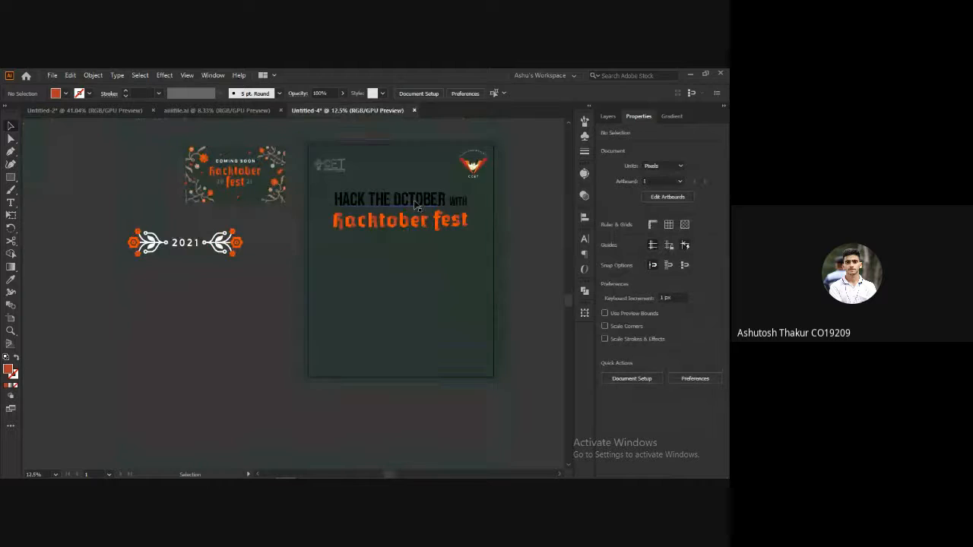
pyautogui.click(236, 257)
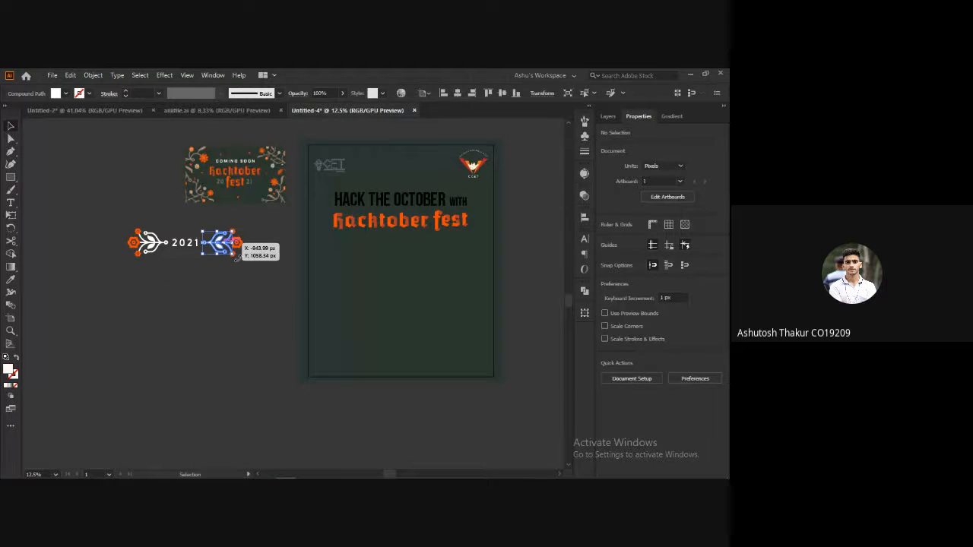
pyautogui.moveTo(204, 224); pyautogui.dragTo(291, 220)
pyautogui.hotkey('ctrl', 'g')
pyautogui.hotkey('ctrl', 'g')
pyautogui.scroll(4, 307, 228)
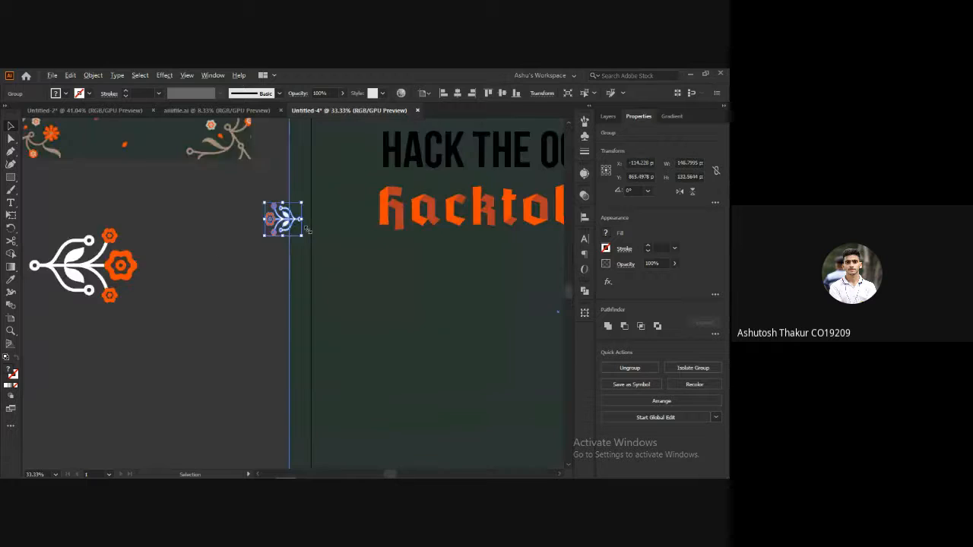
pyautogui.hotkey('ctrl', 'z')
pyautogui.moveTo(192, 160); pyautogui.dragTo(231, 189)
pyautogui.moveTo(250, 221); pyautogui.dragTo(349, 206)
pyautogui.scroll(-3, 347, 204)
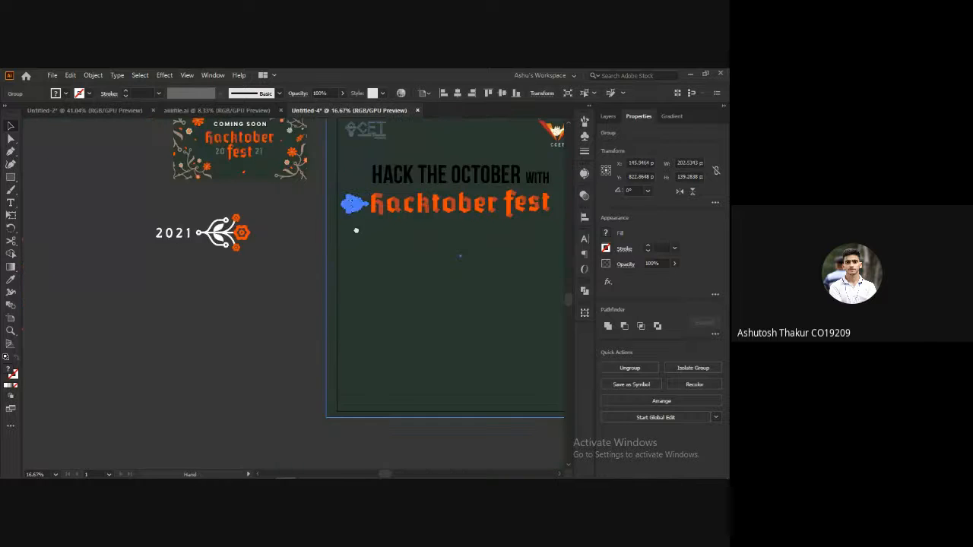
# Scale "hacktober fest" down to leave room for ornaments, and place a 180° rotated copy of the flower ornament on its right side.
pyautogui.hscroll(2, 335, 224)
pyautogui.click(310, 218)
pyautogui.moveTo(296, 200); pyautogui.dragTo(459, 219)
pyautogui.click(528, 215)
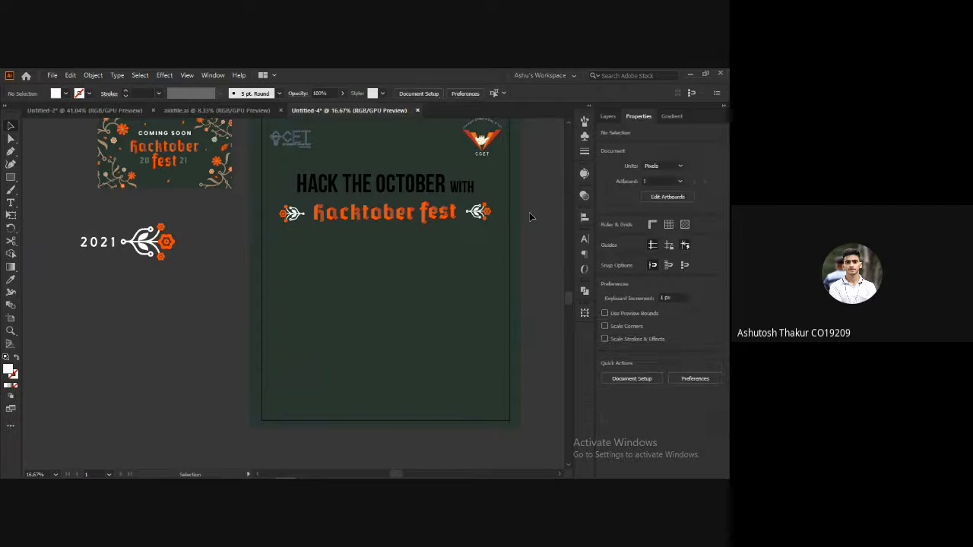
# Shift the right flower ornament slightly closer to "hacktober fest".
pyautogui.click(481, 213)
pyautogui.keyDown('shift'); pyautogui.click(300, 218); pyautogui.keyUp('shift')
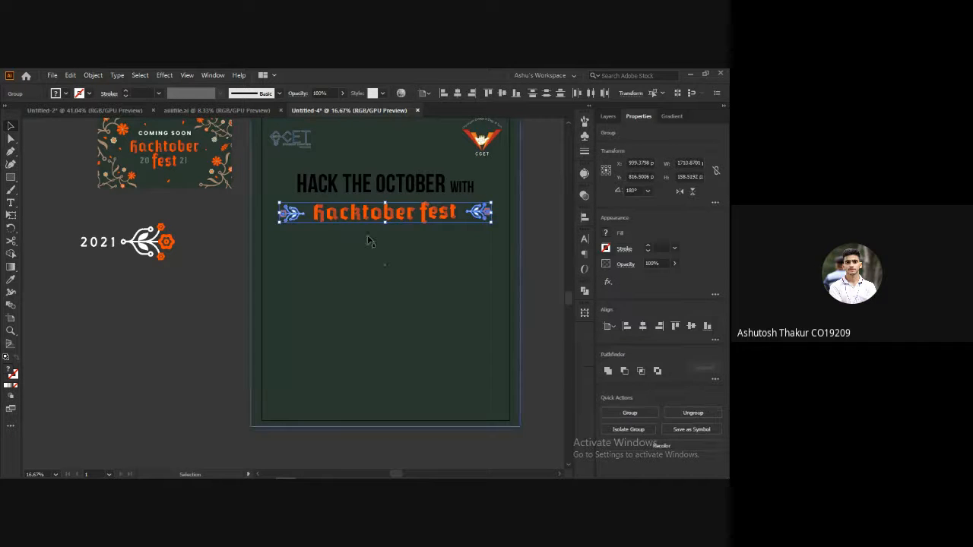
pyautogui.click(369, 240)
pyautogui.moveTo(481, 222); pyautogui.dragTo(480, 216)
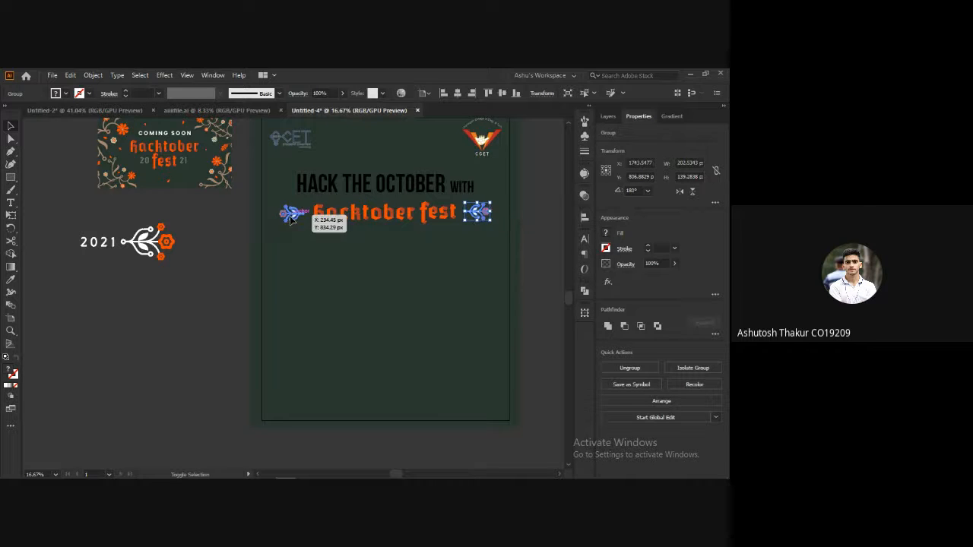
# Align the two flower ornaments by their vertical centers relative to the selection instead of the artboard.
pyautogui.keyDown('shift'); pyautogui.click(301, 216); pyautogui.keyUp('shift')
pyautogui.click(585, 218)
pyautogui.click(544, 241)
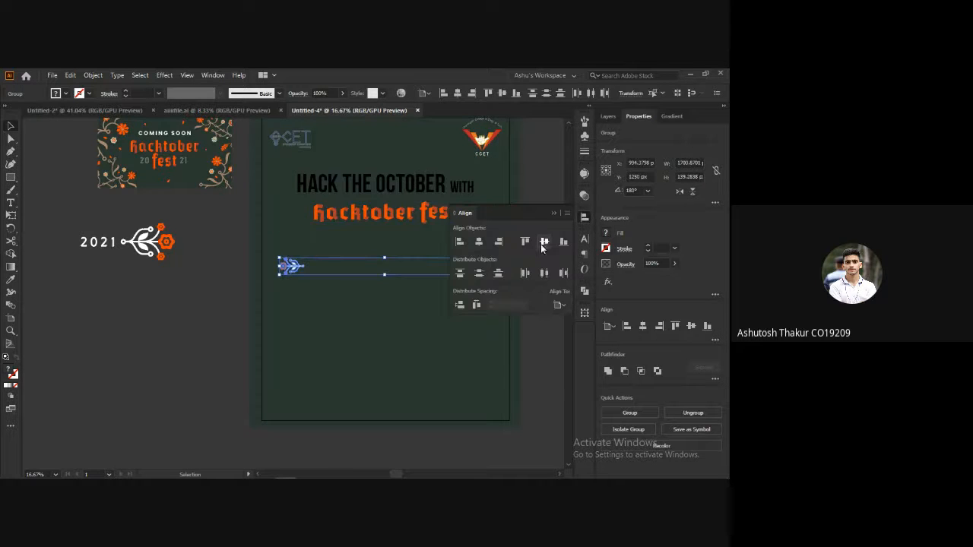
pyautogui.hotkey('ctrl', 'z')
pyautogui.click(555, 305)
pyautogui.click(567, 318)
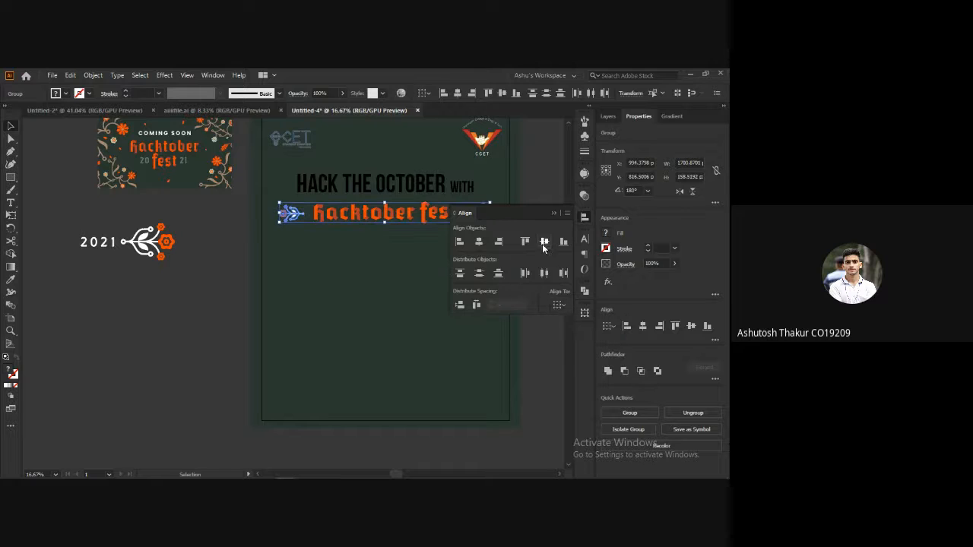
pyautogui.click(544, 242)
pyautogui.click(191, 291)
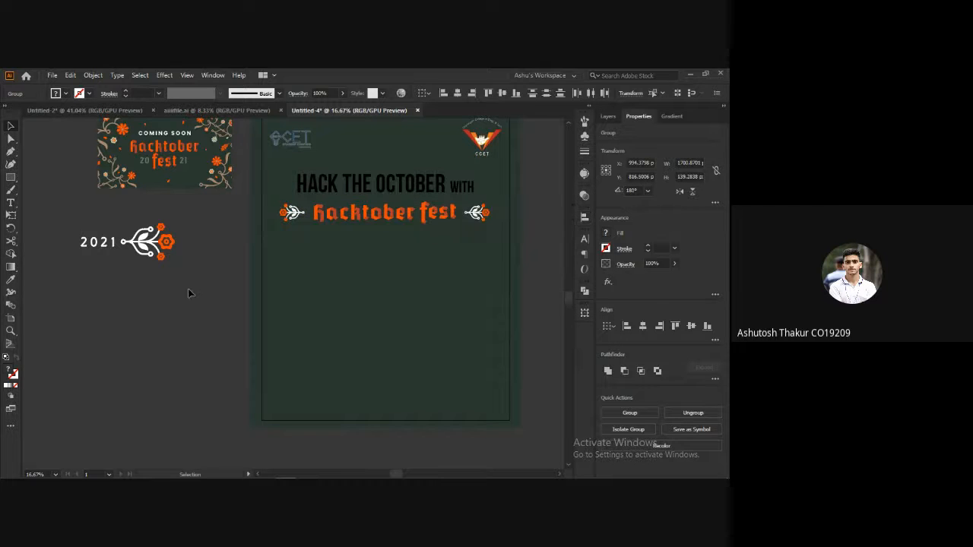
# Group "hacktober fest" with both flower ornaments.
pyautogui.click(483, 216)
pyautogui.keyDown('shift'); pyautogui.click(352, 219); pyautogui.keyUp('shift')
pyautogui.keyDown('shift'); pyautogui.click(283, 217); pyautogui.keyUp('shift')
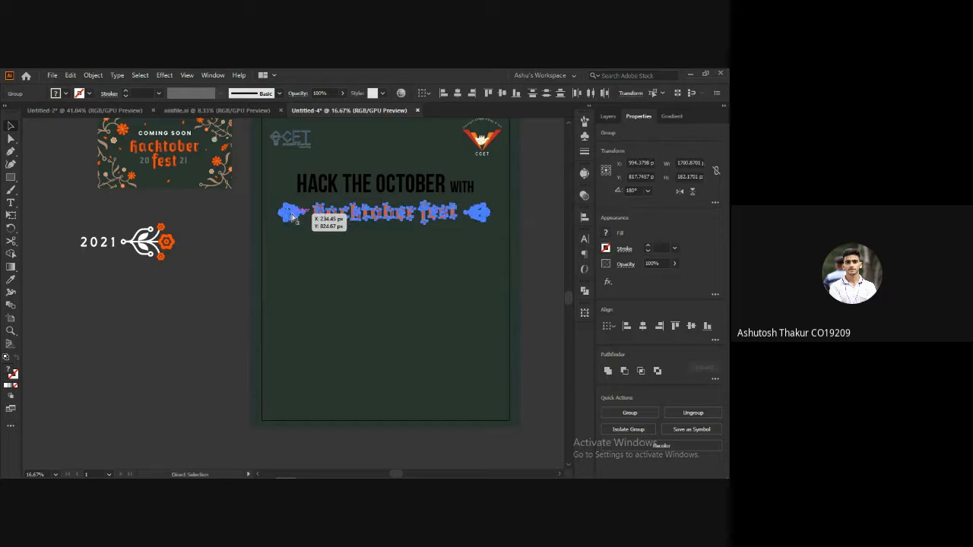
pyautogui.hotkey('ctrl', 'g')
pyautogui.click(208, 266)
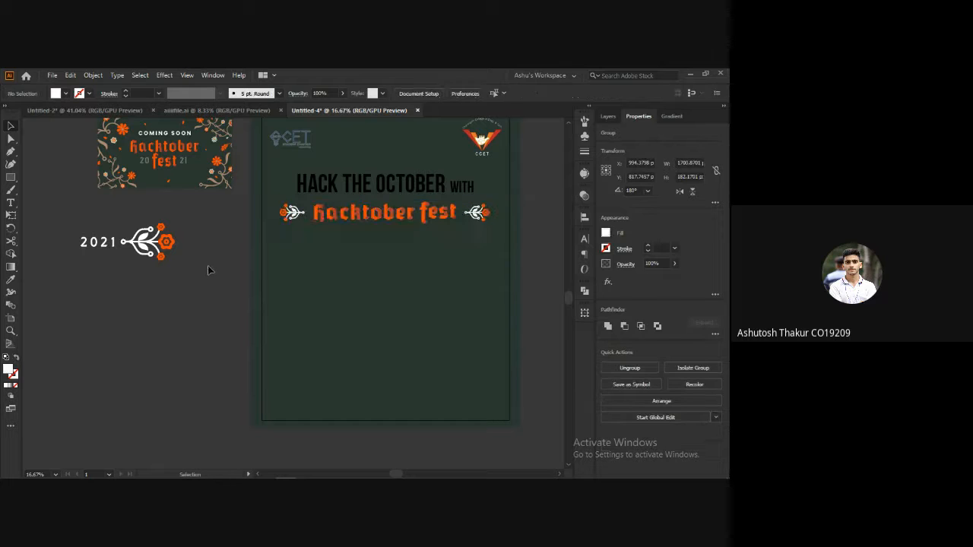
# Check the "LET'S LEARN GIT & GITHUB TOGETHER" text of the finished poster in aiiifile.ai.
pyautogui.click(221, 110)
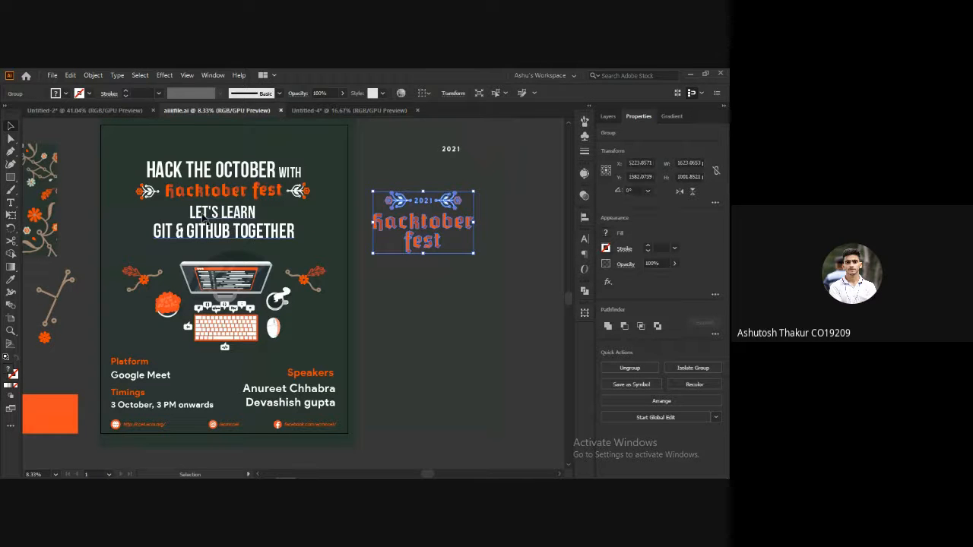
pyautogui.click(176, 235)
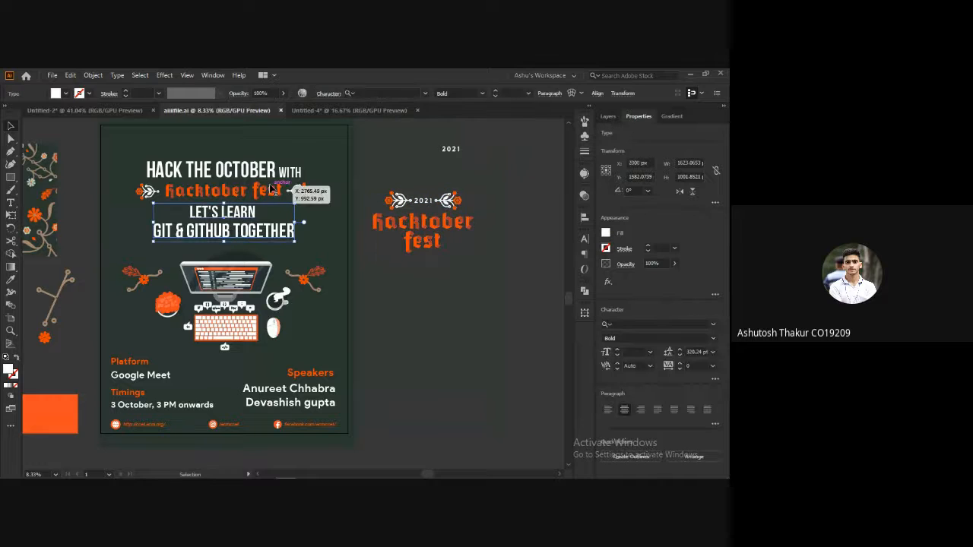
pyautogui.click(324, 109)
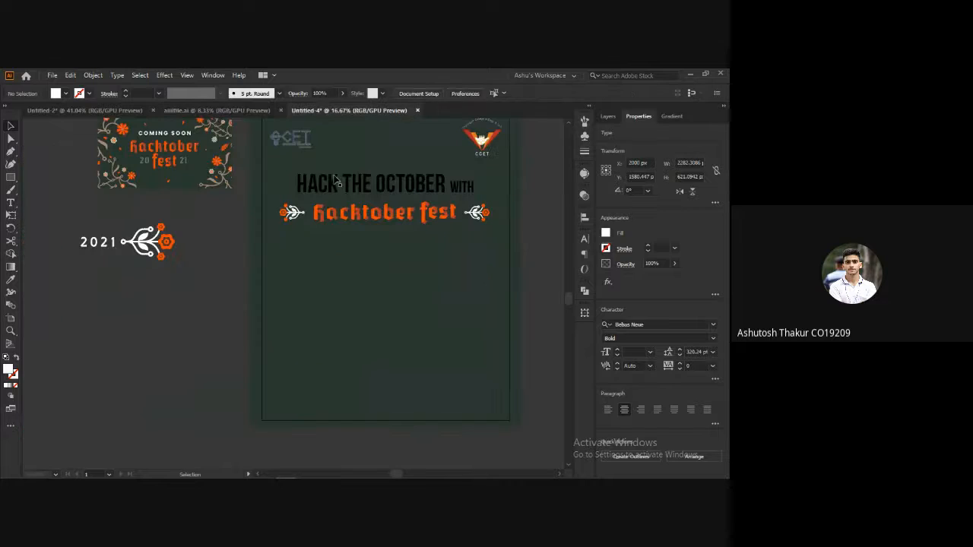
# Duplicate the "HACK THE OCTOBER WITH" title below "hacktober fest", ungroup the copy and delete its "WITH".
pyautogui.click(361, 196)
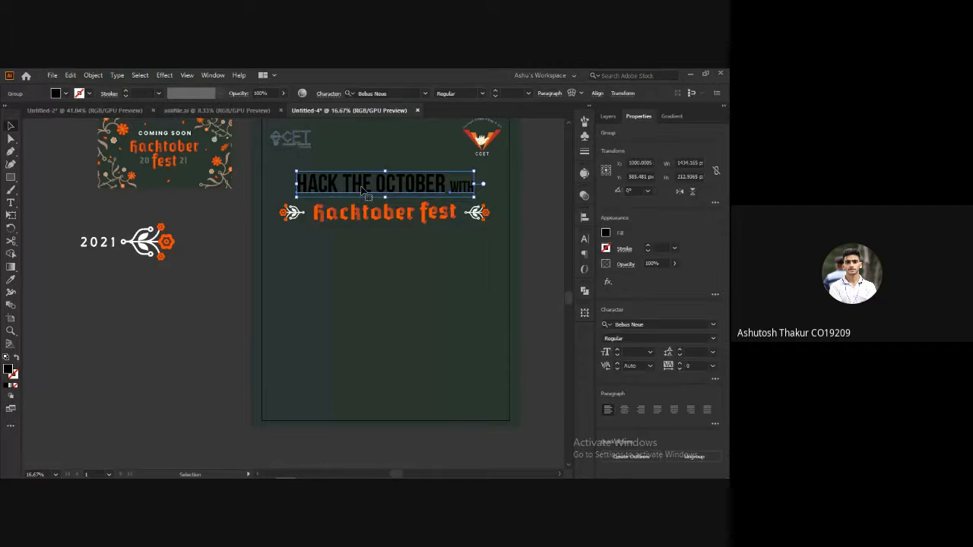
pyautogui.moveTo(364, 185); pyautogui.dragTo(372, 243)
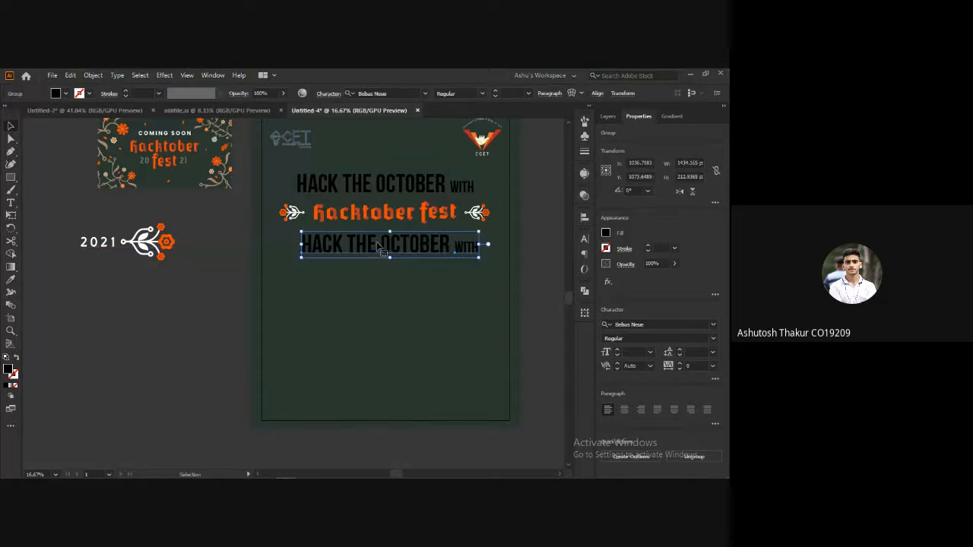
pyautogui.rightClick(378, 242)
pyautogui.click(303, 282)
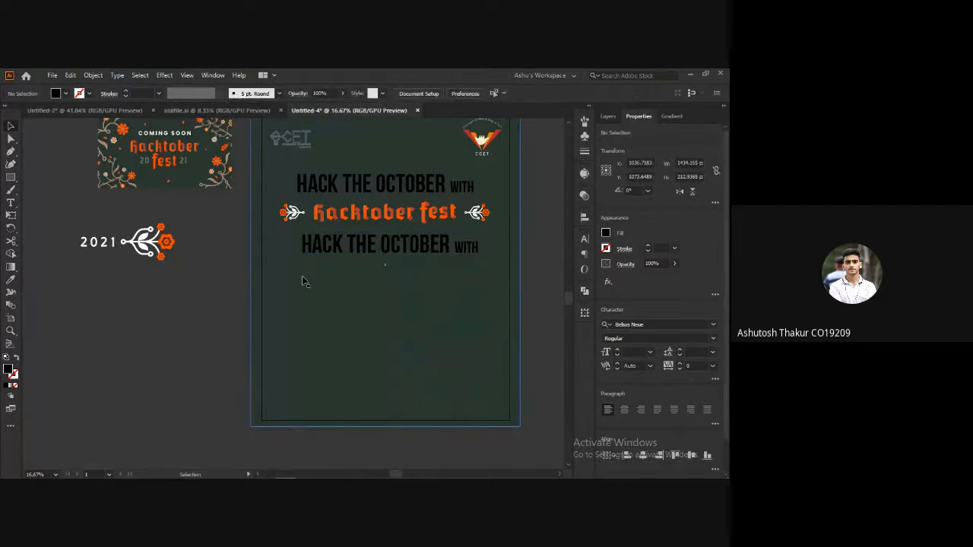
pyautogui.click(467, 247)
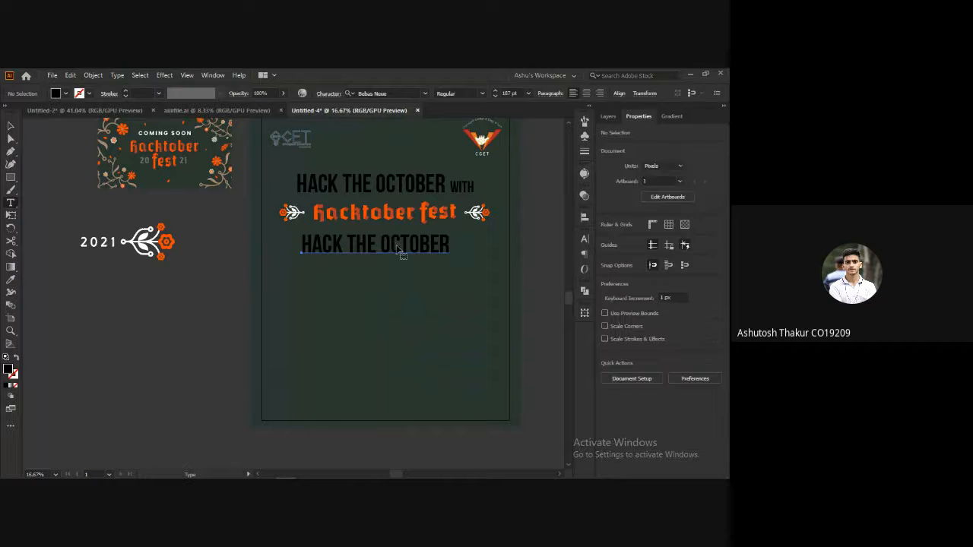
# Replace the duplicated title's text with "LET'S LEARN GIT & GITHUB TOGETHER".
pyautogui.hotkey('ctrl', 'a')
pyautogui.hotkey('alt', 'Tab')
pyautogui.hotkey('alt', 'Tab')
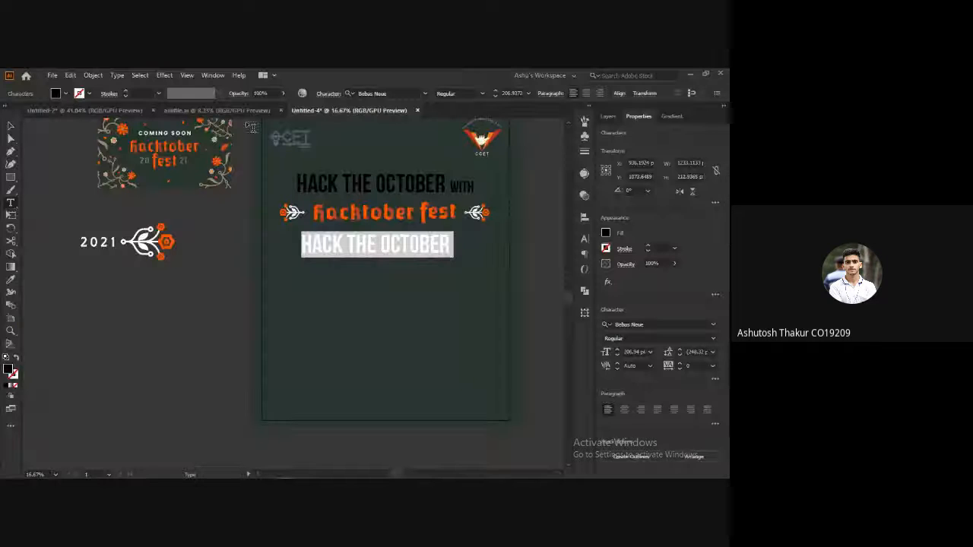
pyautogui.write('LET')
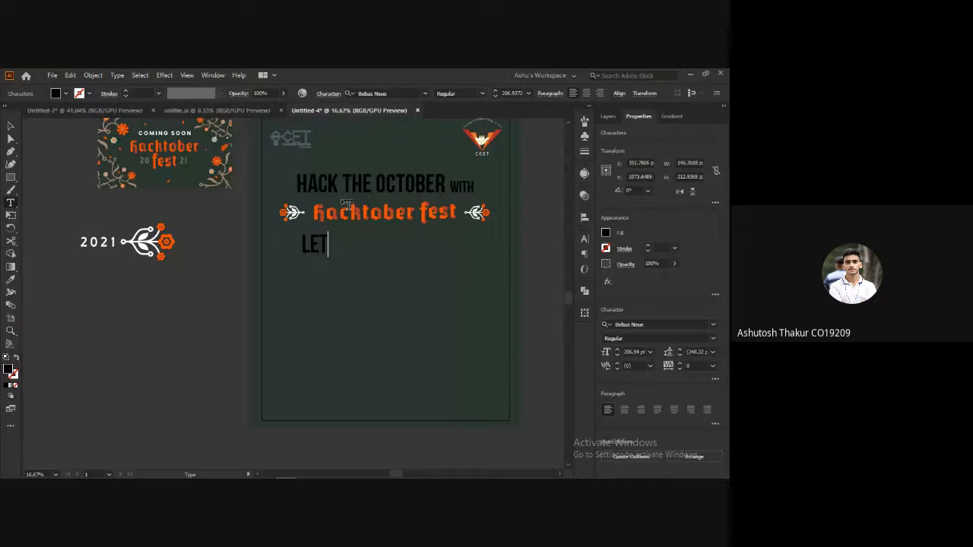
pyautogui.write('S')
pyautogui.press('BackSpace')
pyautogui.write("'S LEARN")
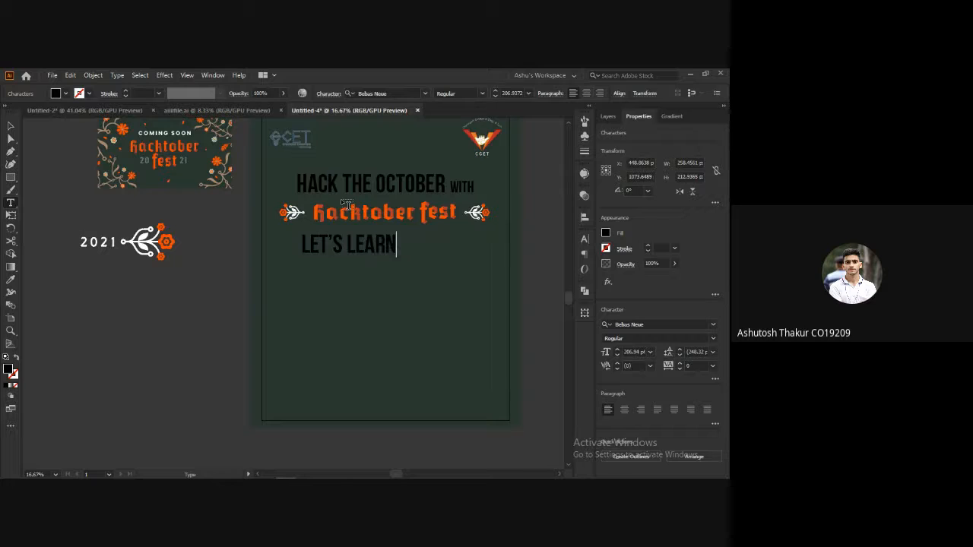
pyautogui.write(' GIT & ')
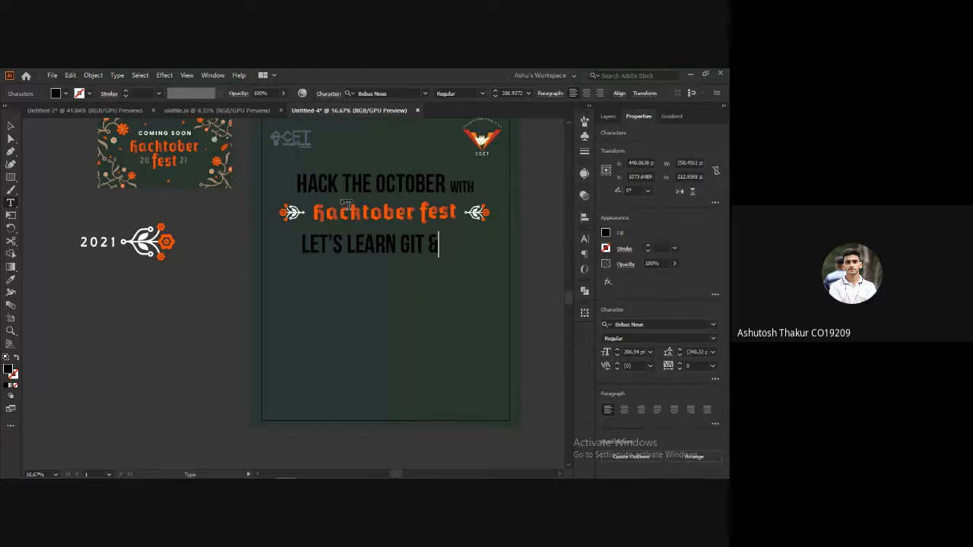
pyautogui.write('GITHUB TO')
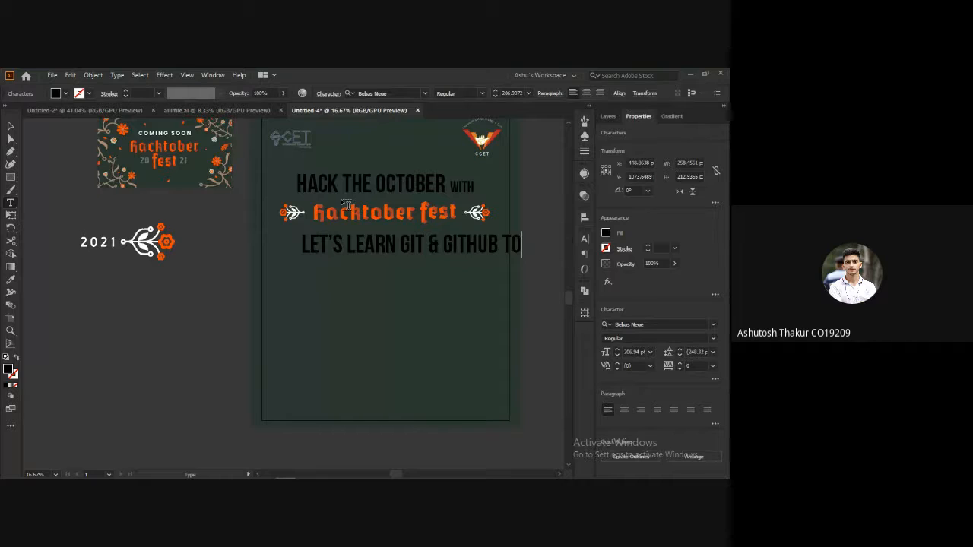
pyautogui.write('GETHE')
pyautogui.press('BackSpace')
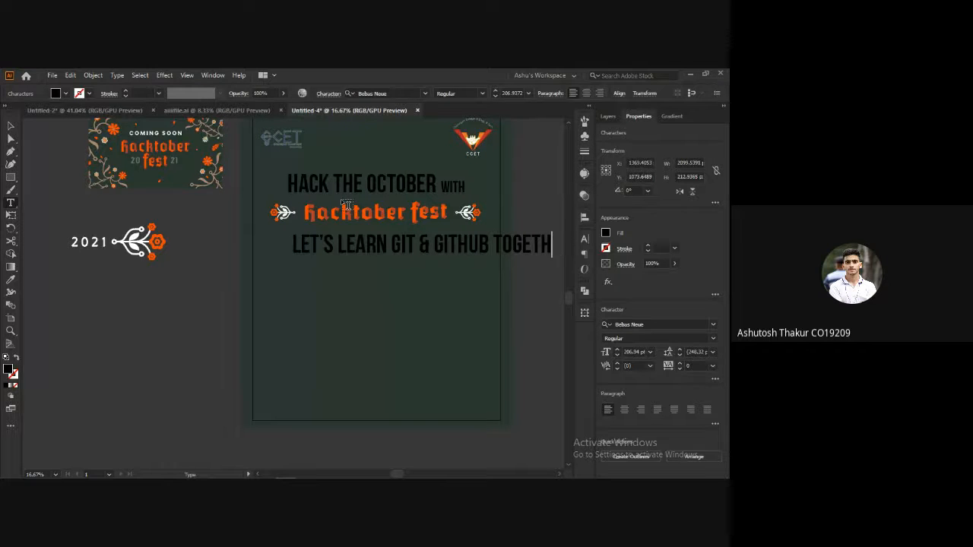
pyautogui.write('ER')
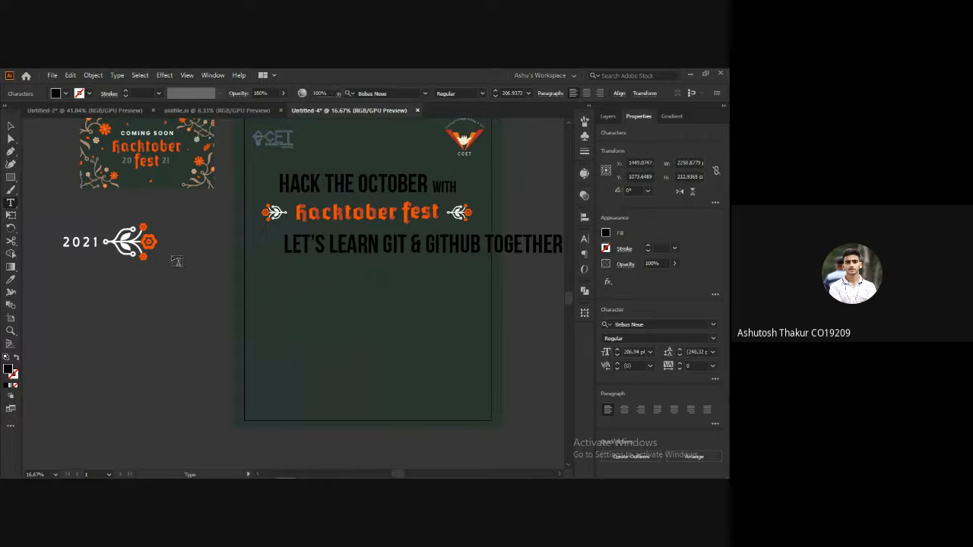
pyautogui.keyDown('ctrl'); pyautogui.click(171, 255); pyautogui.keyUp('ctrl')
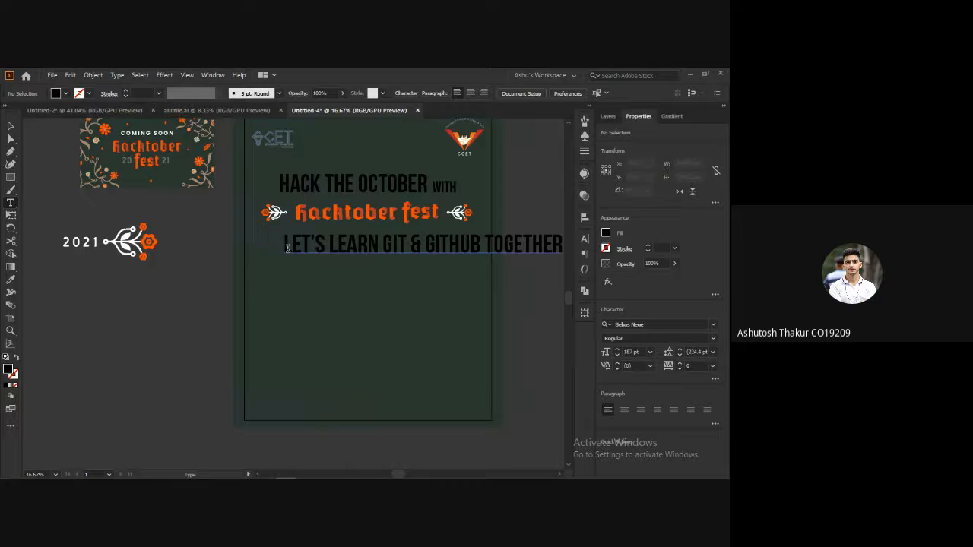
# Break the "LET'S LEARN GIT & GITHUB TOGETHER" text into two lines before "GIT" and center-align its paragraphs.
pyautogui.click(201, 111)
pyautogui.click(327, 111)
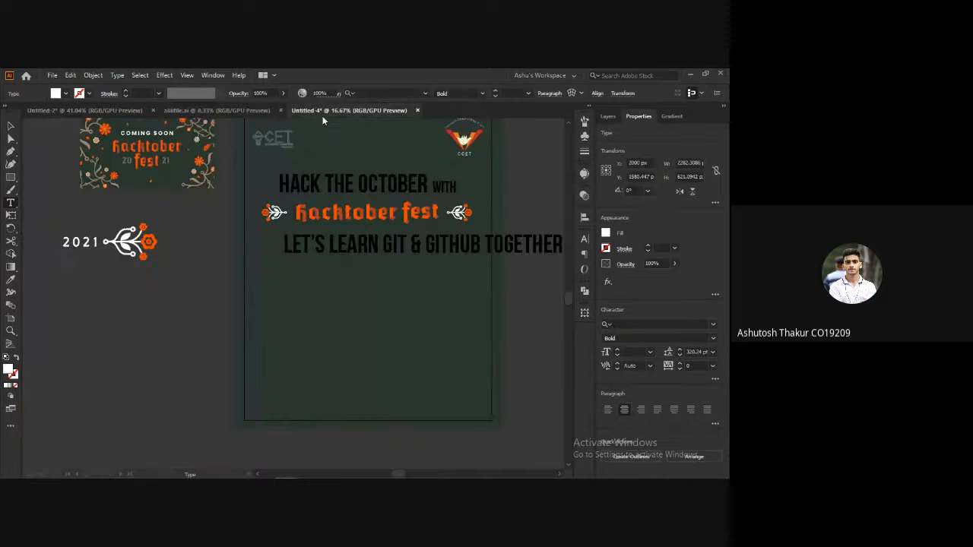
pyautogui.click(380, 238)
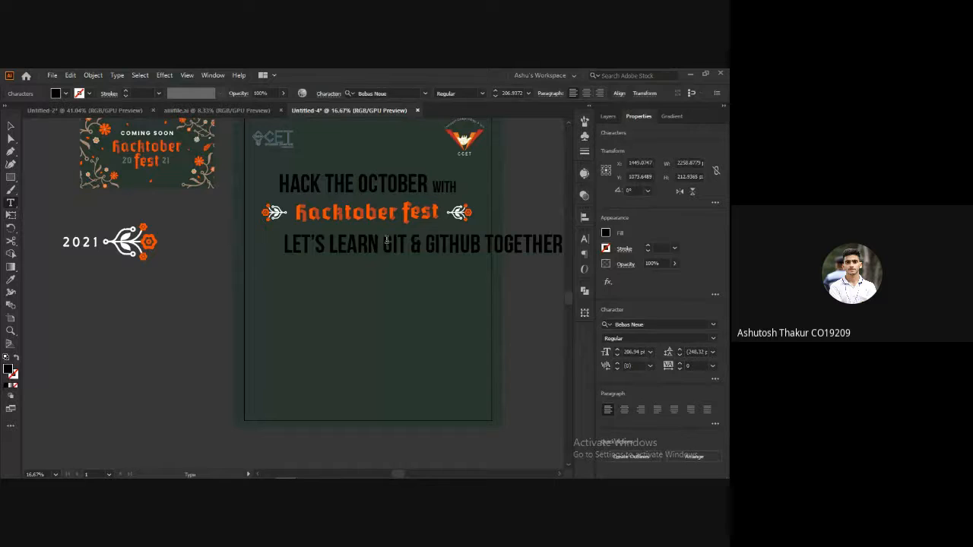
pyautogui.press('Return')
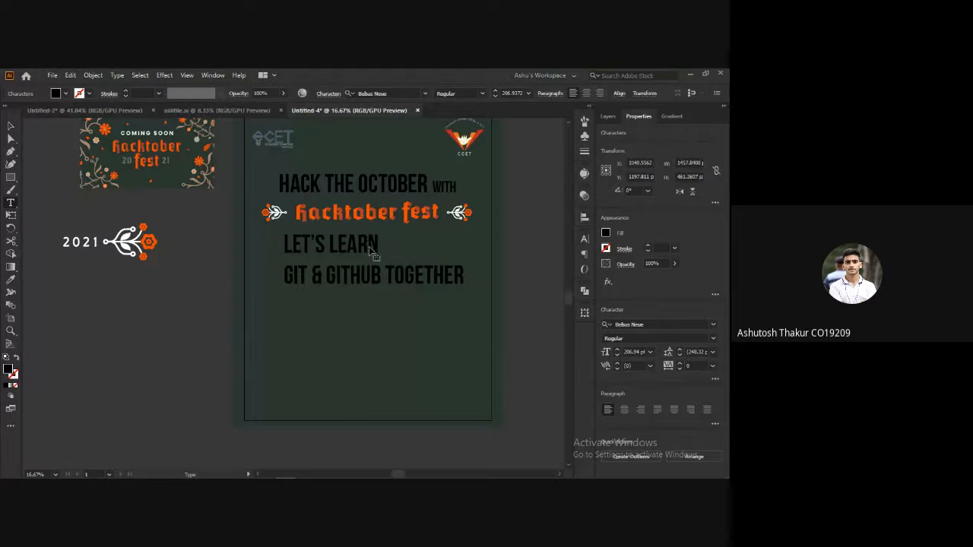
pyautogui.hotkey('ctrl', 'a')
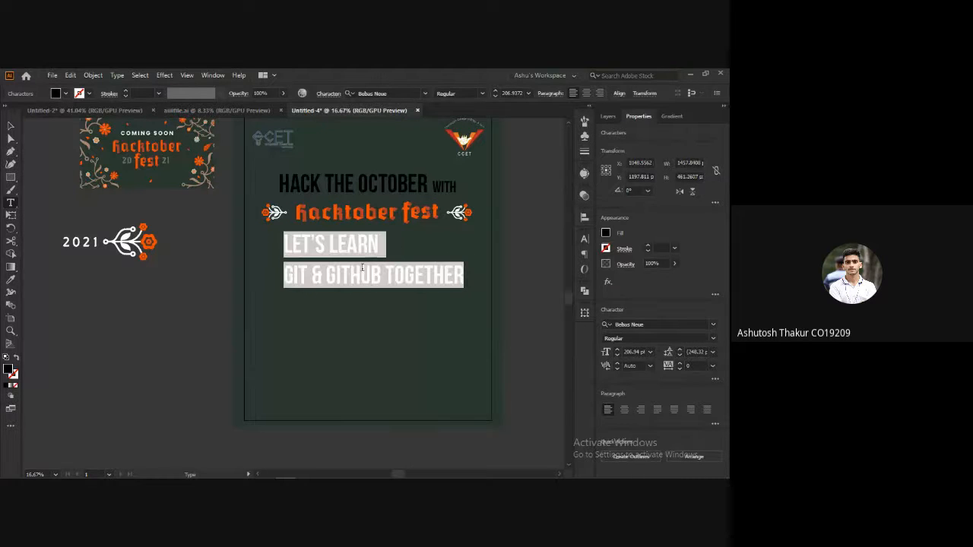
pyautogui.click(624, 410)
pyautogui.press('Escape')
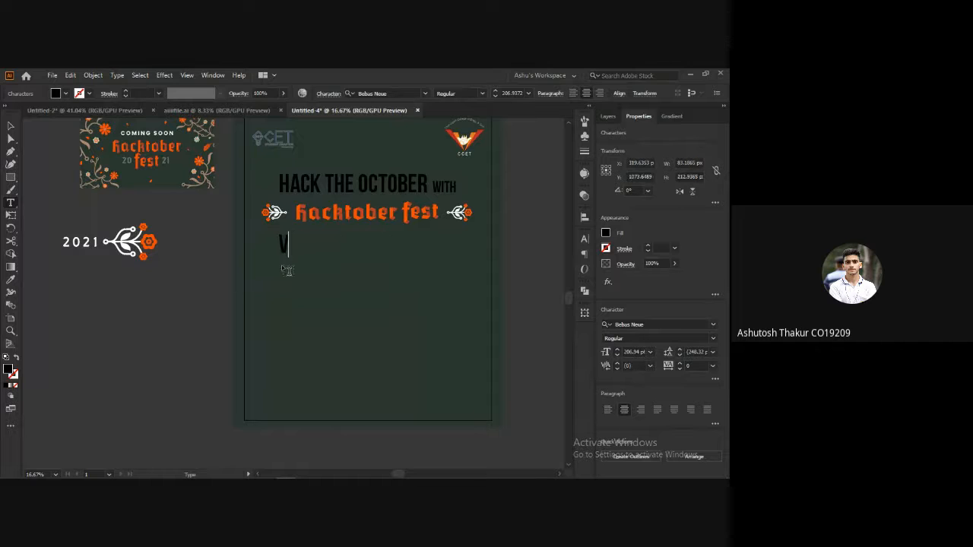
pyautogui.click(170, 302)
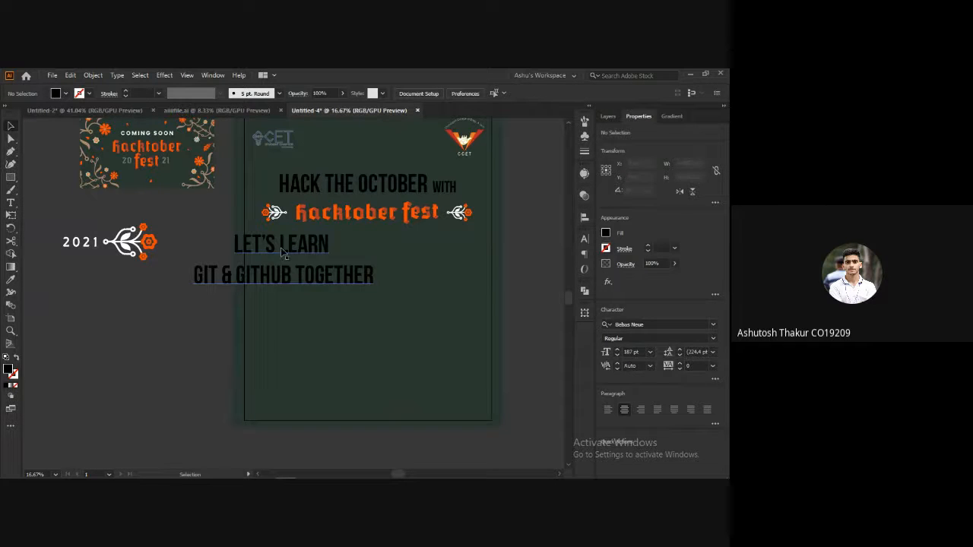
# Move the two-line subtitle to the middle below "hacktober fest" and set its font size to 191 pt and leading to 192 pt.
pyautogui.moveTo(283, 250); pyautogui.dragTo(365, 245)
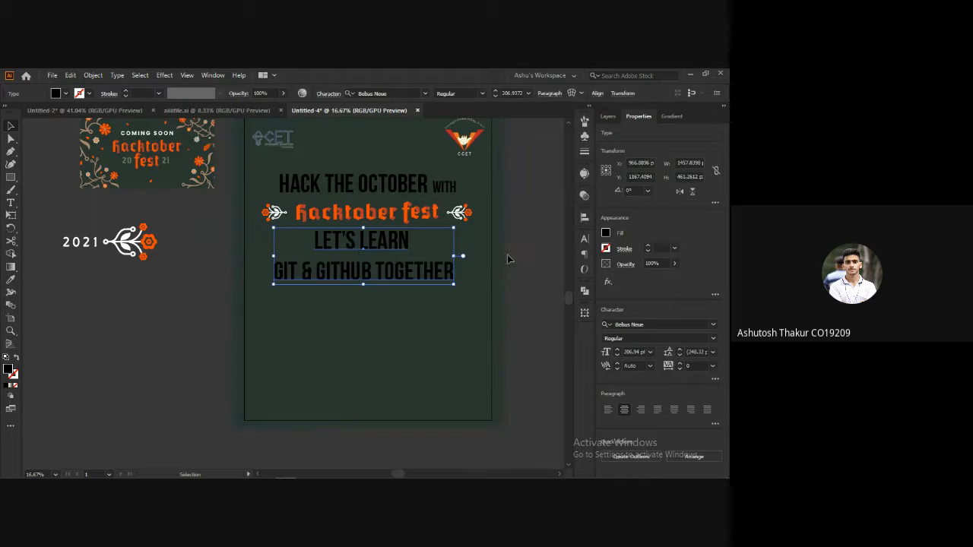
pyautogui.scroll(1, 503, 255)
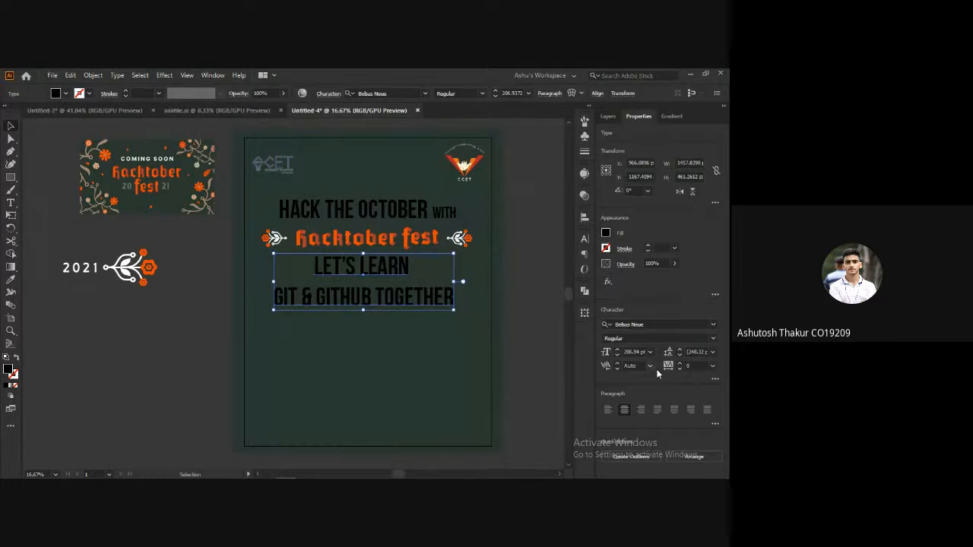
pyautogui.scroll(-11, 637, 353)
pyautogui.scroll(-5, 637, 353)
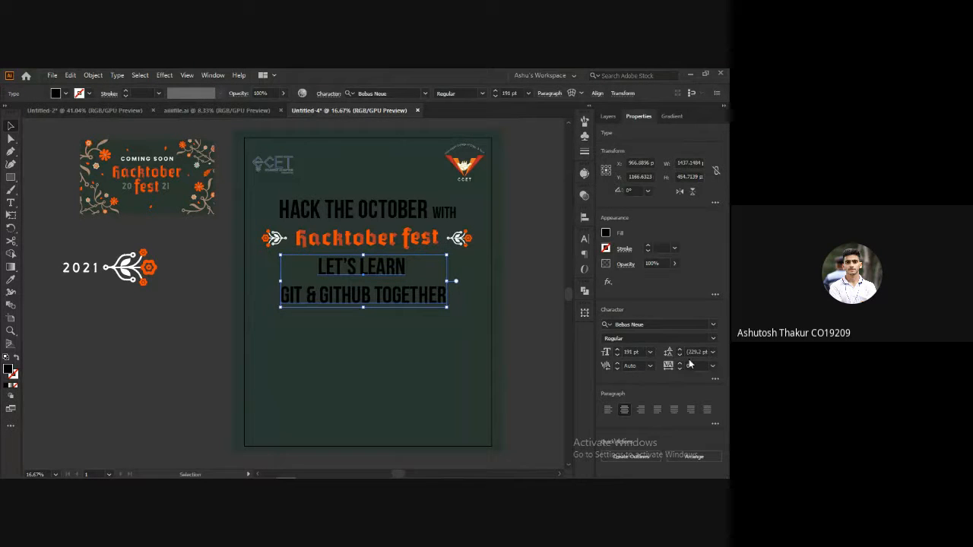
pyautogui.scroll(-19, 692, 351)
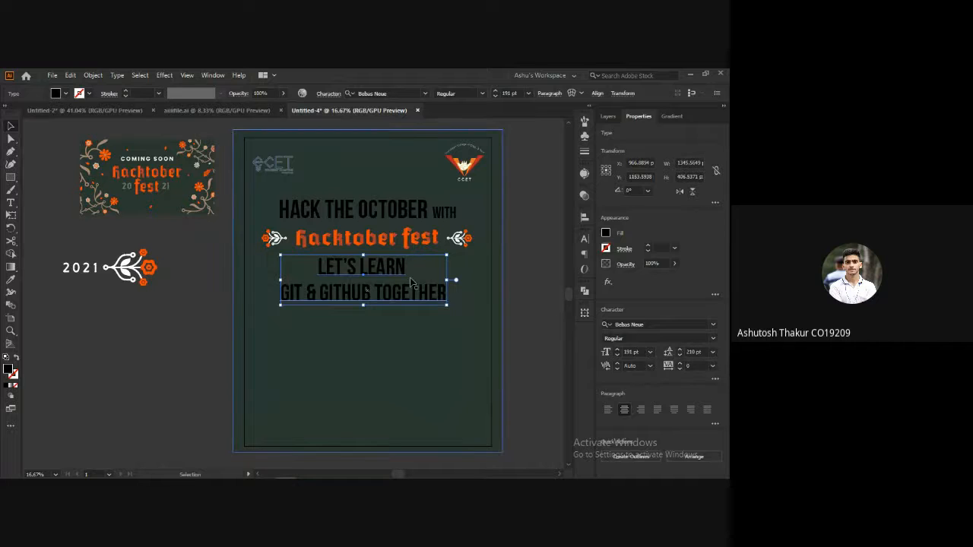
pyautogui.scroll(-1, 441, 287)
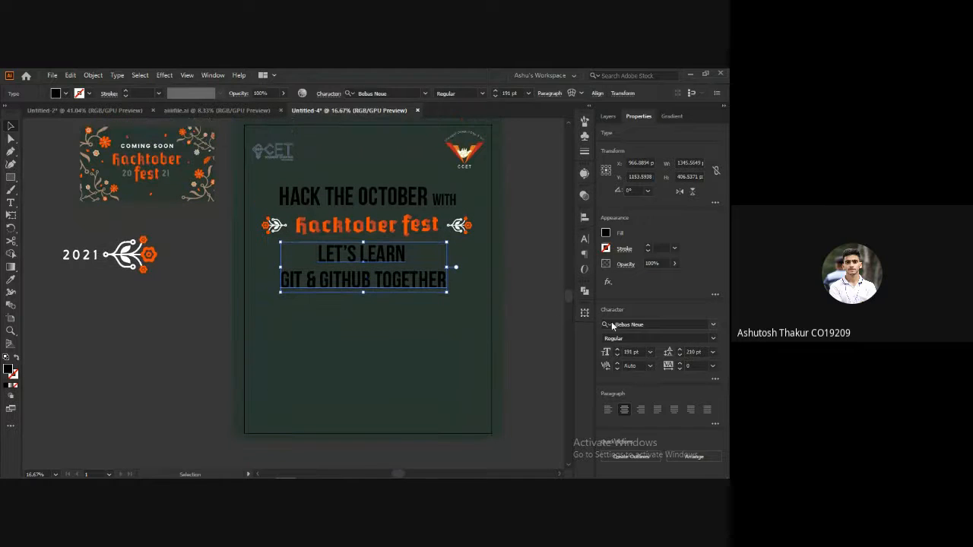
pyautogui.scroll(-15, 697, 352)
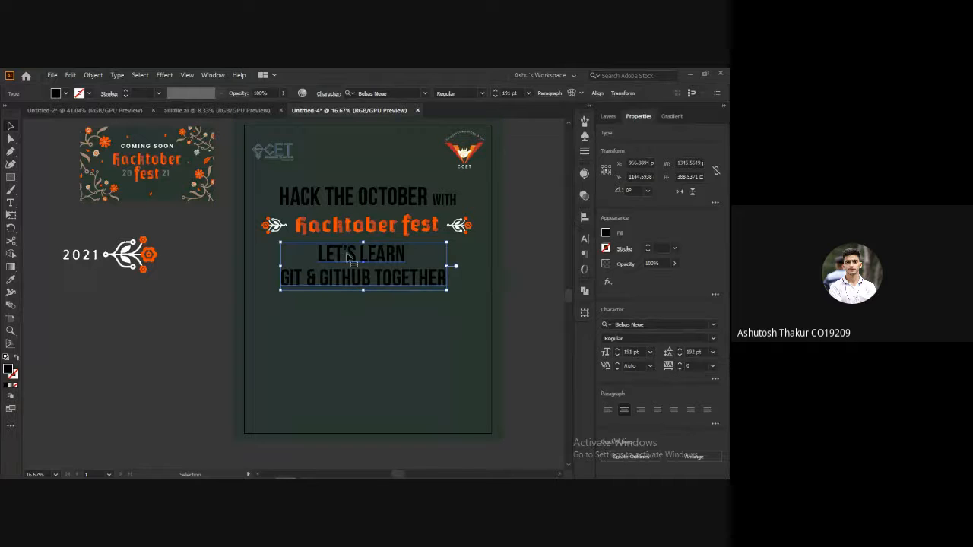
# Reduce only the "LET'S LEARN" line to a font size of 168 pt with 171 pt leading.
pyautogui.doubleClick(324, 262)
pyautogui.doubleClick(205, 279)
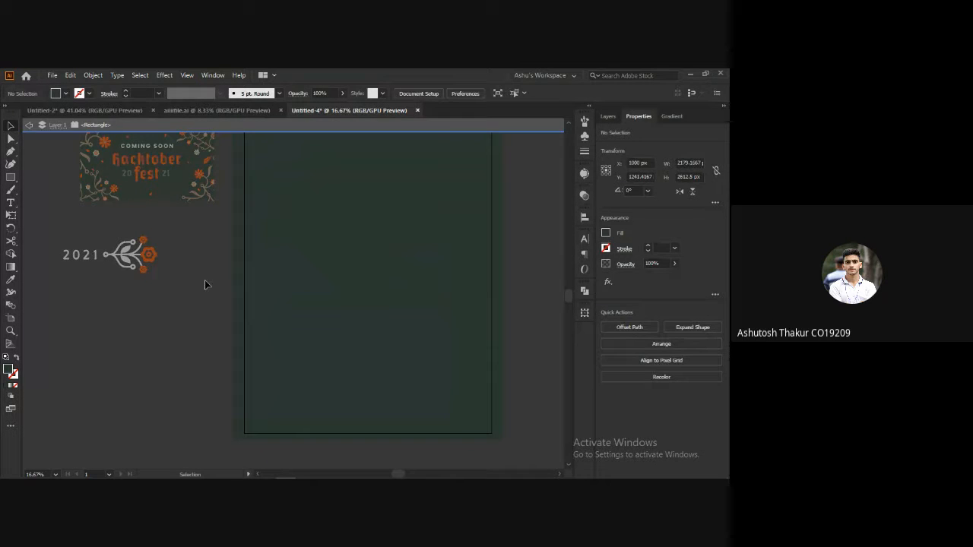
pyautogui.click(329, 260)
pyautogui.doubleClick(329, 261)
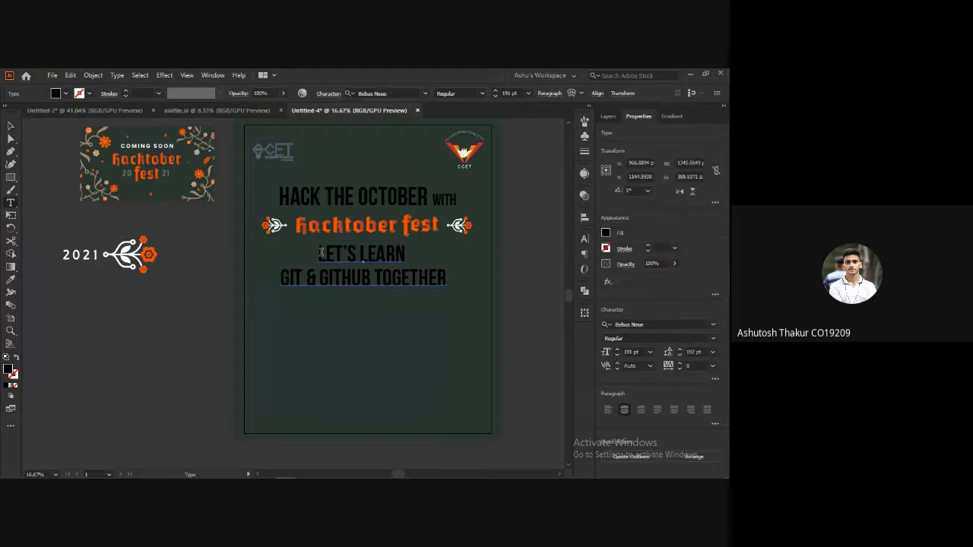
pyautogui.moveTo(319, 253); pyautogui.dragTo(405, 254)
pyautogui.click(617, 355)
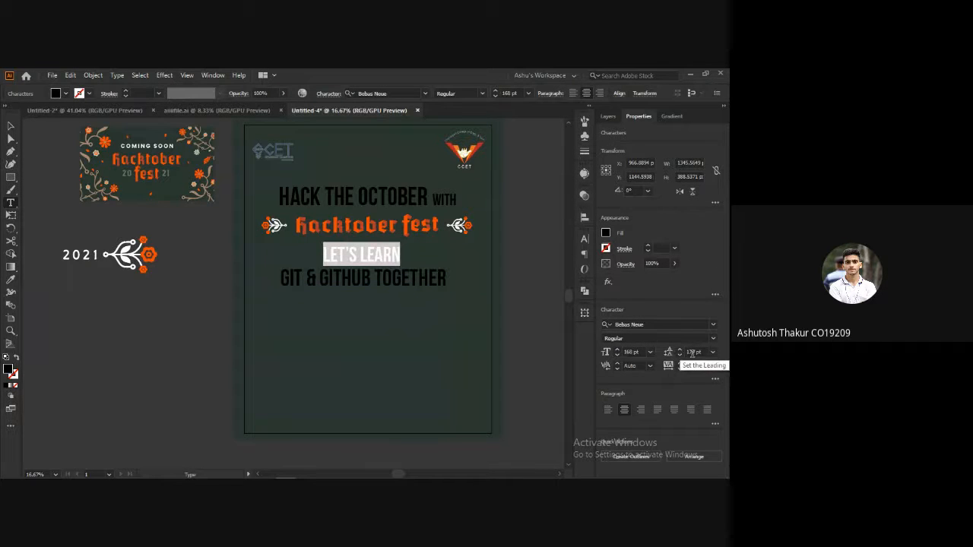
pyautogui.press('Escape')
pyautogui.click(520, 299)
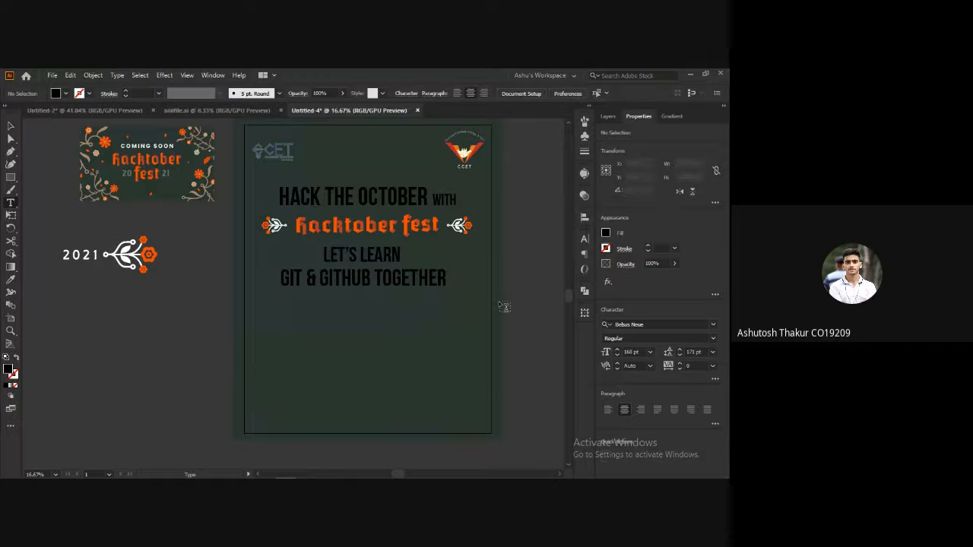
# Nudge the two-line subtitle up closer to "hacktober fest" and deselect it.
pyautogui.click(363, 271)
pyautogui.hotkey('shift', 'Up')
pyautogui.hotkey('shift', 'Up')
pyautogui.hotkey('shift', 'Up')
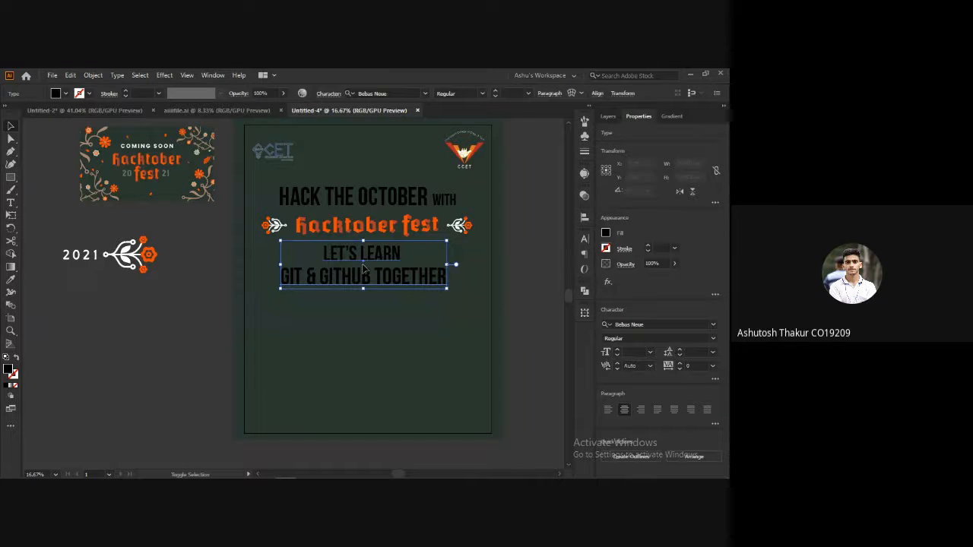
pyautogui.click(511, 275)
# Review the finished poster in aiiifile.ai and the slide listing sites for graphic design resources.
pyautogui.hotkey('alt', 'Tab')
pyautogui.hotkey('alt', 'Tab')
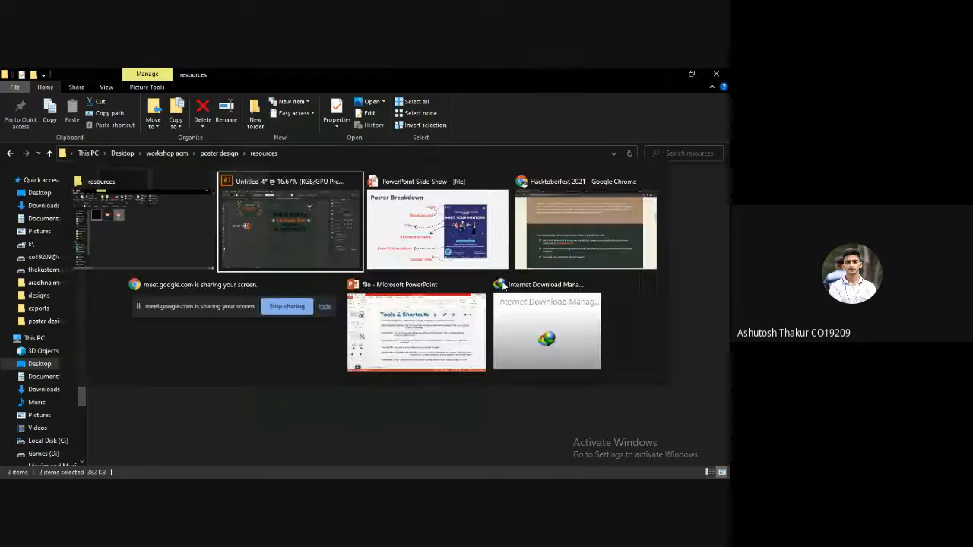
pyautogui.click(227, 111)
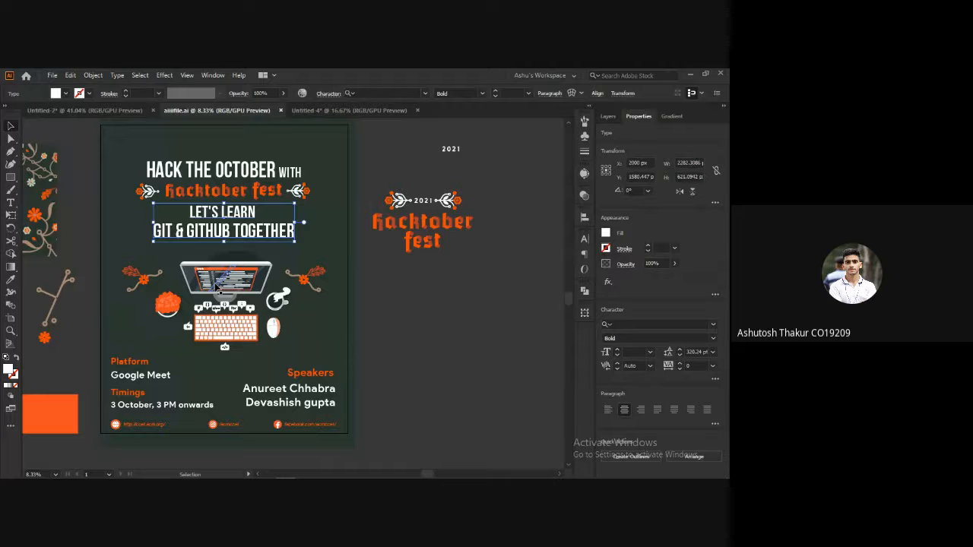
pyautogui.hotkey('alt', 'Tab')
pyautogui.hotkey('alt', 'Tab')
pyautogui.hotkey('alt', 'Tab')
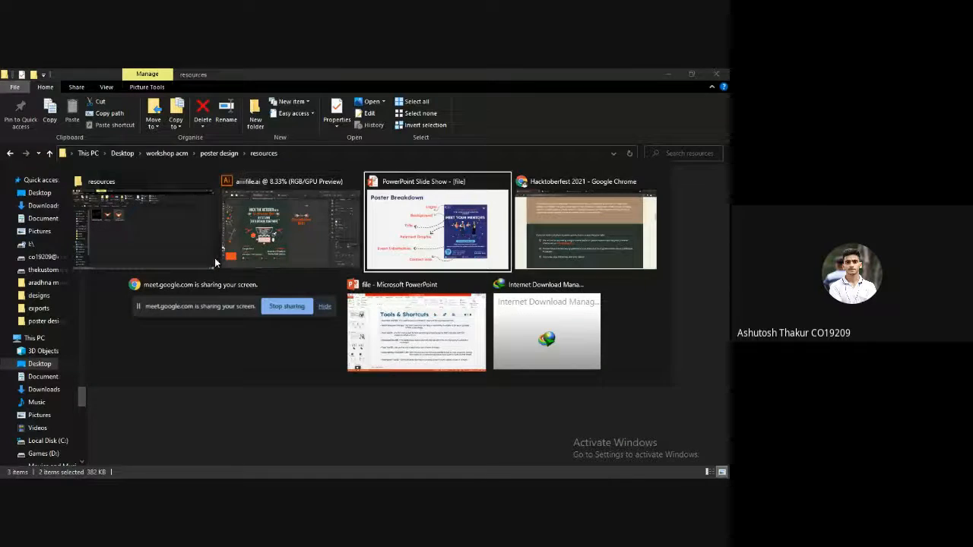
pyautogui.press('Right')
pyautogui.press('Right')
pyautogui.press('Right')
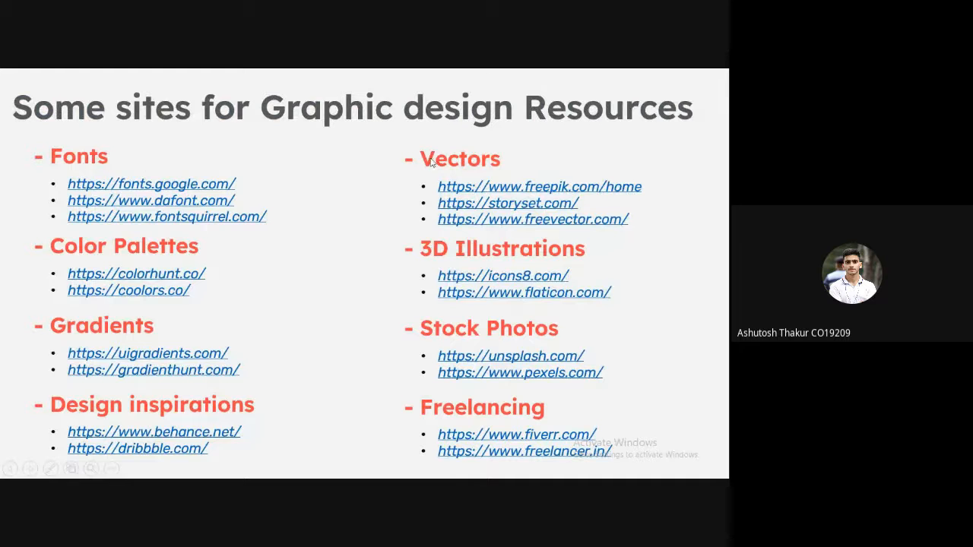
pyautogui.hotkey('alt', 'Tab')
pyautogui.hotkey('alt', 'Tab')
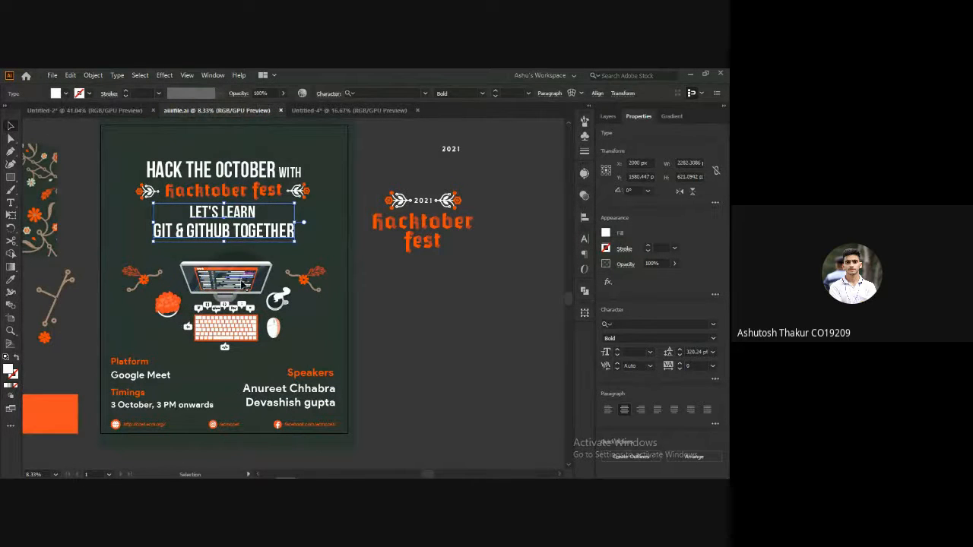
# Switch to Chrome, load storyset.com in the empty tab, and return to the Untitled-4 poster in Illustrator.
pyautogui.hotkey('alt', 'Tab')
pyautogui.hotkey('alt', 'Tab')
pyautogui.hotkey('alt', 'Tab')
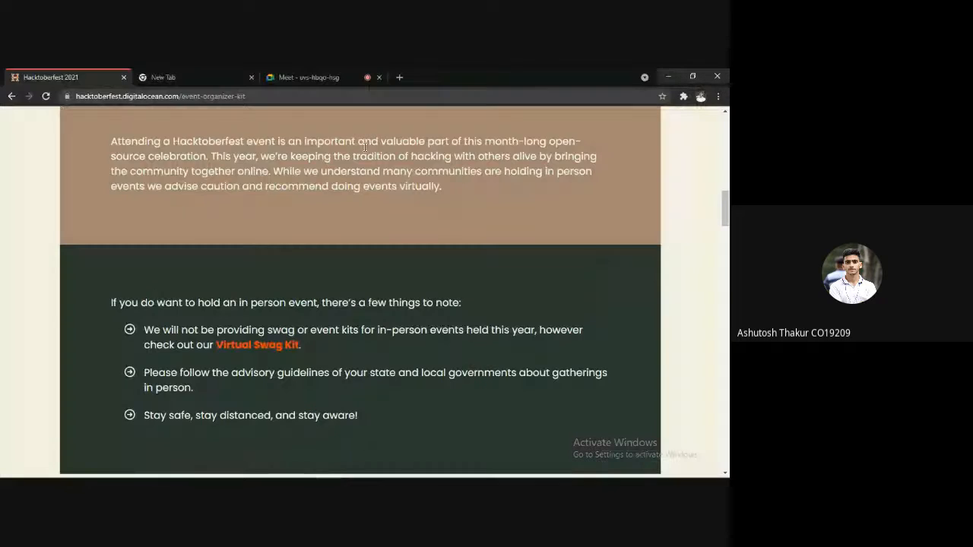
pyautogui.click(232, 77)
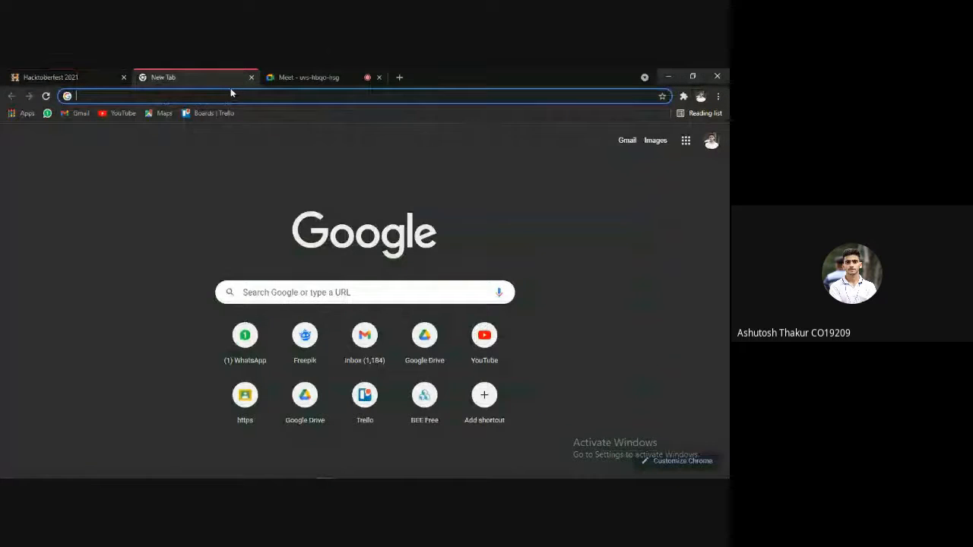
pyautogui.write('STOR')
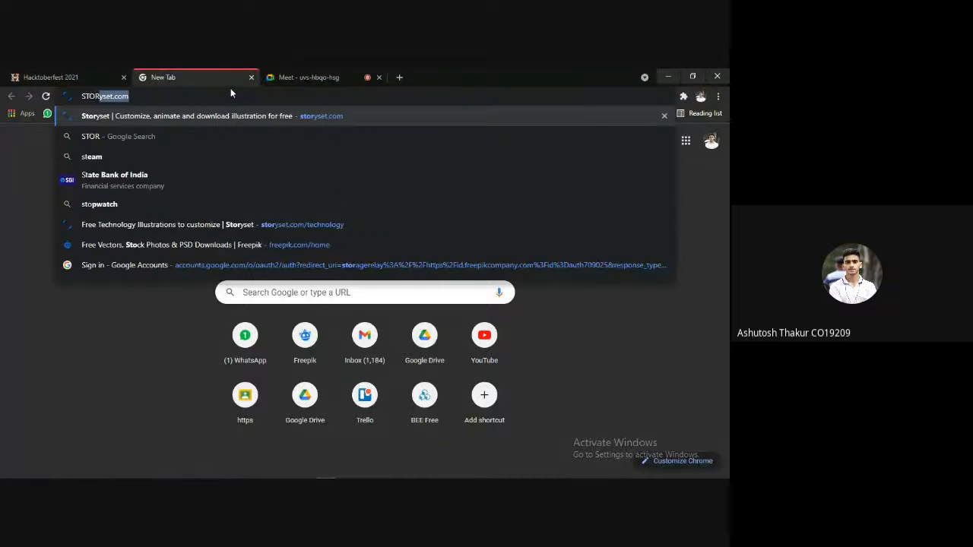
pyautogui.write('YSET')
pyautogui.press('Return')
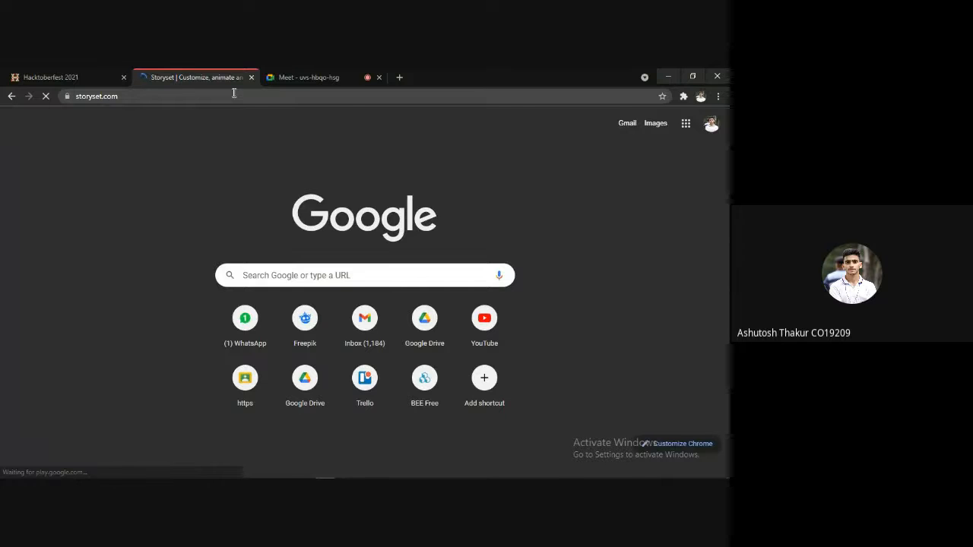
pyautogui.hotkey('alt', 'Tab')
pyautogui.click(343, 110)
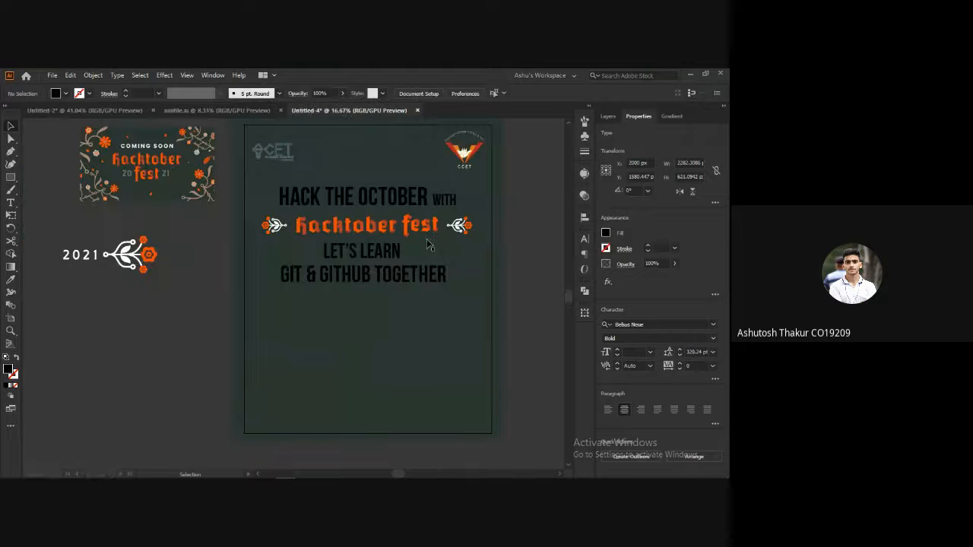
# Duplicate the two-line subtitle into the empty area below it and replace the copy's text with "PLATFORM".
pyautogui.scroll(-2, 502, 258)
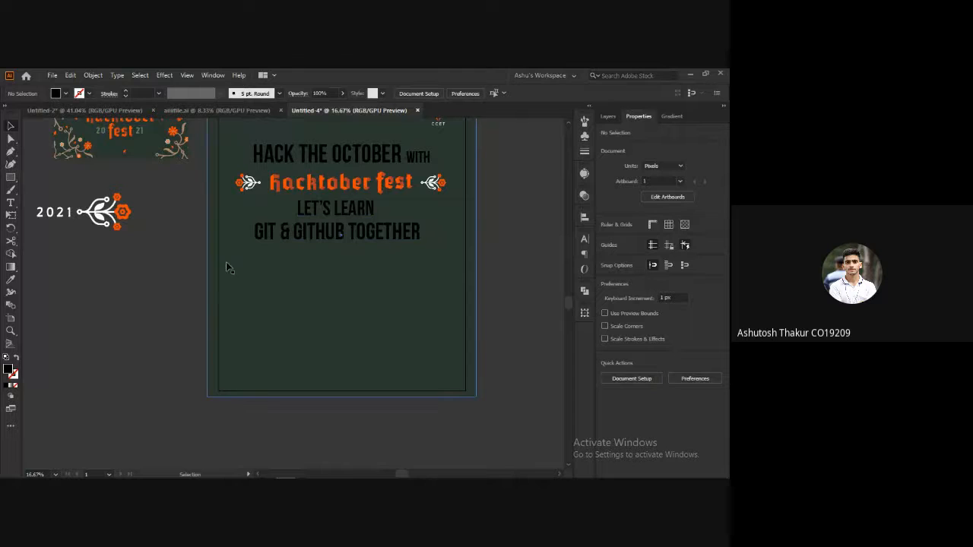
pyautogui.moveTo(318, 233); pyautogui.dragTo(265, 285)
pyautogui.tripleClick(309, 321)
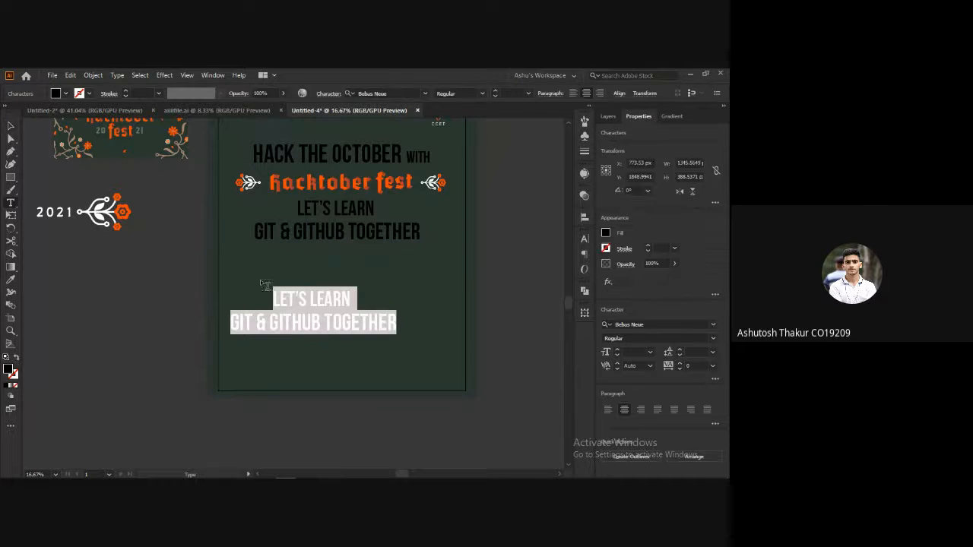
pyautogui.write('PLAT')
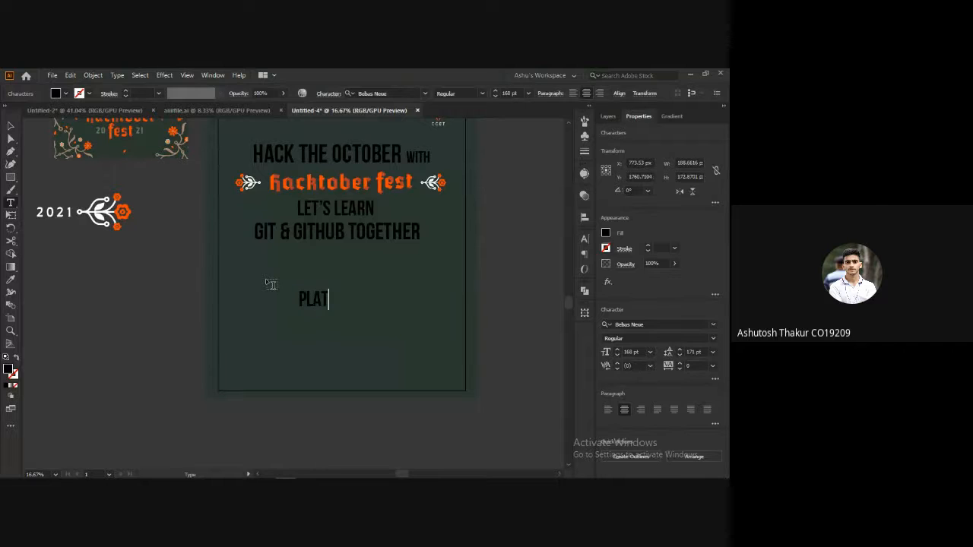
pyautogui.write('FORT')
pyautogui.press('BackSpace')
pyautogui.write('M')
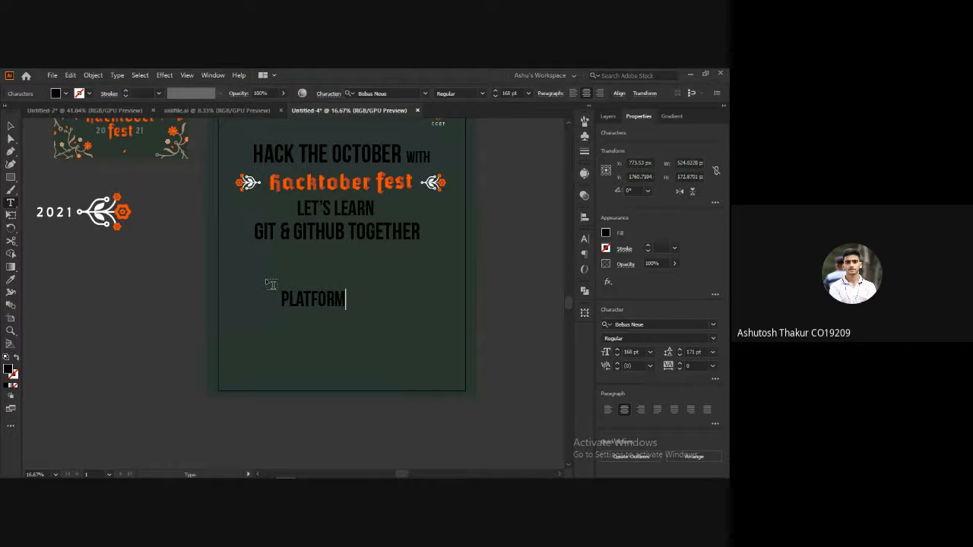
pyautogui.click(212, 290)
pyautogui.hotkey('ctrl', 'z')
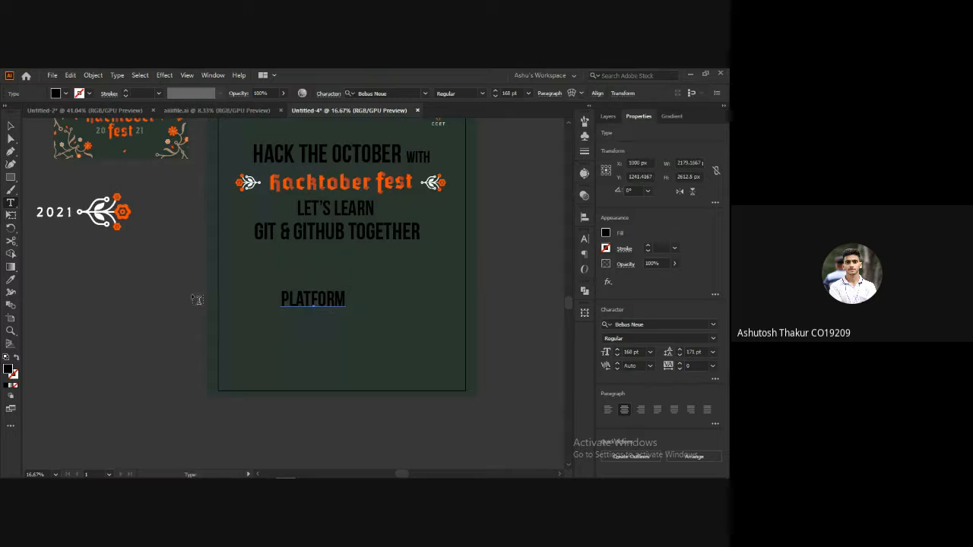
pyautogui.press('Escape')
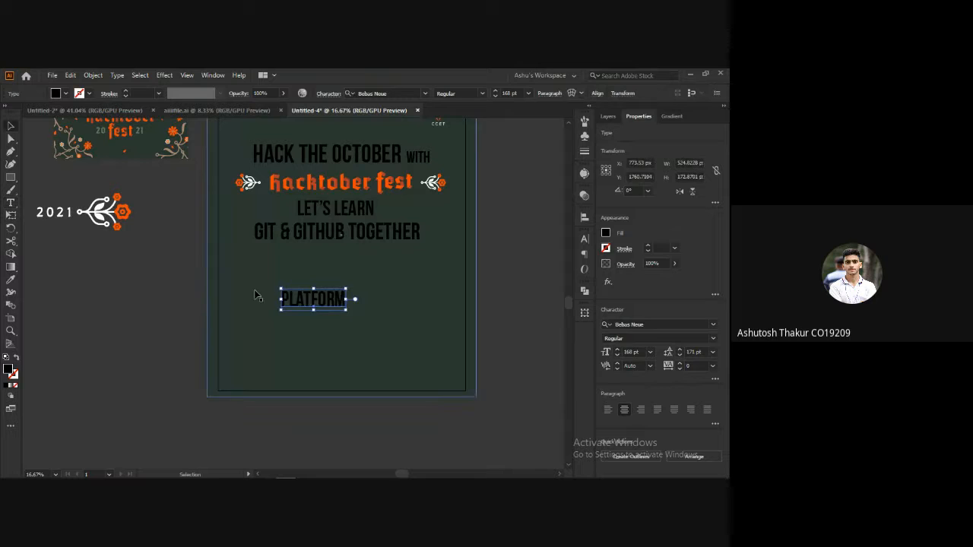
# Change the font of the "PLATFORM" text to Product Sans Bold.
pyautogui.click(687, 326)
pyautogui.write('Gi')
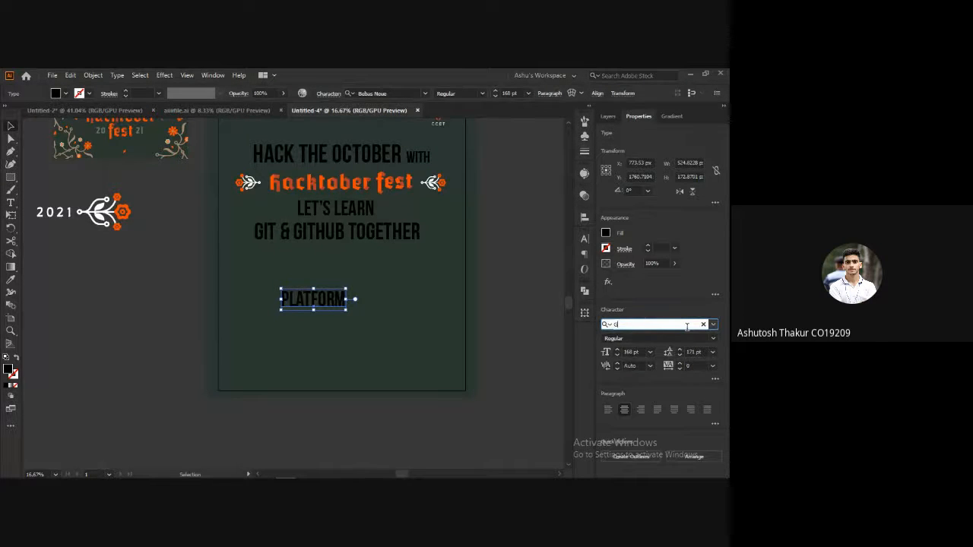
pyautogui.press('BackSpace')
pyautogui.press('BackSpace')
pyautogui.write('PROD')
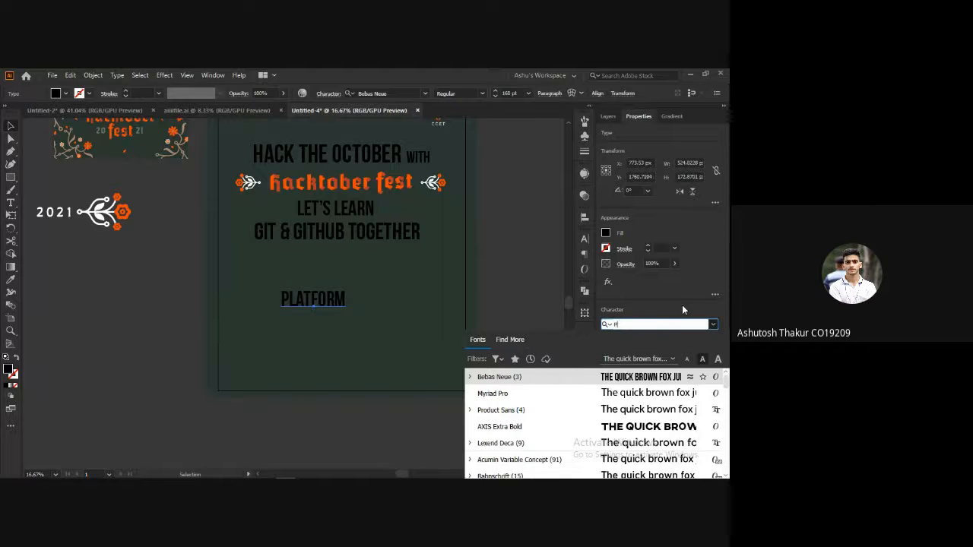
pyautogui.press('Down')
pyautogui.press('Down')
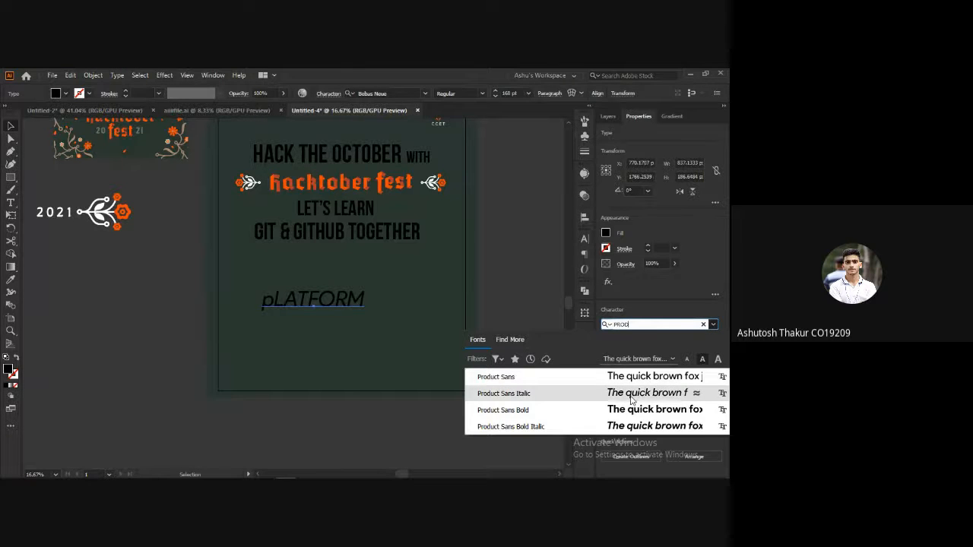
pyautogui.press('Return')
# Retype the label in mixed case as "Platform" and deselect it.
pyautogui.doubleClick(278, 300)
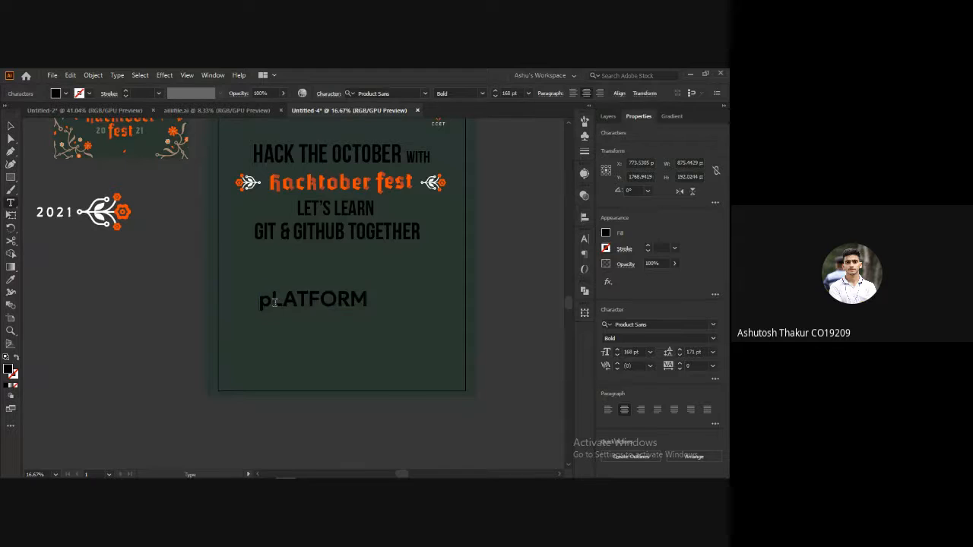
pyautogui.hotkey('ctrl', 'a')
pyautogui.write('p')
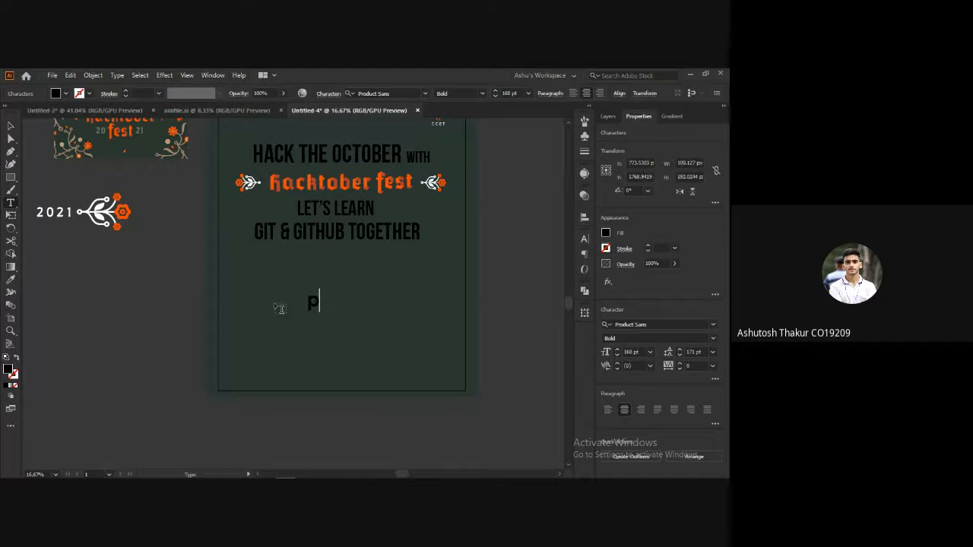
pyautogui.press('BackSpace')
pyautogui.write('p')
pyautogui.press('BackSpace')
pyautogui.write('Platform')
pyautogui.press('Escape')
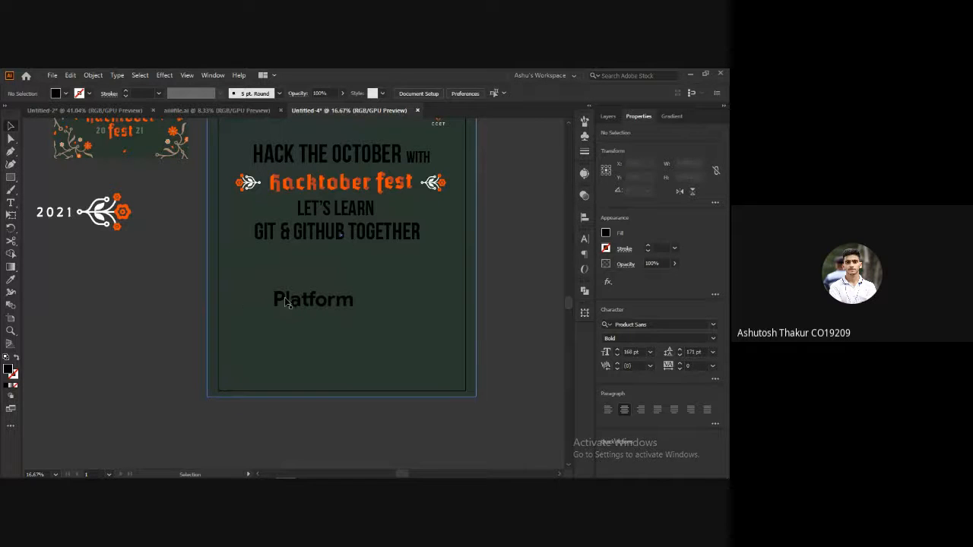
# Set the "Platform" label's tracking to 32 and its leading to 172 pt.
pyautogui.click(286, 300)
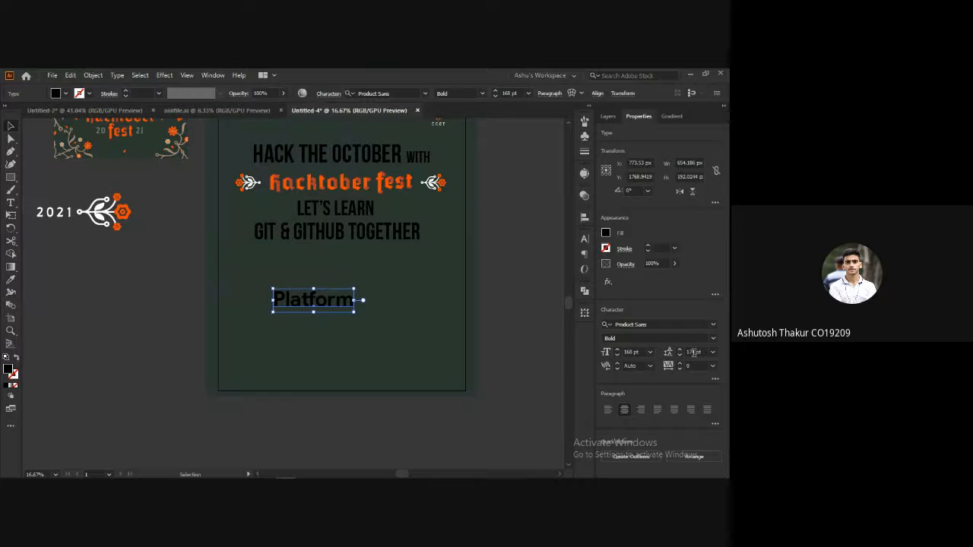
pyautogui.scroll(16, 693, 363)
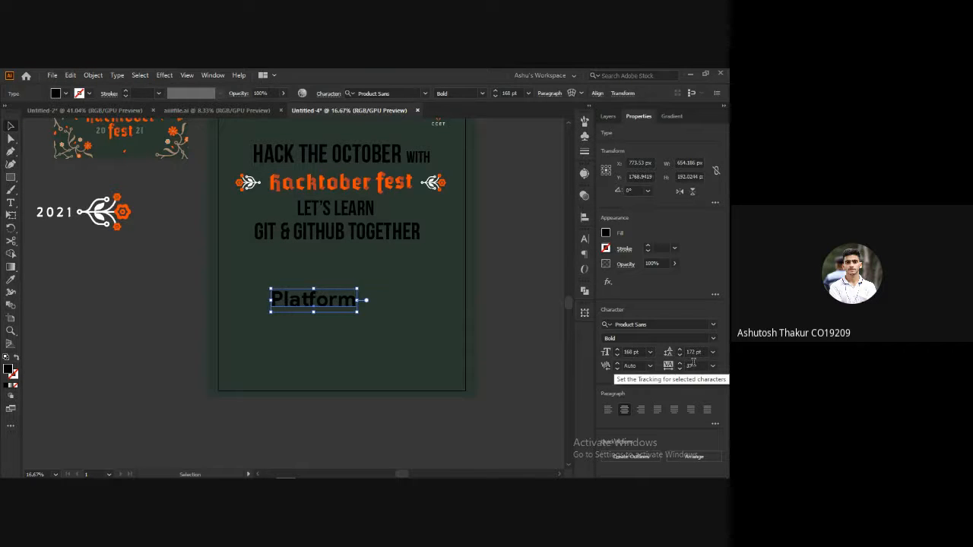
pyautogui.click(254, 319)
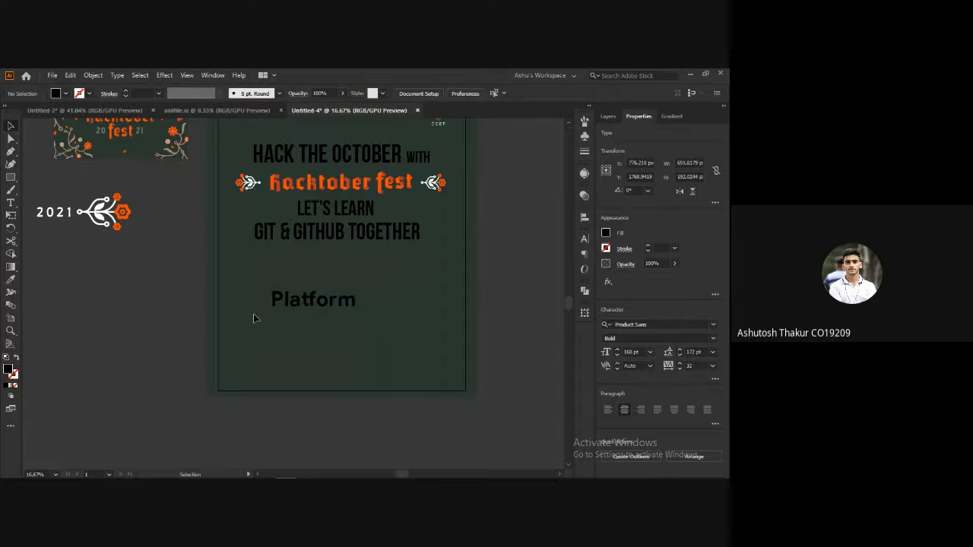
# Scale the "Platform" label down to about 145 pt and move it to the left margin in the poster's lower half.
pyautogui.click(356, 306)
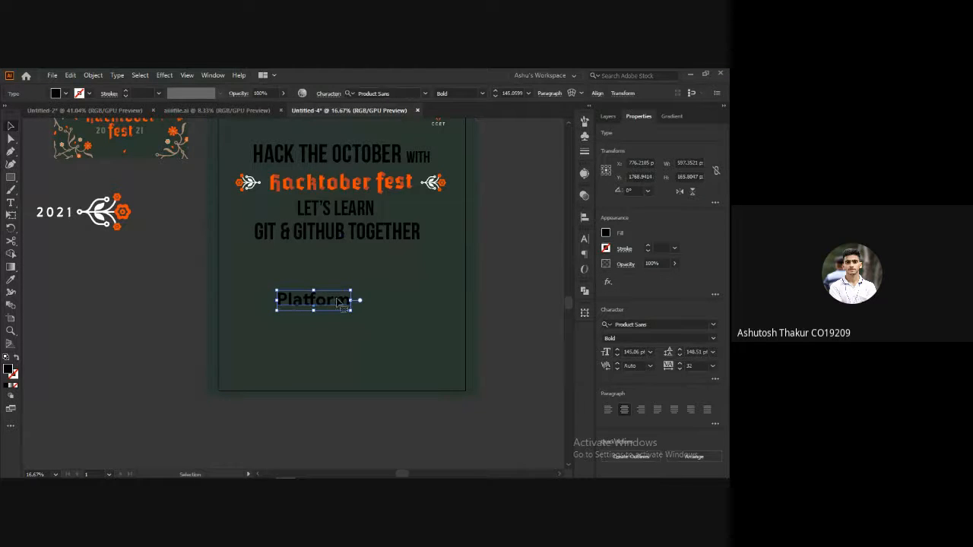
pyautogui.moveTo(323, 305); pyautogui.dragTo(269, 327)
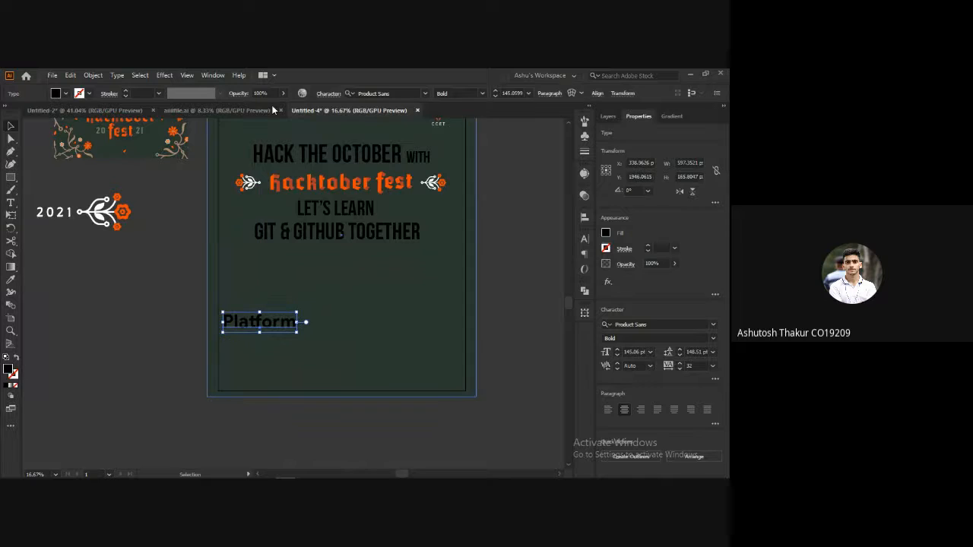
# Switch to Storyset in Chrome and search its library for coding illustrations.
pyautogui.hotkey('alt', 'Tab')
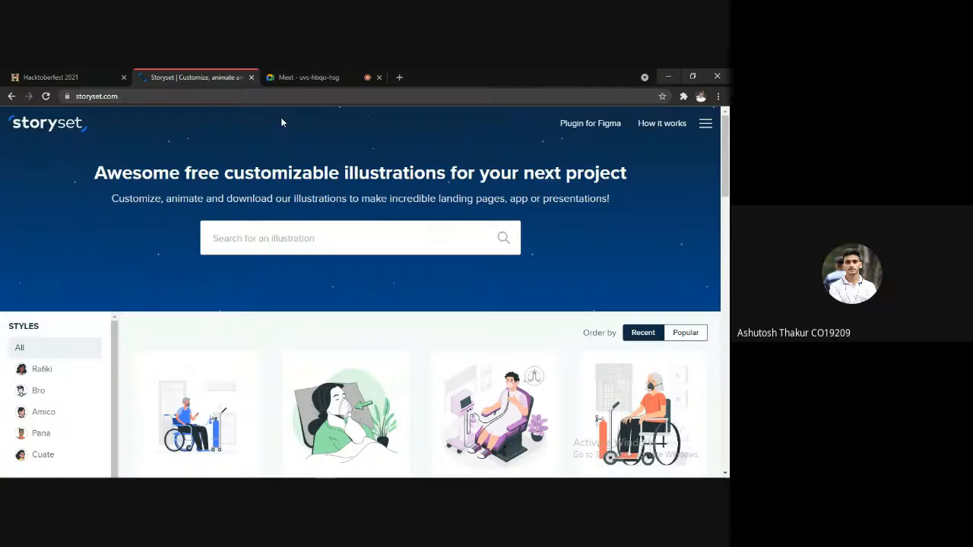
pyautogui.scroll(-10, 372, 238)
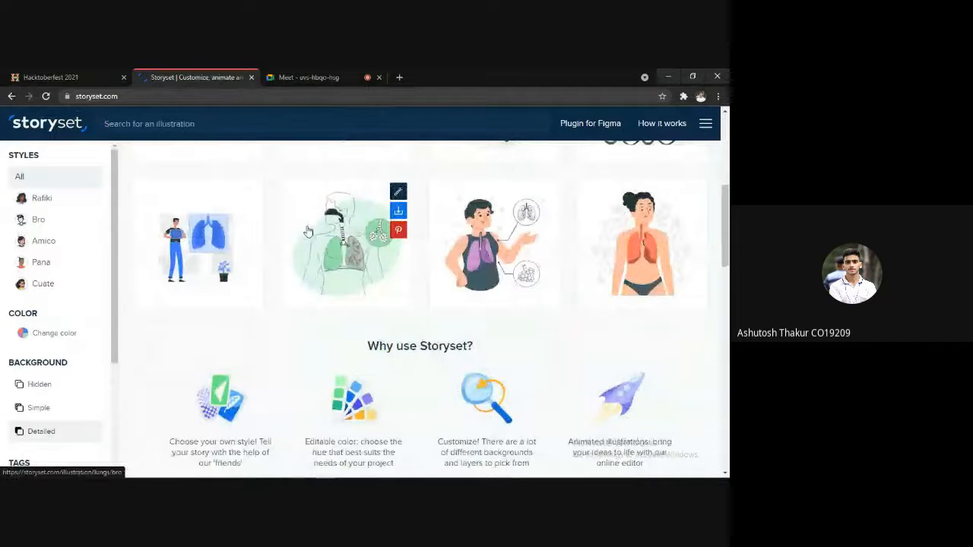
pyautogui.scroll(5, 307, 228)
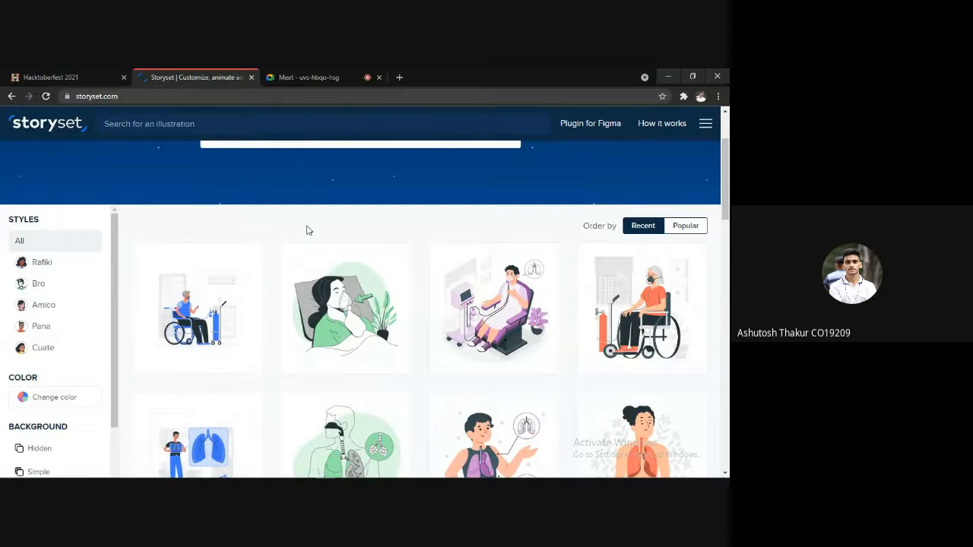
pyautogui.scroll(2, 285, 173)
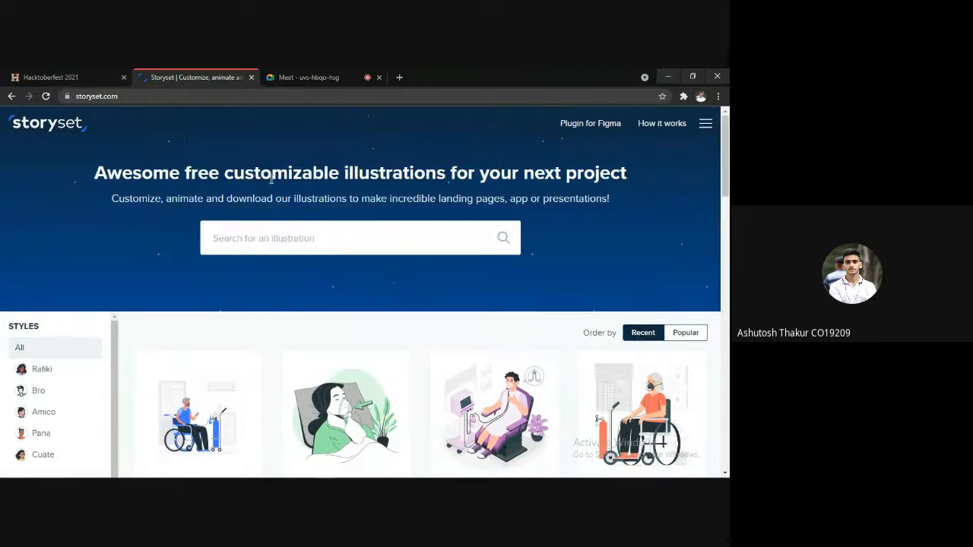
pyautogui.click(287, 241)
pyautogui.write('cod')
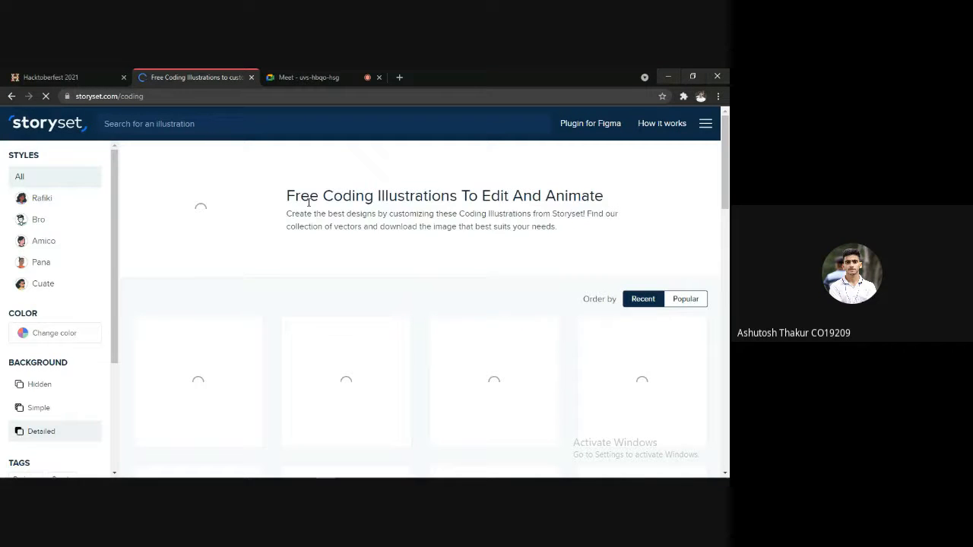
# Open the Cuate-style coding illustration of the woman pointing at floating screens and shift its accent color to orange.
pyautogui.scroll(-1, 304, 211)
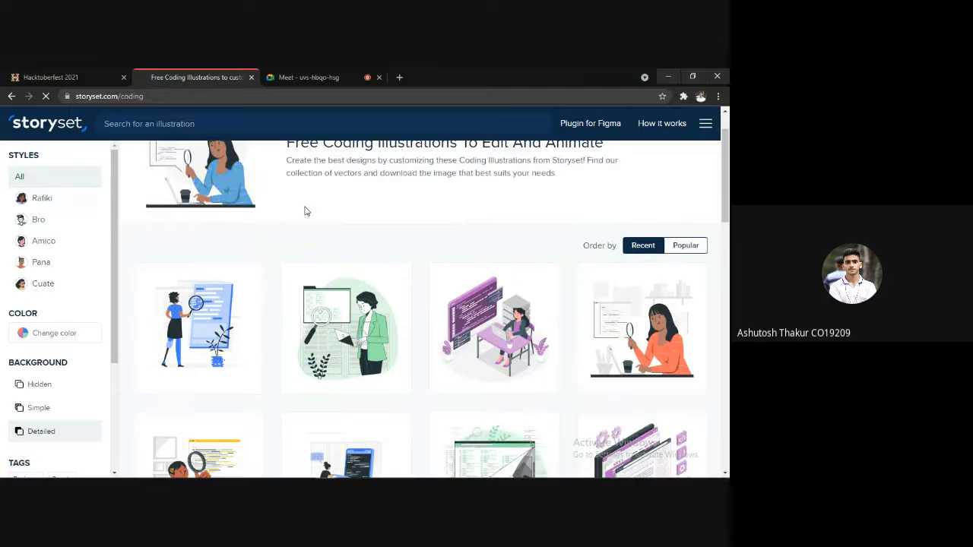
pyautogui.scroll(-2, 304, 210)
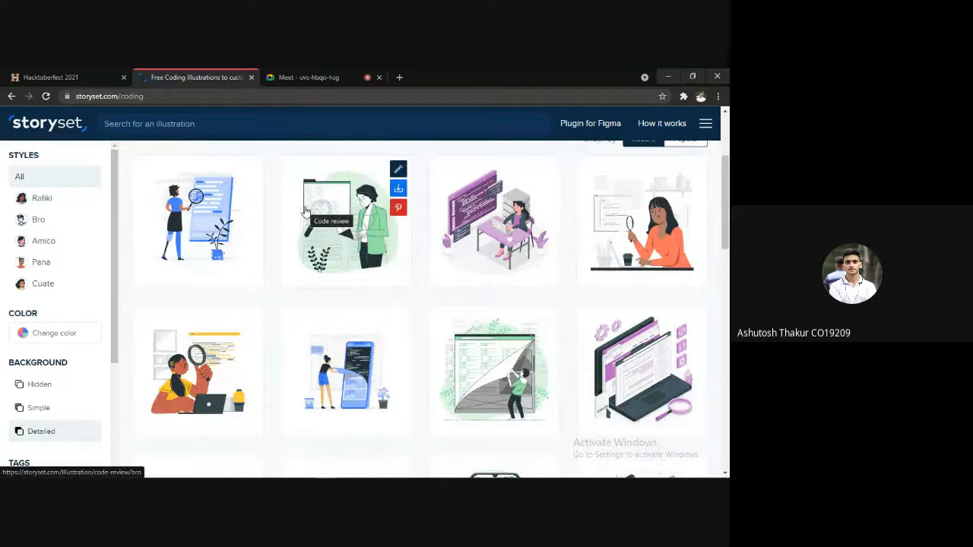
pyautogui.scroll(-4, 304, 210)
pyautogui.scroll(-6, 305, 212)
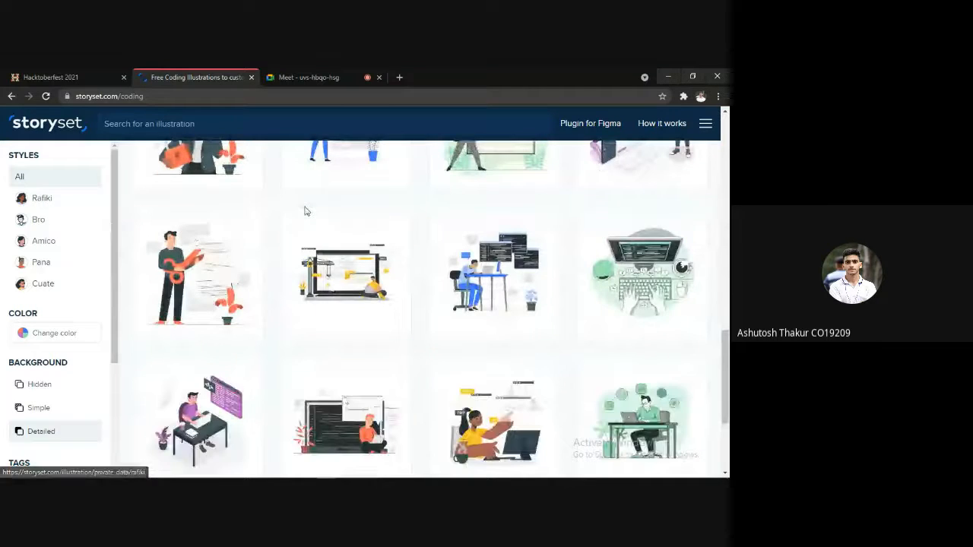
pyautogui.scroll(-4, 306, 212)
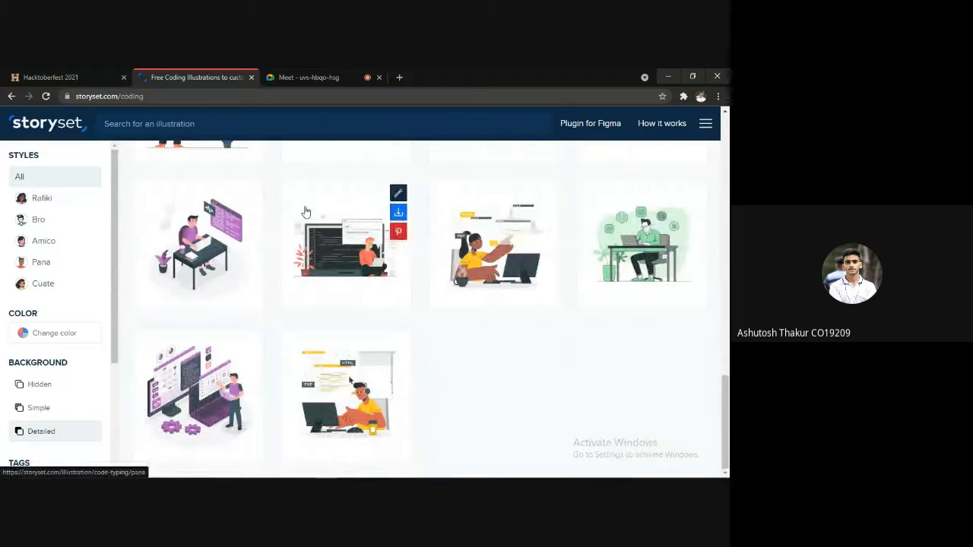
pyautogui.click(505, 250)
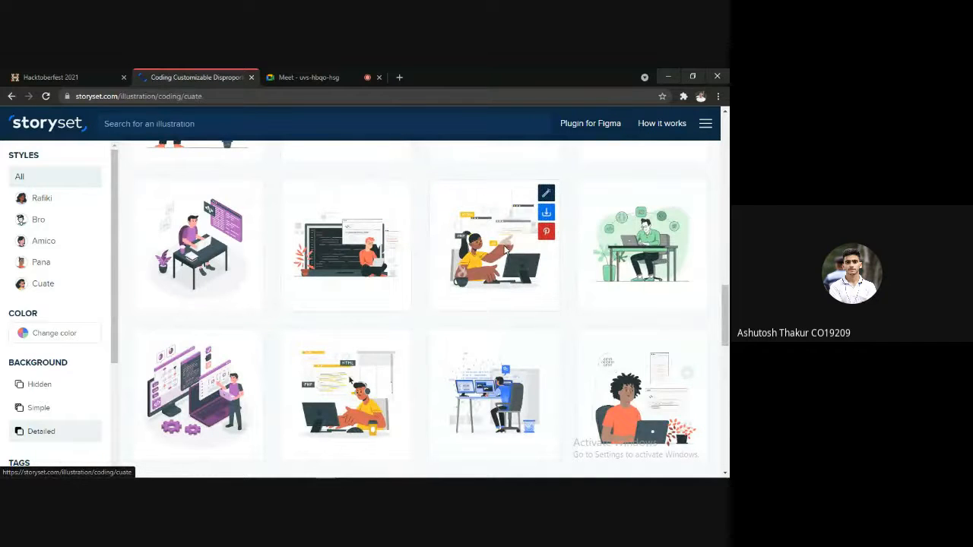
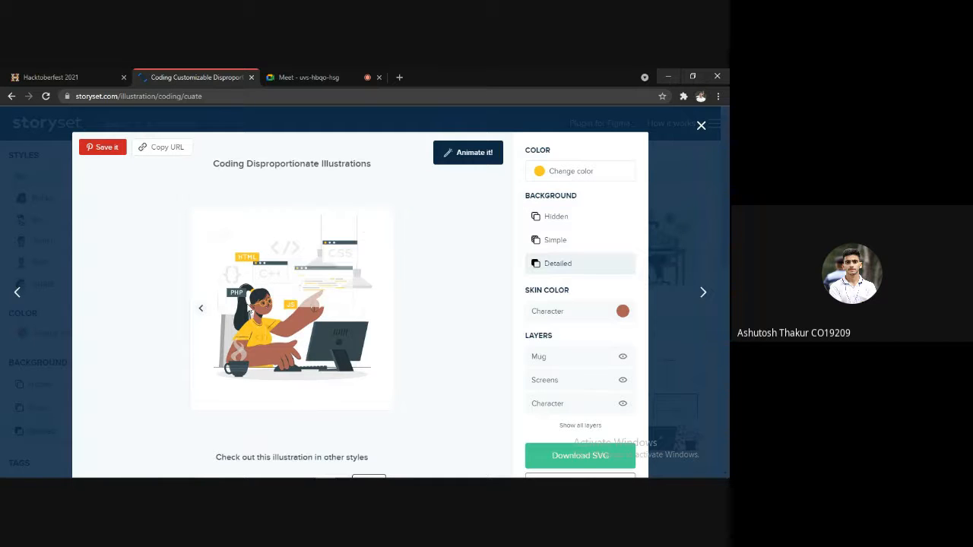
pyautogui.click(561, 171)
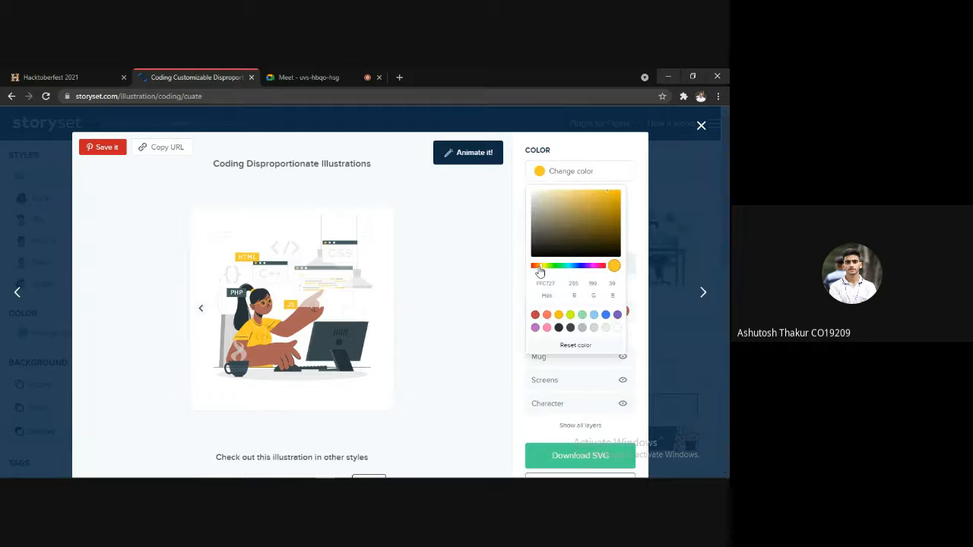
pyautogui.click(537, 266)
# Switch to Illustrator, sample the "hacktober fest" orange onto the flower ornament beside "2021", and copy its hex code F74700.
pyautogui.hotkey('alt', 'Tab')
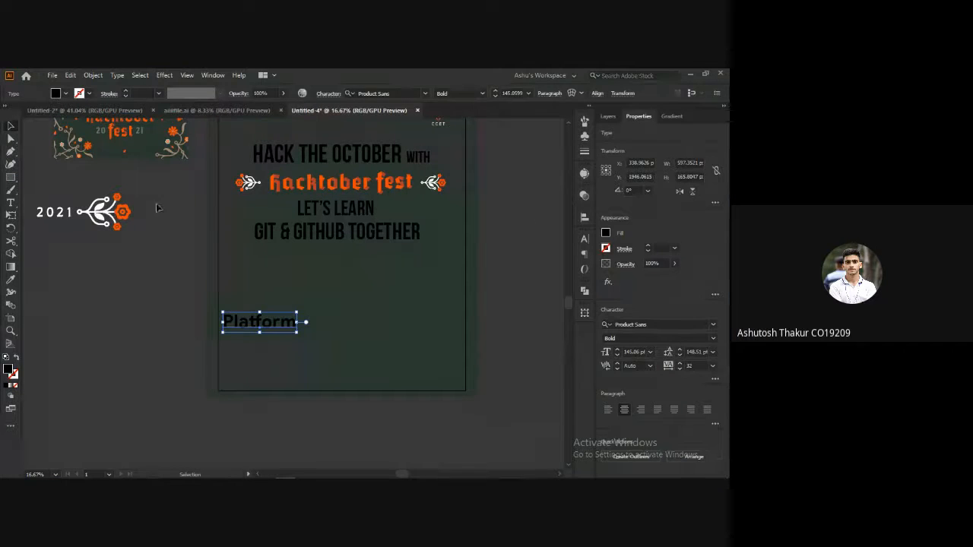
pyautogui.click(121, 213)
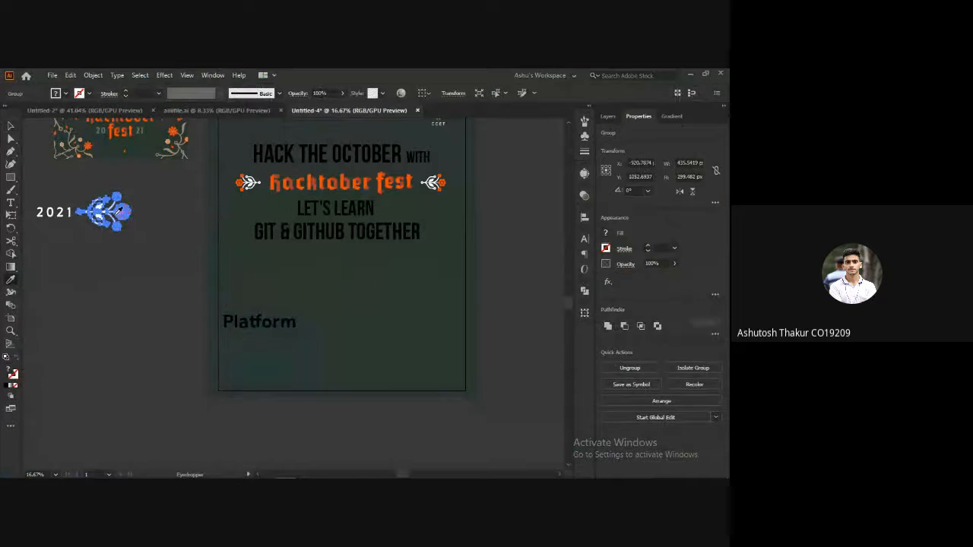
pyautogui.click(278, 176)
pyautogui.press('v')
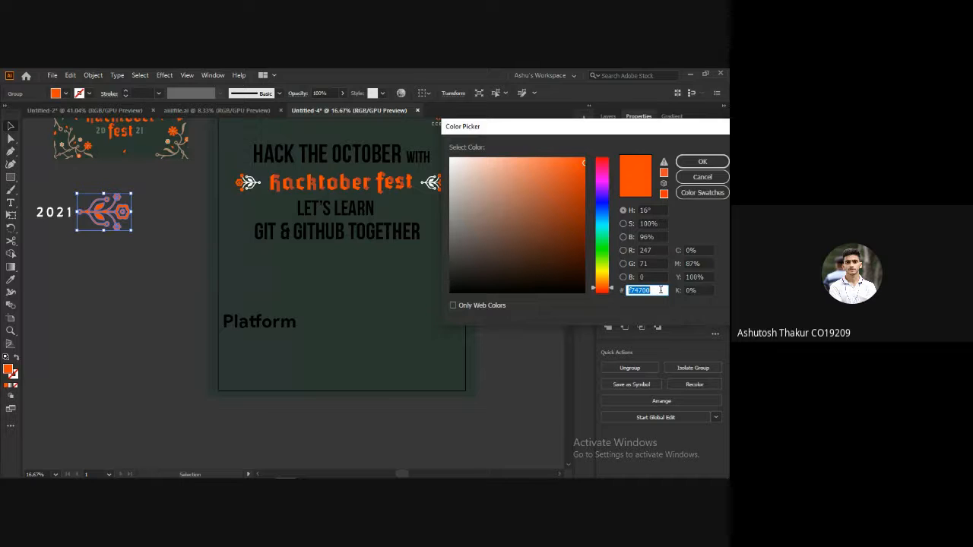
# Return to Storyset in Chrome, set the illustration's color to F74700, and reopen its color picker.
pyautogui.hotkey('alt', 'Tab')
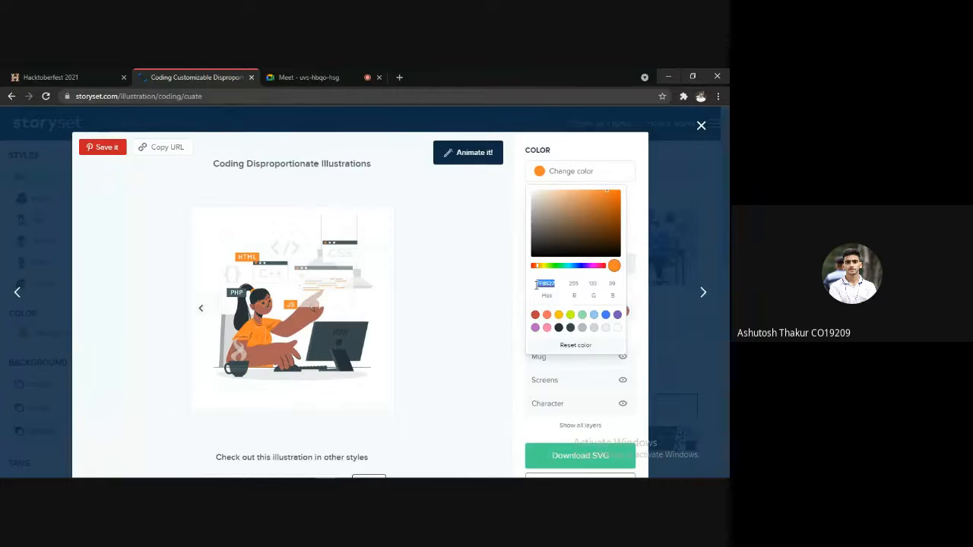
pyautogui.write('F74700')
pyautogui.click(498, 319)
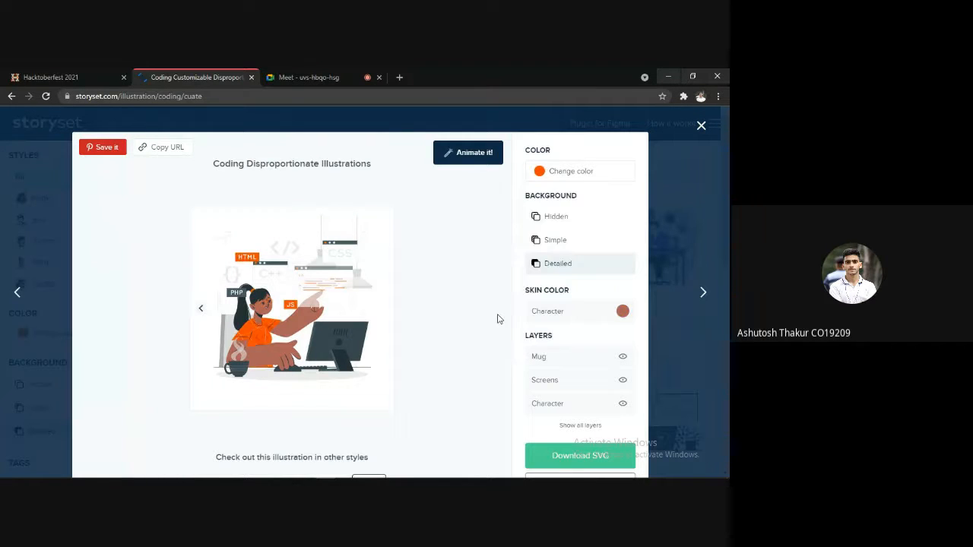
pyautogui.click(566, 172)
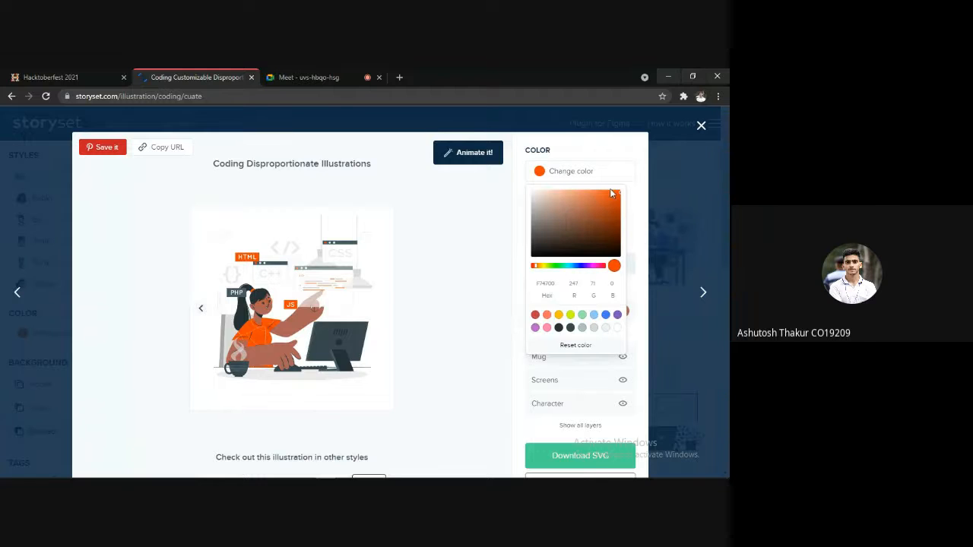
# Adjust the illustration's color to FD5E1E and download the illustration as an SVG.
pyautogui.moveTo(611, 196); pyautogui.dragTo(610, 197)
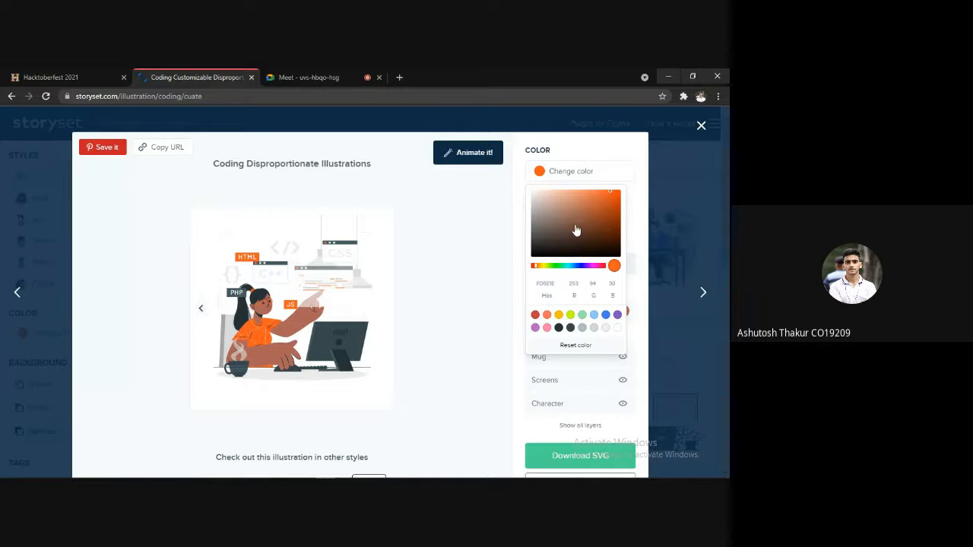
pyautogui.click(491, 354)
pyautogui.click(571, 462)
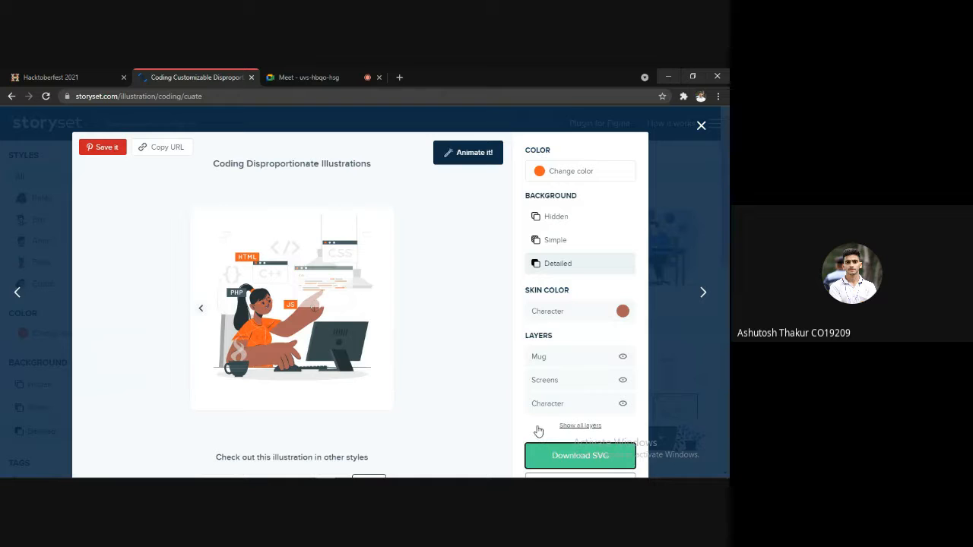
pyautogui.scroll(-1, 464, 395)
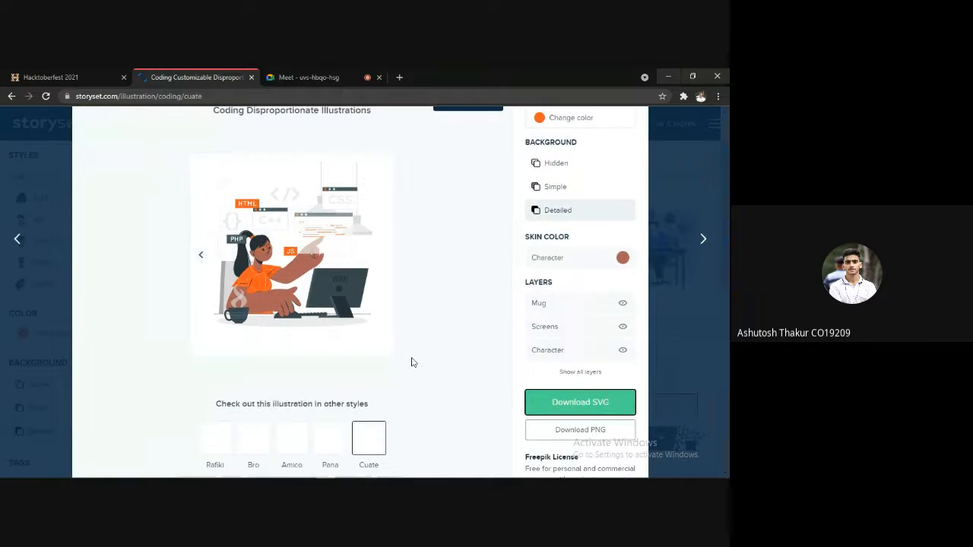
pyautogui.click(113, 462)
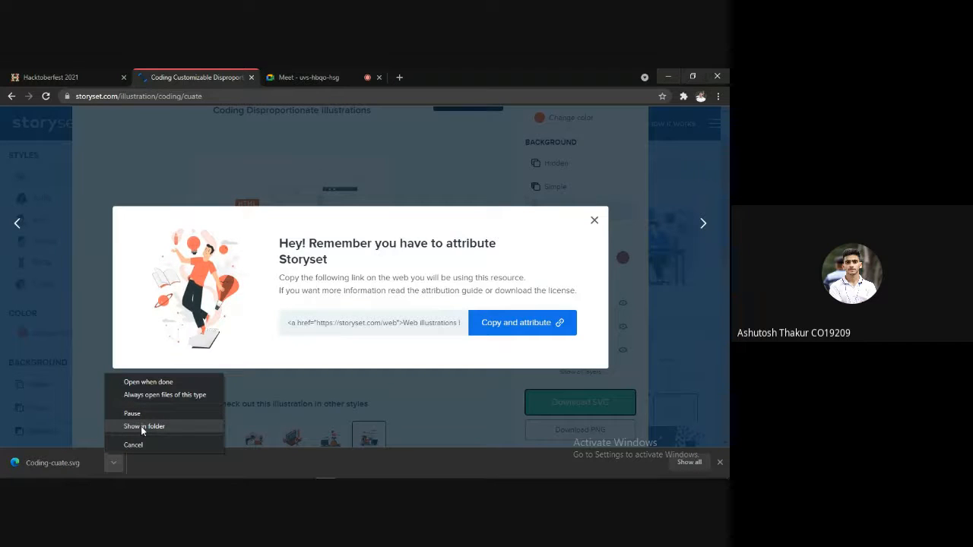
pyautogui.click(596, 222)
pyautogui.click(596, 222)
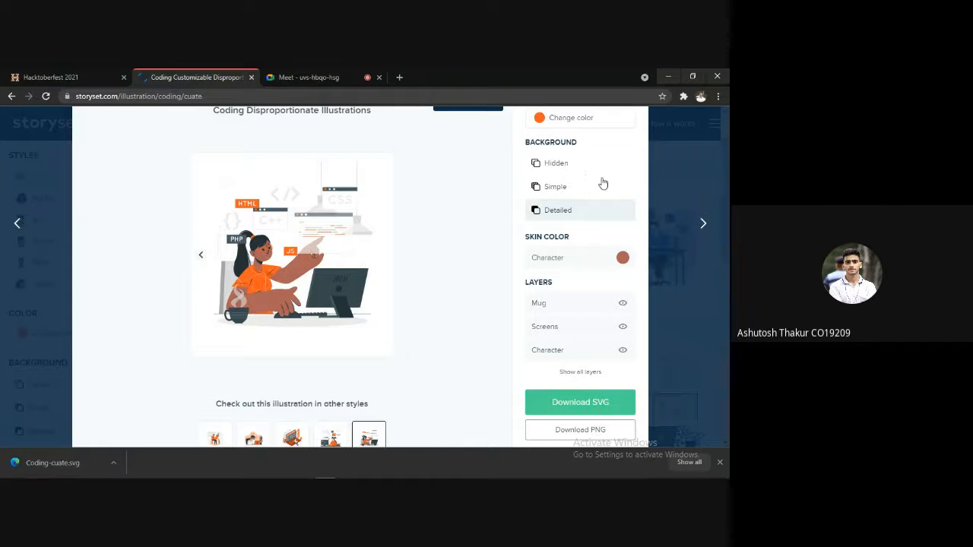
# Locate the downloaded Coding-cuate SVG in its folder and open it in Illustrator as a separate document.
pyautogui.click(113, 463)
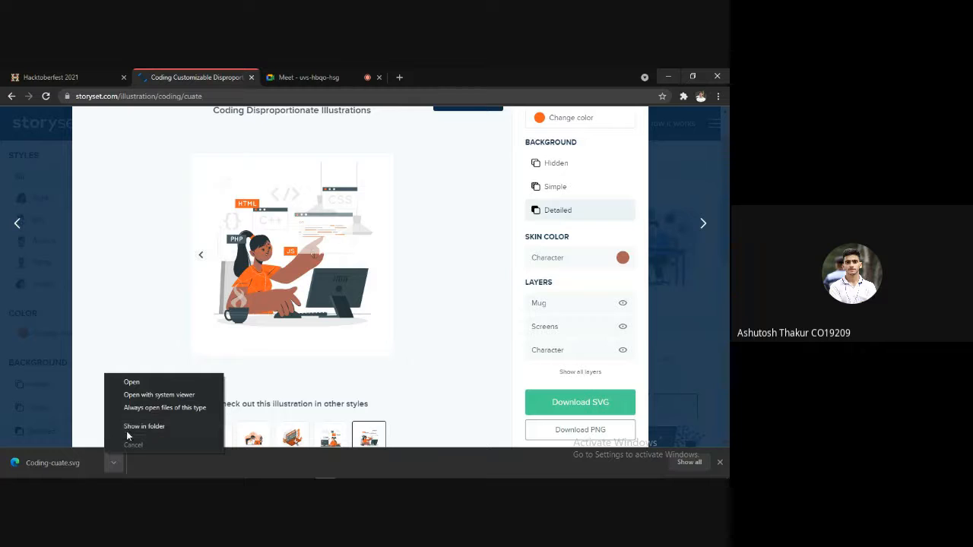
pyautogui.click(130, 427)
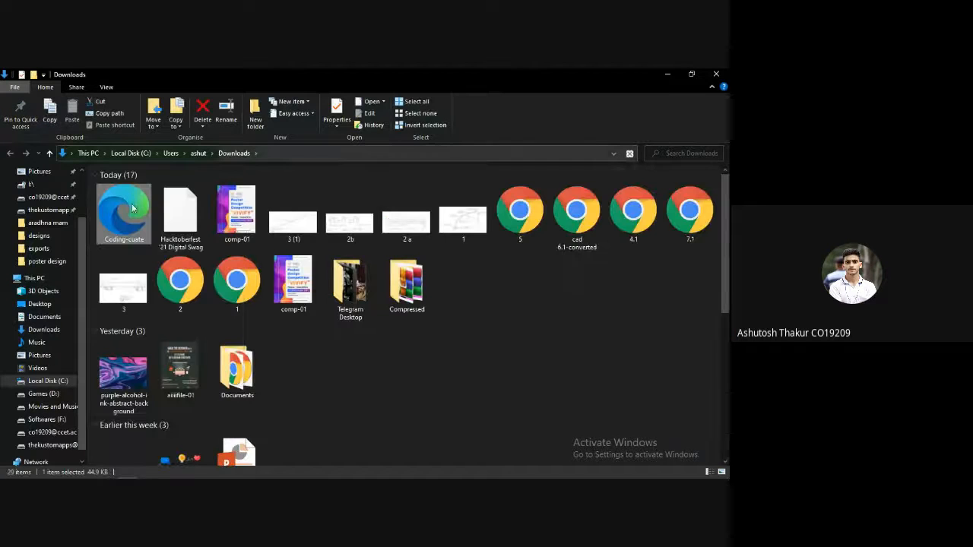
pyautogui.moveTo(132, 208); pyautogui.dragTo(465, 111)
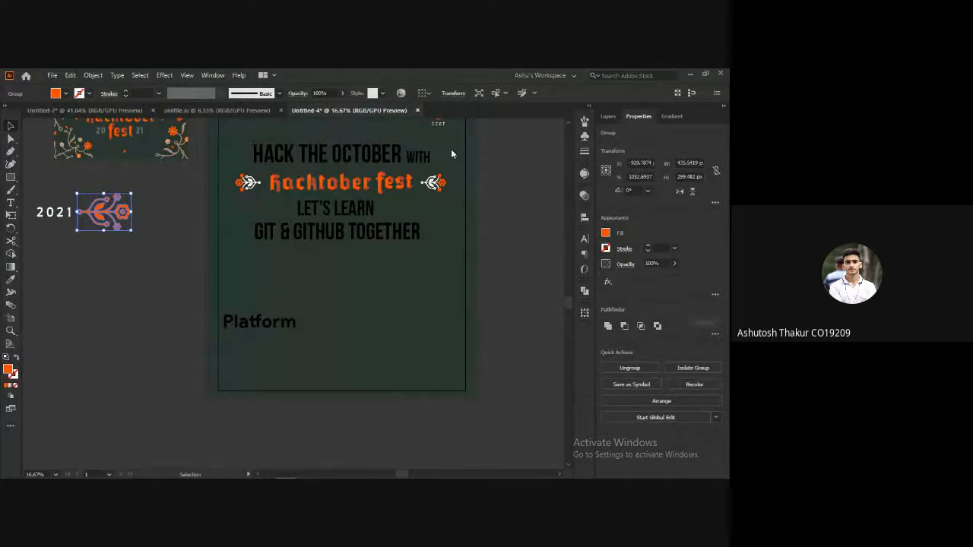
pyautogui.moveTo(451, 149); pyautogui.dragTo(451, 149)
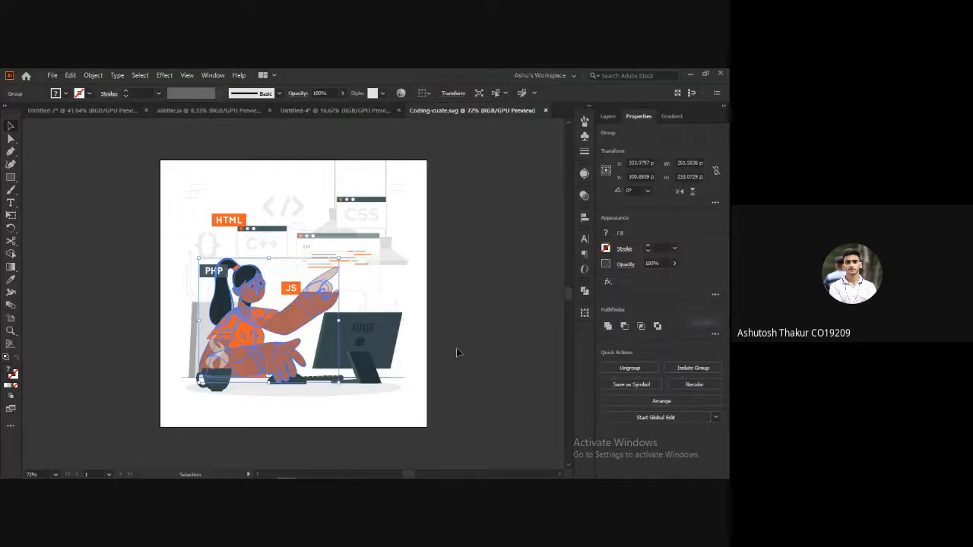
# Group all the illustration artwork and copy it into the Untitled-4 document, placing it outside the poster below the "2021" ornament.
pyautogui.hotkey('ctrl', 'a')
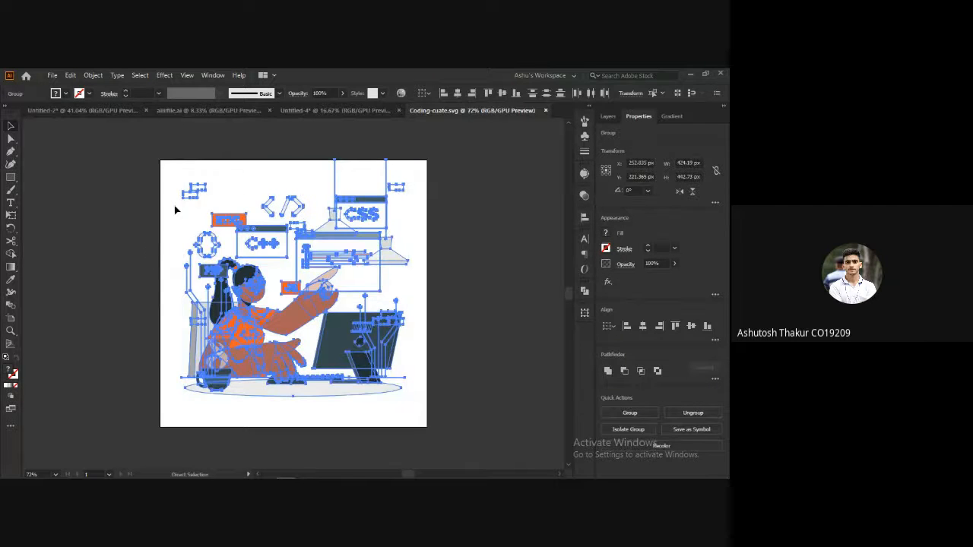
pyautogui.hotkey('ctrl', 'g')
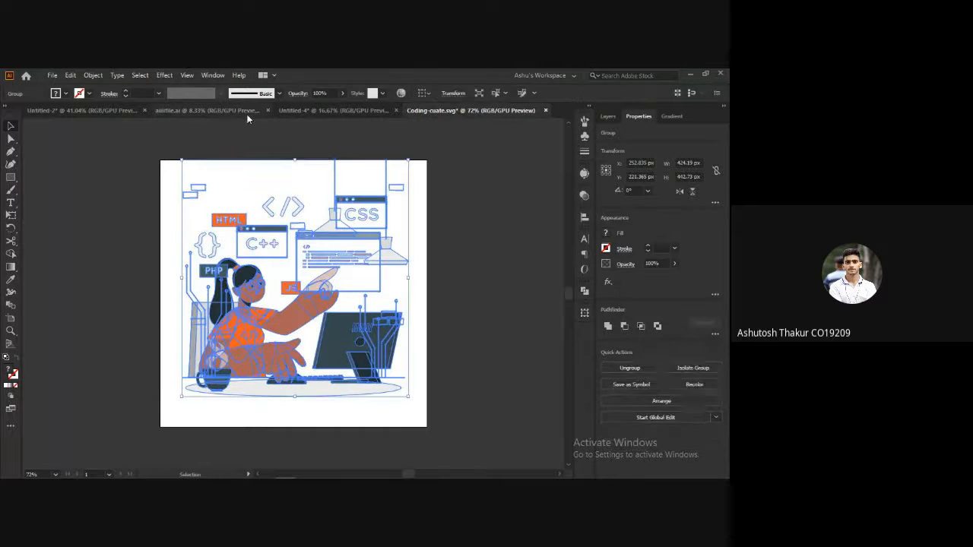
pyautogui.click(296, 113)
pyautogui.press('a')
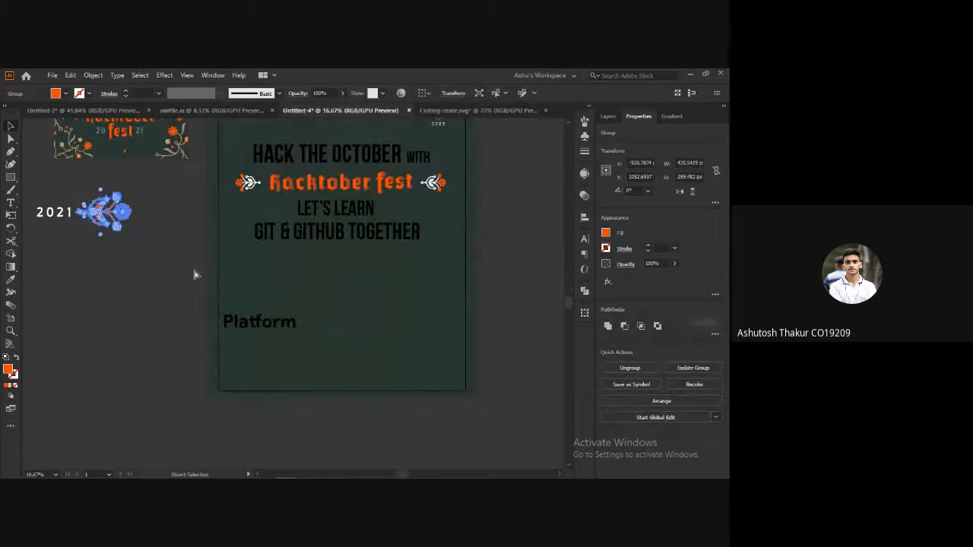
pyautogui.hotkey('ctrl', 'v')
pyautogui.moveTo(298, 295); pyautogui.dragTo(105, 328)
# Scale the poster's whole title block down to about 1410 px wide and nudge it upward.
pyautogui.scroll(1, 346, 245)
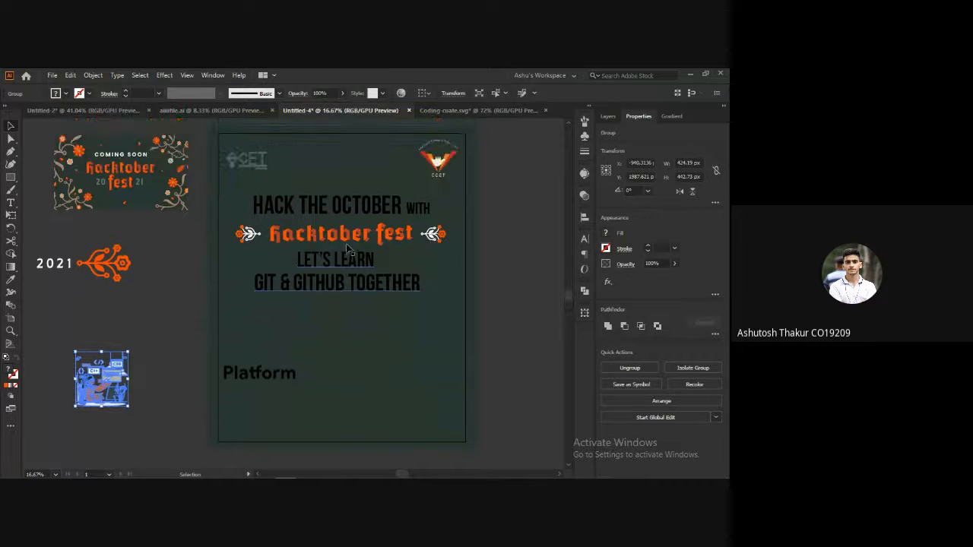
pyautogui.scroll(1, 346, 250)
pyautogui.click(342, 306)
pyautogui.keyDown('shift'); pyautogui.click(354, 259); pyautogui.keyUp('shift')
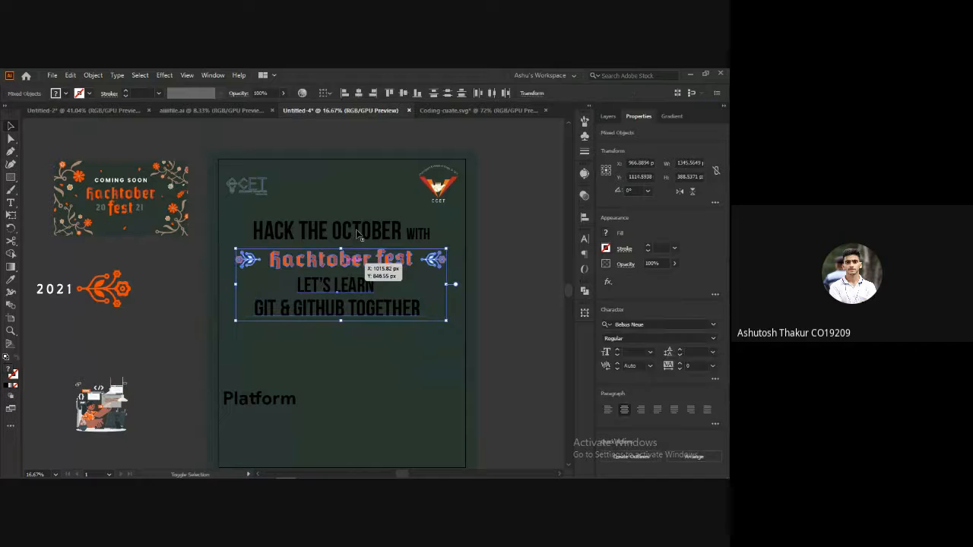
pyautogui.keyDown('shift'); pyautogui.click(357, 233); pyautogui.keyUp('shift')
pyautogui.moveTo(447, 218); pyautogui.dragTo(429, 228)
pyautogui.hotkey('shift', 'Up')
pyautogui.hotkey('shift', 'Up')
pyautogui.hotkey('shift', 'Up')
pyautogui.hotkey('shift', 'Up')
pyautogui.hotkey('shift', 'Up')
pyautogui.hotkey('shift', 'Up')
pyautogui.hotkey('shift', 'Up')
pyautogui.hotkey('shift', 'Up')
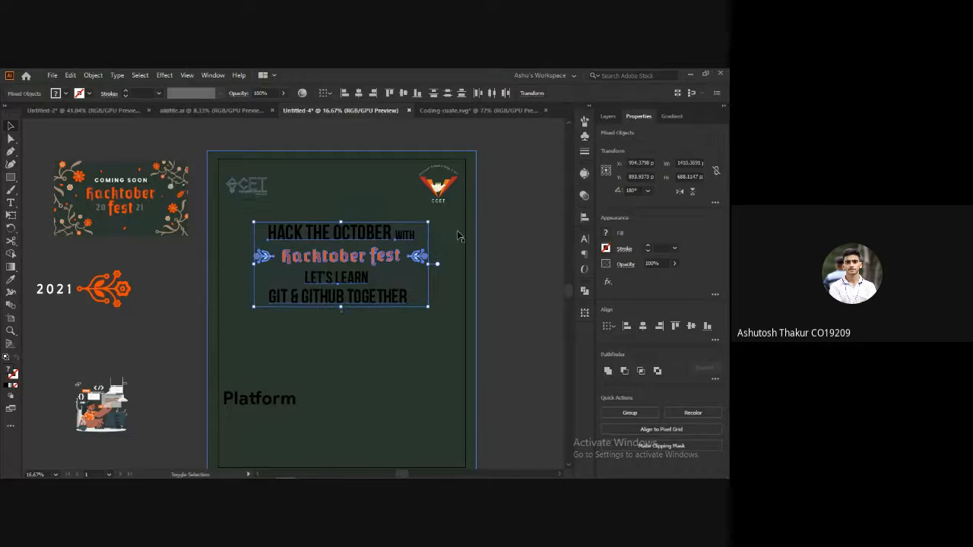
# Place the illustration below the poster title, enlarged to about 850 × 887 px, and move the "Platform" text off the artboard.
pyautogui.moveTo(92, 410); pyautogui.dragTo(286, 393)
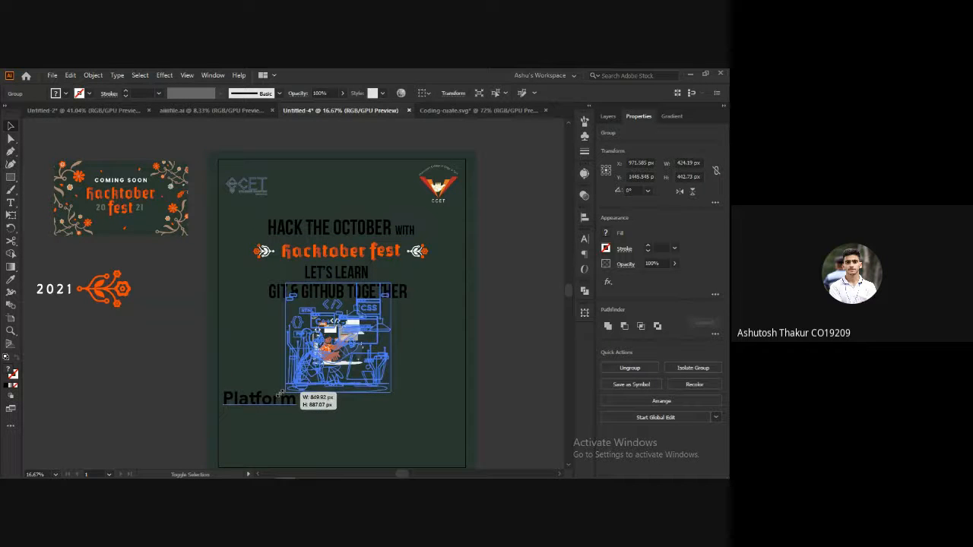
pyautogui.scroll(-3, 448, 314)
pyautogui.moveTo(224, 299); pyautogui.dragTo(70, 322)
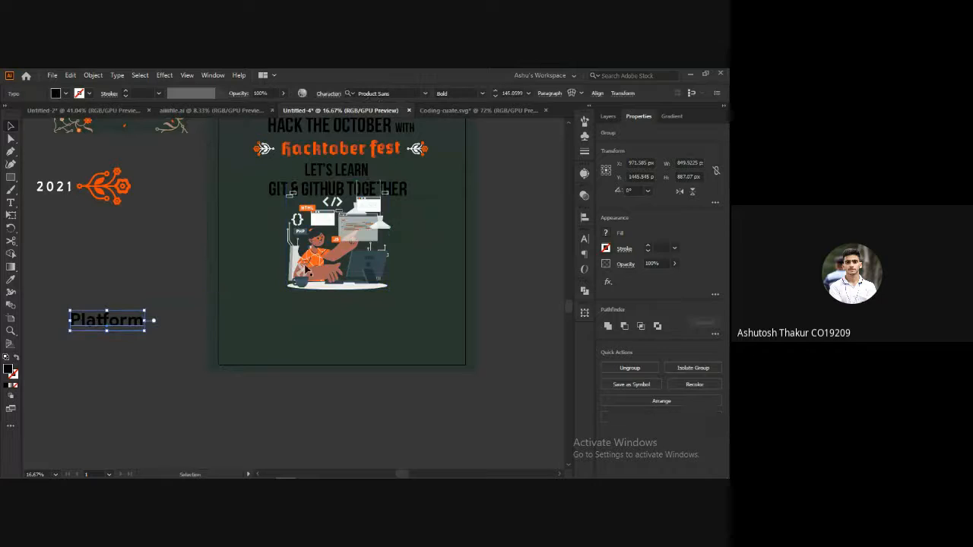
# Move all the title lines further up to make room above the illustration.
pyautogui.scroll(2, 342, 304)
pyautogui.click(342, 220)
pyautogui.keyDown('shift'); pyautogui.click(339, 214); pyautogui.keyUp('shift')
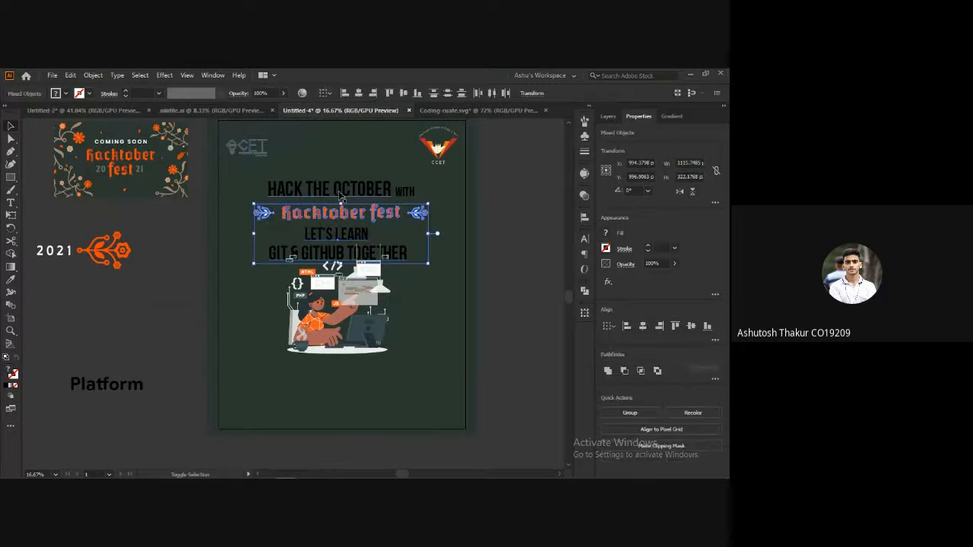
pyautogui.keyDown('shift'); pyautogui.click(338, 190); pyautogui.keyUp('shift')
pyautogui.hotkey('shift', 'Up')
pyautogui.hotkey('shift', 'Up')
pyautogui.hotkey('shift', 'Up')
pyautogui.hotkey('shift', 'Up')
pyautogui.hotkey('shift', 'Up')
pyautogui.hotkey('shift', 'Up')
pyautogui.hotkey('shift', 'Up')
pyautogui.hotkey('shift', 'Up')
pyautogui.hotkey('shift', 'Up')
pyautogui.hotkey('shift', 'Up')
pyautogui.hotkey('shift', 'Up')
pyautogui.hotkey('shift', 'Up')
pyautogui.hotkey('shift', 'Up')
pyautogui.hotkey('shift', 'Up')
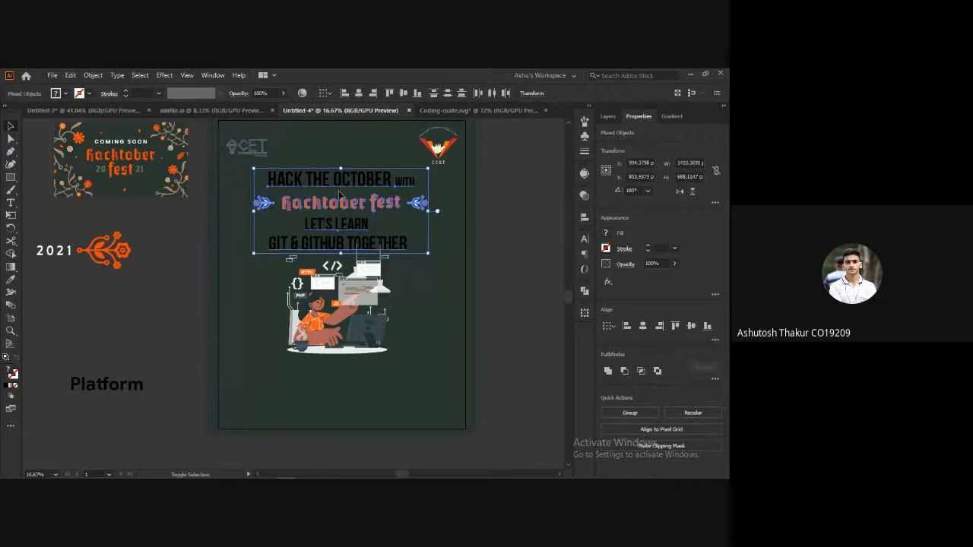
pyautogui.click(332, 291)
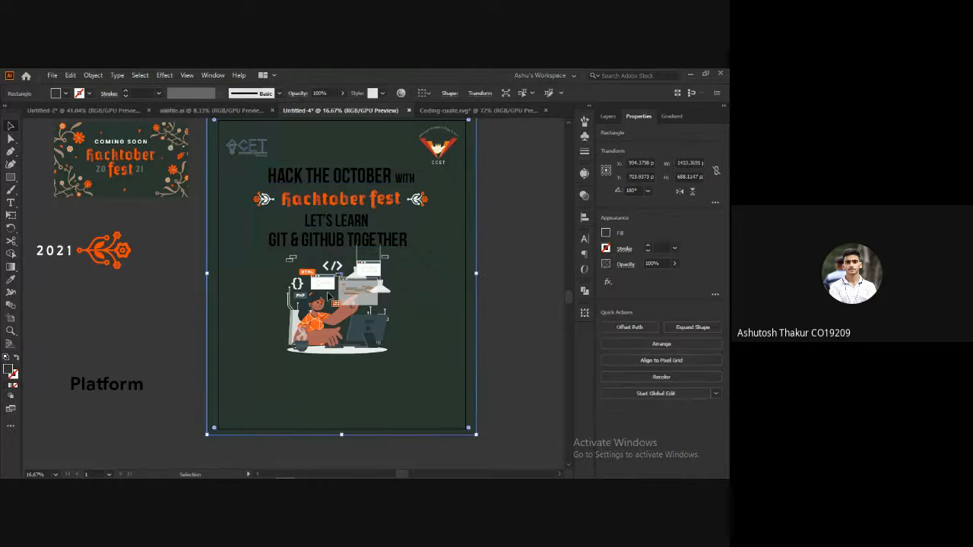
pyautogui.click(357, 297)
pyautogui.hotkey('ctrl', '=')
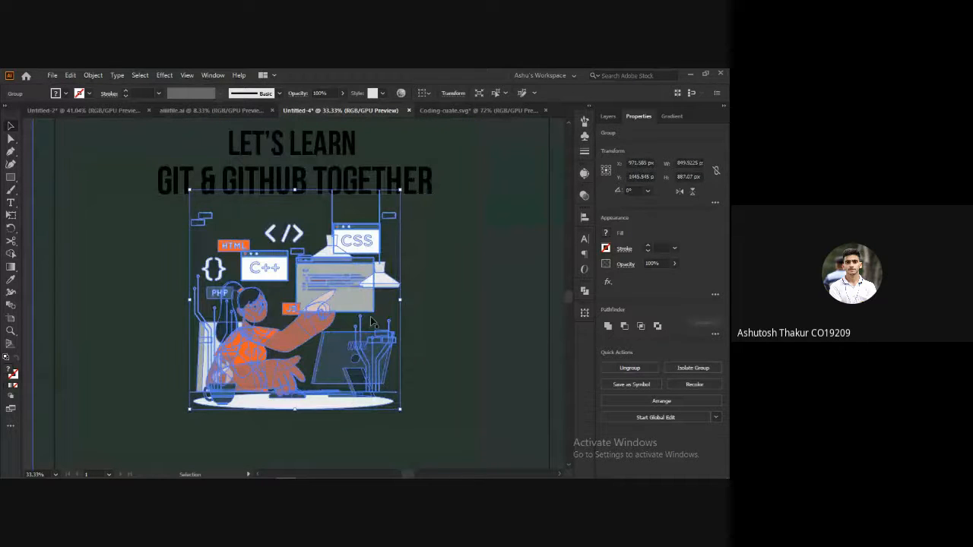
pyautogui.doubleClick(271, 409)
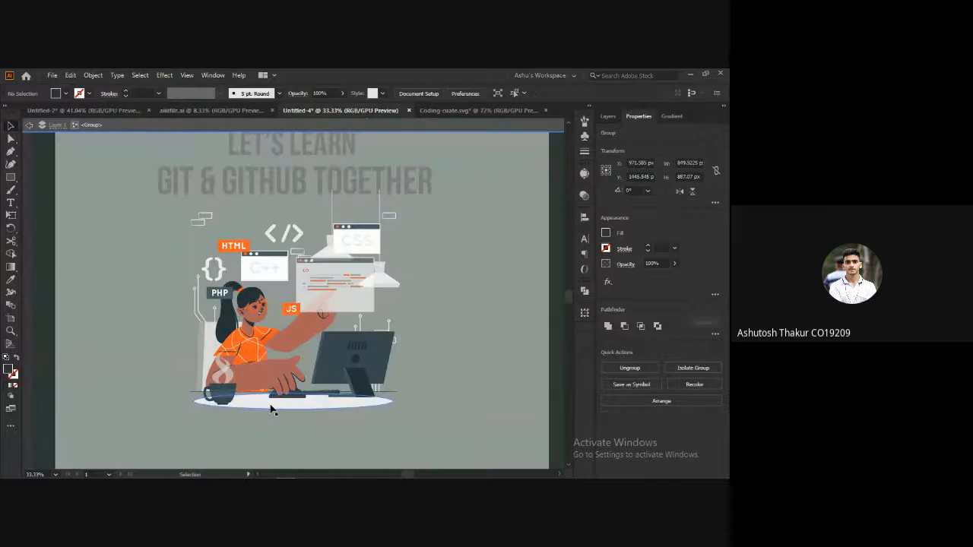
pyautogui.scroll(-2, 291, 327)
pyautogui.doubleClick(44, 292)
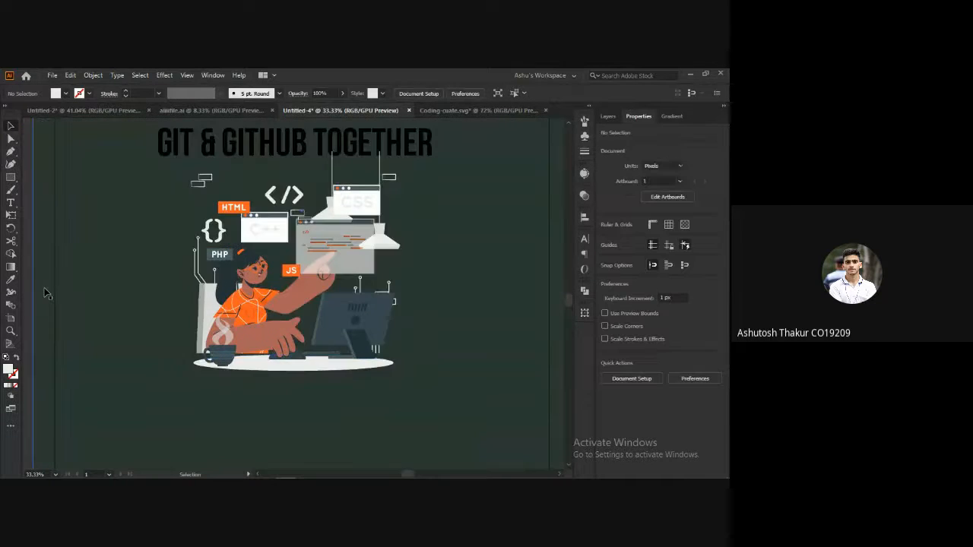
# Shrink the coding illustration to about 822 × 858 px and shift it slightly under the title.
pyautogui.scroll(-3, 46, 292)
pyautogui.moveTo(137, 286); pyautogui.dragTo(250, 299)
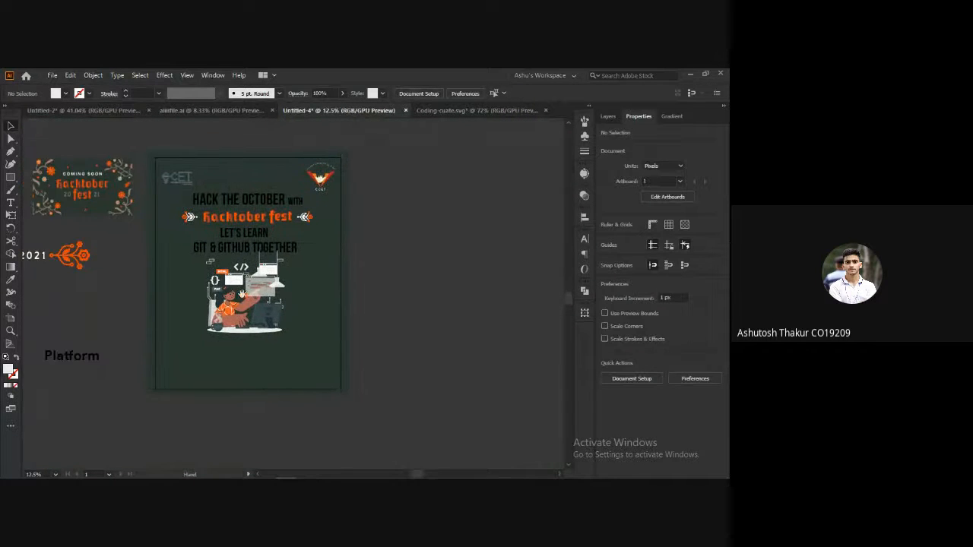
pyautogui.click(250, 299)
pyautogui.moveTo(285, 251)
pyautogui.mouseDown()
pyautogui.moveTo(296, 244)
pyautogui.moveTo(285, 253)
pyautogui.mouseUp()
pyautogui.moveTo(249, 293); pyautogui.dragTo(254, 294)
pyautogui.hotkey('ctrl', 'shift', 'a')
# Ungroup the coding illustration into its component groups.
pyautogui.scroll(2, 253, 297)
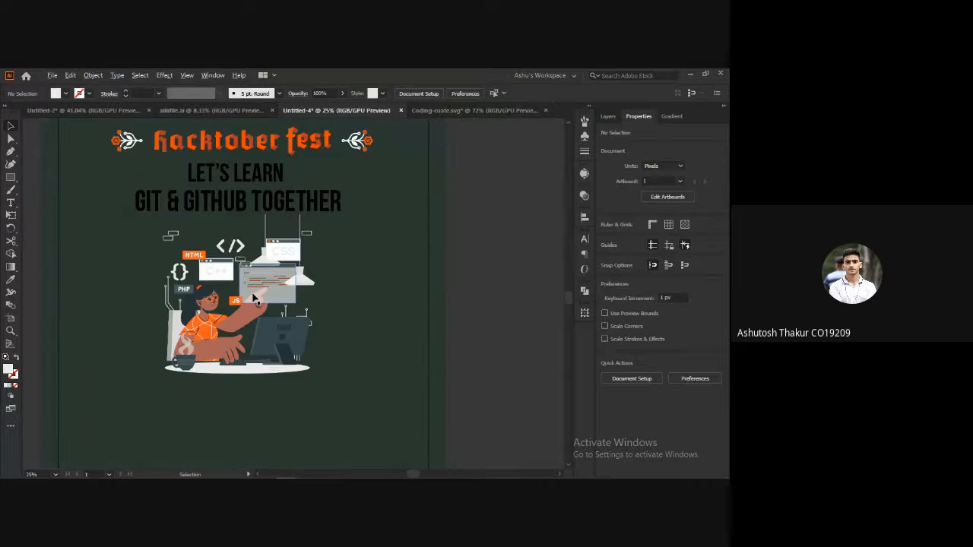
pyautogui.scroll(2, 253, 297)
pyautogui.scroll(-1, 357, 316)
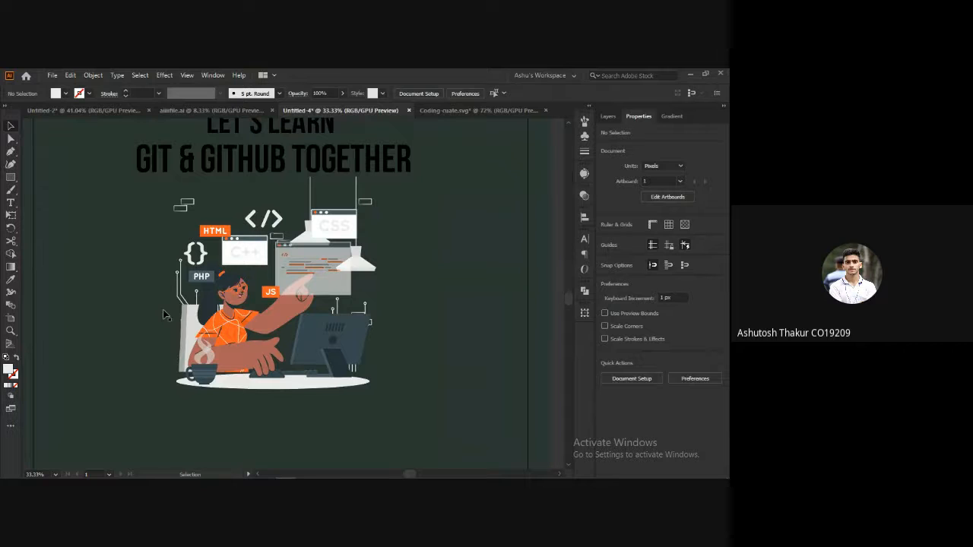
pyautogui.rightClick(290, 280)
pyautogui.click(151, 287)
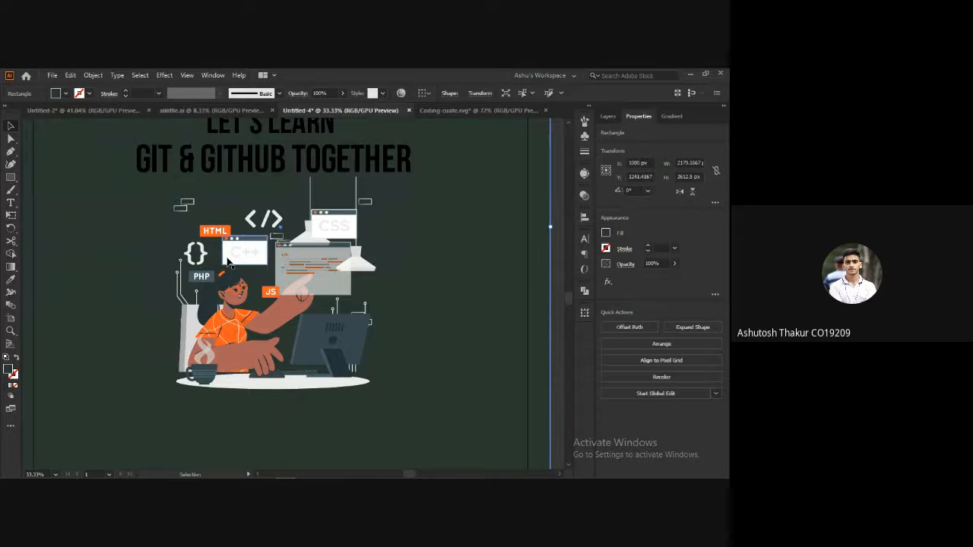
pyautogui.click(228, 261)
pyautogui.rightClick(239, 257)
pyautogui.press('Escape')
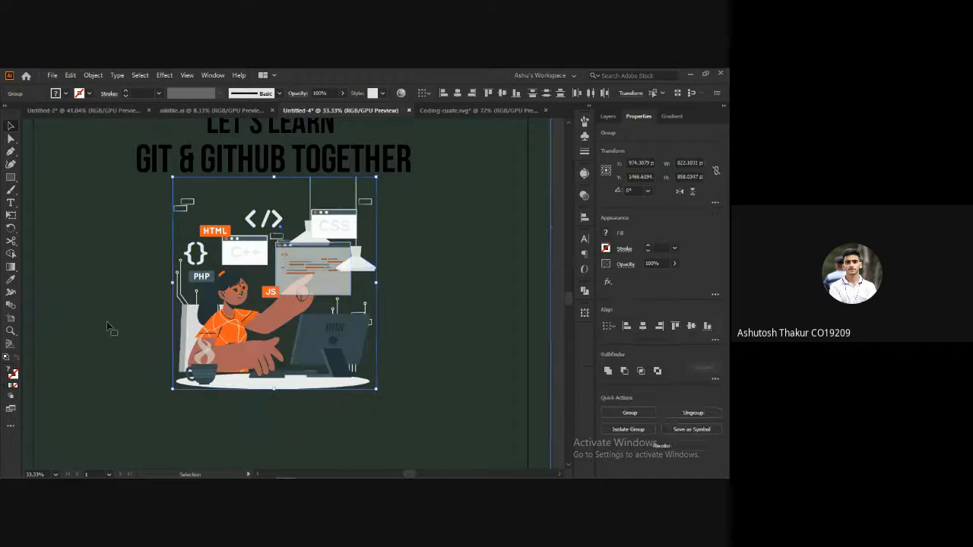
# Try to break apart the floating-screens group and move a piece of the CSS window, undoing the changes.
pyautogui.click(107, 327)
pyautogui.click(335, 219)
pyautogui.rightClick(331, 214)
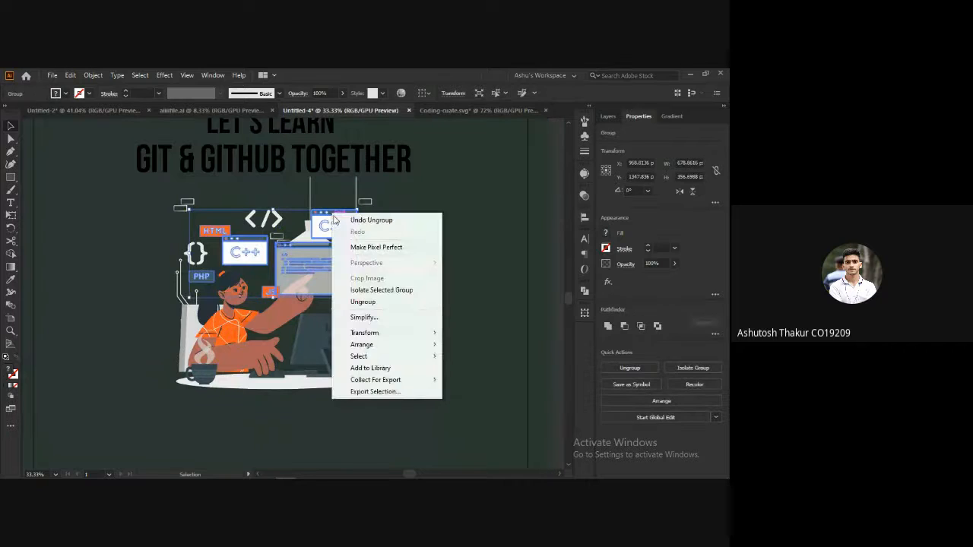
pyautogui.click(363, 302)
pyautogui.moveTo(328, 217); pyautogui.dragTo(364, 215)
pyautogui.hotkey('ctrl', 'z')
pyautogui.click(336, 226)
pyautogui.scroll(2, 335, 226)
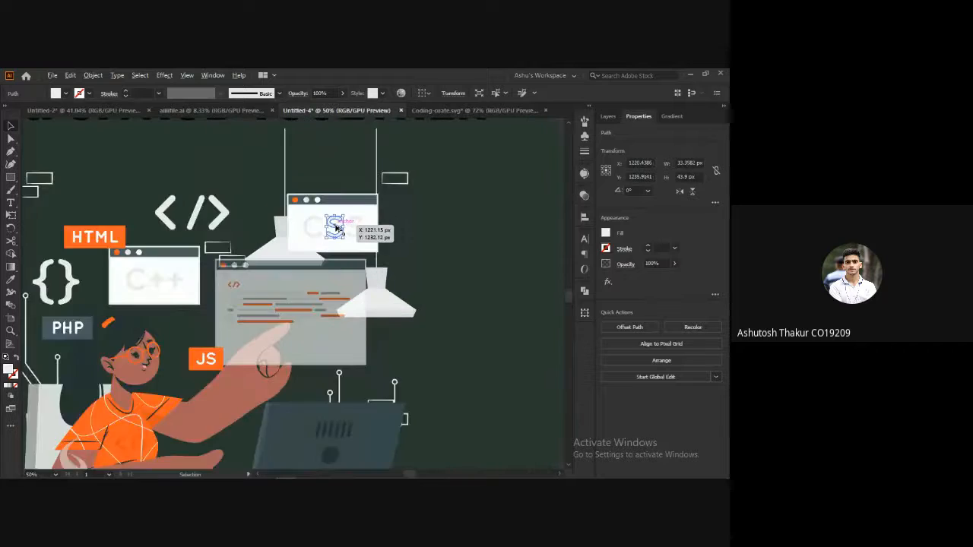
pyautogui.scroll(2, 335, 227)
pyautogui.click(332, 223)
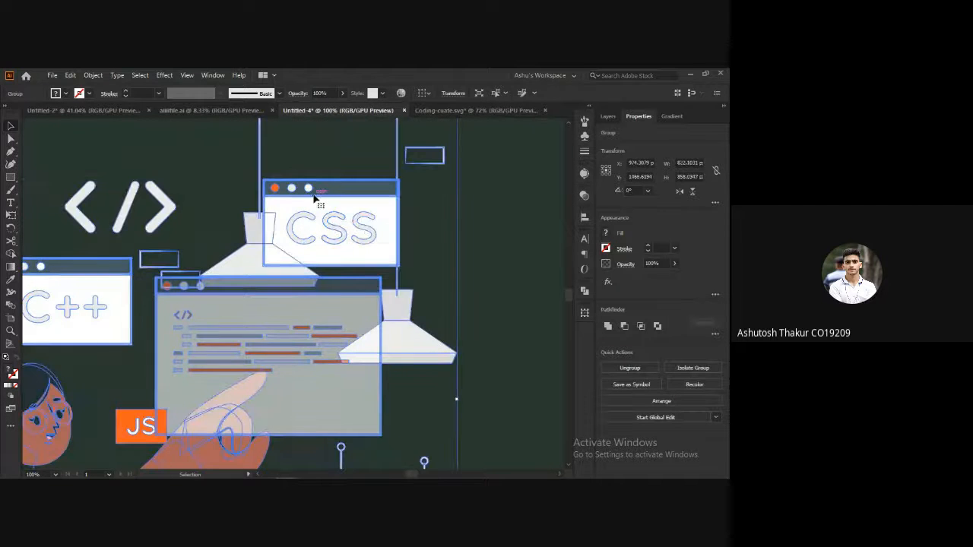
# Ungroup the whole illustration and test moving the floating-screens group aside, undoing that move.
pyautogui.scroll(-2, 319, 218)
pyautogui.rightClick(319, 218)
pyautogui.click(344, 306)
pyautogui.click(398, 288)
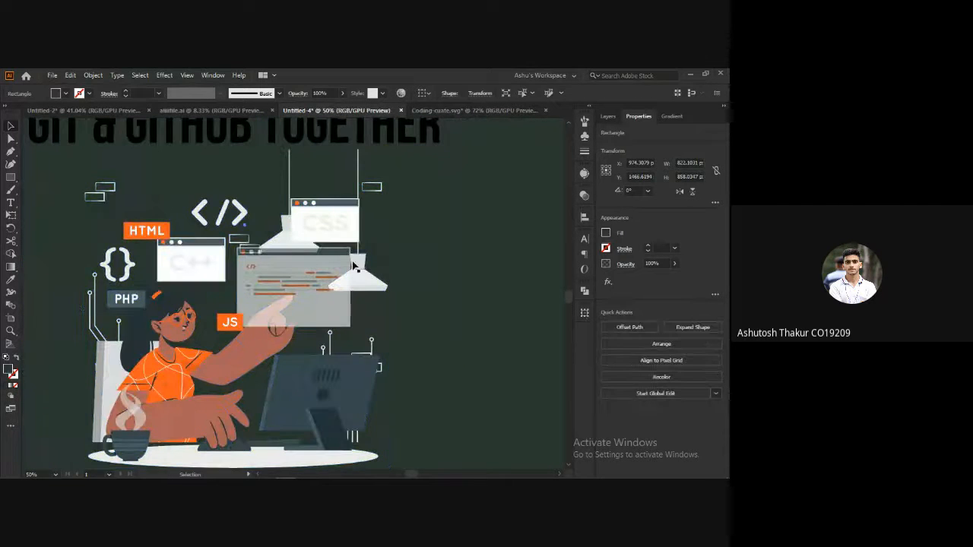
pyautogui.moveTo(329, 219); pyautogui.dragTo(462, 251)
pyautogui.hotkey('ctrl', 'z')
# Delete the background group of circuit lines, hanging lamps and code symbols from the illustration.
pyautogui.scroll(-2, 462, 251)
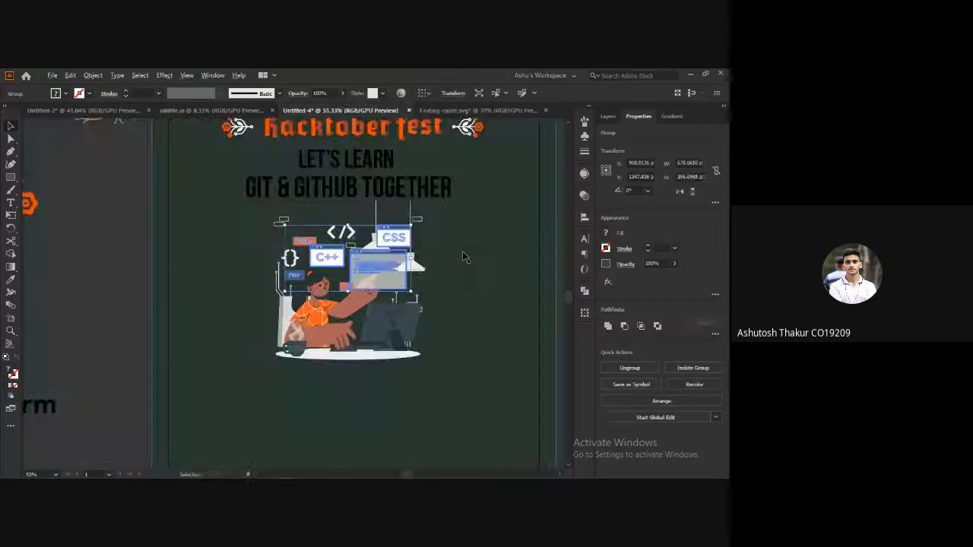
pyautogui.moveTo(442, 282); pyautogui.dragTo(416, 291)
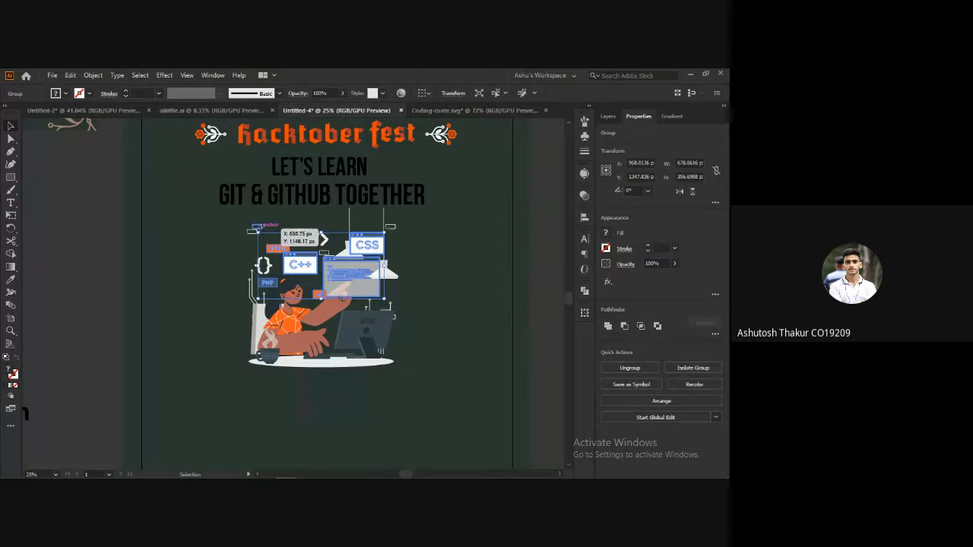
pyautogui.click(251, 234)
pyautogui.press('Delete')
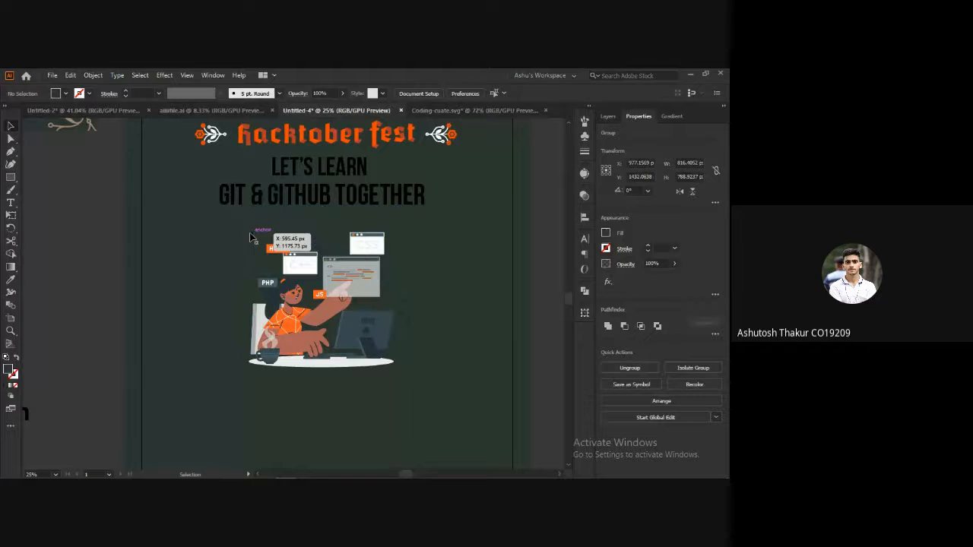
# Ungroup the floating-screens group of code windows and language tags in the poster illustration.
pyautogui.click(301, 263)
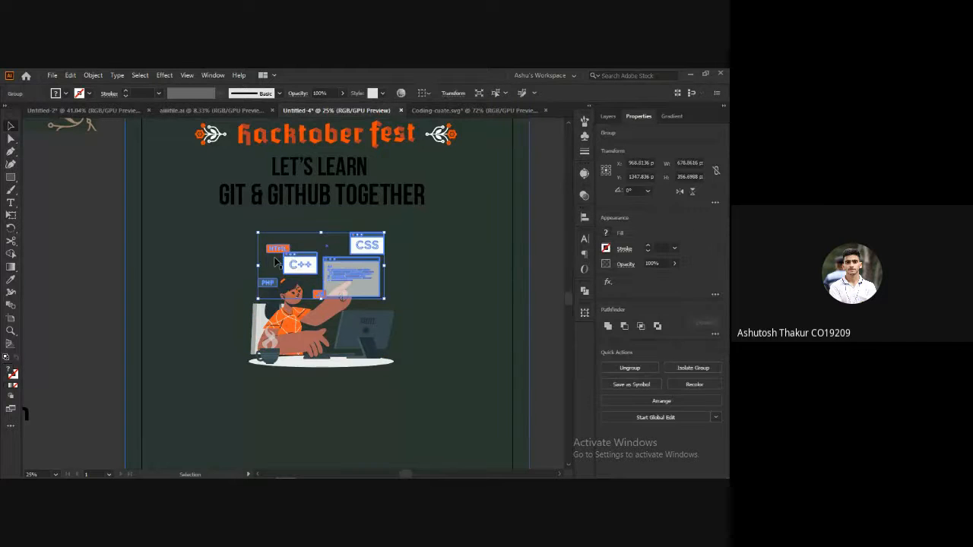
pyautogui.rightClick(284, 256)
pyautogui.click(319, 347)
# Lock the poster's dark green background rectangle.
pyautogui.click(390, 314)
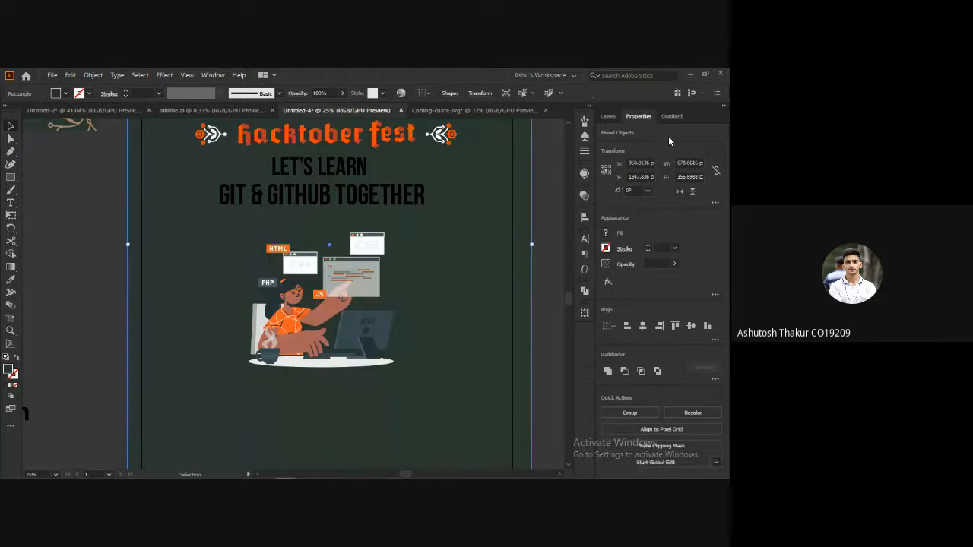
pyautogui.click(608, 116)
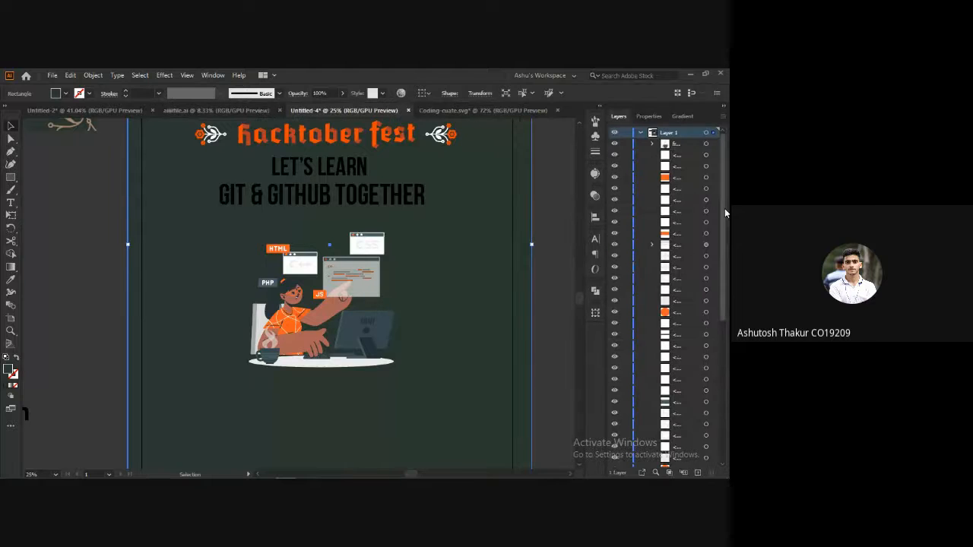
pyautogui.moveTo(725, 253); pyautogui.dragTo(724, 395)
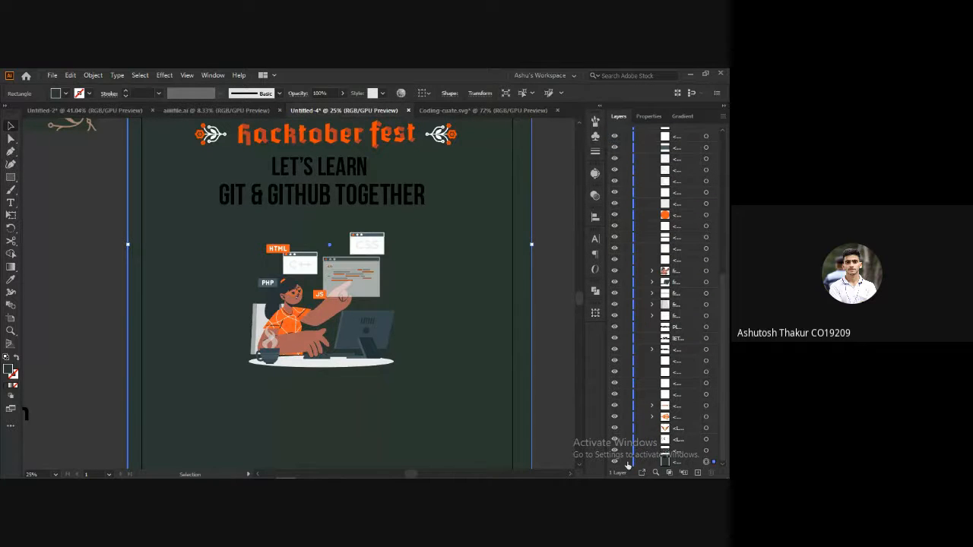
pyautogui.click(627, 461)
pyautogui.click(296, 264)
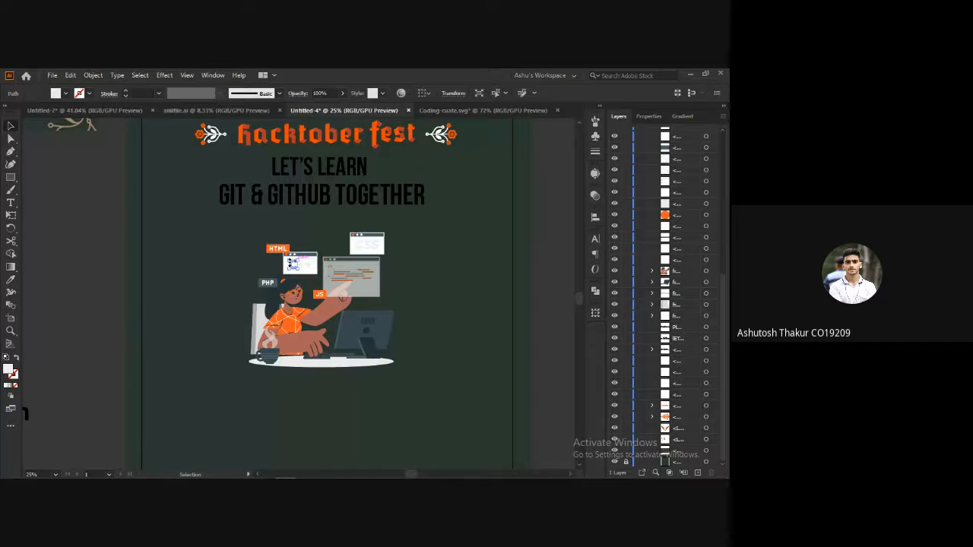
pyautogui.moveTo(320, 280); pyautogui.dragTo(323, 281)
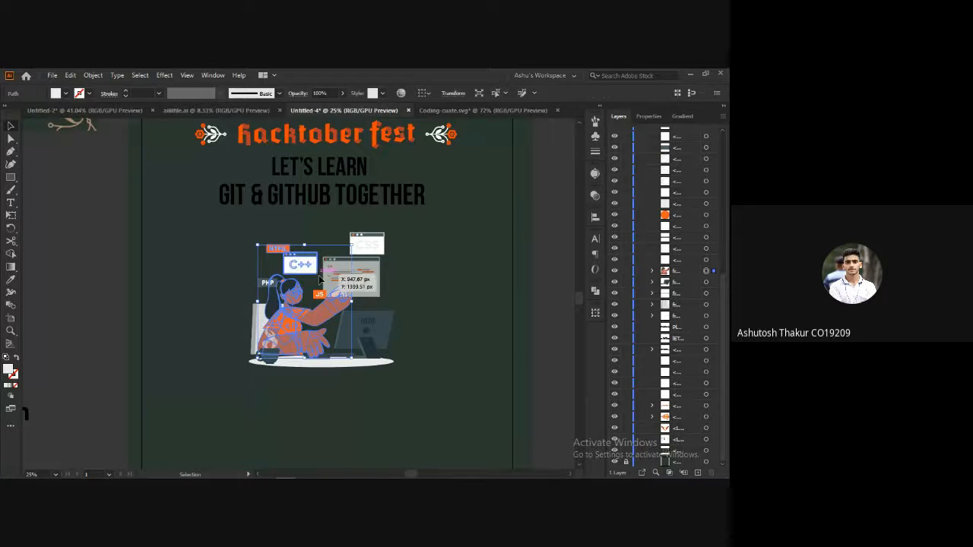
pyautogui.rightClick(288, 286)
# Move the C++ window with the HTML tag, and the PHP tag, to the left away from the woman.
pyautogui.click(262, 228)
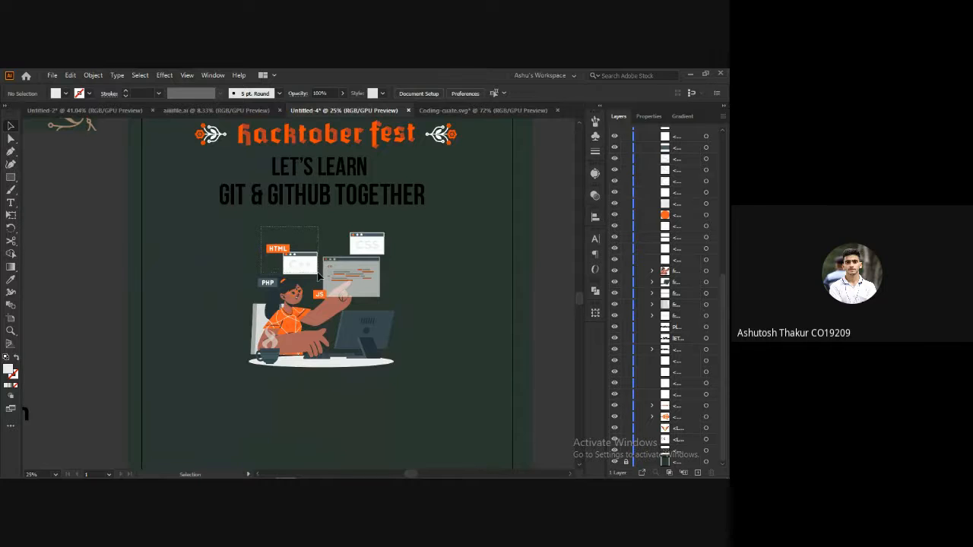
pyautogui.moveTo(318, 275); pyautogui.dragTo(243, 253)
pyautogui.moveTo(274, 289); pyautogui.dragTo(195, 297)
pyautogui.keyDown('shift'); pyautogui.click(282, 299); pyautogui.keyUp('shift')
# Move the CSS window out to the right and shift the code window slightly up and right above the pointing hand.
pyautogui.click(386, 245)
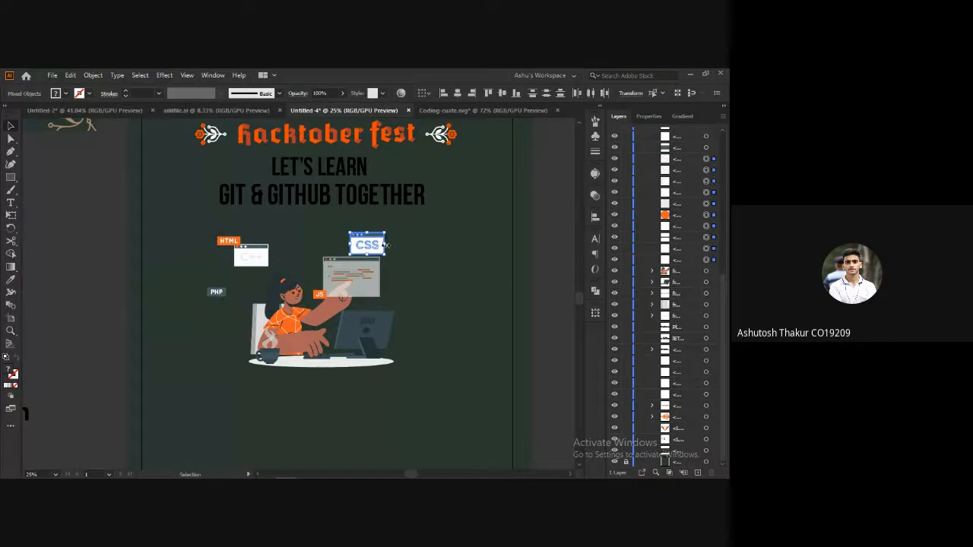
pyautogui.moveTo(370, 237); pyautogui.dragTo(437, 250)
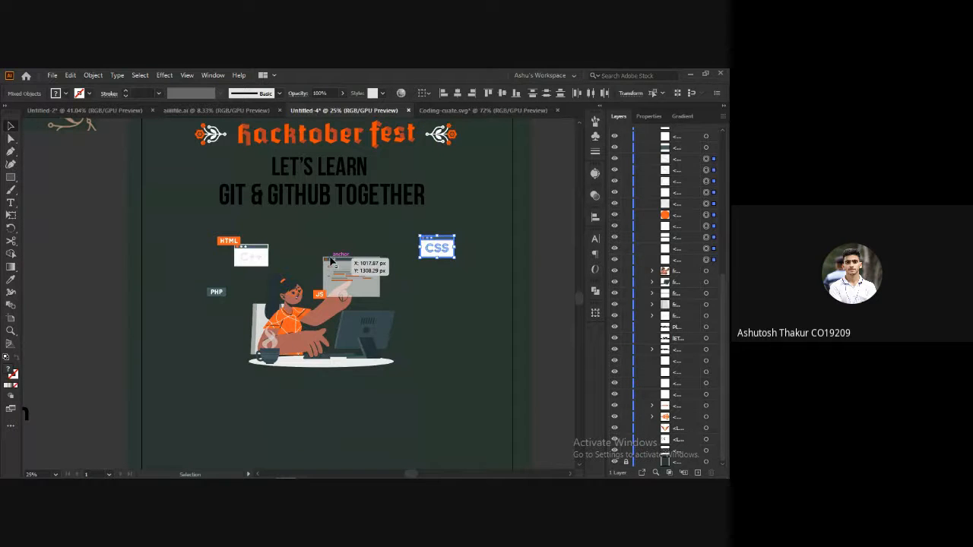
pyautogui.click(343, 264)
pyautogui.moveTo(344, 263); pyautogui.dragTo(351, 254)
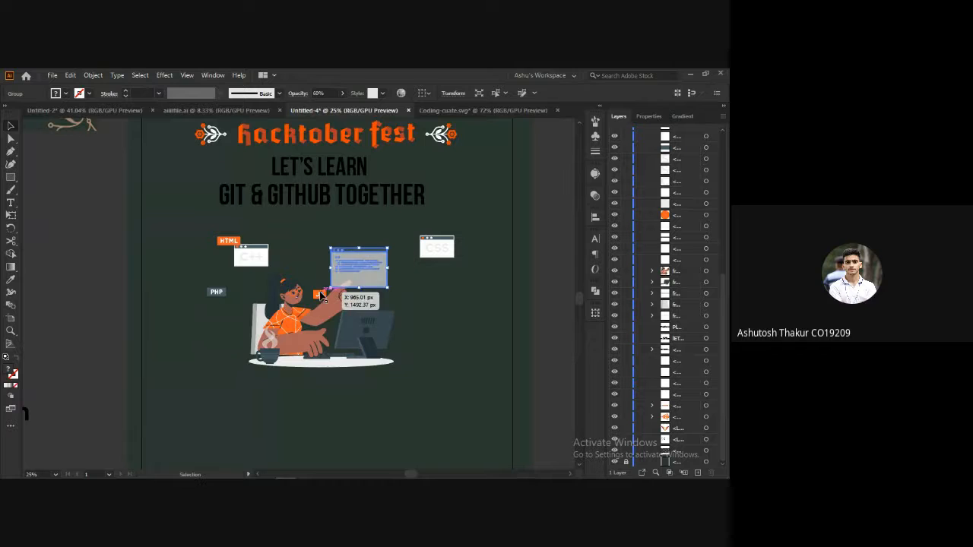
# Fill the white ellipse beneath the desk items with black and lower its opacity to 24%.
pyautogui.click(342, 364)
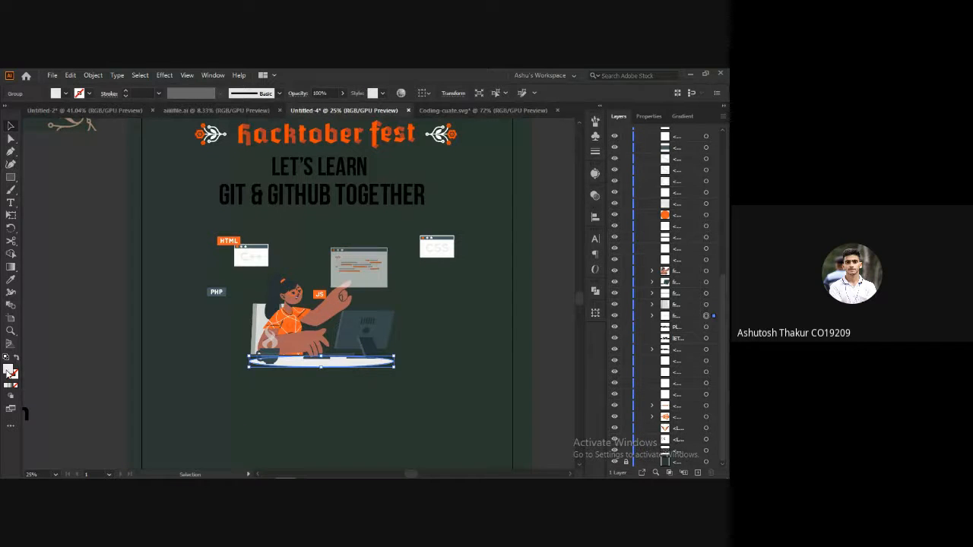
pyautogui.doubleClick(7, 371)
pyautogui.click(700, 161)
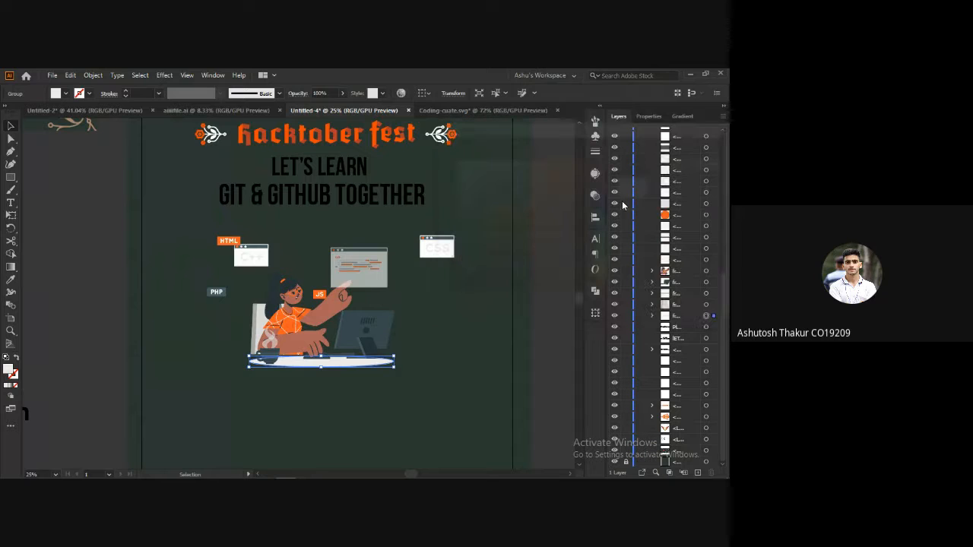
pyautogui.click(595, 195)
pyautogui.click(538, 221)
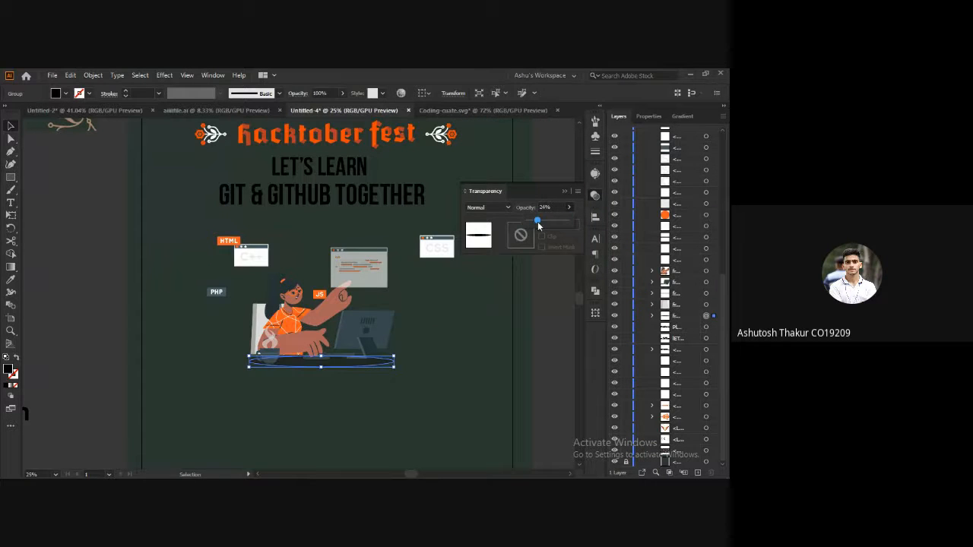
pyautogui.click(554, 285)
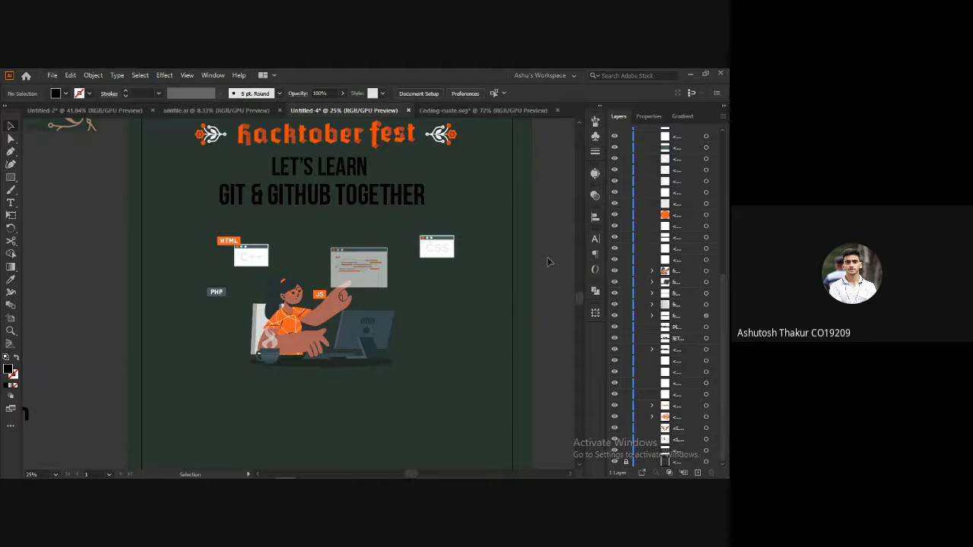
# Isolate the chair behind the woman, recolor its light grey back to peach #efa186, and exit isolation.
pyautogui.click(260, 326)
pyautogui.scroll(1, 260, 321)
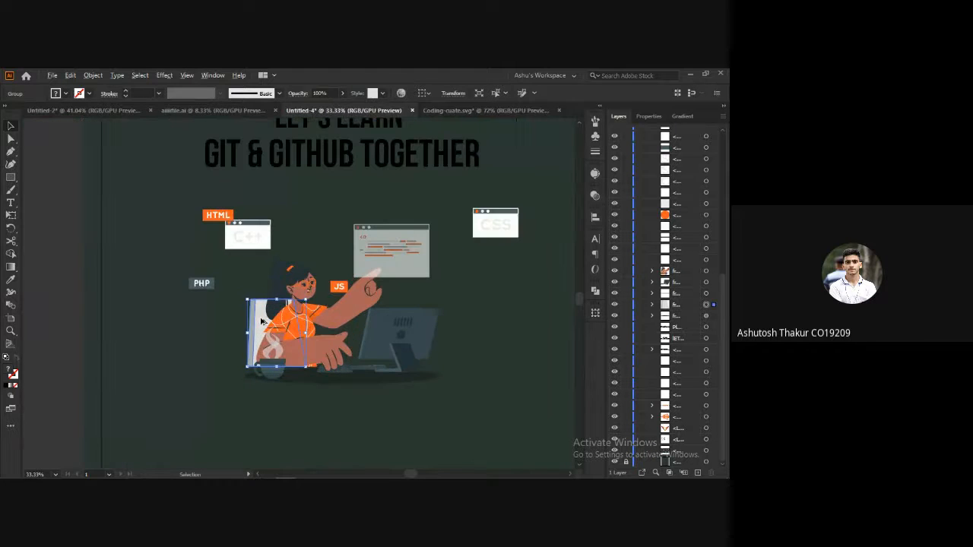
pyautogui.doubleClick(260, 324)
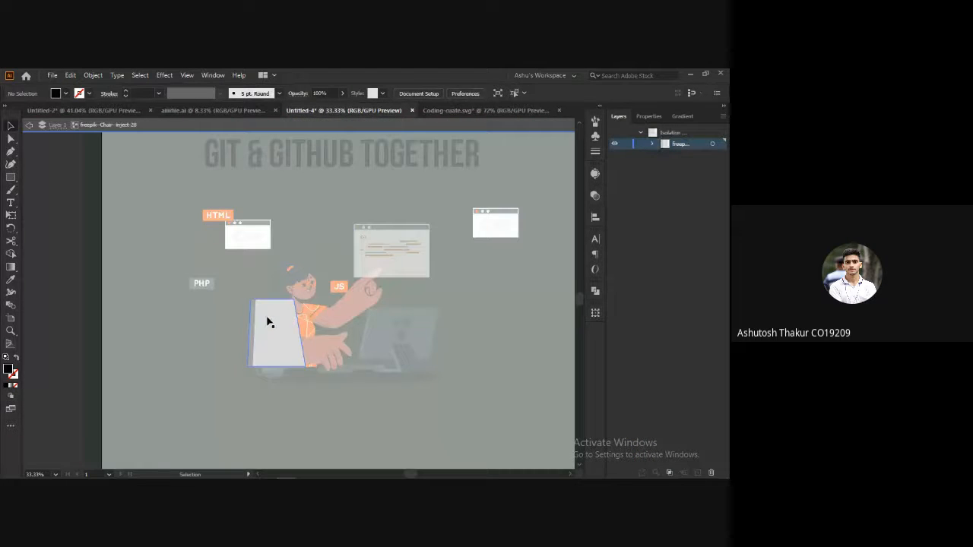
pyautogui.doubleClick(7, 369)
pyautogui.moveTo(514, 206); pyautogui.dragTo(509, 165)
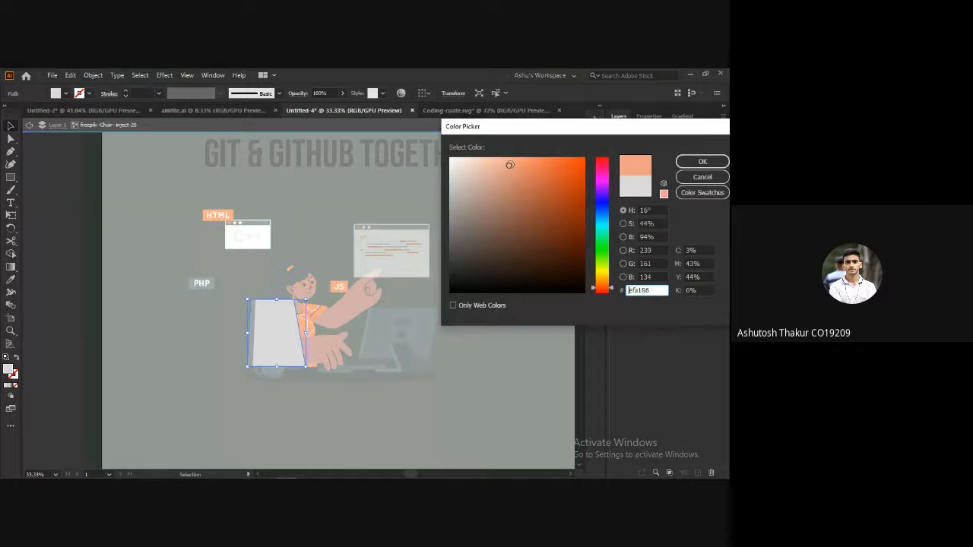
pyautogui.click(701, 162)
pyautogui.doubleClick(68, 368)
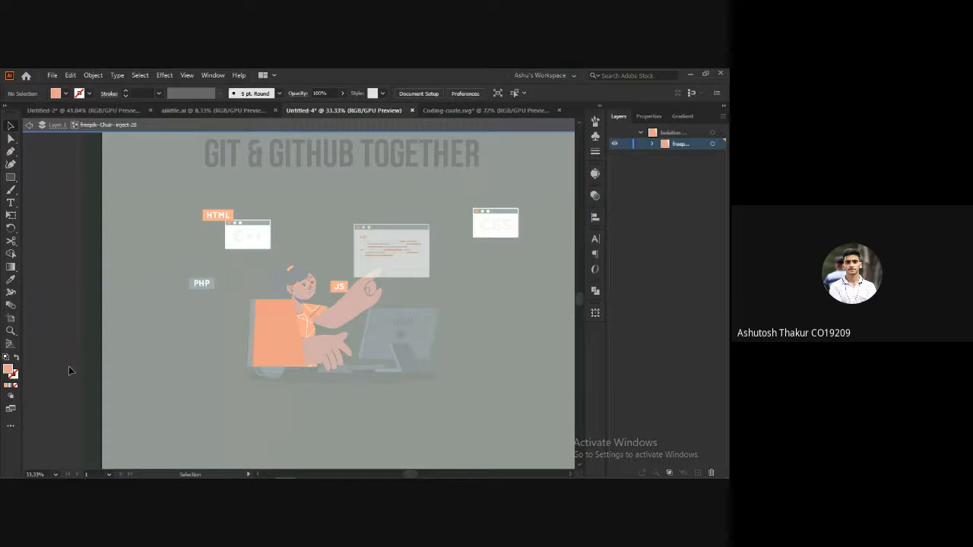
pyautogui.scroll(-1, 85, 367)
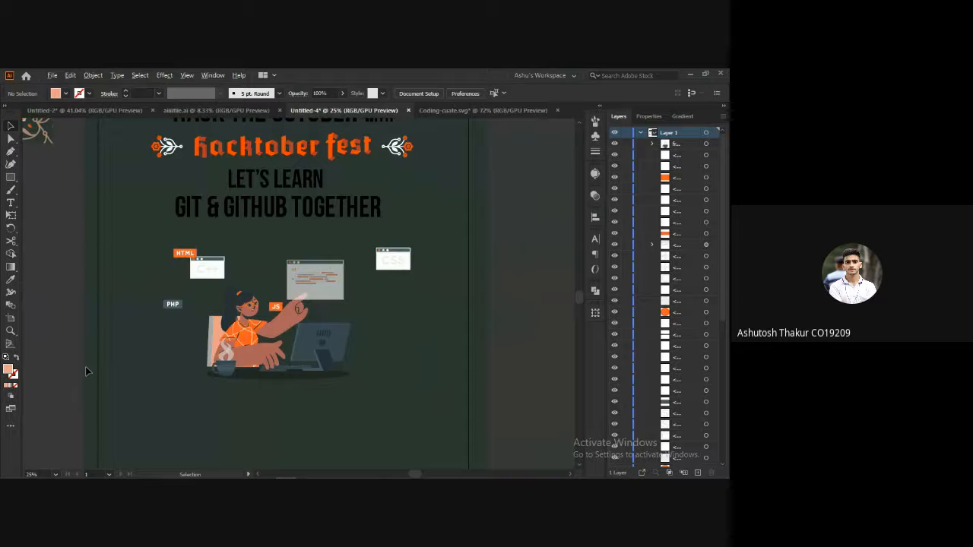
pyautogui.scroll(1, 85, 367)
pyautogui.scroll(-1, 296, 319)
pyautogui.scroll(2, 297, 319)
pyautogui.scroll(-3, 296, 319)
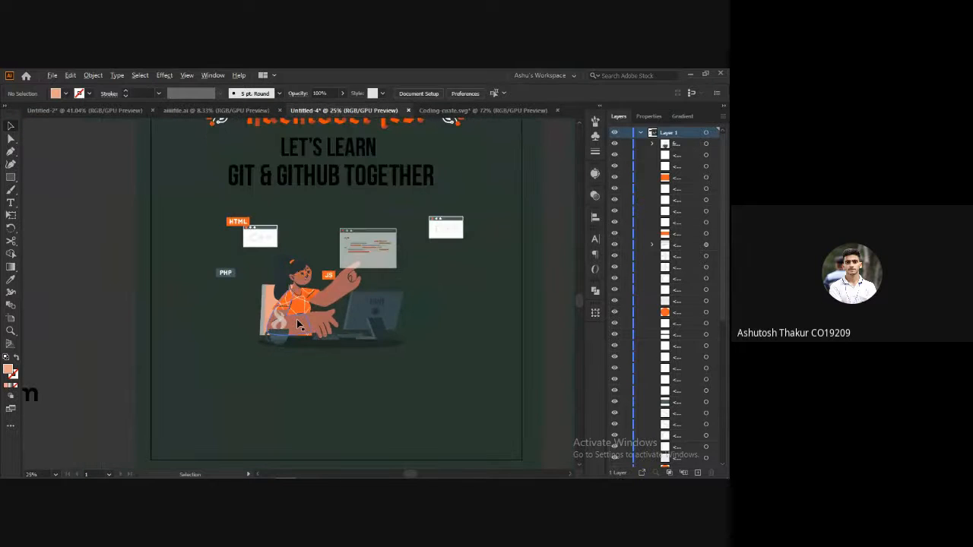
pyautogui.click(317, 306)
pyautogui.click(367, 249)
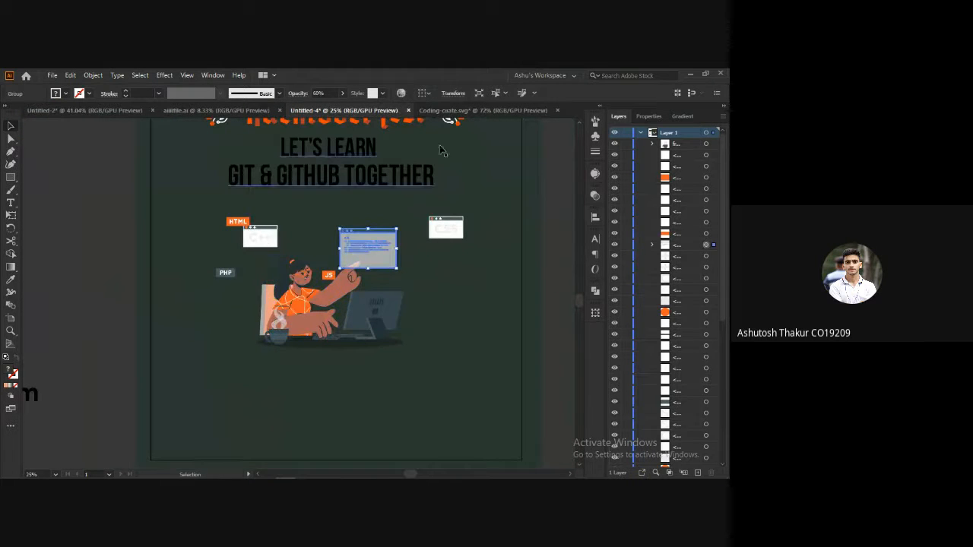
# Switch to the Coding-cuate.svg document and ungroup the illustration, including its background group of lamps, circuit lines and code symbols.
pyautogui.click(455, 110)
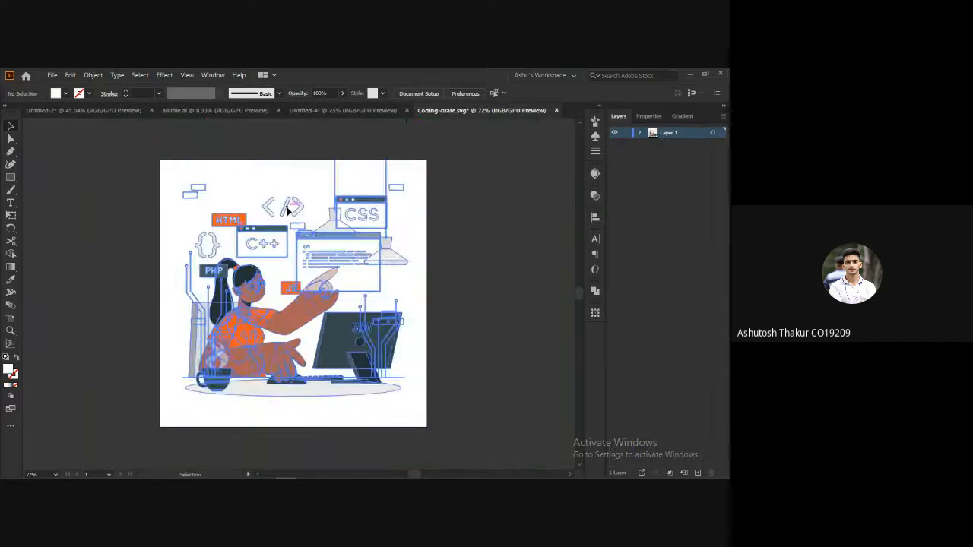
pyautogui.click(289, 211)
pyautogui.rightClick(287, 210)
pyautogui.click(313, 297)
pyautogui.click(482, 226)
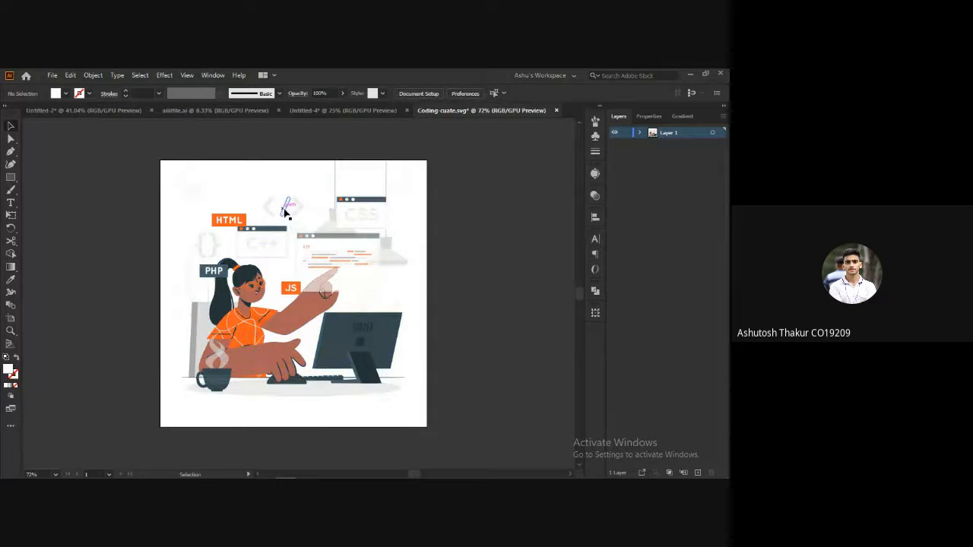
pyautogui.click(286, 212)
pyautogui.rightClick(292, 211)
pyautogui.click(339, 308)
pyautogui.click(491, 267)
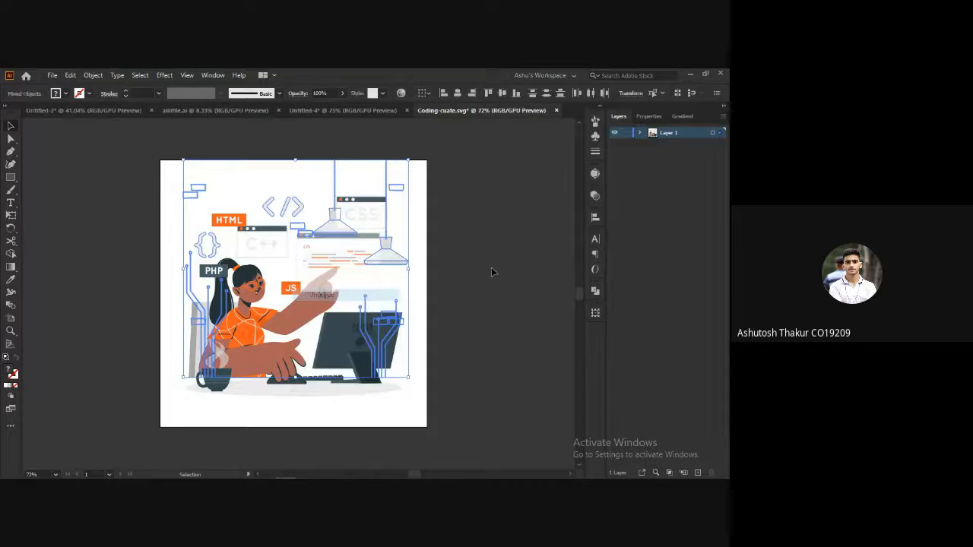
# Copy the </> and { } symbols from the source illustration into the poster, placing them above and to the left of the woman.
pyautogui.click(286, 211)
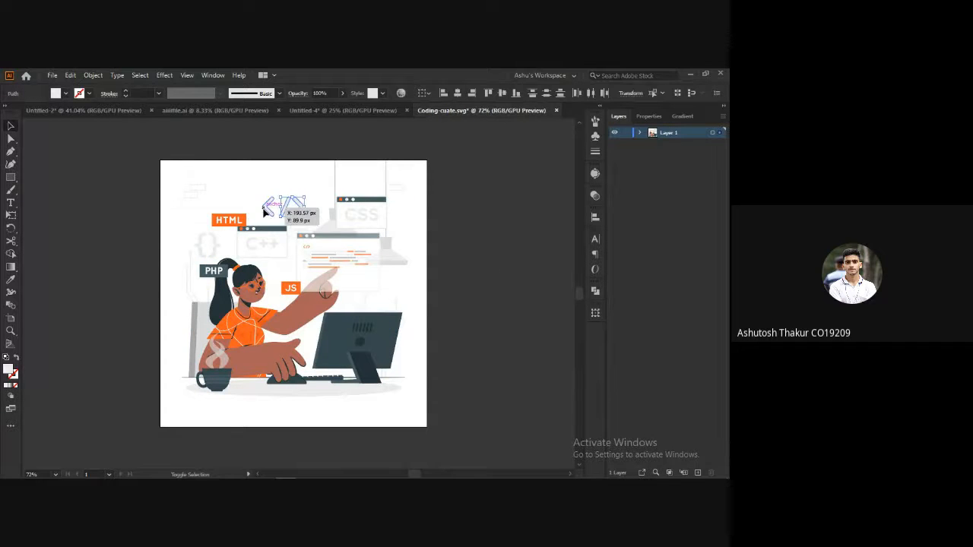
pyautogui.keyDown('shift'); pyautogui.click(212, 245); pyautogui.keyUp('shift')
pyautogui.keyDown('shift'); pyautogui.click(200, 247); pyautogui.keyUp('shift')
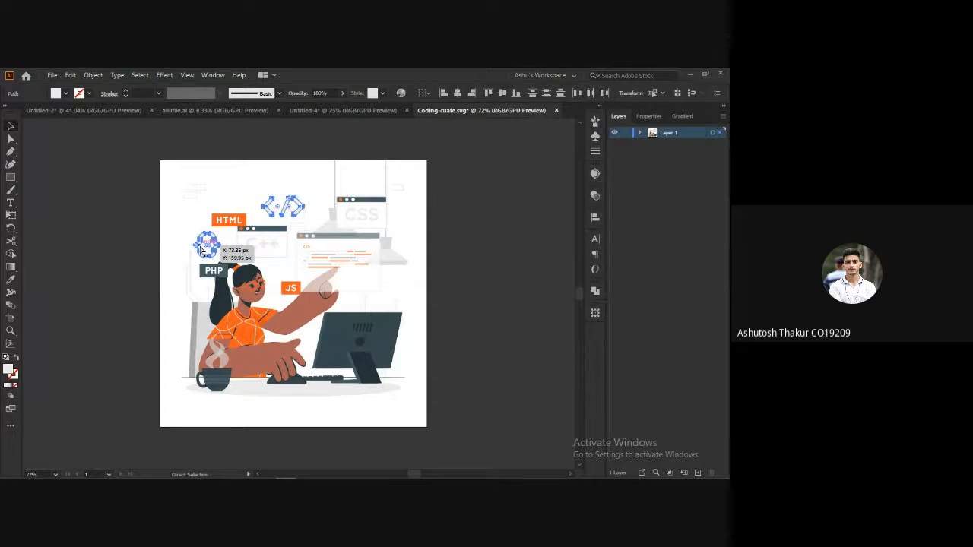
pyautogui.hotkey('ctrl', 'c')
pyautogui.click(312, 111)
pyautogui.click(129, 277)
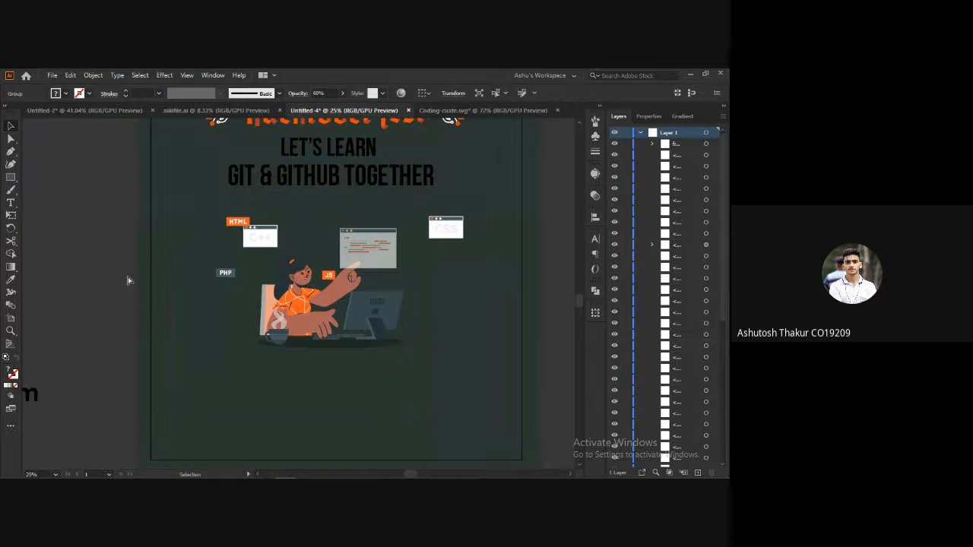
pyautogui.hotkey('ctrl', 'v')
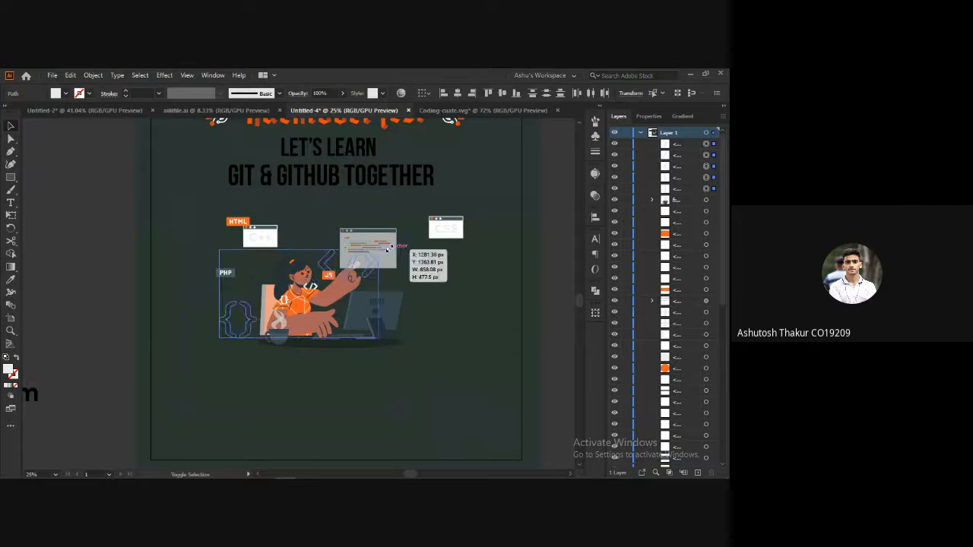
pyautogui.moveTo(323, 262); pyautogui.dragTo(289, 219)
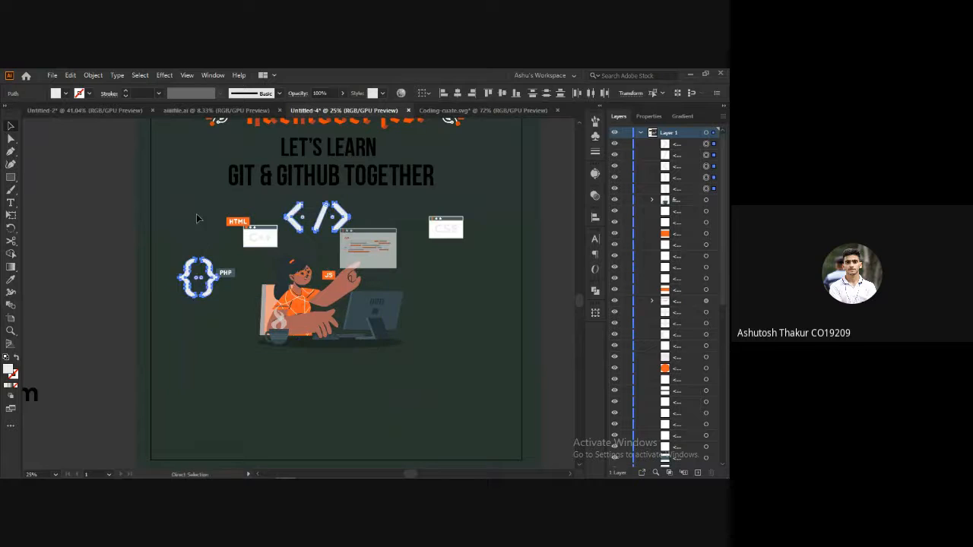
pyautogui.click(160, 278)
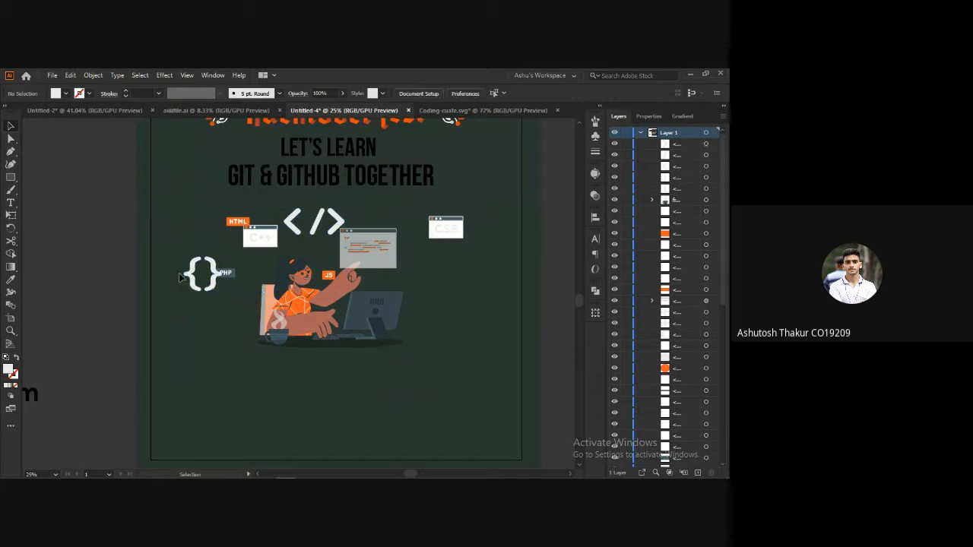
pyautogui.click(199, 275)
pyautogui.doubleClick(200, 275)
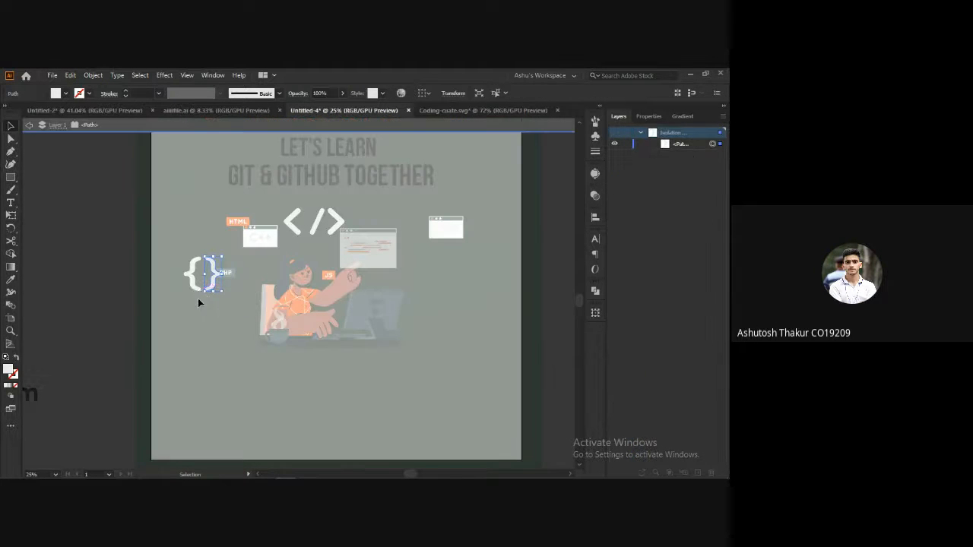
pyautogui.doubleClick(129, 263)
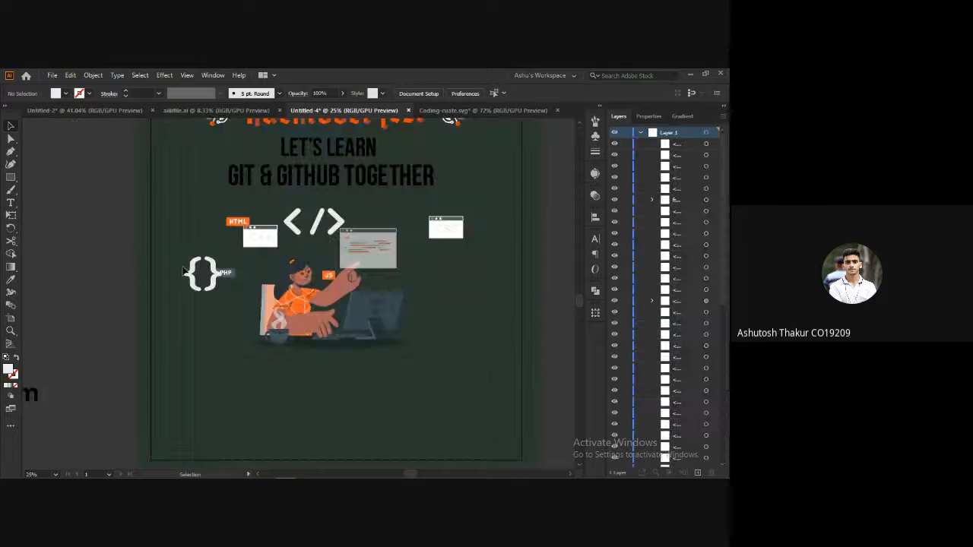
# Move the { } symbol up and left clear of the PHP tag, and the </> symbol below the CSS window.
pyautogui.click(193, 274)
pyautogui.keyDown('shift'); pyautogui.click(213, 266); pyautogui.keyUp('shift')
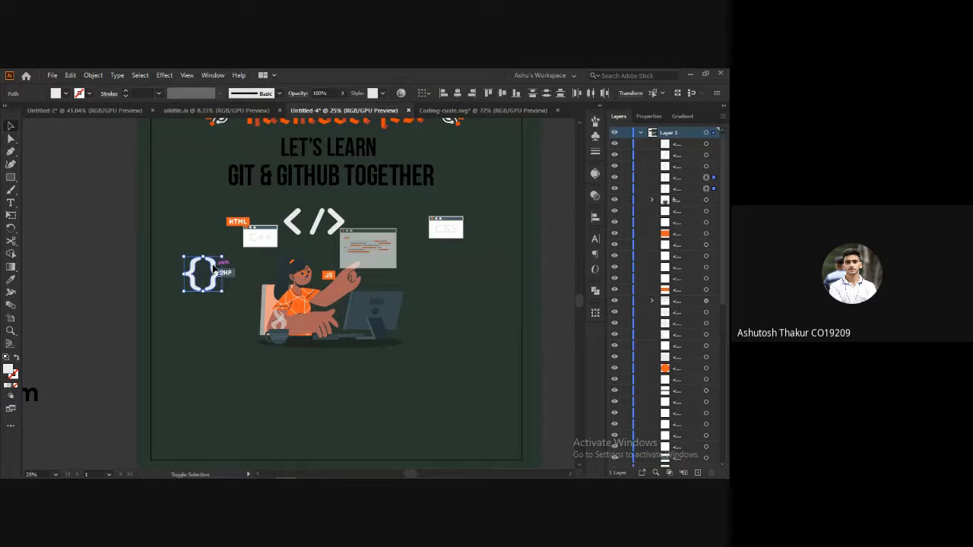
pyautogui.moveTo(214, 266); pyautogui.dragTo(200, 252)
pyautogui.keyDown('shift'); pyautogui.click(316, 222); pyautogui.keyUp('shift')
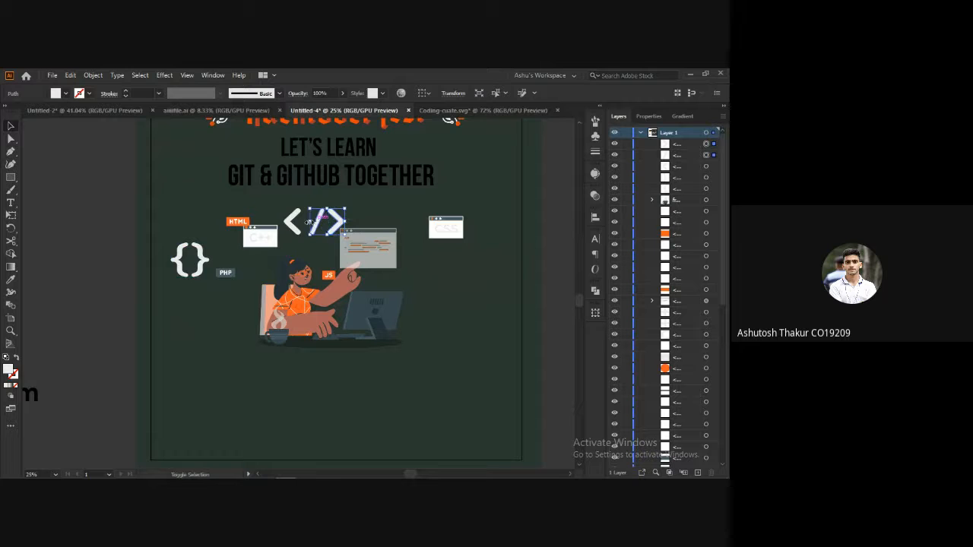
pyautogui.keyDown('shift'); pyautogui.click(290, 221); pyautogui.keyUp('shift')
pyautogui.moveTo(290, 221); pyautogui.dragTo(431, 283)
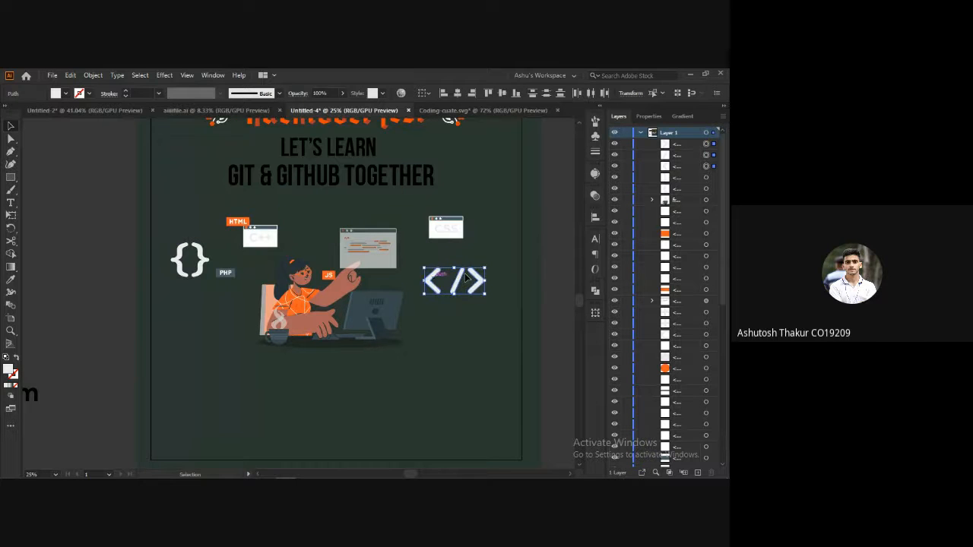
# Check the event details in the reference poster and set the Platform text beside the new poster to the Poppins Bold font.
pyautogui.click(555, 246)
pyautogui.scroll(-1, 555, 246)
pyautogui.moveTo(530, 248); pyautogui.dragTo(486, 304)
pyautogui.click(224, 113)
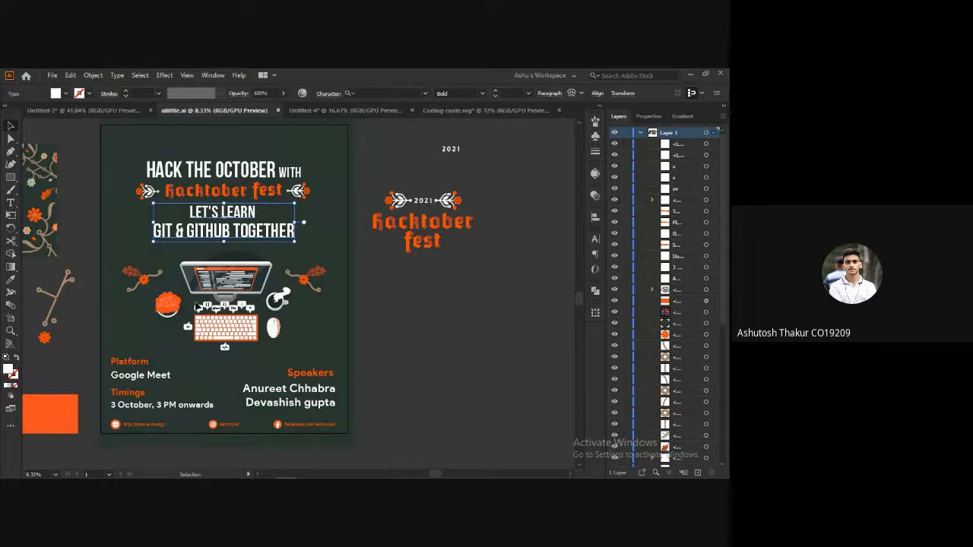
pyautogui.click(393, 110)
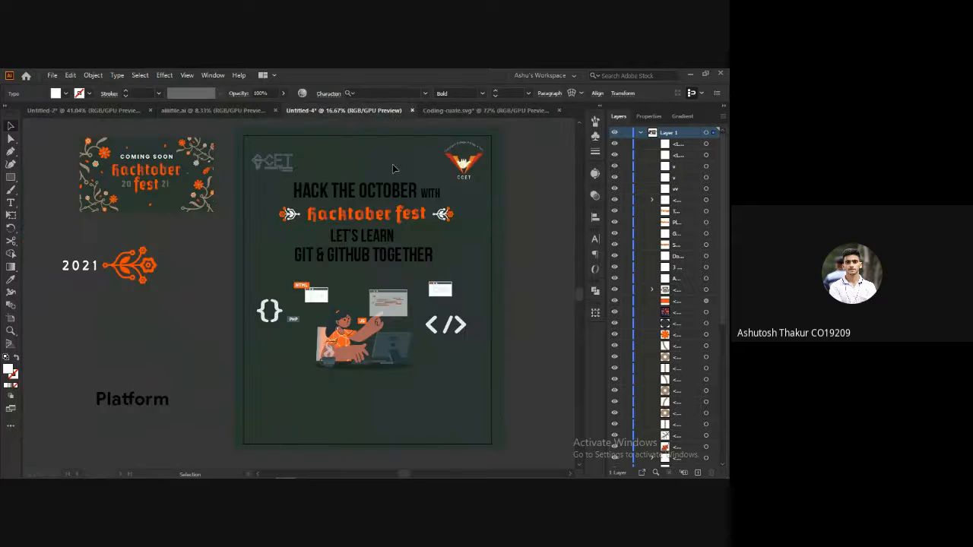
pyautogui.click(132, 399)
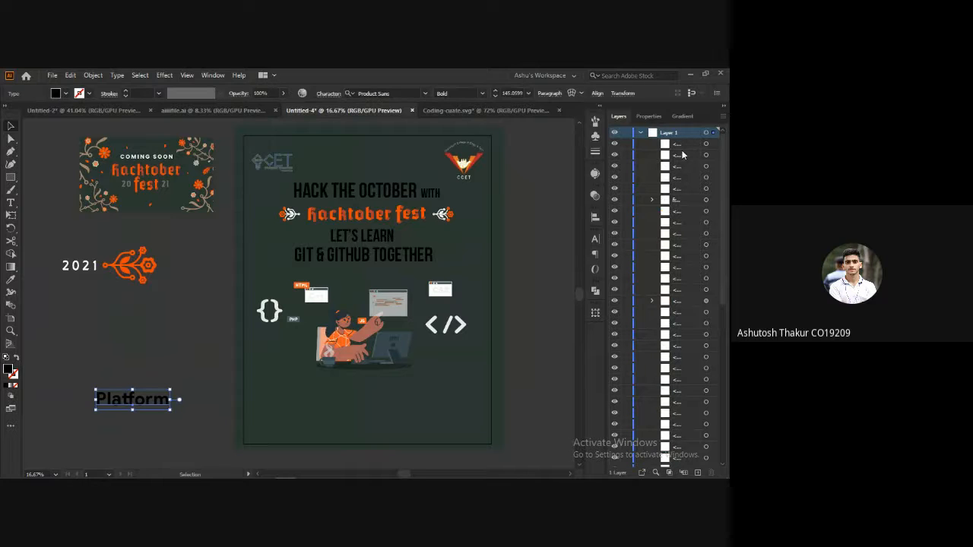
pyautogui.click(648, 116)
pyautogui.scroll(-1, 641, 326)
pyautogui.scroll(-9, 636, 351)
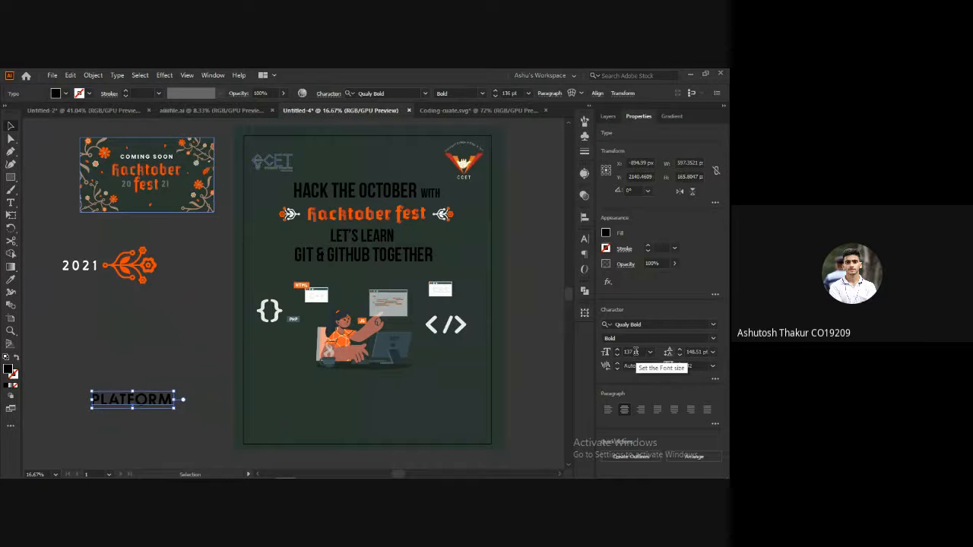
pyautogui.scroll(-10, 635, 351)
pyautogui.scroll(3, 660, 322)
pyautogui.click(686, 325)
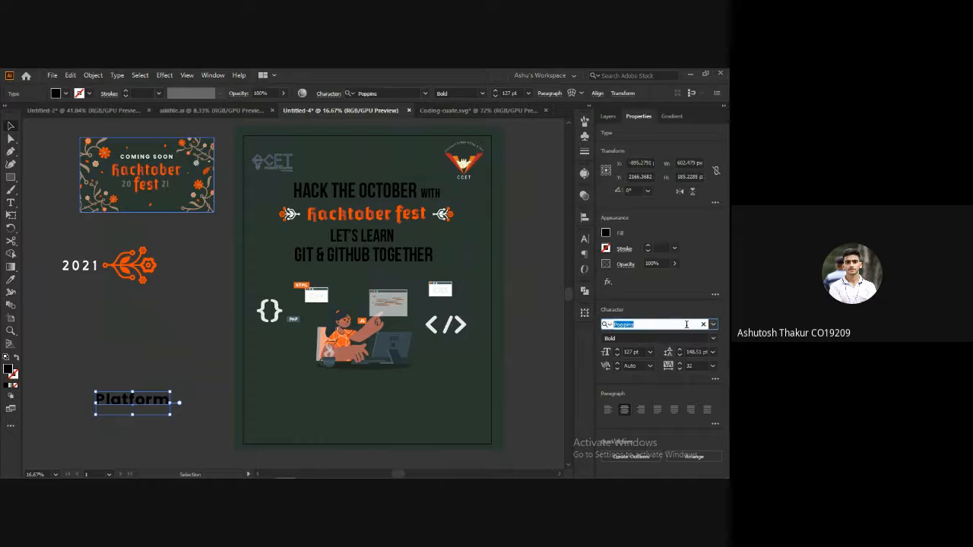
# Set the Platform text's font size to 95 pt and its tracking to 12.
pyautogui.click(631, 353)
pyautogui.scroll(-18, 631, 354)
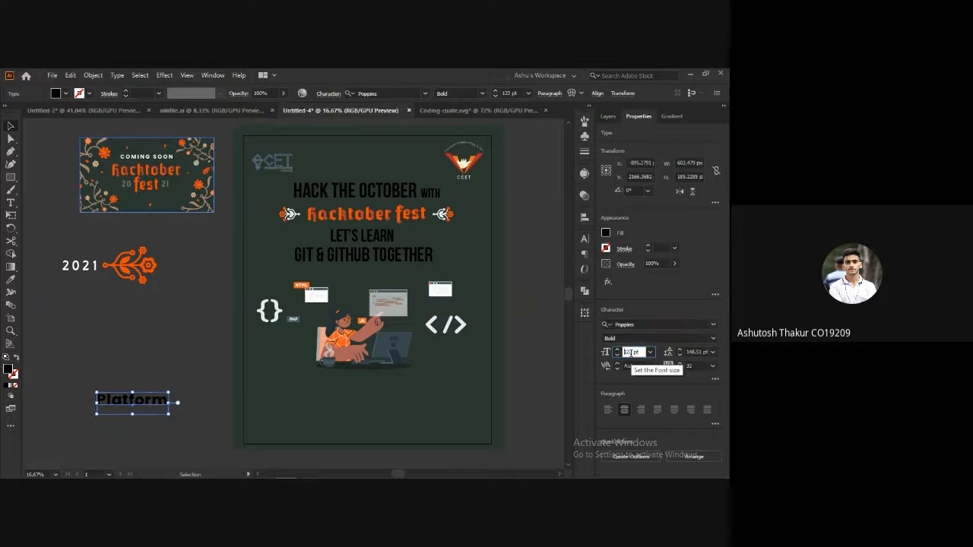
pyautogui.scroll(-8, 636, 353)
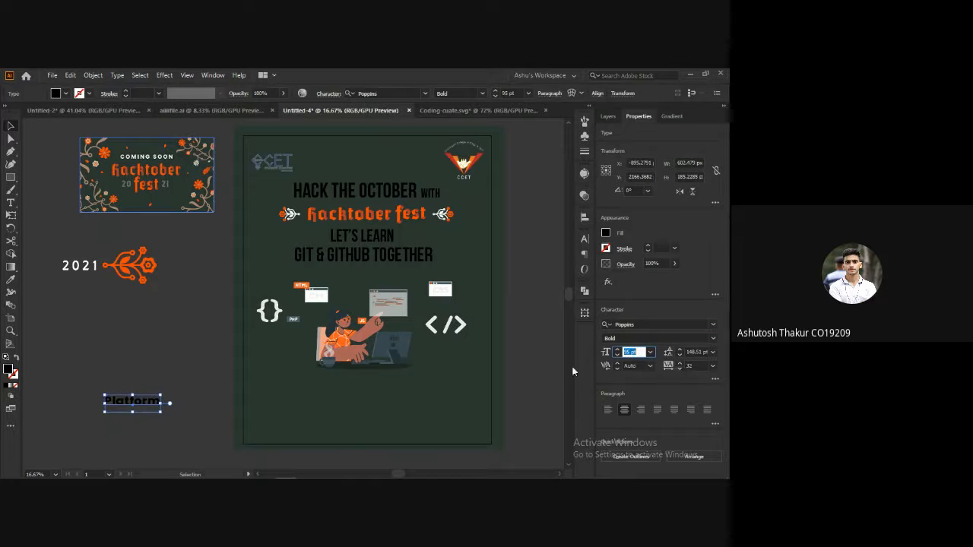
pyautogui.click(695, 365)
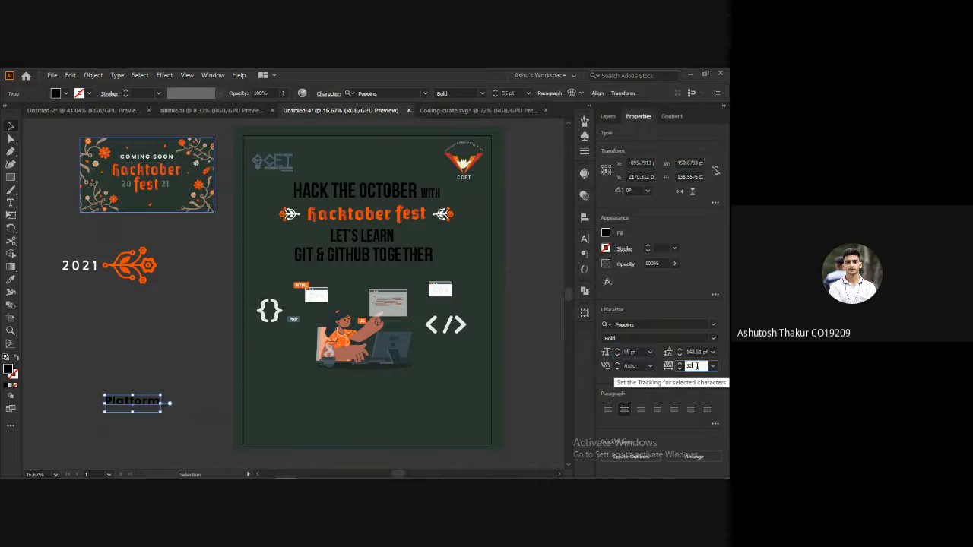
pyautogui.click(160, 428)
# Move the Platform text into the poster's lower-left area below the illustration and place a copy directly underneath it.
pyautogui.moveTo(133, 404); pyautogui.dragTo(283, 394)
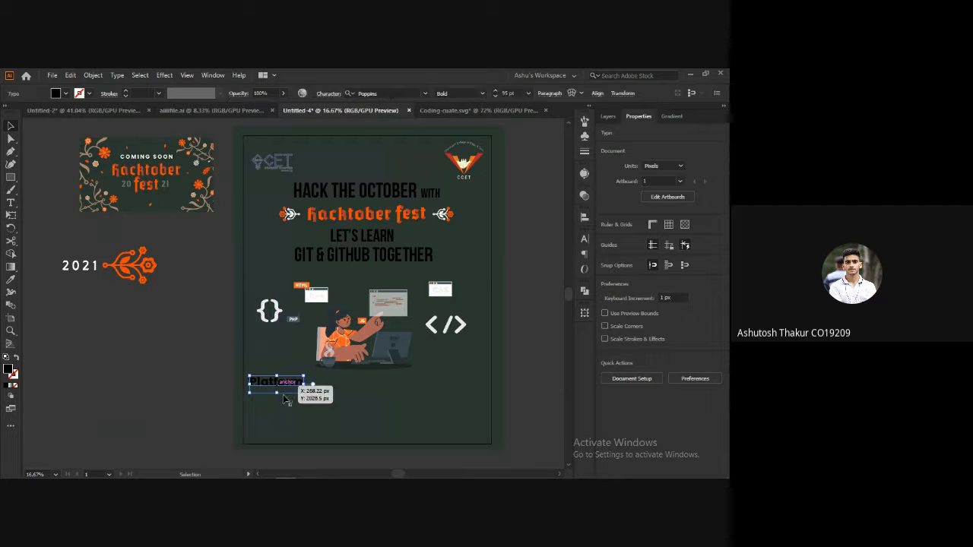
pyautogui.hotkey('ctrl', '+')
pyautogui.hotkey('ctrl', '+')
pyautogui.hotkey('ctrl', '+')
pyautogui.scroll(-1, 281, 391)
pyautogui.moveTo(259, 279); pyautogui.dragTo(257, 323)
# Replace the text of the lower Platform copy with "Google meet".
pyautogui.doubleClick(257, 324)
pyautogui.doubleClick(256, 324)
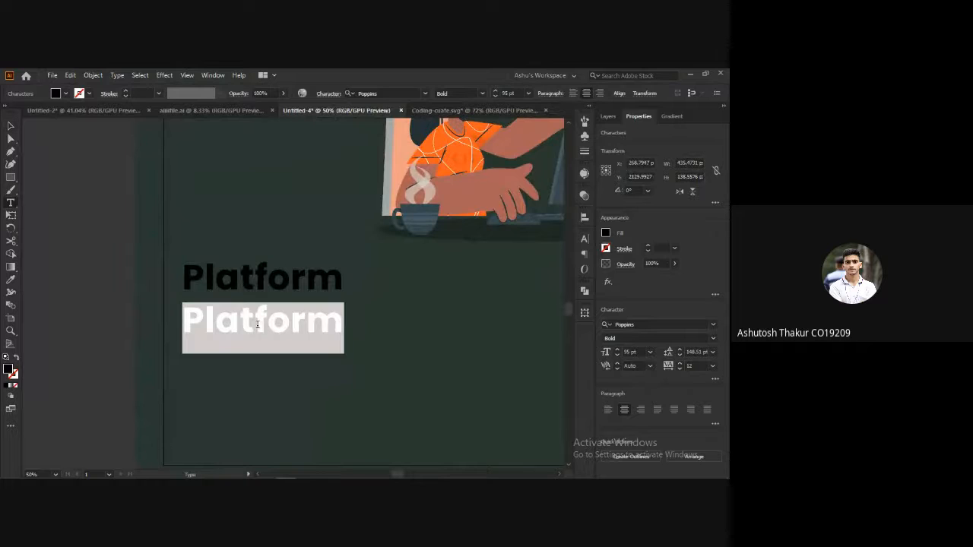
pyautogui.write('gOOGL')
pyautogui.press('BackSpace')
pyautogui.press('BackSpace')
pyautogui.press('BackSpace')
pyautogui.press('BackSpace')
pyautogui.press('BackSpace')
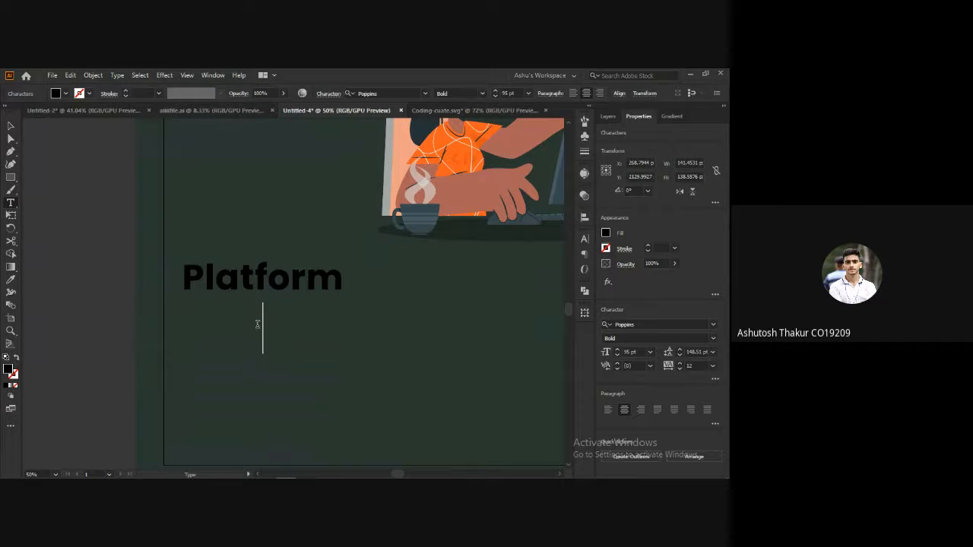
pyautogui.write('Google meet')
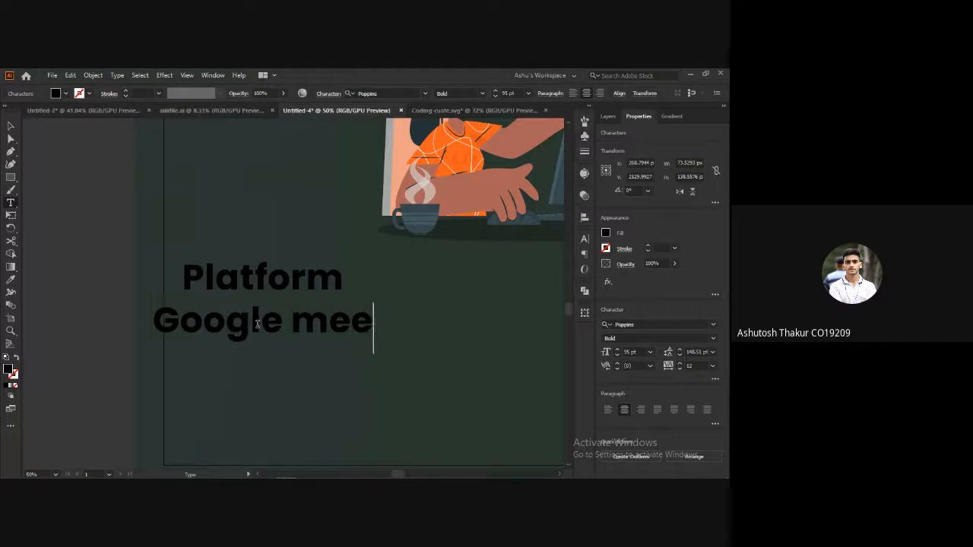
# Left-align the Google meet paragraph, place it under the Platform heading and set its size to 91 pt.
pyautogui.click(607, 411)
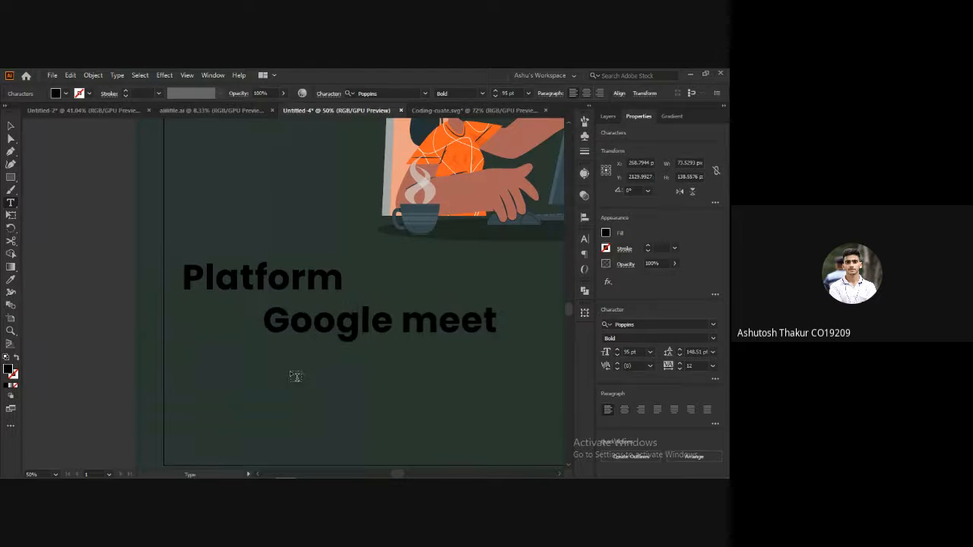
pyautogui.keyDown('ctrl'); pyautogui.click(87, 362); pyautogui.keyUp('ctrl')
pyautogui.press('v')
pyautogui.scroll(-3, 265, 358)
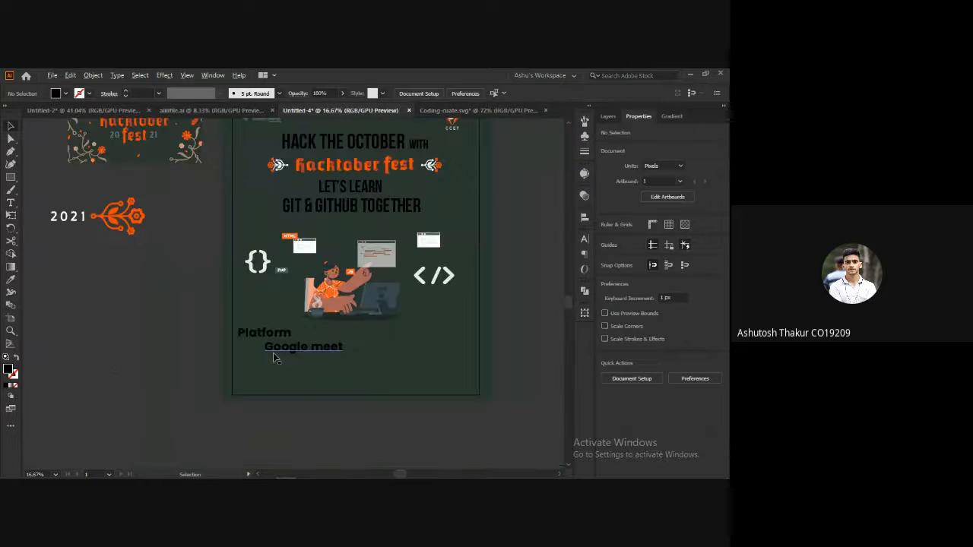
pyautogui.moveTo(284, 348); pyautogui.dragTo(258, 350)
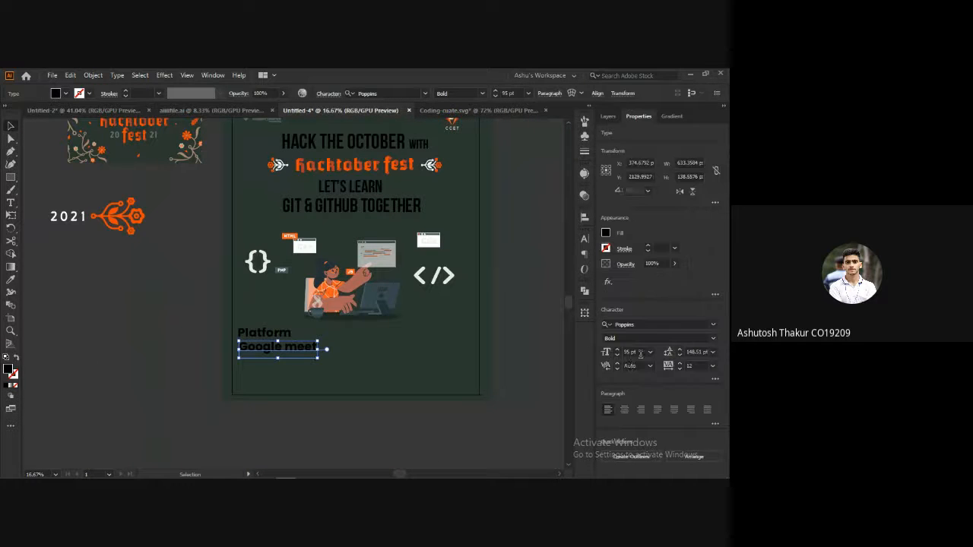
# Change the Platform heading to Poppins SemiBold at 83 pt.
pyautogui.click(280, 332)
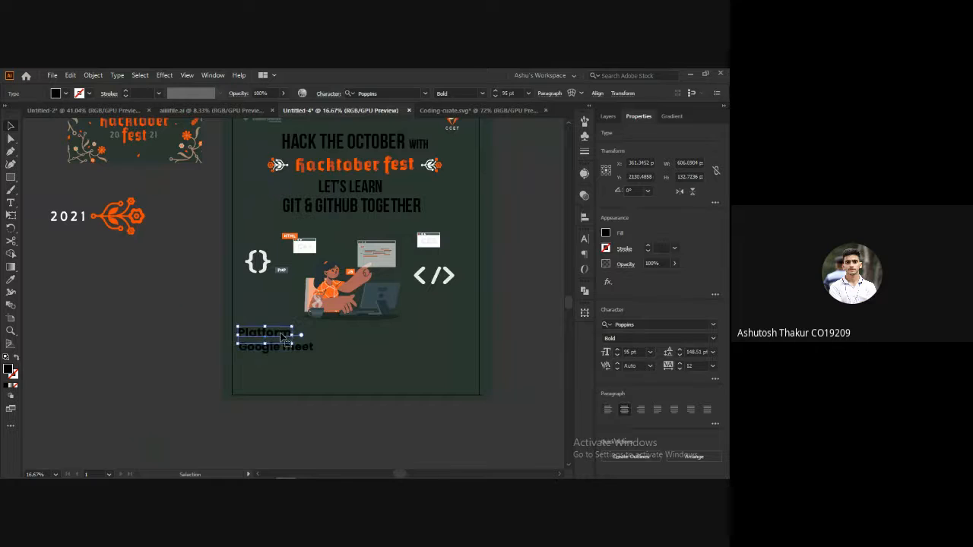
pyautogui.click(618, 355)
pyautogui.click(618, 355)
pyautogui.click(618, 355)
pyautogui.click(712, 338)
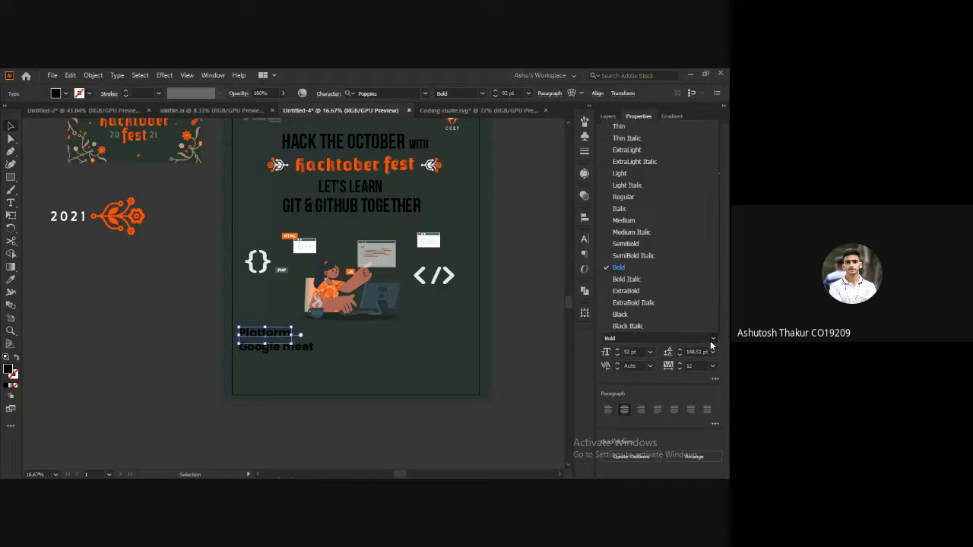
pyautogui.click(625, 244)
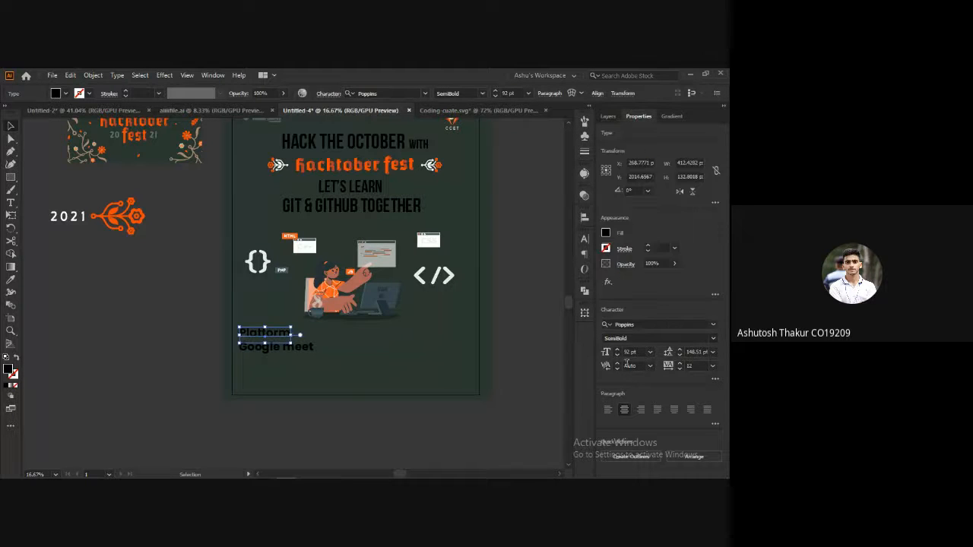
pyautogui.scroll(-9, 619, 355)
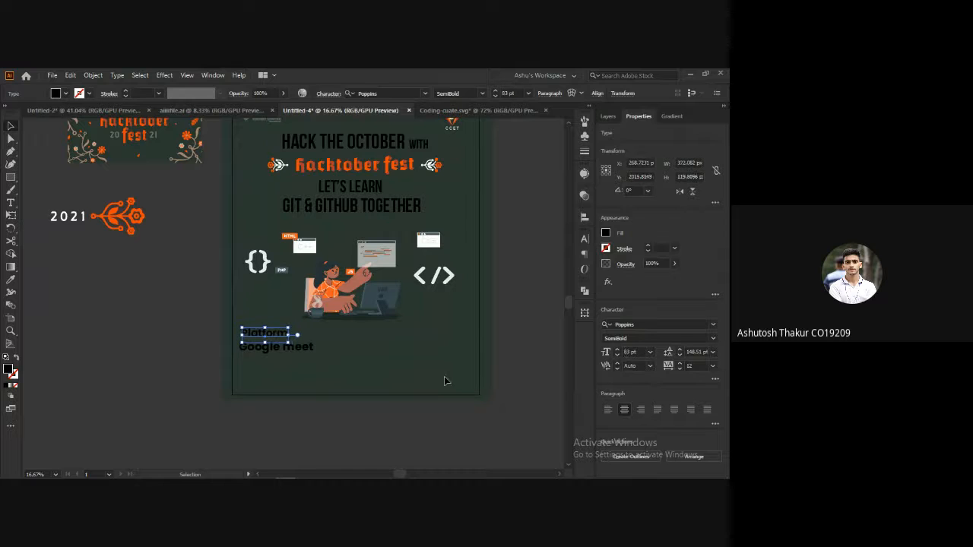
# Align the left edges of the Platform heading and the Google meet text.
pyautogui.keyDown('shift'); pyautogui.click(281, 353); pyautogui.keyUp('shift')
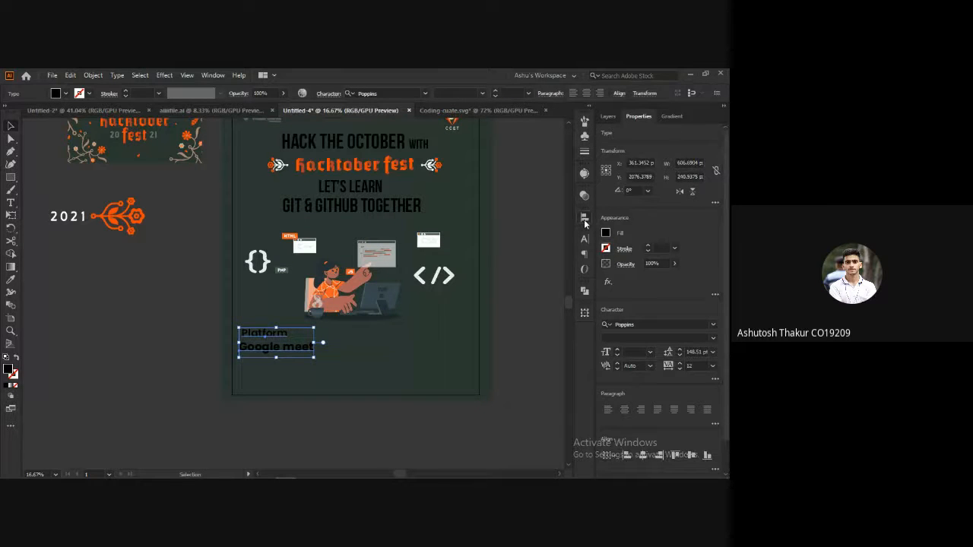
pyautogui.click(585, 223)
pyautogui.click(237, 362)
pyautogui.scroll(1, 245, 359)
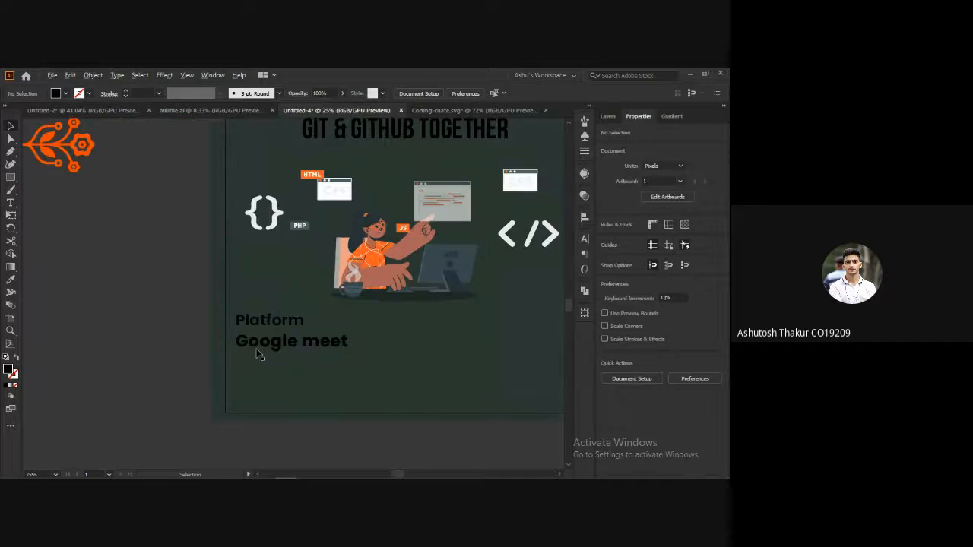
# Nudge the Platform heading down 20 px to tighten the gap above Google meet.
pyautogui.click(259, 351)
pyautogui.click(262, 321)
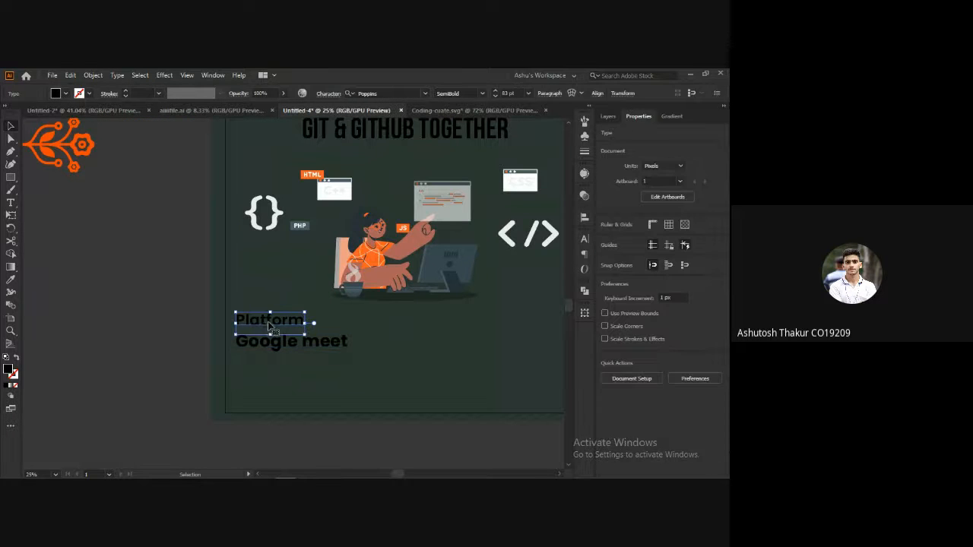
pyautogui.hotkey('shift', 'Down')
pyautogui.hotkey('shift', 'Down')
pyautogui.hotkey('shift', 'Down')
pyautogui.hotkey('ctrl', 'z')
pyautogui.click(226, 339)
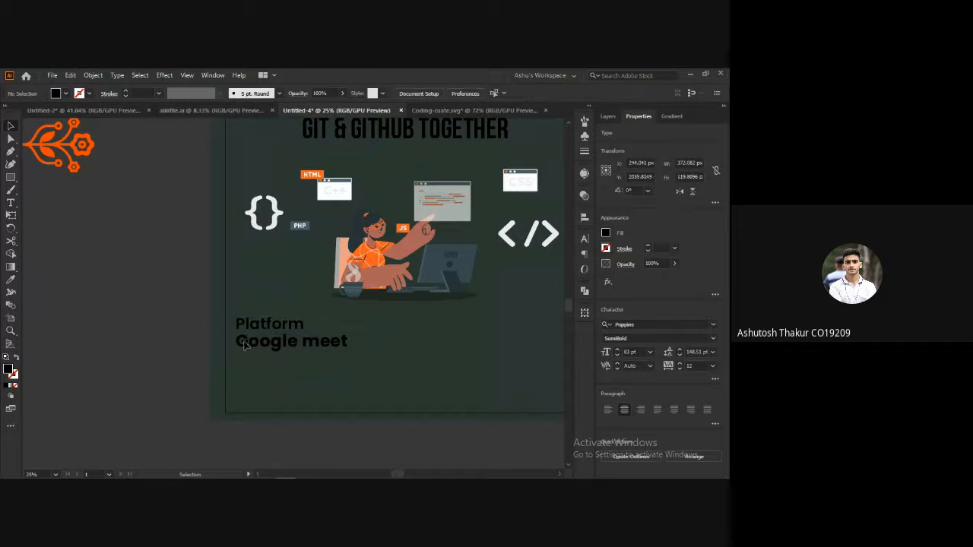
# Duplicate the Platform and Google meet texts, right-align the copies, and place them in the poster's lower-right area.
pyautogui.click(265, 343)
pyautogui.keyDown('shift'); pyautogui.click(261, 324); pyautogui.keyUp('shift')
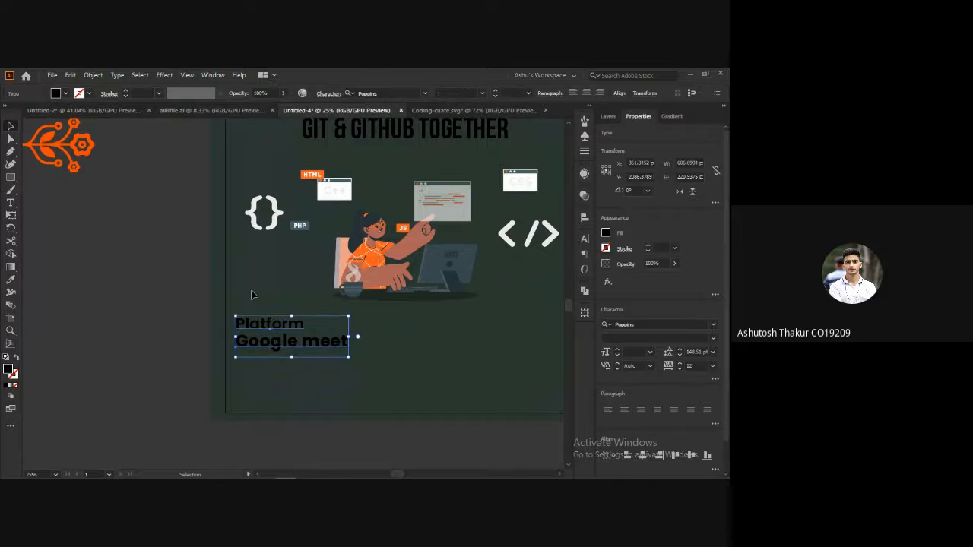
pyautogui.moveTo(351, 393); pyautogui.dragTo(218, 360)
pyautogui.moveTo(151, 302); pyautogui.dragTo(389, 302)
pyautogui.click(640, 410)
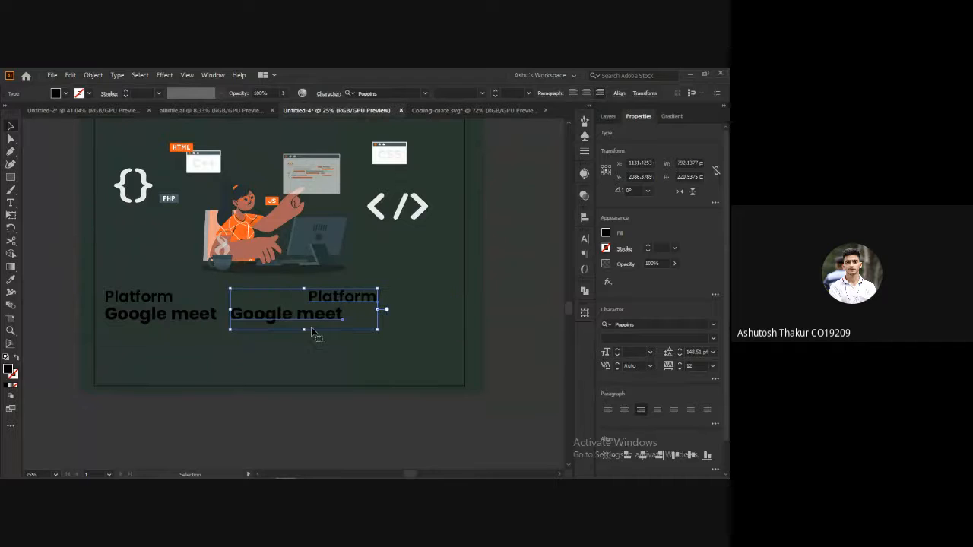
pyautogui.click(661, 456)
pyautogui.moveTo(349, 302); pyautogui.dragTo(423, 295)
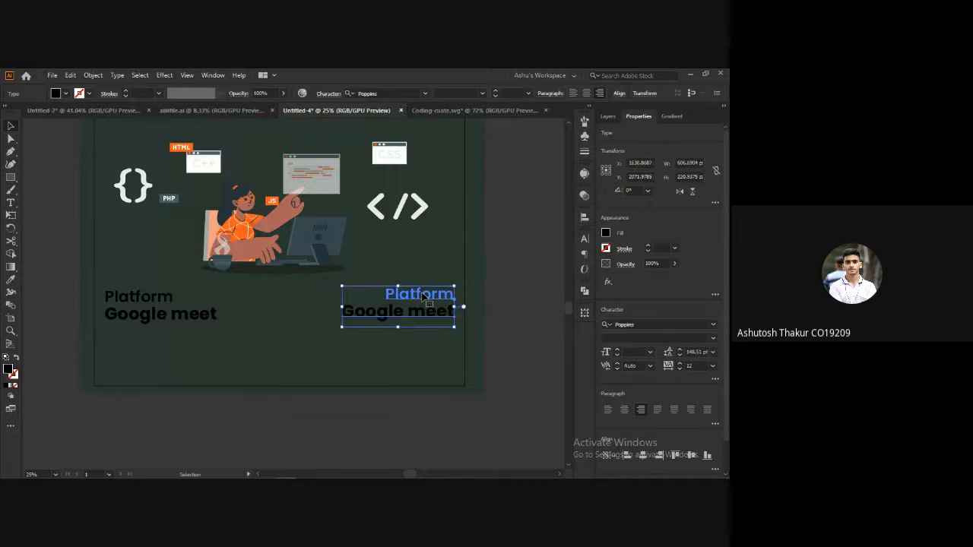
# Change the right-hand copies to read "Speakers" as the heading and "Your Name" beneath it.
pyautogui.doubleClick(423, 293)
pyautogui.write('Speakers')
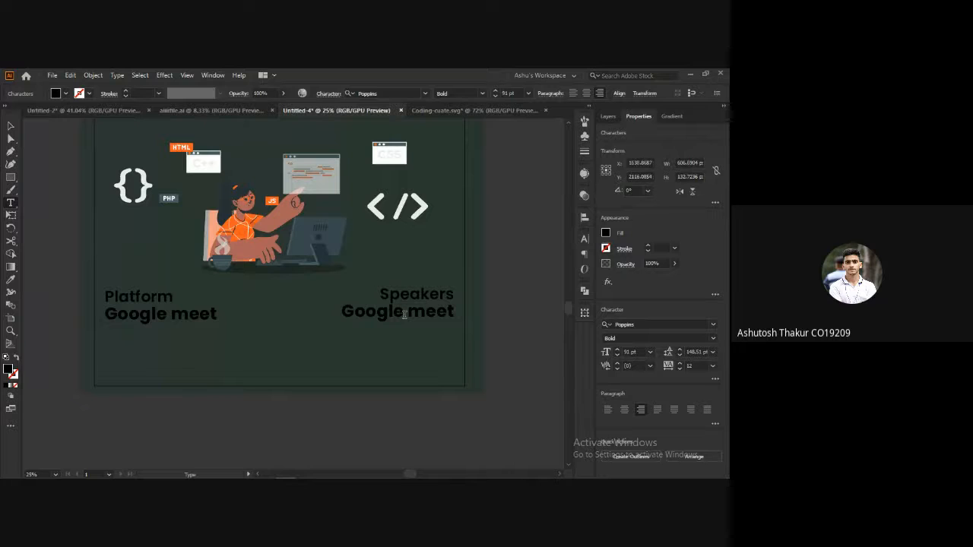
pyautogui.moveTo(343, 310); pyautogui.dragTo(449, 311)
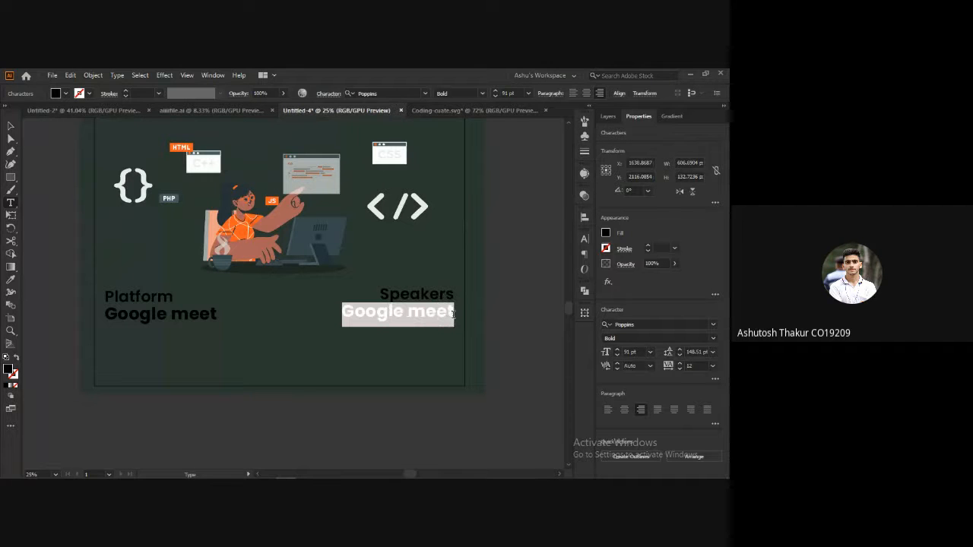
pyautogui.write('Your')
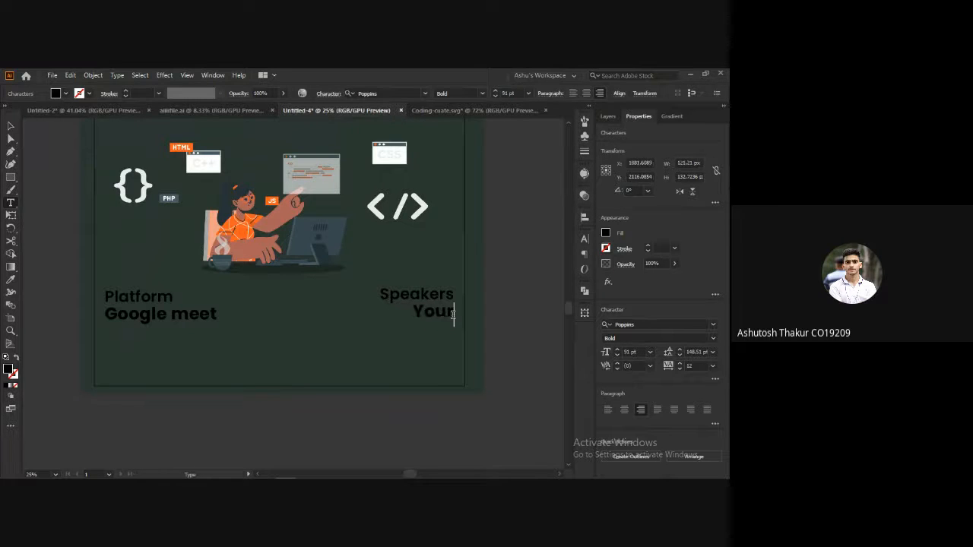
pyautogui.write(' NAm')
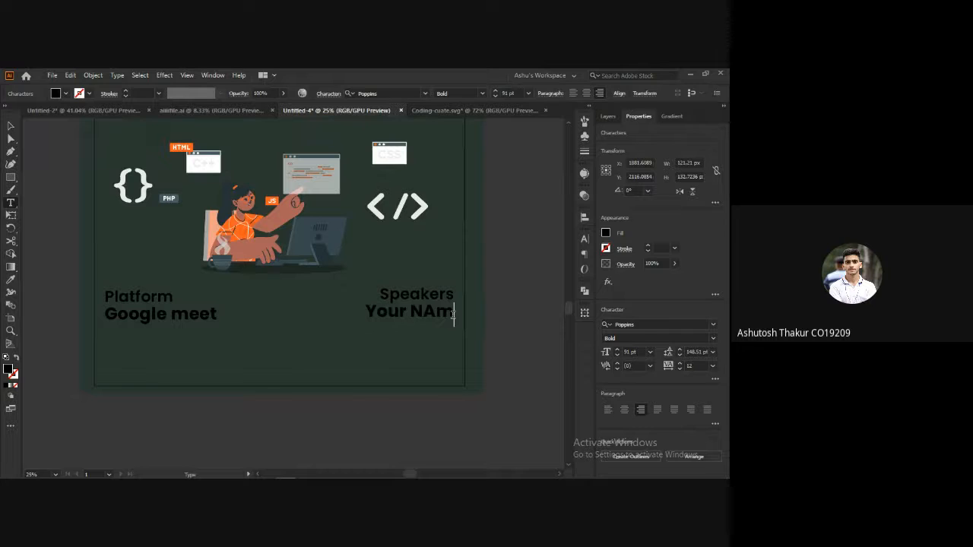
pyautogui.press('BackSpace')
pyautogui.press('BackSpace')
pyautogui.write('ame')
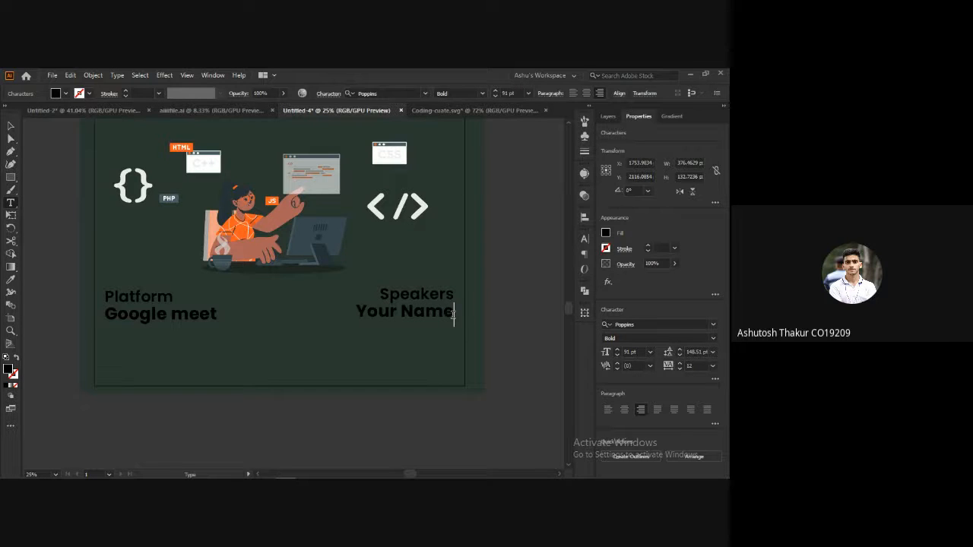
pyautogui.keyDown('ctrl'); pyautogui.click(493, 312); pyautogui.keyUp('ctrl')
pyautogui.press('v')
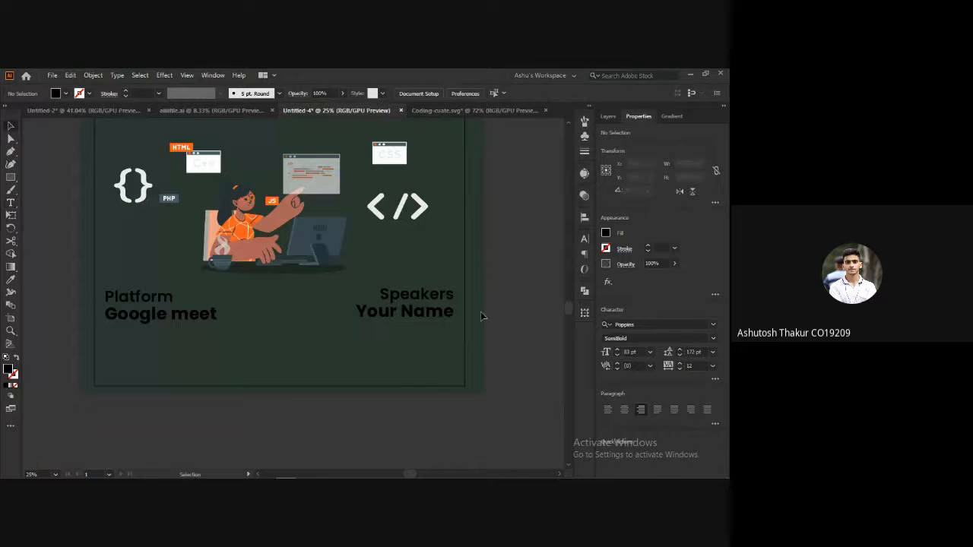
# Check the reference poster's layout and try placing the Speakers heading below the Google meet text.
pyautogui.click(250, 114)
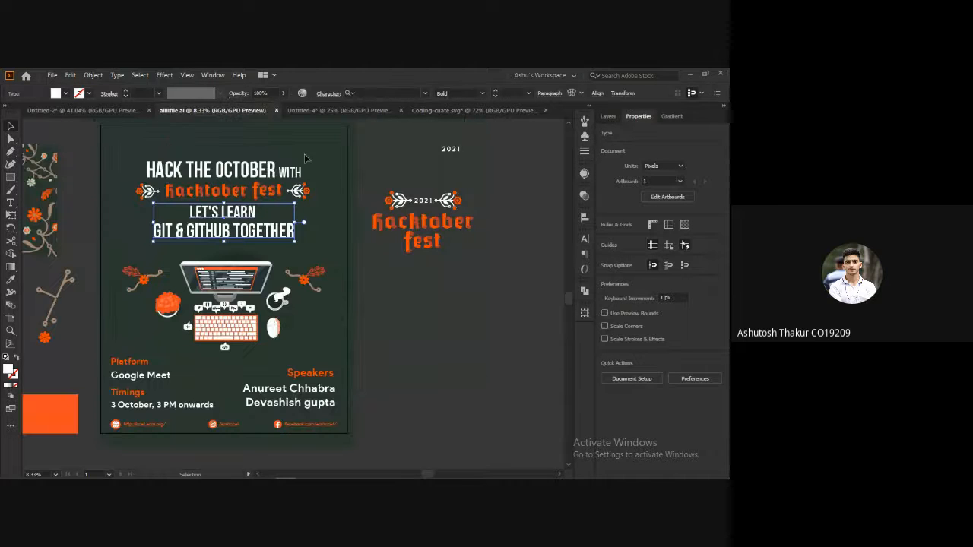
pyautogui.click(361, 110)
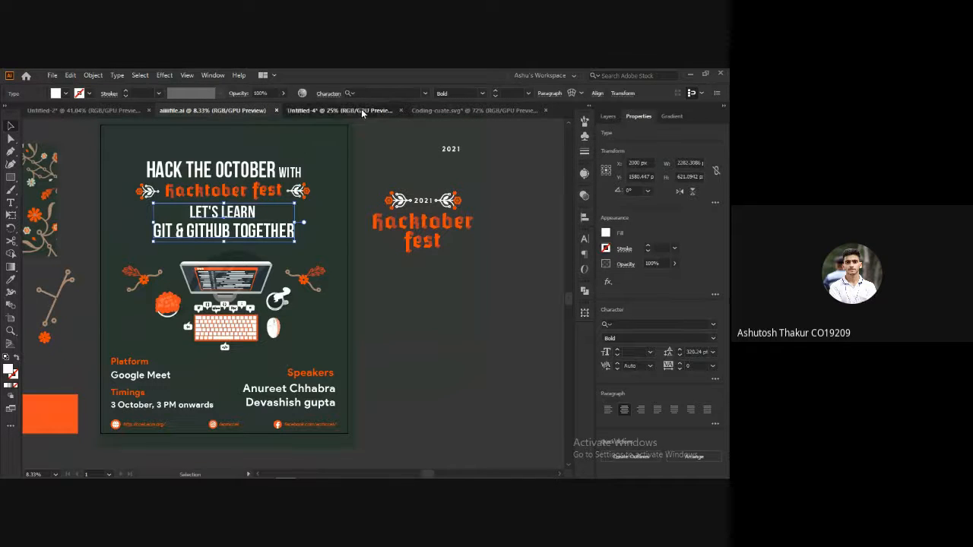
pyautogui.moveTo(404, 300); pyautogui.dragTo(122, 337)
pyautogui.hotkey('ctrl', 'z')
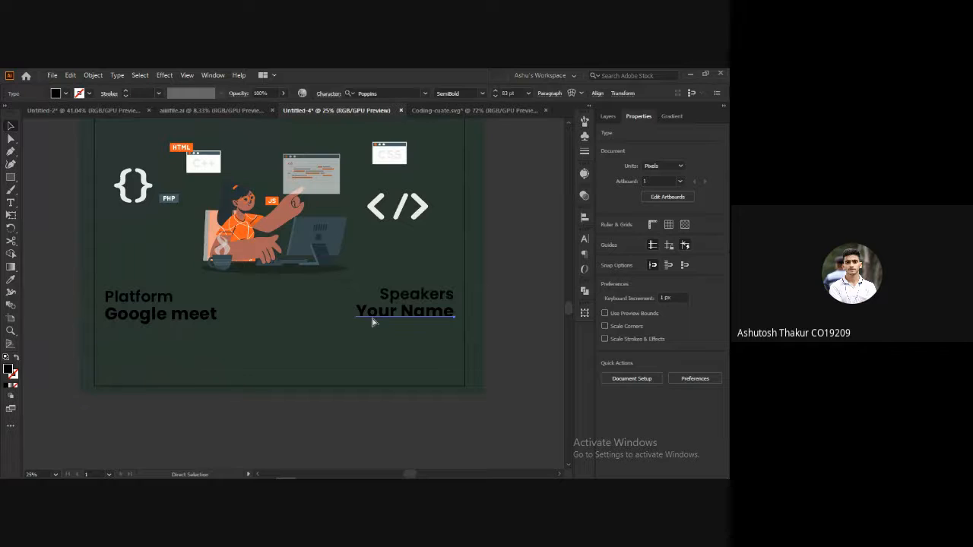
# Duplicate the Speakers heading and Your Name line directly beneath the originals, and change the copied heading to "Timings".
pyautogui.click(418, 306)
pyautogui.keyDown('shift'); pyautogui.click(413, 312); pyautogui.keyUp('shift')
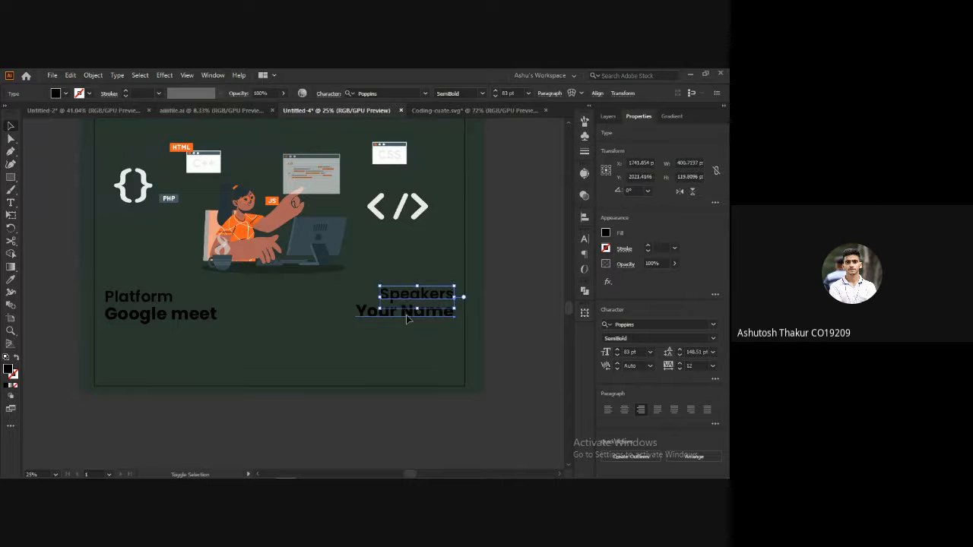
pyautogui.moveTo(407, 318); pyautogui.dragTo(451, 328)
pyautogui.press('t')
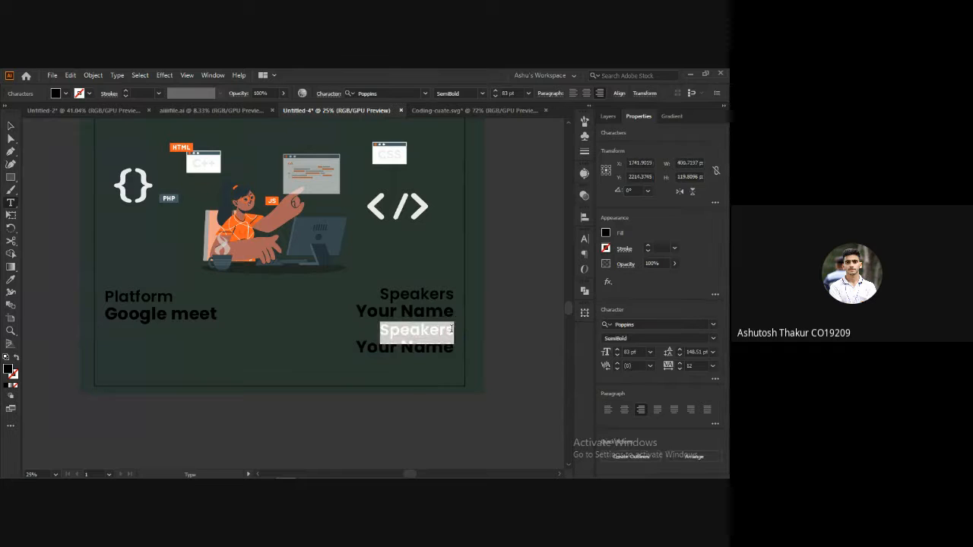
pyautogui.write('Ti')
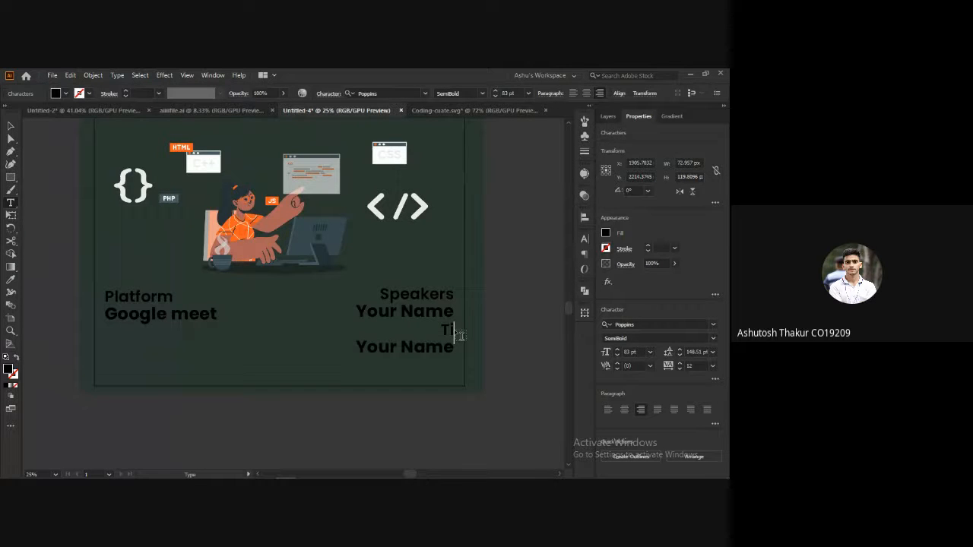
pyautogui.write('mings')
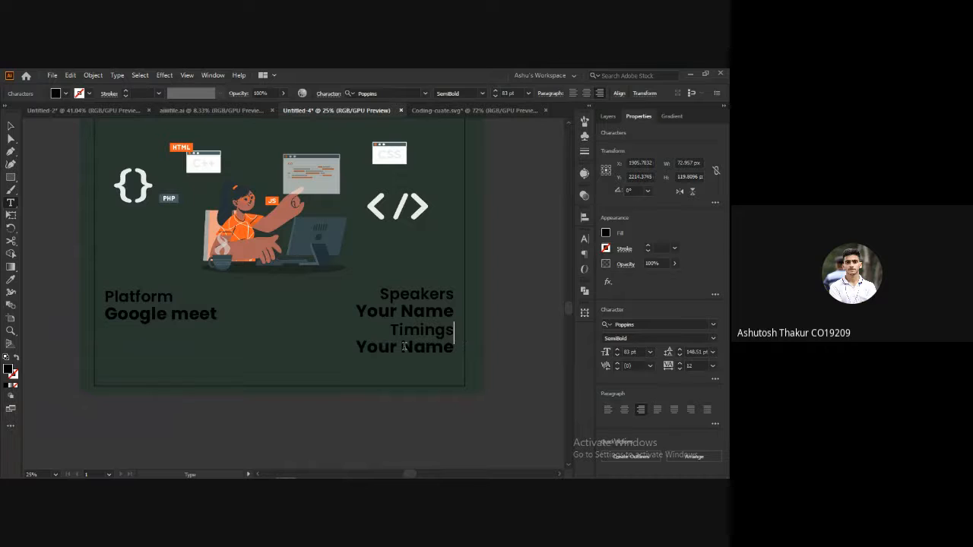
# Change the line under the Timings heading to read "15-16 November".
pyautogui.click(370, 347)
pyautogui.moveTo(359, 347); pyautogui.dragTo(450, 349)
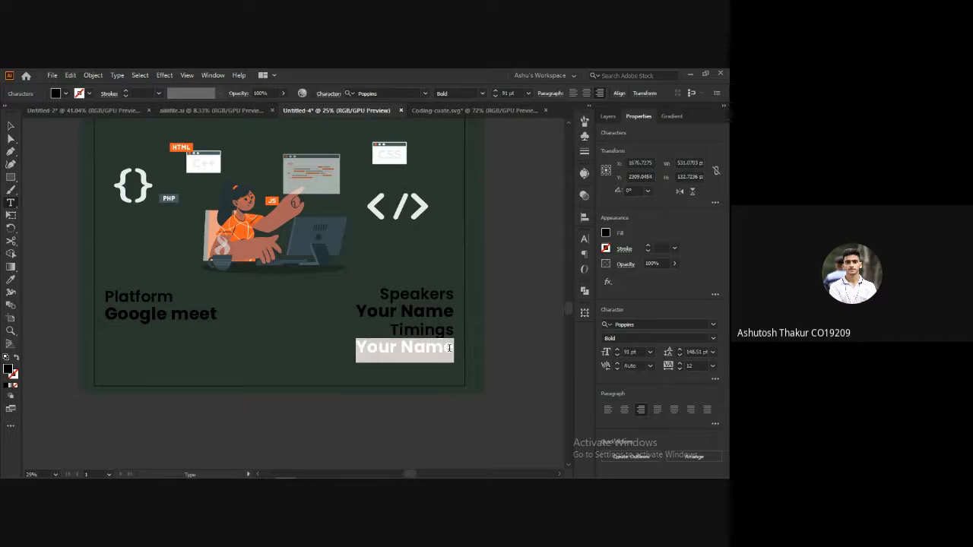
pyautogui.write('10')
pyautogui.write('16')
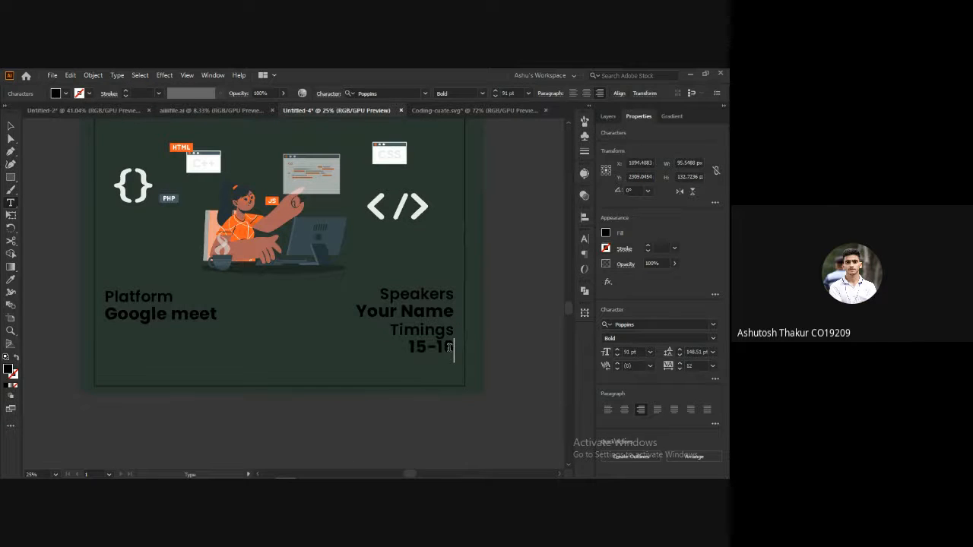
pyautogui.write(' november')
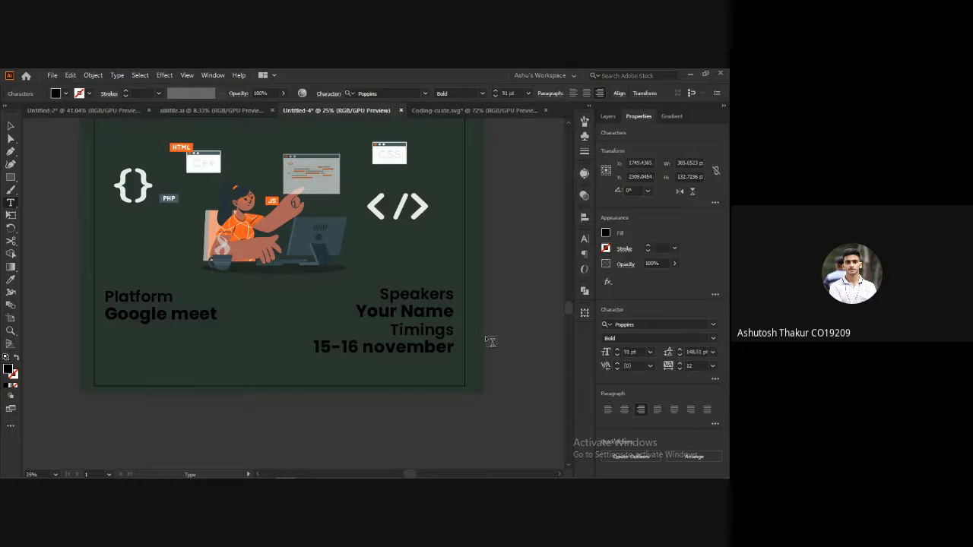
pyautogui.press('Escape')
pyautogui.click(367, 348)
pyautogui.press('BackSpace')
pyautogui.write('N')
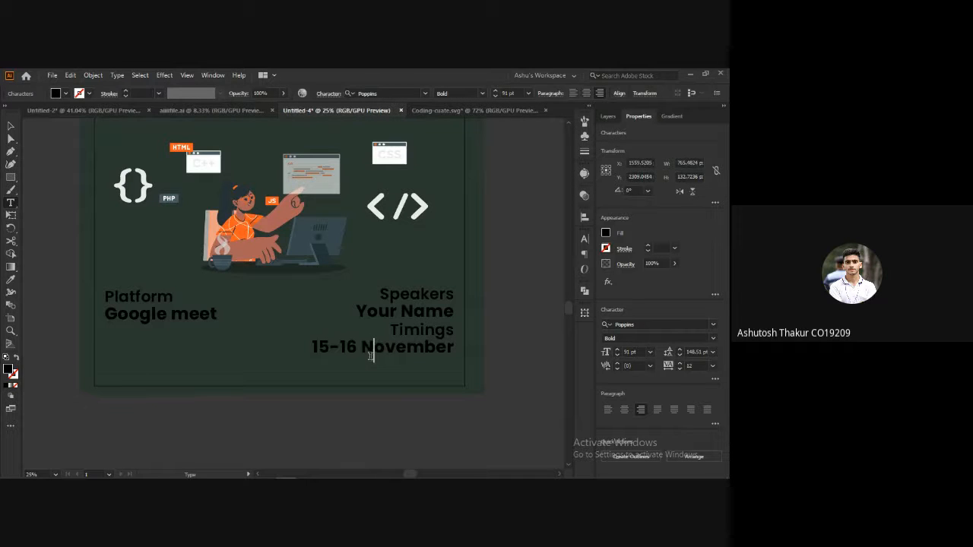
pyautogui.keyDown('ctrl'); pyautogui.click(515, 338); pyautogui.keyUp('ctrl')
pyautogui.press('v')
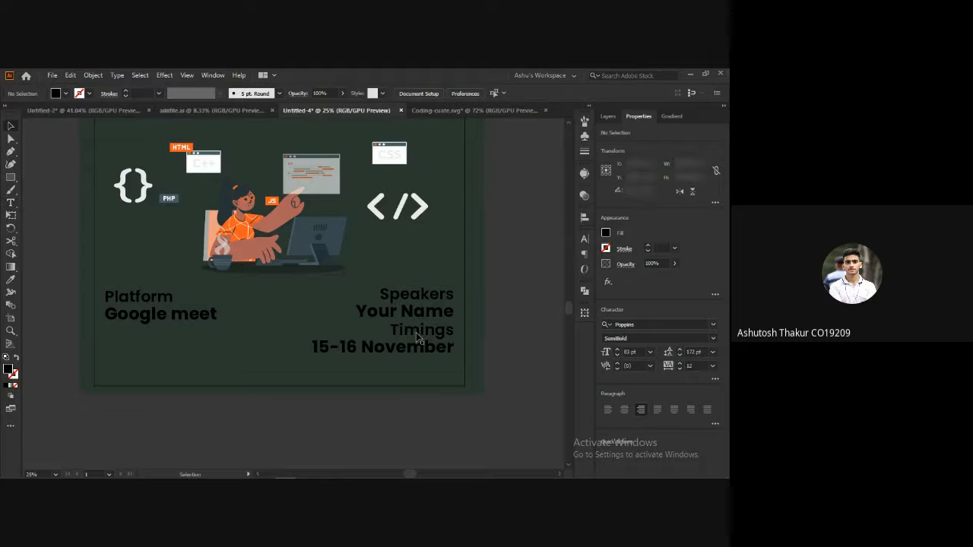
pyautogui.click(430, 341)
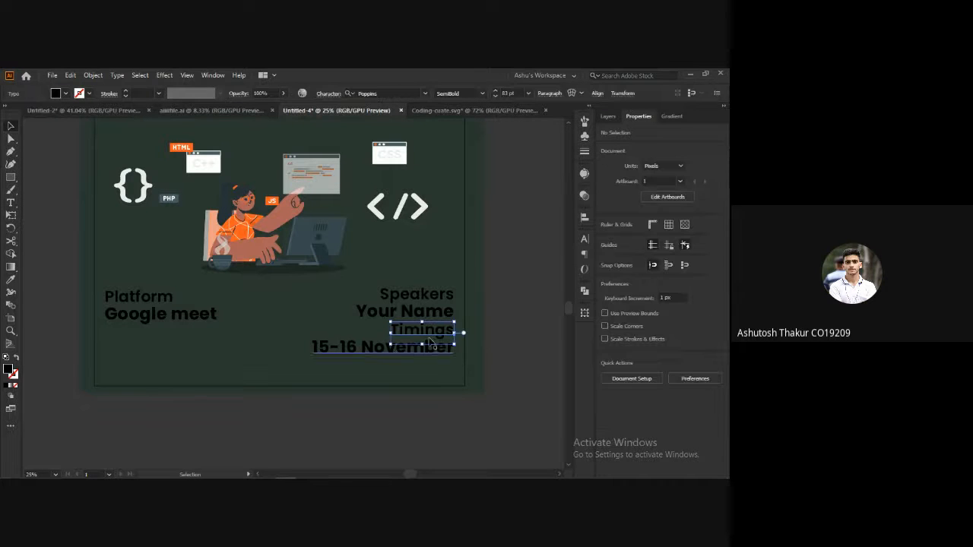
pyautogui.keyDown('shift'); pyautogui.click(362, 357); pyautogui.keyUp('shift')
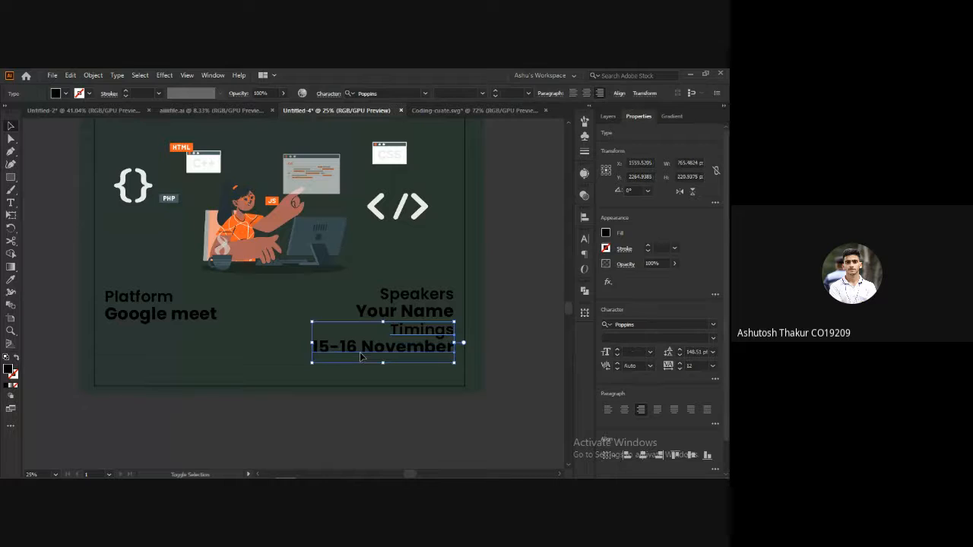
pyautogui.scroll(-1, 632, 355)
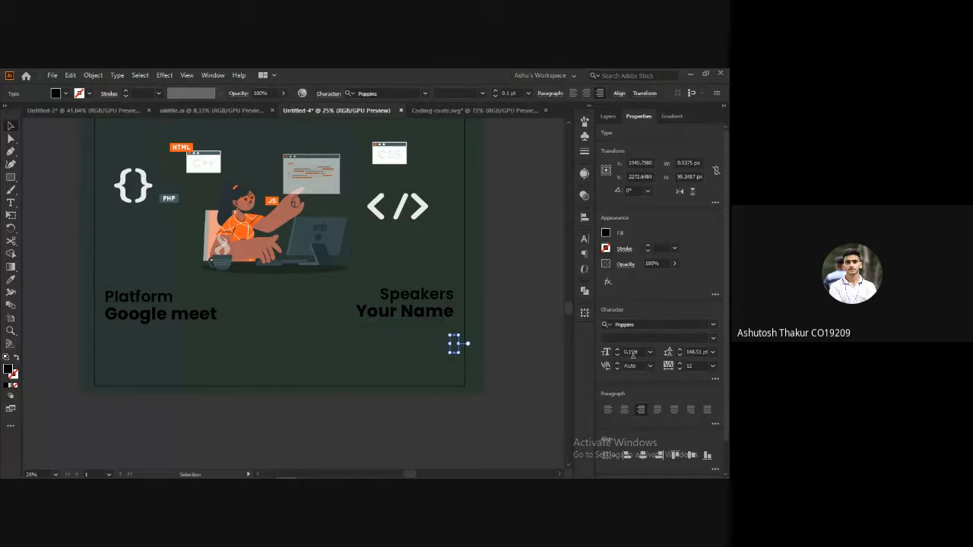
pyautogui.hotkey('ctrl', 'z')
pyautogui.click(545, 349)
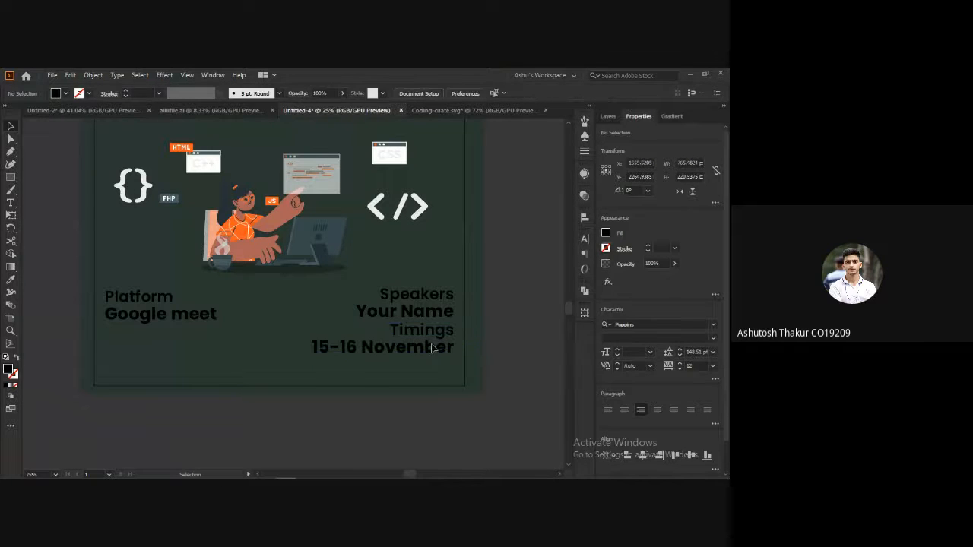
# Reduce the font size of the 15-16 November line and set the Timings heading to 66 pt.
pyautogui.click(433, 348)
pyautogui.scroll(-17, 633, 353)
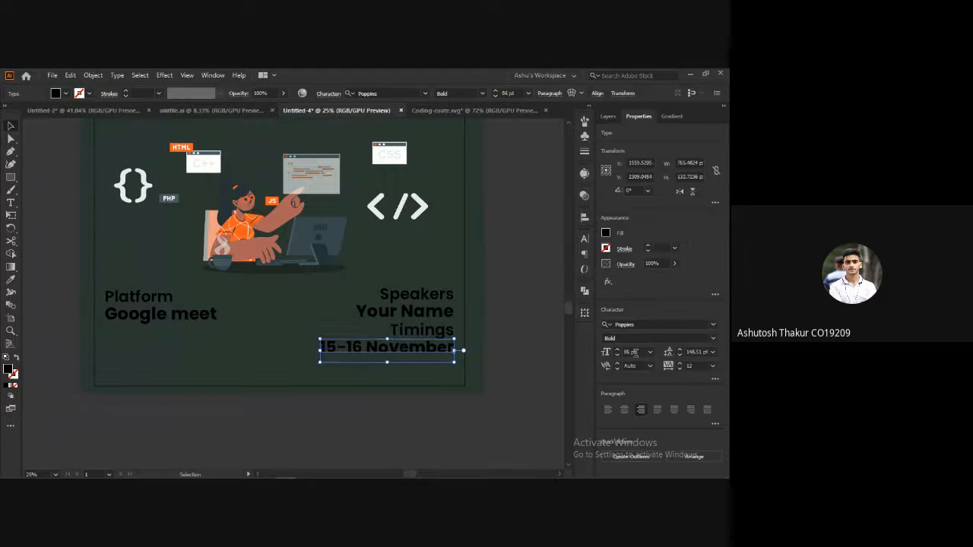
pyautogui.click(422, 330)
pyautogui.scroll(-10, 633, 353)
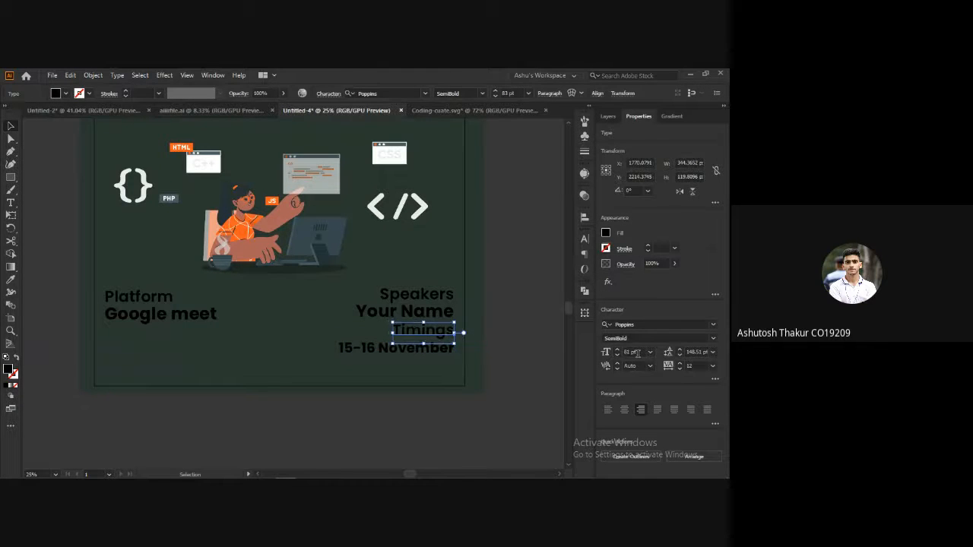
pyautogui.scroll(-4, 637, 352)
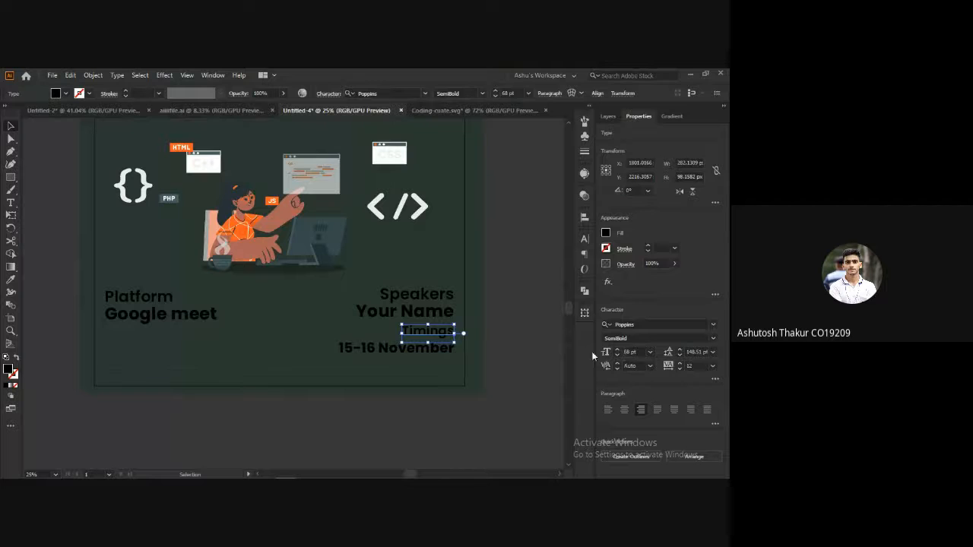
pyautogui.click(508, 347)
pyautogui.click(434, 335)
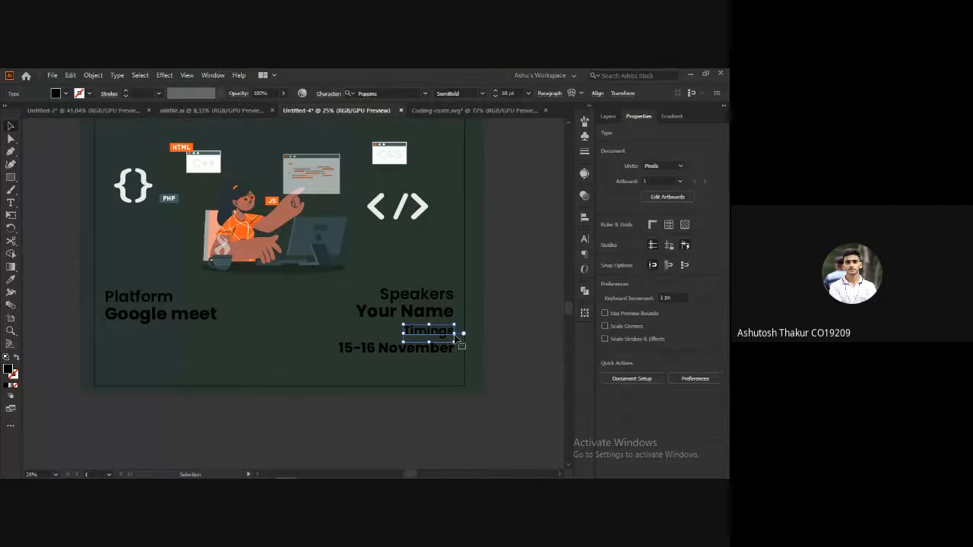
pyautogui.click(504, 342)
pyautogui.scroll(-3, 517, 325)
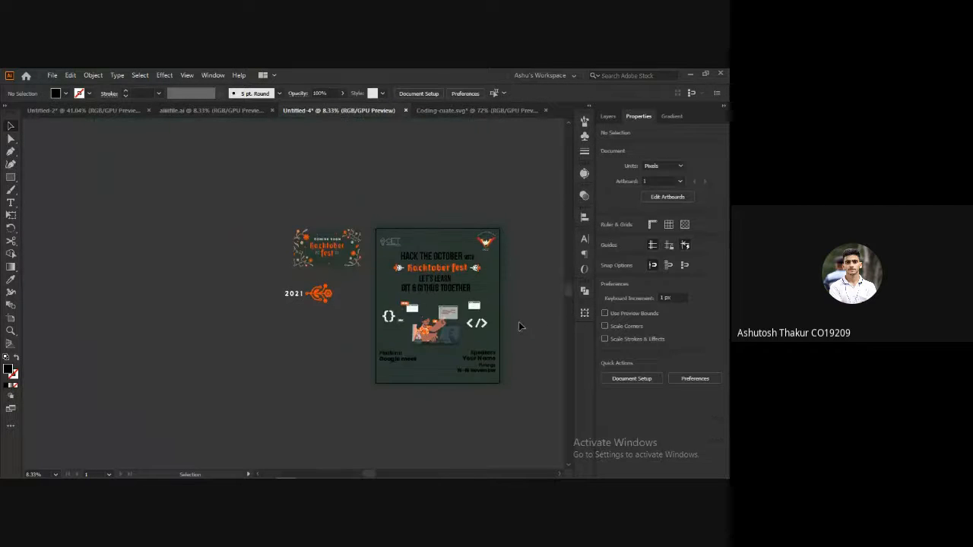
pyautogui.scroll(2, 519, 321)
pyautogui.click(373, 199)
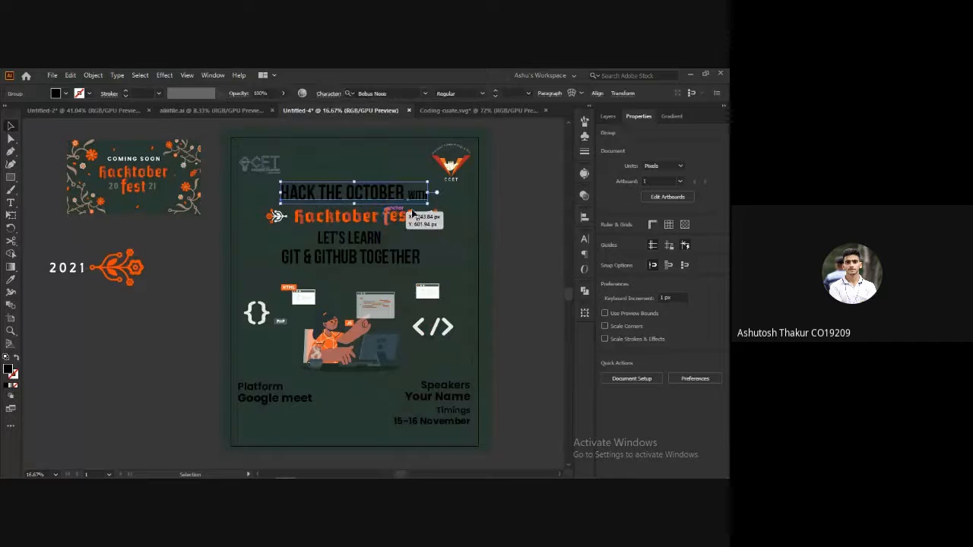
pyautogui.keyDown('shift'); pyautogui.click(356, 254); pyautogui.keyUp('shift')
pyautogui.keyDown('shift'); pyautogui.click(274, 396); pyautogui.keyUp('shift')
pyautogui.keyDown('shift'); pyautogui.click(437, 393); pyautogui.keyUp('shift')
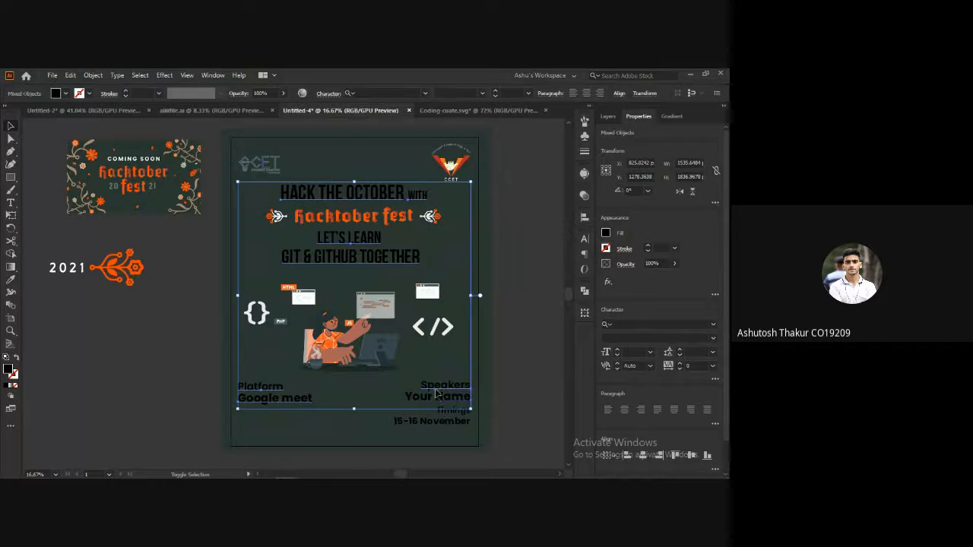
pyautogui.hotkey('alt', 'Tab')
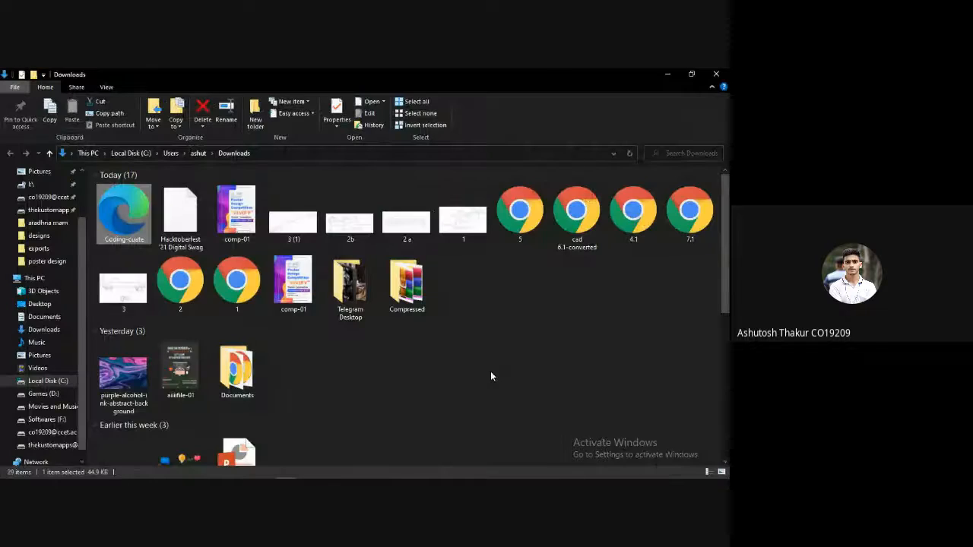
pyautogui.hotkey('alt', 'Tab')
pyautogui.click(445, 386)
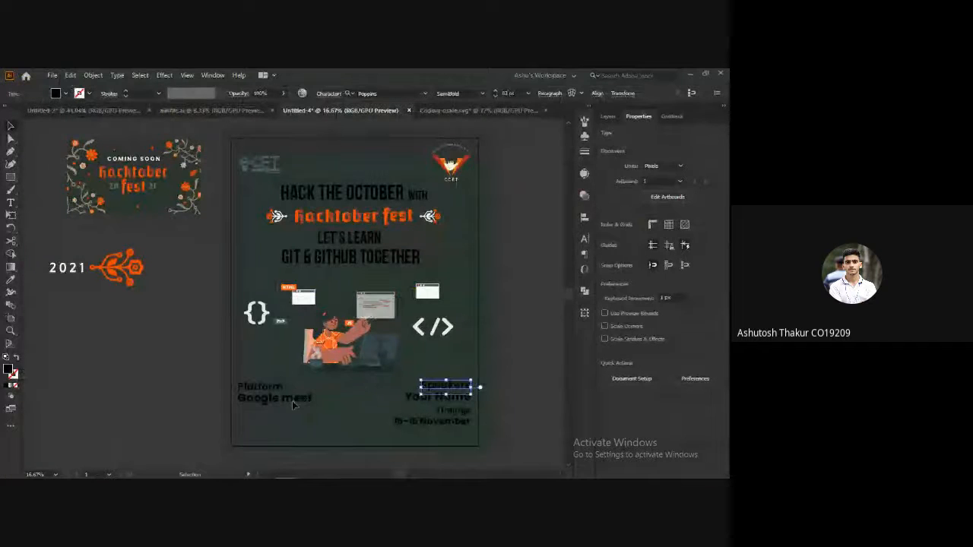
# Fill the Google meet, Your Name and 15-16 November lines and the upper and lower title texts with off-white f9f9f9.
pyautogui.click(292, 401)
pyautogui.keyDown('shift'); pyautogui.click(437, 397); pyautogui.keyUp('shift')
pyautogui.keyDown('shift'); pyautogui.click(434, 420); pyautogui.keyUp('shift')
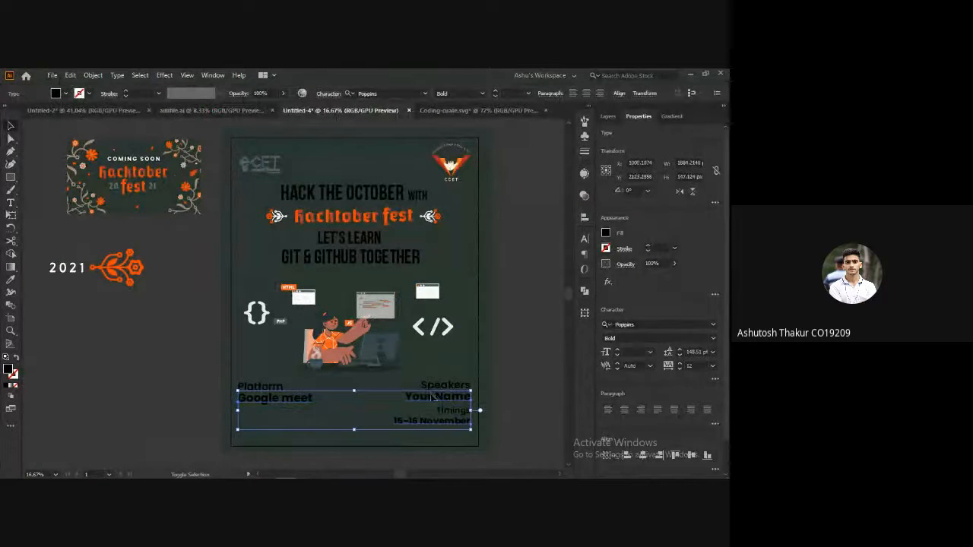
pyautogui.keyDown('shift'); pyautogui.click(346, 242); pyautogui.keyUp('shift')
pyautogui.keyDown('shift'); pyautogui.click(347, 194); pyautogui.keyUp('shift')
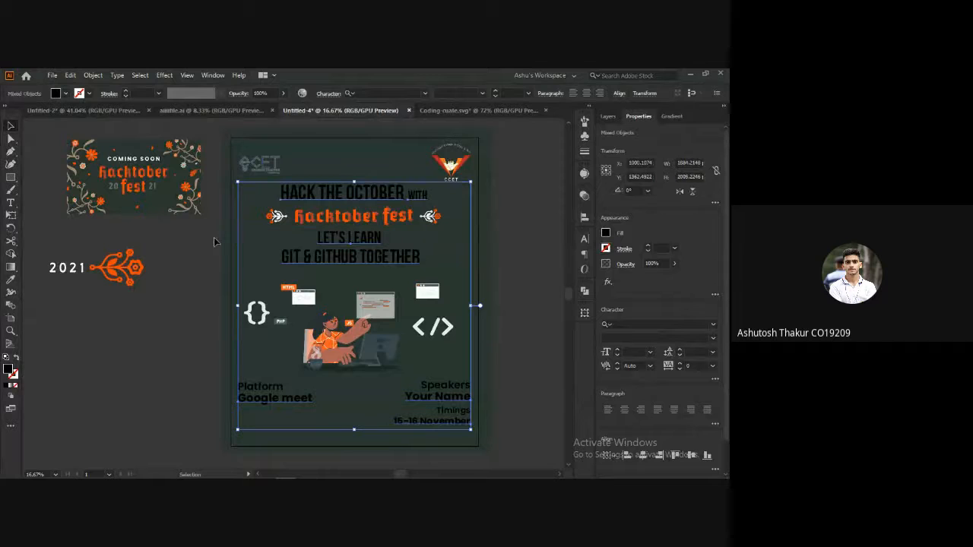
pyautogui.doubleClick(9, 371)
pyautogui.click(451, 159)
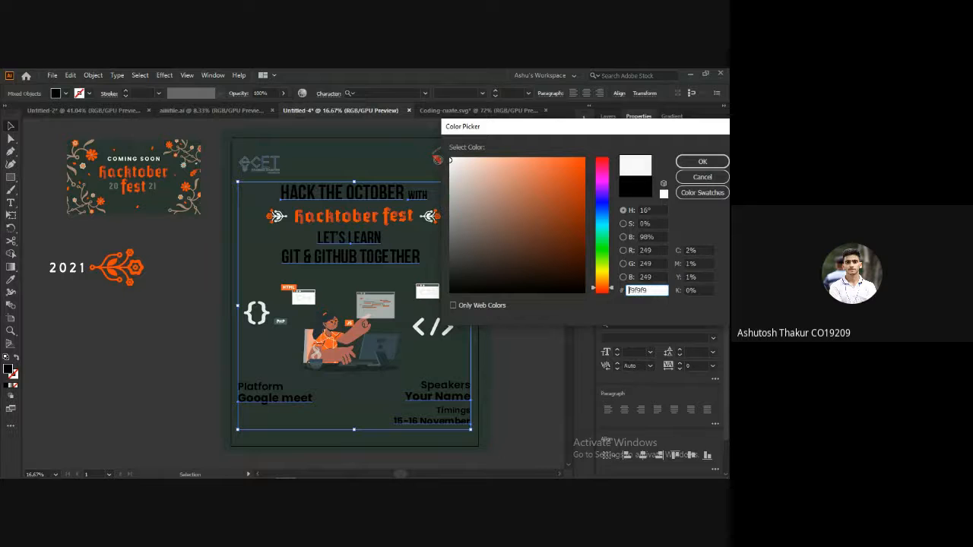
pyautogui.click(682, 166)
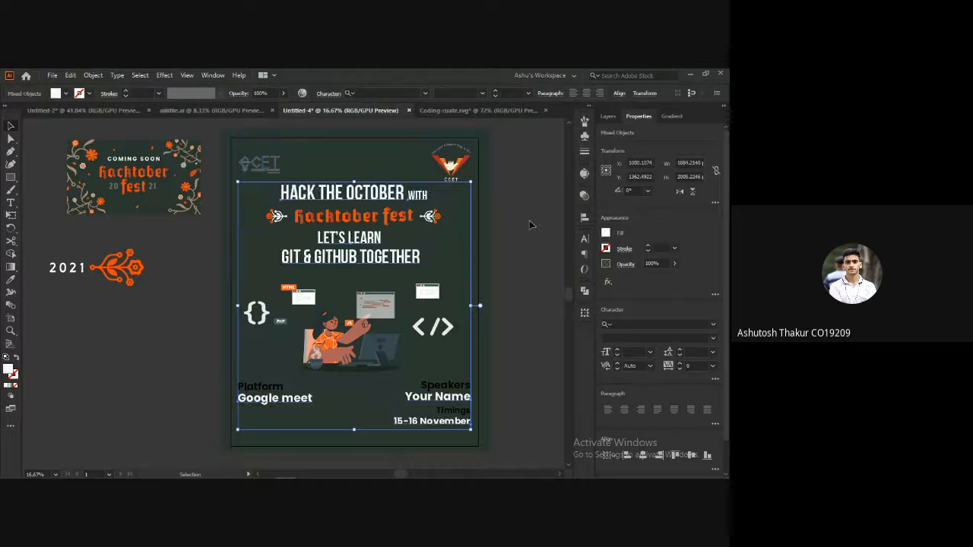
pyautogui.click(529, 220)
pyautogui.scroll(-1, 529, 221)
pyautogui.scroll(-1, 530, 223)
pyautogui.scroll(2, 521, 256)
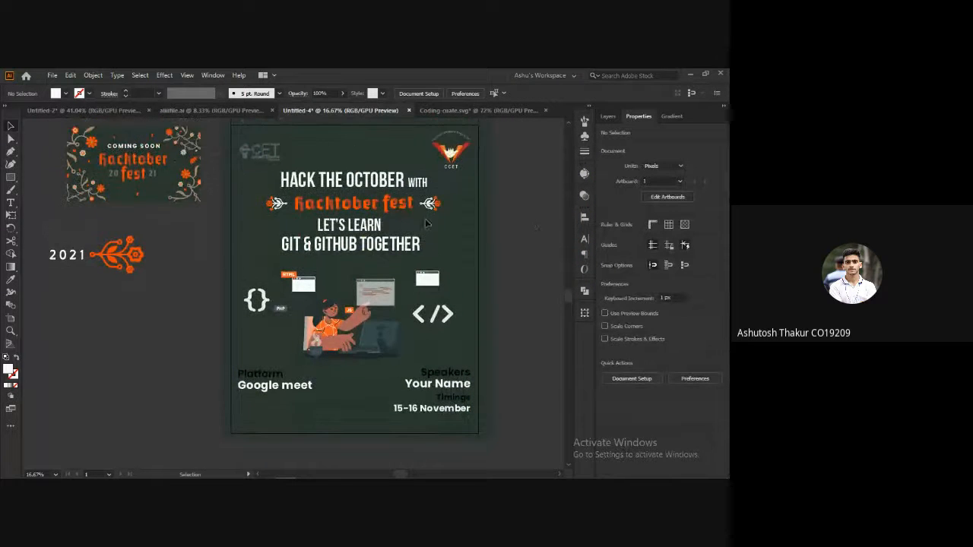
# Glance at the reference poster and close the Coding-cuate.svg document without saving its changes.
pyautogui.click(219, 111)
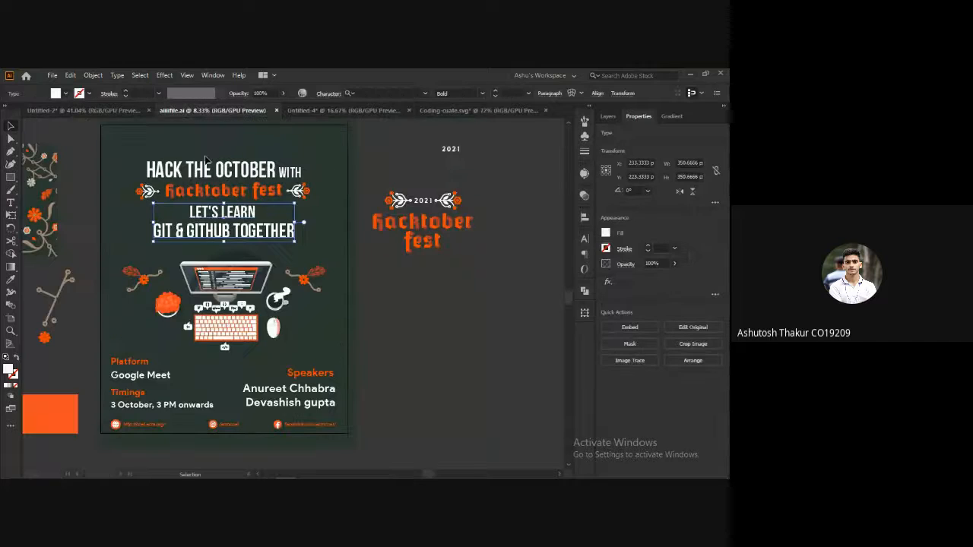
pyautogui.click(314, 112)
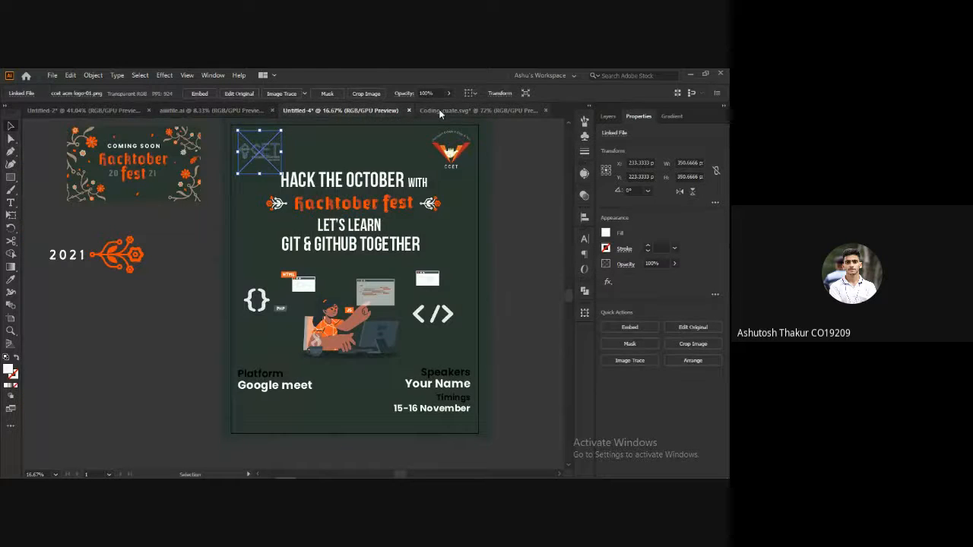
pyautogui.click(521, 112)
pyautogui.click(546, 110)
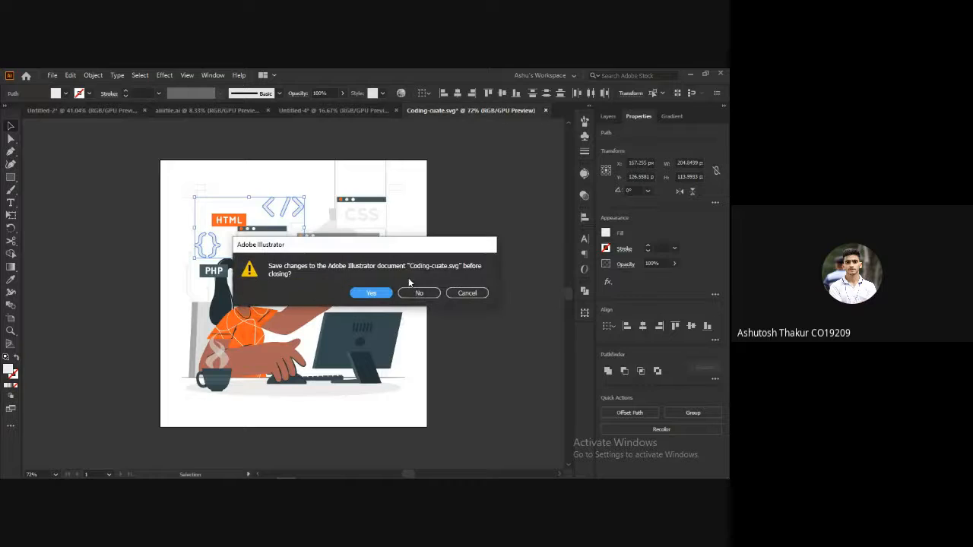
pyautogui.click(421, 292)
pyautogui.click(222, 303)
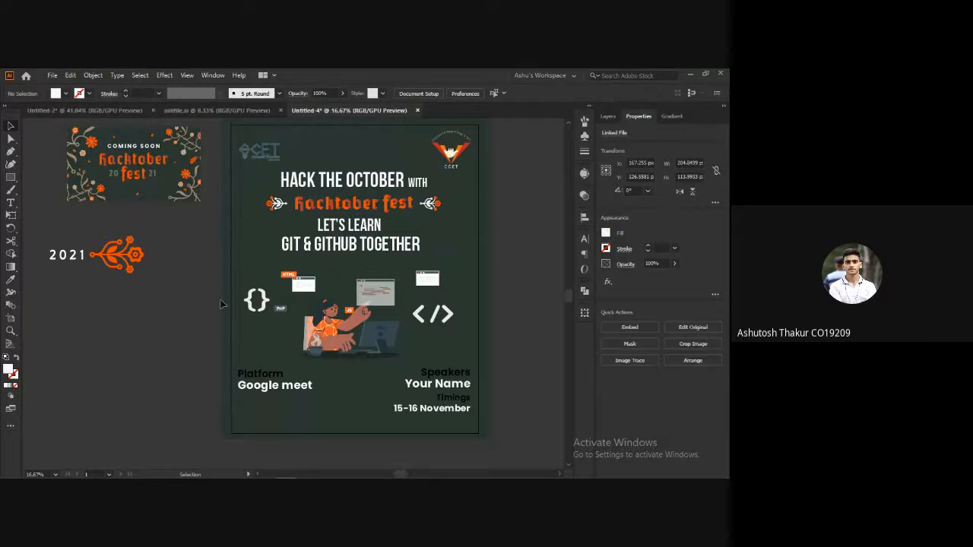
# Copy the social links row from the reference poster in aiiifile.ai and scale it to fit along the new poster's bottom margin.
pyautogui.scroll(-2, 251, 297)
pyautogui.scroll(1, 222, 127)
pyautogui.click(218, 111)
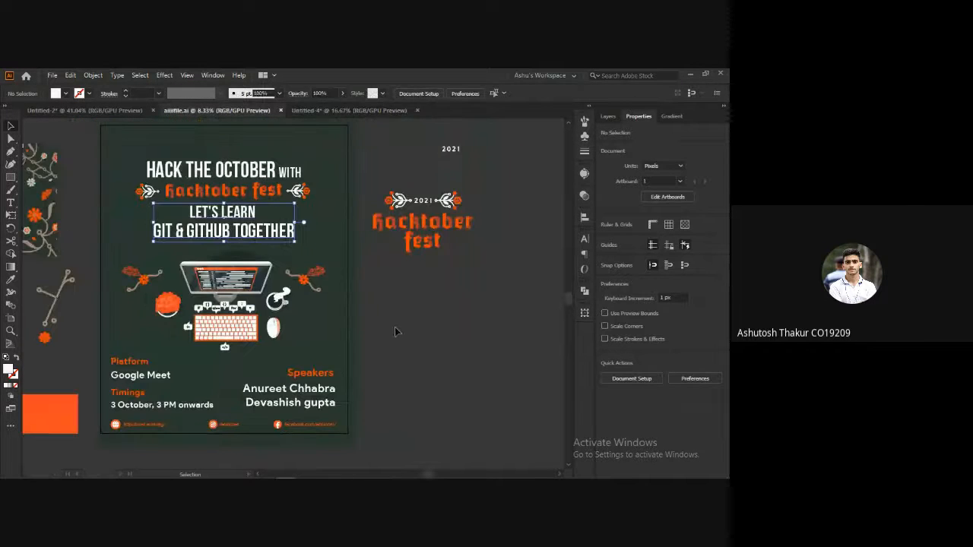
pyautogui.scroll(-1, 360, 400)
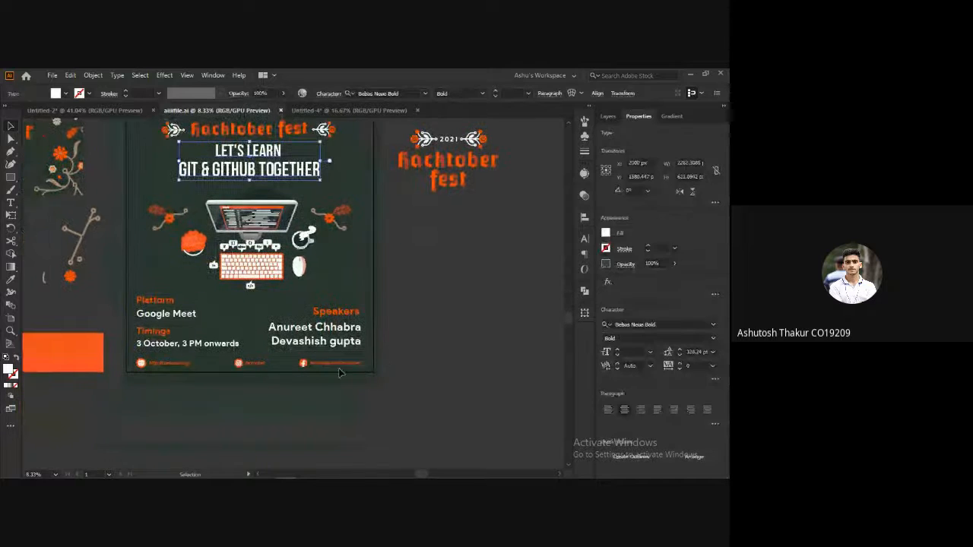
pyautogui.click(238, 365)
pyautogui.press('a')
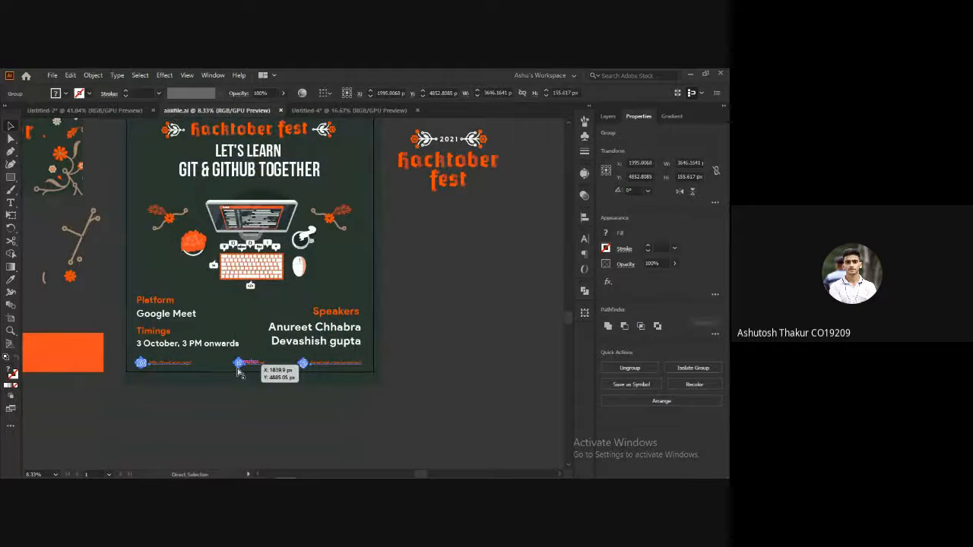
pyautogui.click(349, 110)
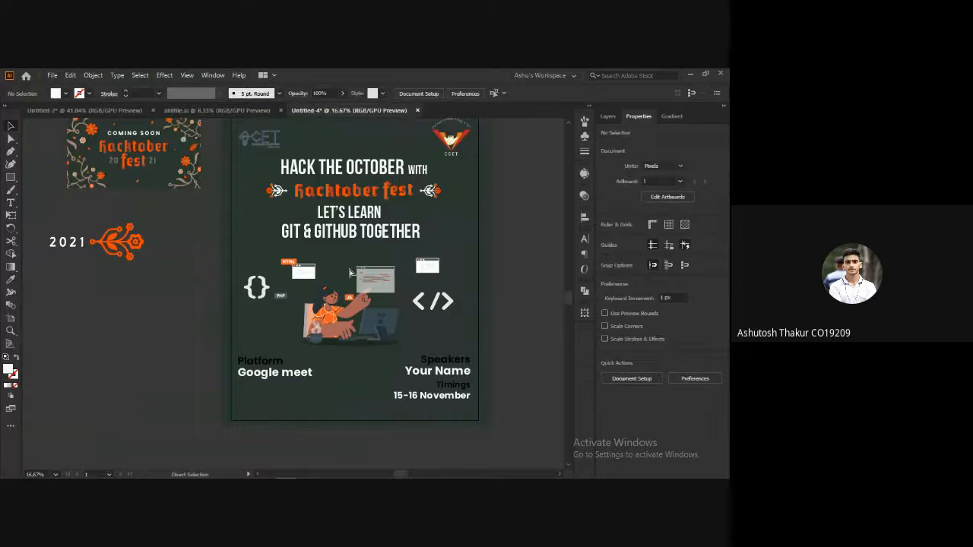
pyautogui.press('v')
pyautogui.hotkey('ctrl', 'v')
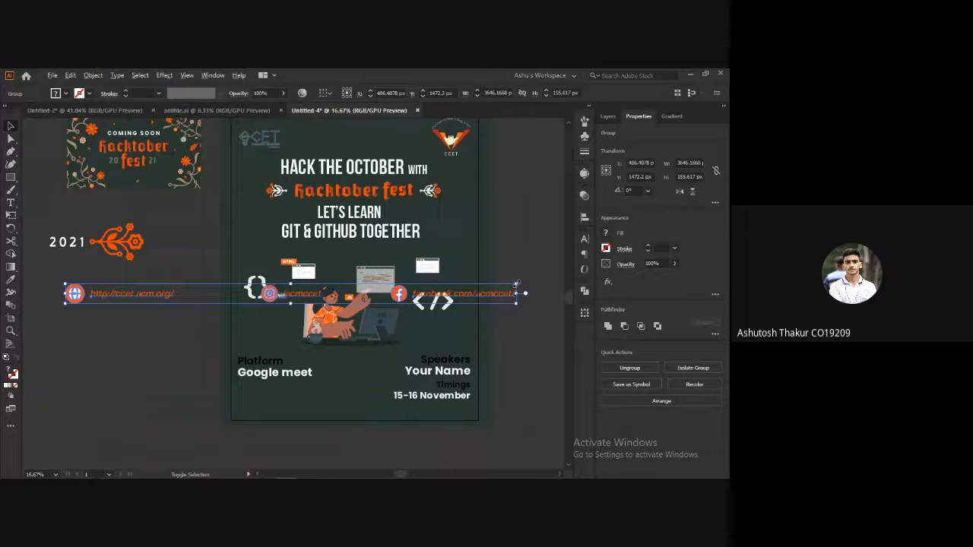
pyautogui.moveTo(516, 284); pyautogui.dragTo(478, 431)
pyautogui.scroll(-1, 479, 407)
# Recolor the Platform, Speakers and Timings headings with the orange sampled from the Hacktober fest title.
pyautogui.click(248, 350)
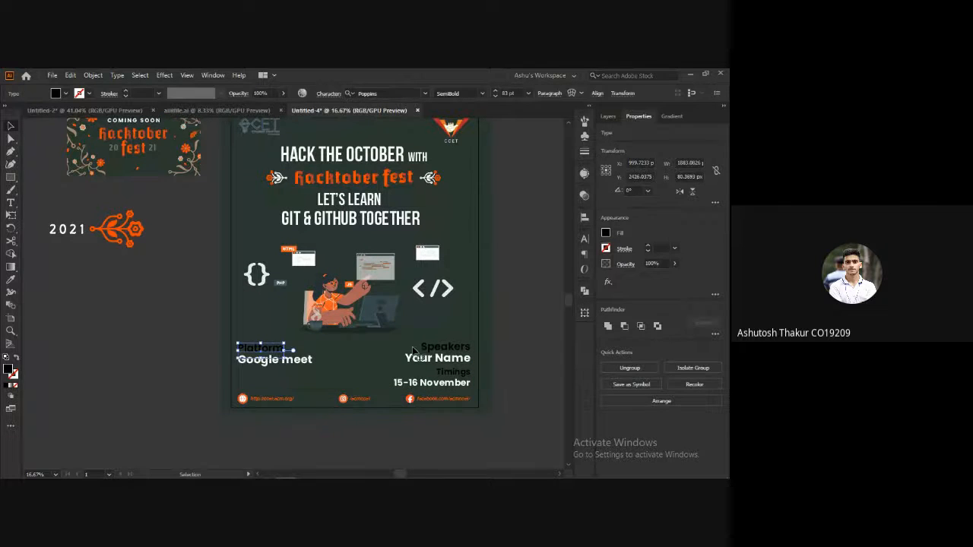
pyautogui.keyDown('shift'); pyautogui.click(441, 350); pyautogui.keyUp('shift')
pyautogui.keyDown('shift'); pyautogui.click(452, 372); pyautogui.keyUp('shift')
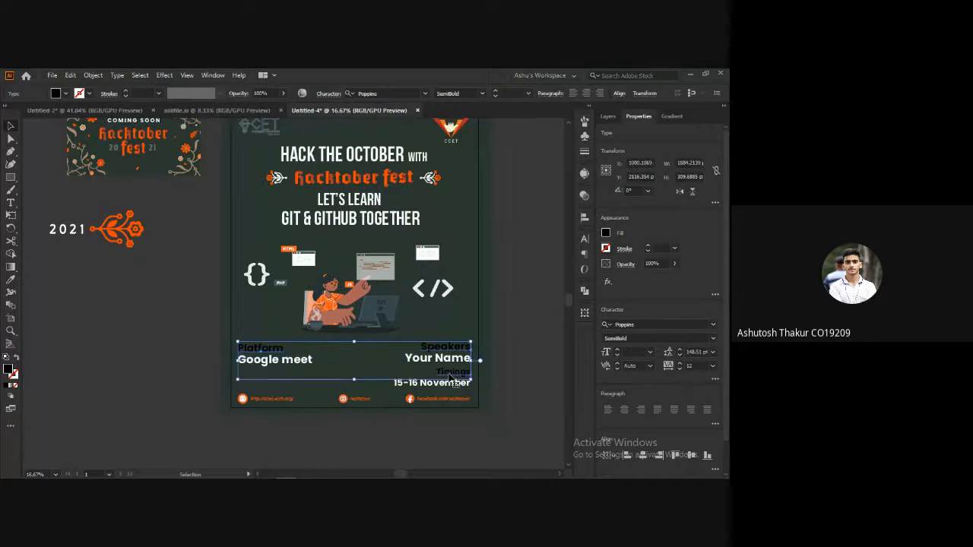
pyautogui.press('i')
pyautogui.click(350, 180)
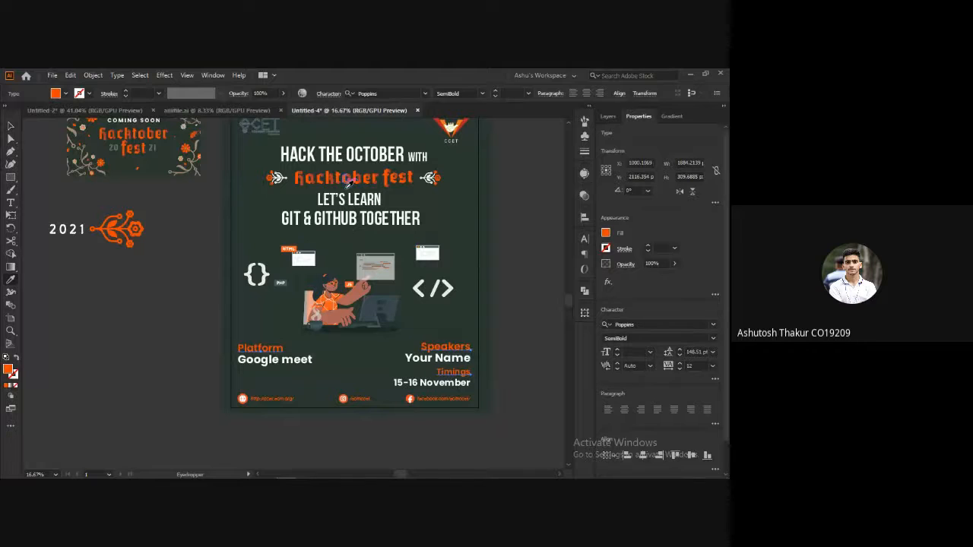
pyautogui.press('v')
pyautogui.click(163, 340)
pyautogui.scroll(2, 483, 354)
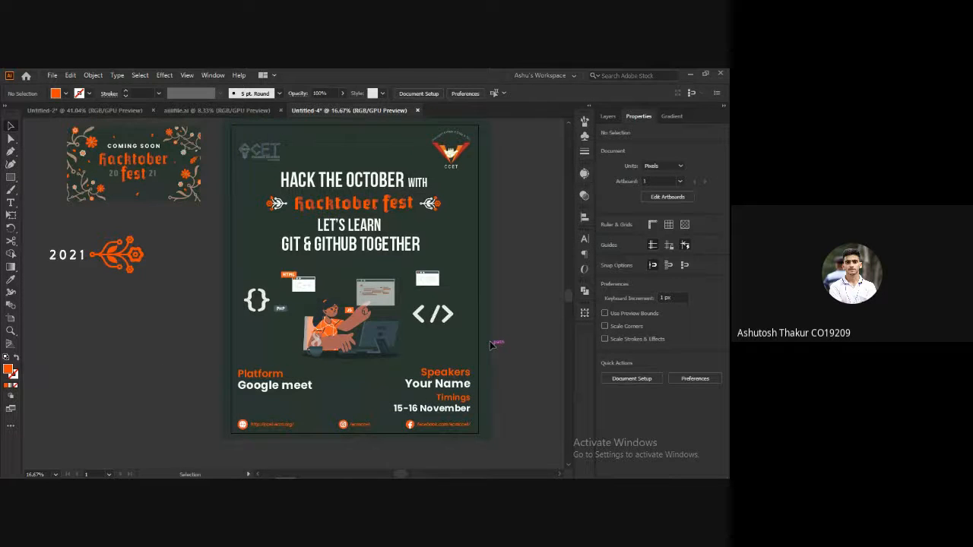